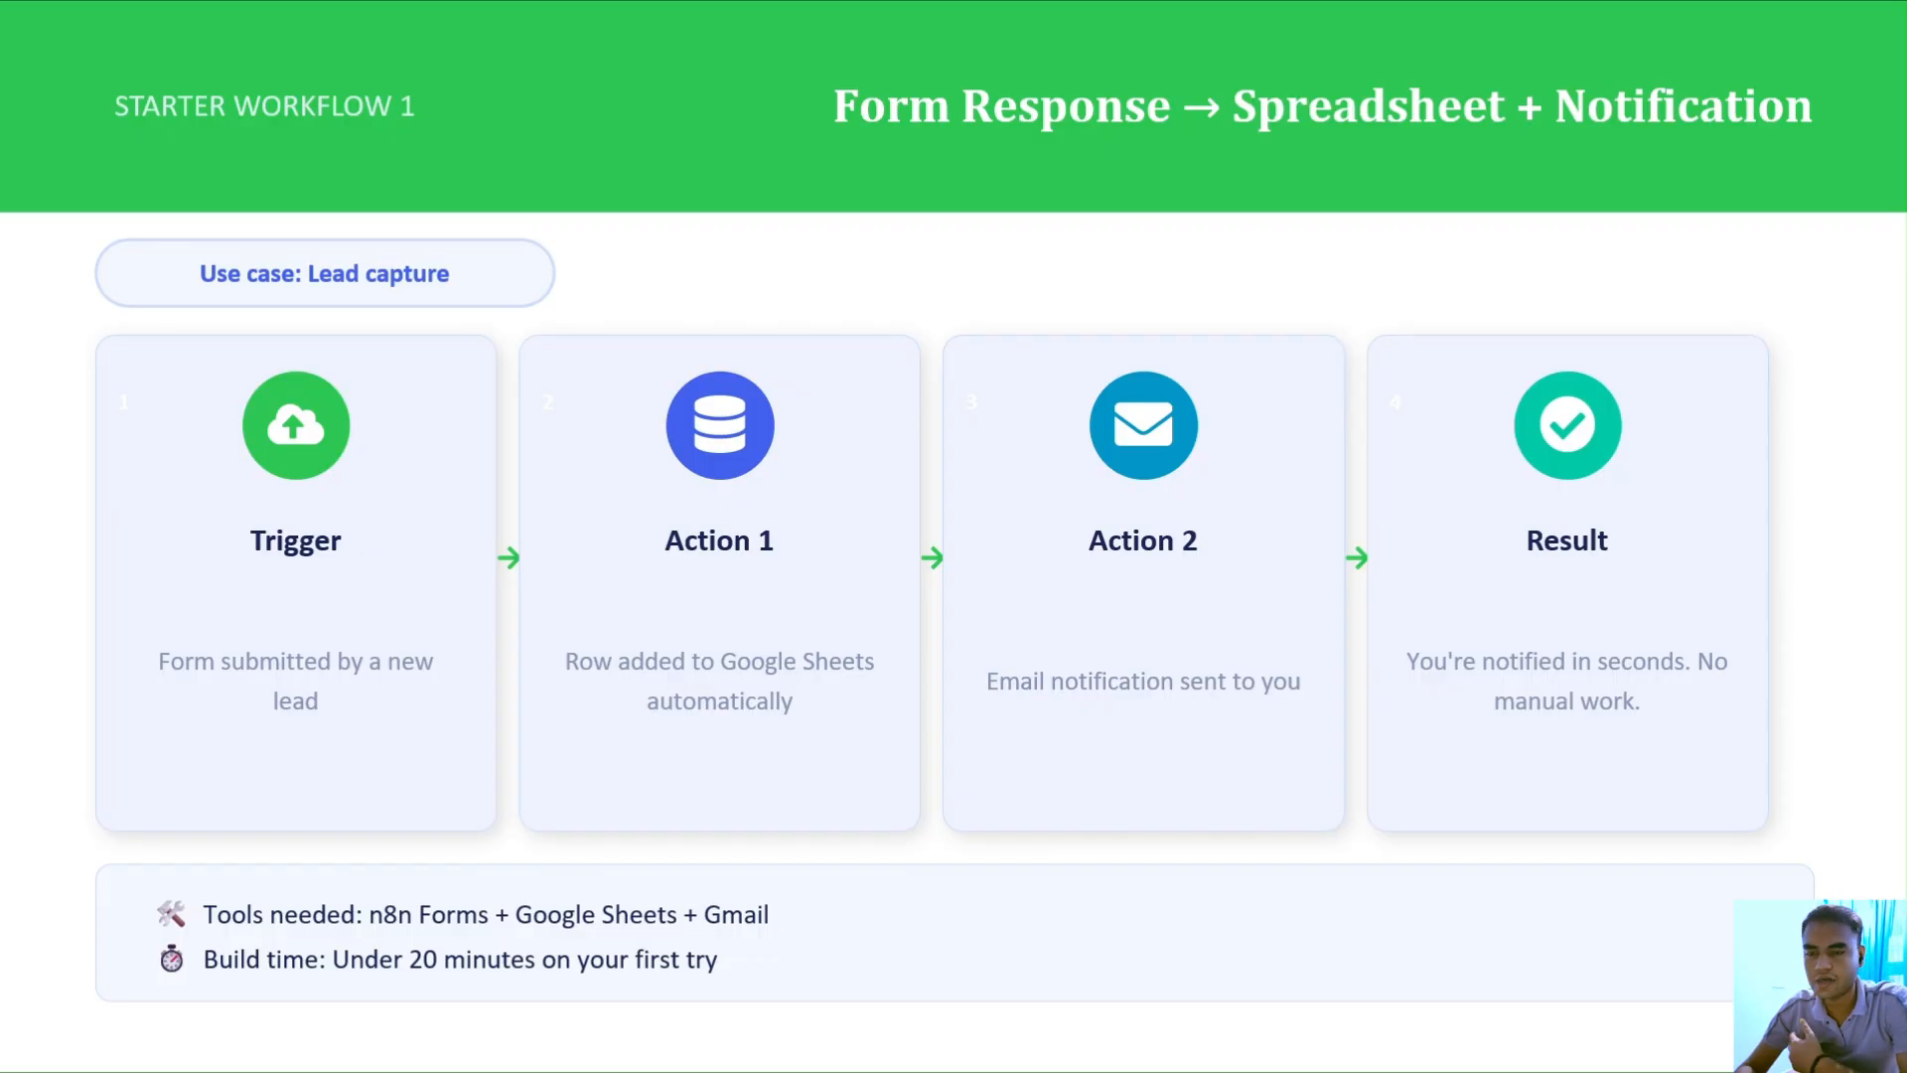
Step: Switch away from the PowerPoint slide show with the Alt+Tab window switcher
{"action": "key", "text": "alt+Tab"}
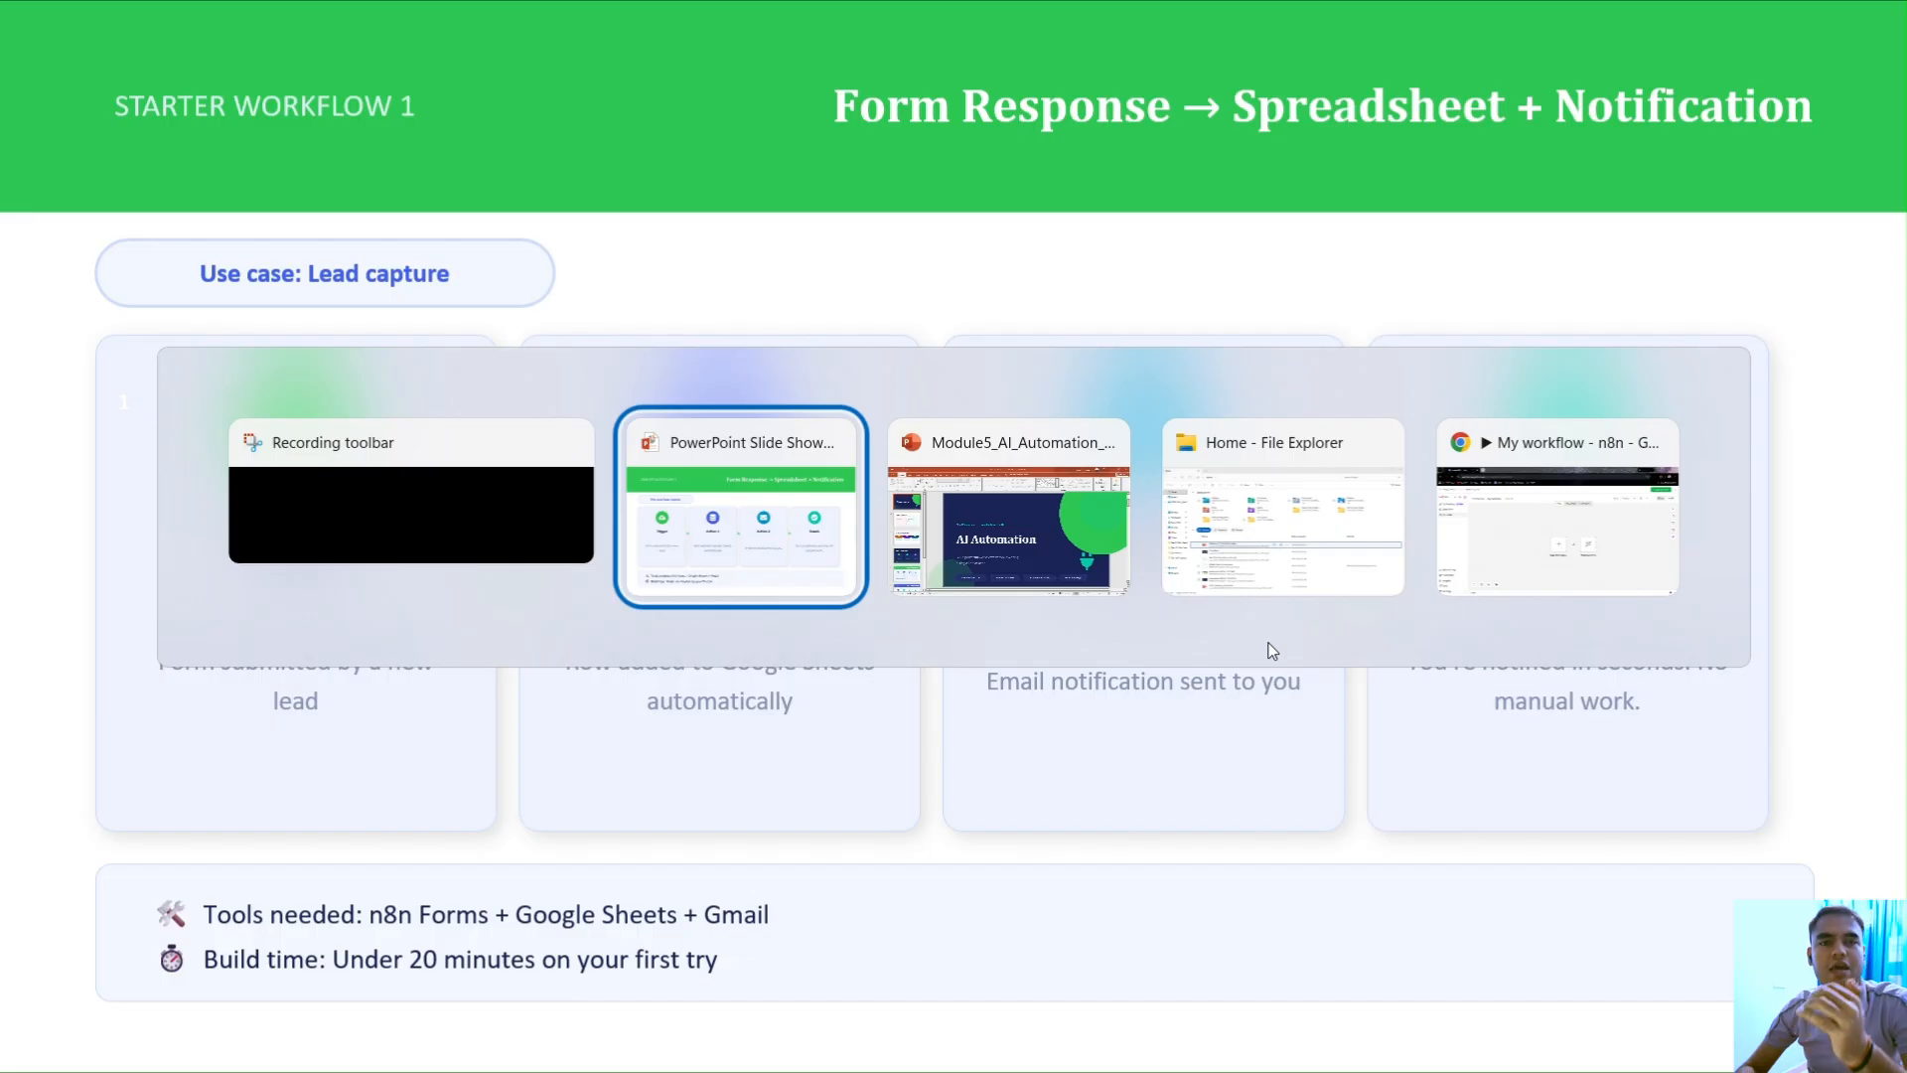
{"action": "key", "text": "Tab"}
{"action": "key", "text": "Tab"}
{"action": "key", "text": "Tab"}
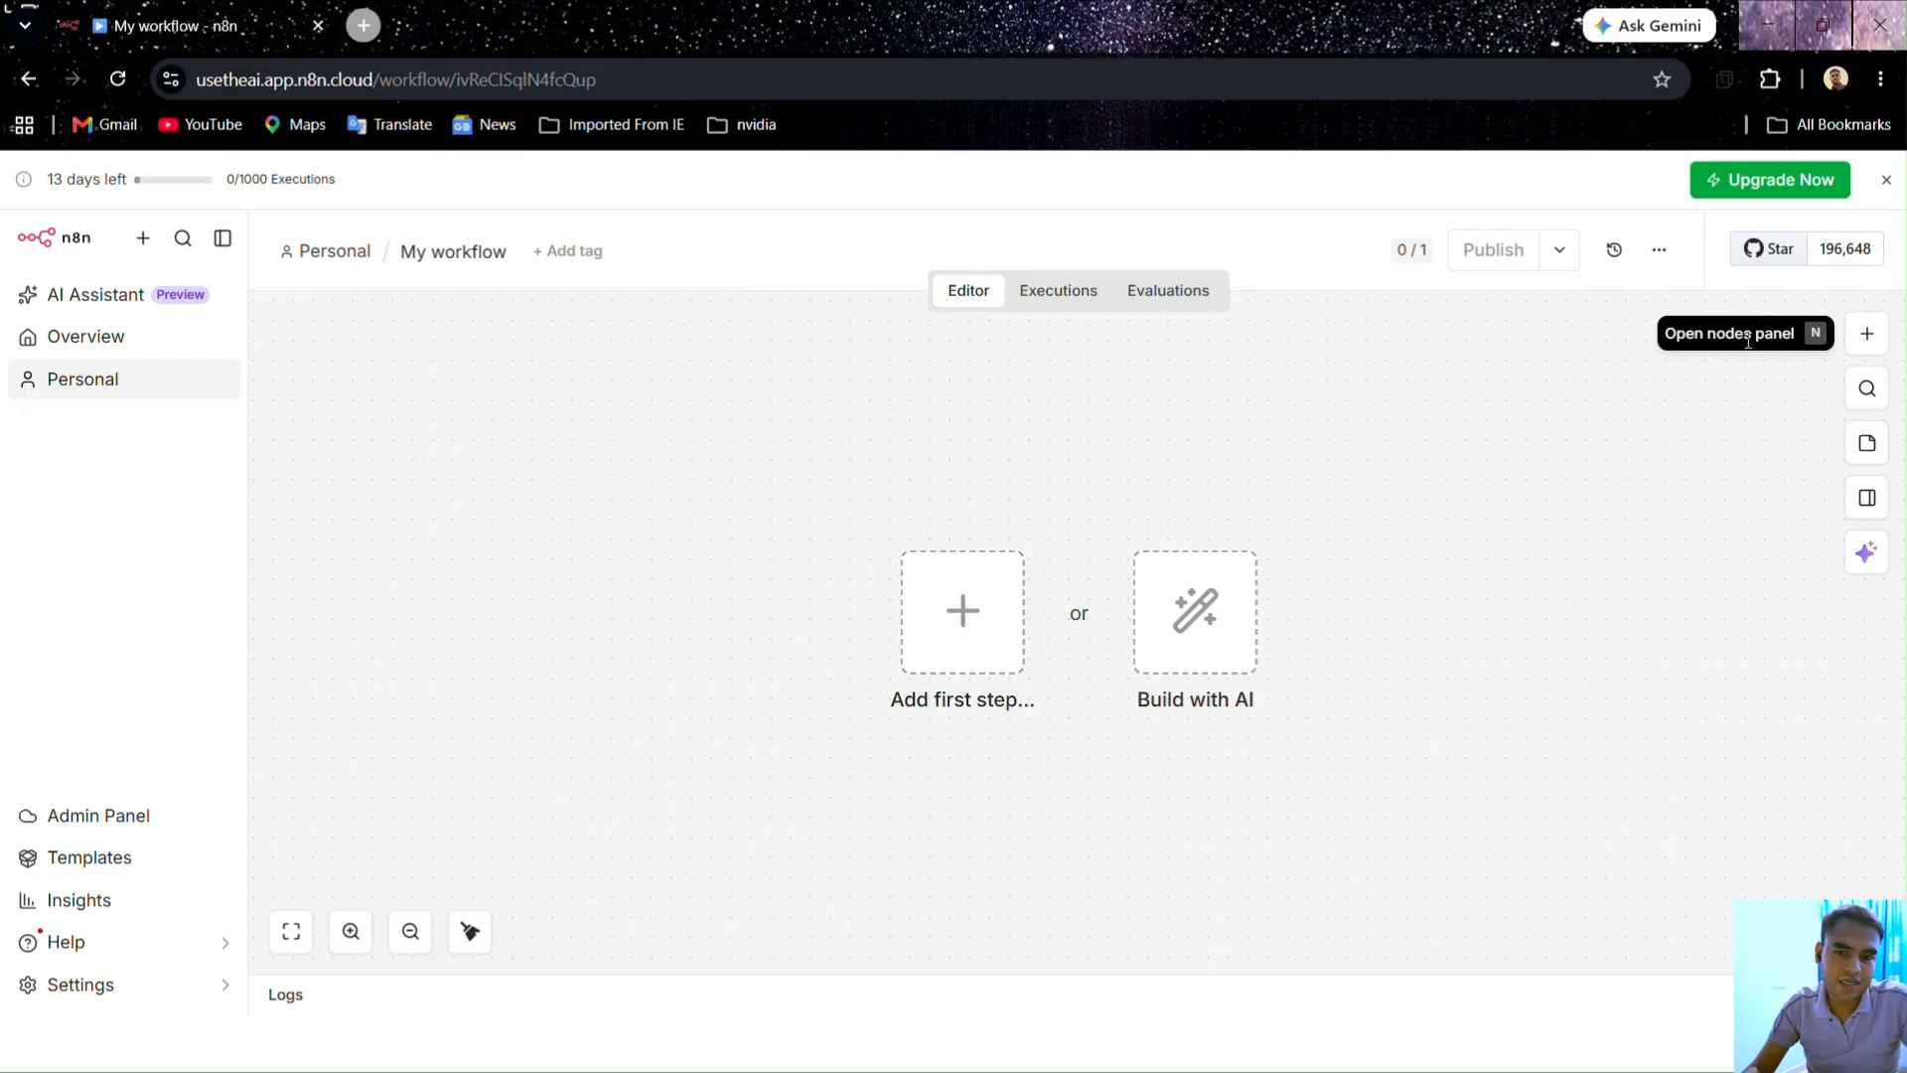
Step: Add the n8n Form trigger using its 'On new n8n Form event' option
{"action": "left_click", "coordinate": [1865, 345]}
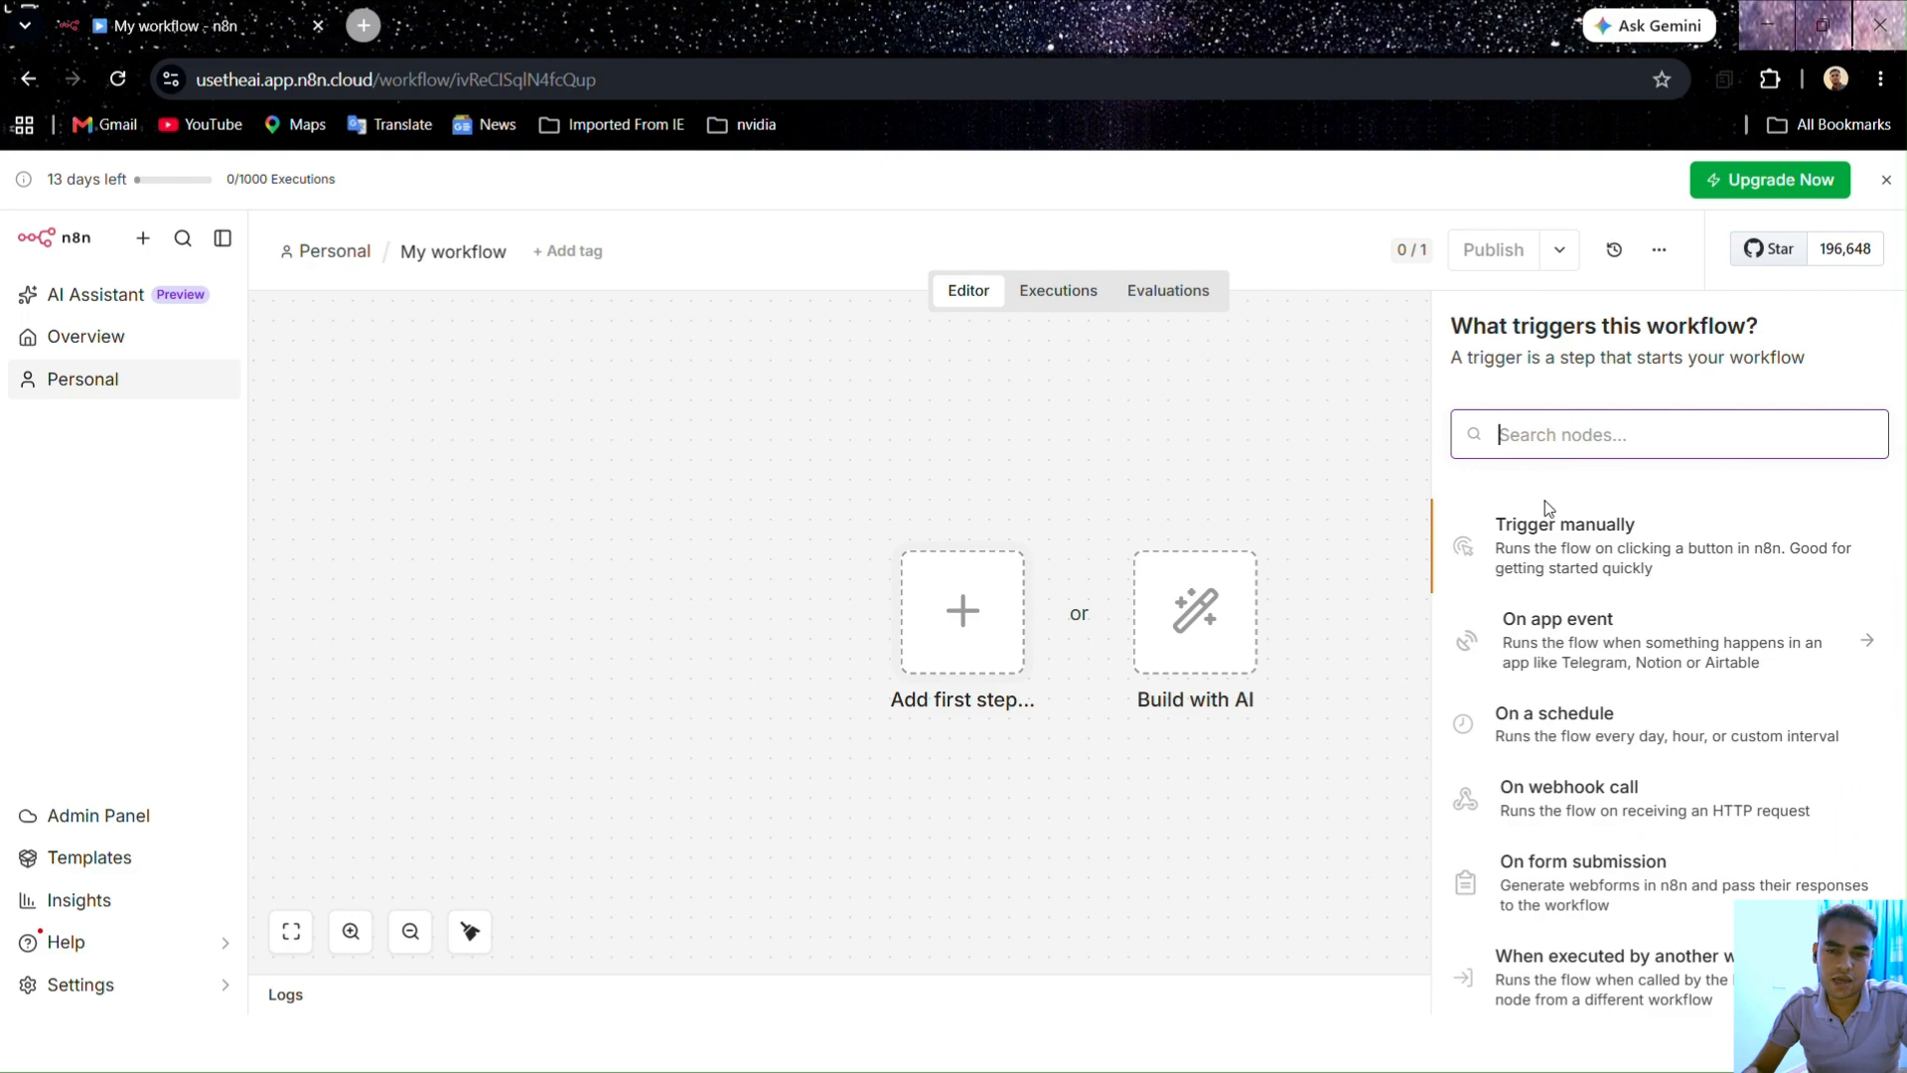
{"action": "scroll", "coordinate": [1592, 593], "scroll_direction": "down", "scroll_amount": 3}
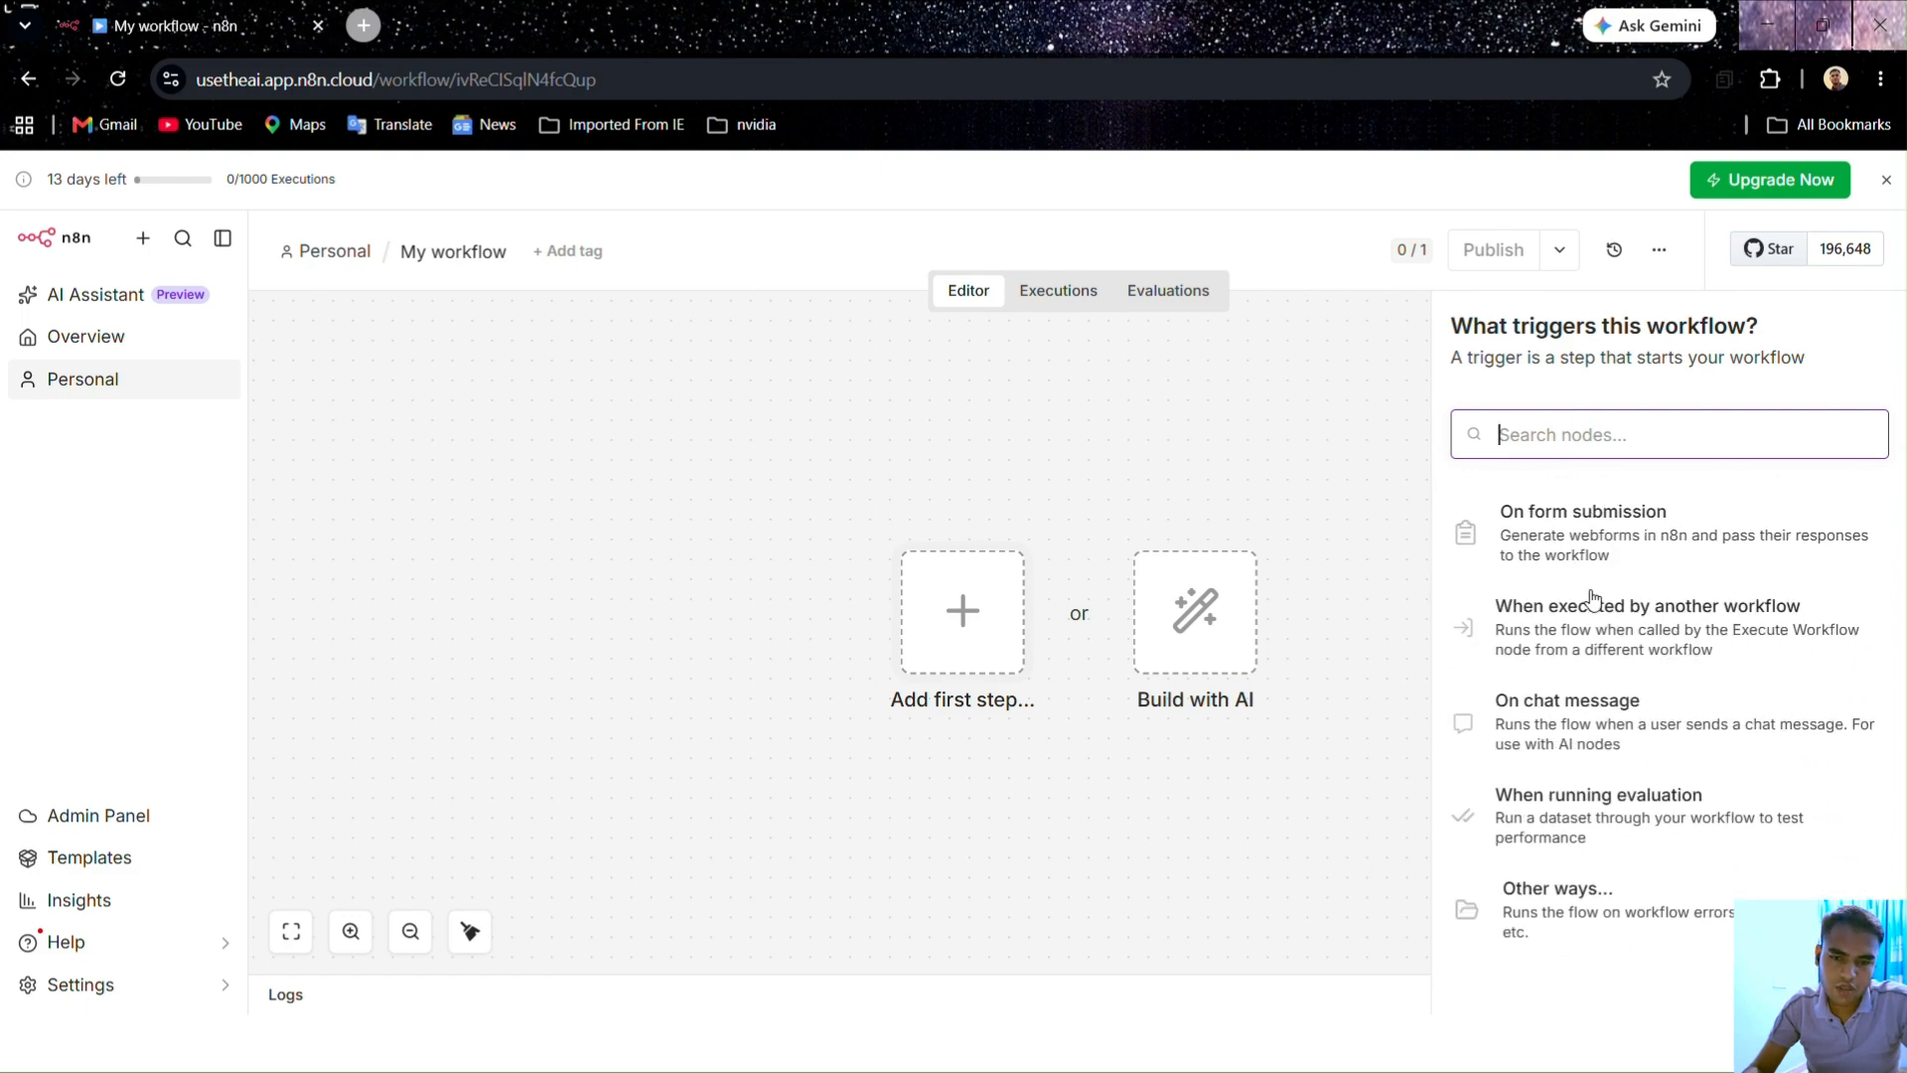
{"action": "scroll", "coordinate": [1593, 596], "scroll_direction": "up", "scroll_amount": 3}
{"action": "scroll", "coordinate": [1592, 597], "scroll_direction": "down", "scroll_amount": 2}
{"action": "scroll", "coordinate": [1593, 597], "scroll_direction": "up", "scroll_amount": 2}
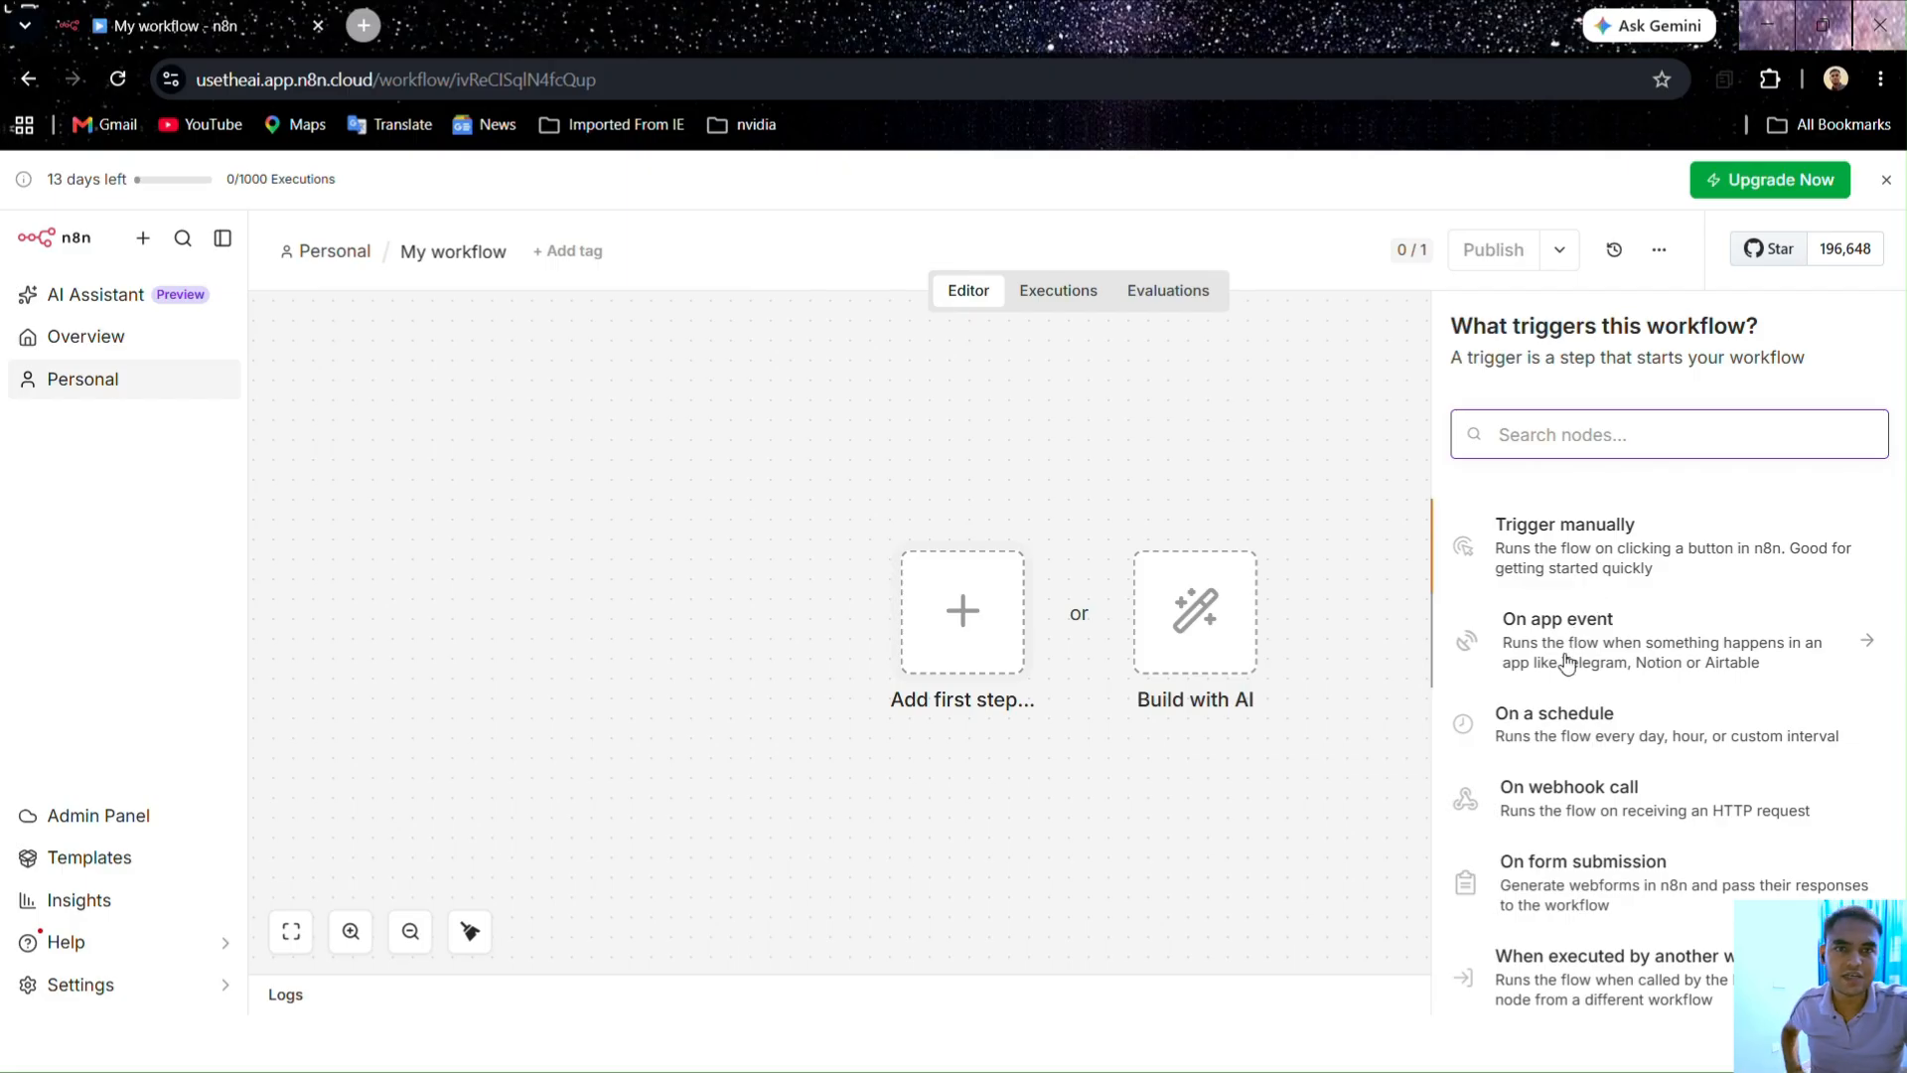
{"action": "left_click", "coordinate": [1559, 429]}
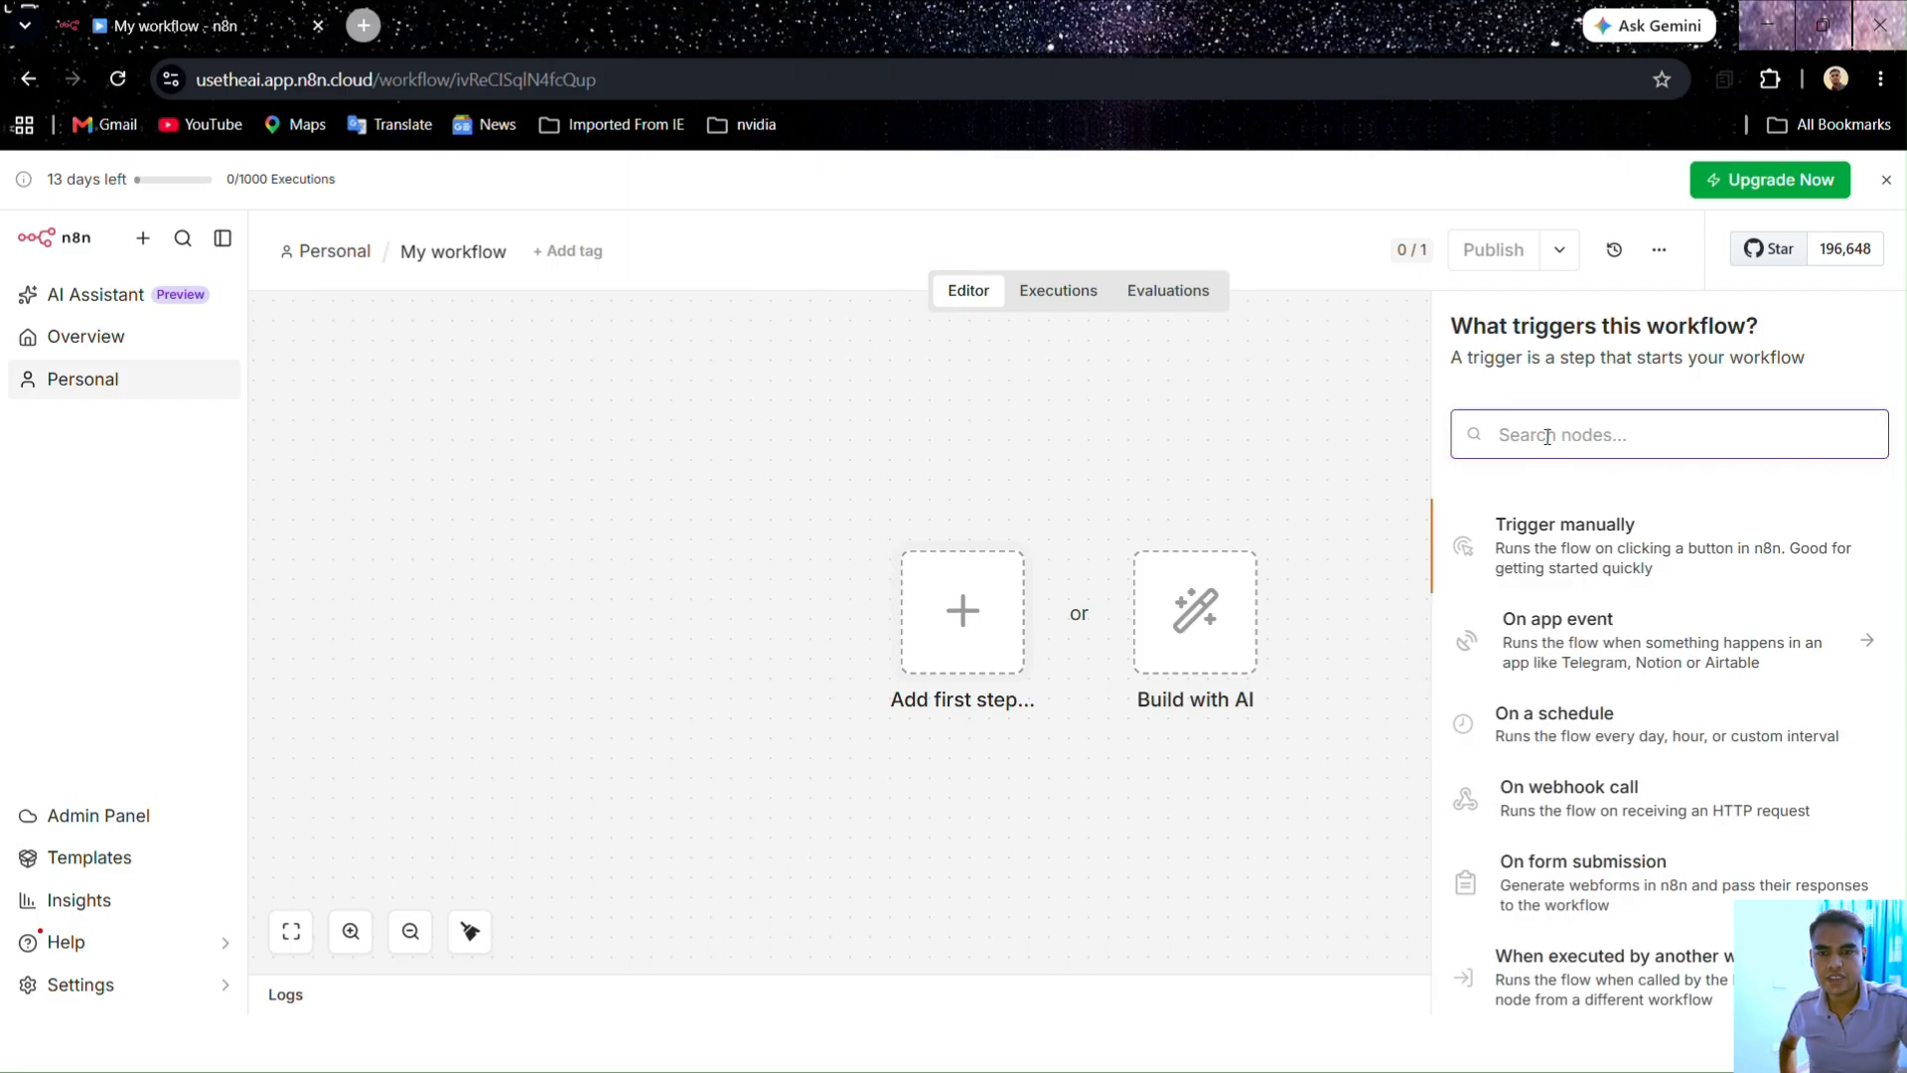
{"action": "type", "text": "n8n form"}
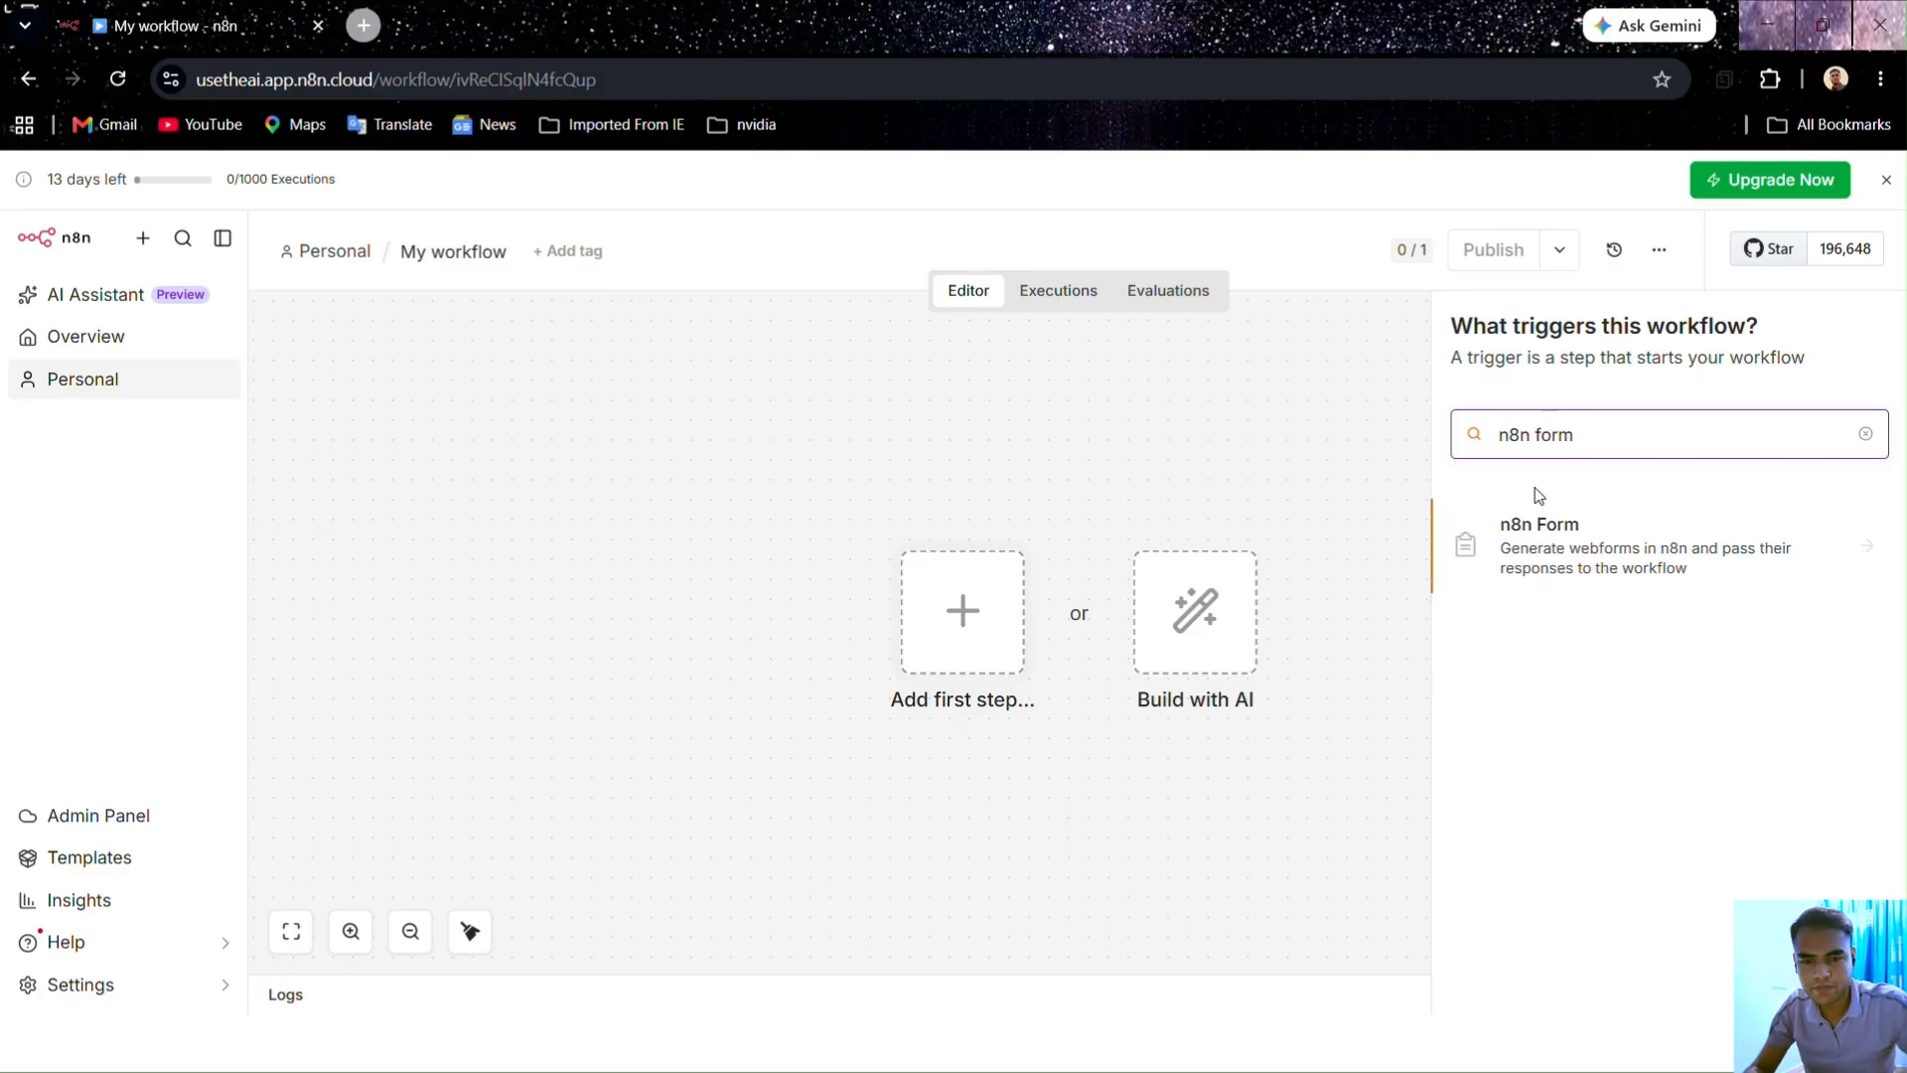
{"action": "left_click", "coordinate": [1529, 543]}
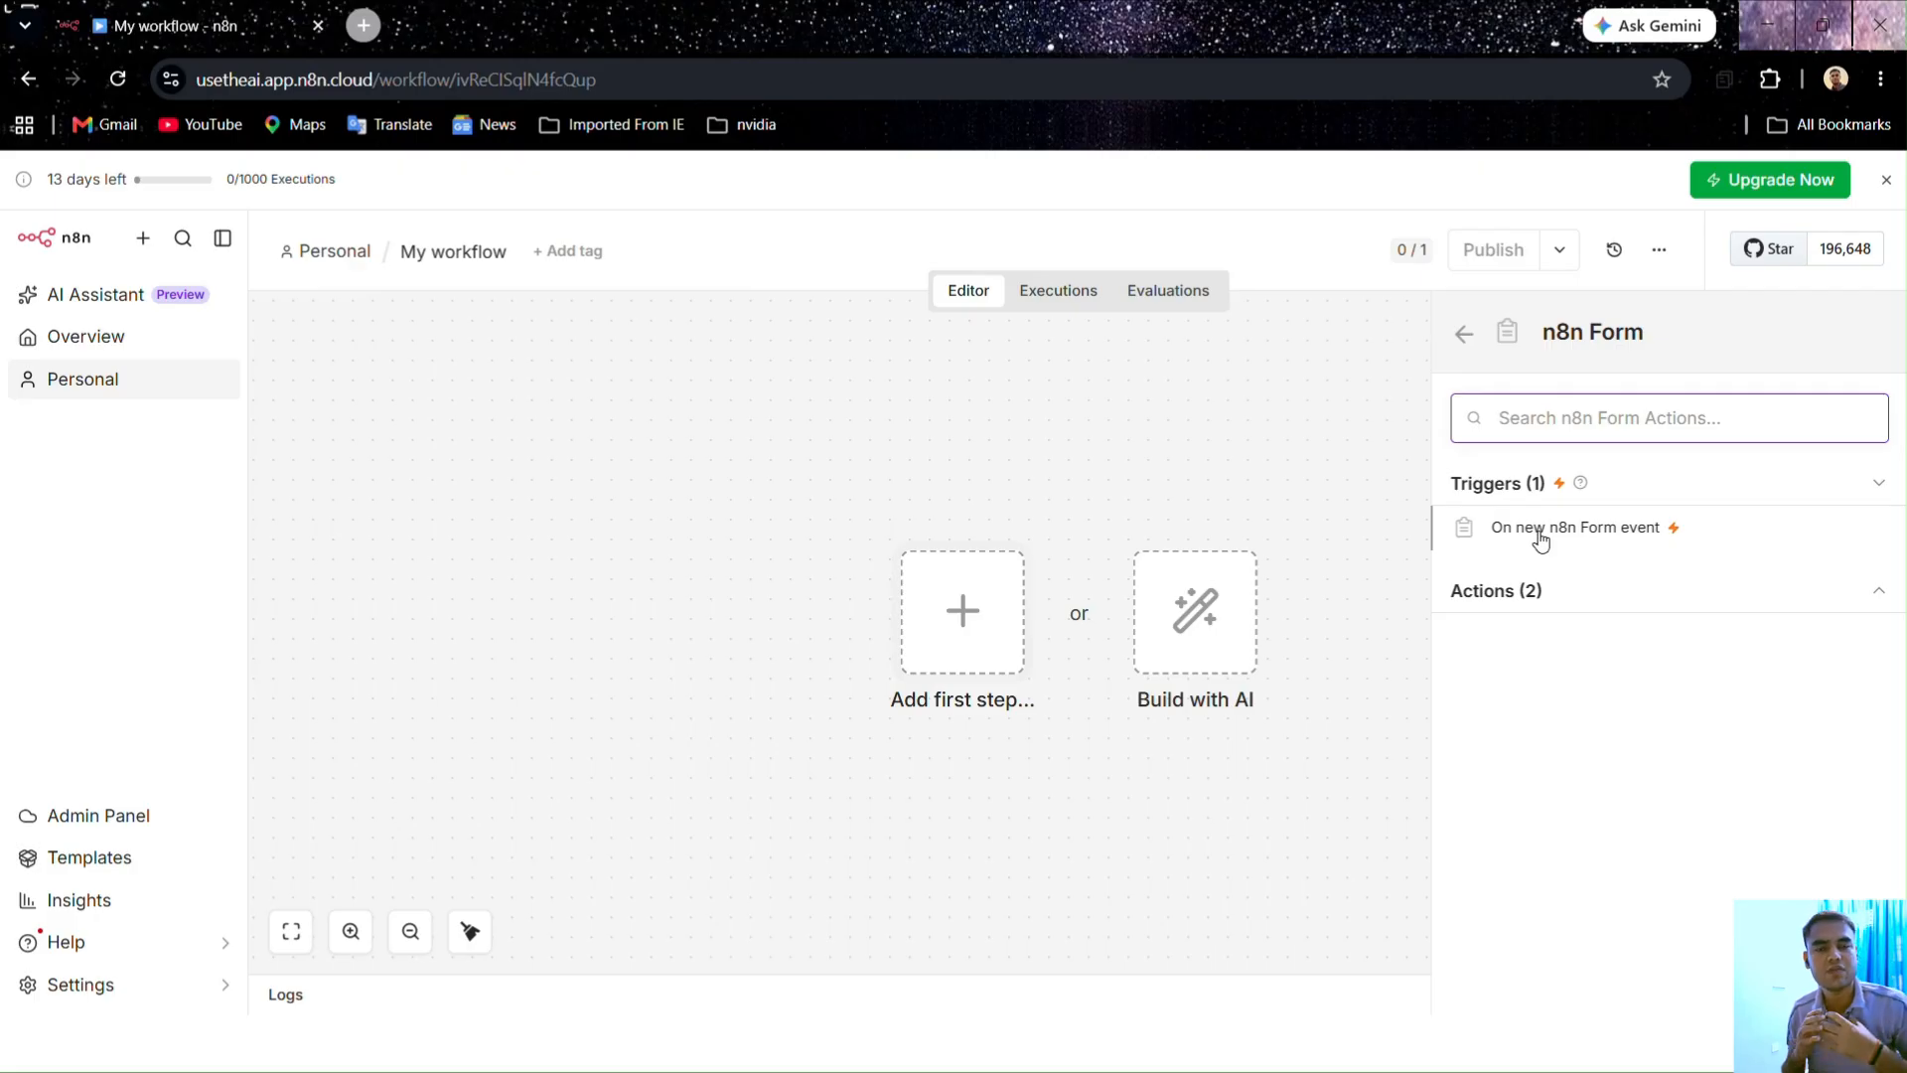
{"action": "left_click", "coordinate": [1538, 533]}
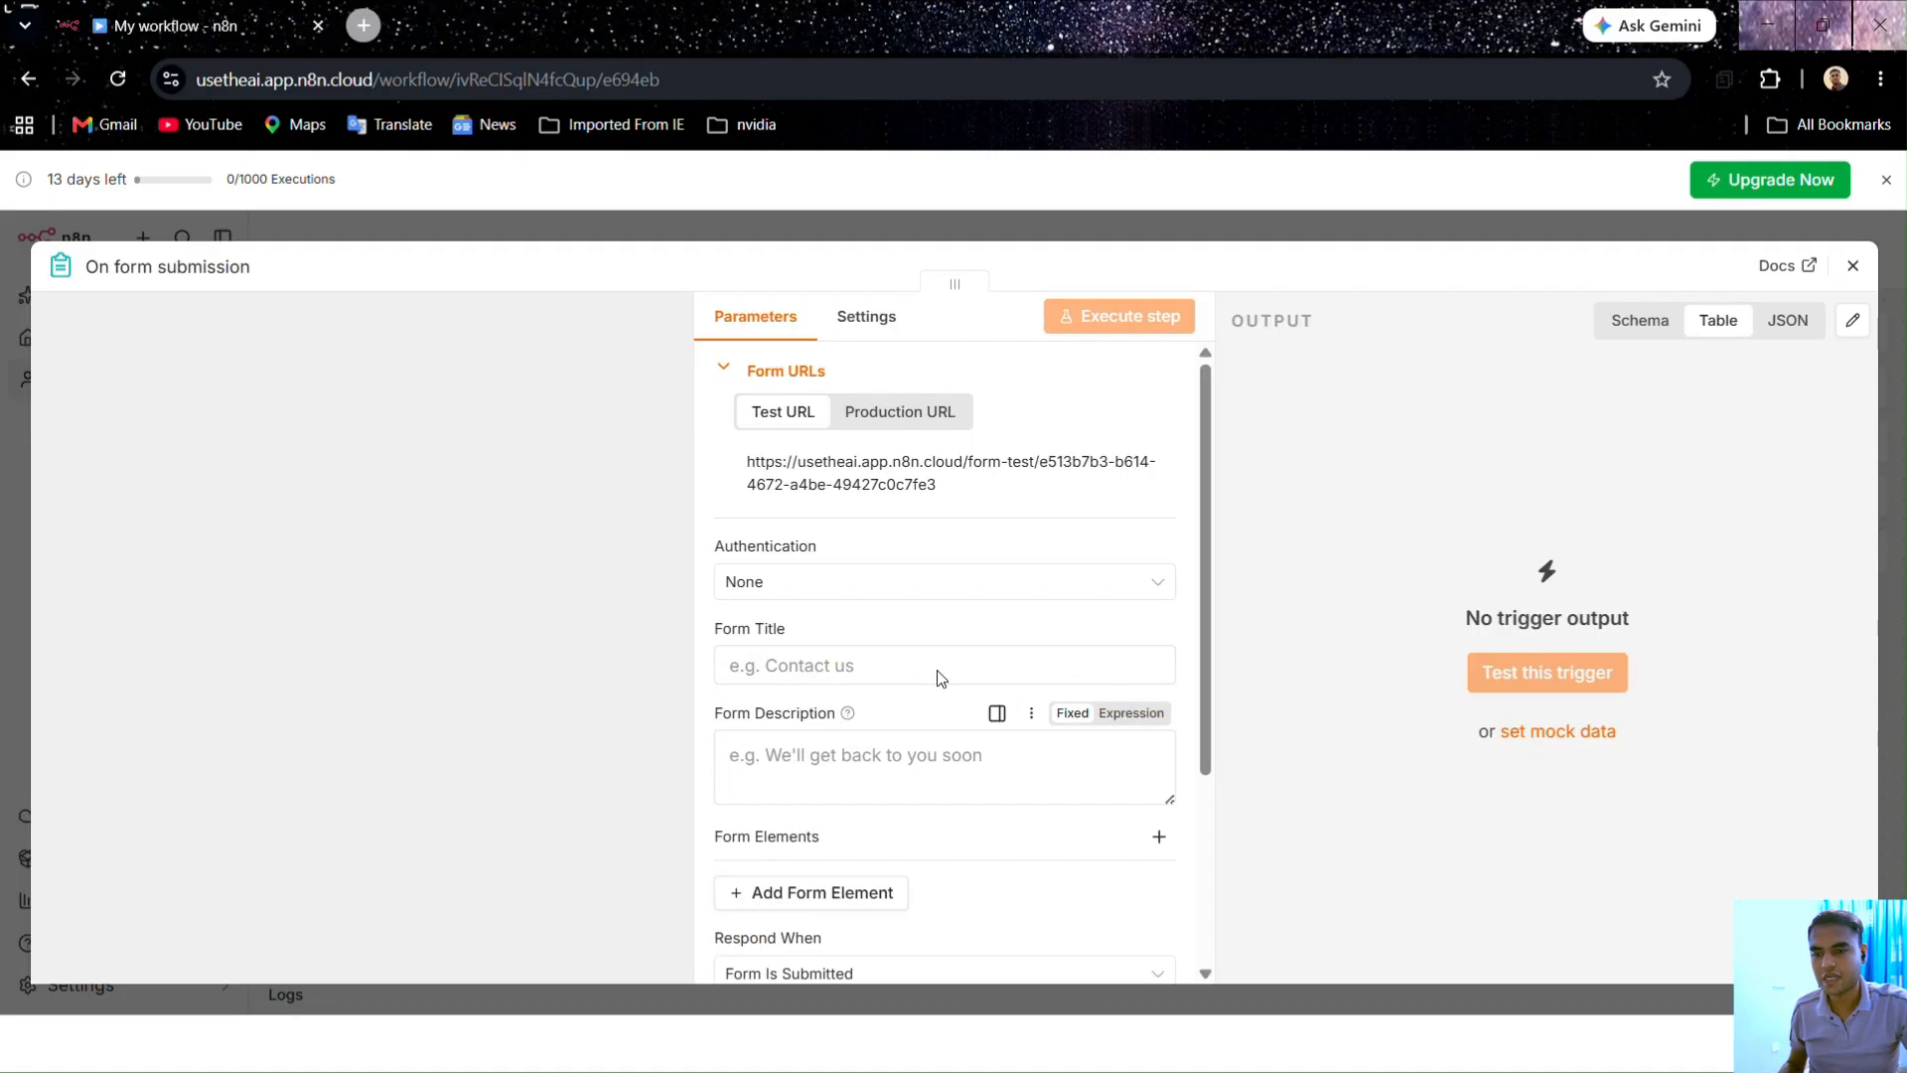
Step: Reopen the On form submission node and put the cursor in its Form Title field
{"action": "left_click", "coordinate": [1853, 268]}
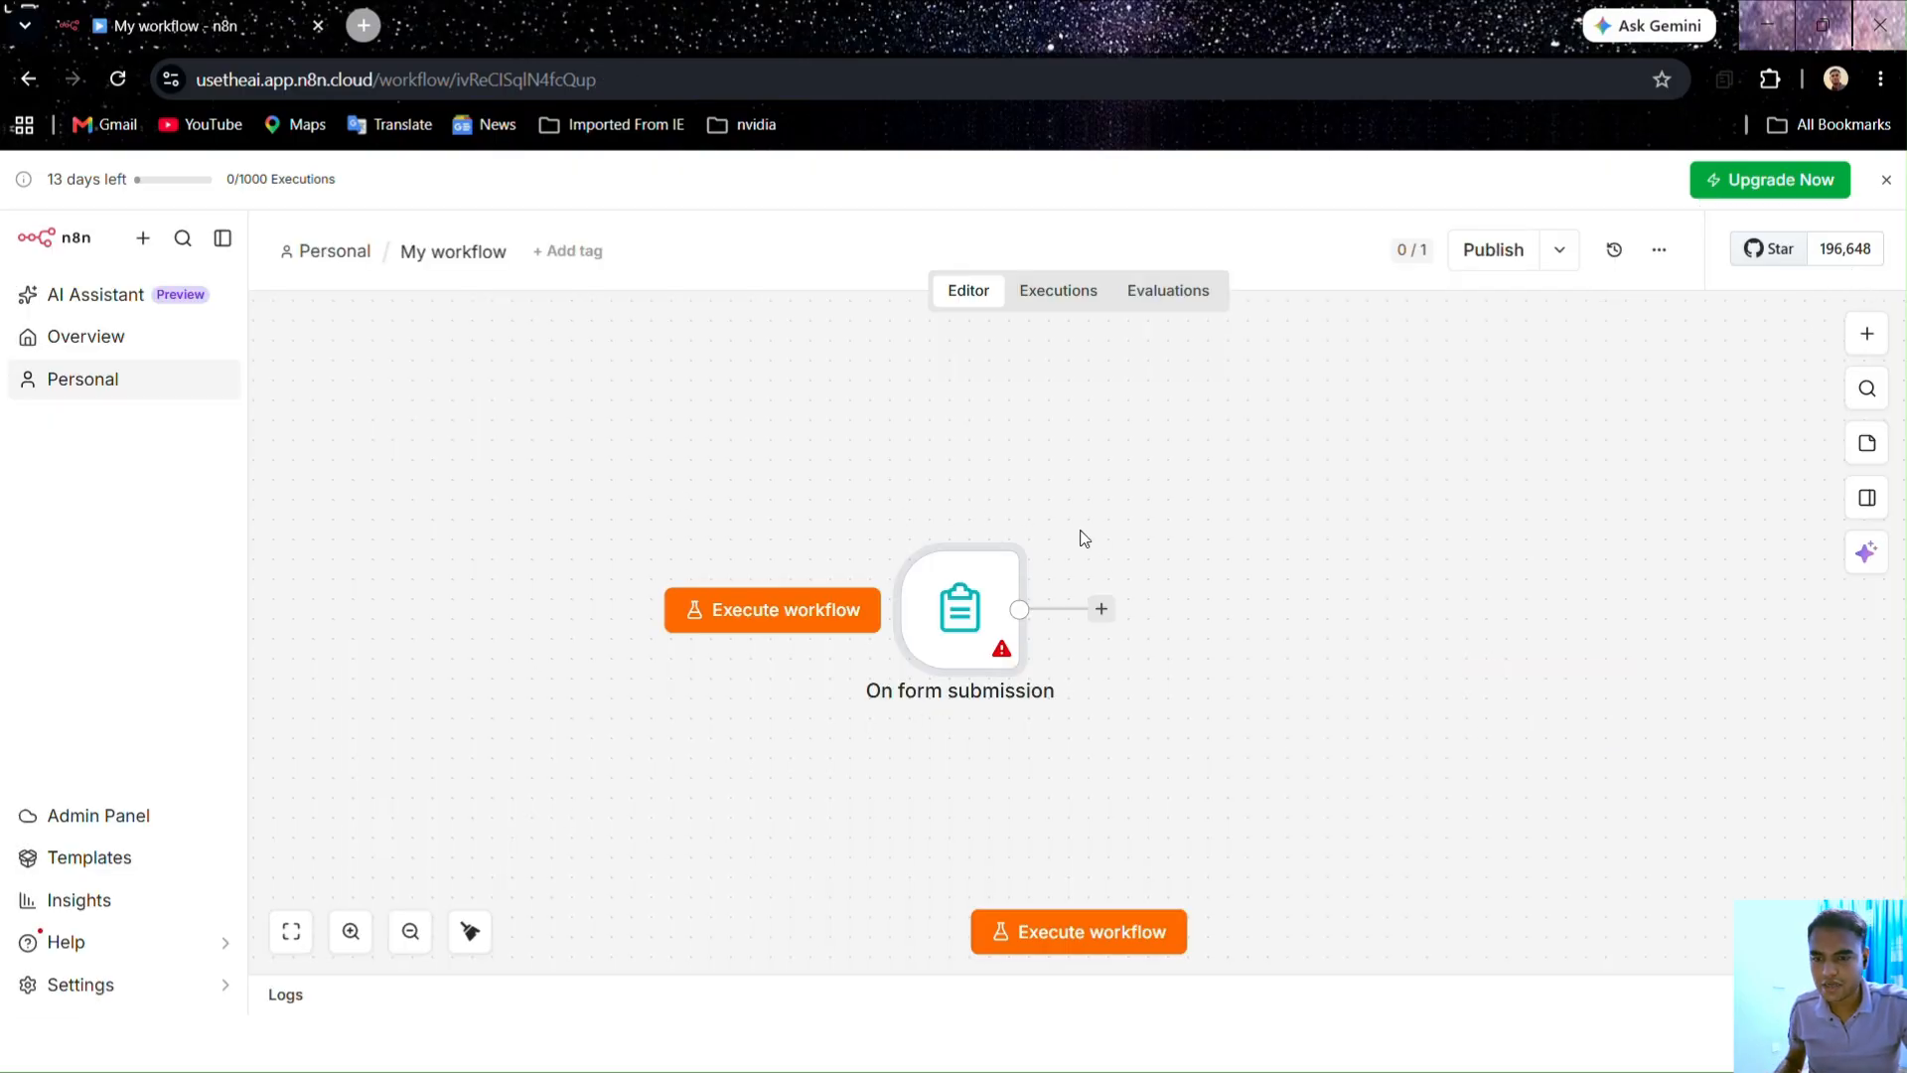
{"action": "double_click", "coordinate": [963, 637]}
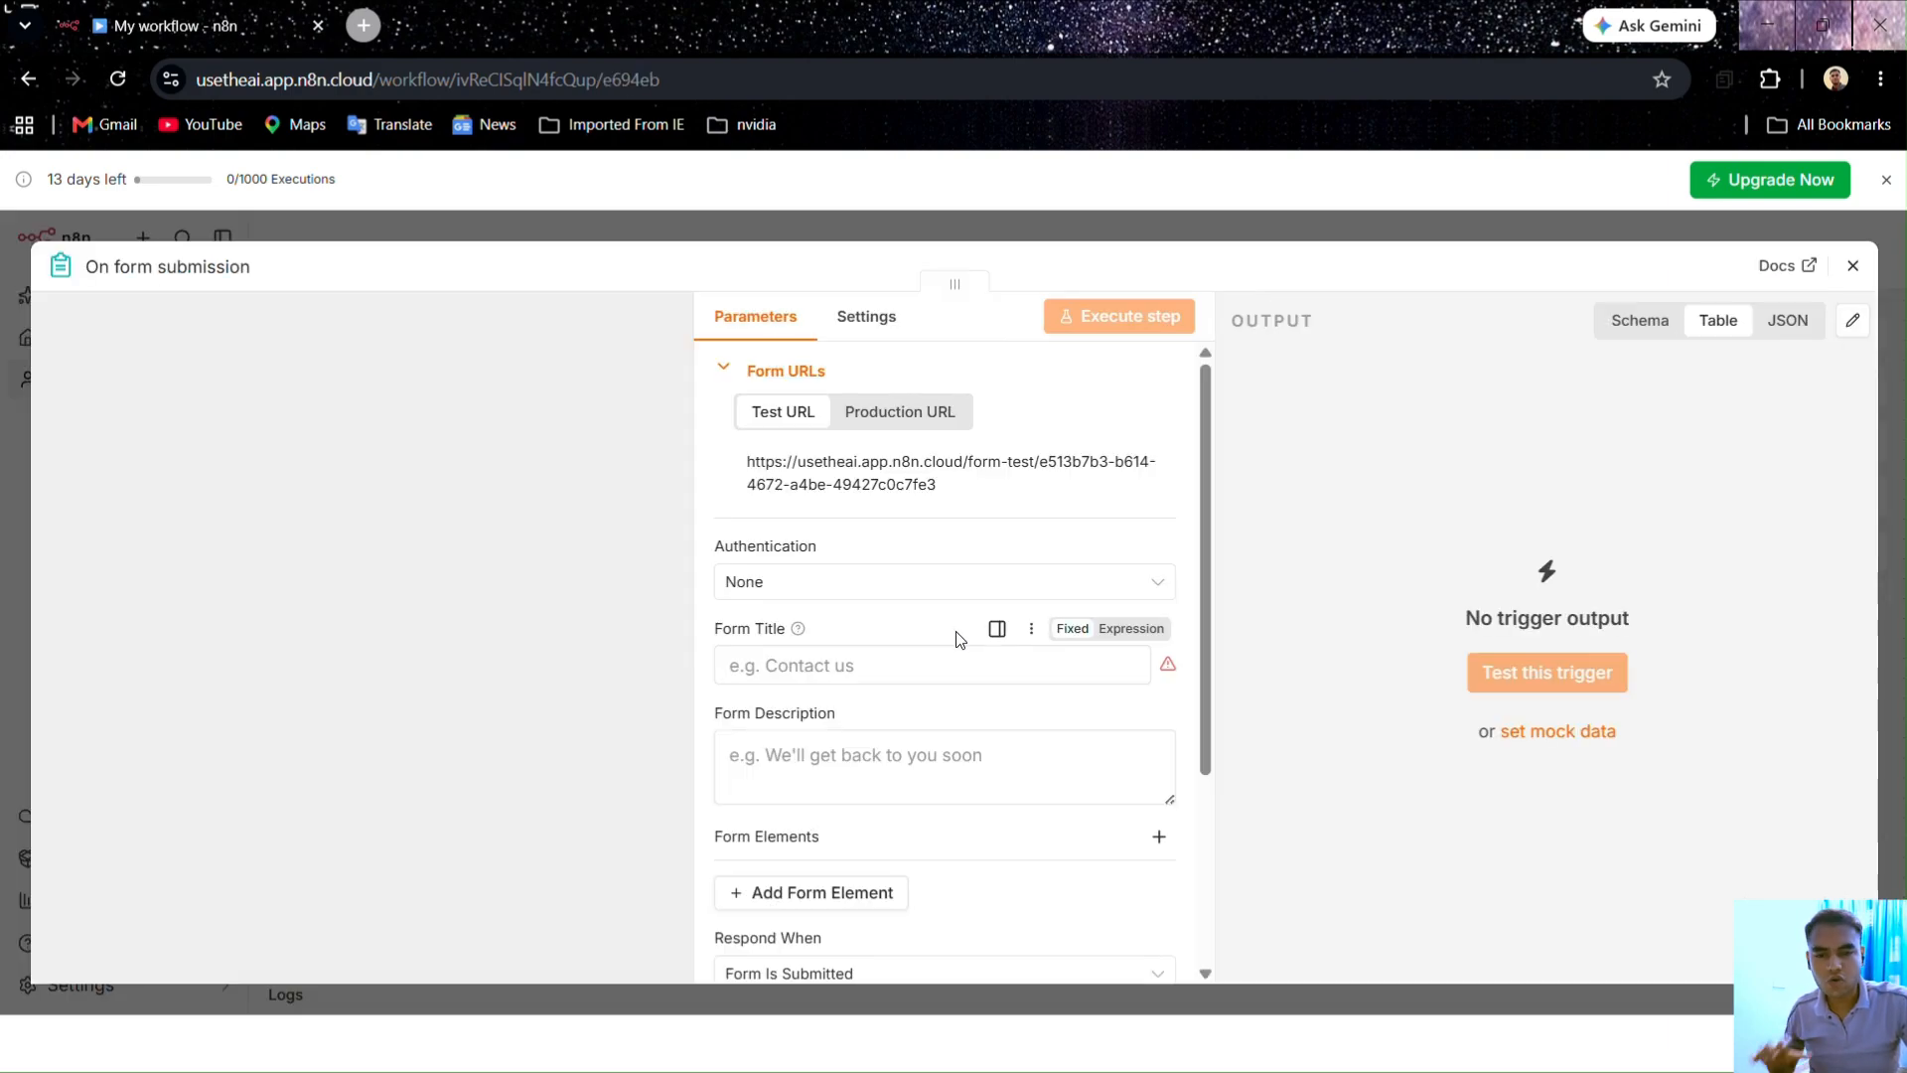
{"action": "scroll", "coordinate": [970, 562], "scroll_direction": "down", "scroll_amount": 1}
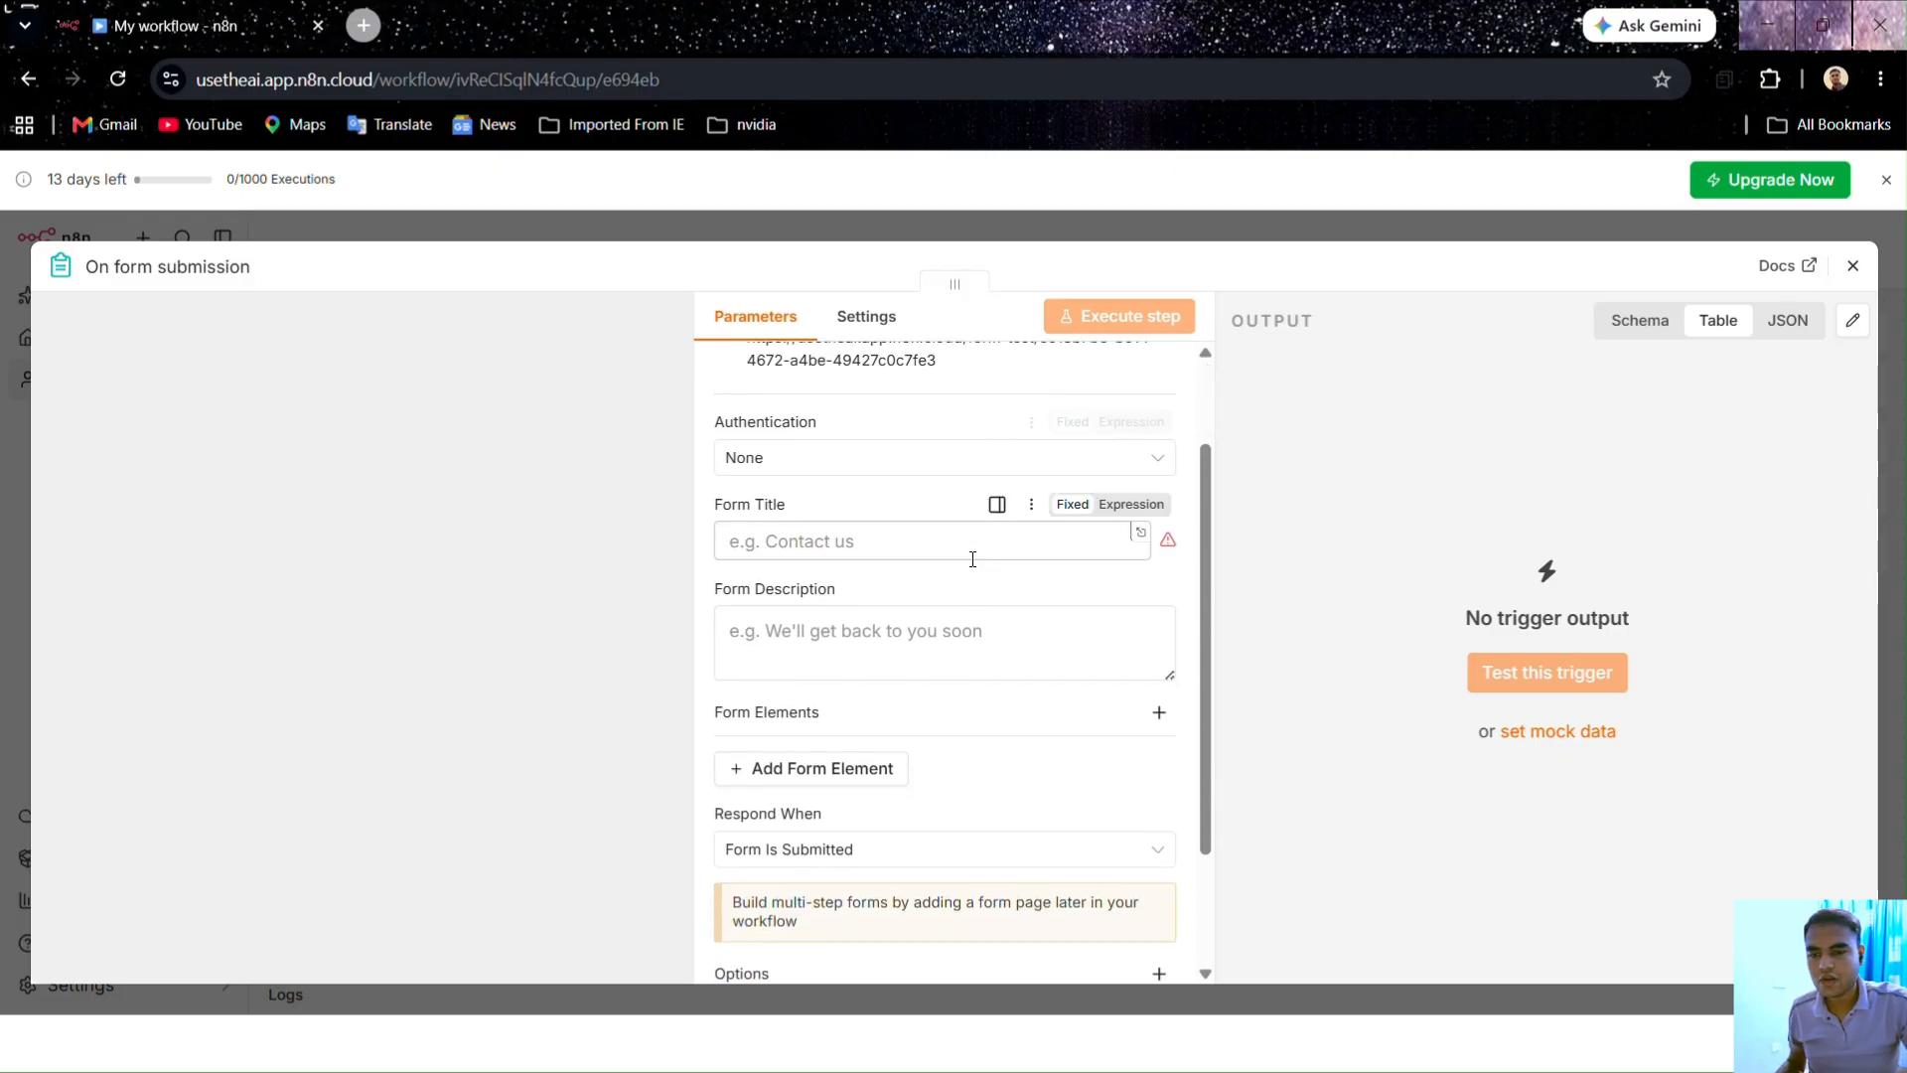
{"action": "scroll", "coordinate": [942, 630], "scroll_direction": "up", "scroll_amount": 1}
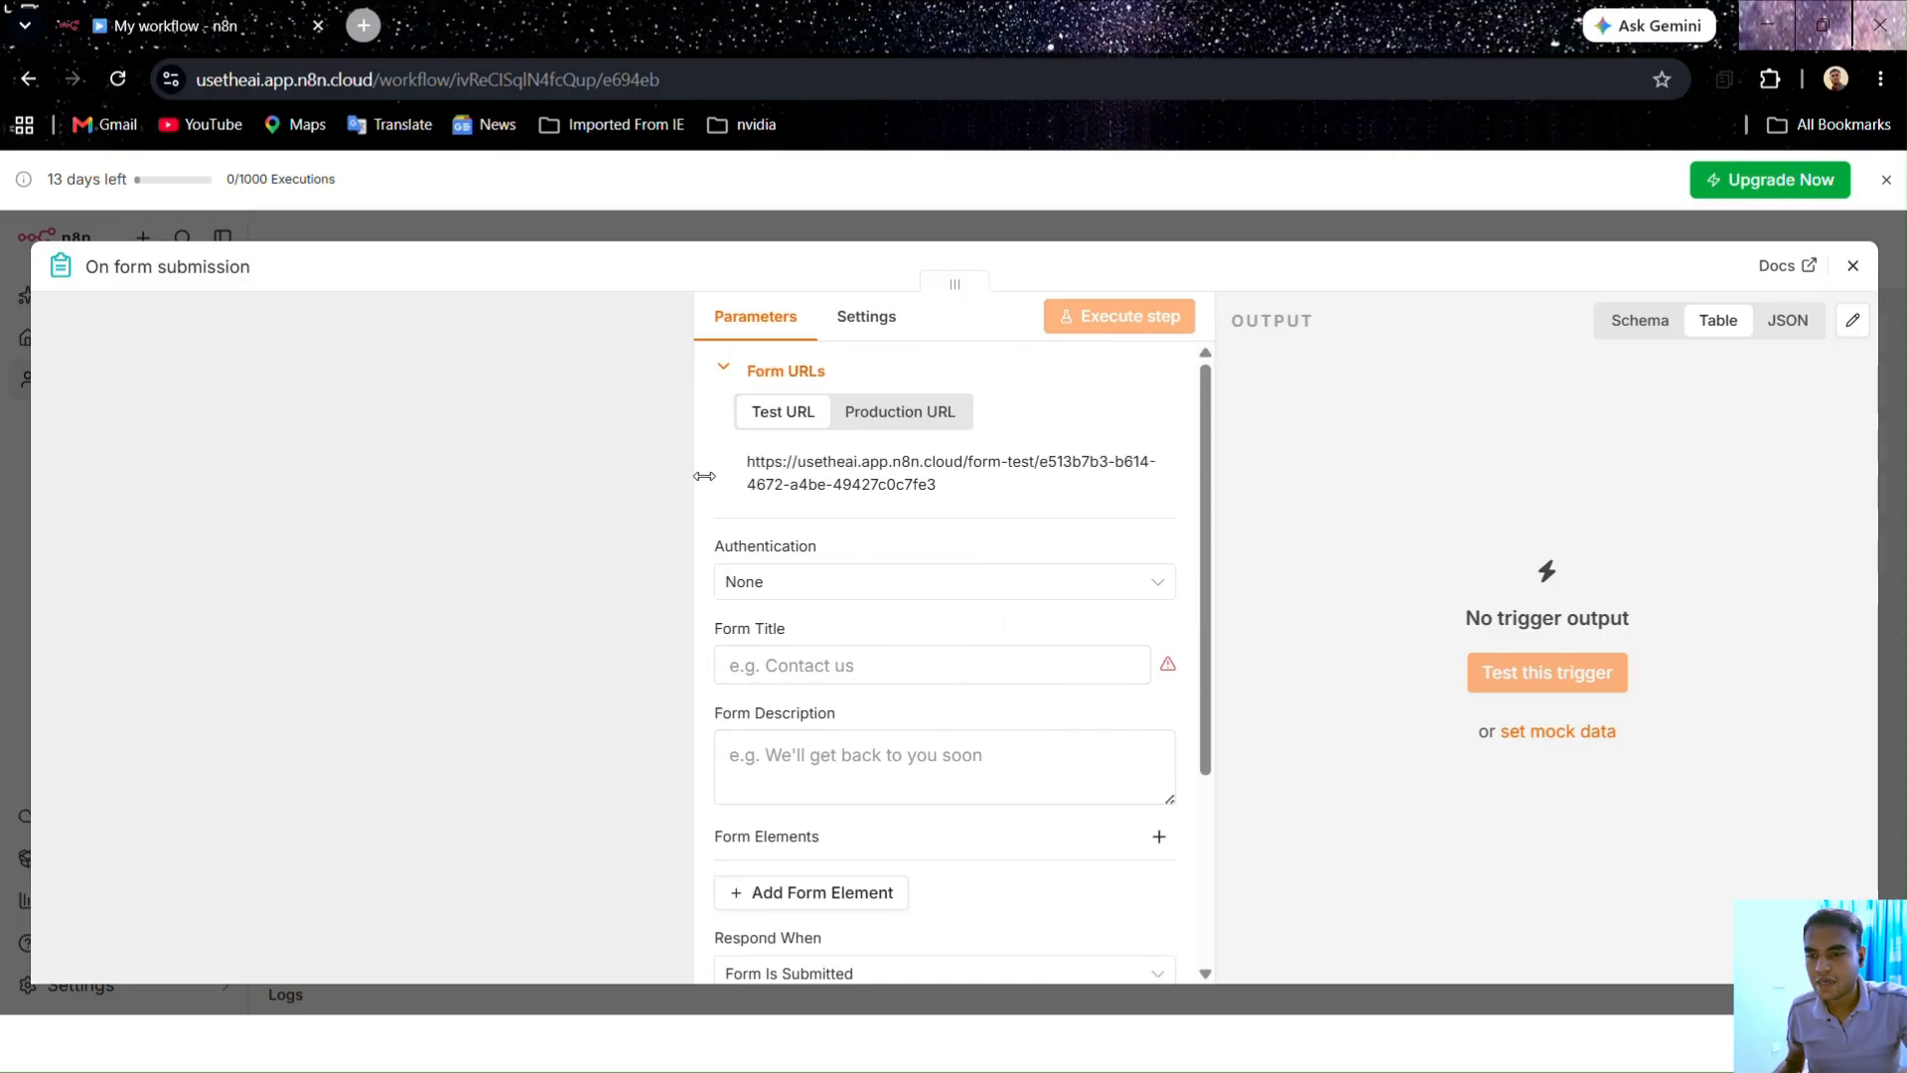
{"action": "mouse_move", "coordinate": [855, 713]}
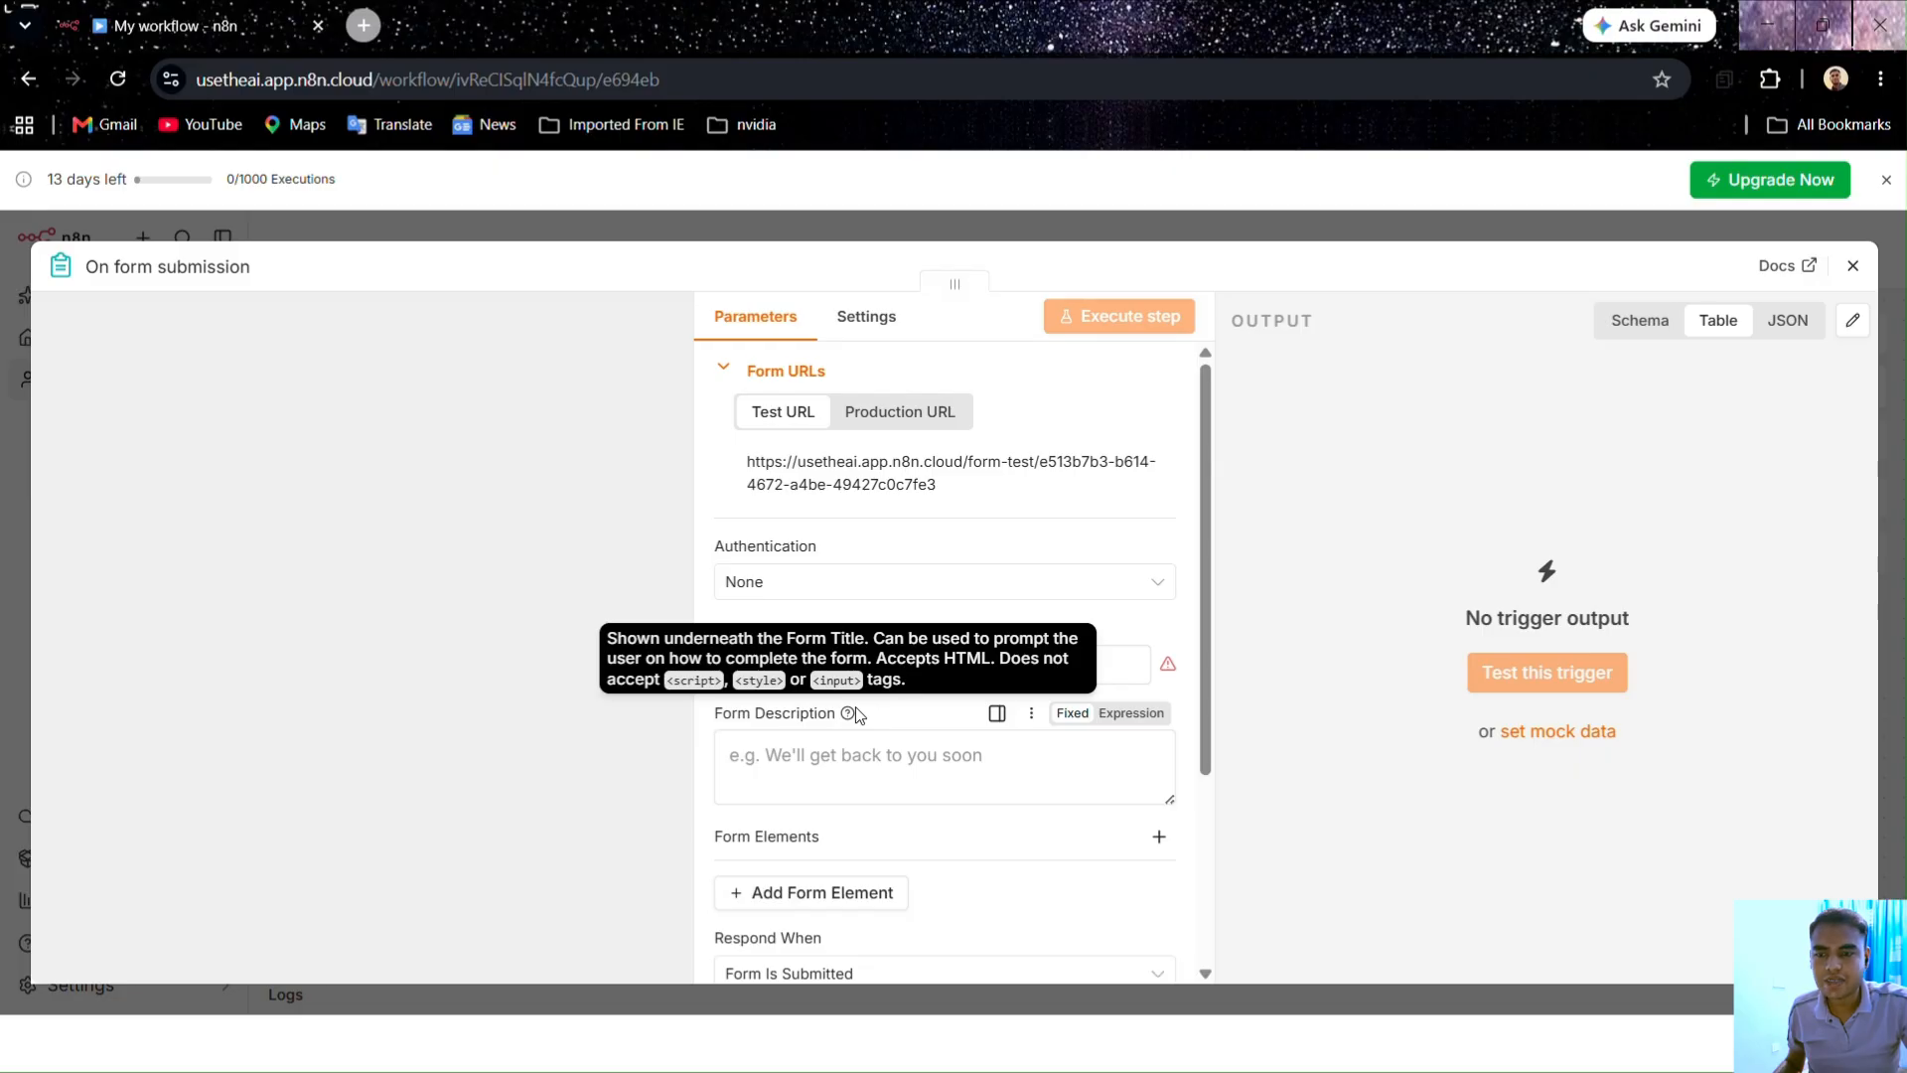
{"action": "scroll", "coordinate": [859, 716], "scroll_direction": "down", "scroll_amount": 2}
{"action": "scroll", "coordinate": [859, 715], "scroll_direction": "up", "scroll_amount": 2}
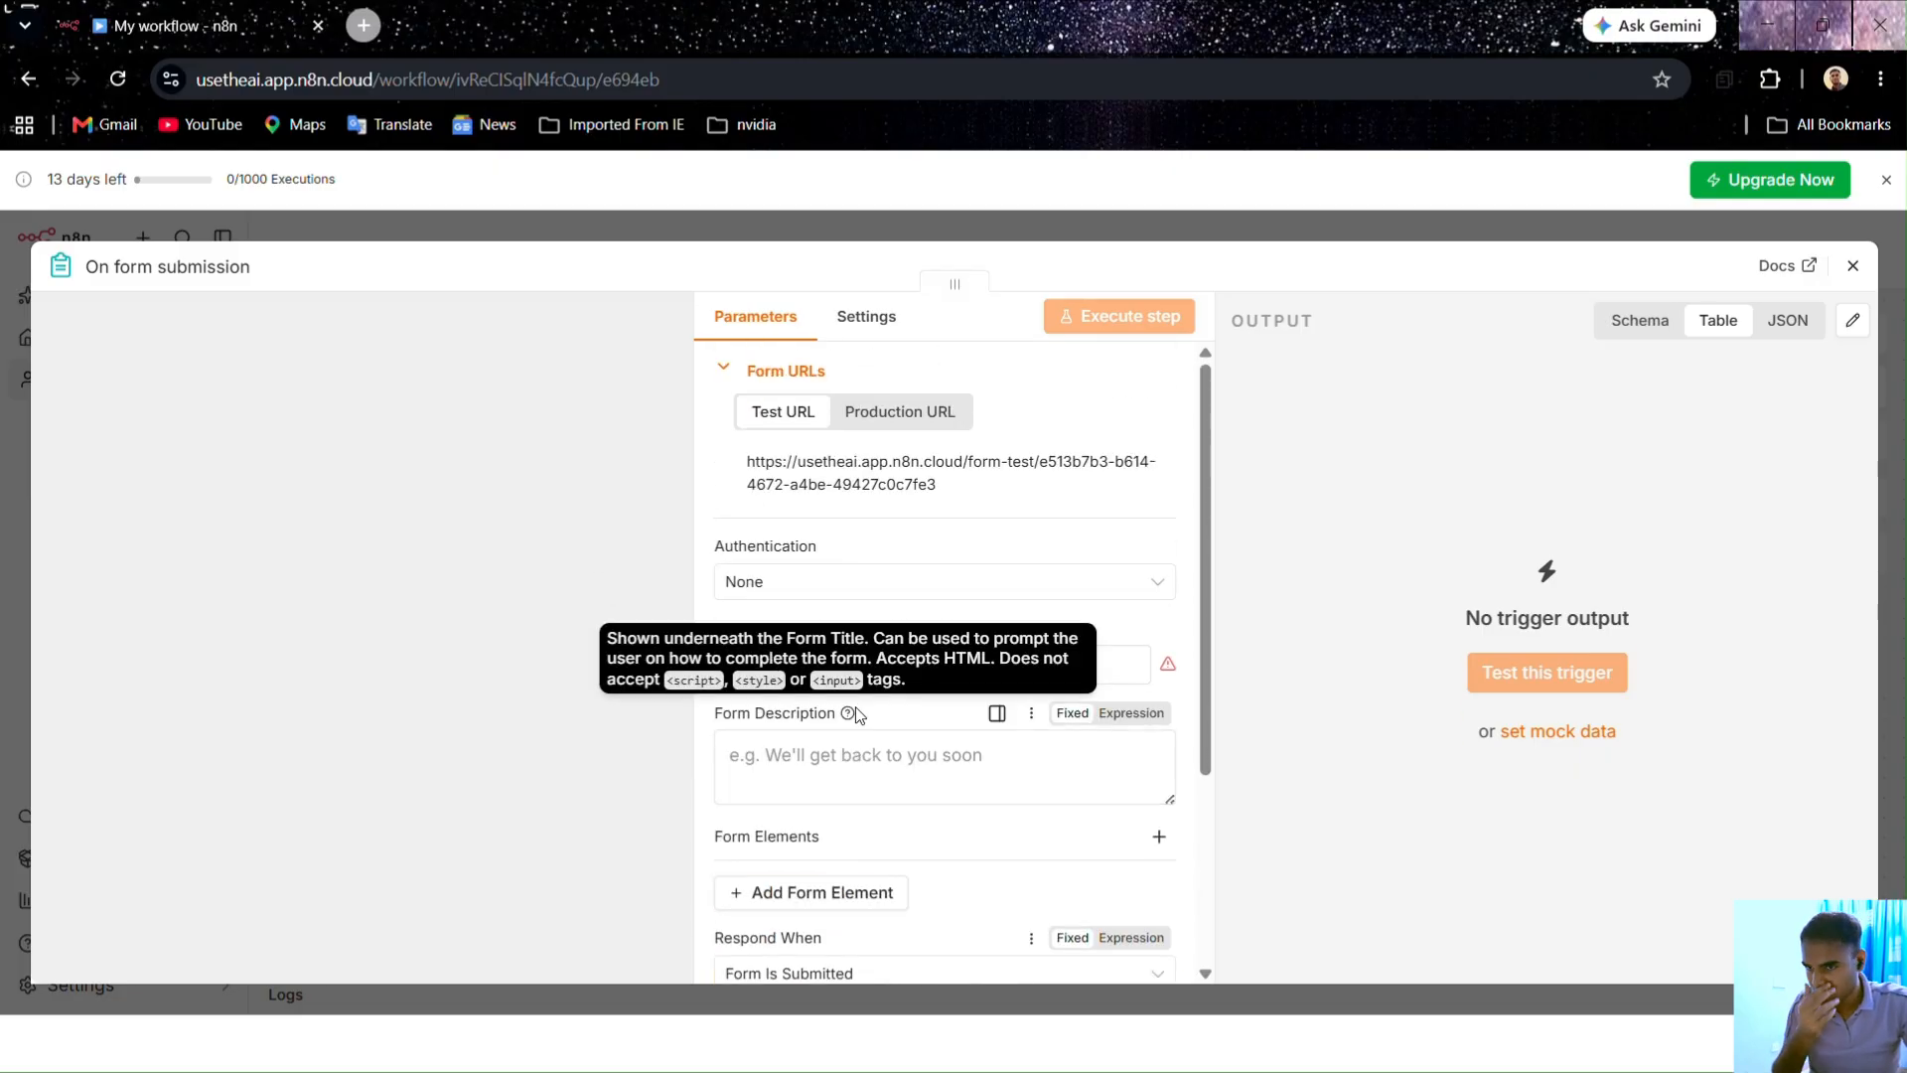
{"action": "left_click", "coordinate": [788, 667]}
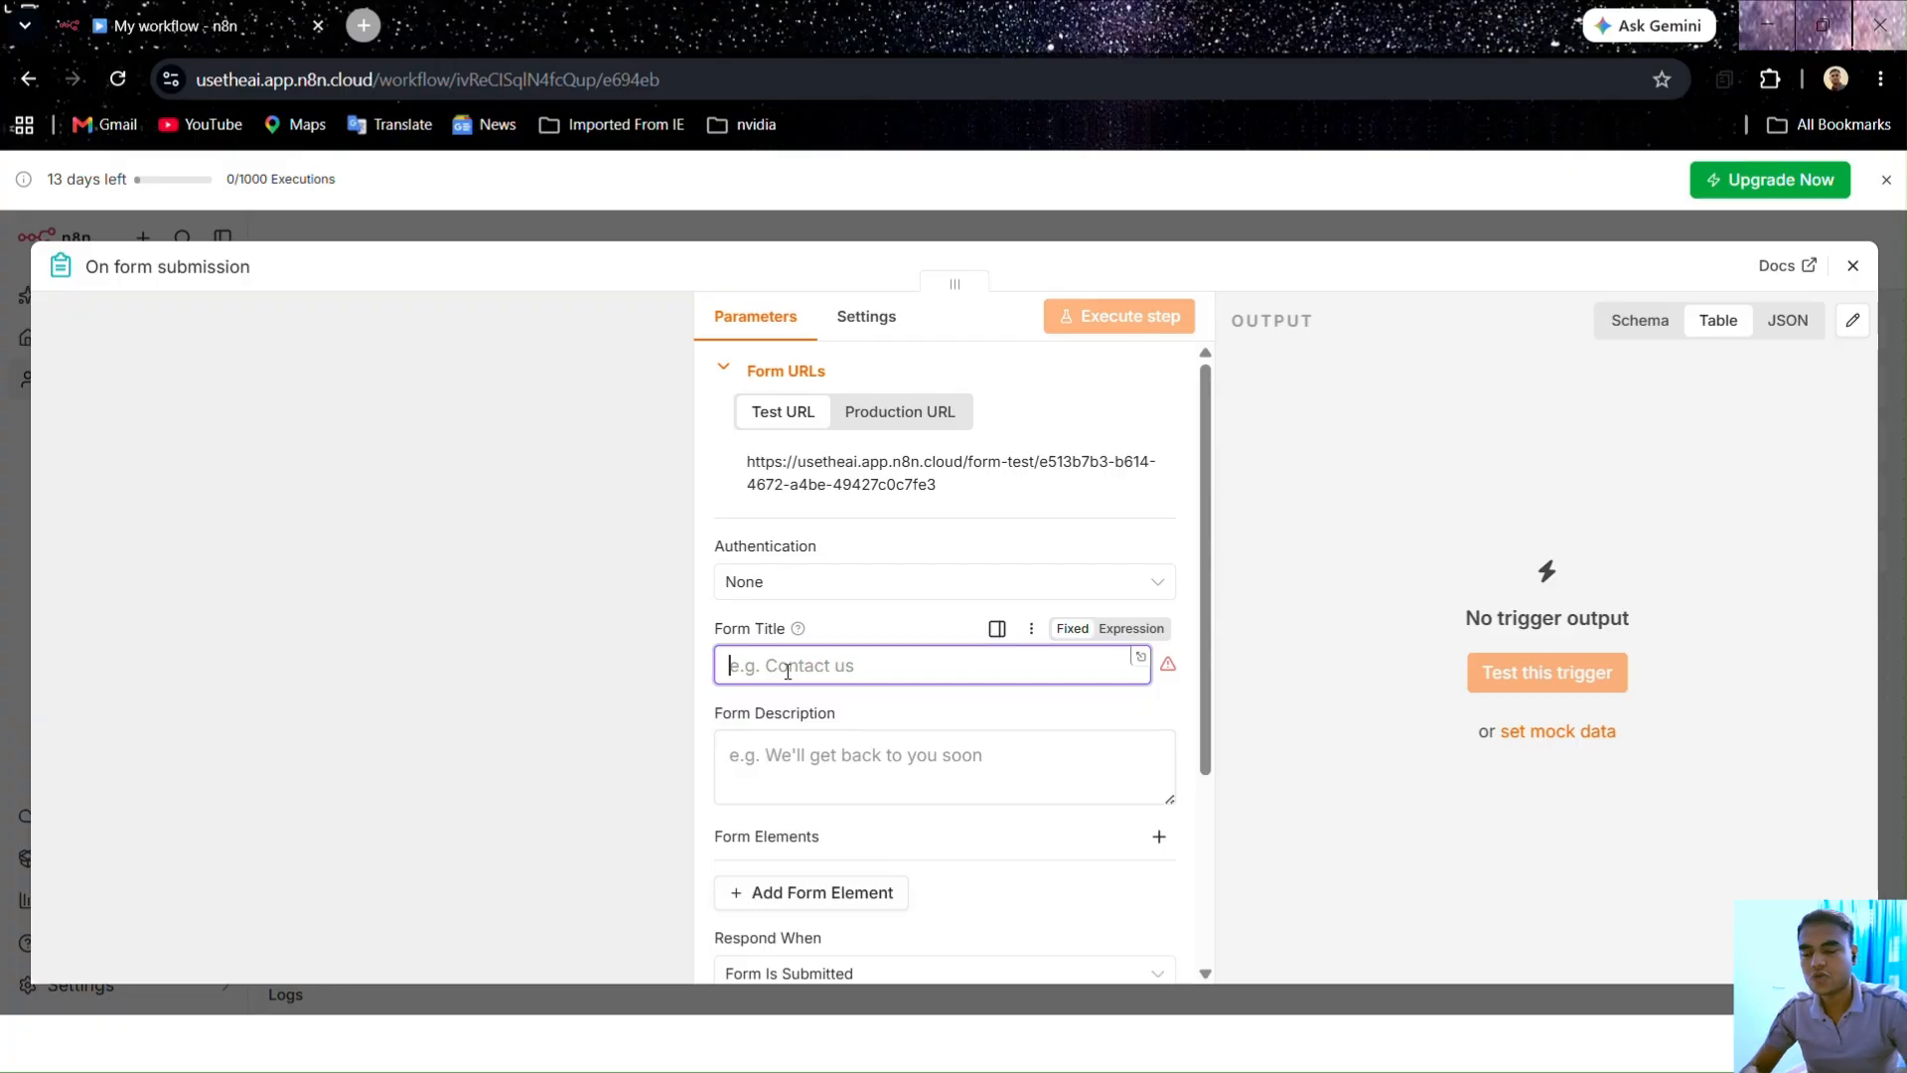
Step: Enter 'Student Query Form' as the form title
{"action": "type", "text": "S"}
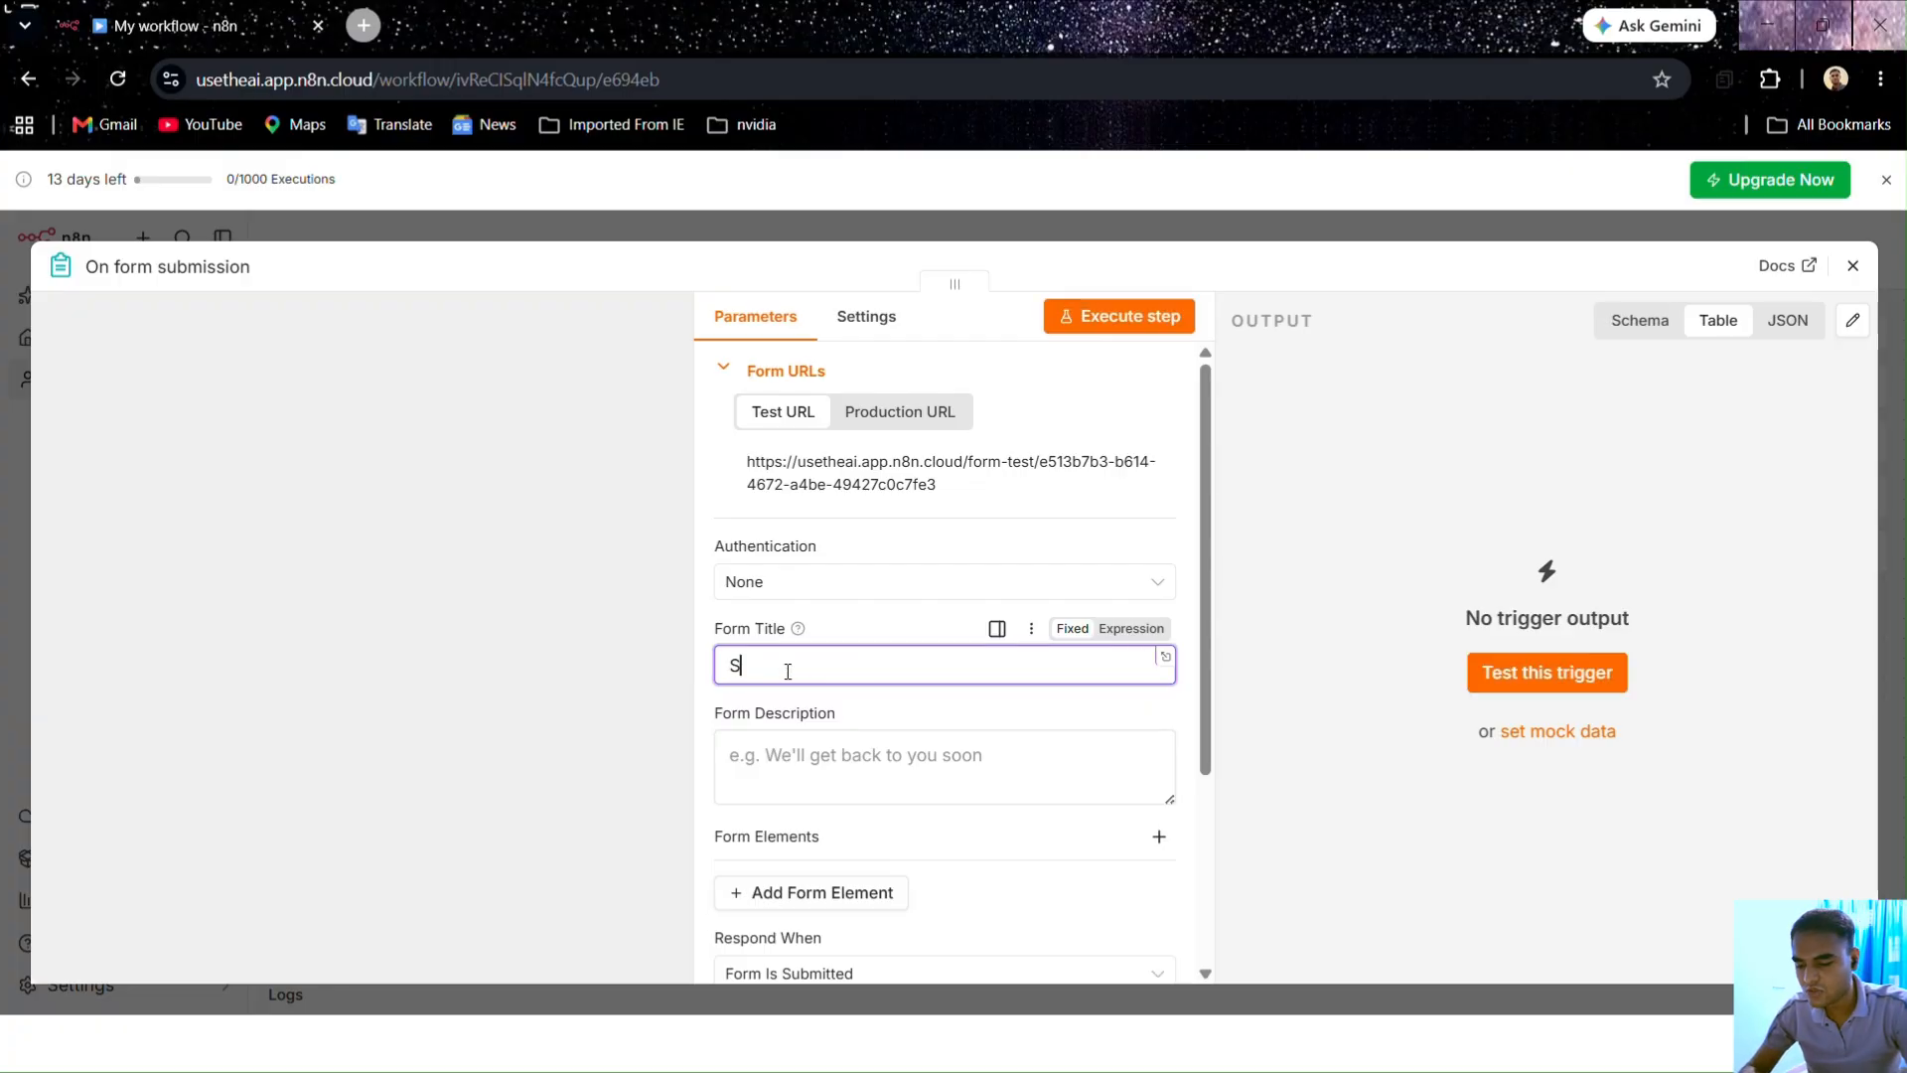
{"action": "type", "text": "tudent Query"}
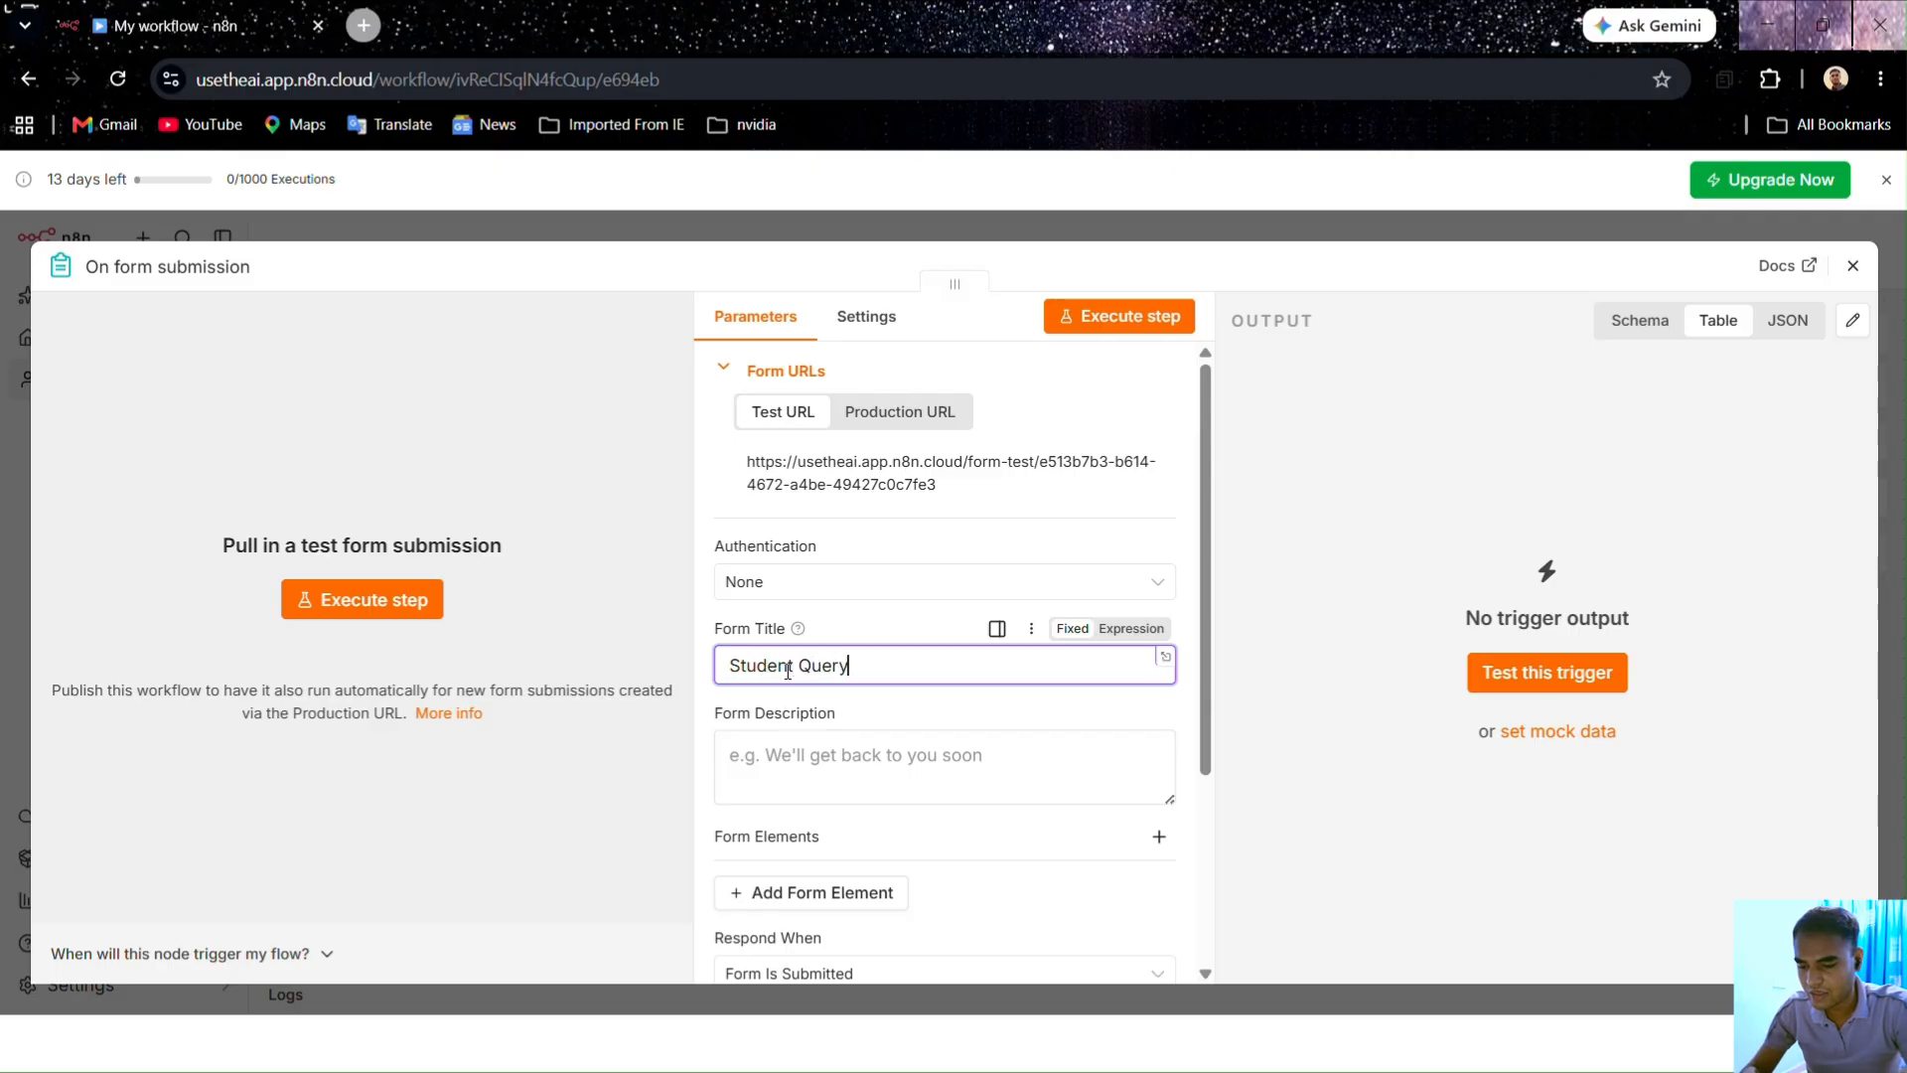
{"action": "type", "text": " Form"}
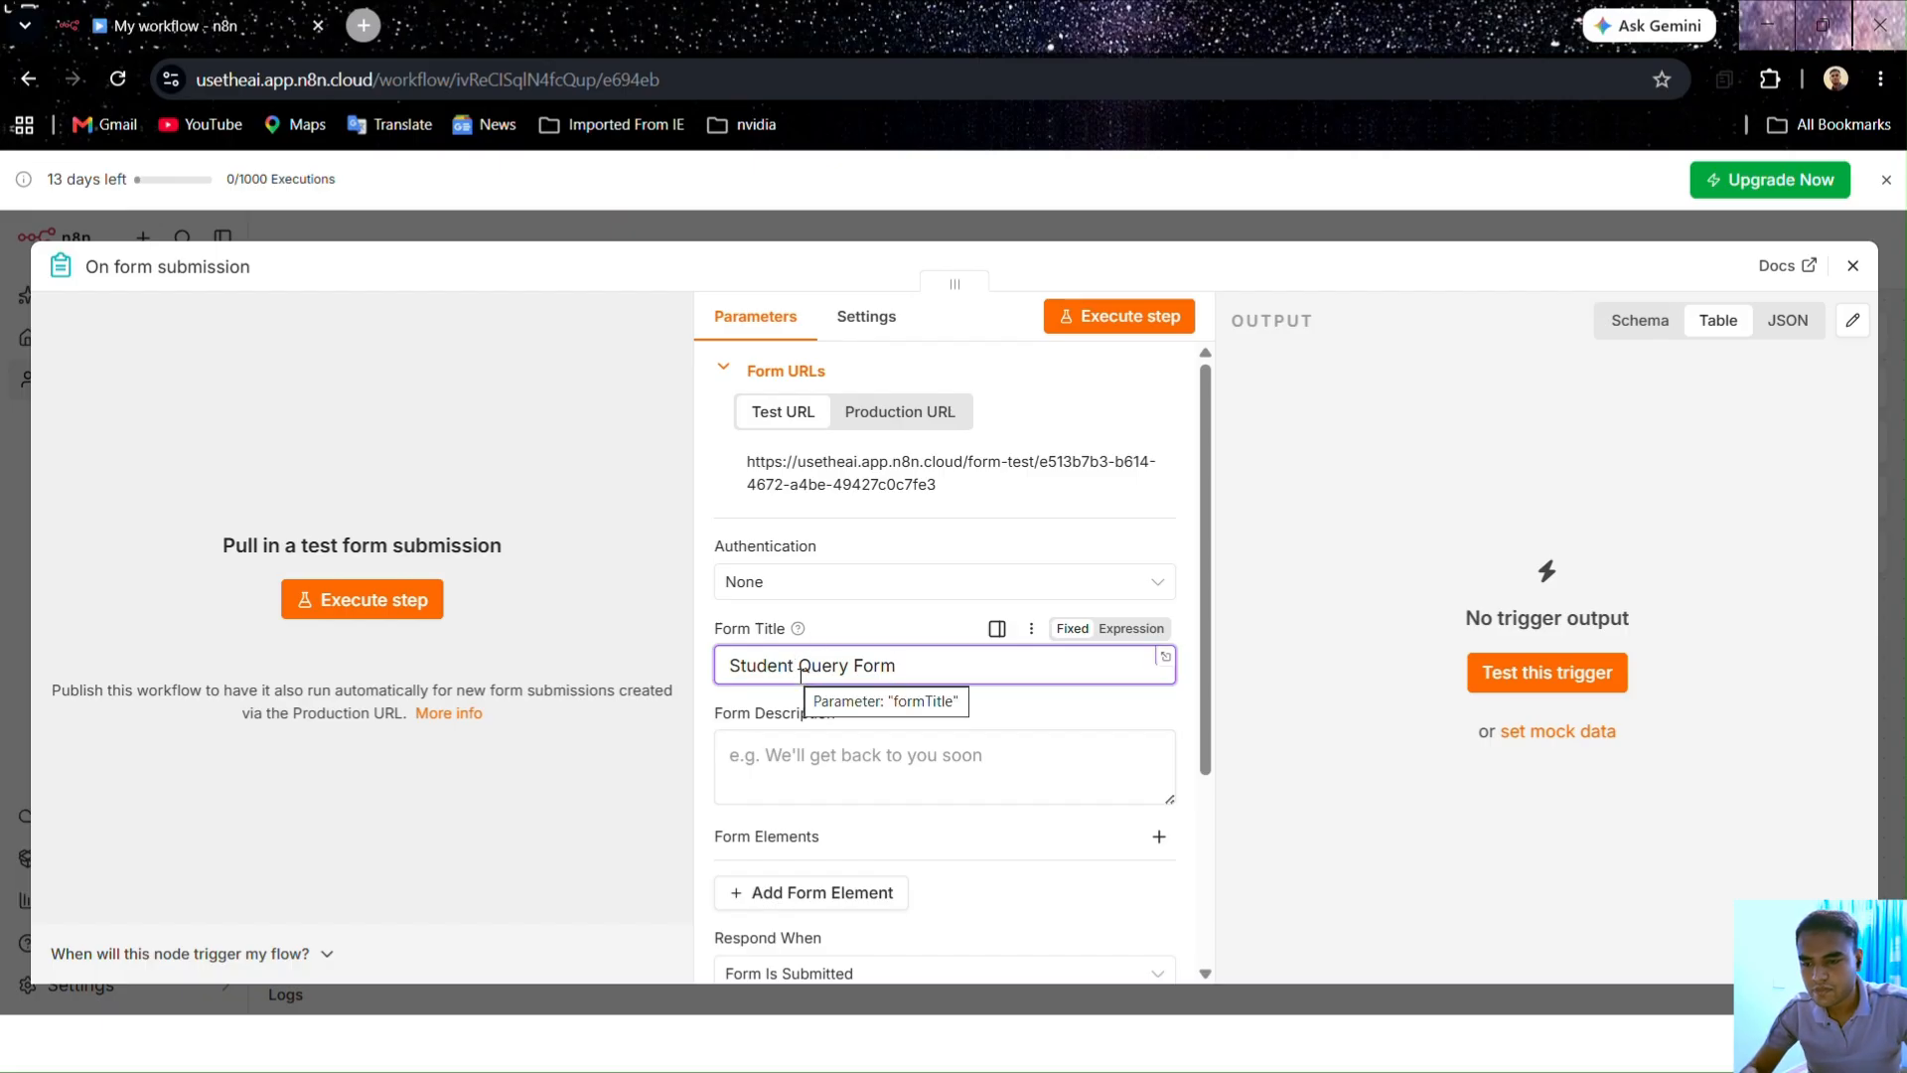
{"action": "scroll", "coordinate": [777, 676], "scroll_direction": "down", "scroll_amount": 3}
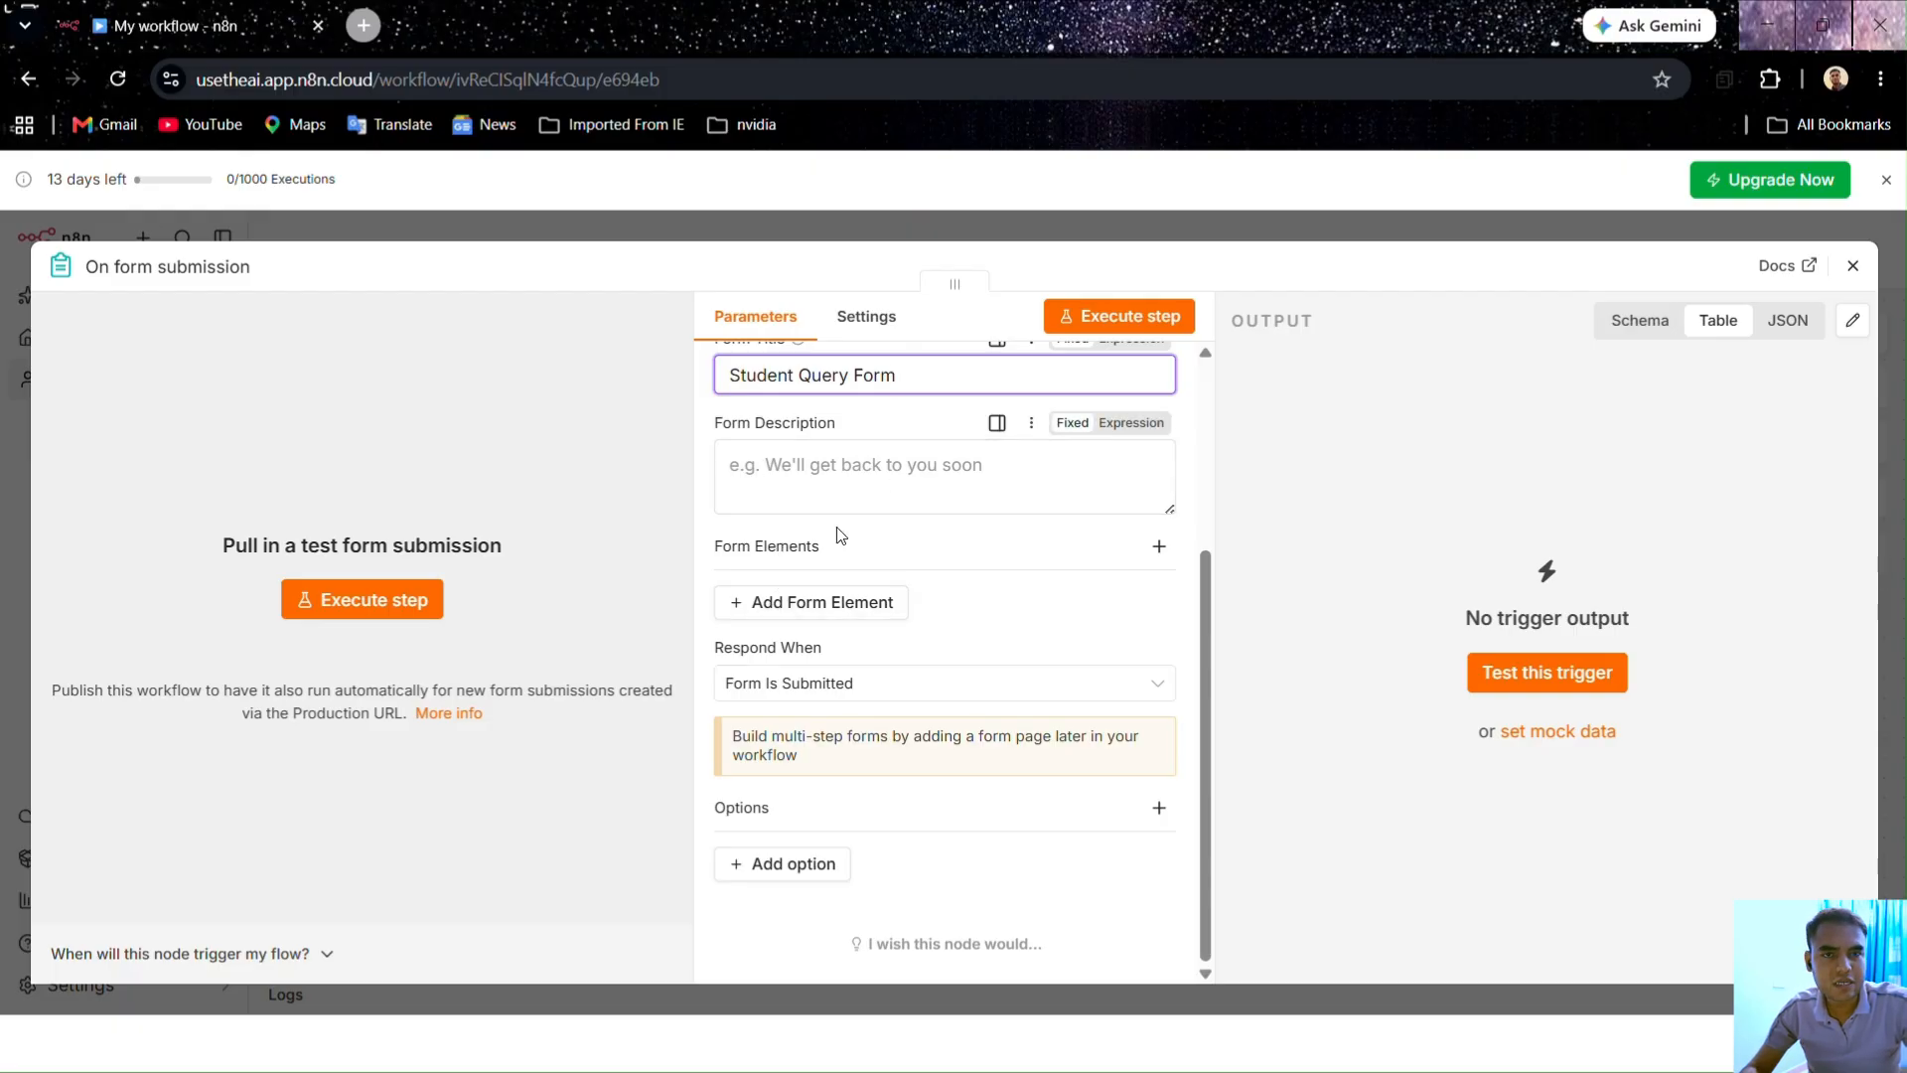
Step: Add a Text Input form element labelled 'N' with a Required Field attribute
{"action": "left_click", "coordinate": [797, 613]}
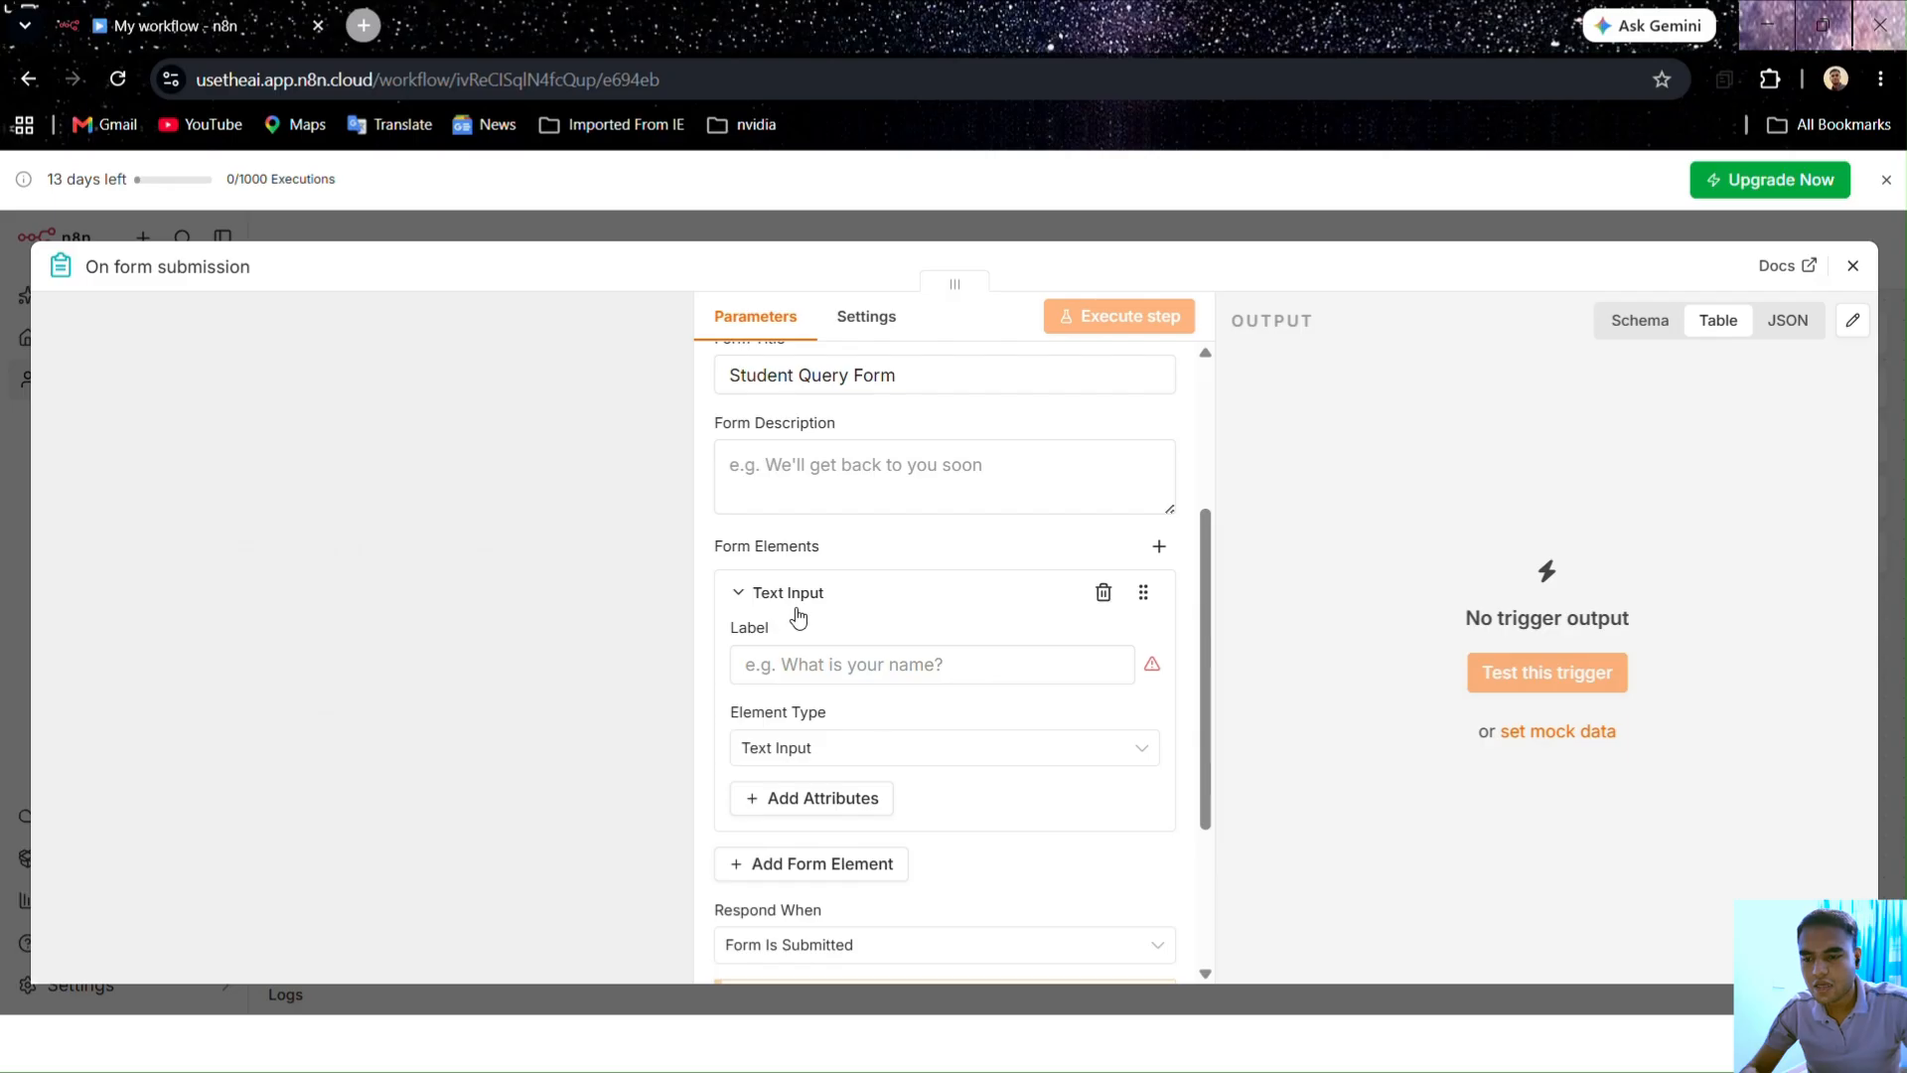
{"action": "scroll", "coordinate": [924, 575], "scroll_direction": "down", "scroll_amount": 3}
{"action": "scroll", "coordinate": [789, 489], "scroll_direction": "up", "scroll_amount": 3}
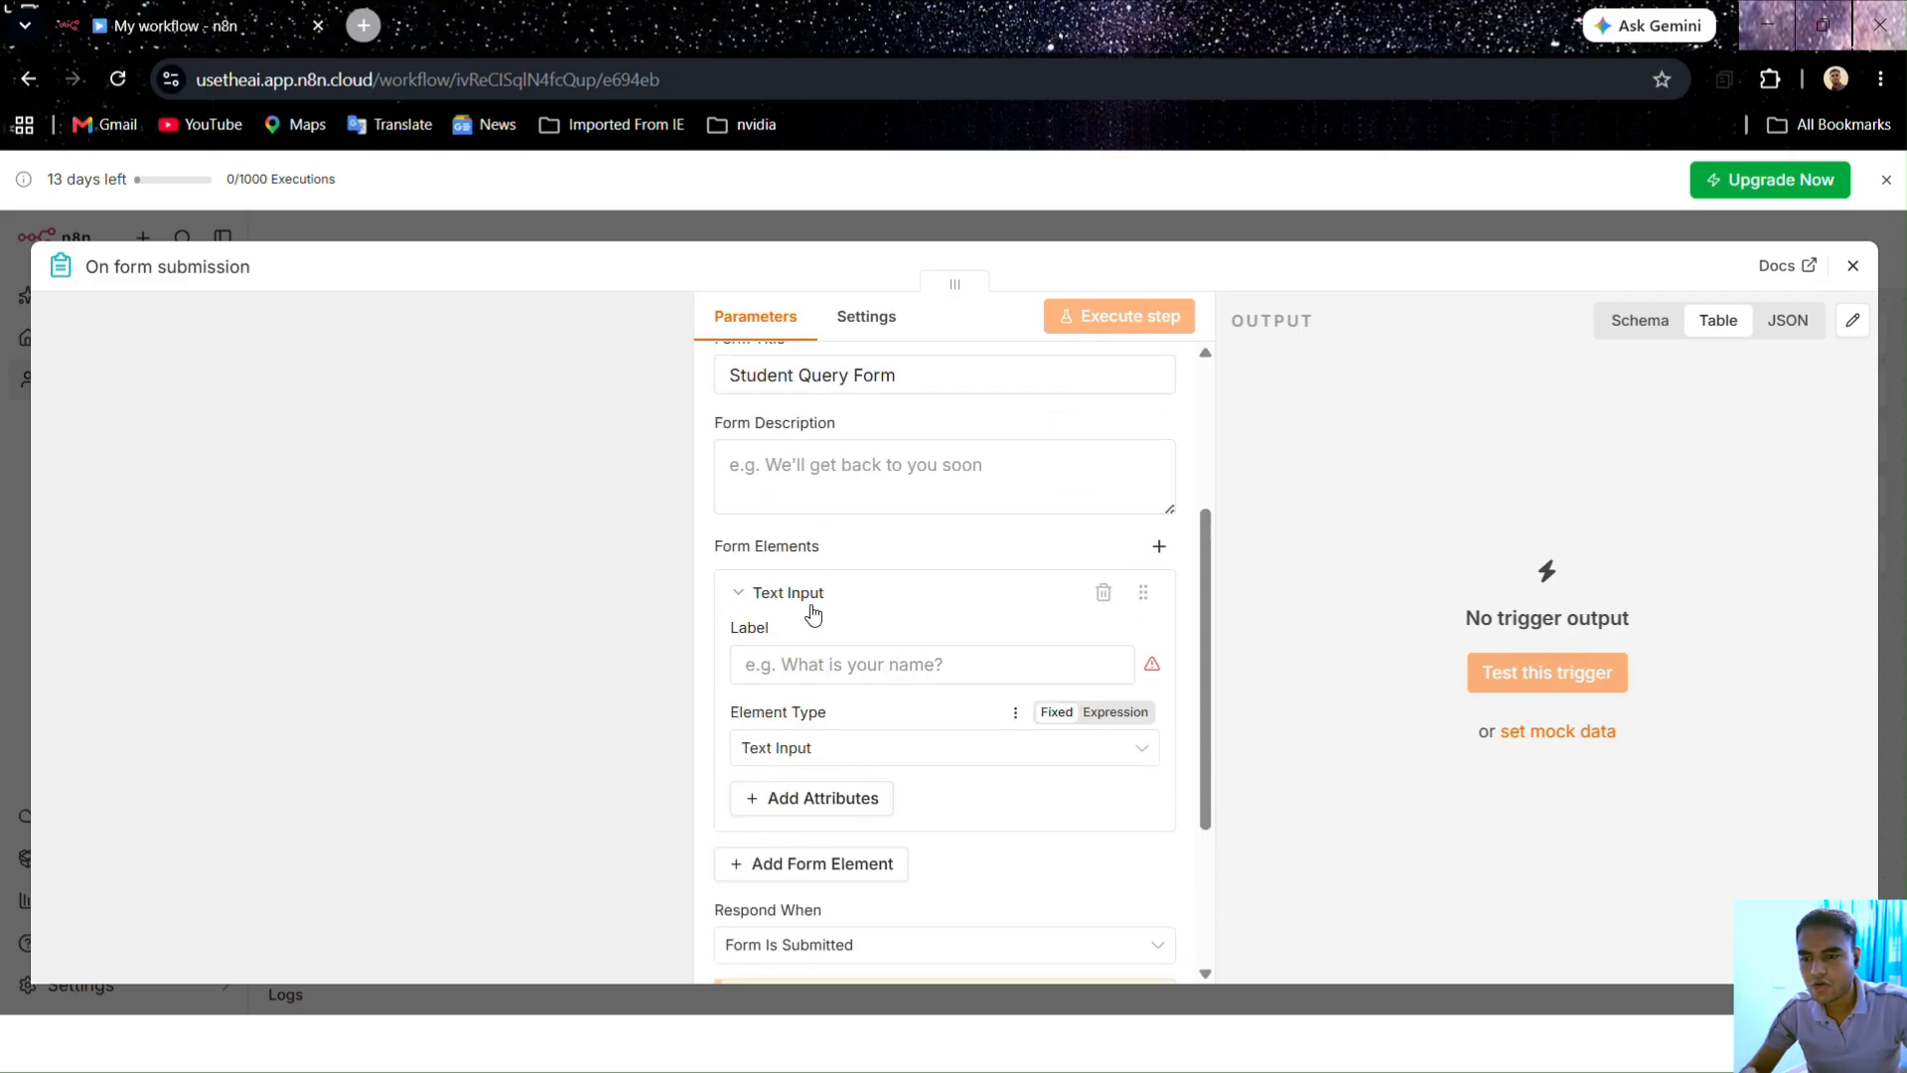
{"action": "left_click", "coordinate": [812, 625]}
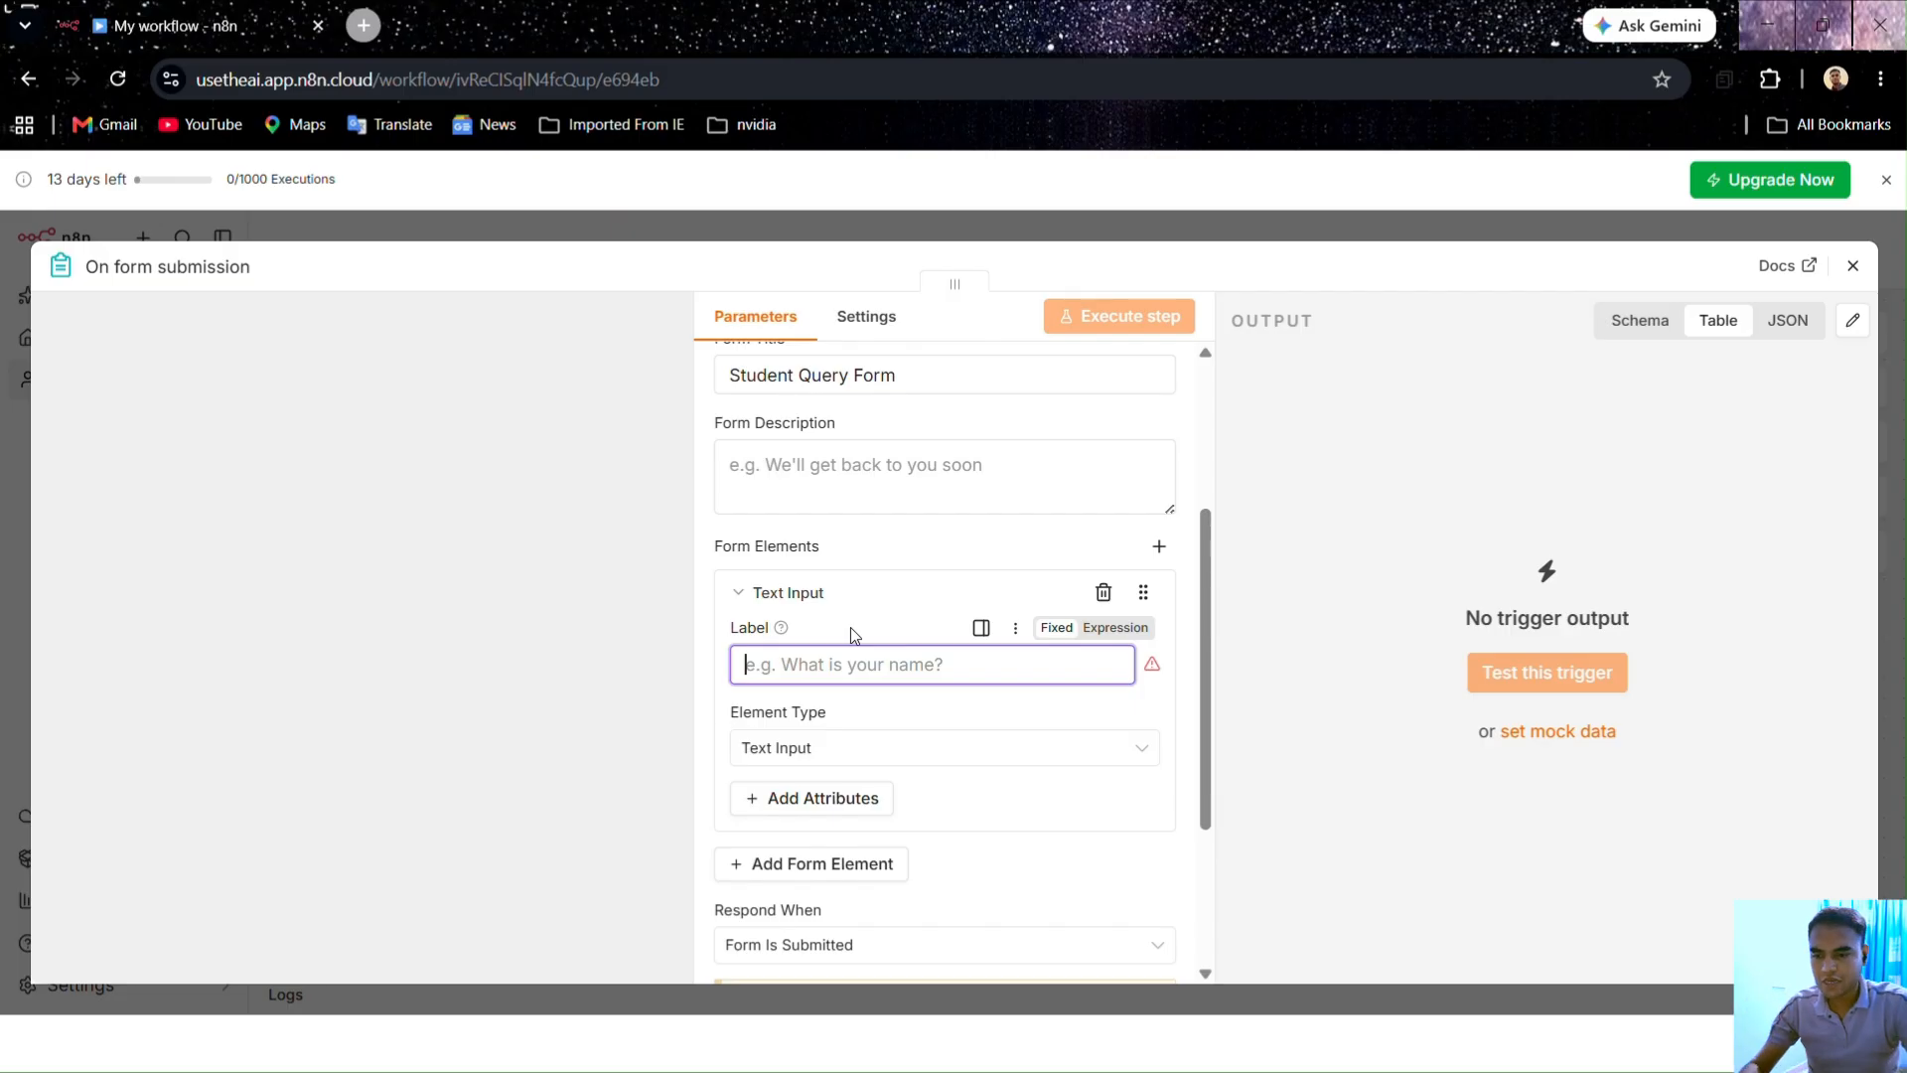
{"action": "type", "text": "Name"}
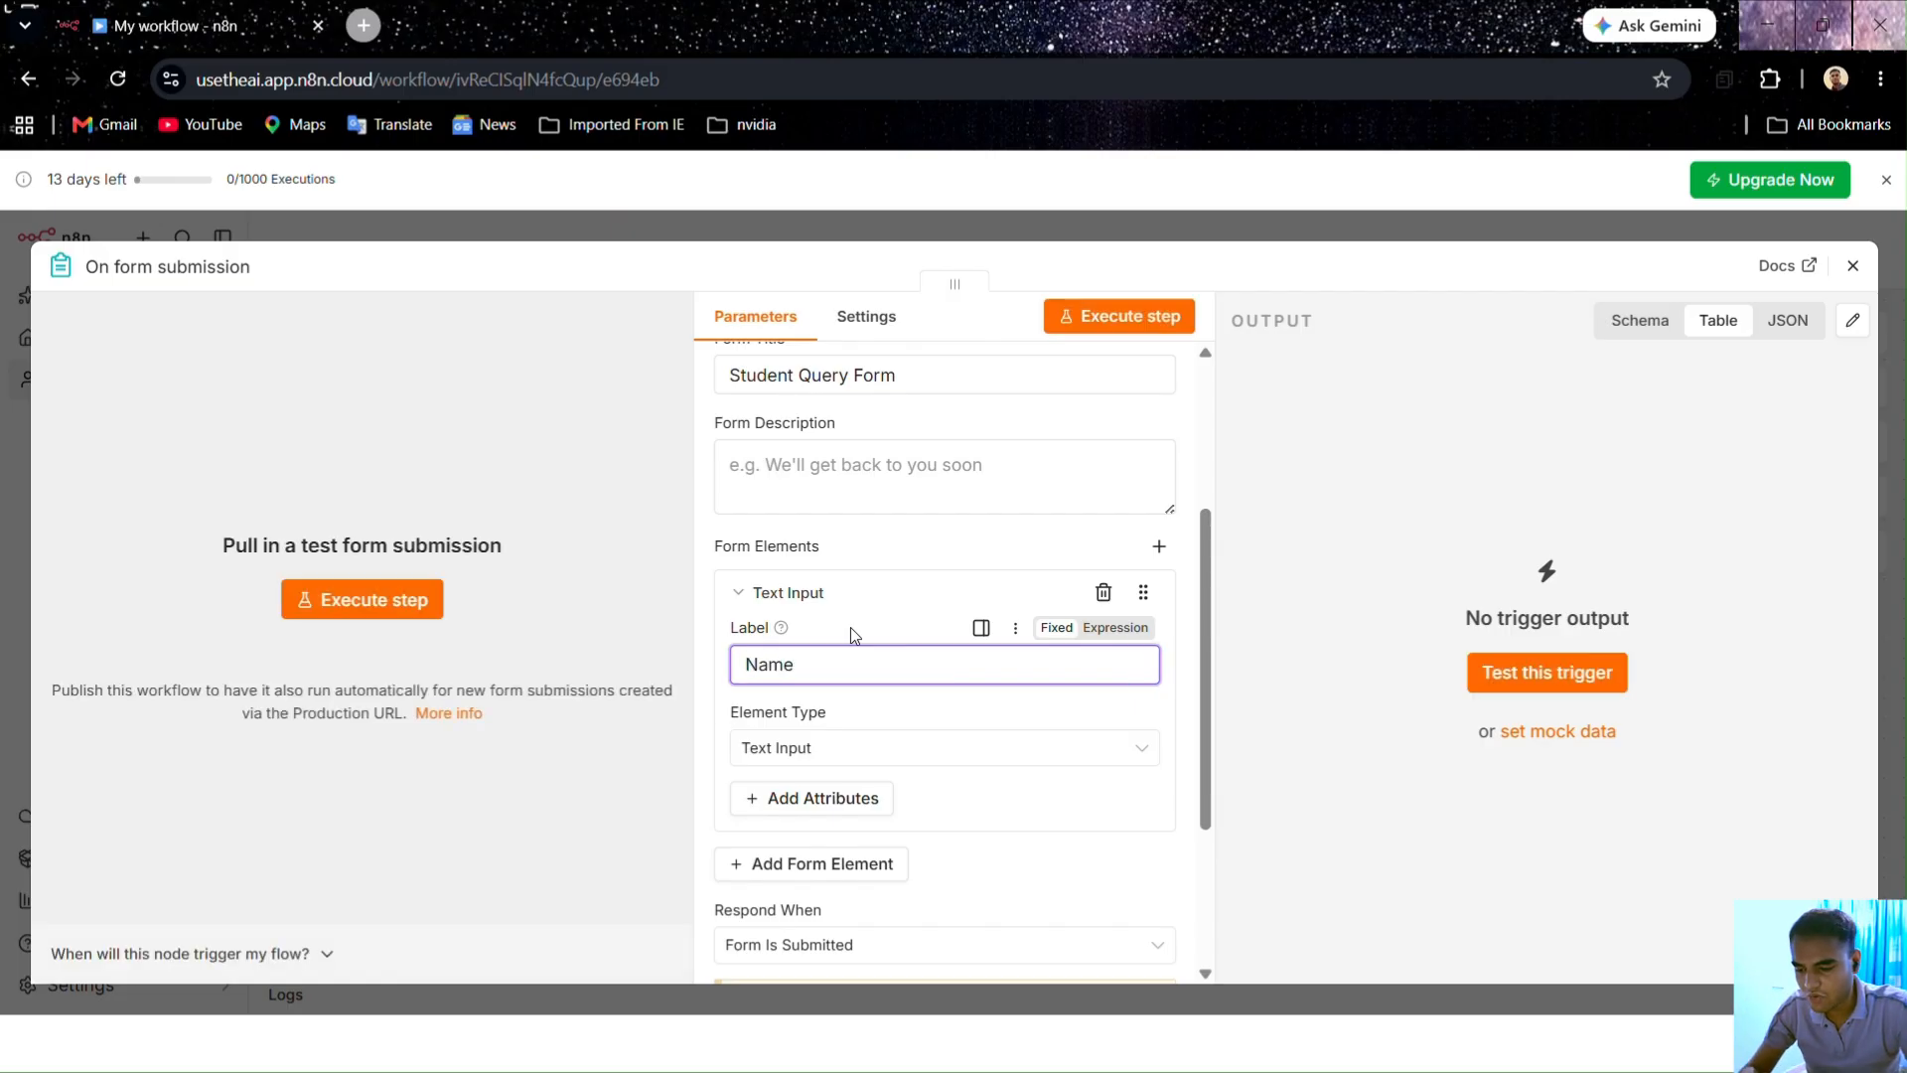
{"action": "scroll", "coordinate": [850, 627], "scroll_direction": "down", "scroll_amount": 1}
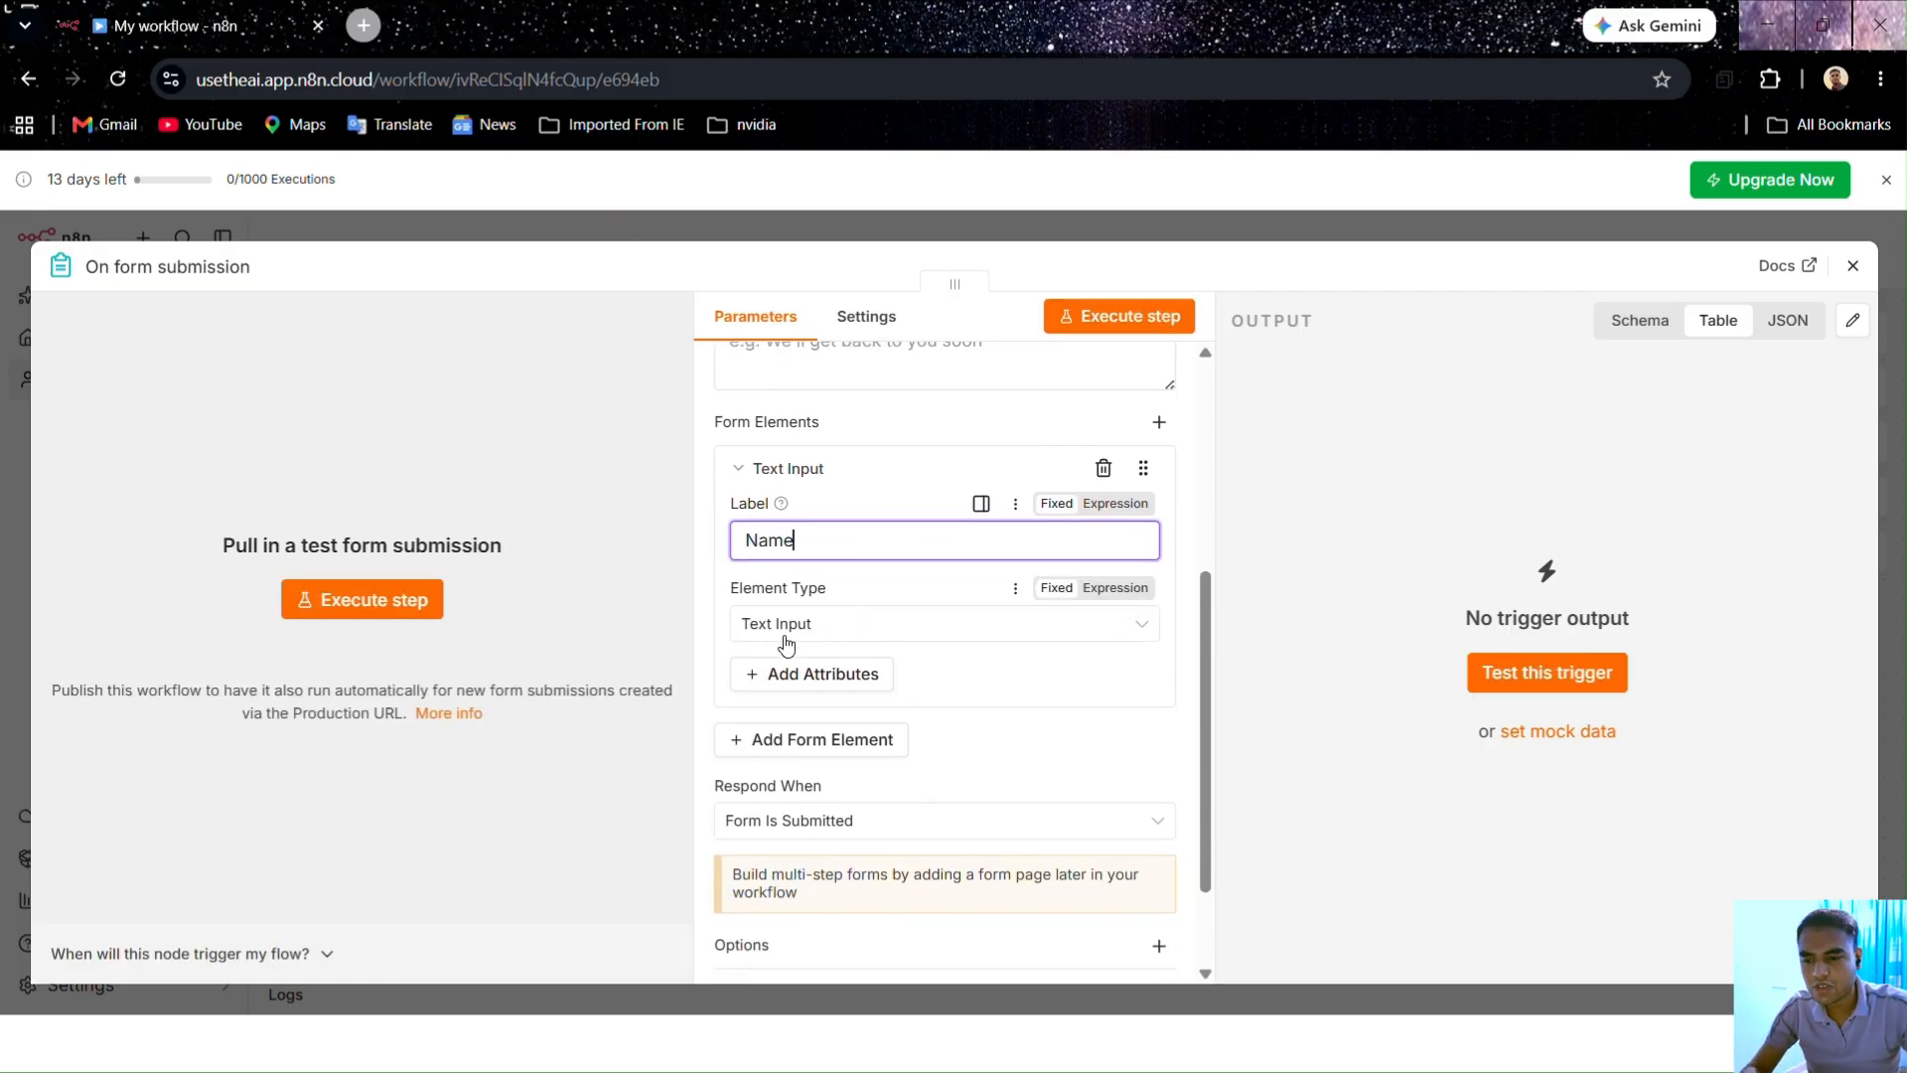
{"action": "left_click", "coordinate": [803, 632]}
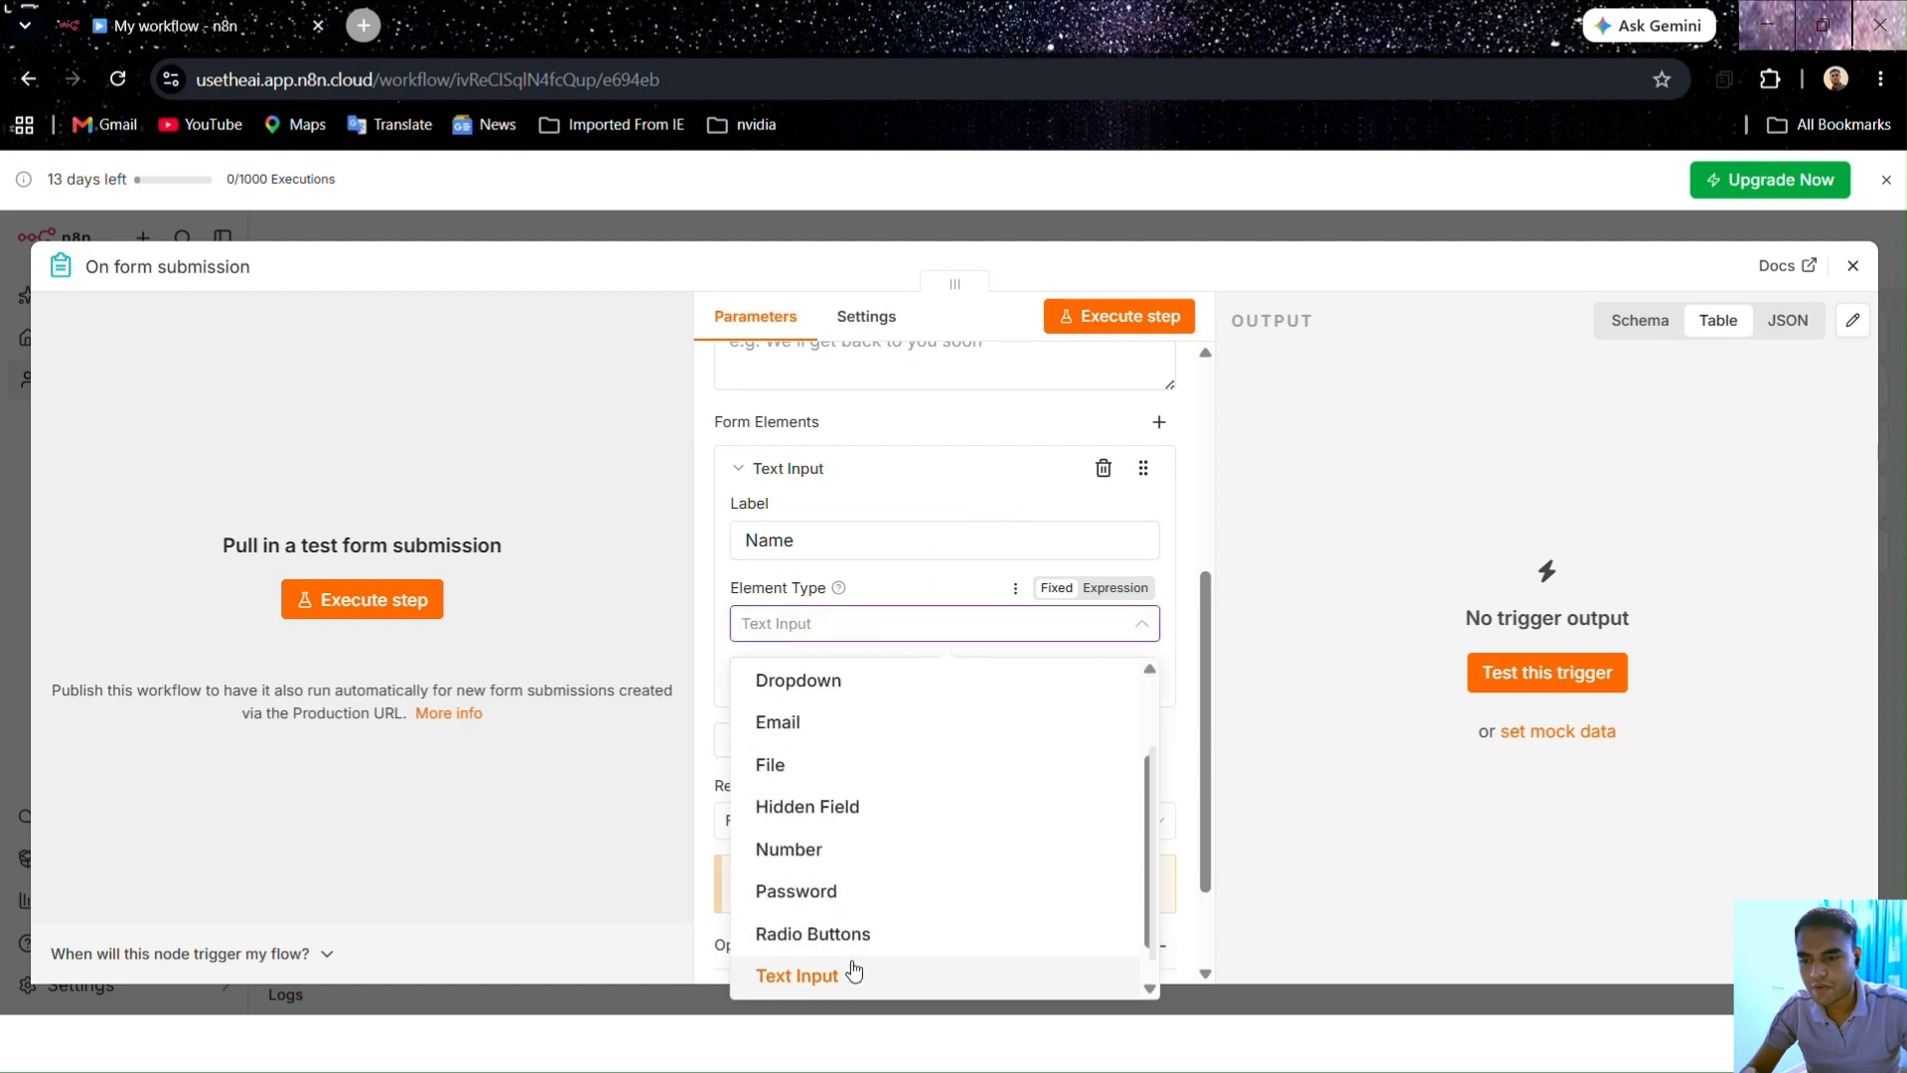
{"action": "left_click", "coordinate": [852, 969]}
{"action": "scroll", "coordinate": [876, 610], "scroll_direction": "down", "scroll_amount": 1}
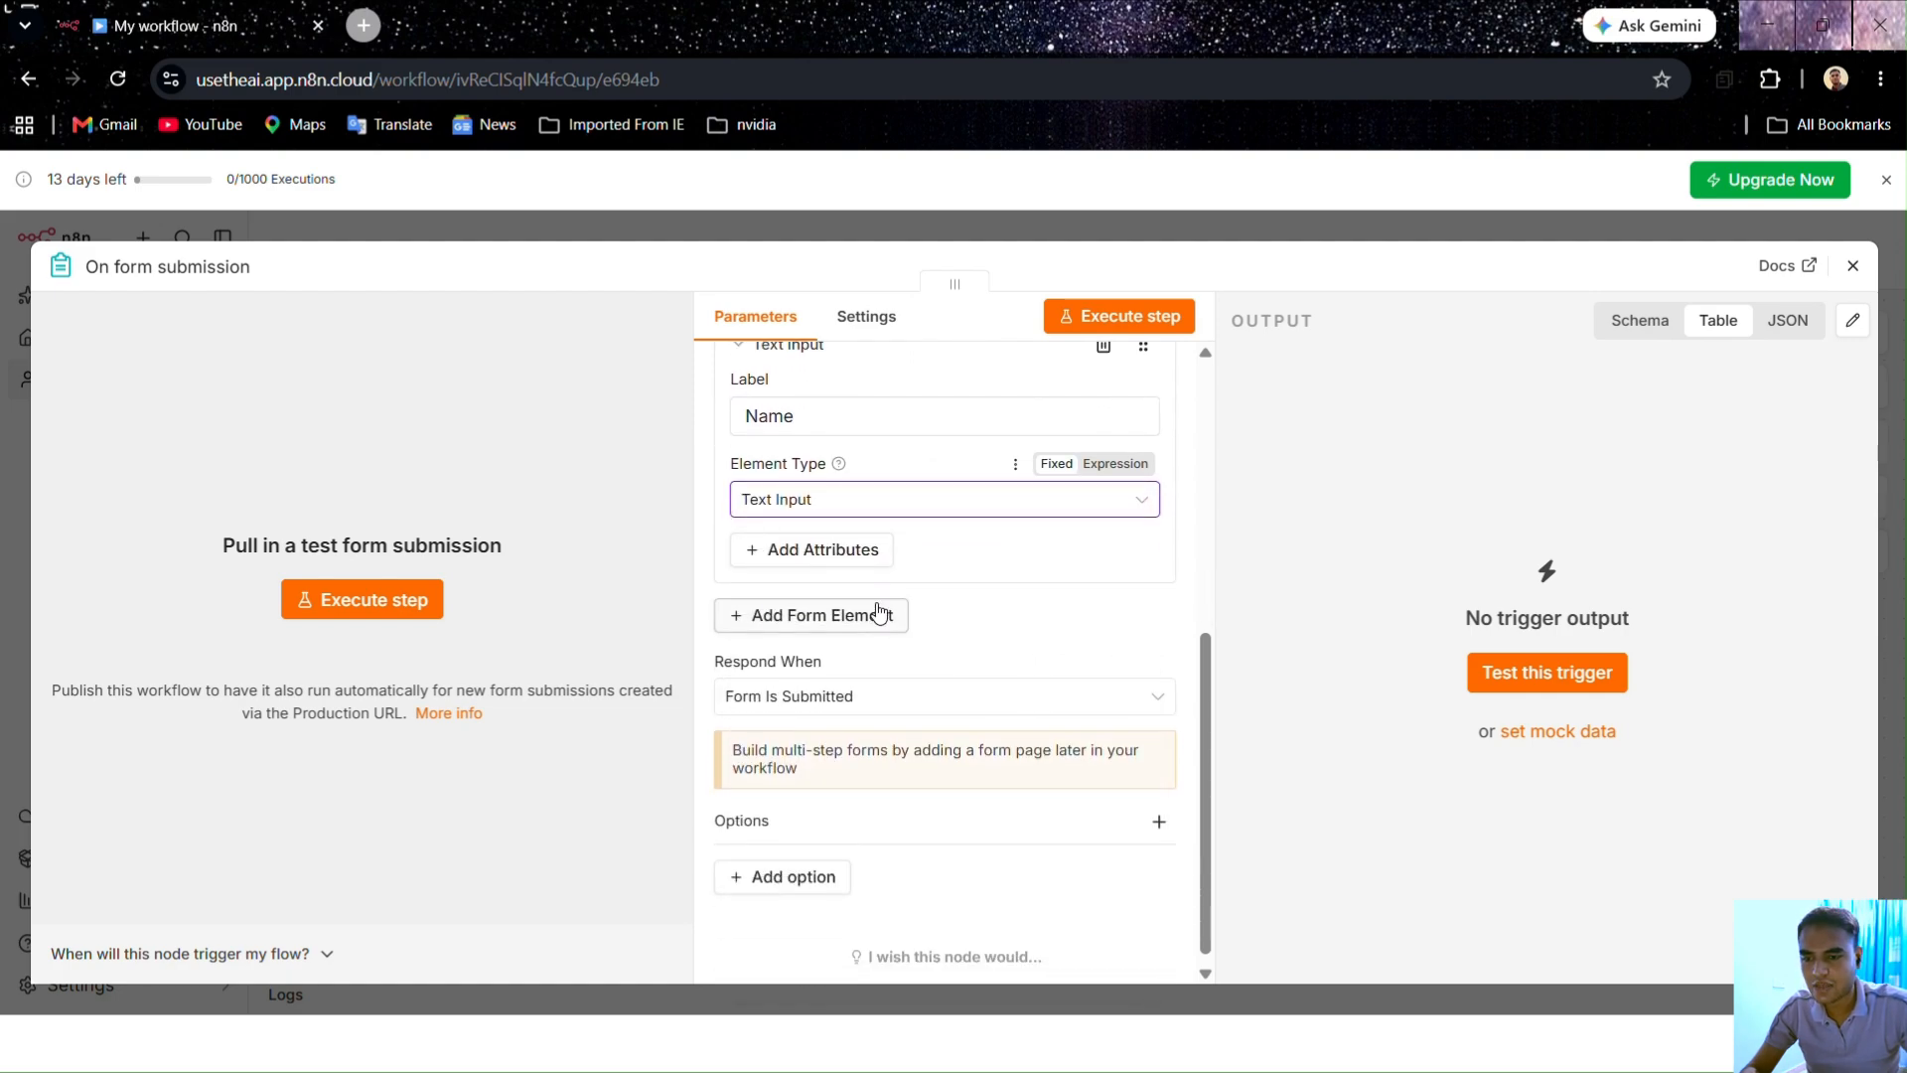
{"action": "left_click", "coordinate": [818, 551]}
{"action": "left_click", "coordinate": [800, 728]}
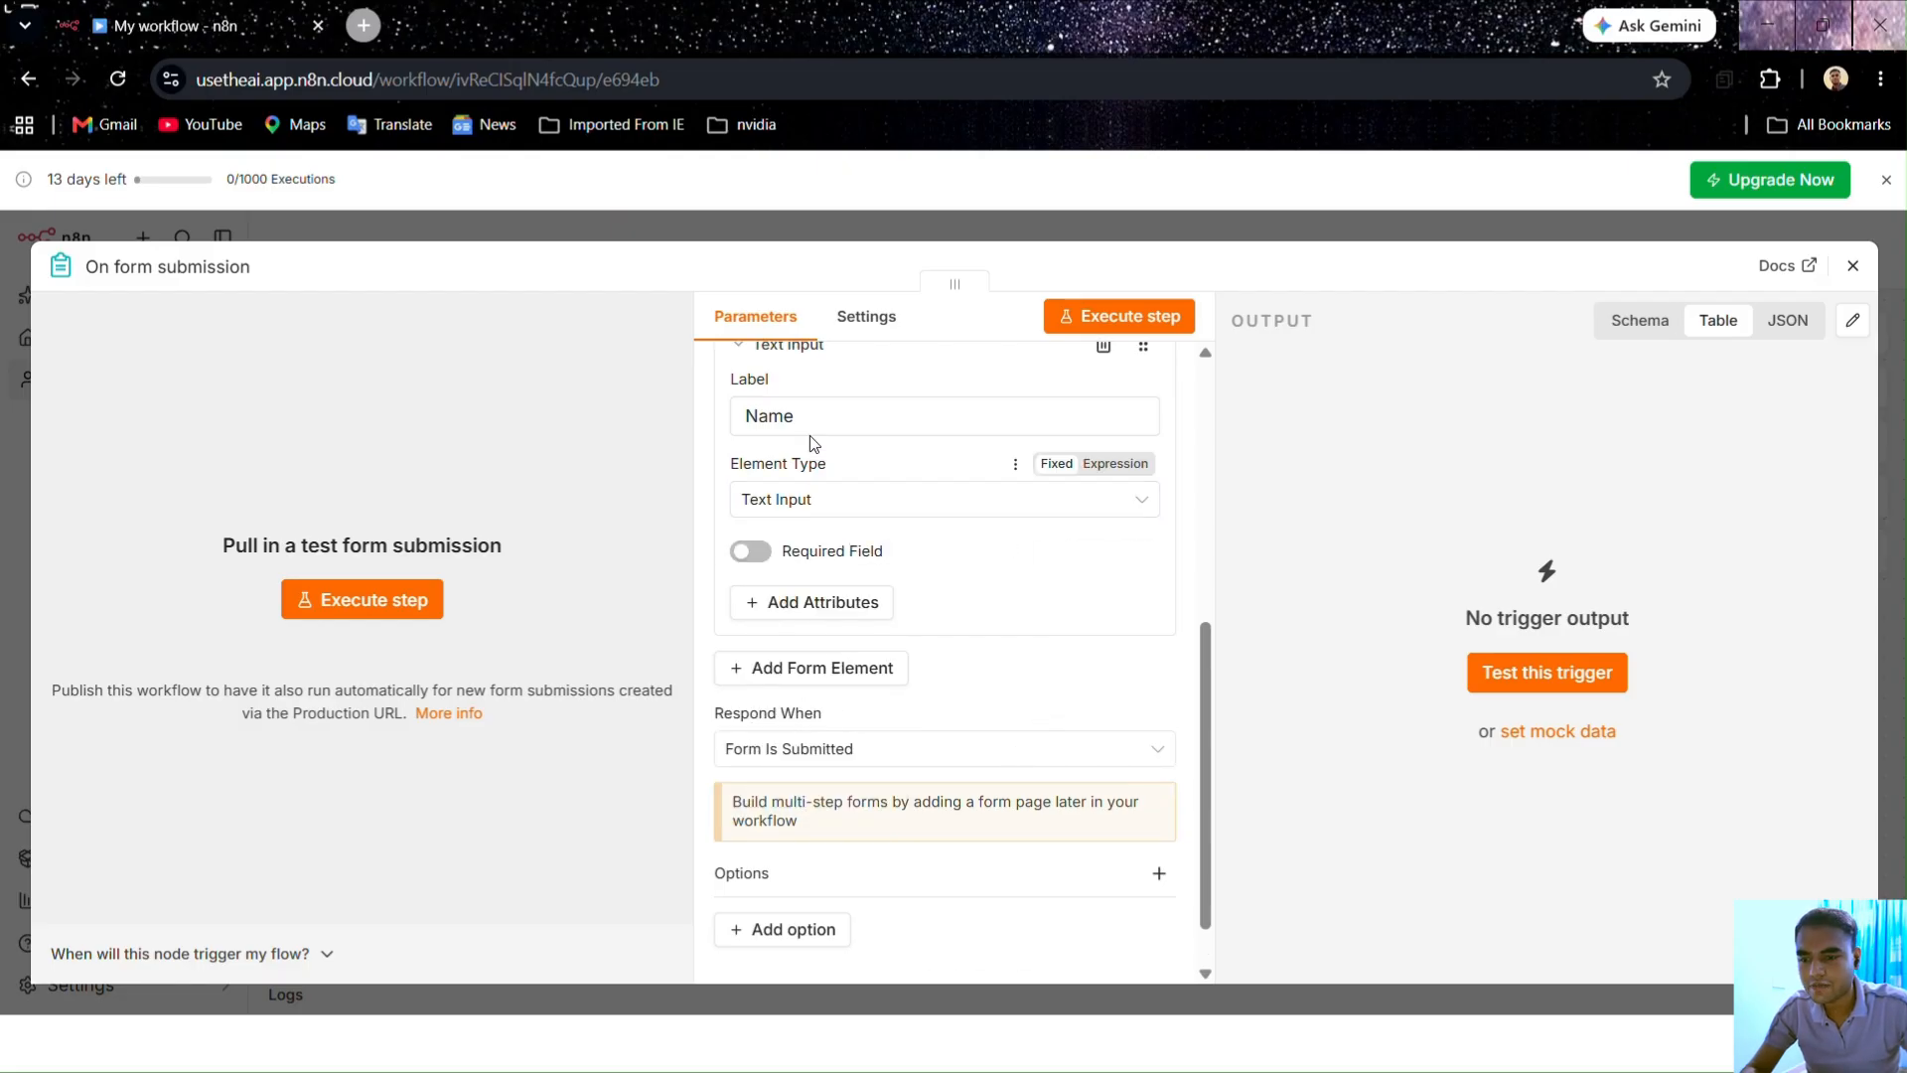
{"action": "scroll", "coordinate": [874, 588], "scroll_direction": "up", "scroll_amount": 2}
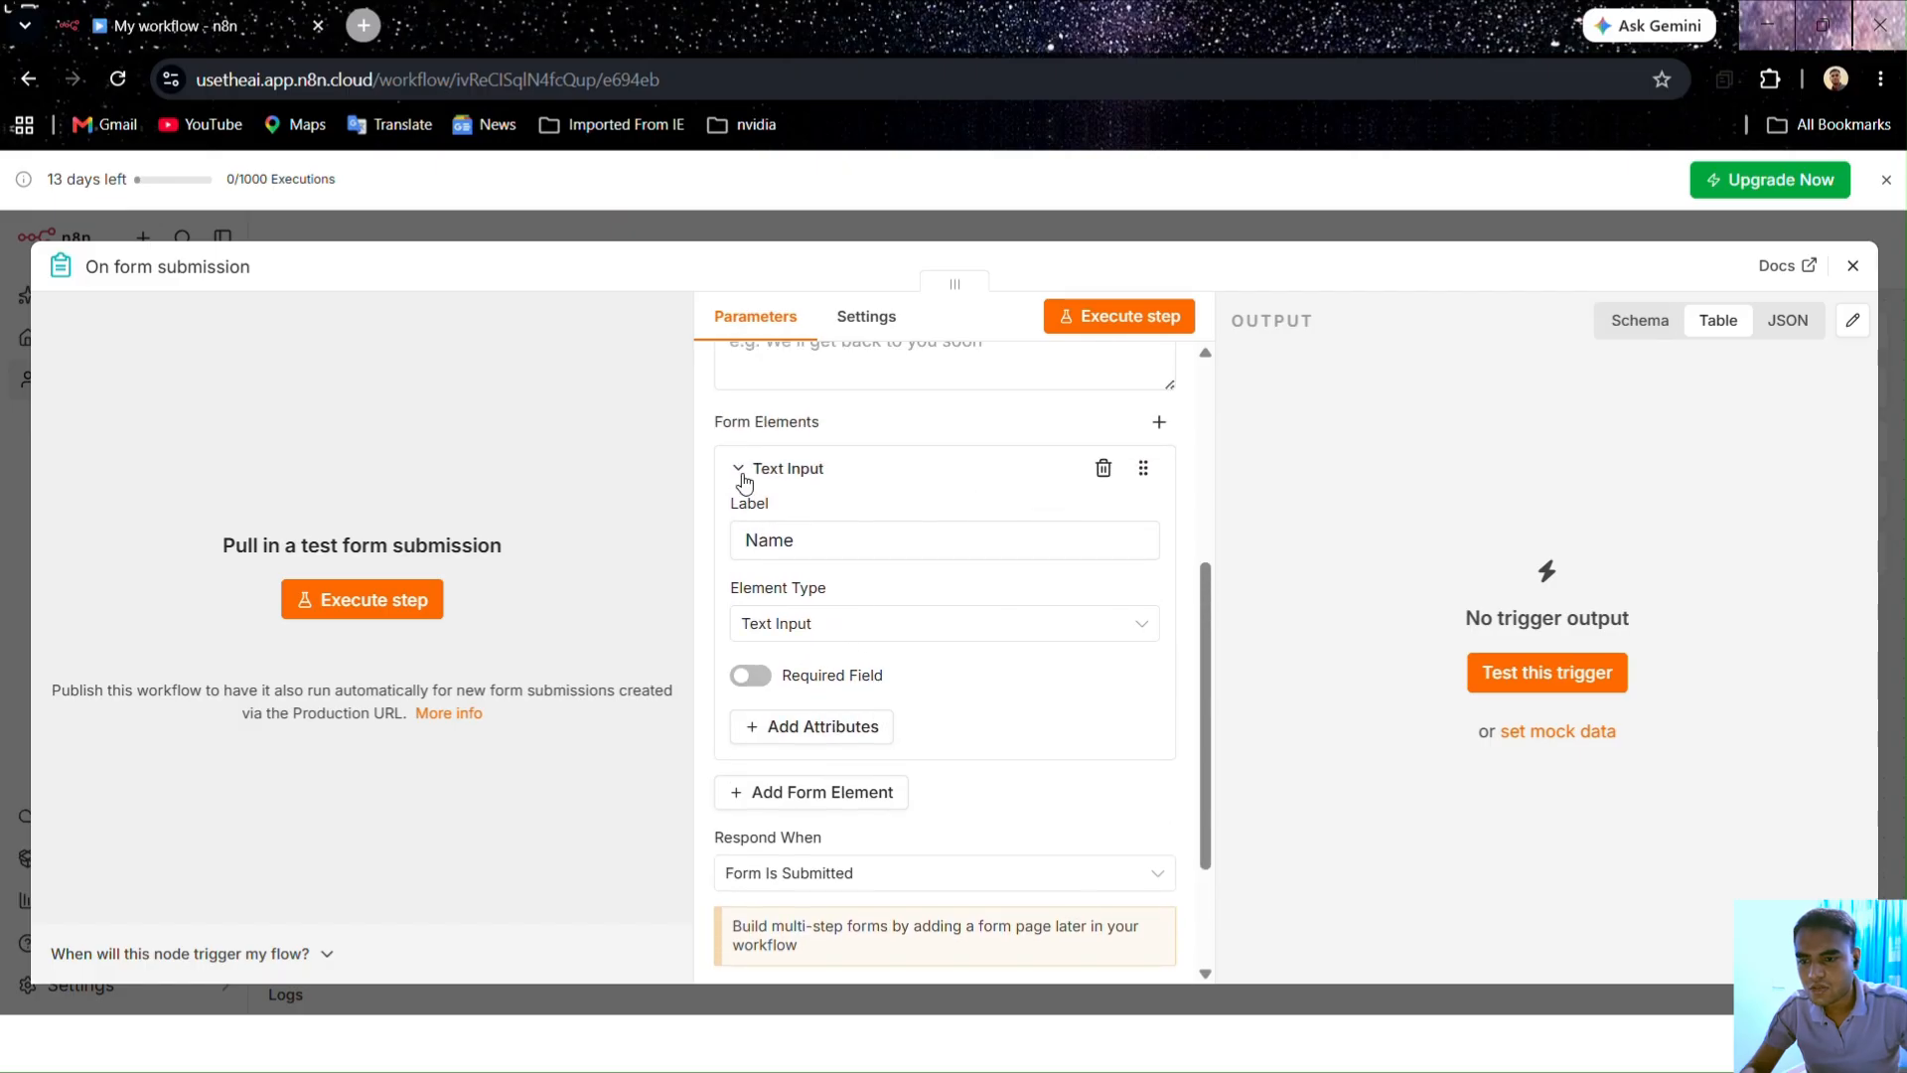
Step: Relabel the first field 'Roll No.', set it to Number type, and make it required
{"action": "double_click", "coordinate": [750, 541]}
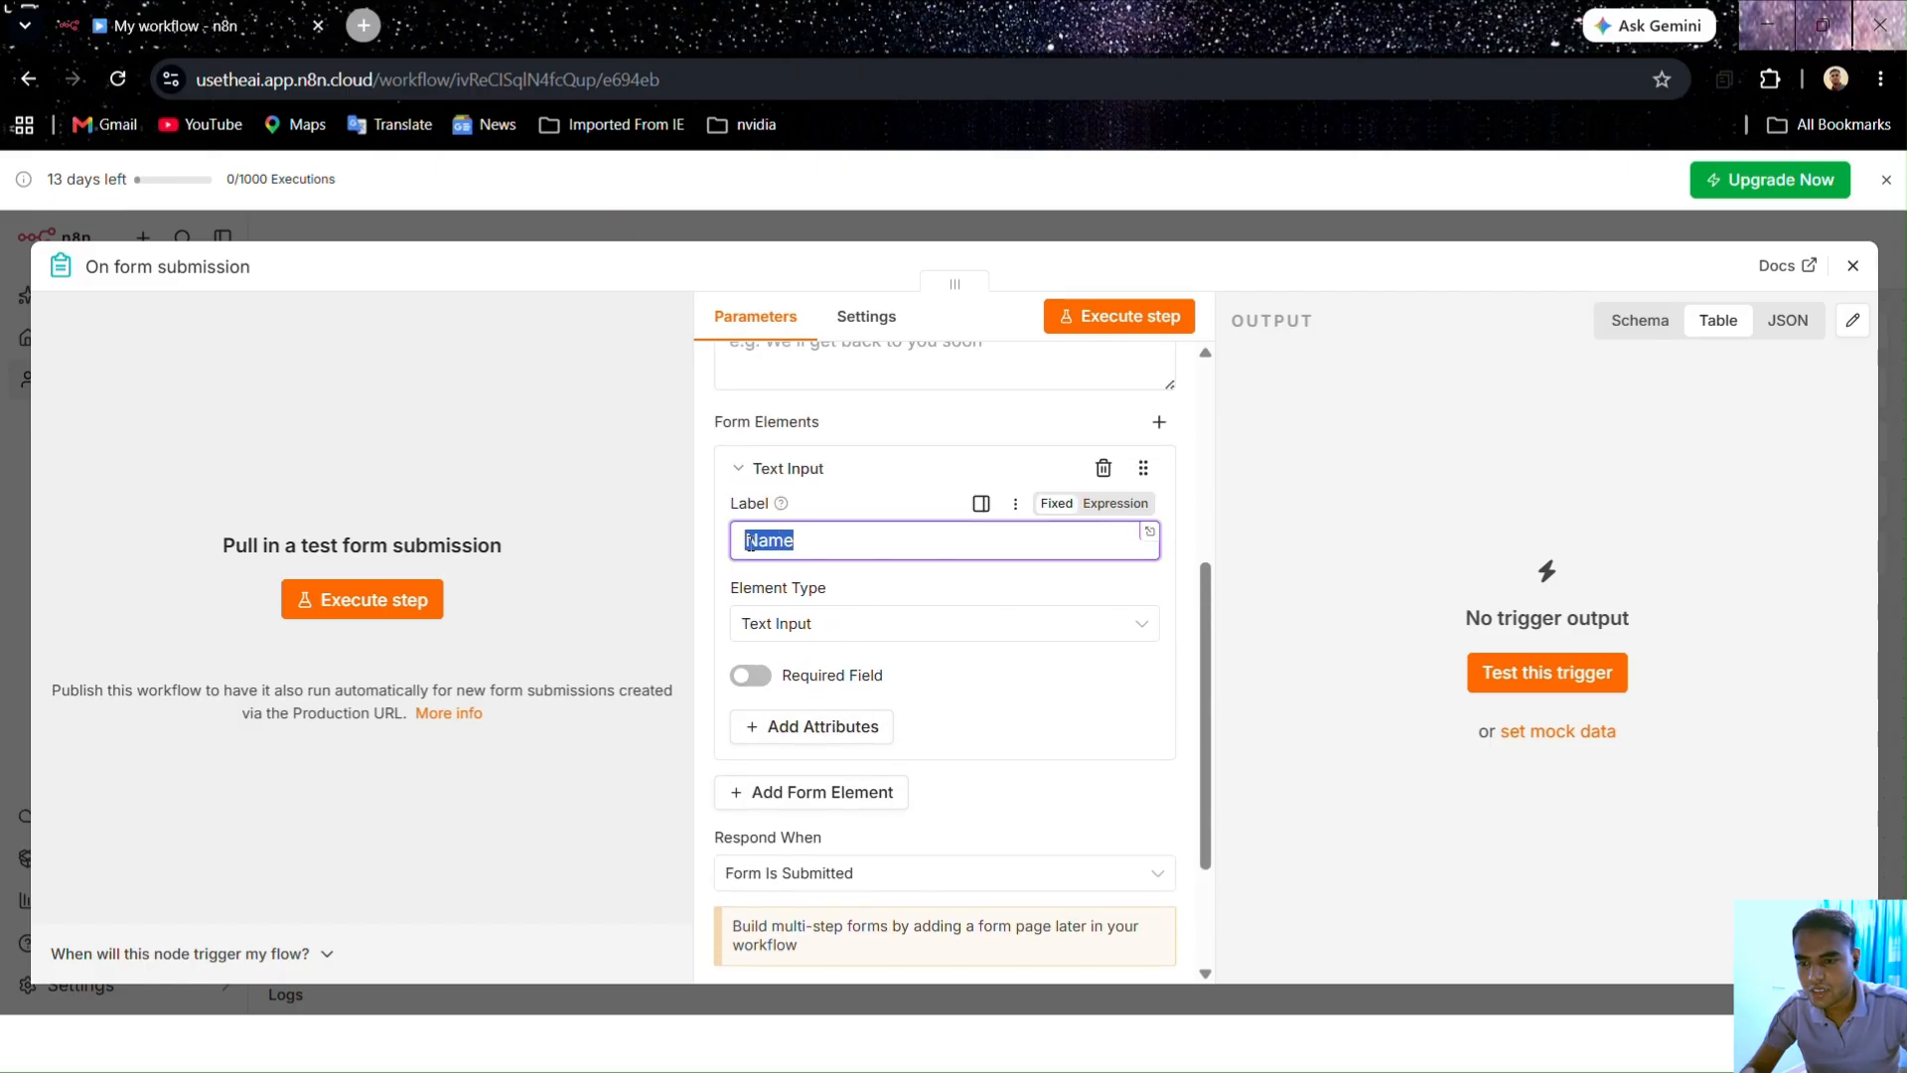
{"action": "type", "text": "Roll "}
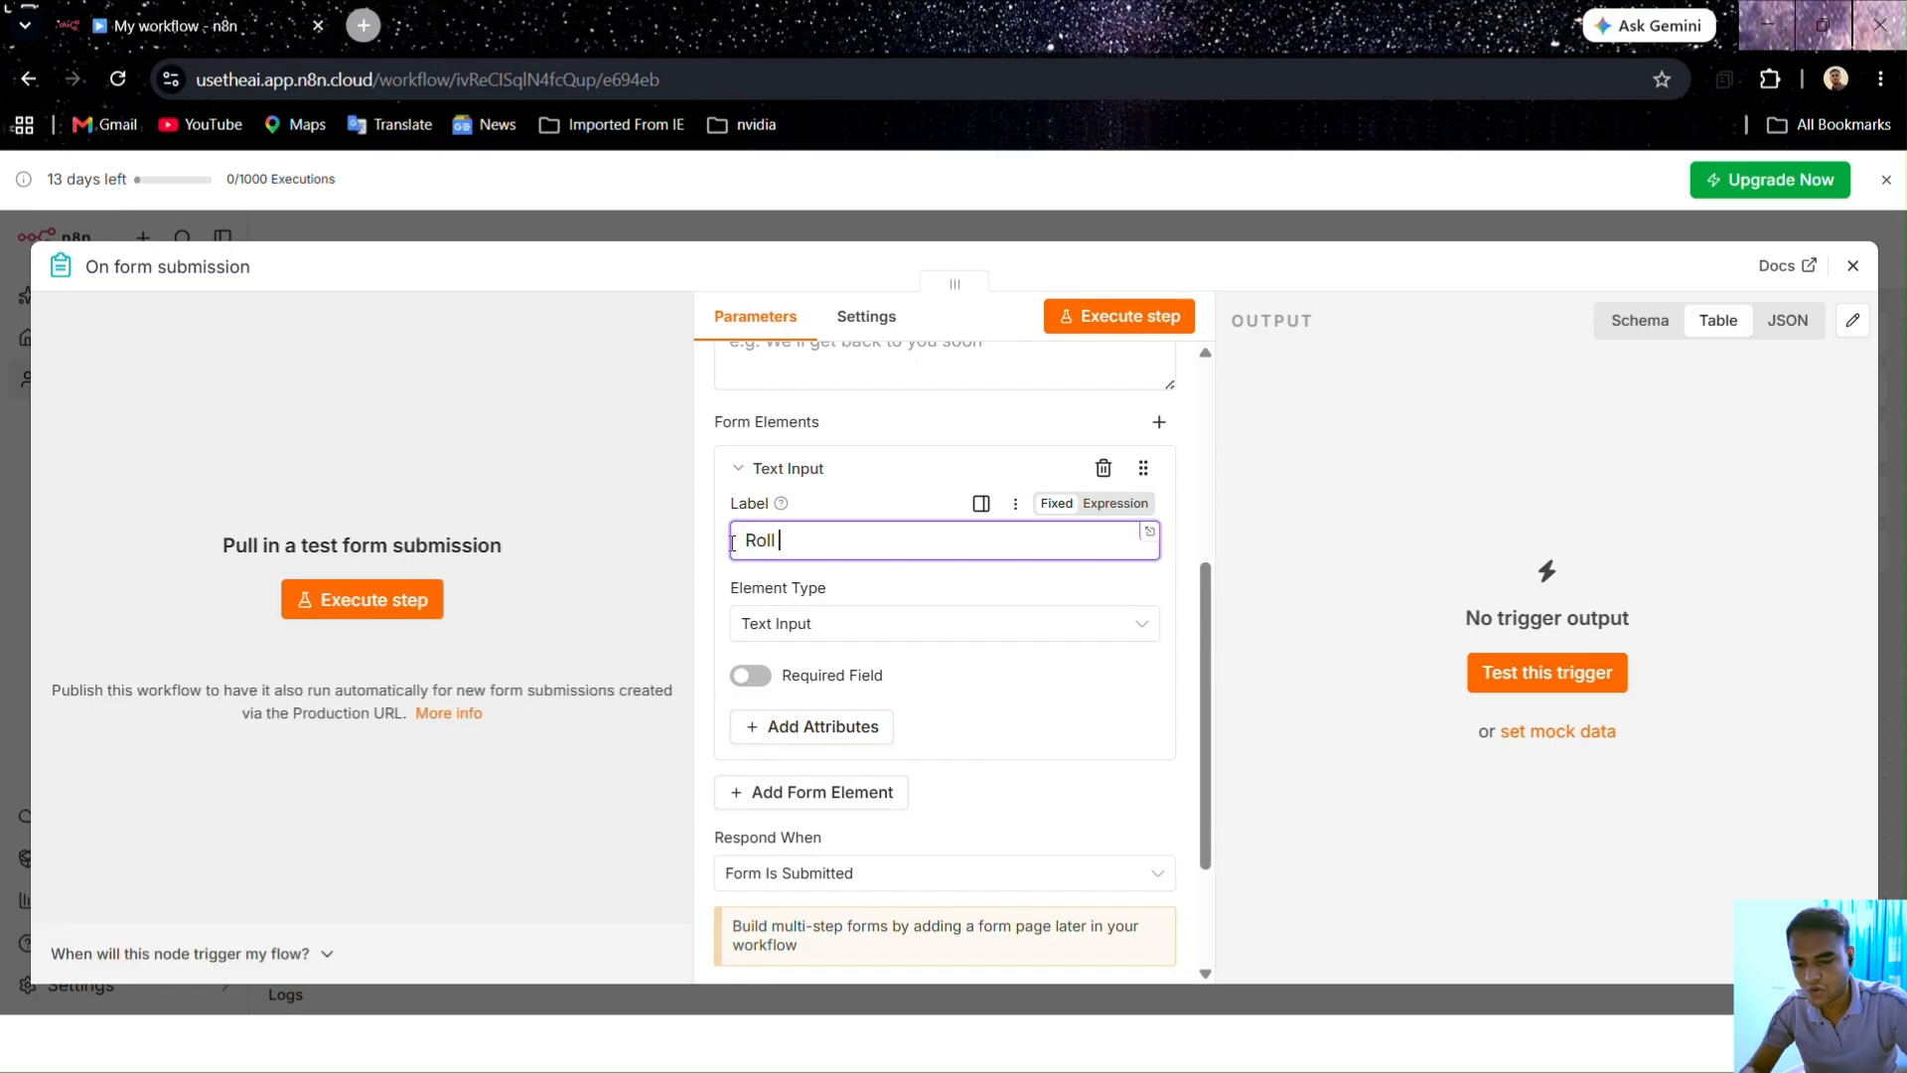
{"action": "type", "text": "No."}
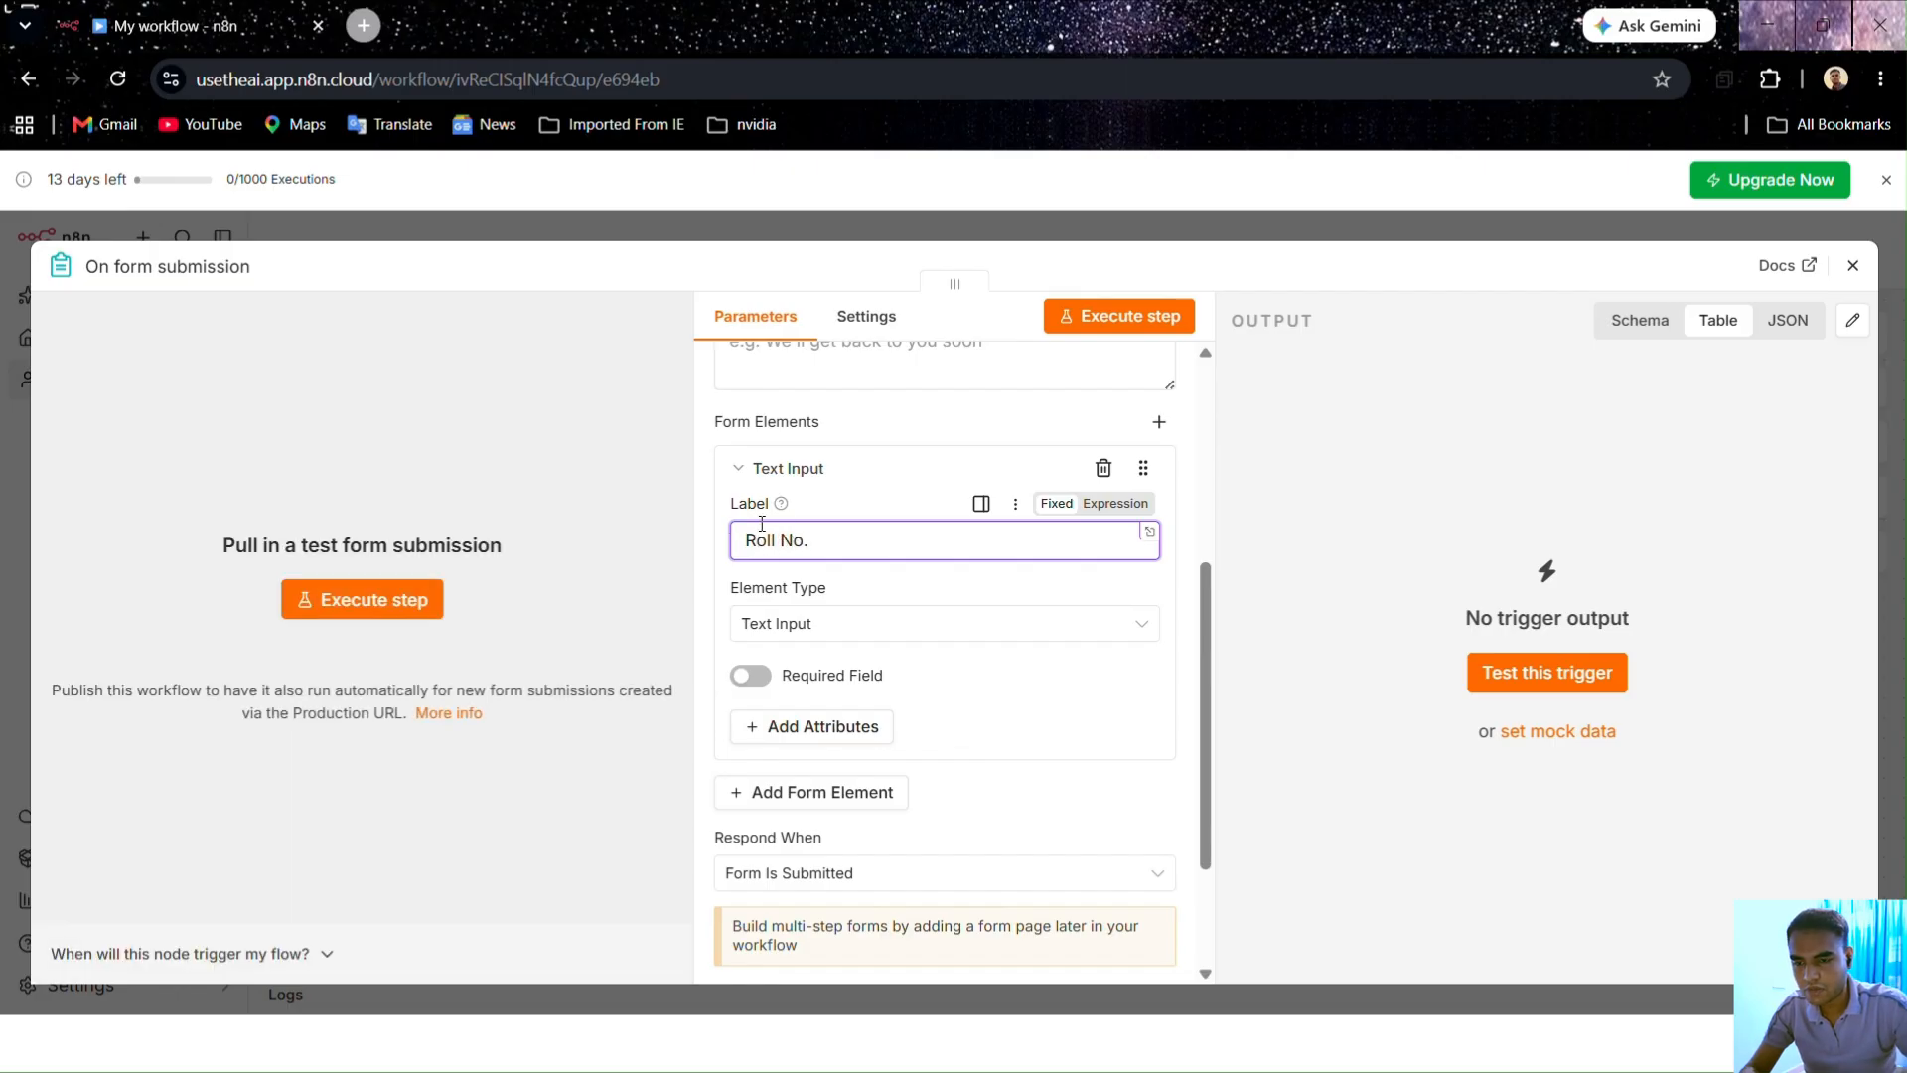
{"action": "left_click", "coordinate": [856, 503]}
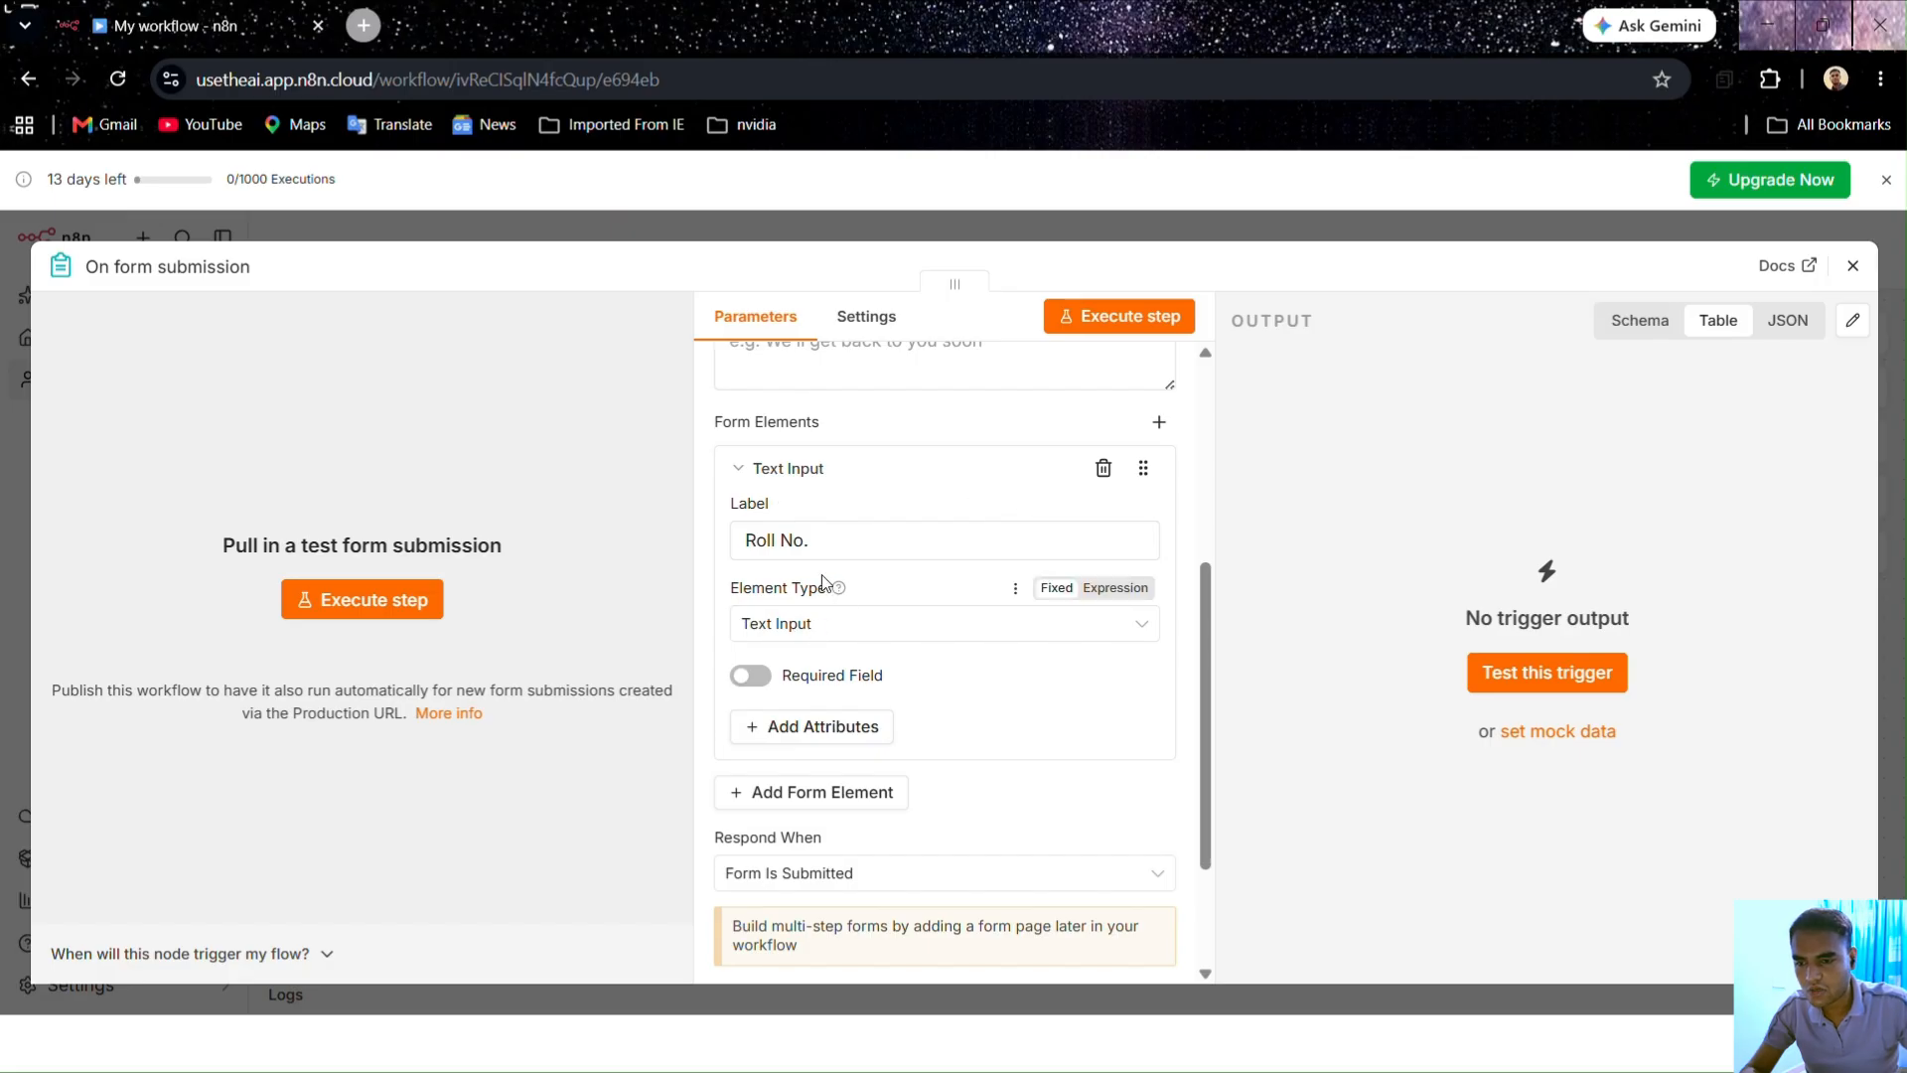
{"action": "left_click", "coordinate": [822, 637]}
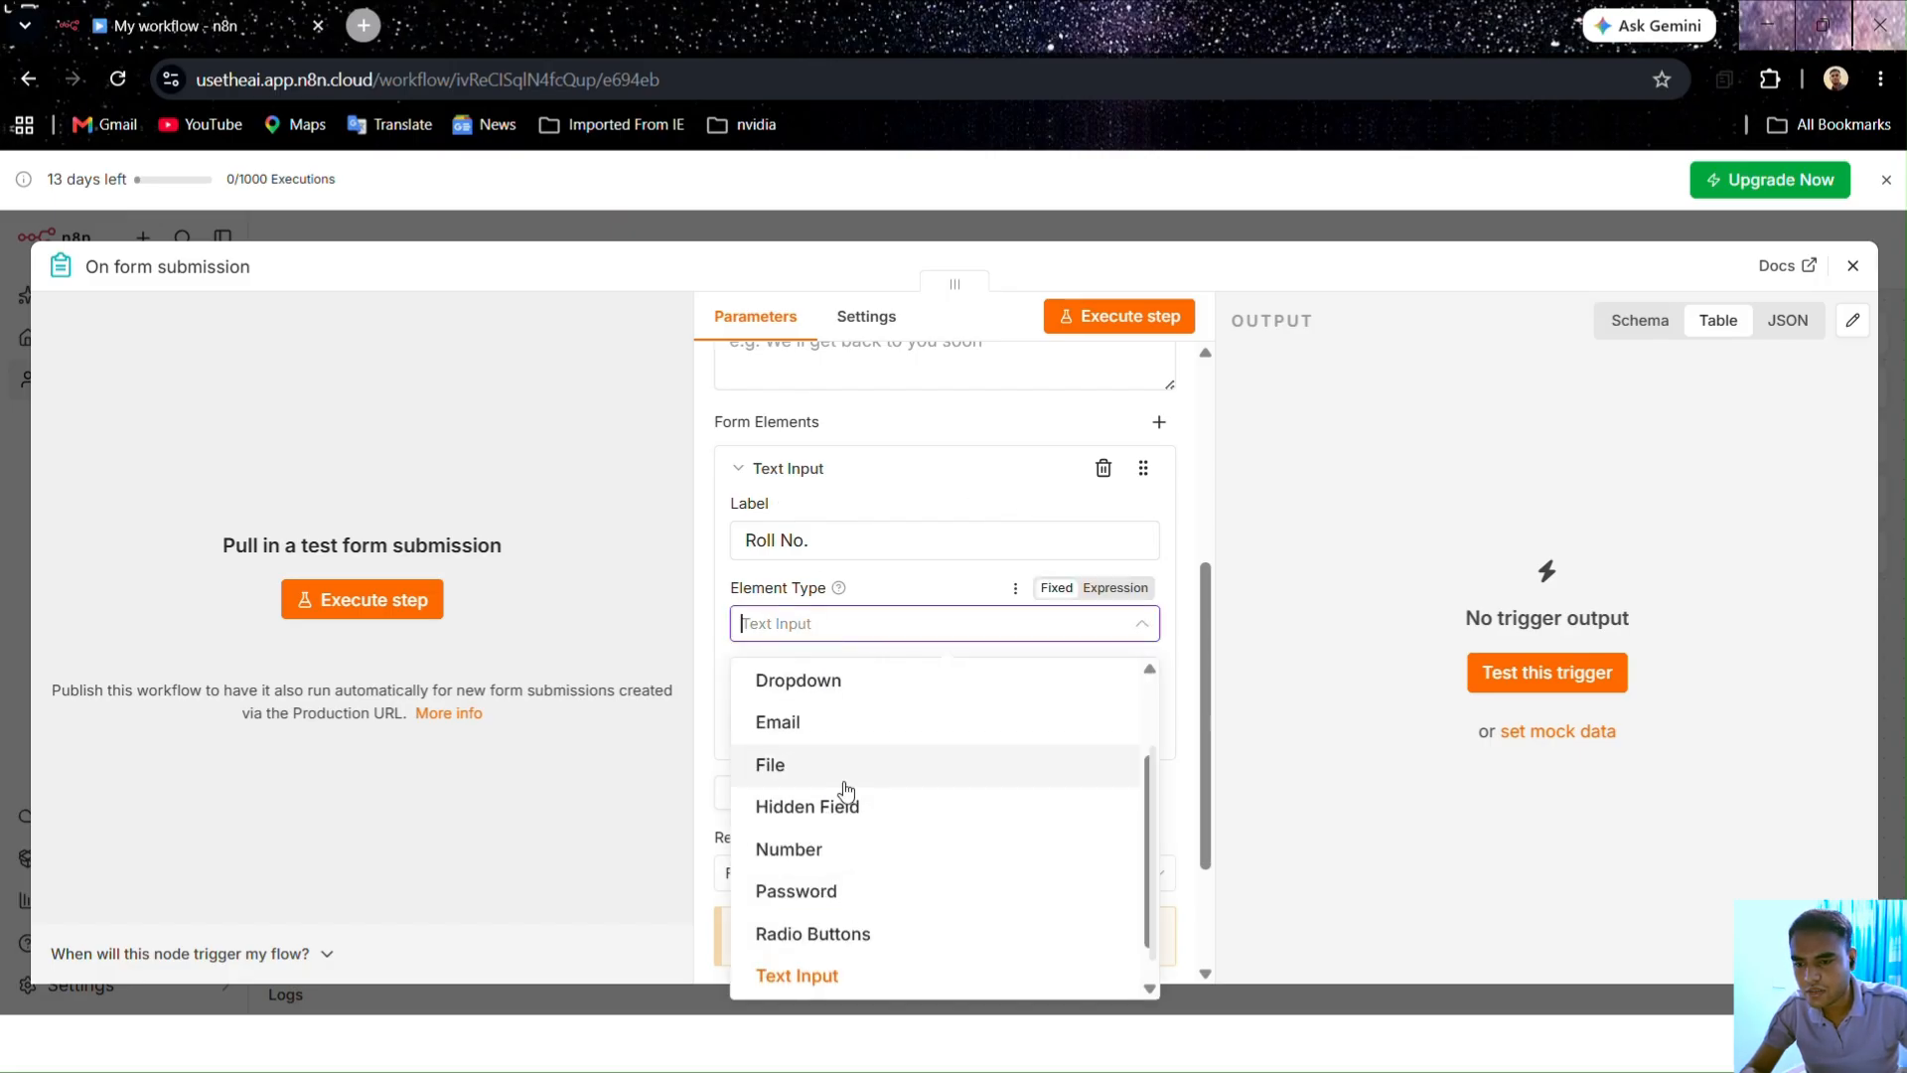
{"action": "left_click", "coordinate": [832, 851]}
{"action": "left_click", "coordinate": [751, 673]}
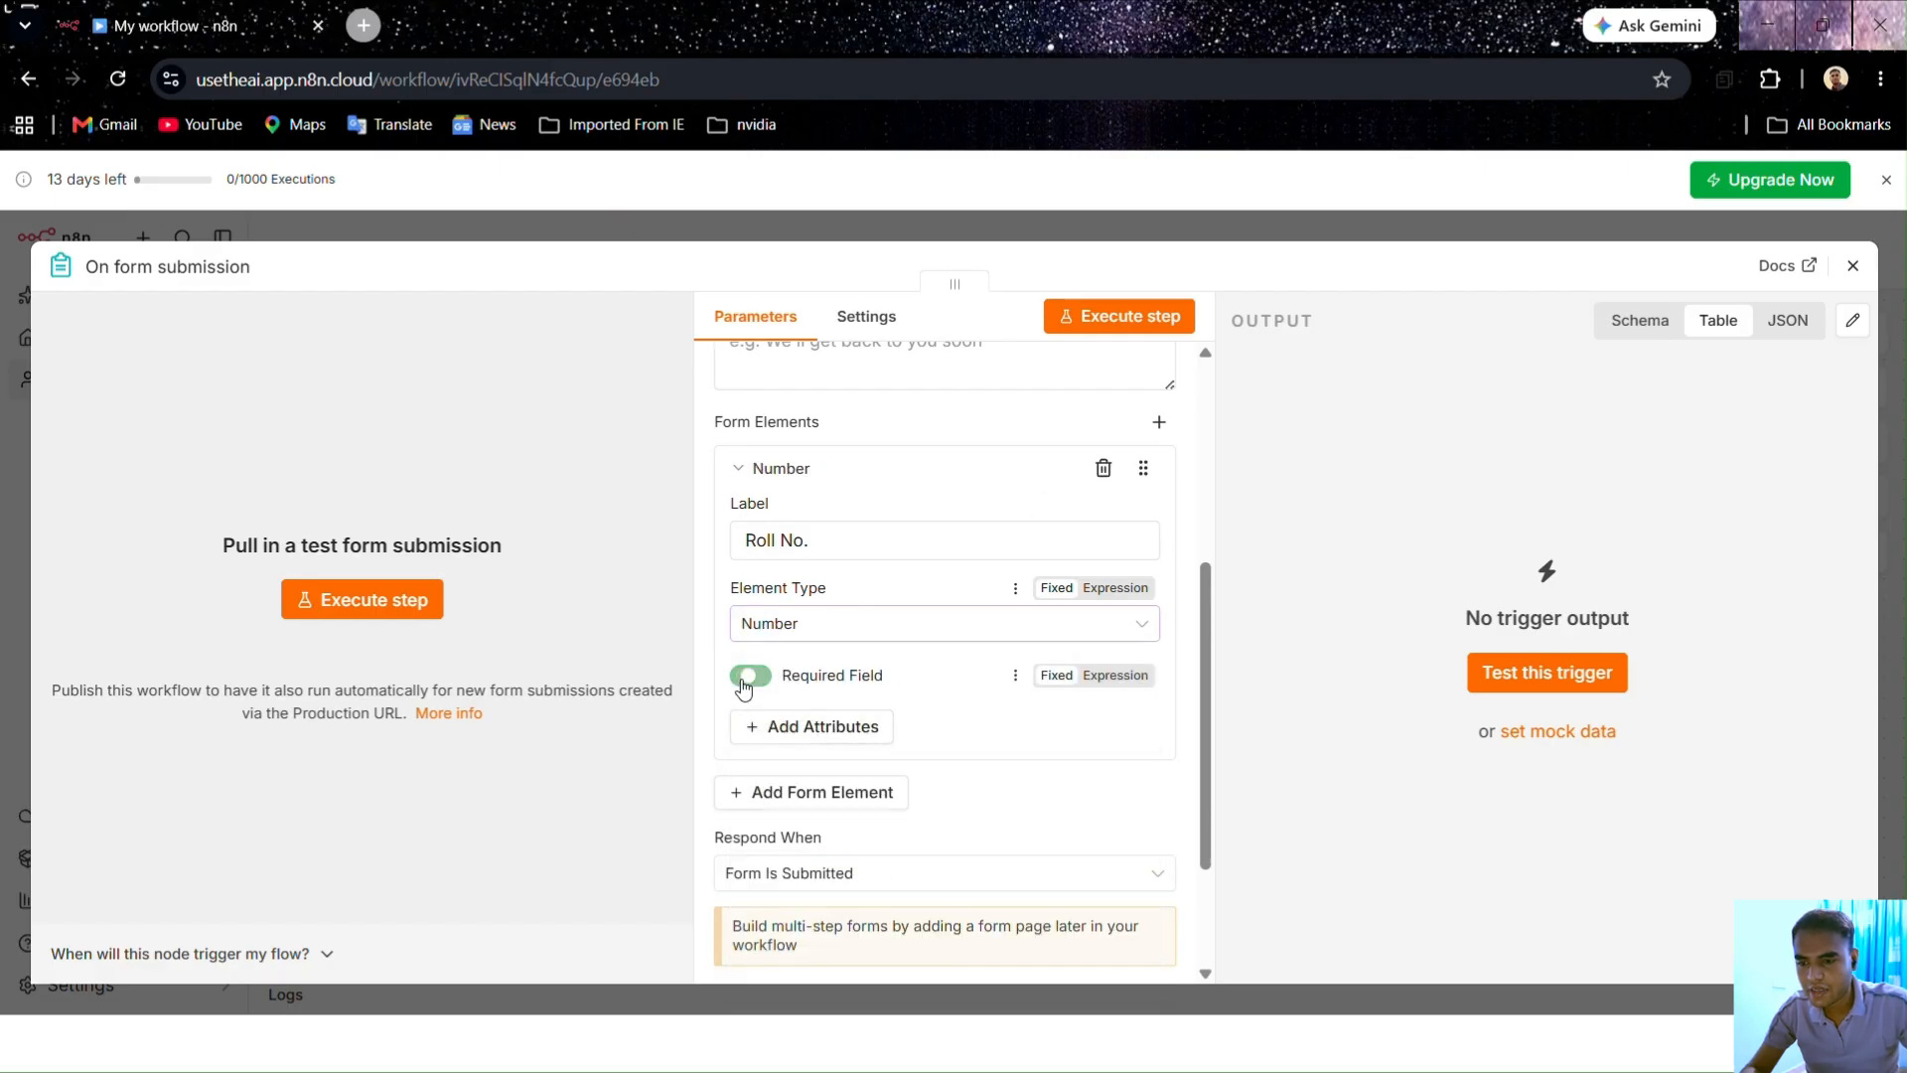
{"action": "scroll", "coordinate": [917, 690], "scroll_direction": "down", "scroll_amount": 2}
Step: Add a required Text Input field labelled 'Name'
{"action": "left_click", "coordinate": [808, 668]}
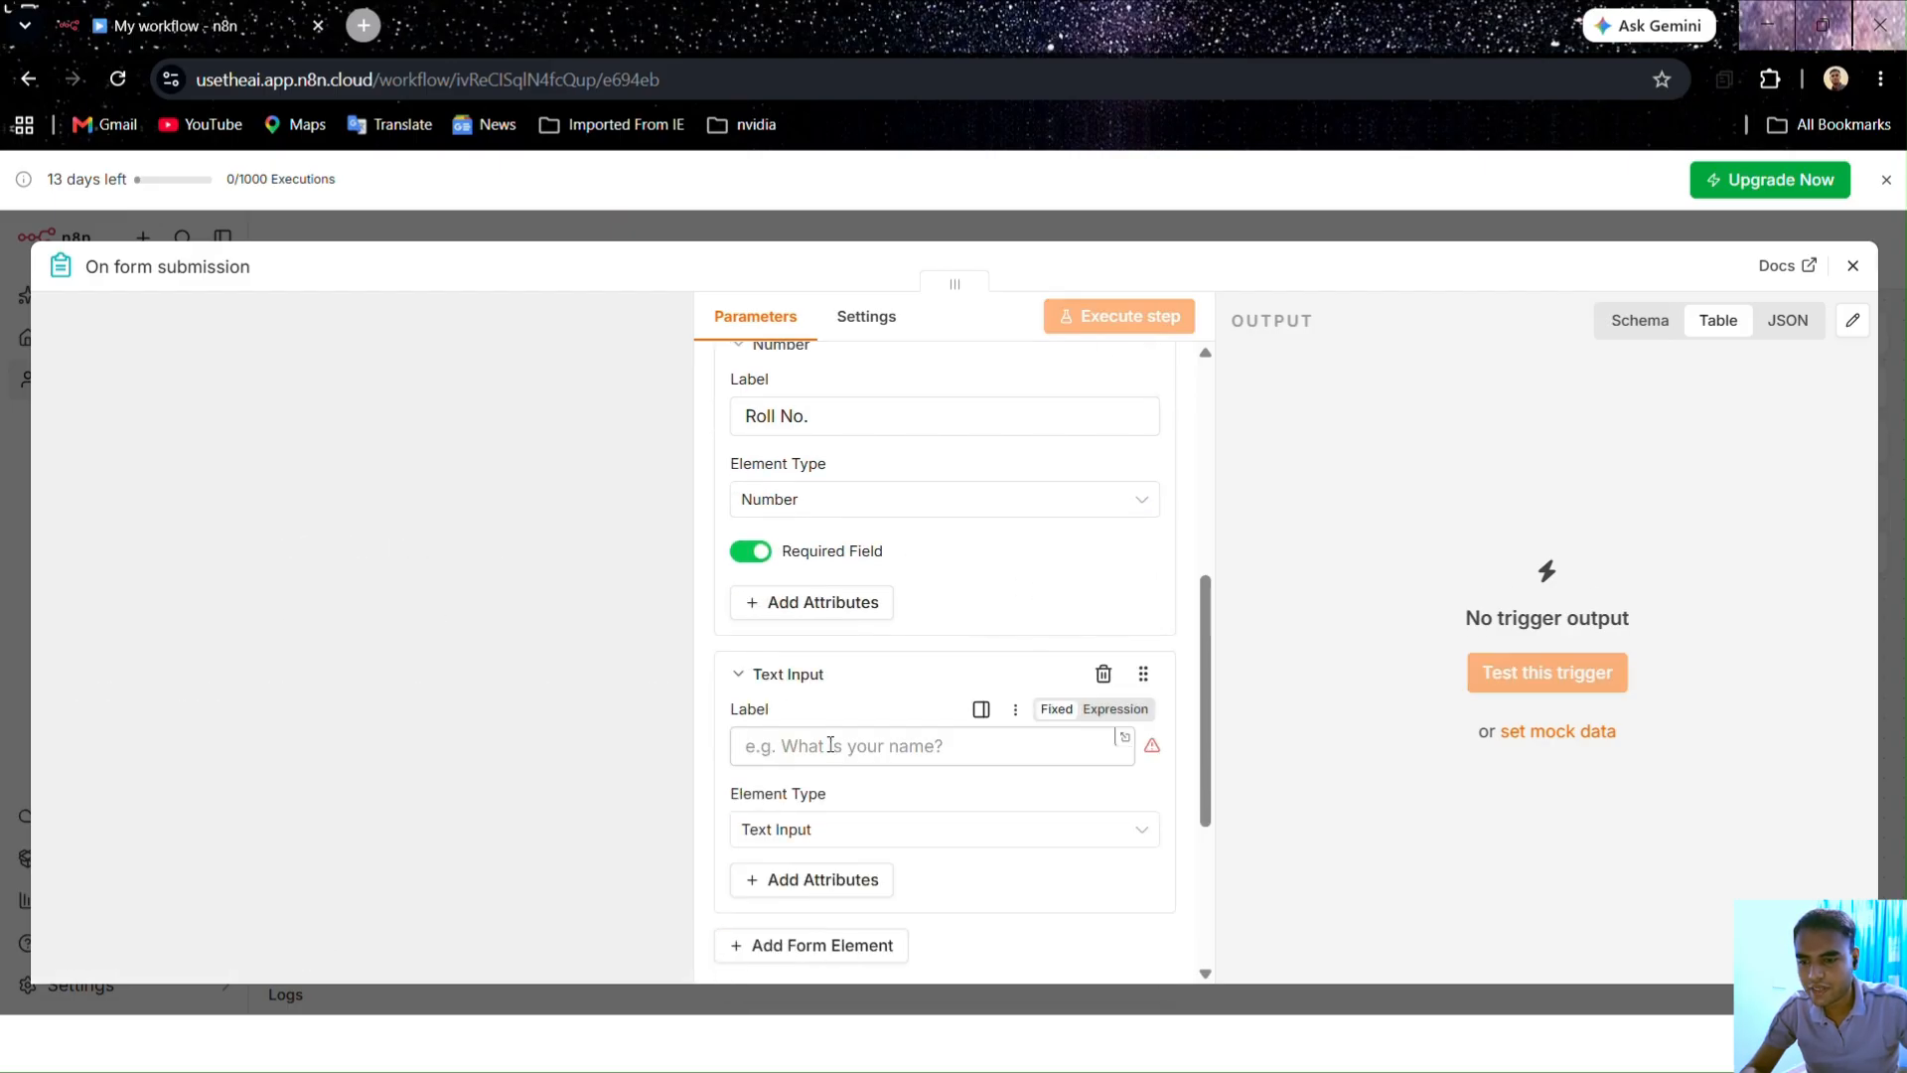
{"action": "left_click", "coordinate": [814, 750]}
{"action": "type", "text": "Name"}
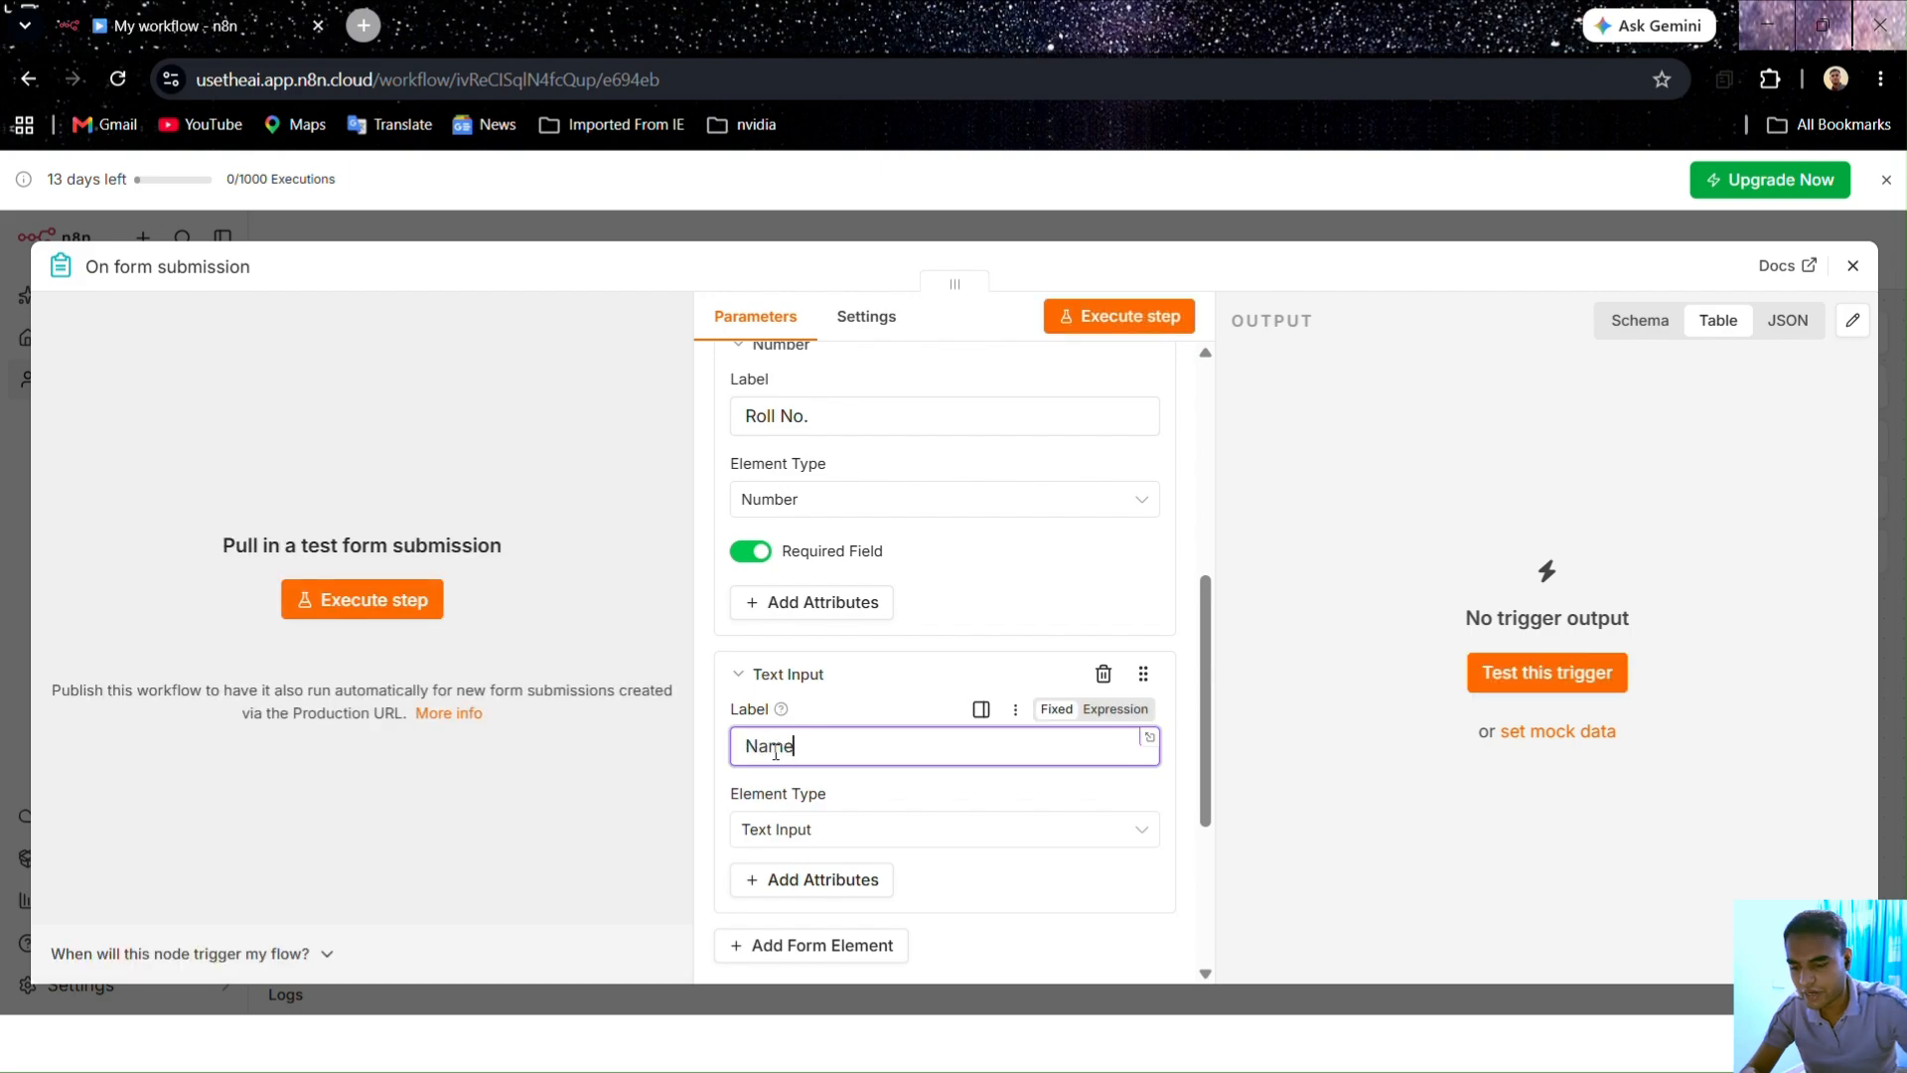
{"action": "scroll", "coordinate": [842, 703], "scroll_direction": "down", "scroll_amount": 2}
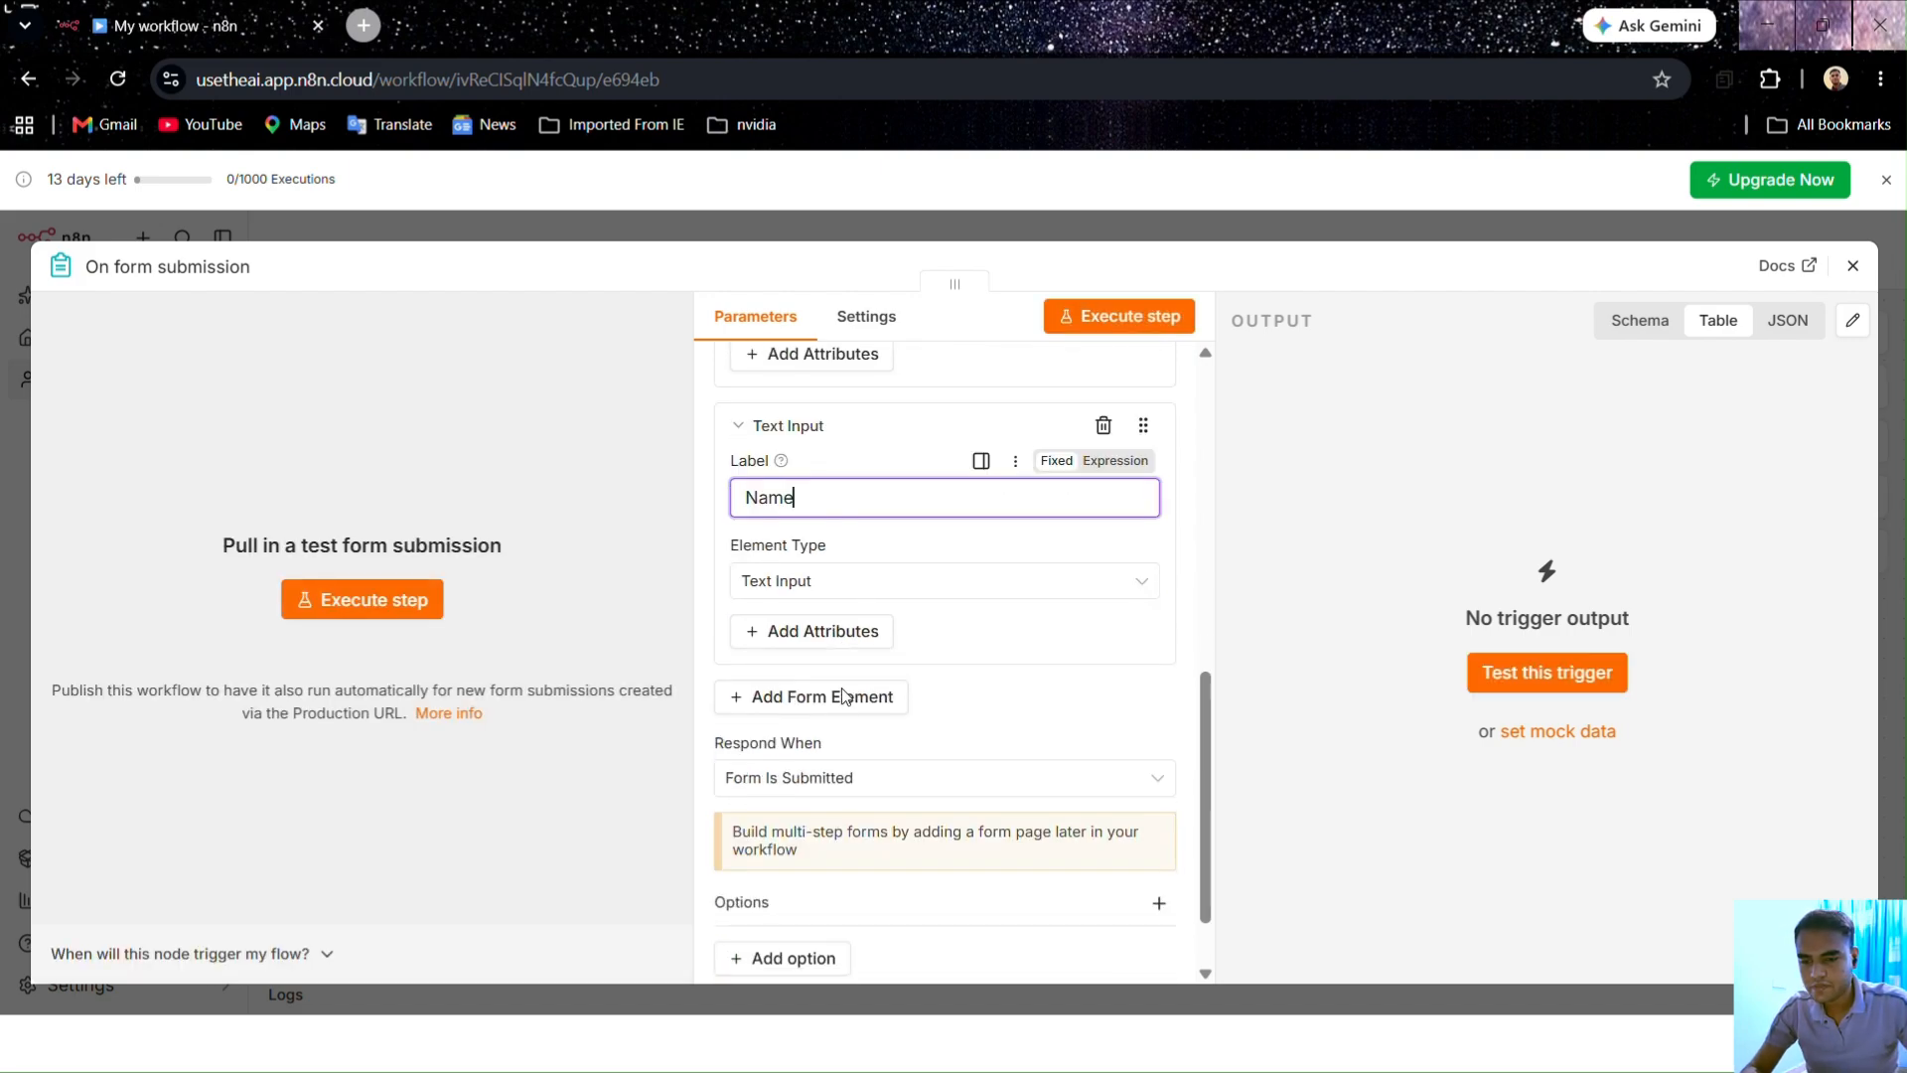
{"action": "left_click", "coordinate": [823, 594]}
{"action": "left_click", "coordinate": [822, 596]}
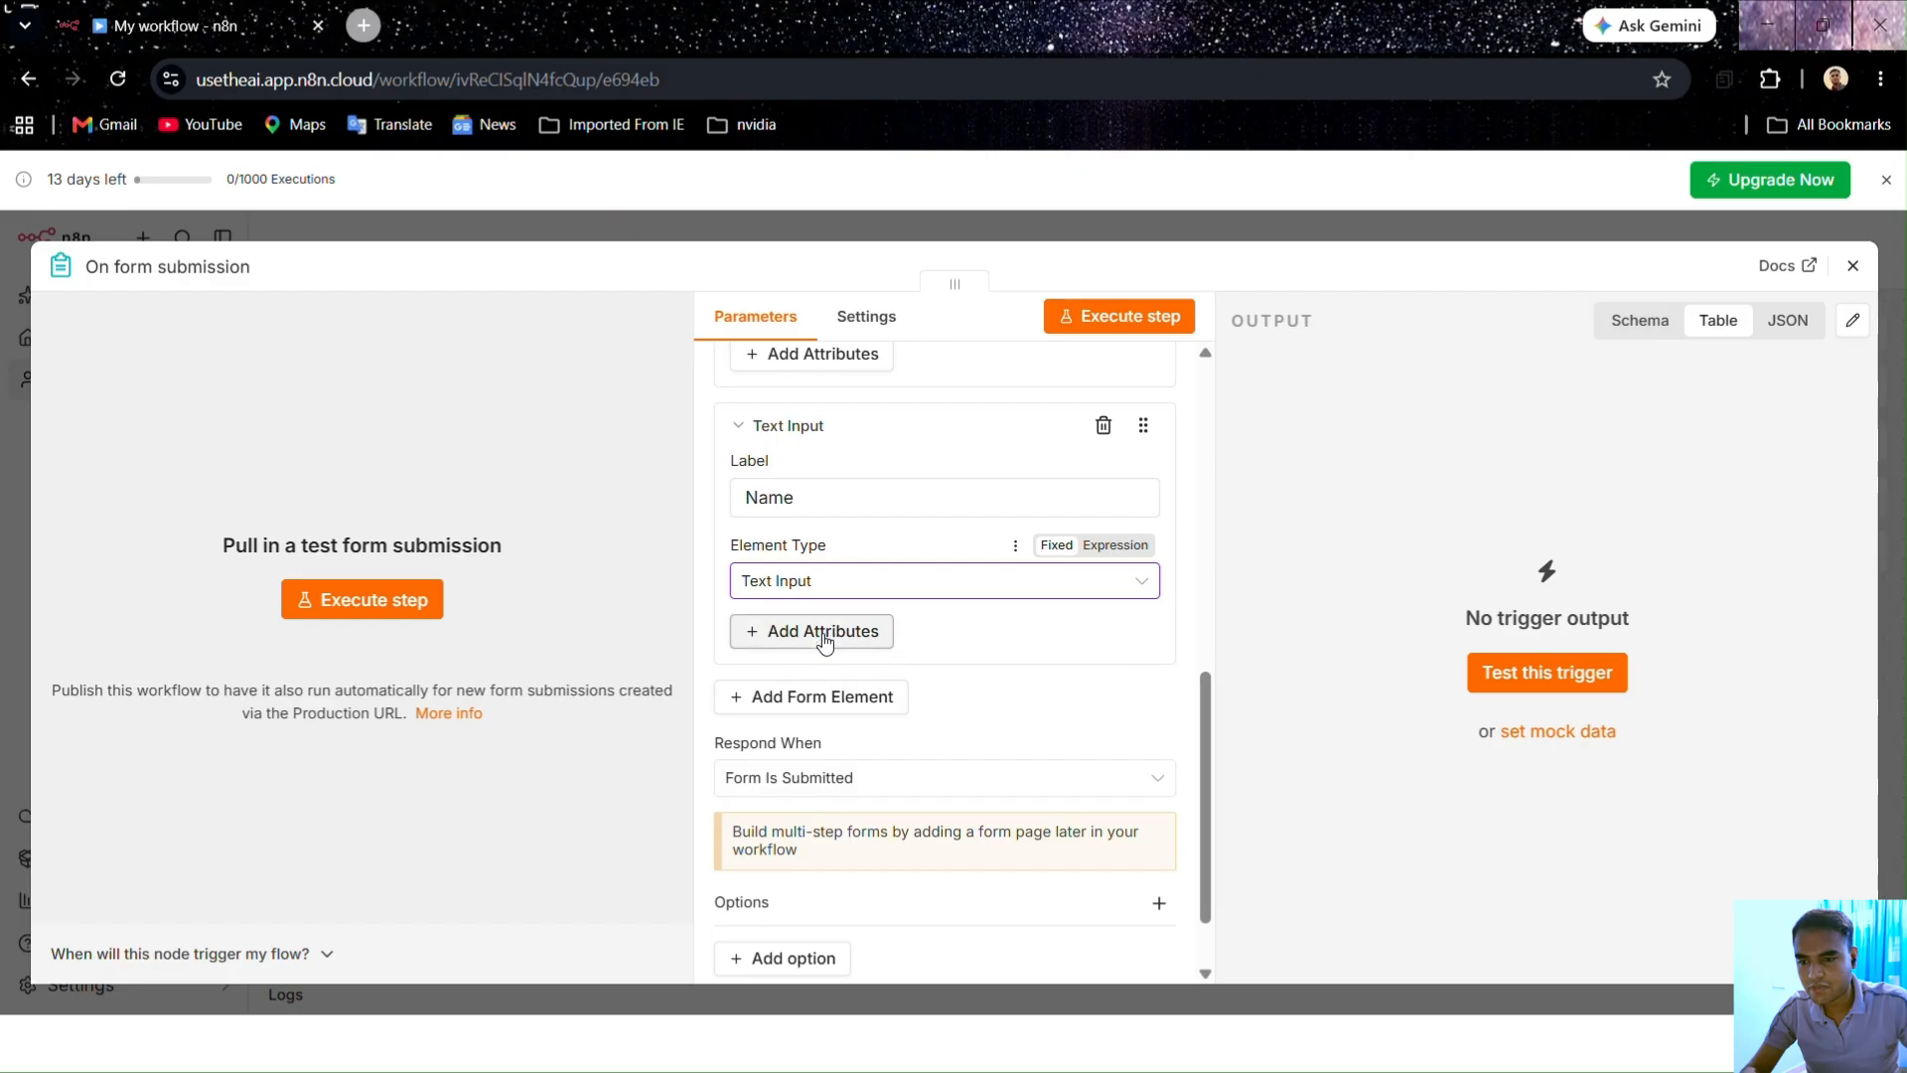
{"action": "left_click", "coordinate": [825, 635]}
{"action": "left_click", "coordinate": [782, 805]}
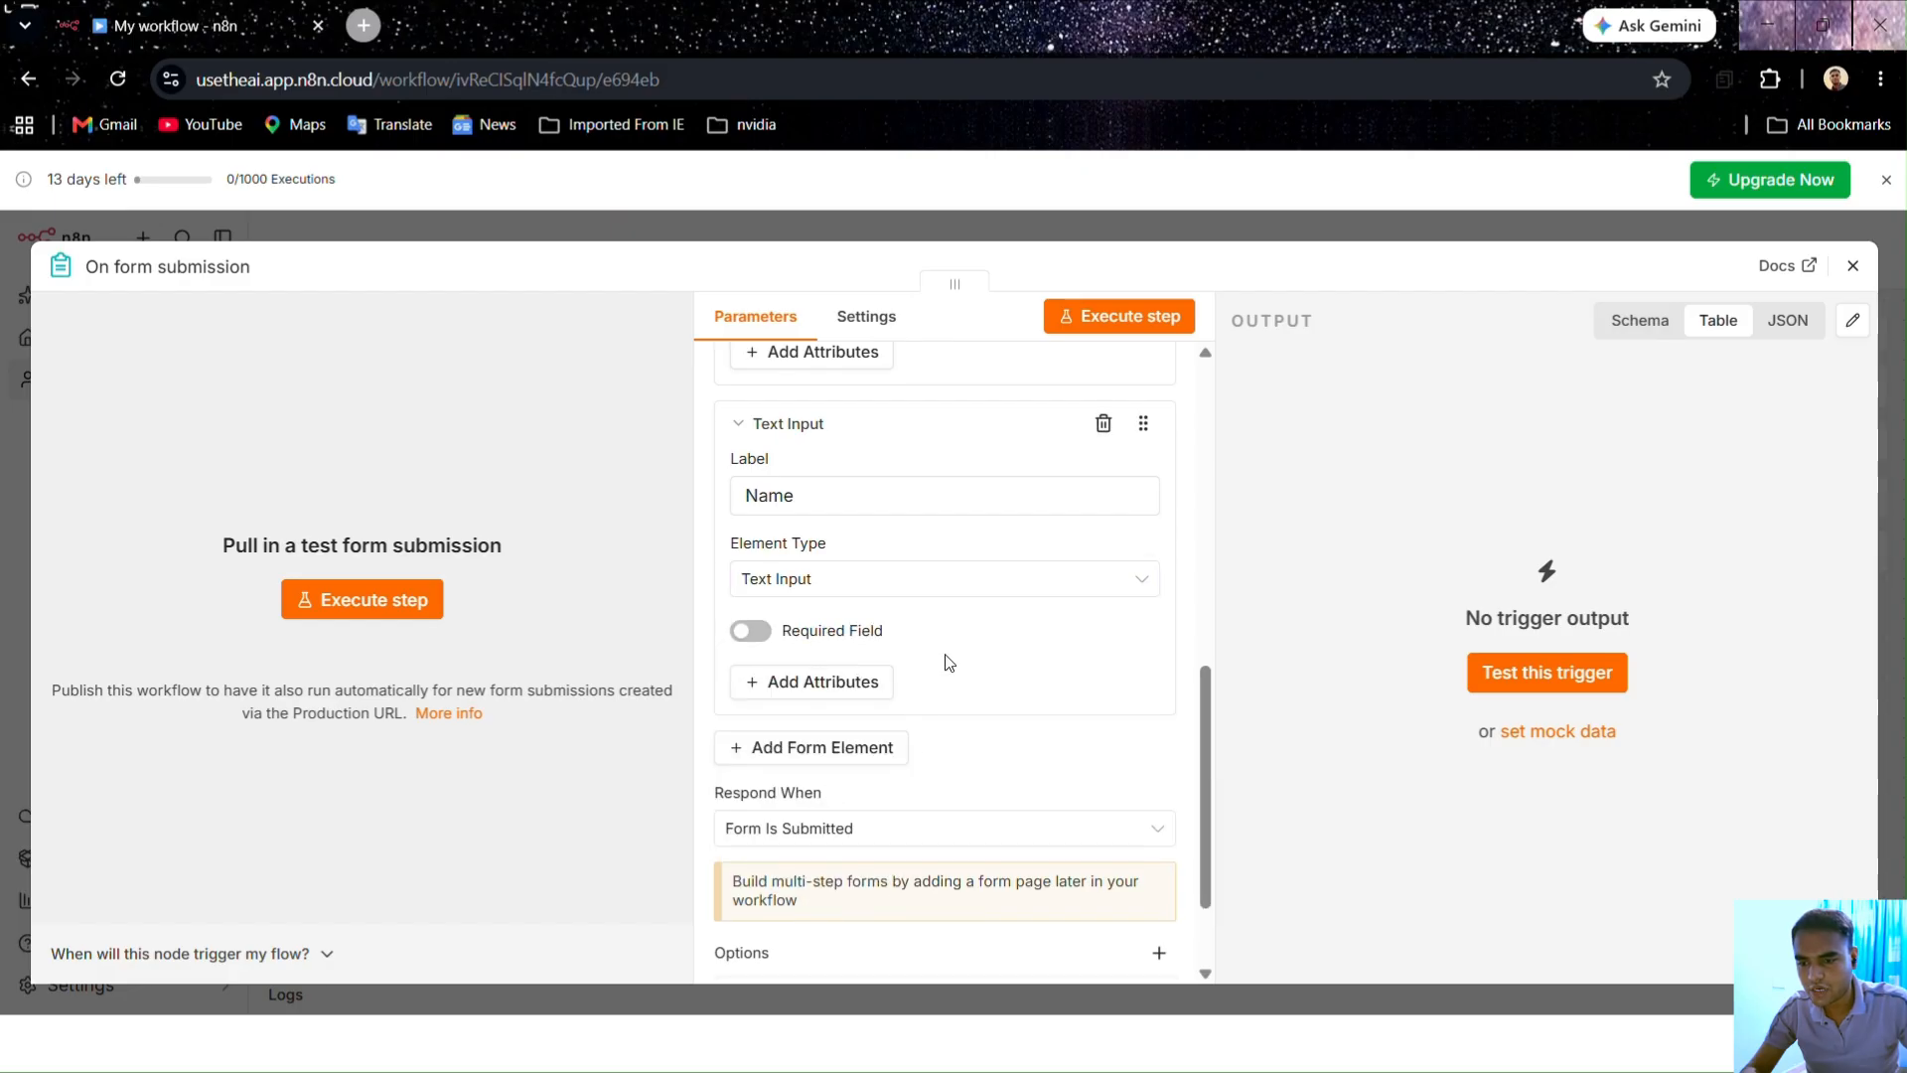
{"action": "scroll", "coordinate": [722, 561], "scroll_direction": "down", "scroll_amount": 1}
{"action": "left_click", "coordinate": [750, 509]}
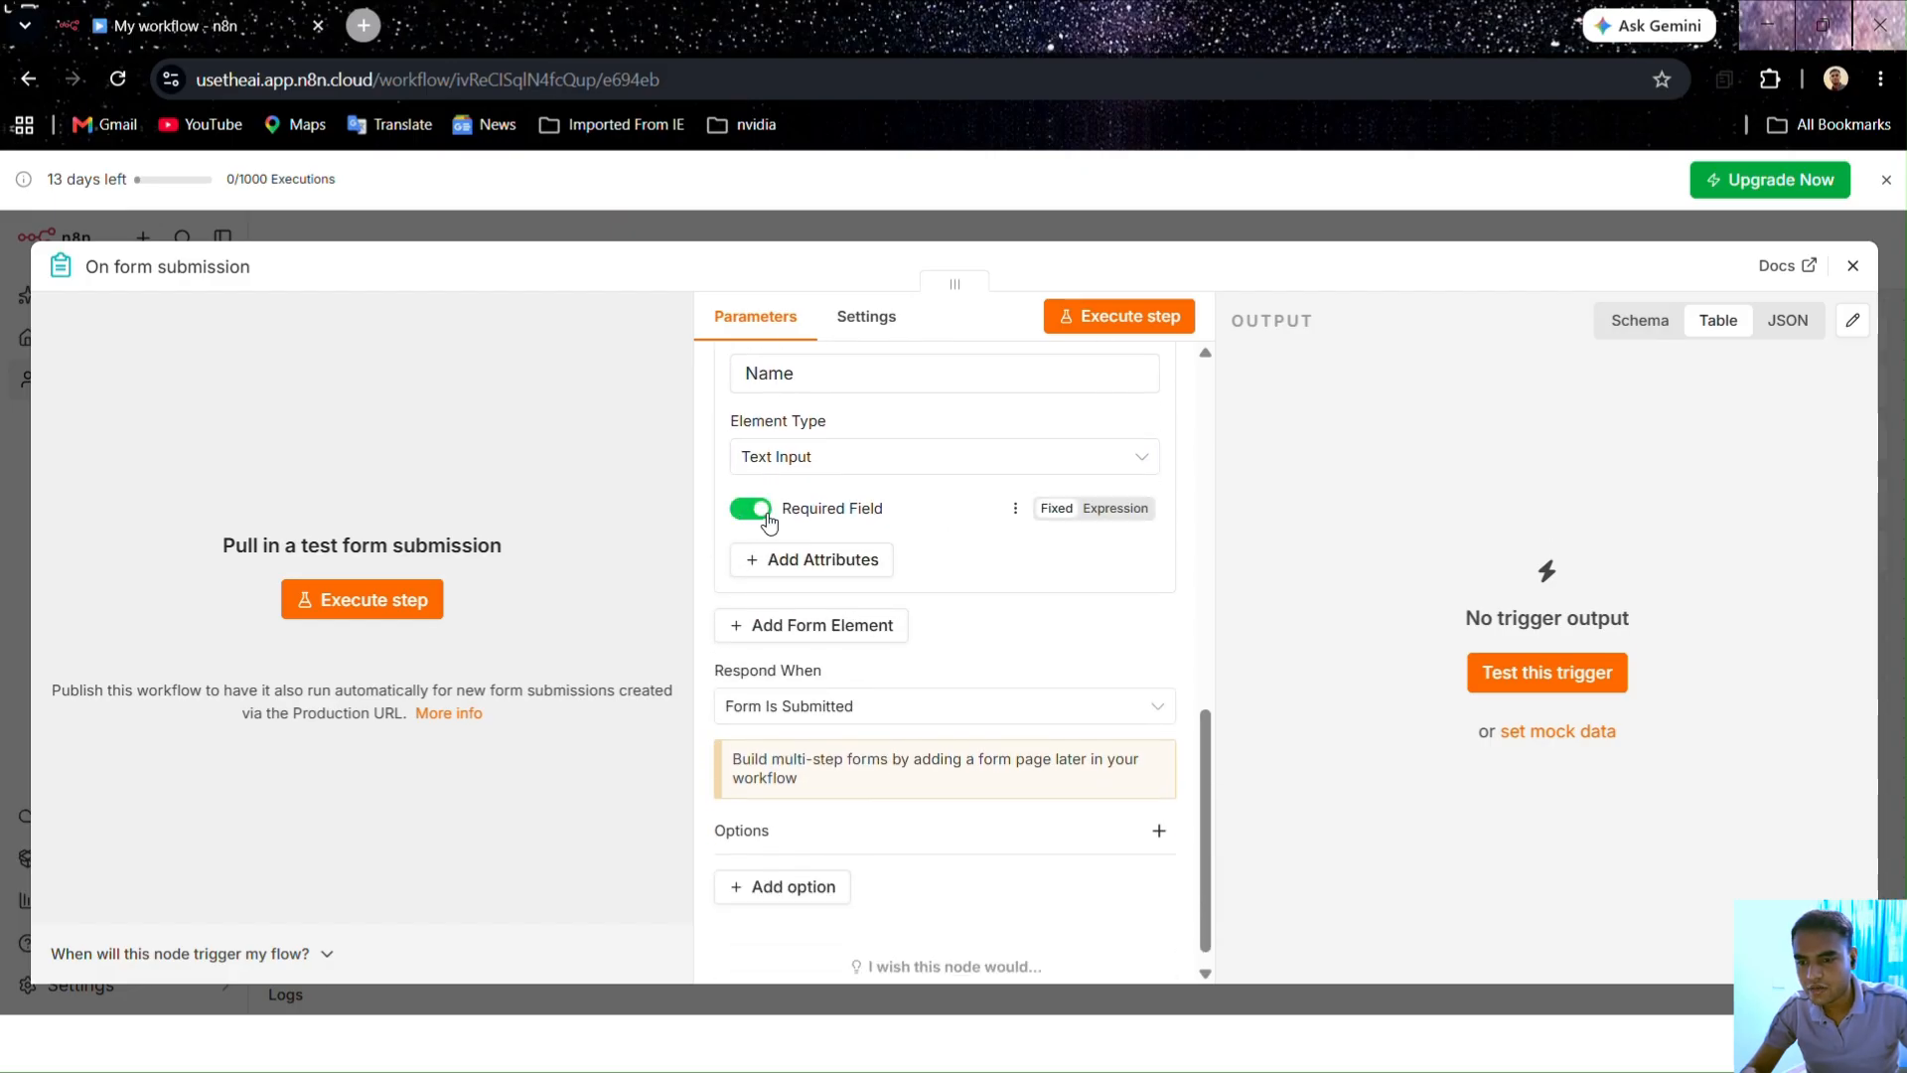
Step: Add another empty form element below Name, ready for its label
{"action": "left_click", "coordinate": [835, 570]}
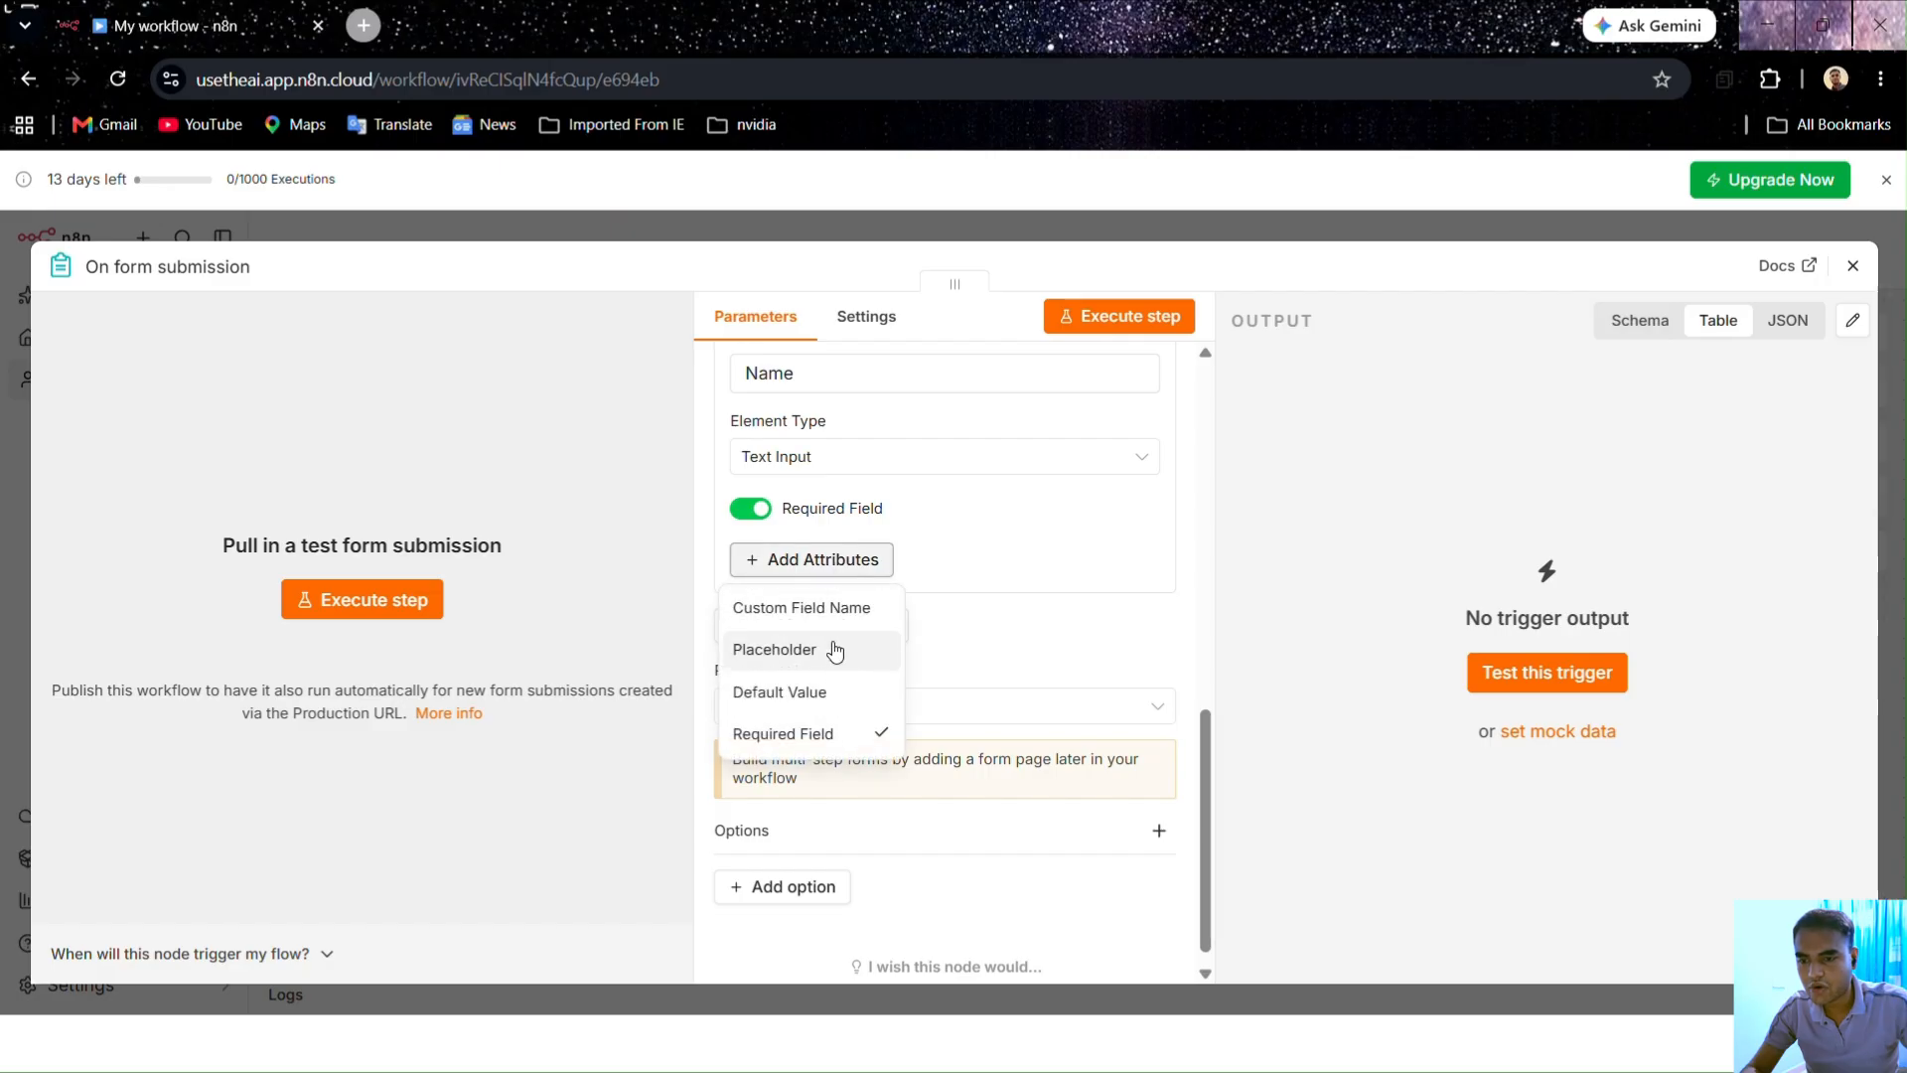
{"action": "left_click", "coordinate": [957, 584]}
{"action": "left_click", "coordinate": [787, 640]}
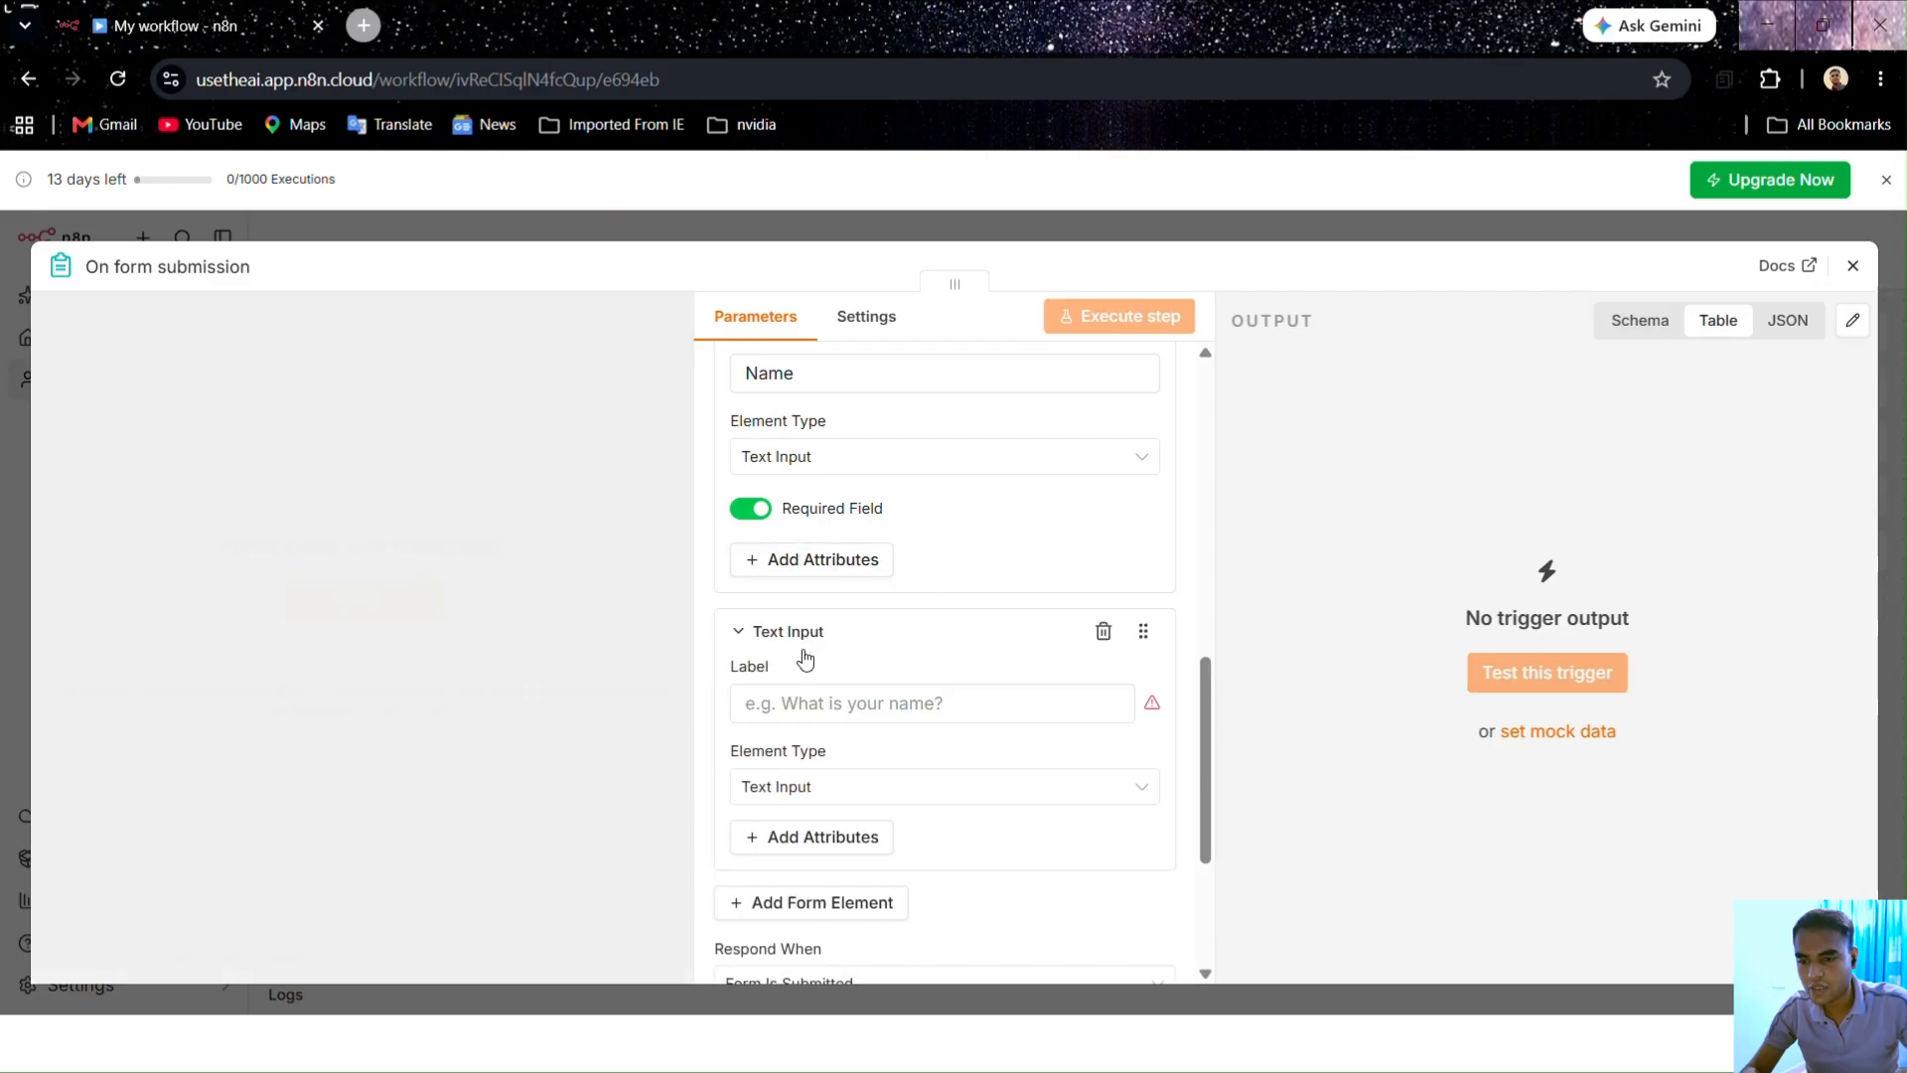
{"action": "left_click", "coordinate": [825, 711]}
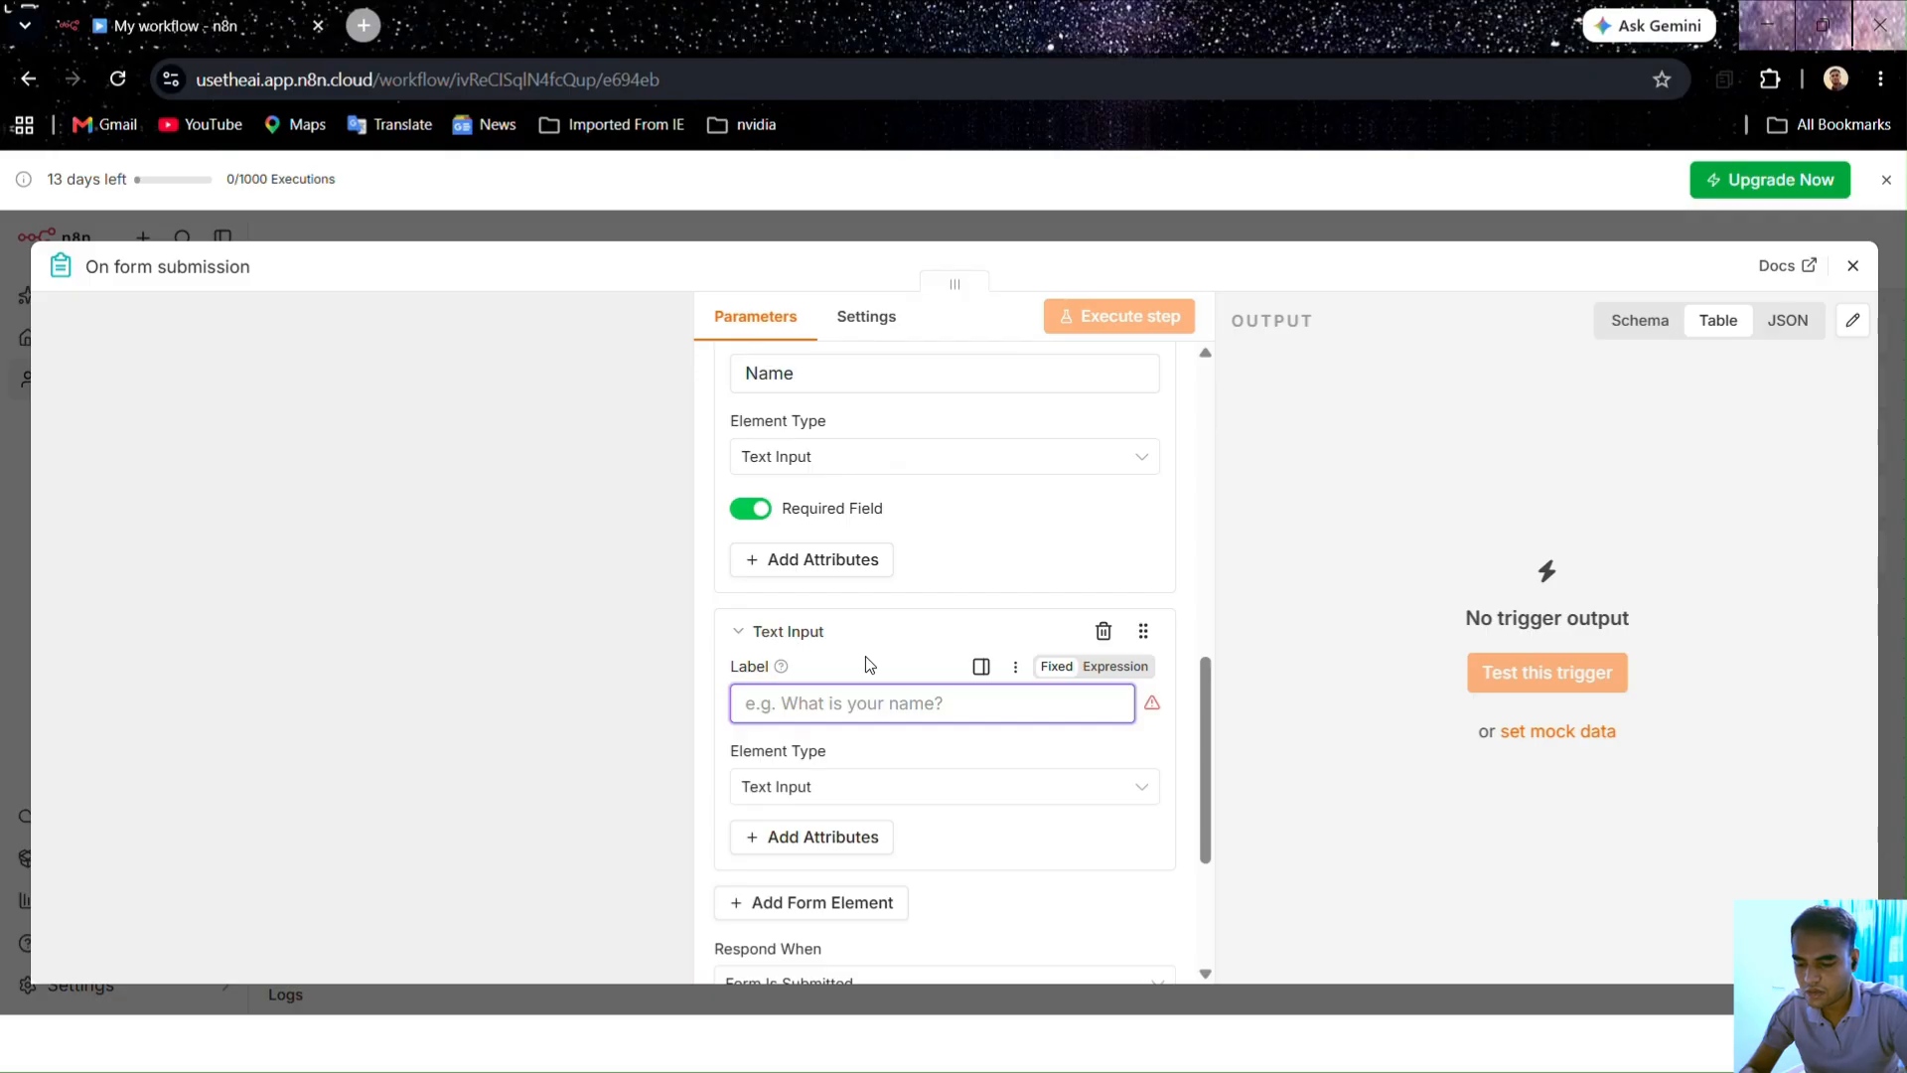
Step: Label the new field 'Course' and switch its Required Field setting on
{"action": "type", "text": "Course"}
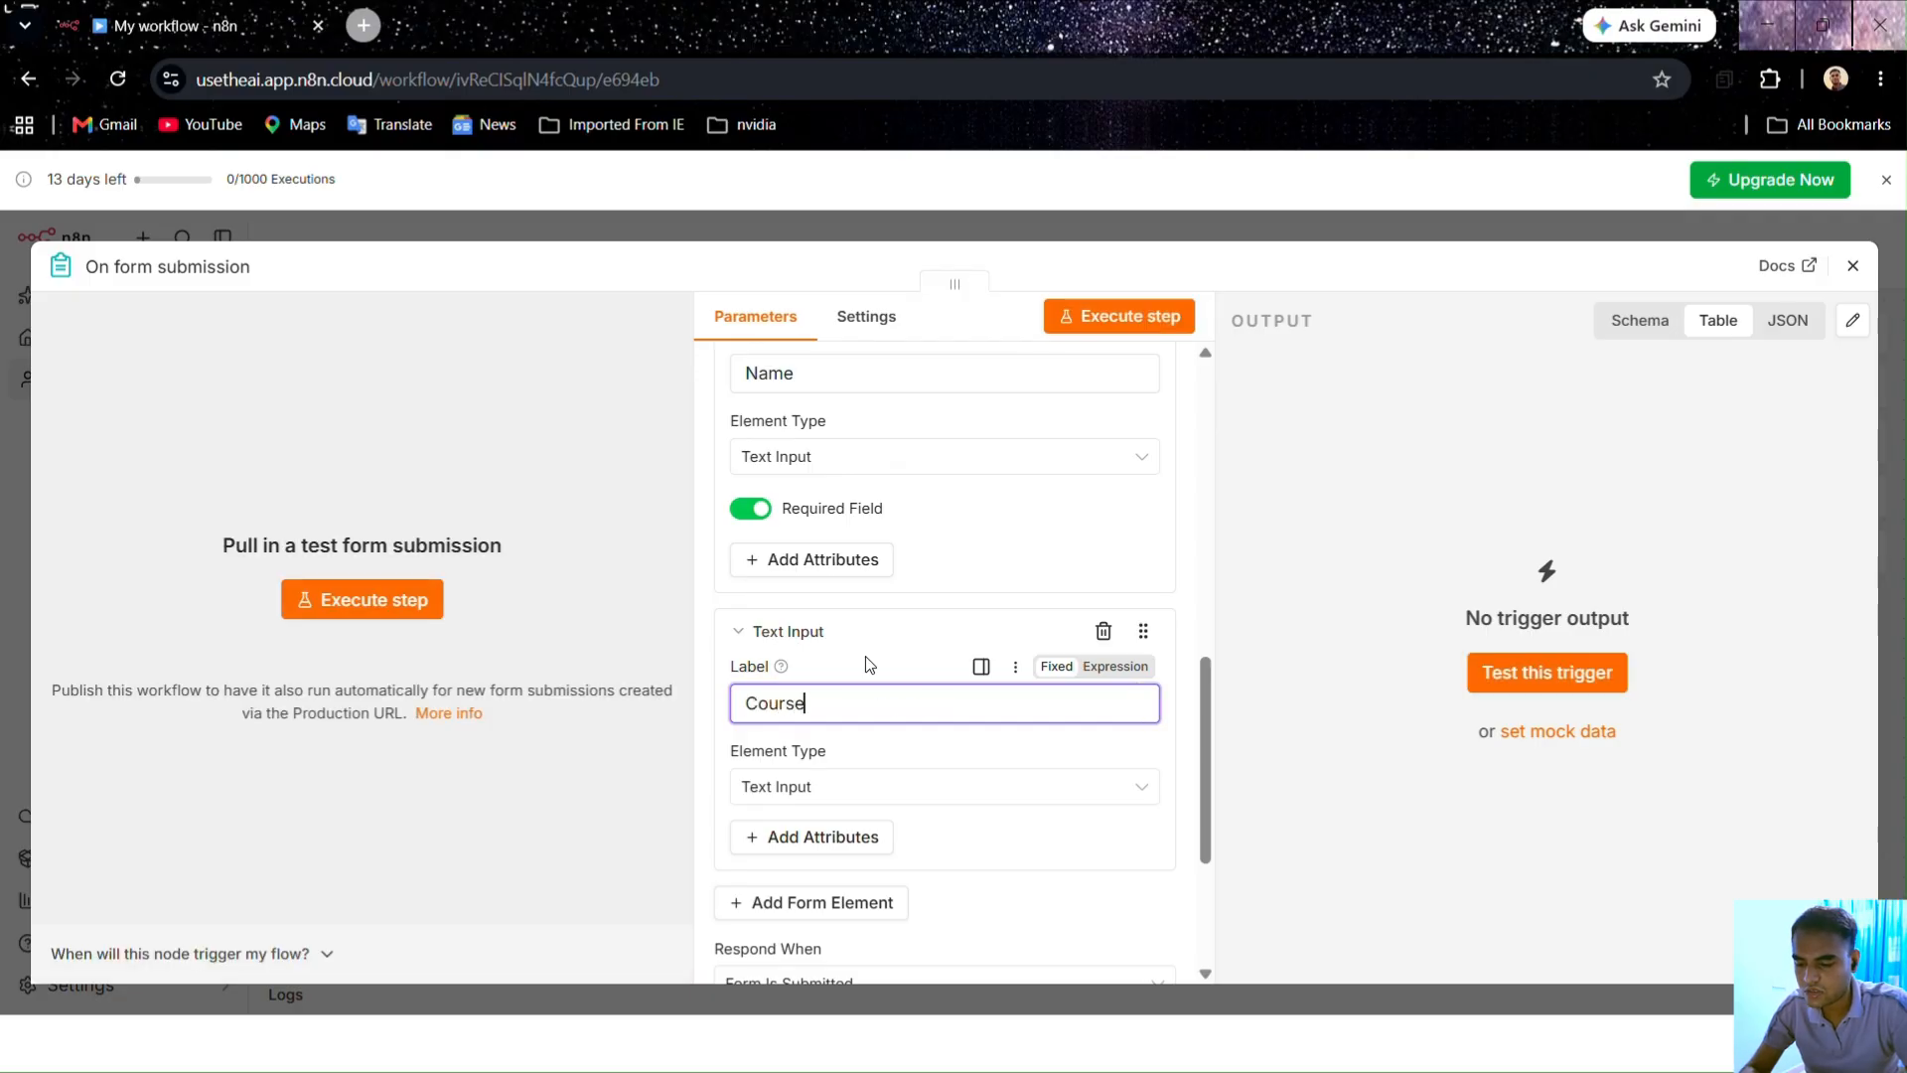
{"action": "scroll", "coordinate": [869, 665], "scroll_direction": "down", "scroll_amount": 1}
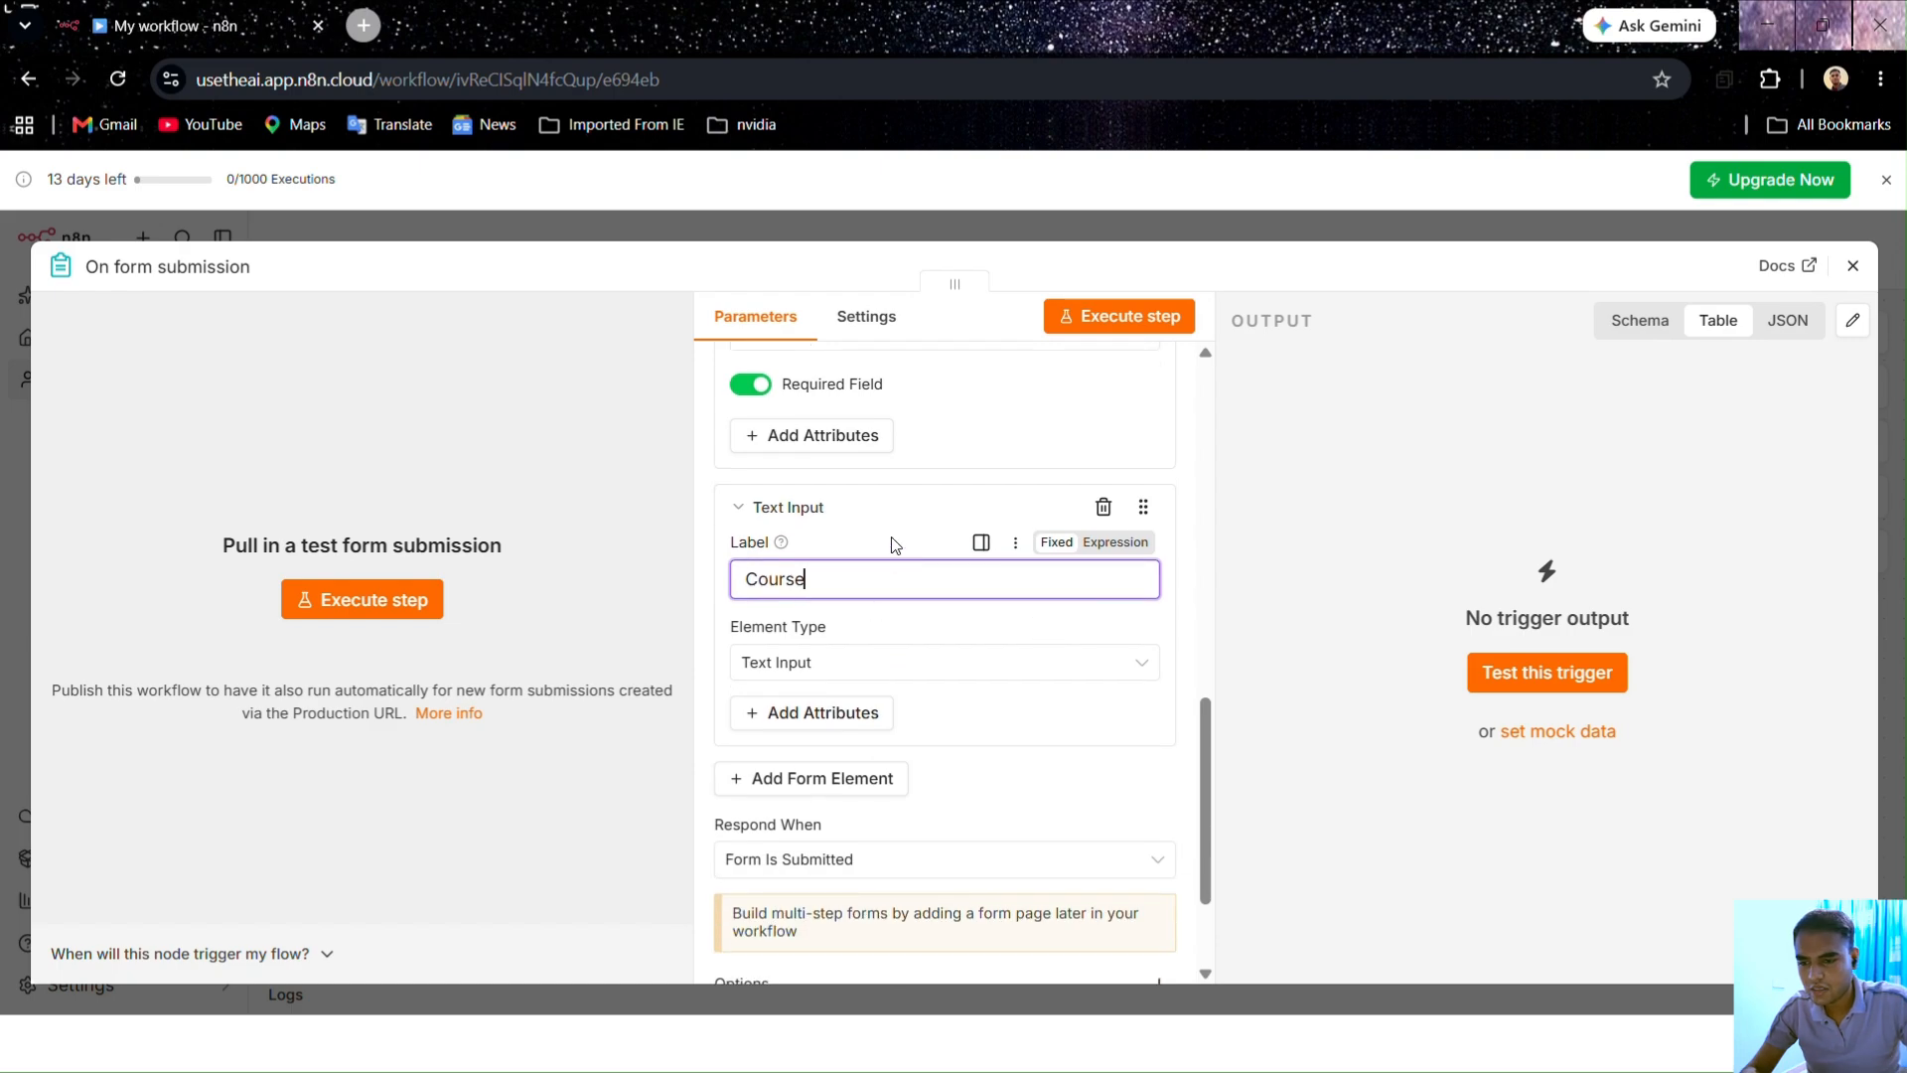
{"action": "left_click", "coordinate": [895, 545]}
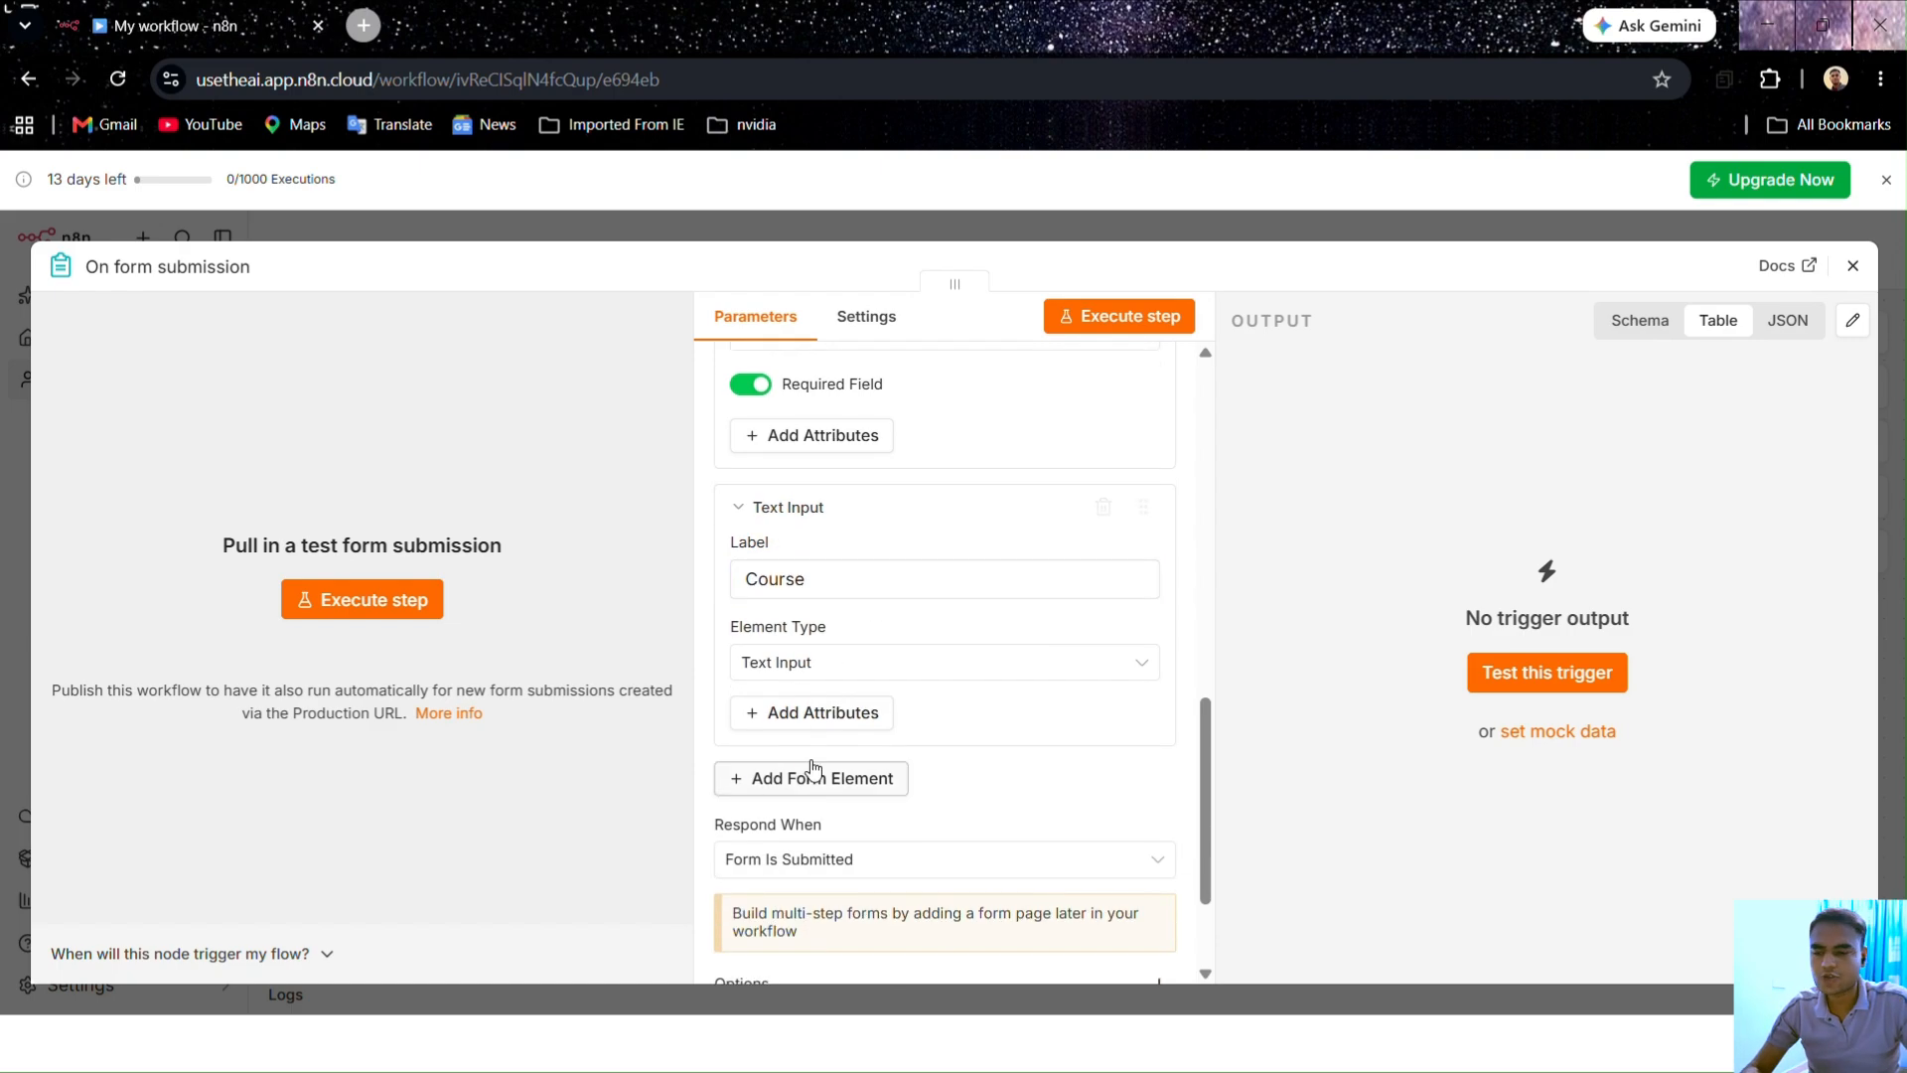
{"action": "left_click", "coordinate": [830, 709]}
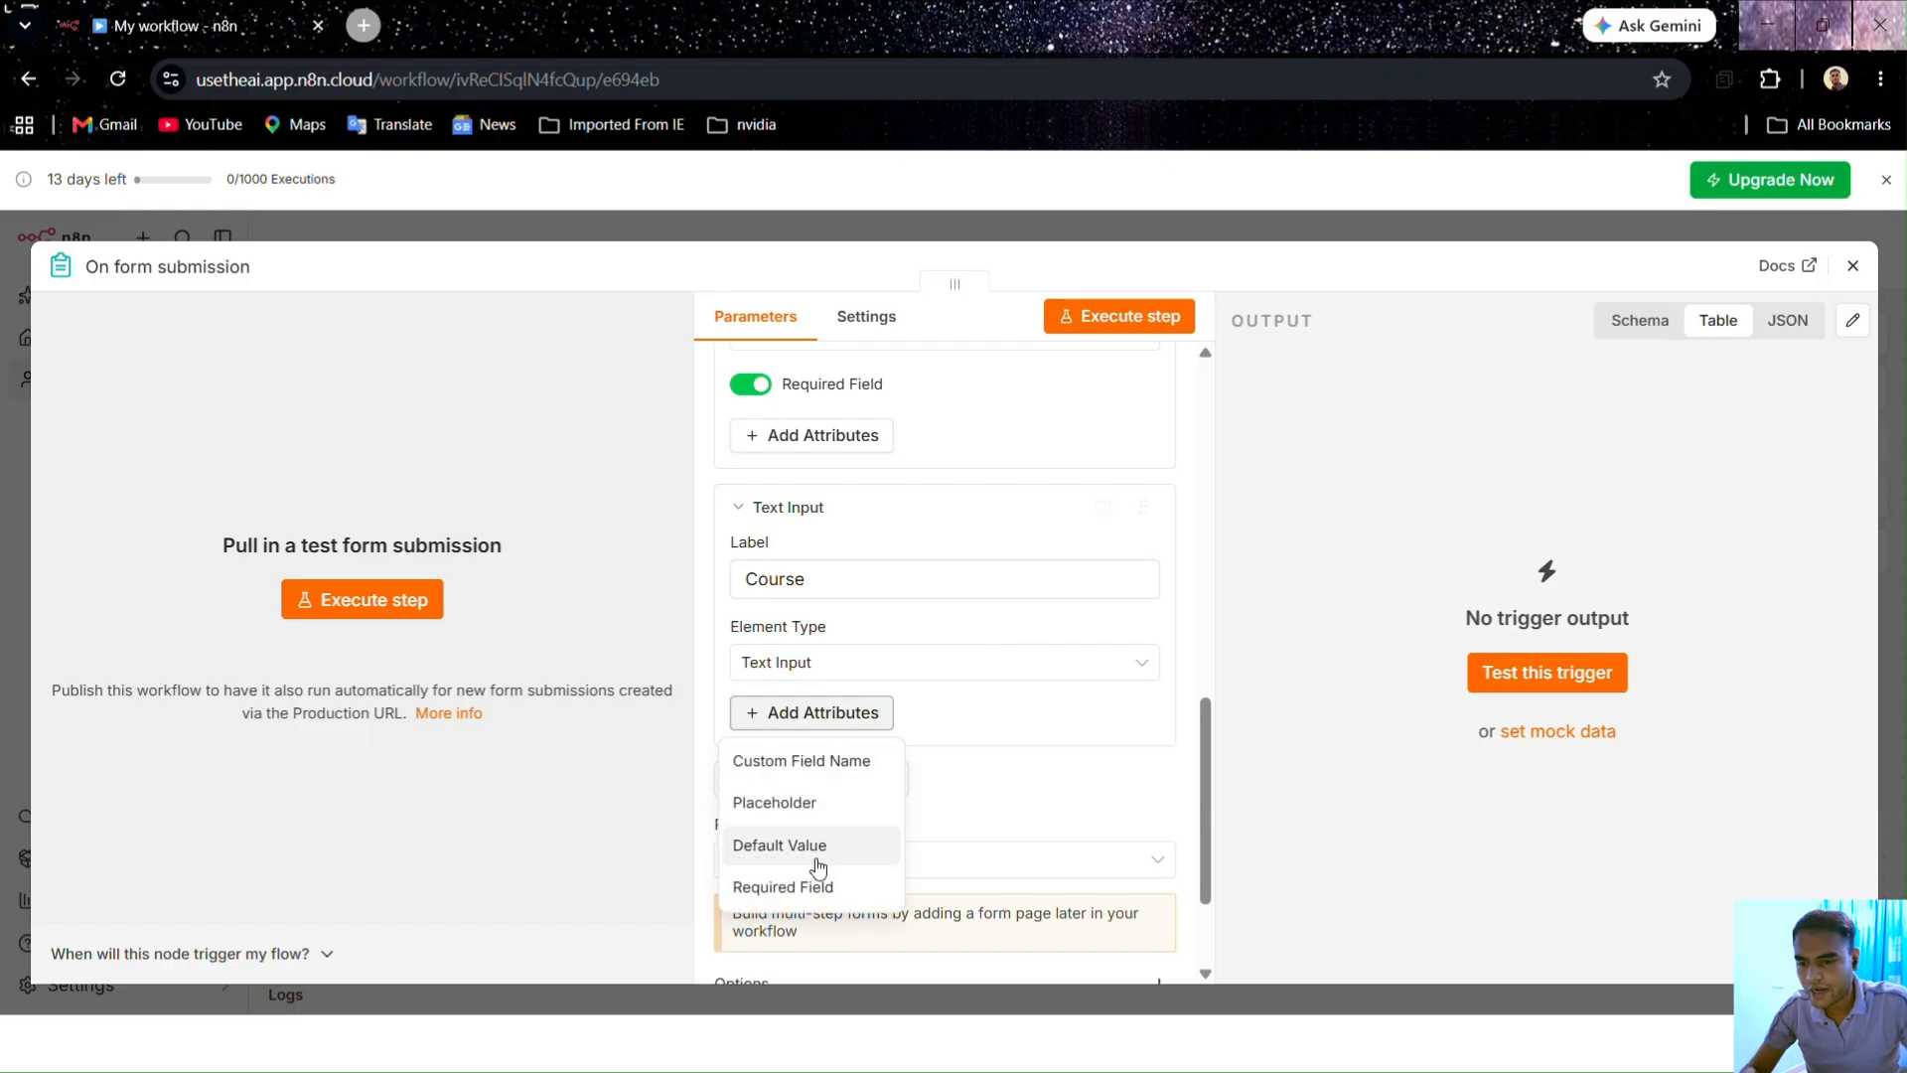
{"action": "left_click", "coordinate": [790, 884]}
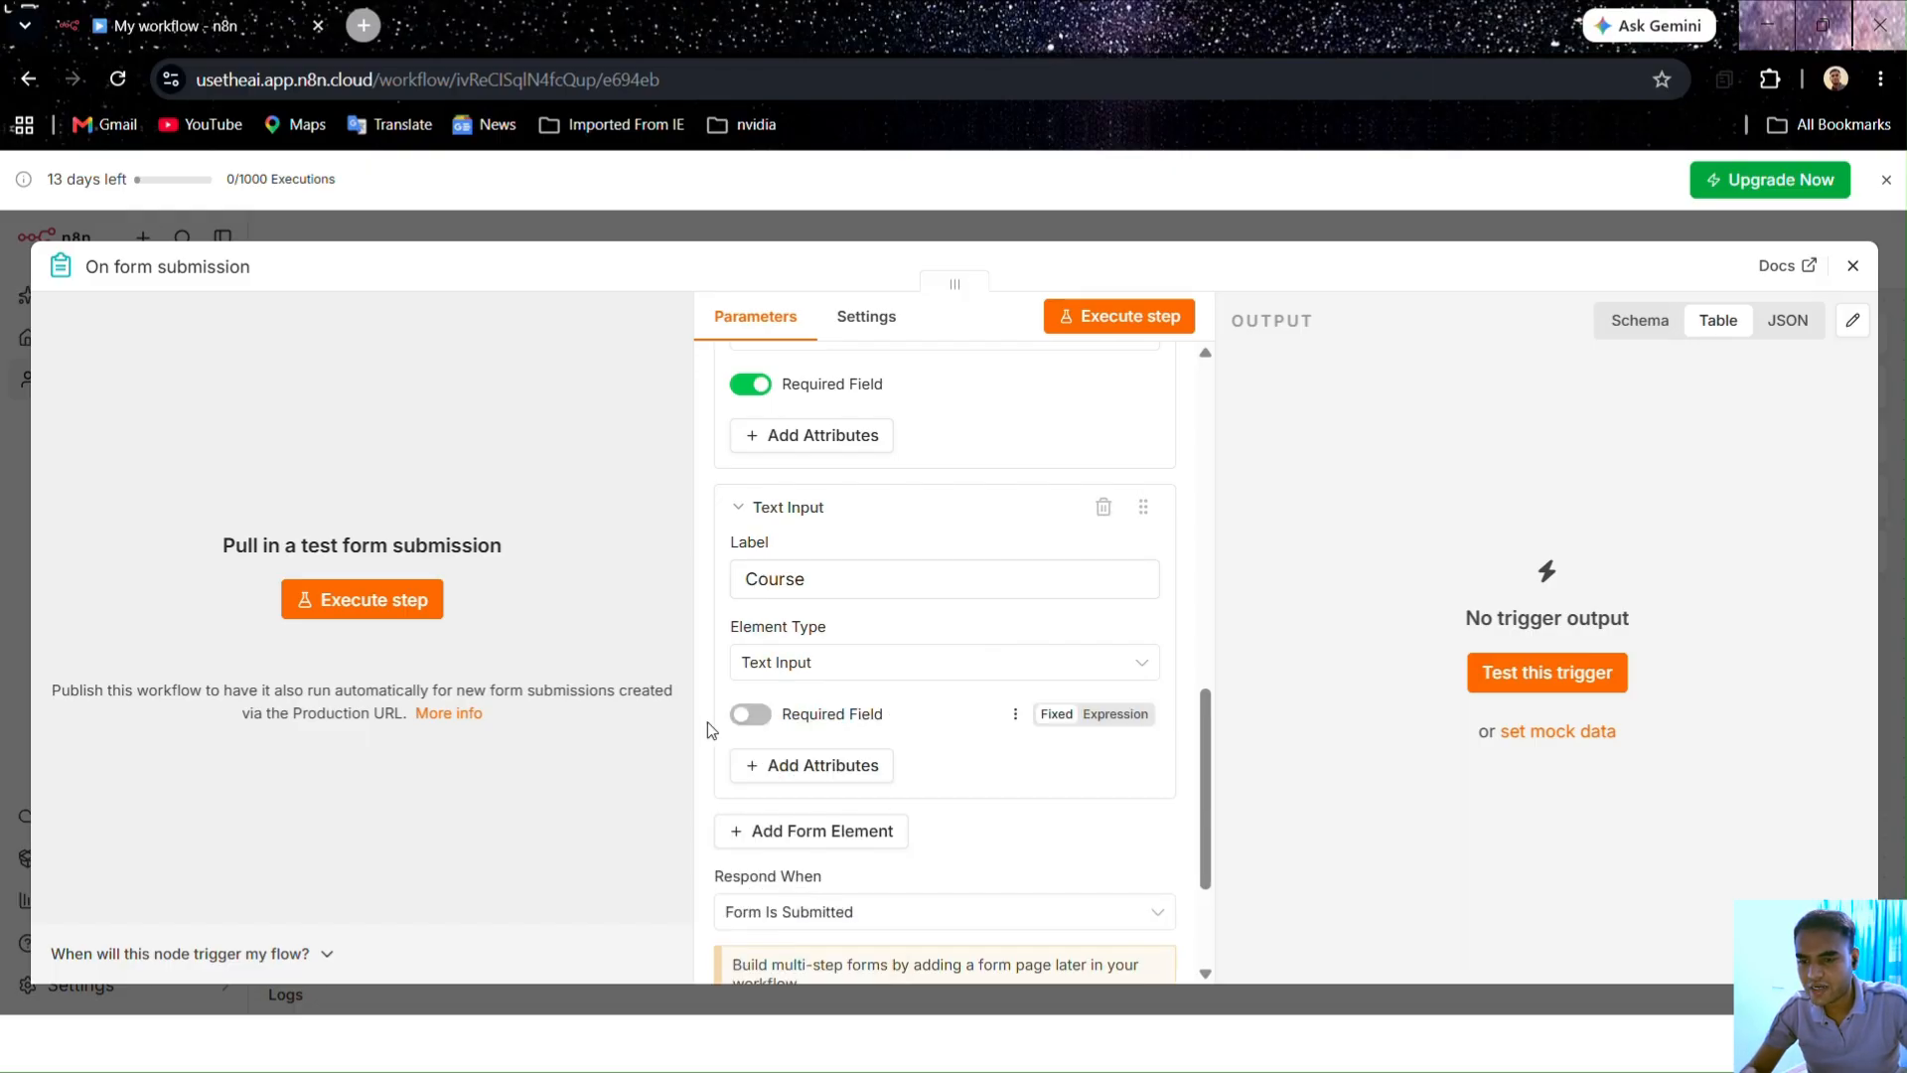
{"action": "left_click", "coordinate": [751, 716]}
{"action": "scroll", "coordinate": [894, 730], "scroll_direction": "down", "scroll_amount": 1}
{"action": "scroll", "coordinate": [970, 733], "scroll_direction": "down", "scroll_amount": 1}
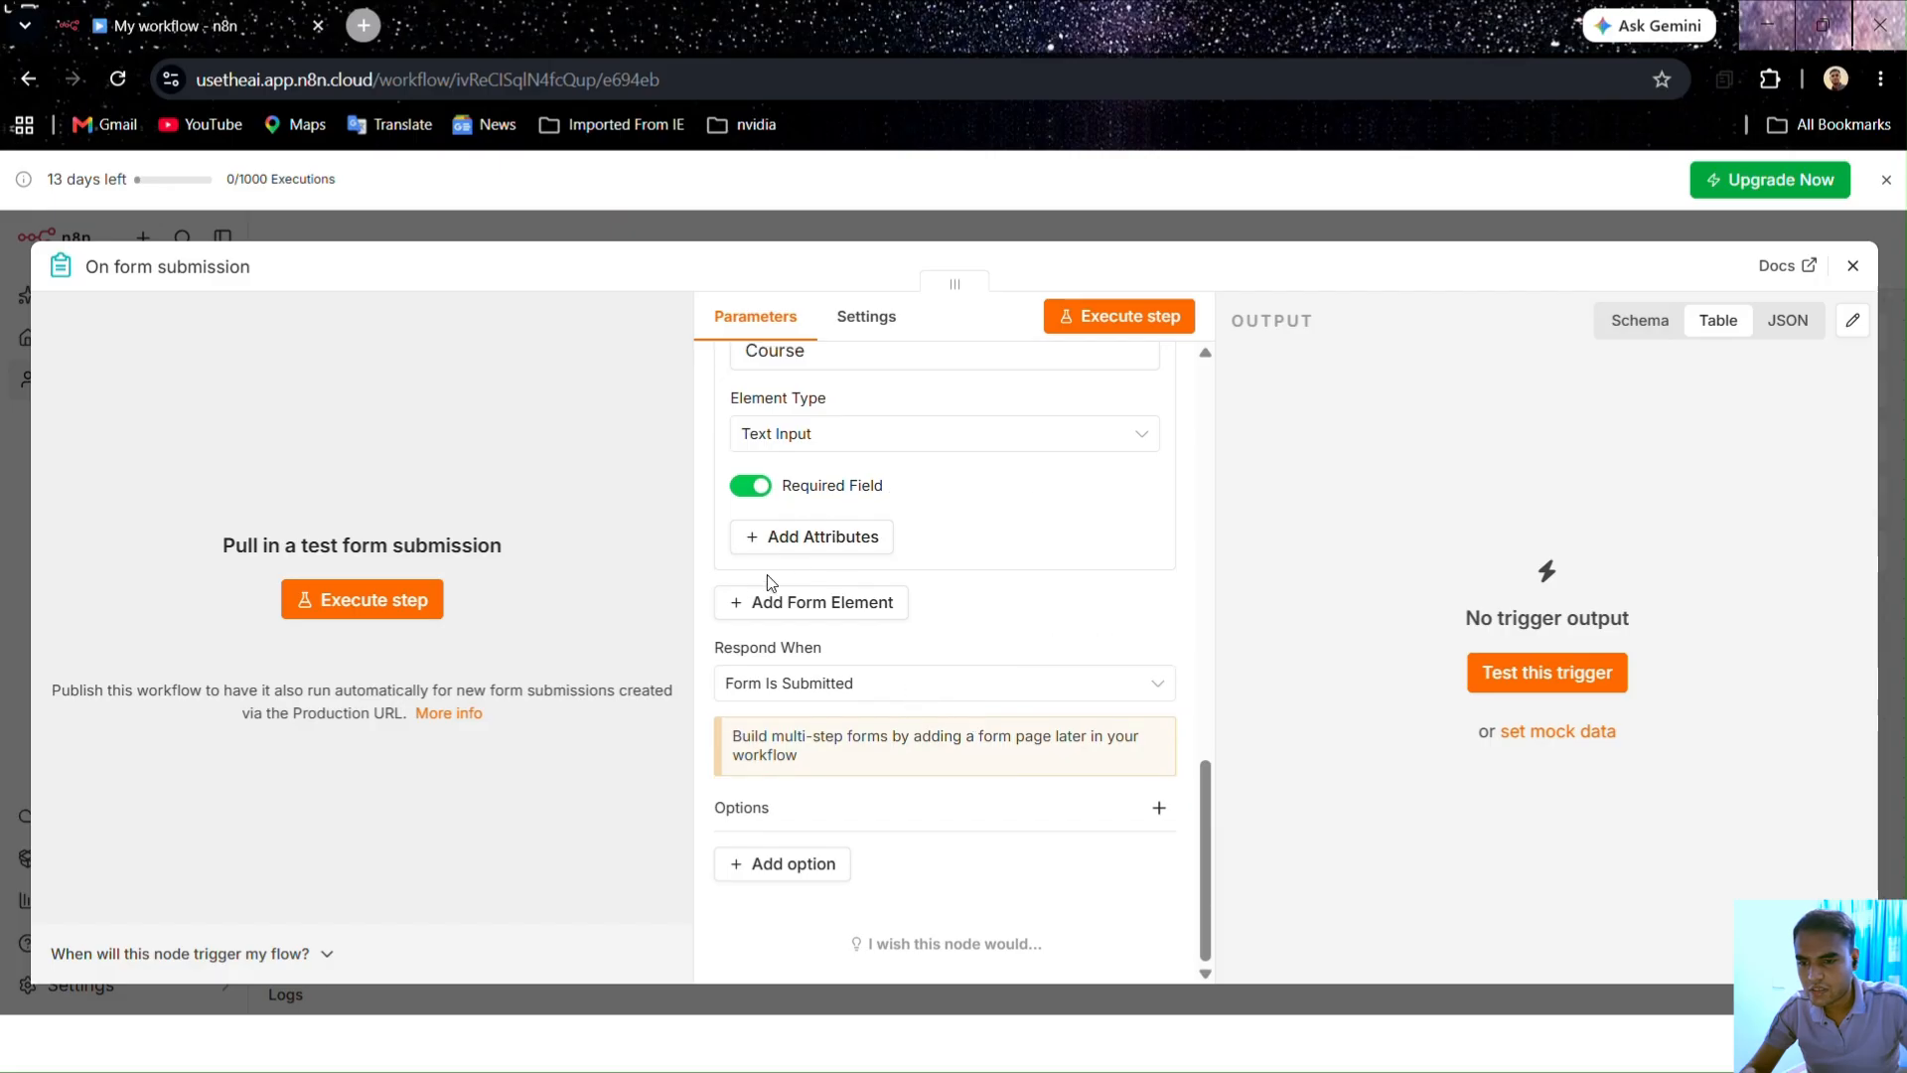
Step: Add a fourth form element labelled 'Query' with the Textarea type
{"action": "left_click", "coordinate": [792, 602]}
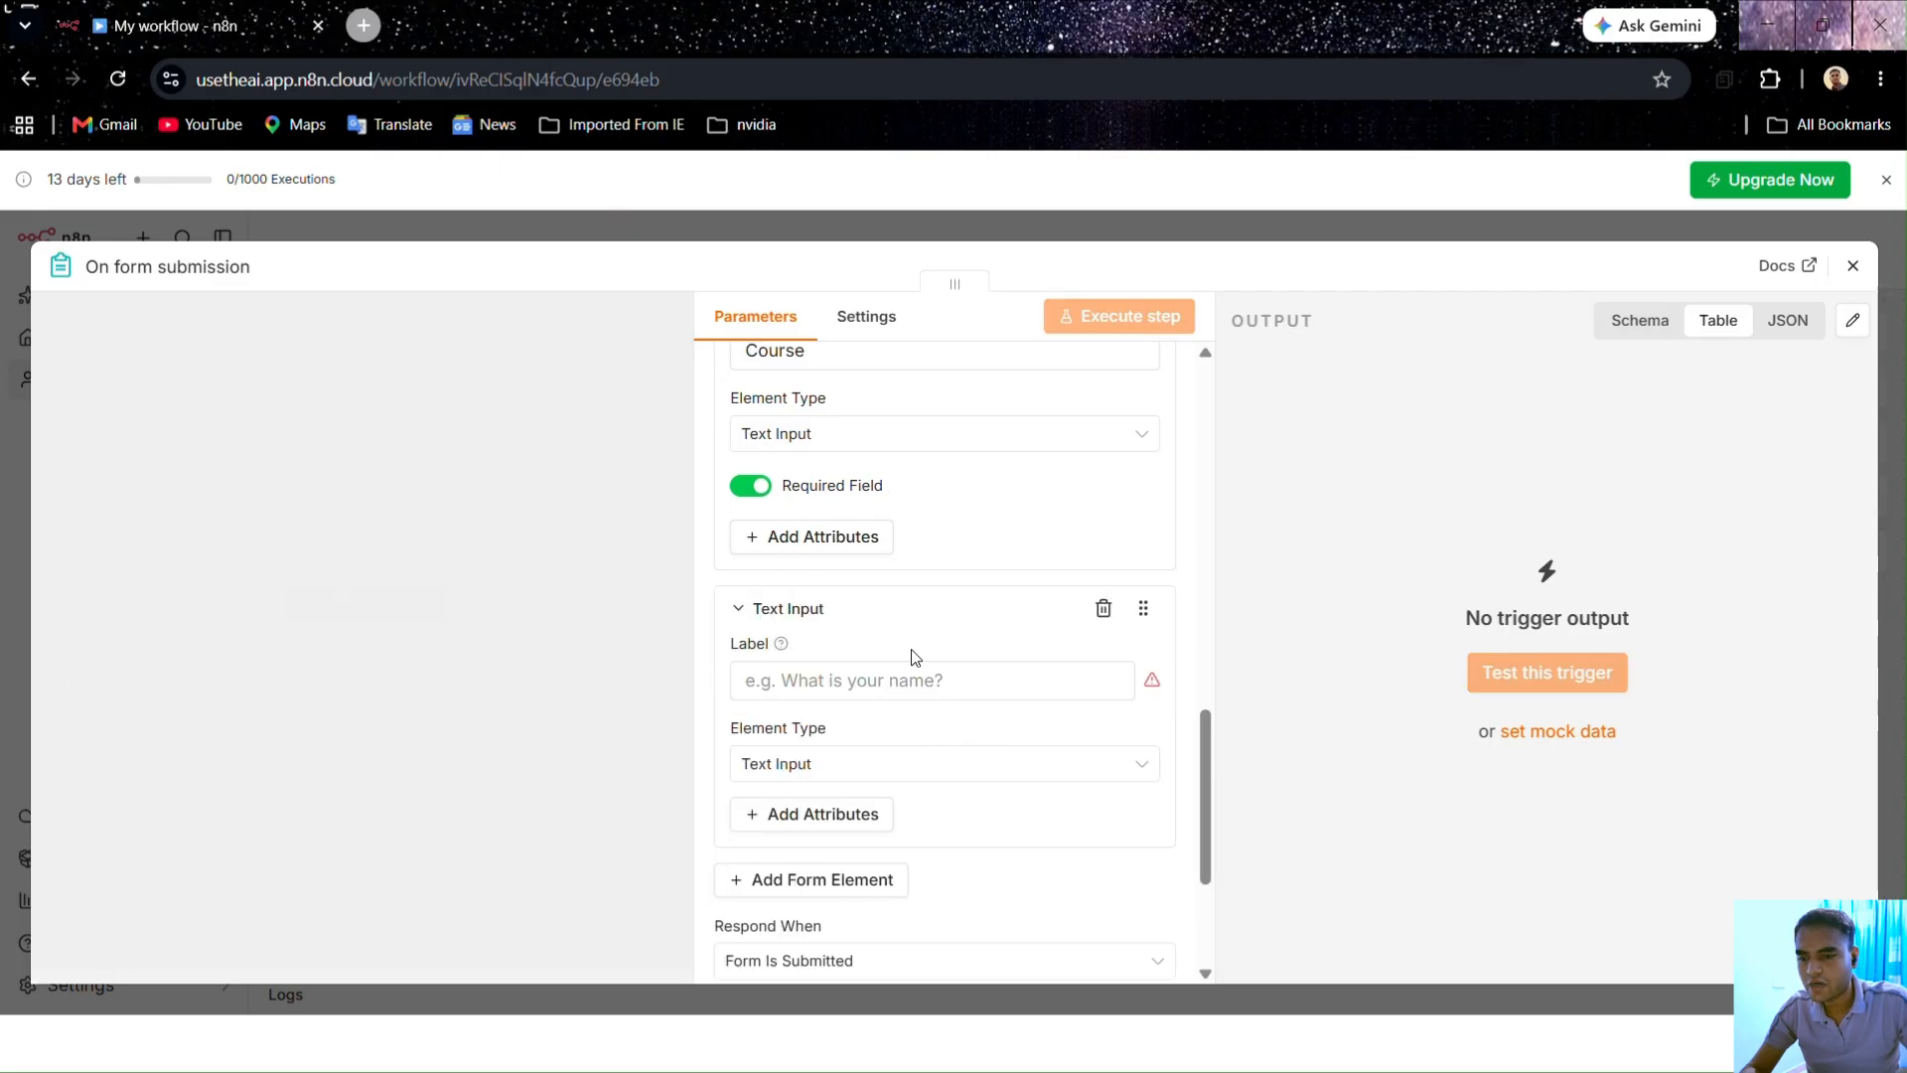
{"action": "scroll", "coordinate": [903, 626], "scroll_direction": "down", "scroll_amount": 1}
{"action": "left_click", "coordinate": [851, 558]}
{"action": "type", "text": "Q"}
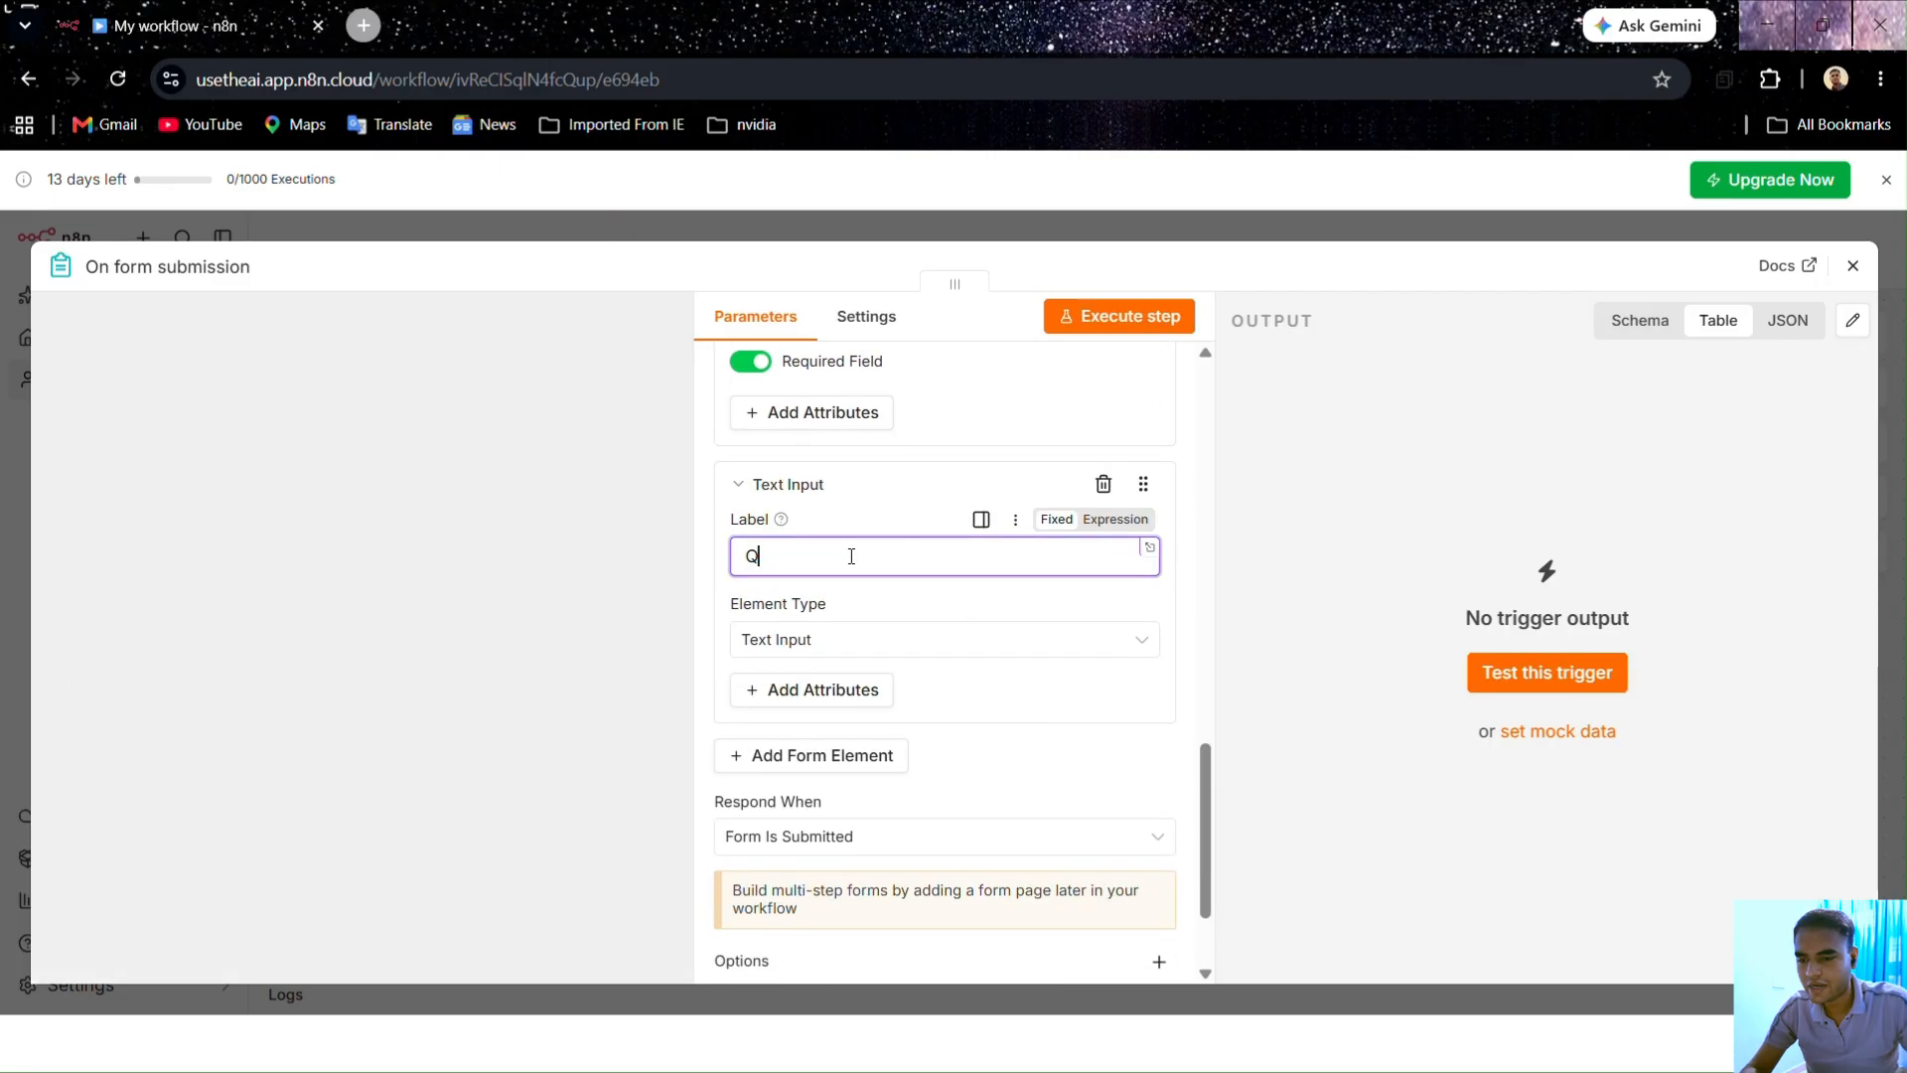
{"action": "type", "text": "uery"}
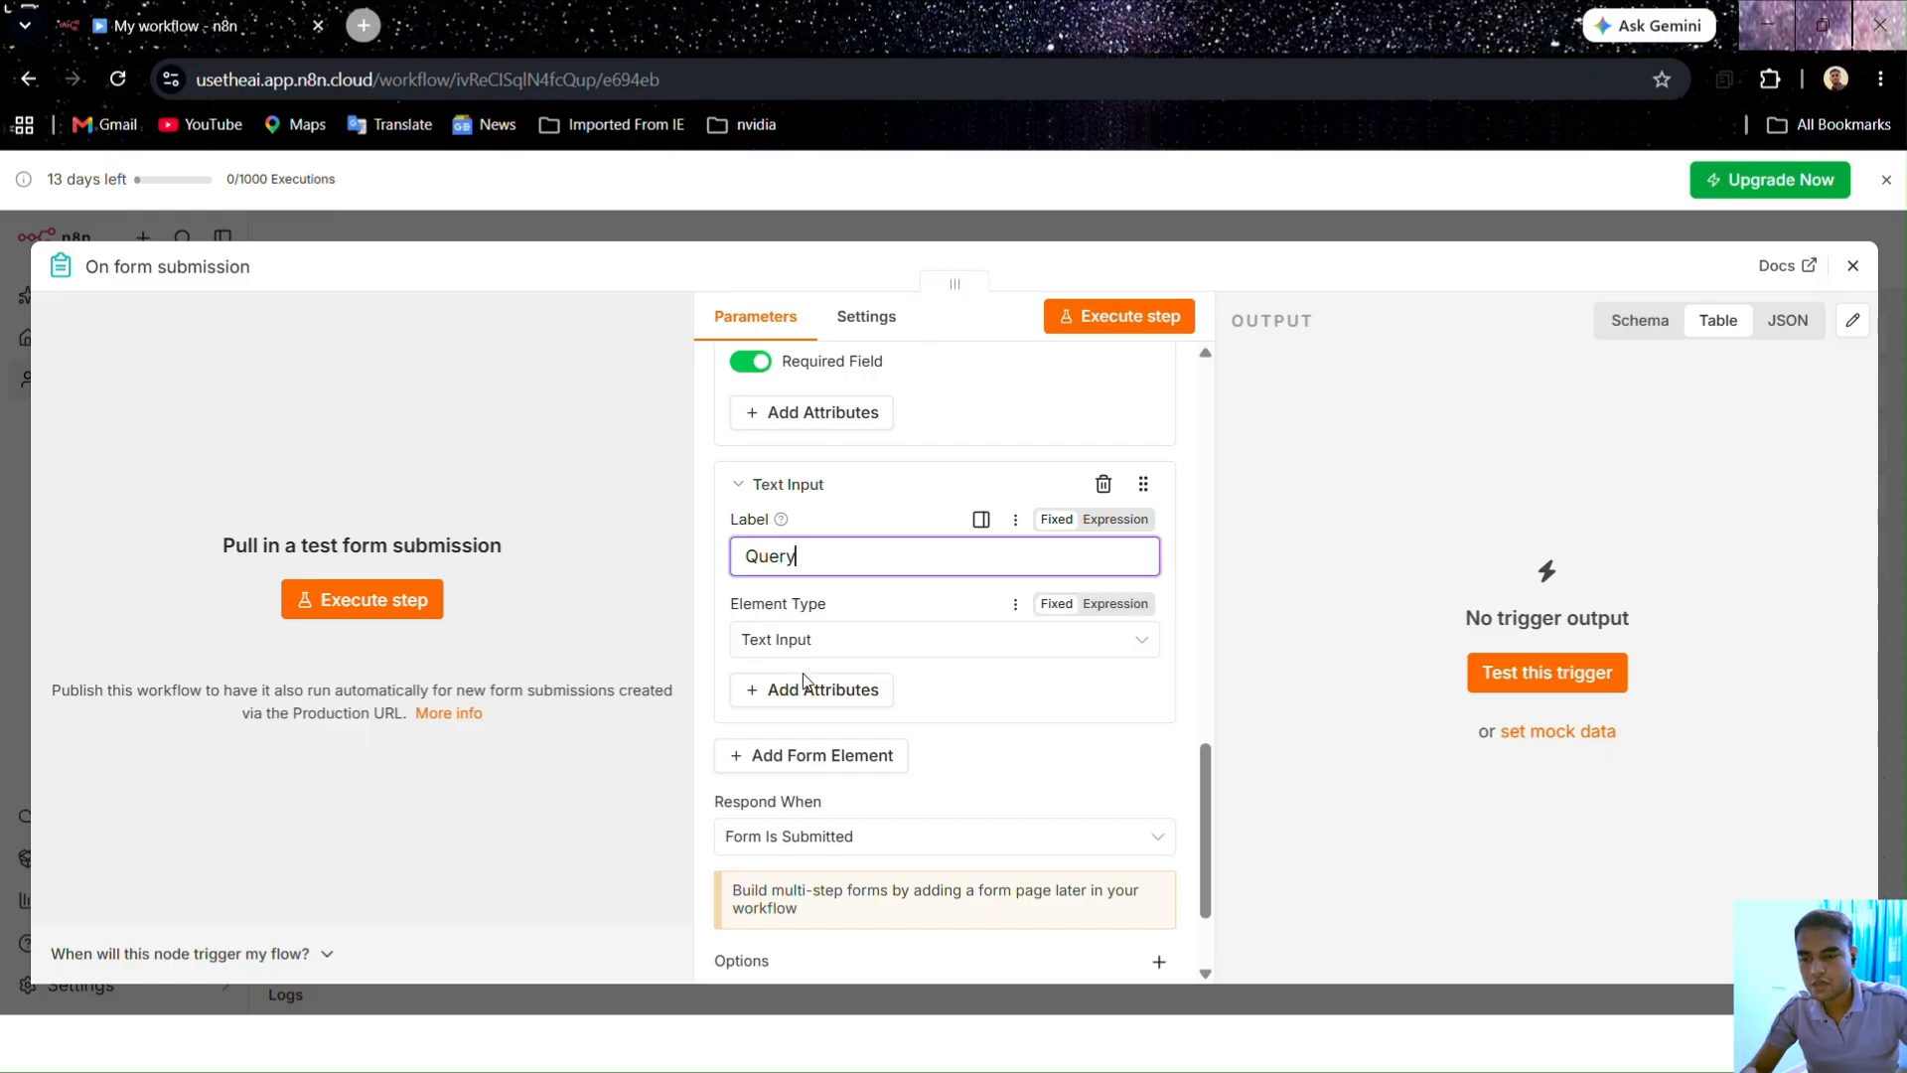
{"action": "left_click", "coordinate": [795, 639]}
{"action": "scroll", "coordinate": [849, 586], "scroll_direction": "down", "scroll_amount": 1}
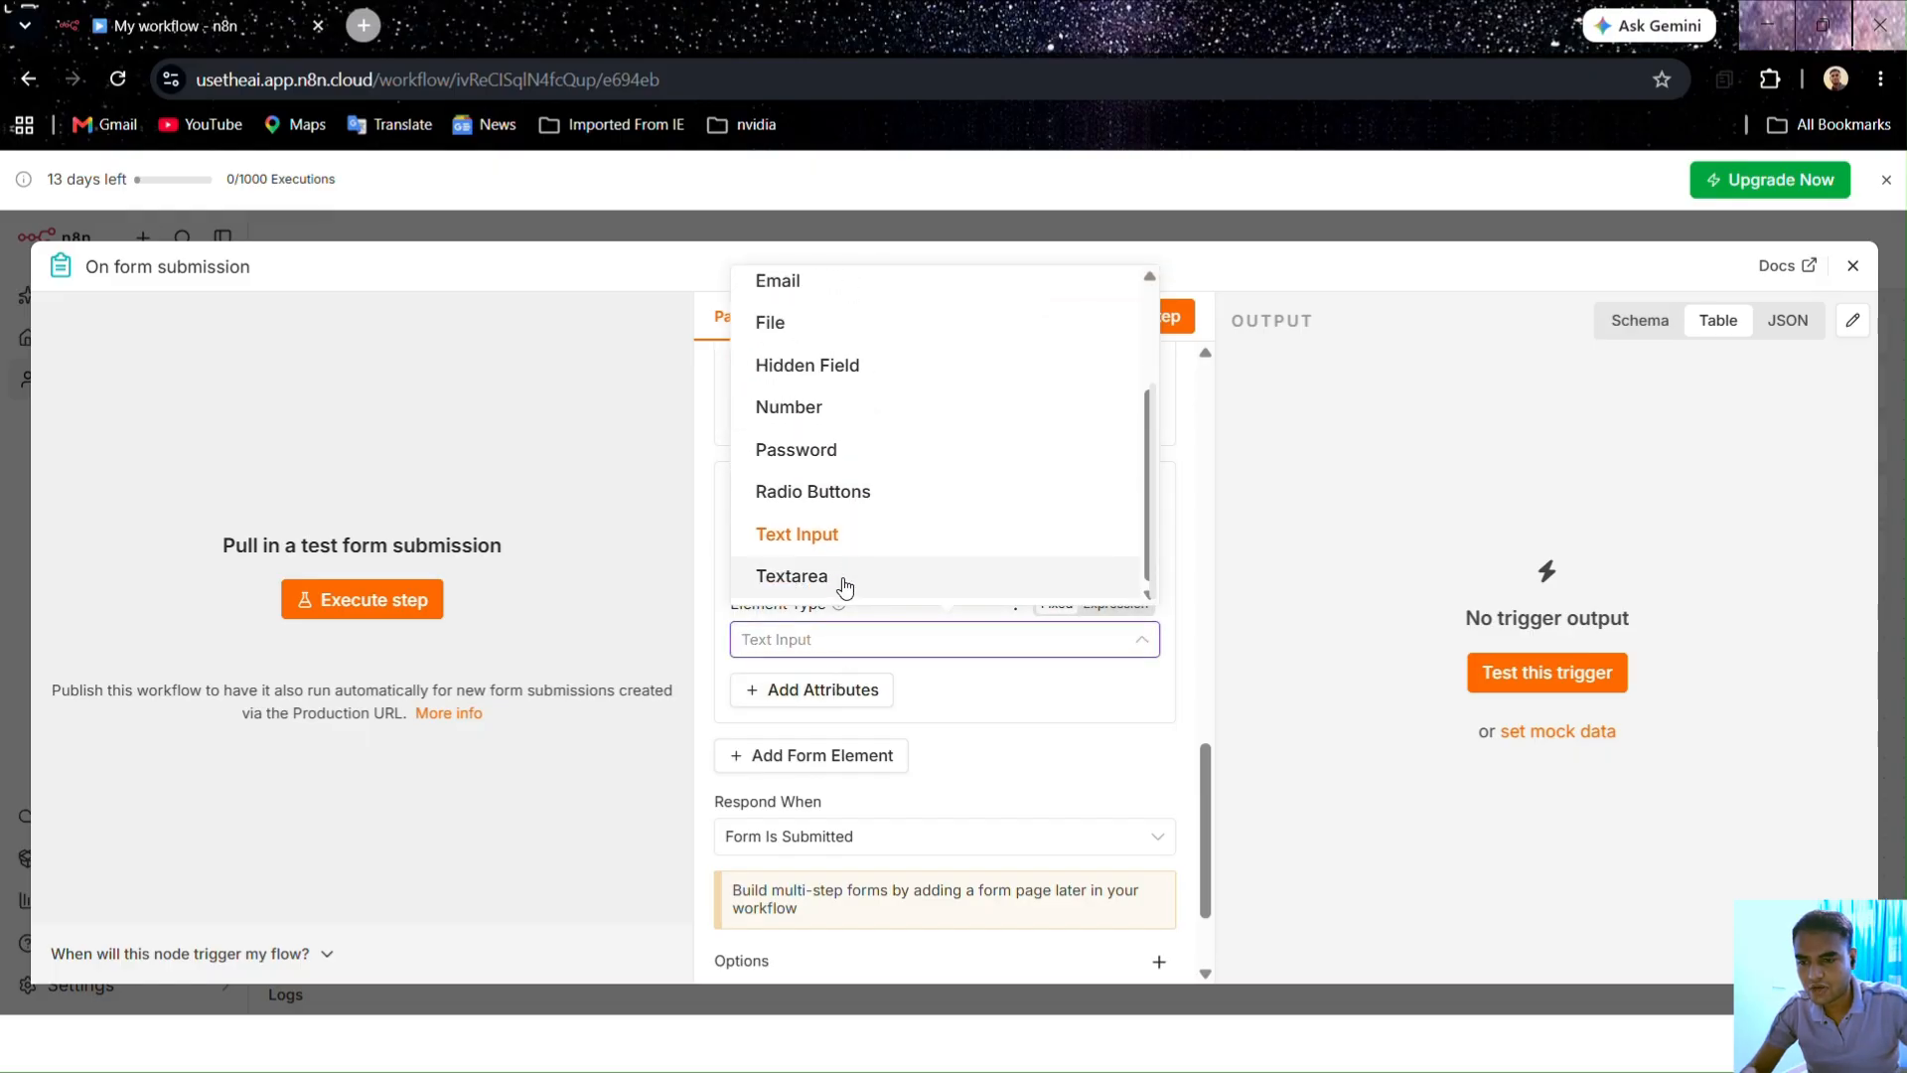
{"action": "left_click", "coordinate": [844, 580]}
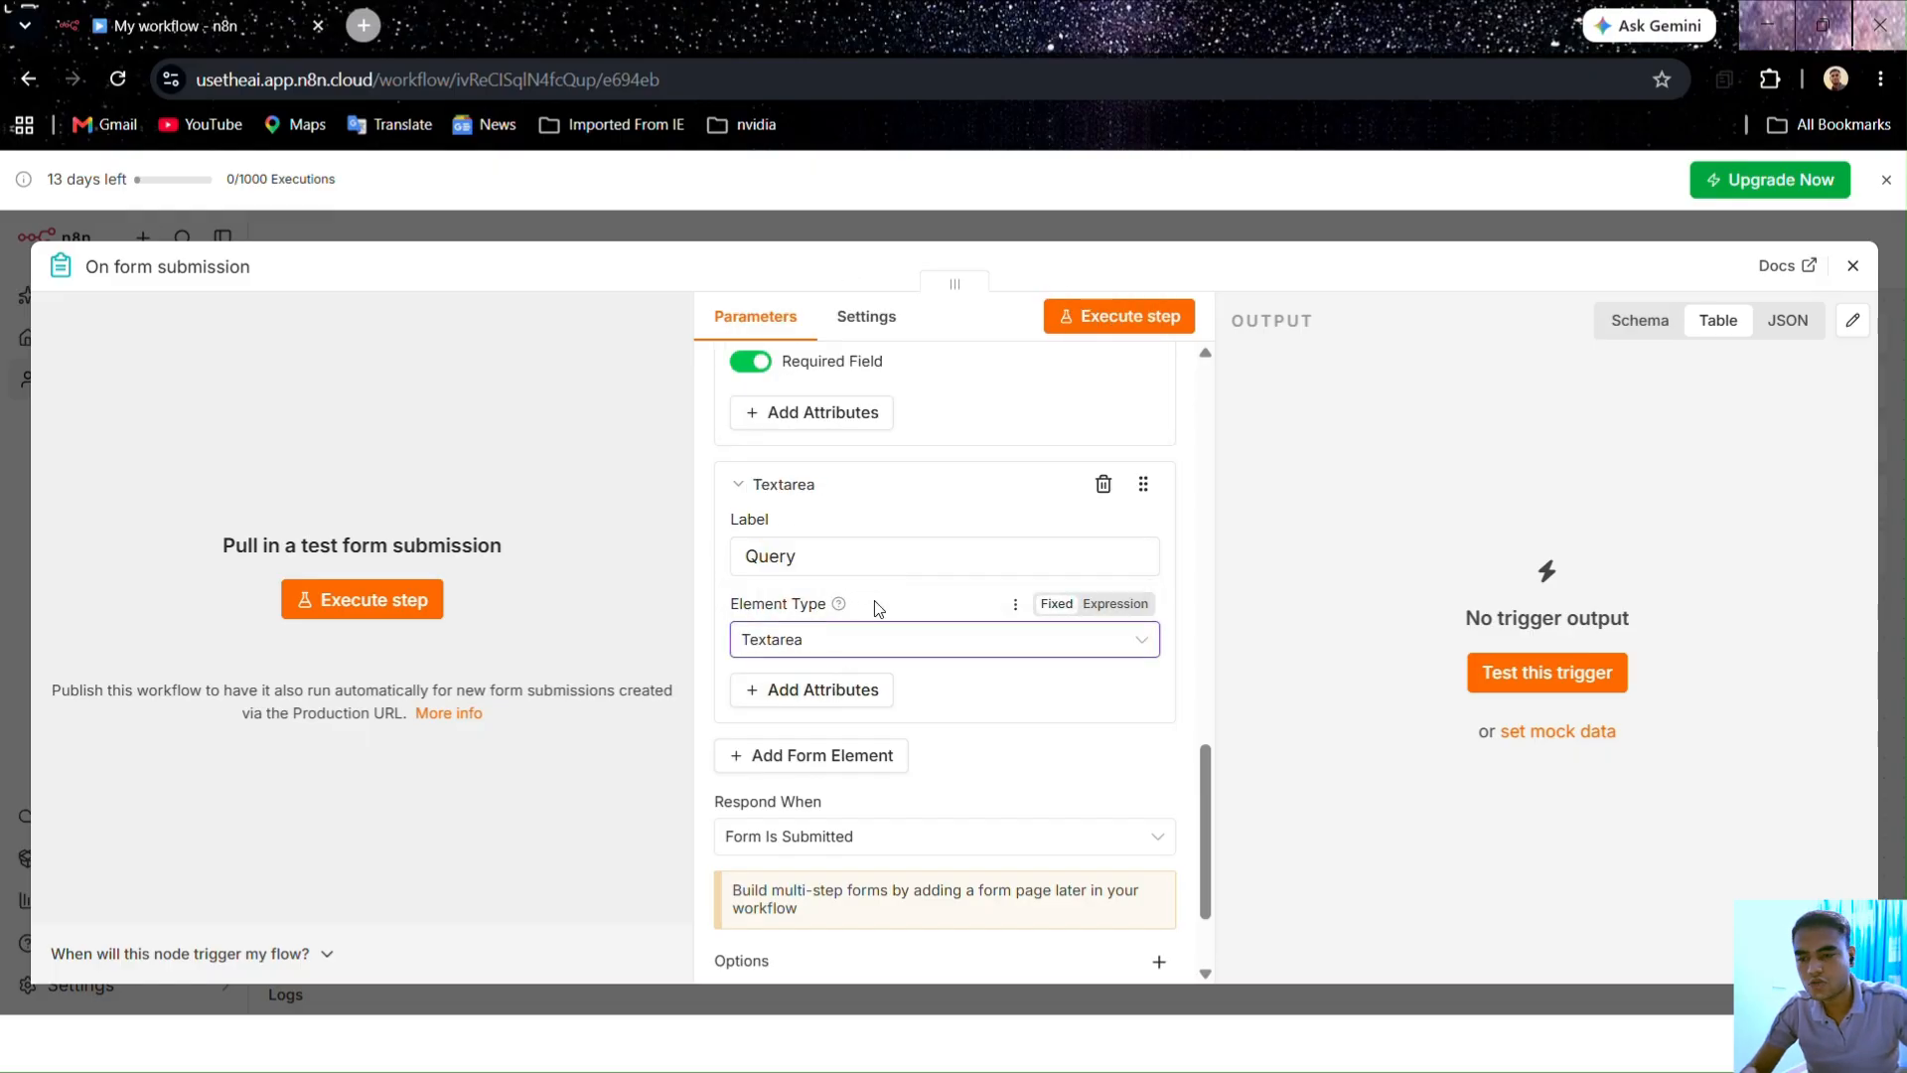
Step: Give the Query field a Required Field attribute and switch it on
{"action": "scroll", "coordinate": [878, 608], "scroll_direction": "down", "scroll_amount": 1}
{"action": "left_click", "coordinate": [827, 566]}
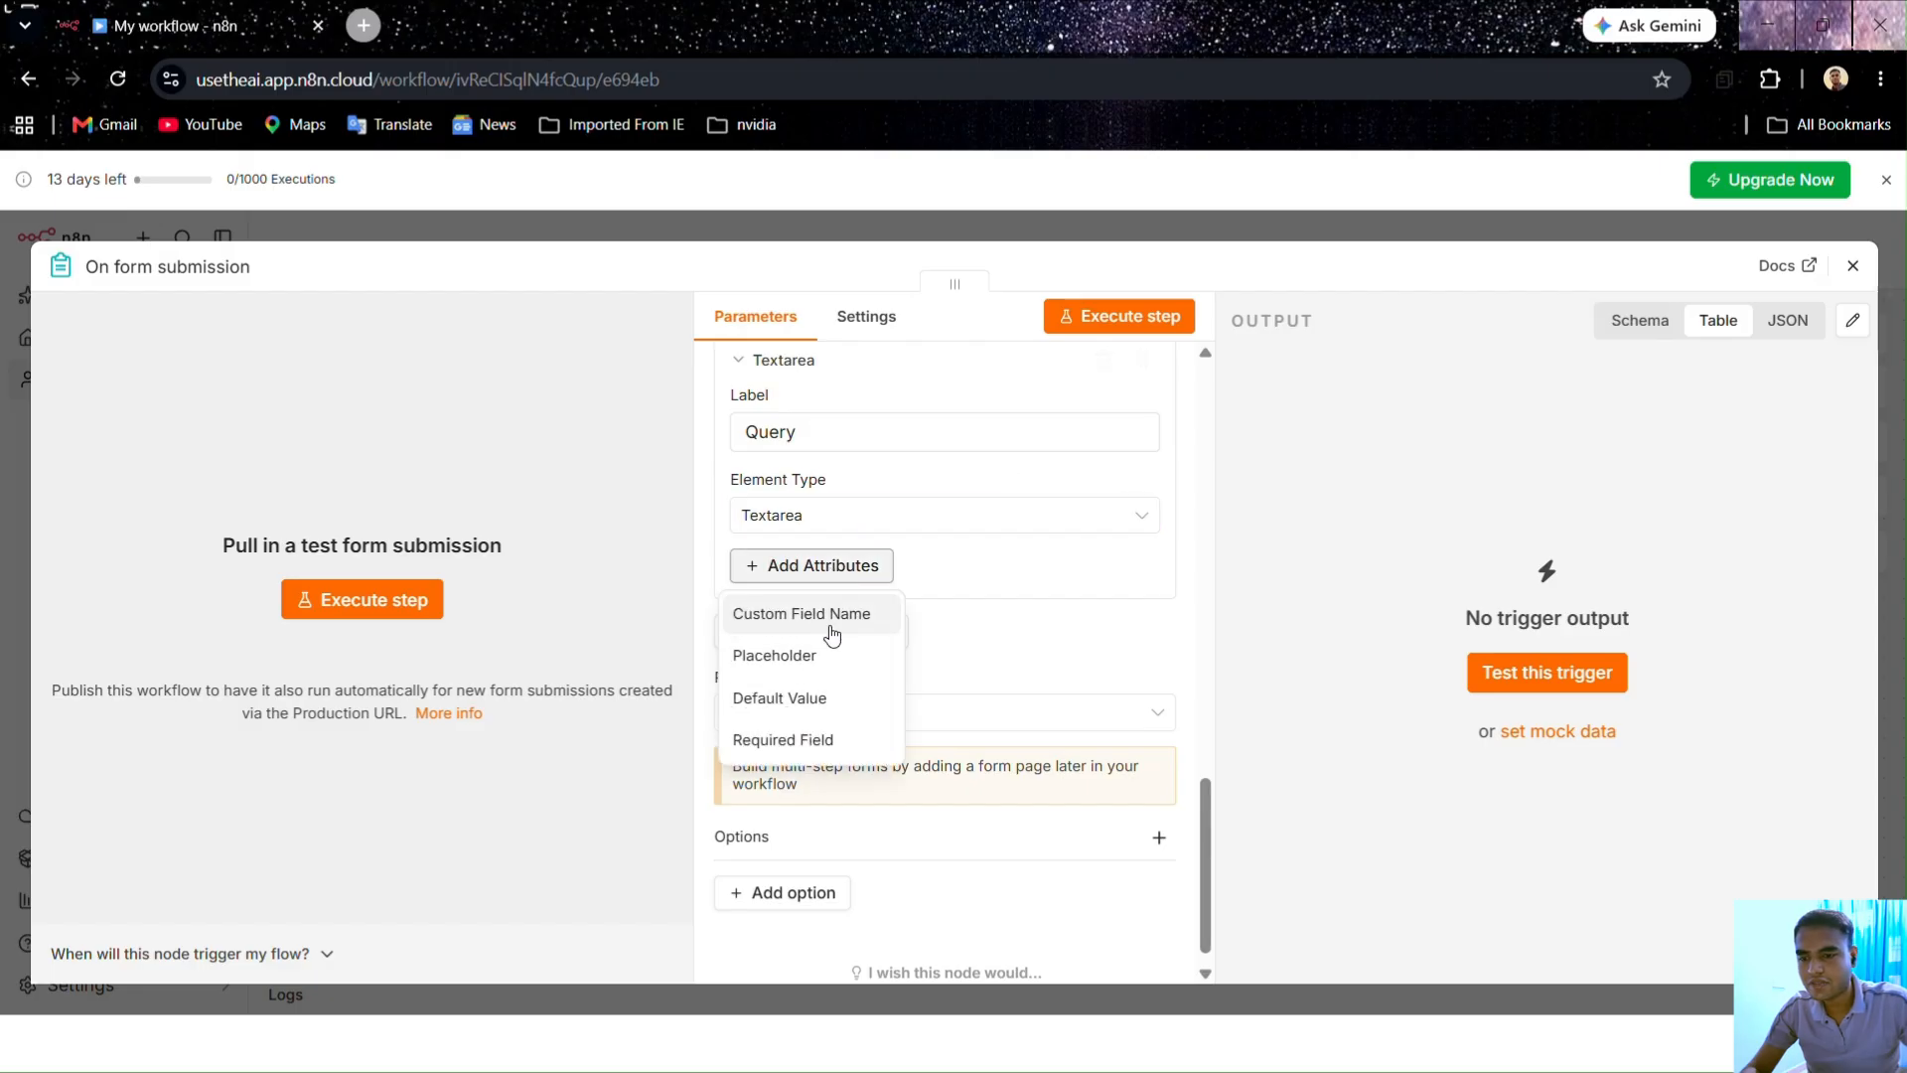
{"action": "left_click", "coordinate": [810, 740]}
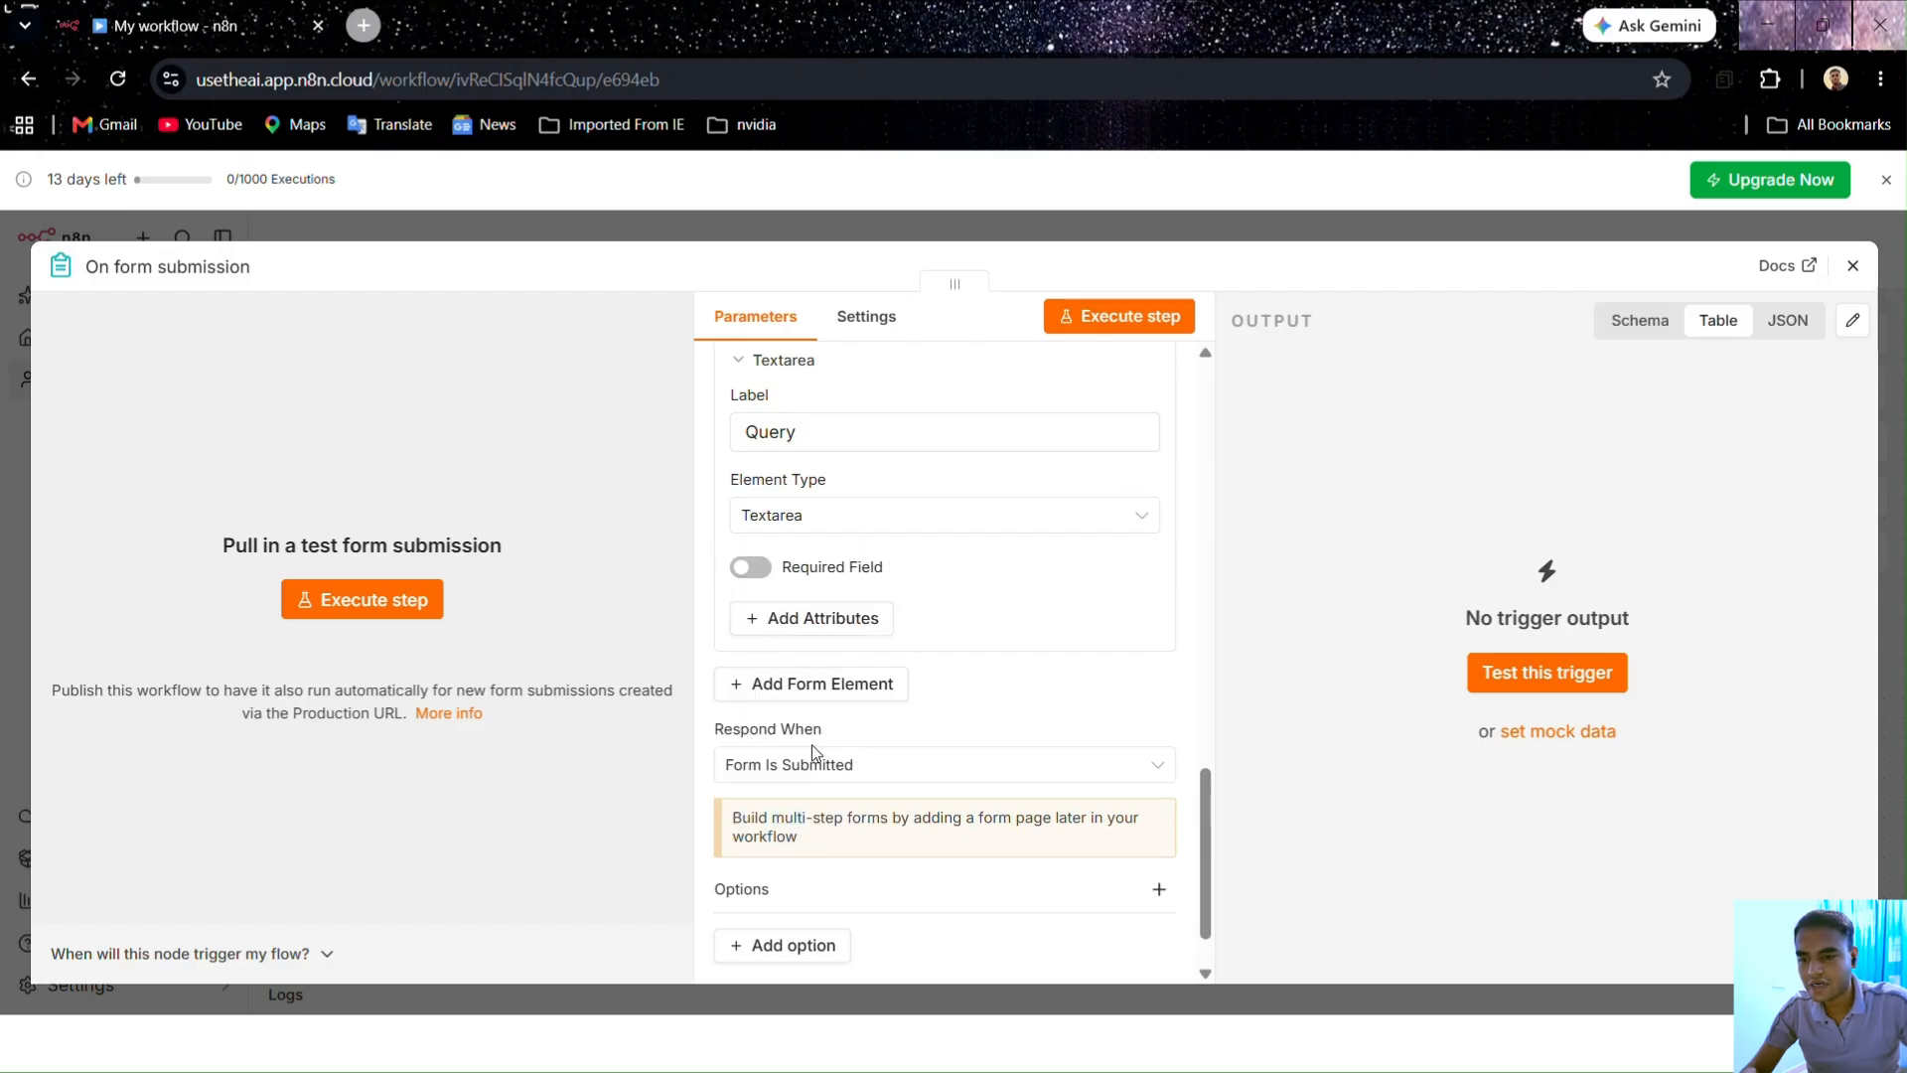
{"action": "left_click", "coordinate": [748, 568]}
{"action": "scroll", "coordinate": [914, 601], "scroll_direction": "down", "scroll_amount": 1}
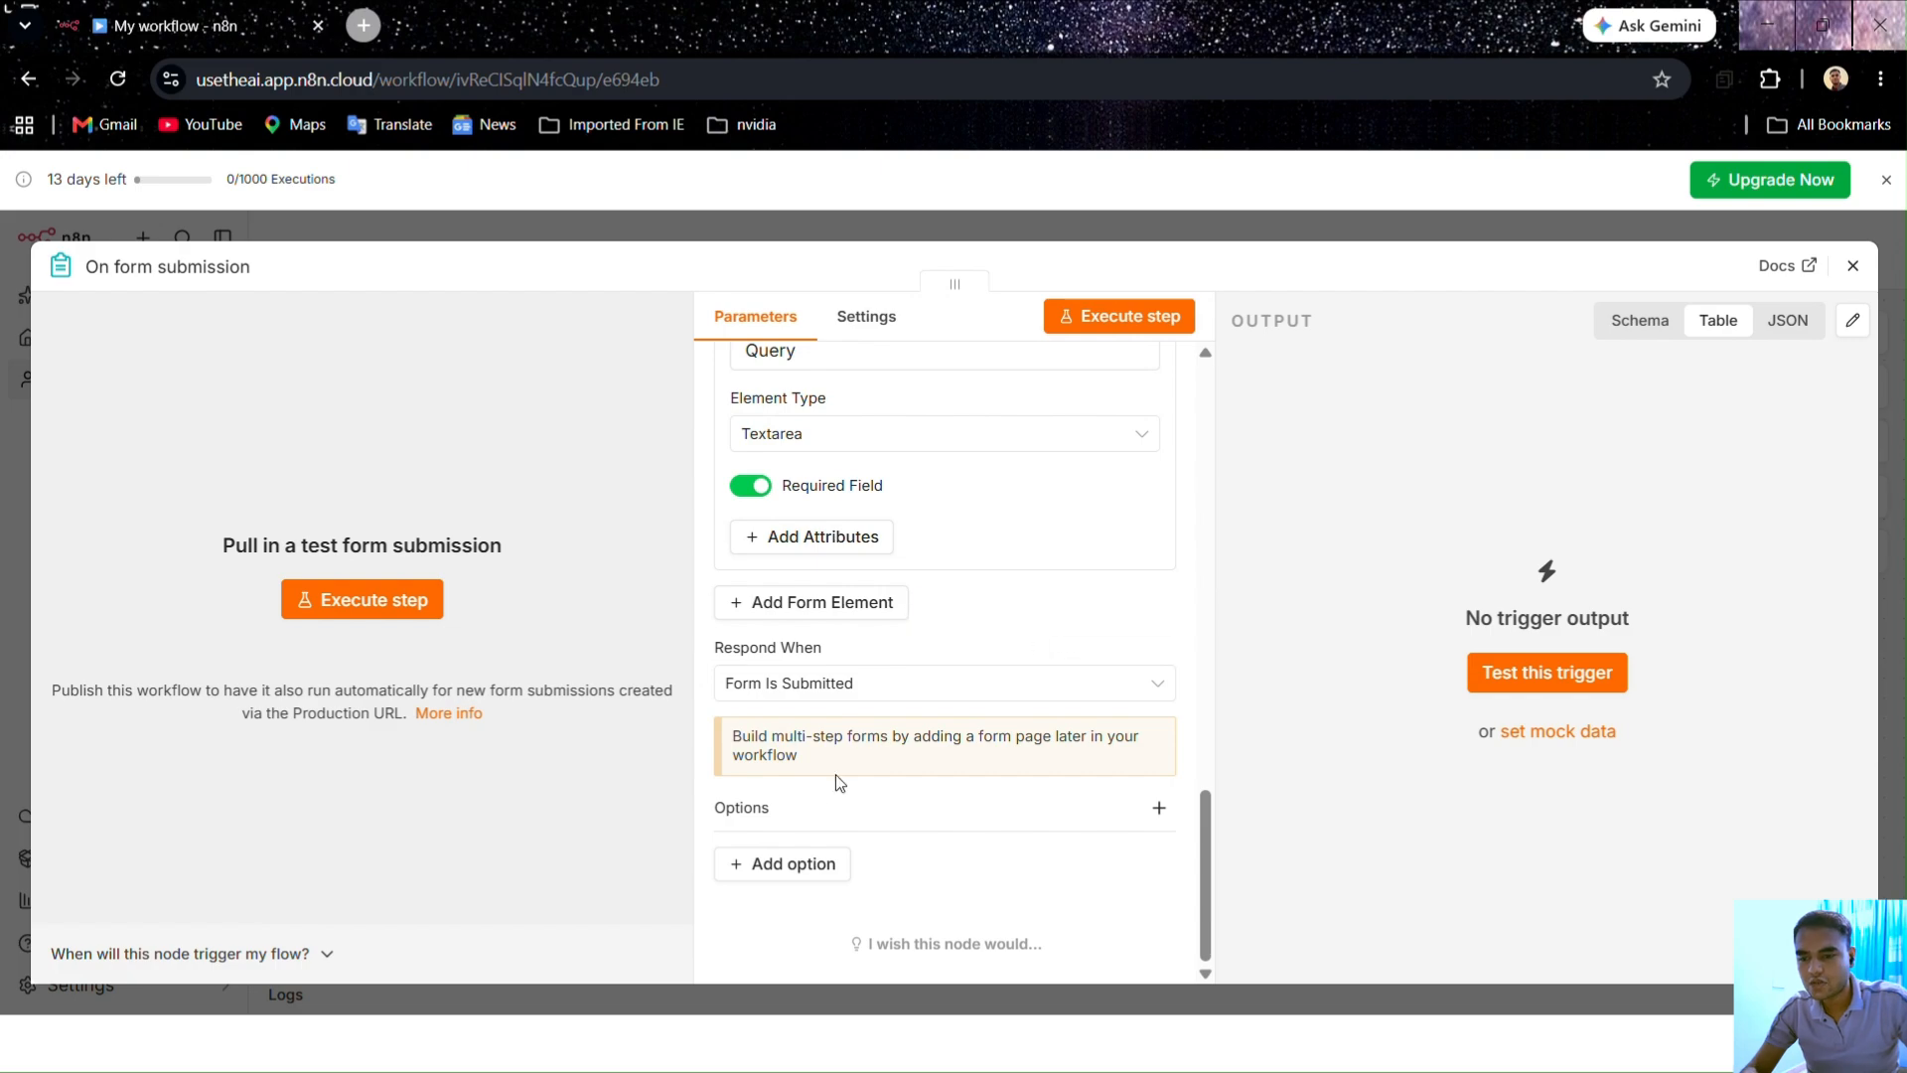
{"action": "scroll", "coordinate": [906, 625], "scroll_direction": "up", "scroll_amount": 5}
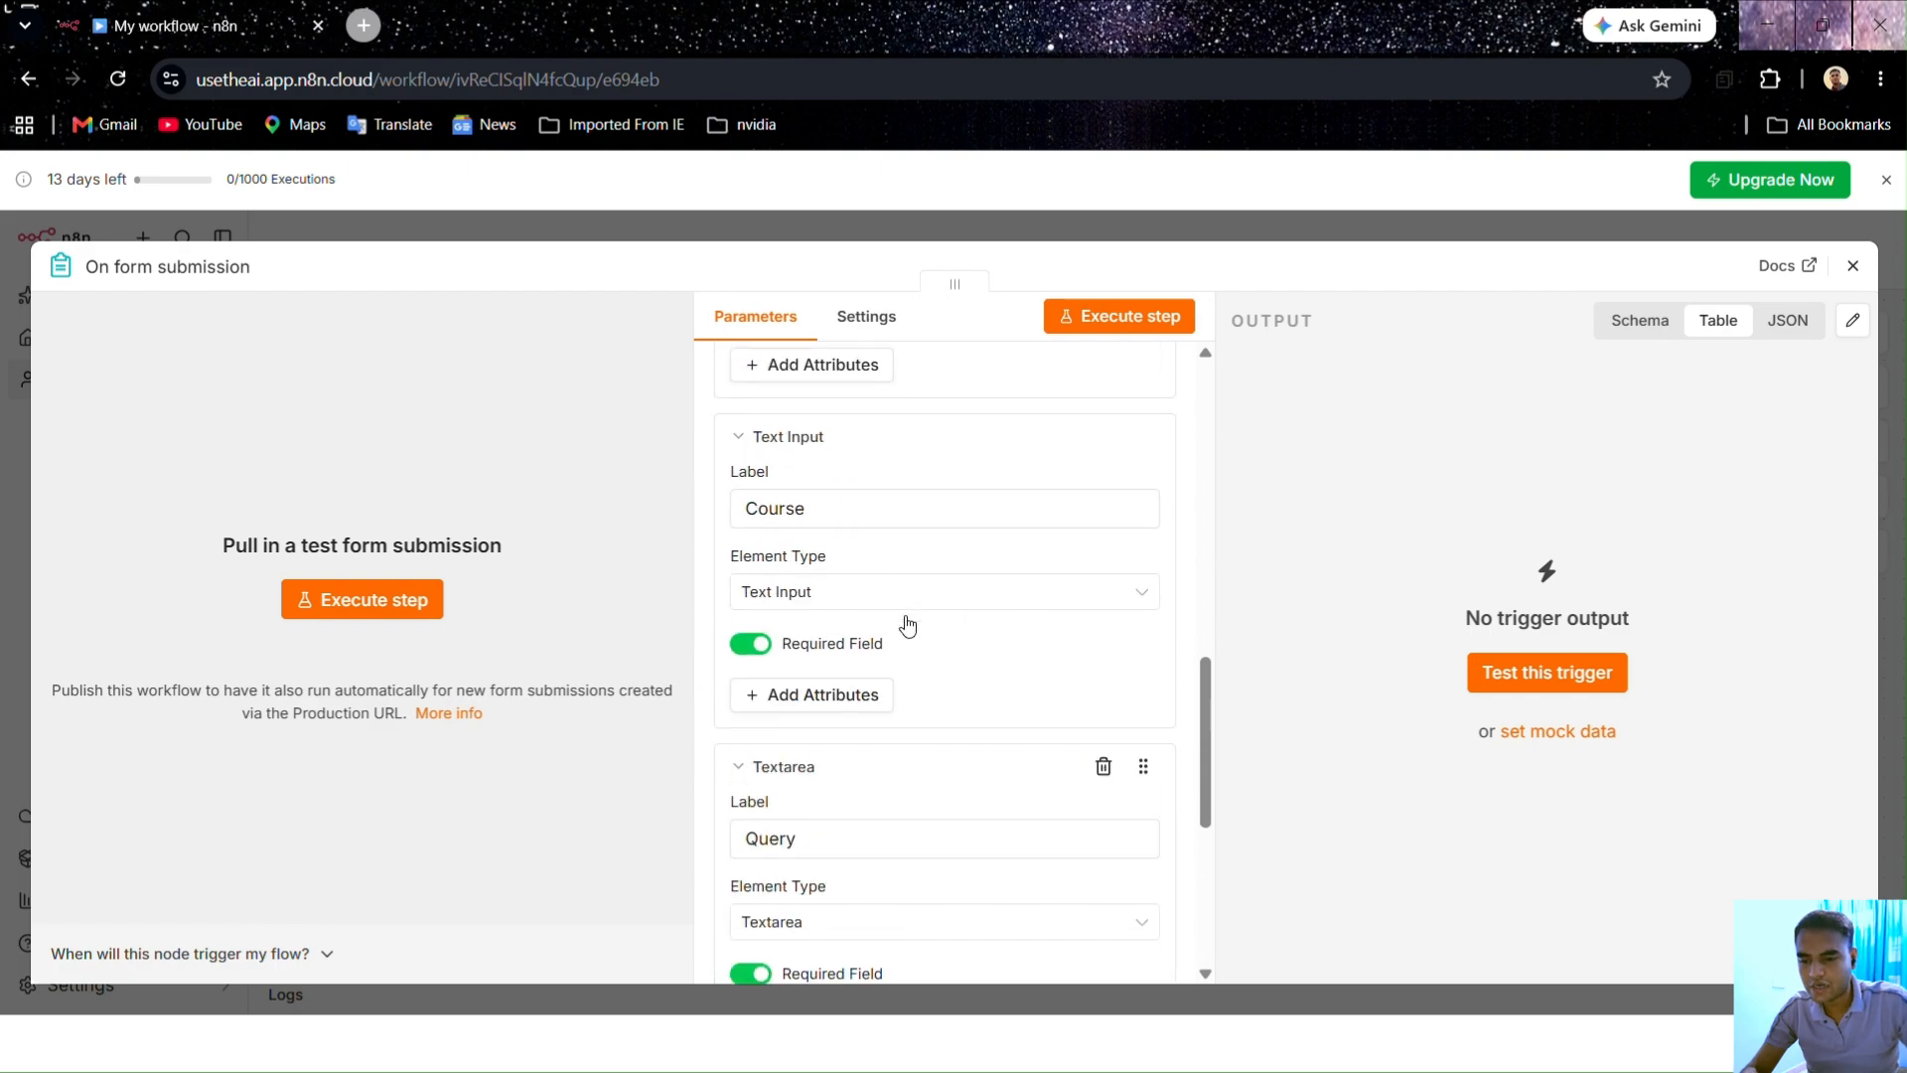
{"action": "scroll", "coordinate": [906, 624], "scroll_direction": "up", "scroll_amount": 10}
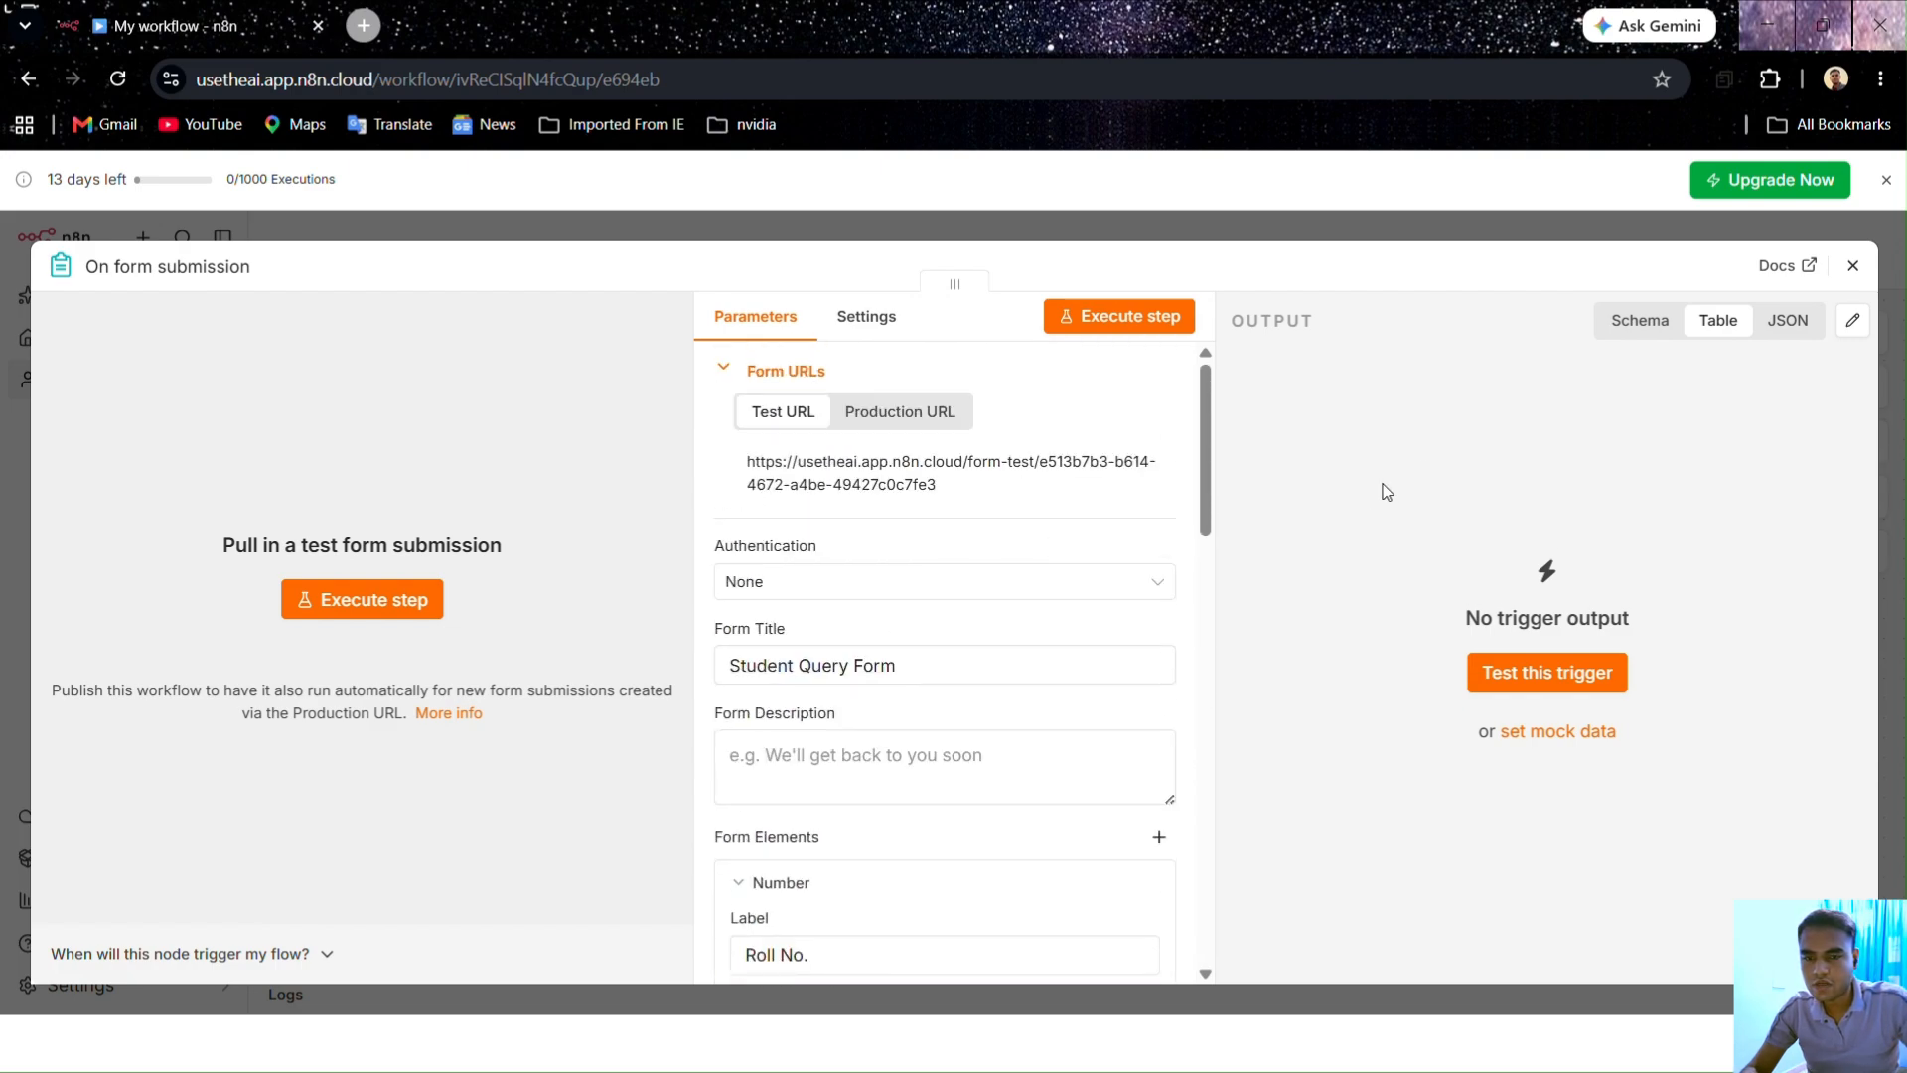
Step: Close the trigger settings and execute the workflow, opening the test form at Roll No
{"action": "left_click", "coordinate": [1853, 265]}
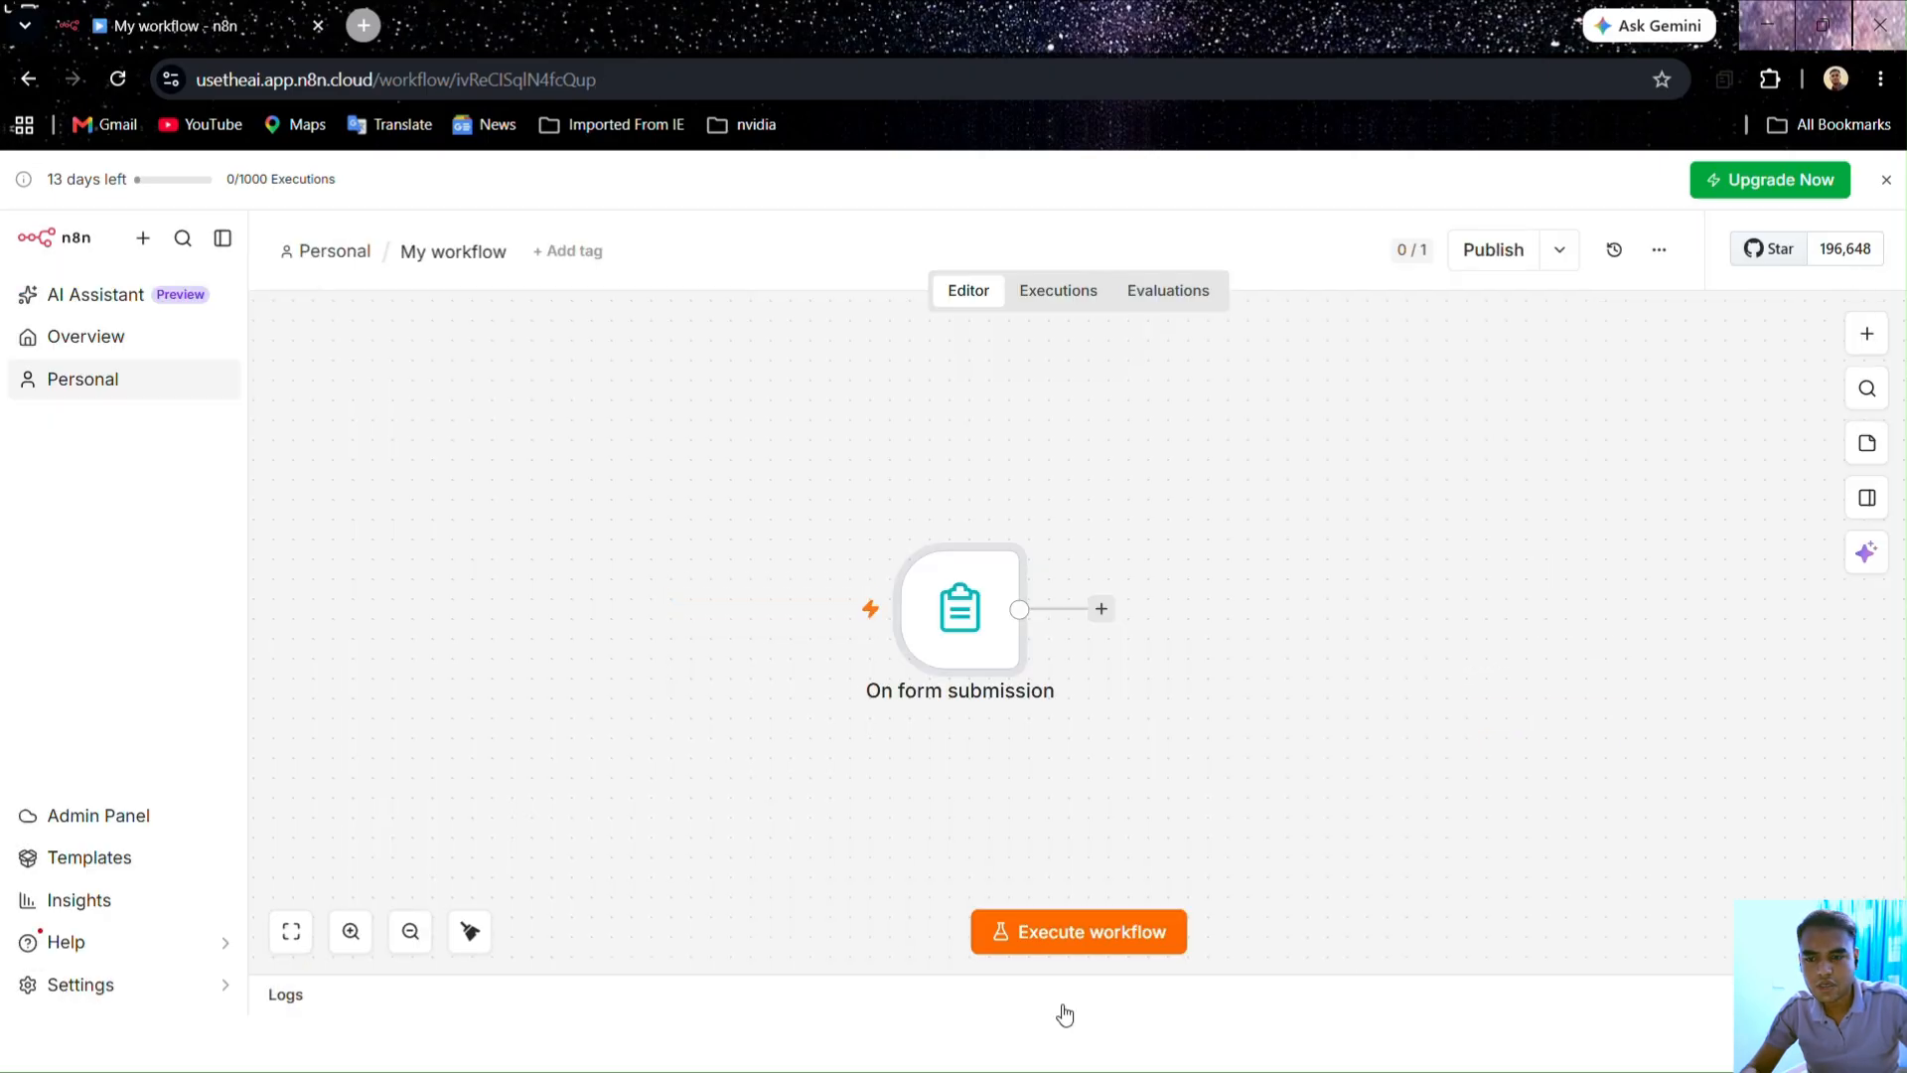
{"action": "left_click", "coordinate": [1100, 948]}
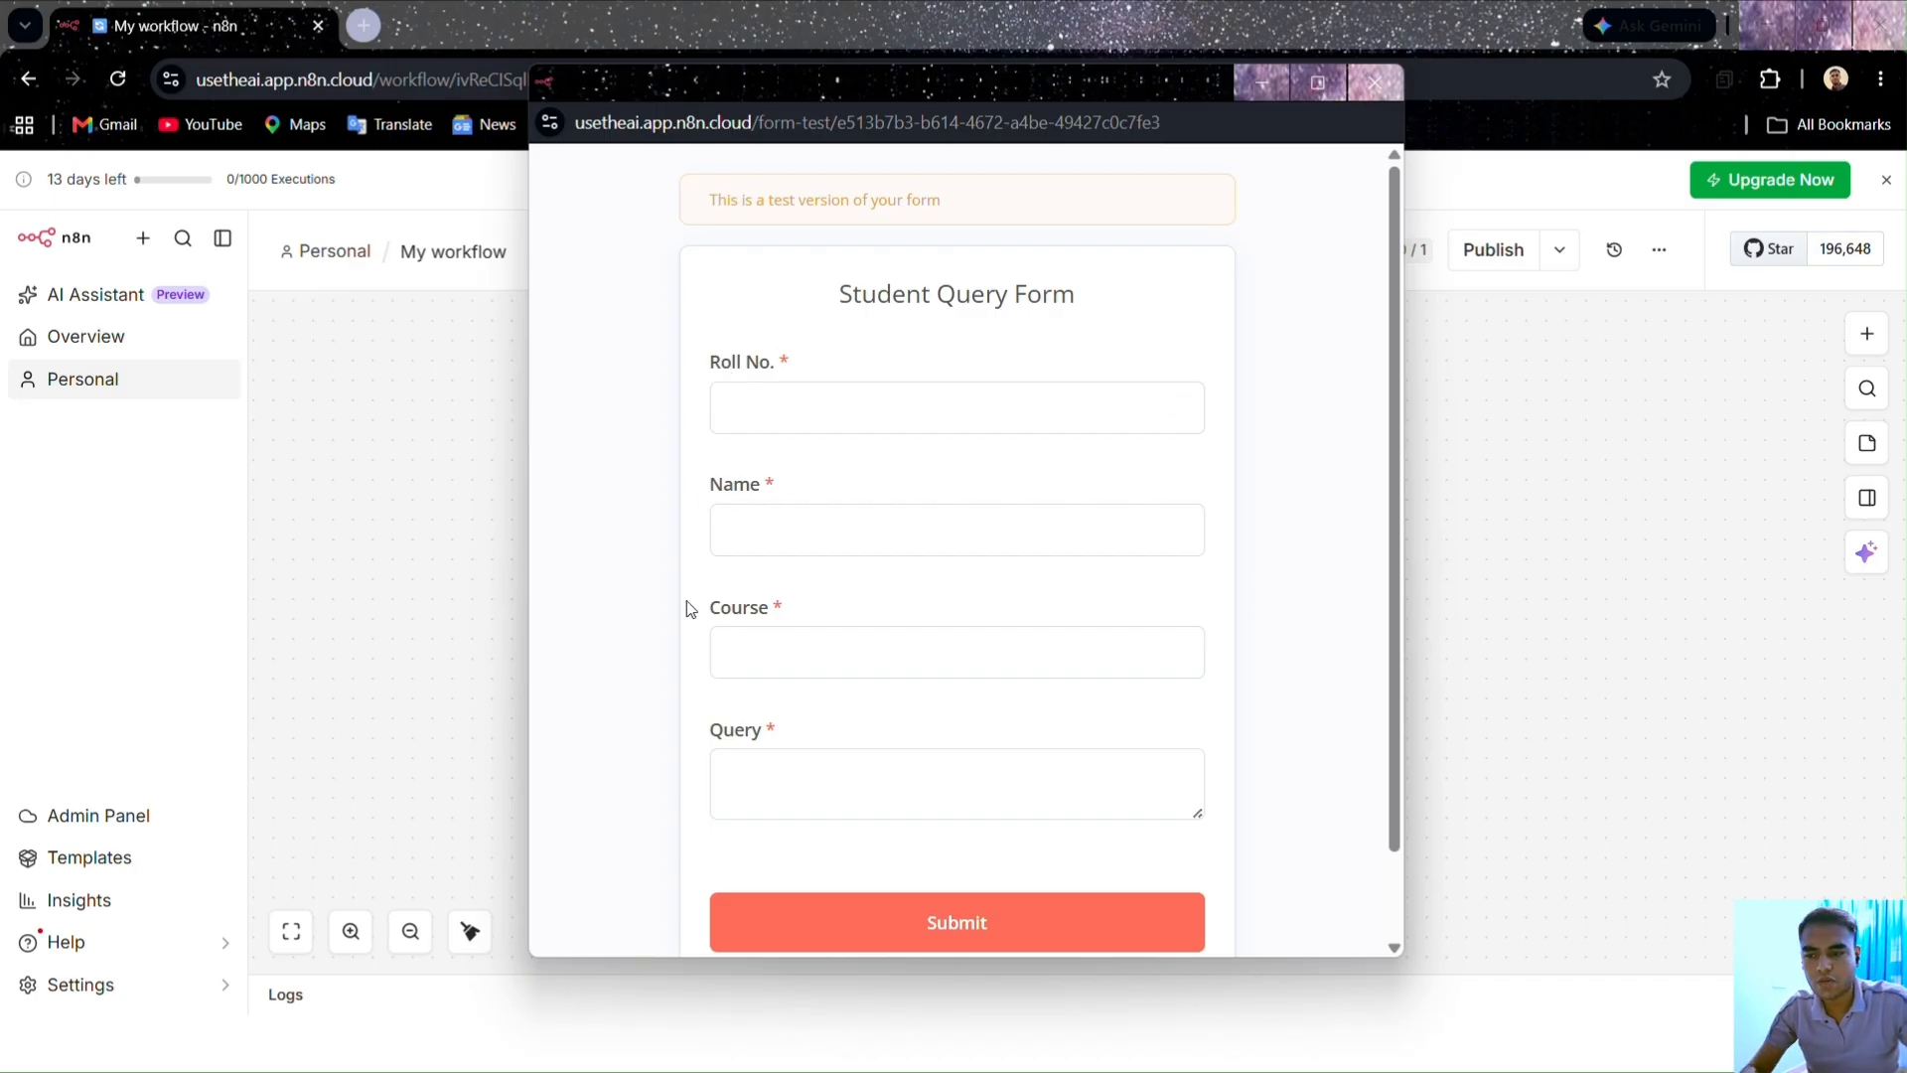
{"action": "scroll", "coordinate": [832, 675], "scroll_direction": "down", "scroll_amount": 1}
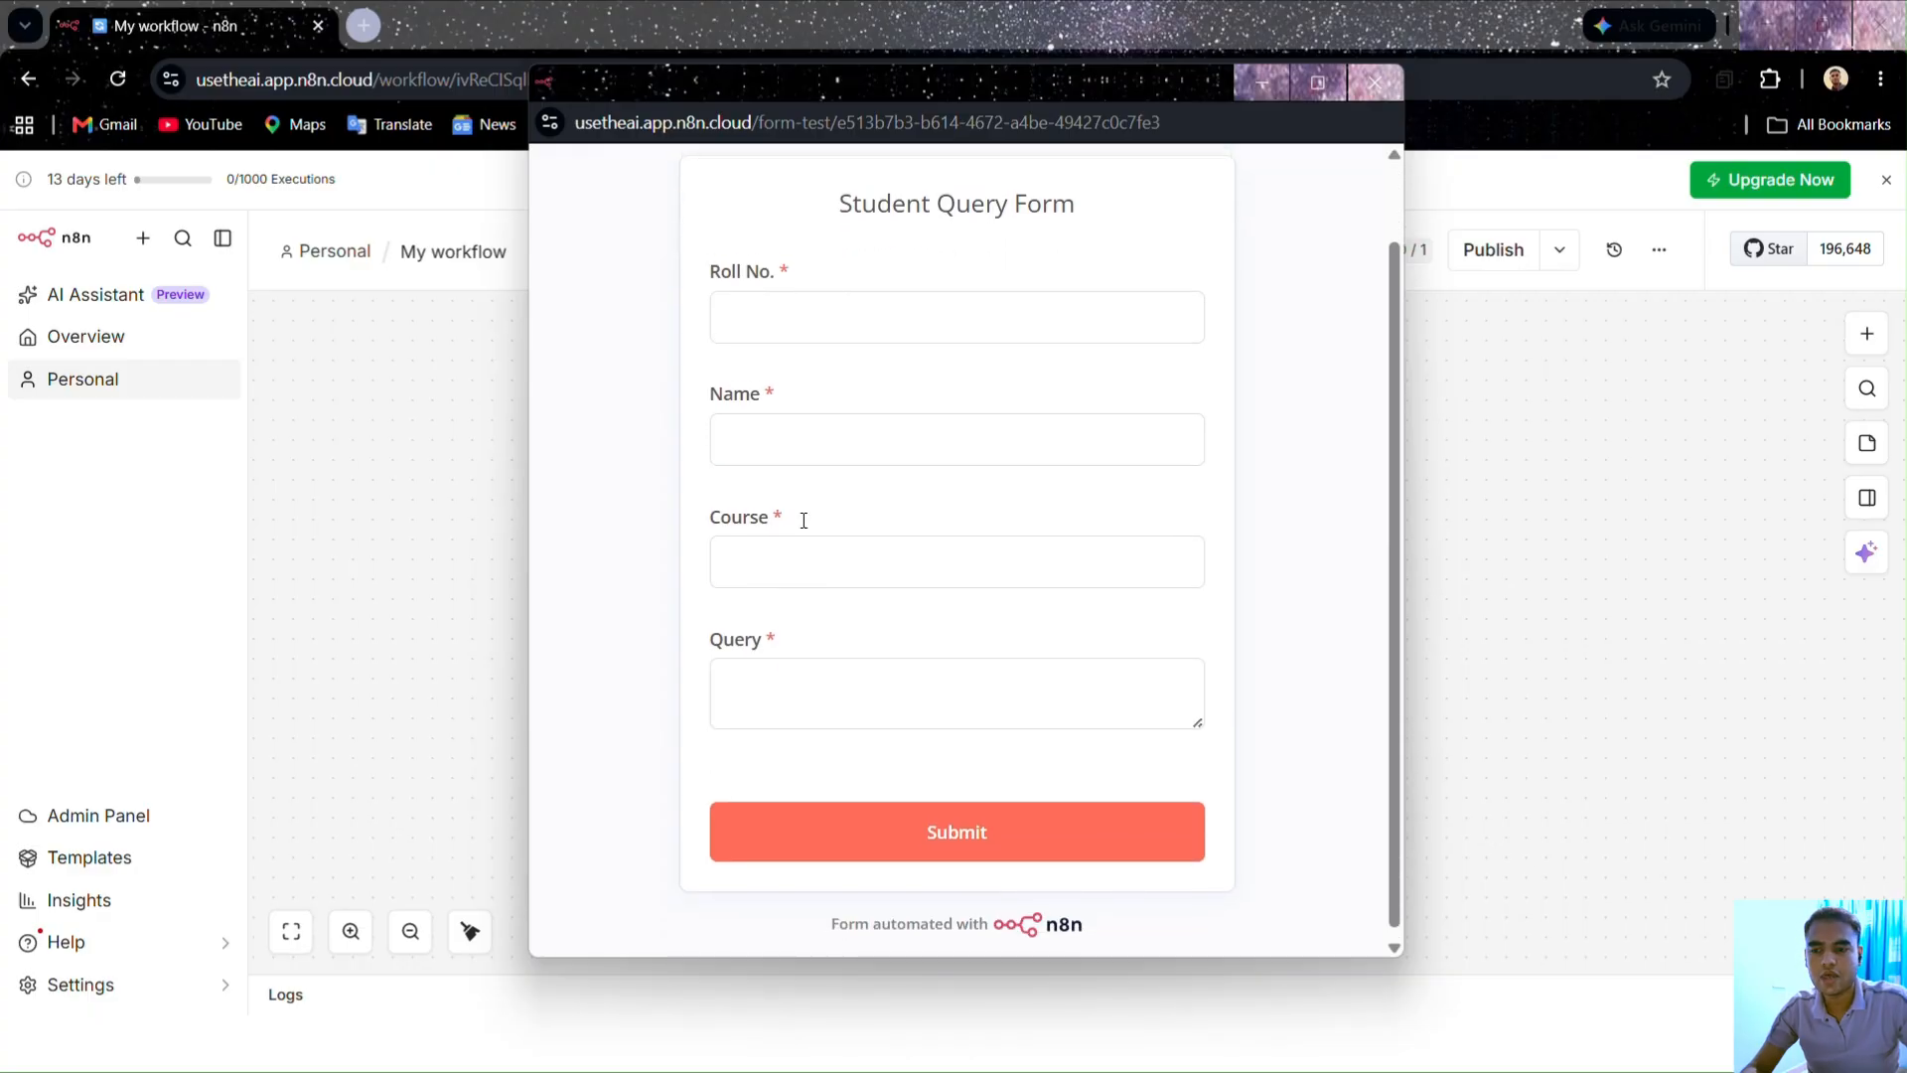
{"action": "left_click", "coordinate": [934, 316]}
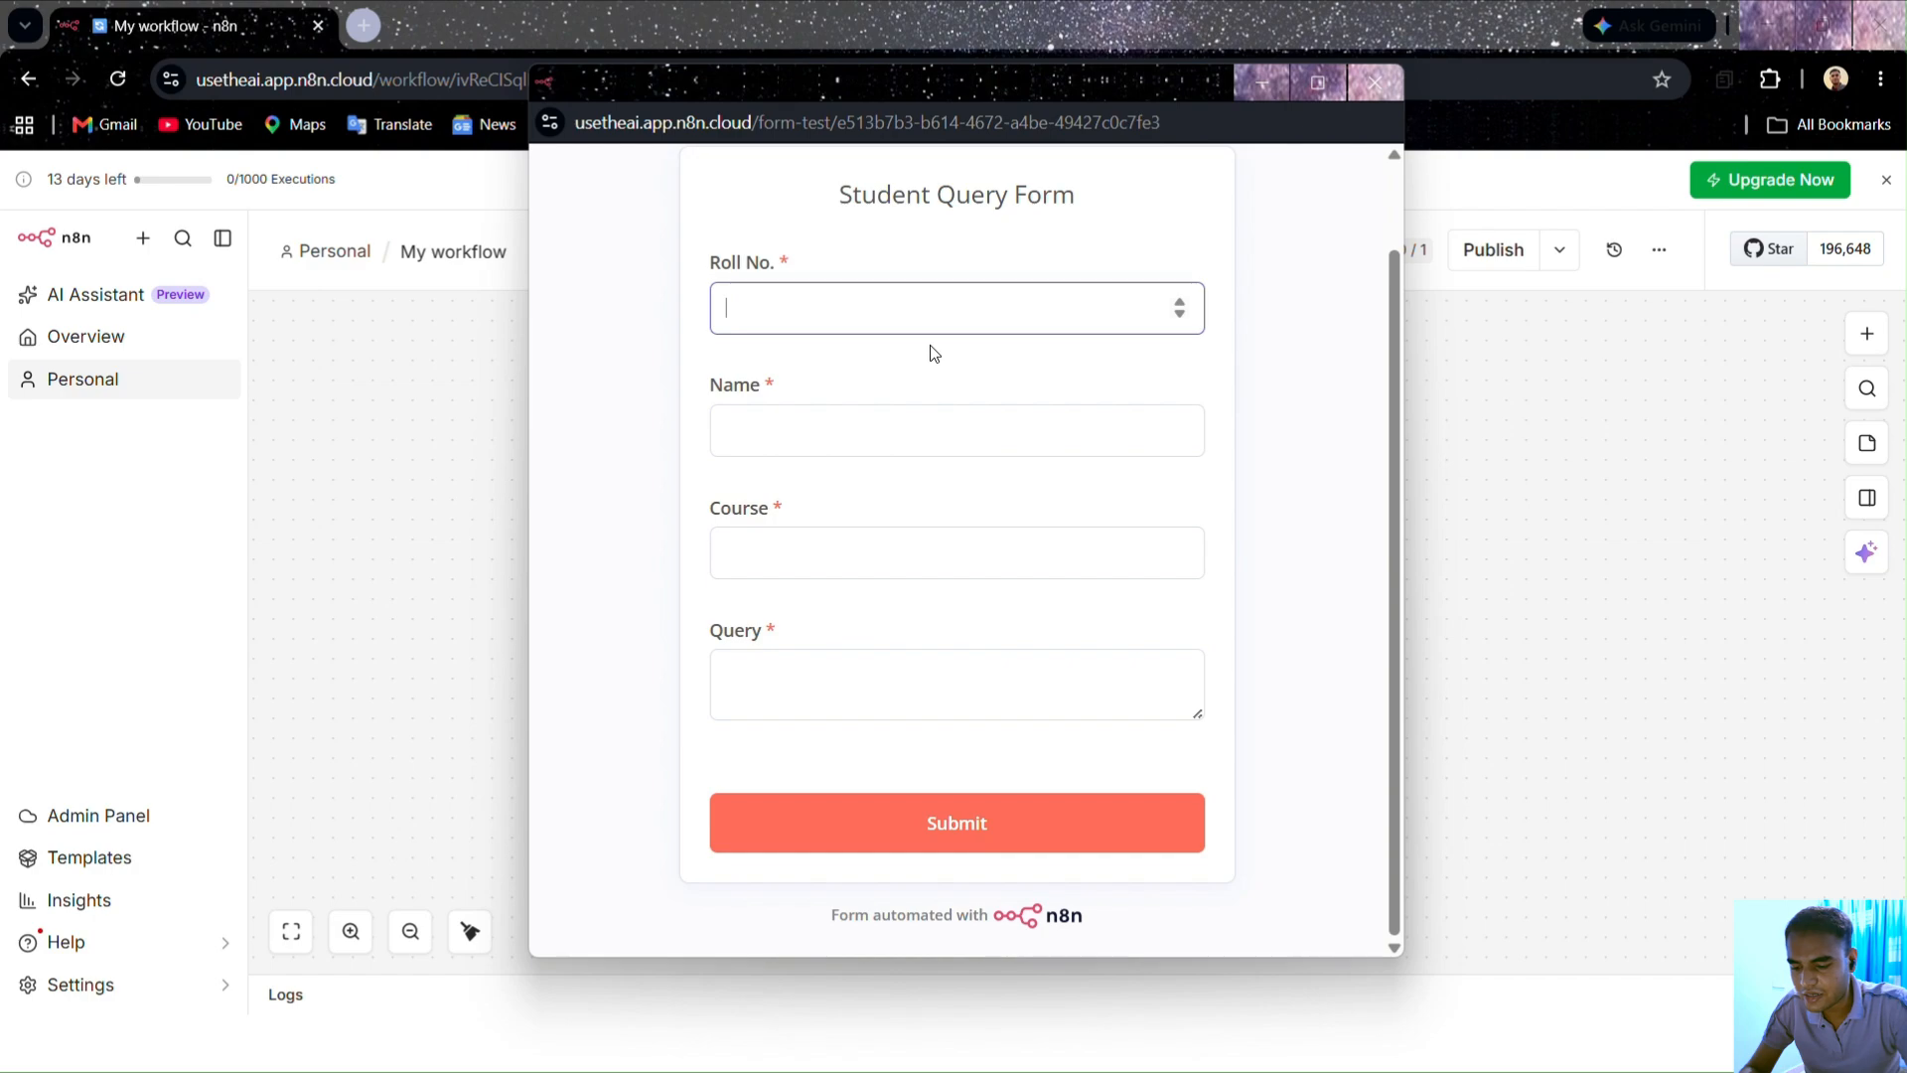
Step: Fill the test form: Roll No. 123434, the student's name, course B.Tech, and a projects-improvement query
{"action": "type", "text": "12343"}
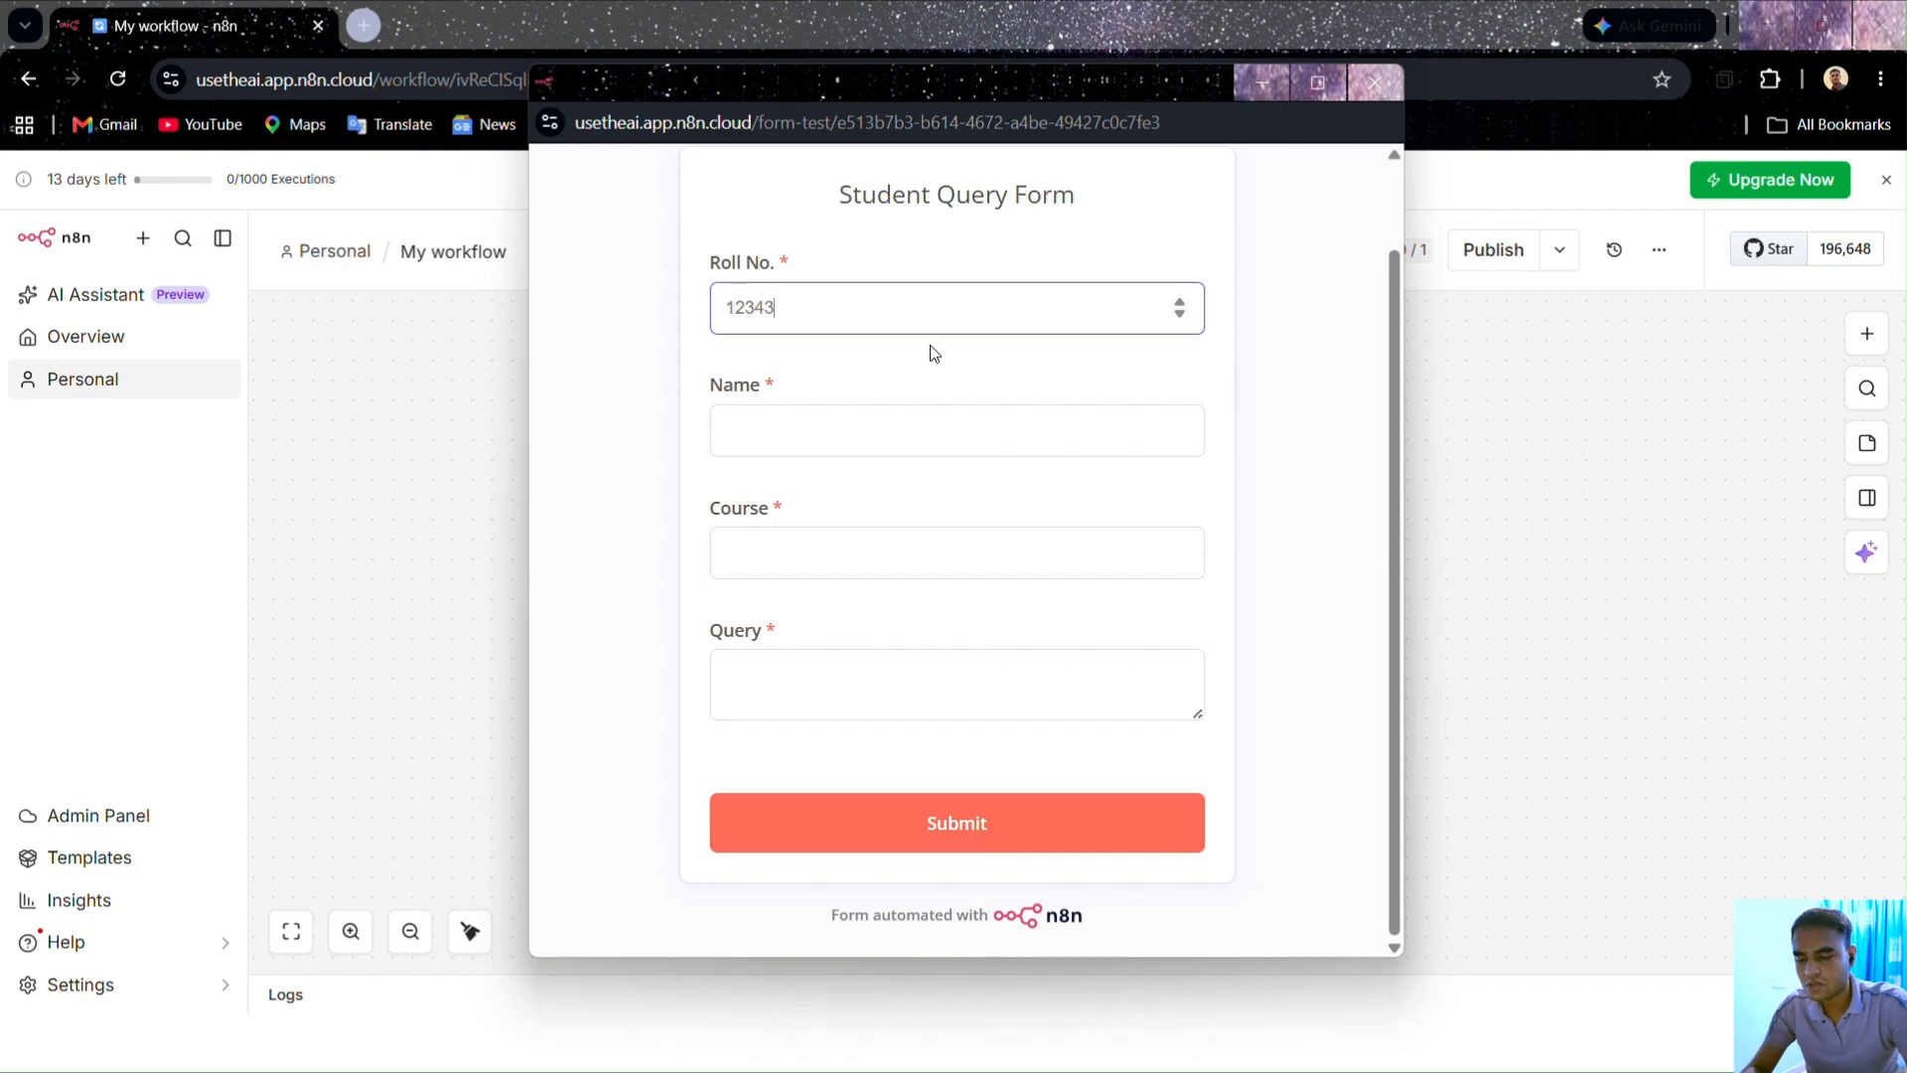
{"action": "type", "text": "4"}
{"action": "left_click", "coordinate": [884, 427]}
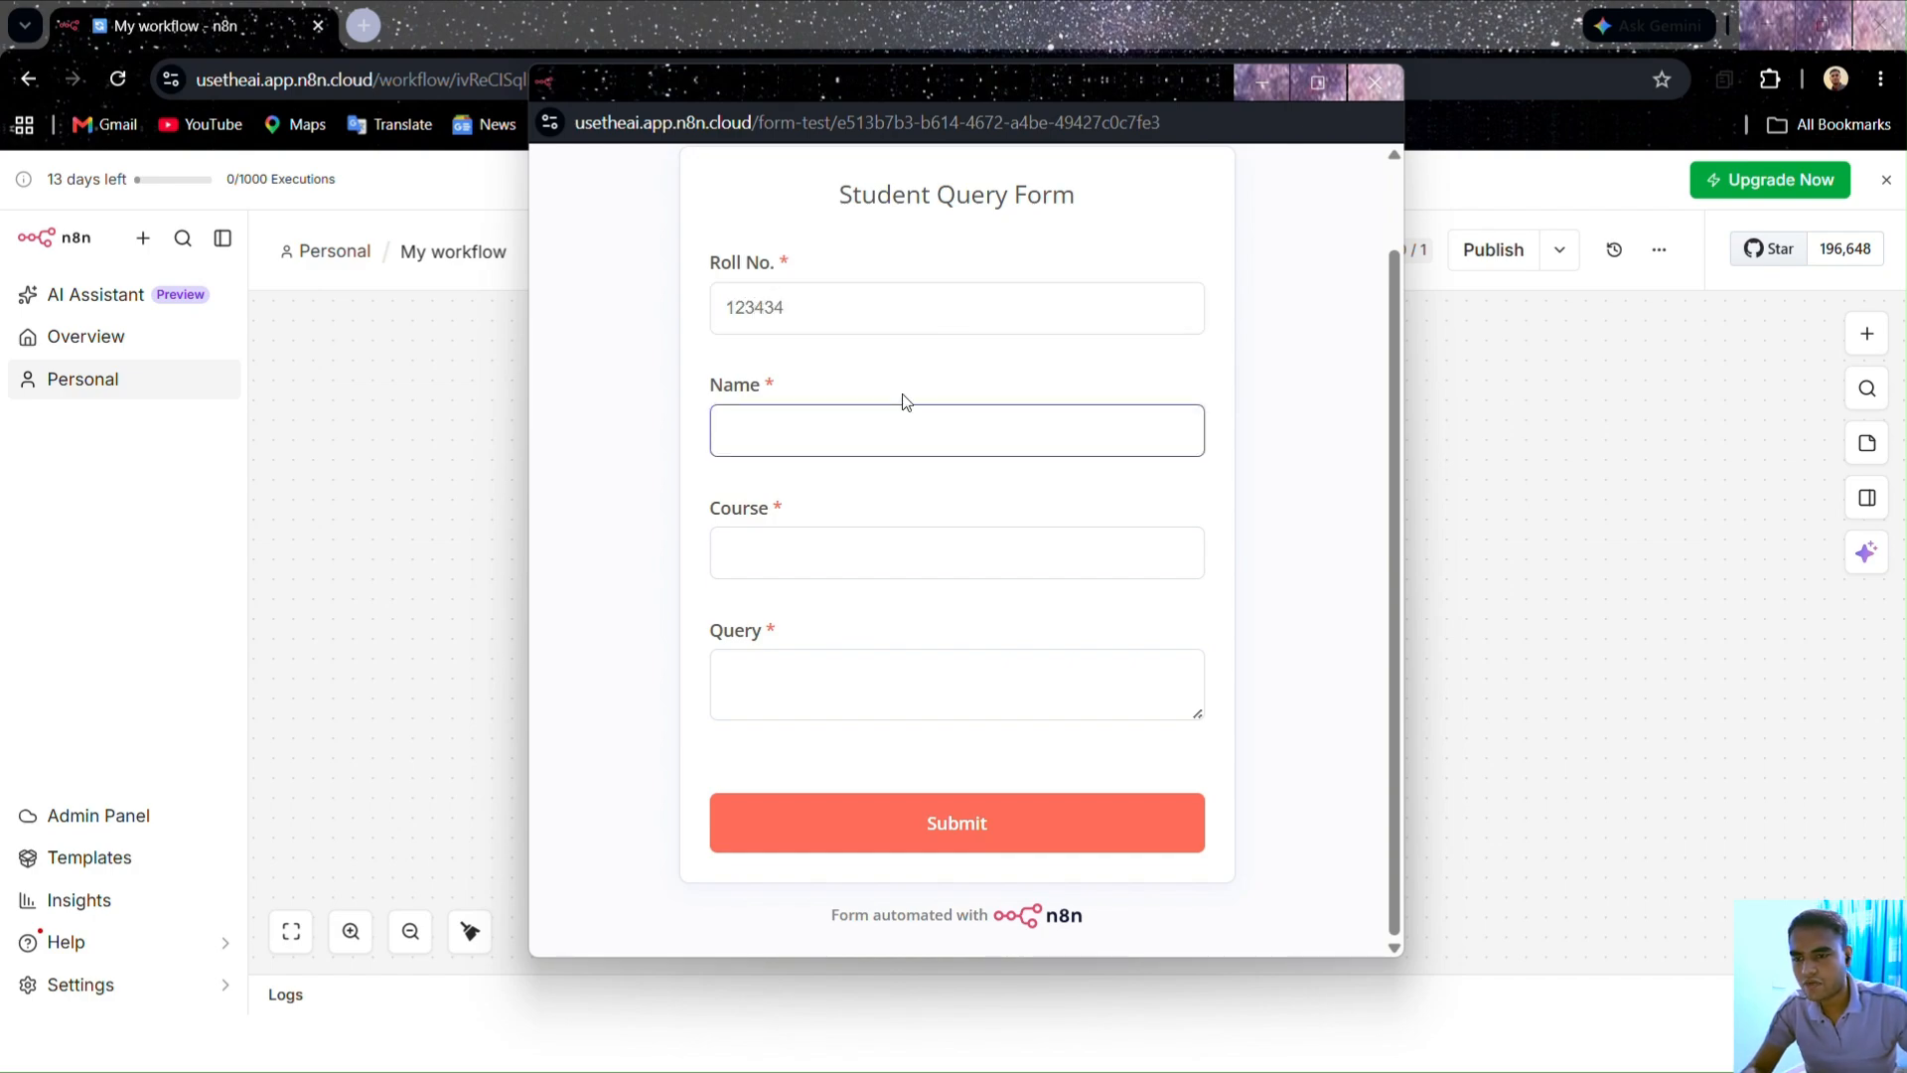
{"action": "type", "text": "Pratyush"}
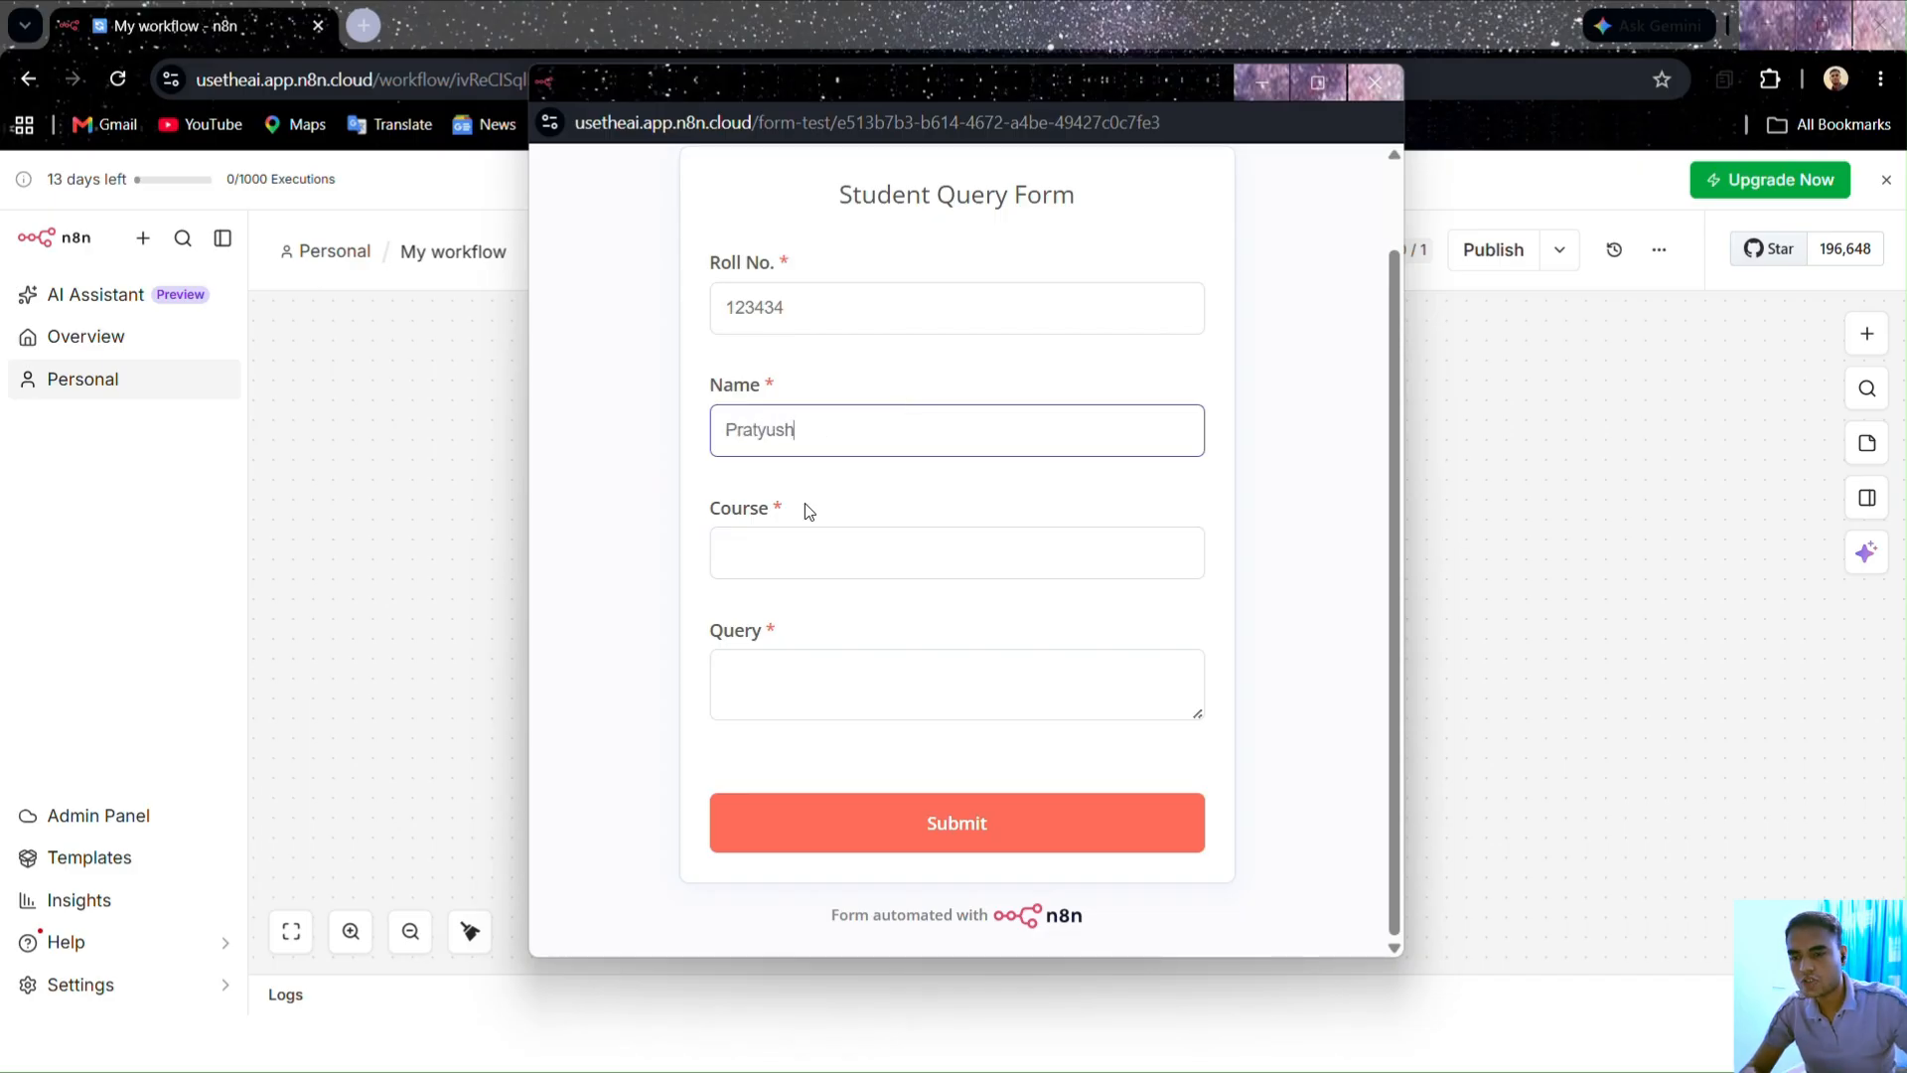
{"action": "left_click", "coordinate": [832, 530]}
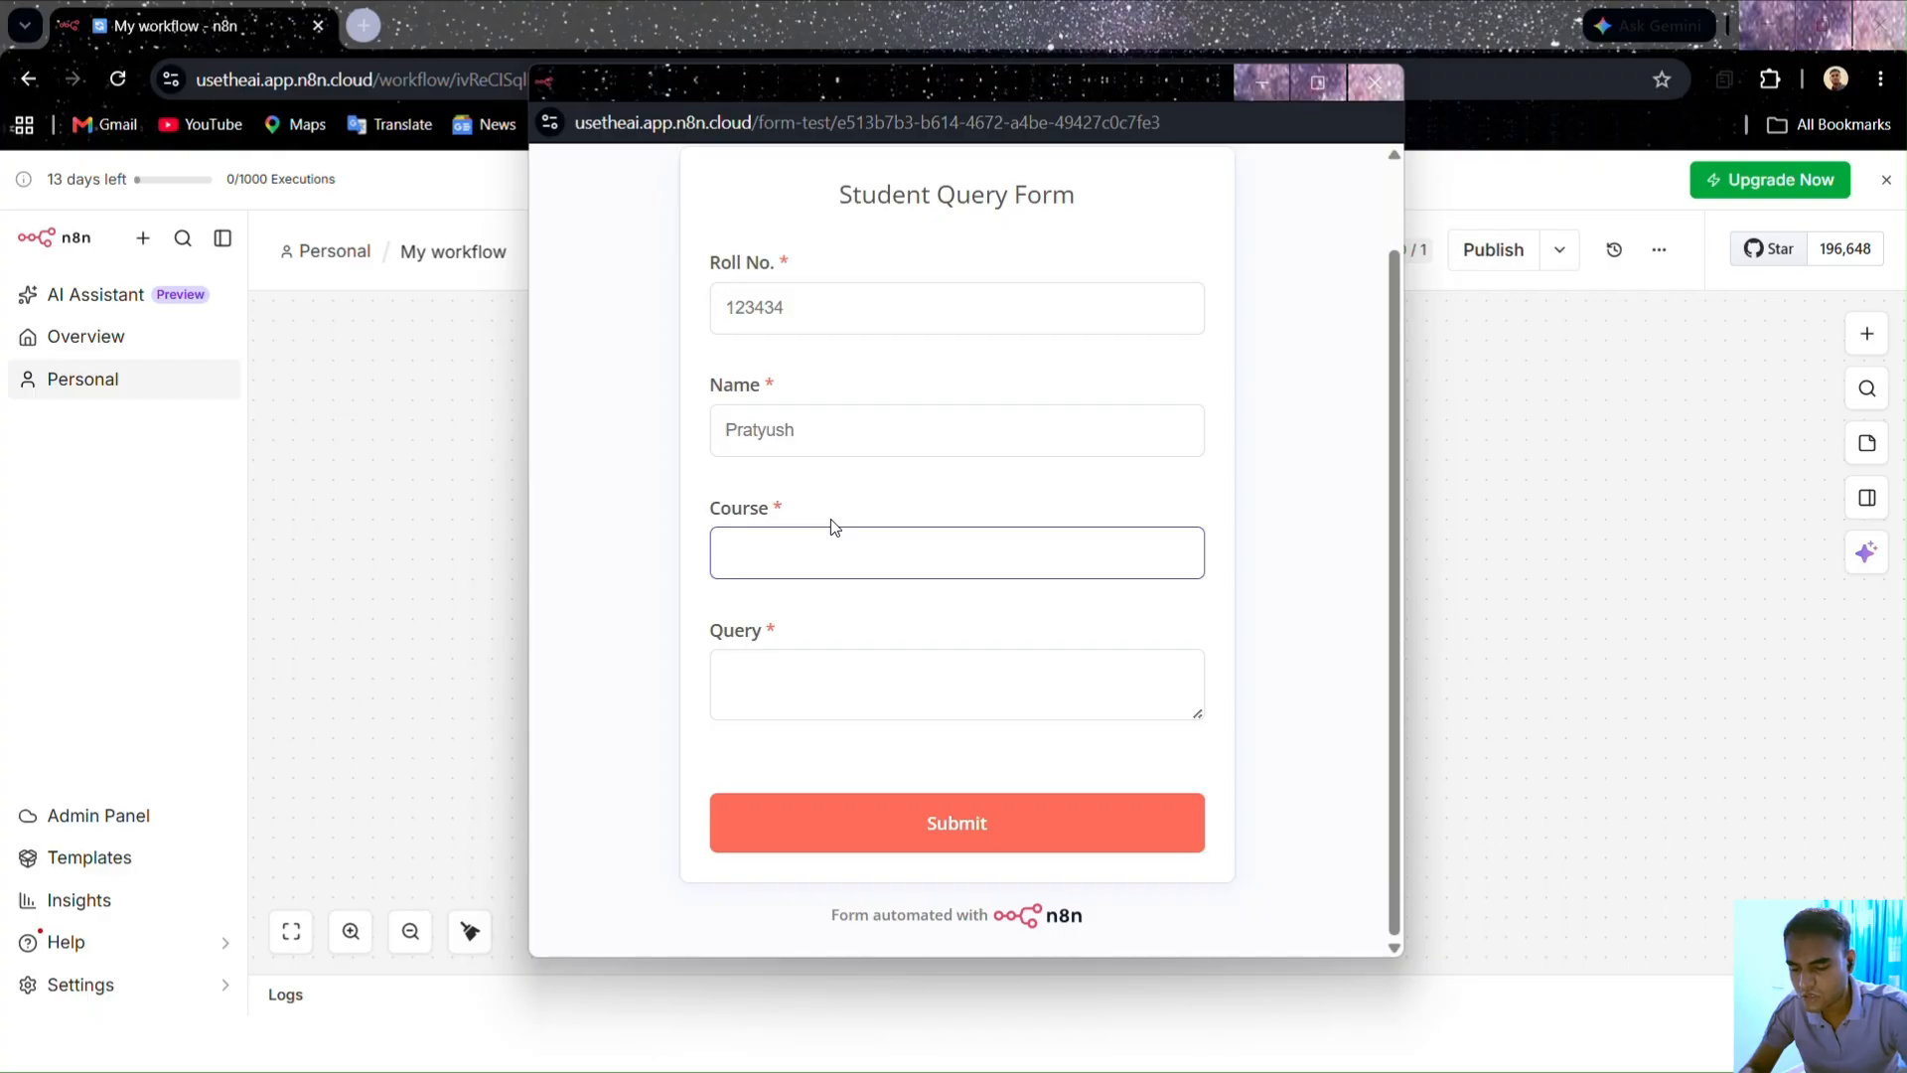
{"action": "type", "text": "B.Ts"}
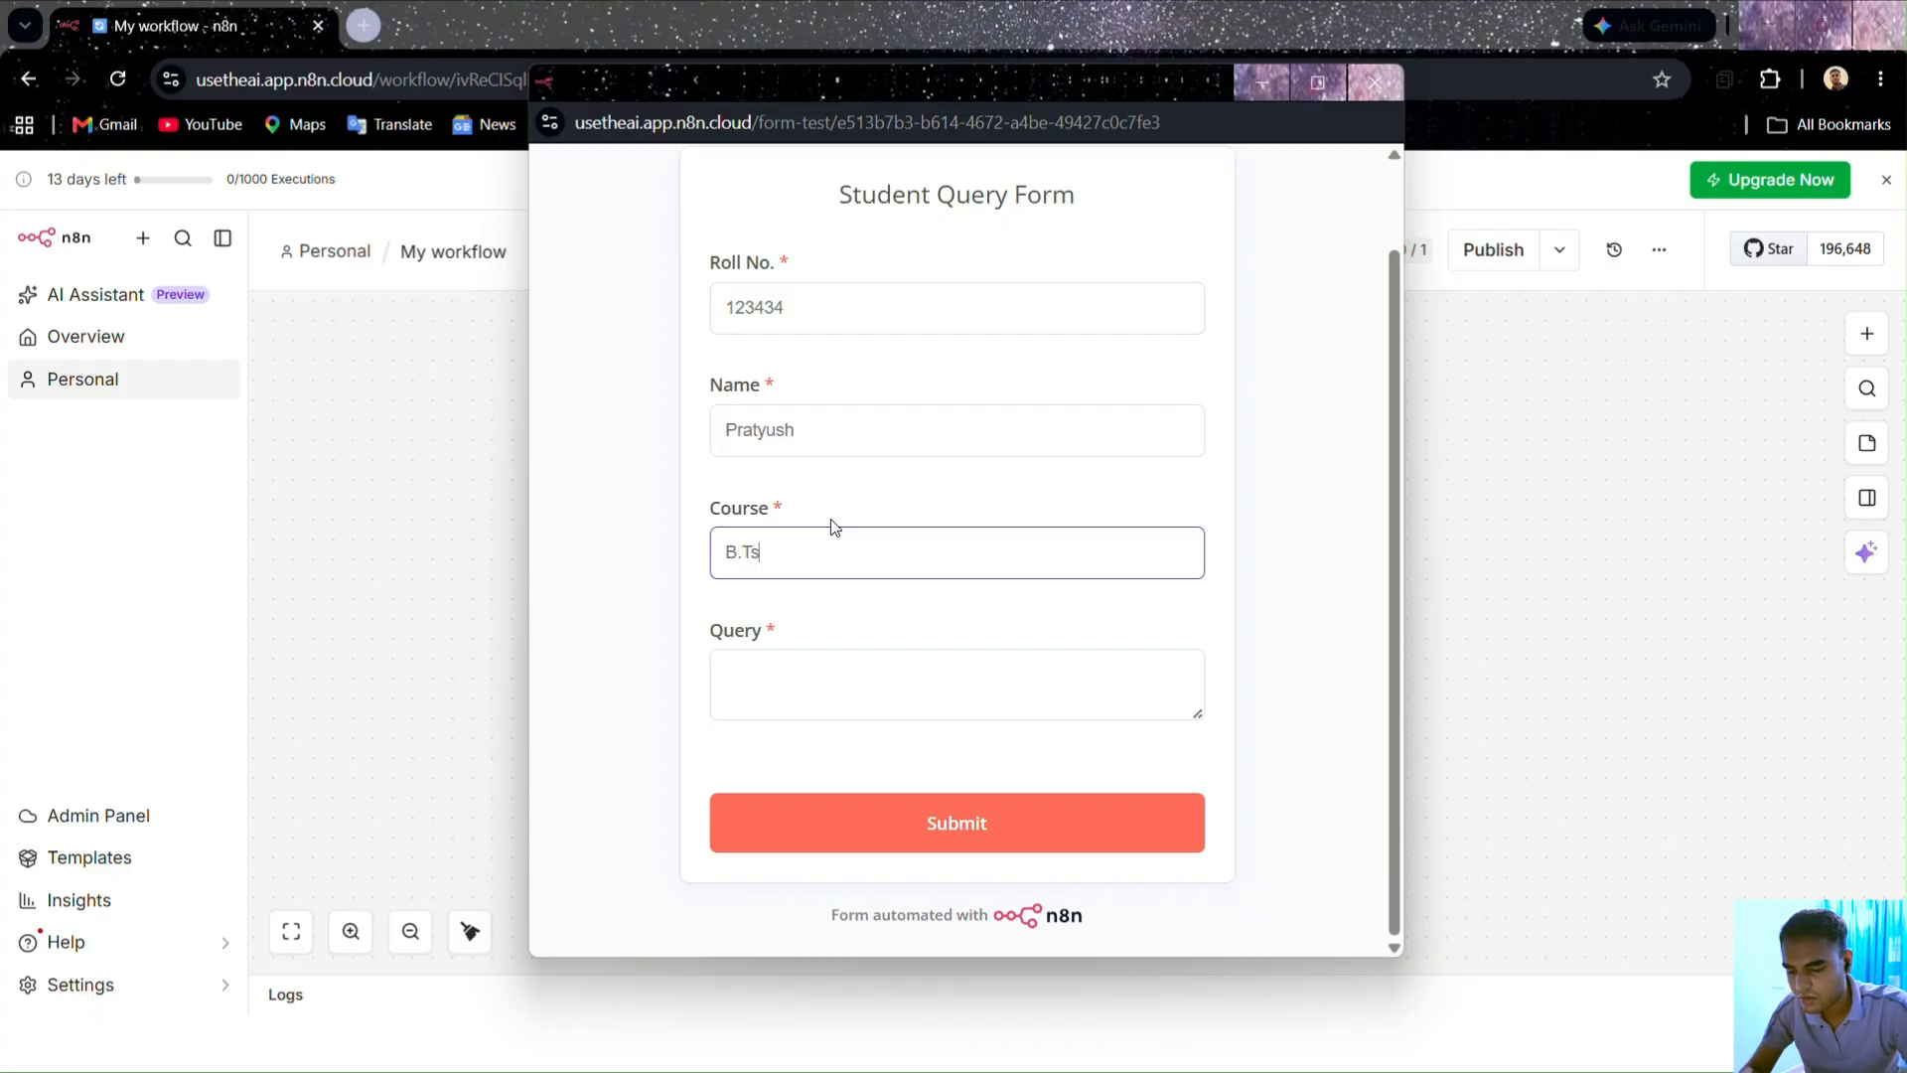
{"action": "type", "text": "ch"}
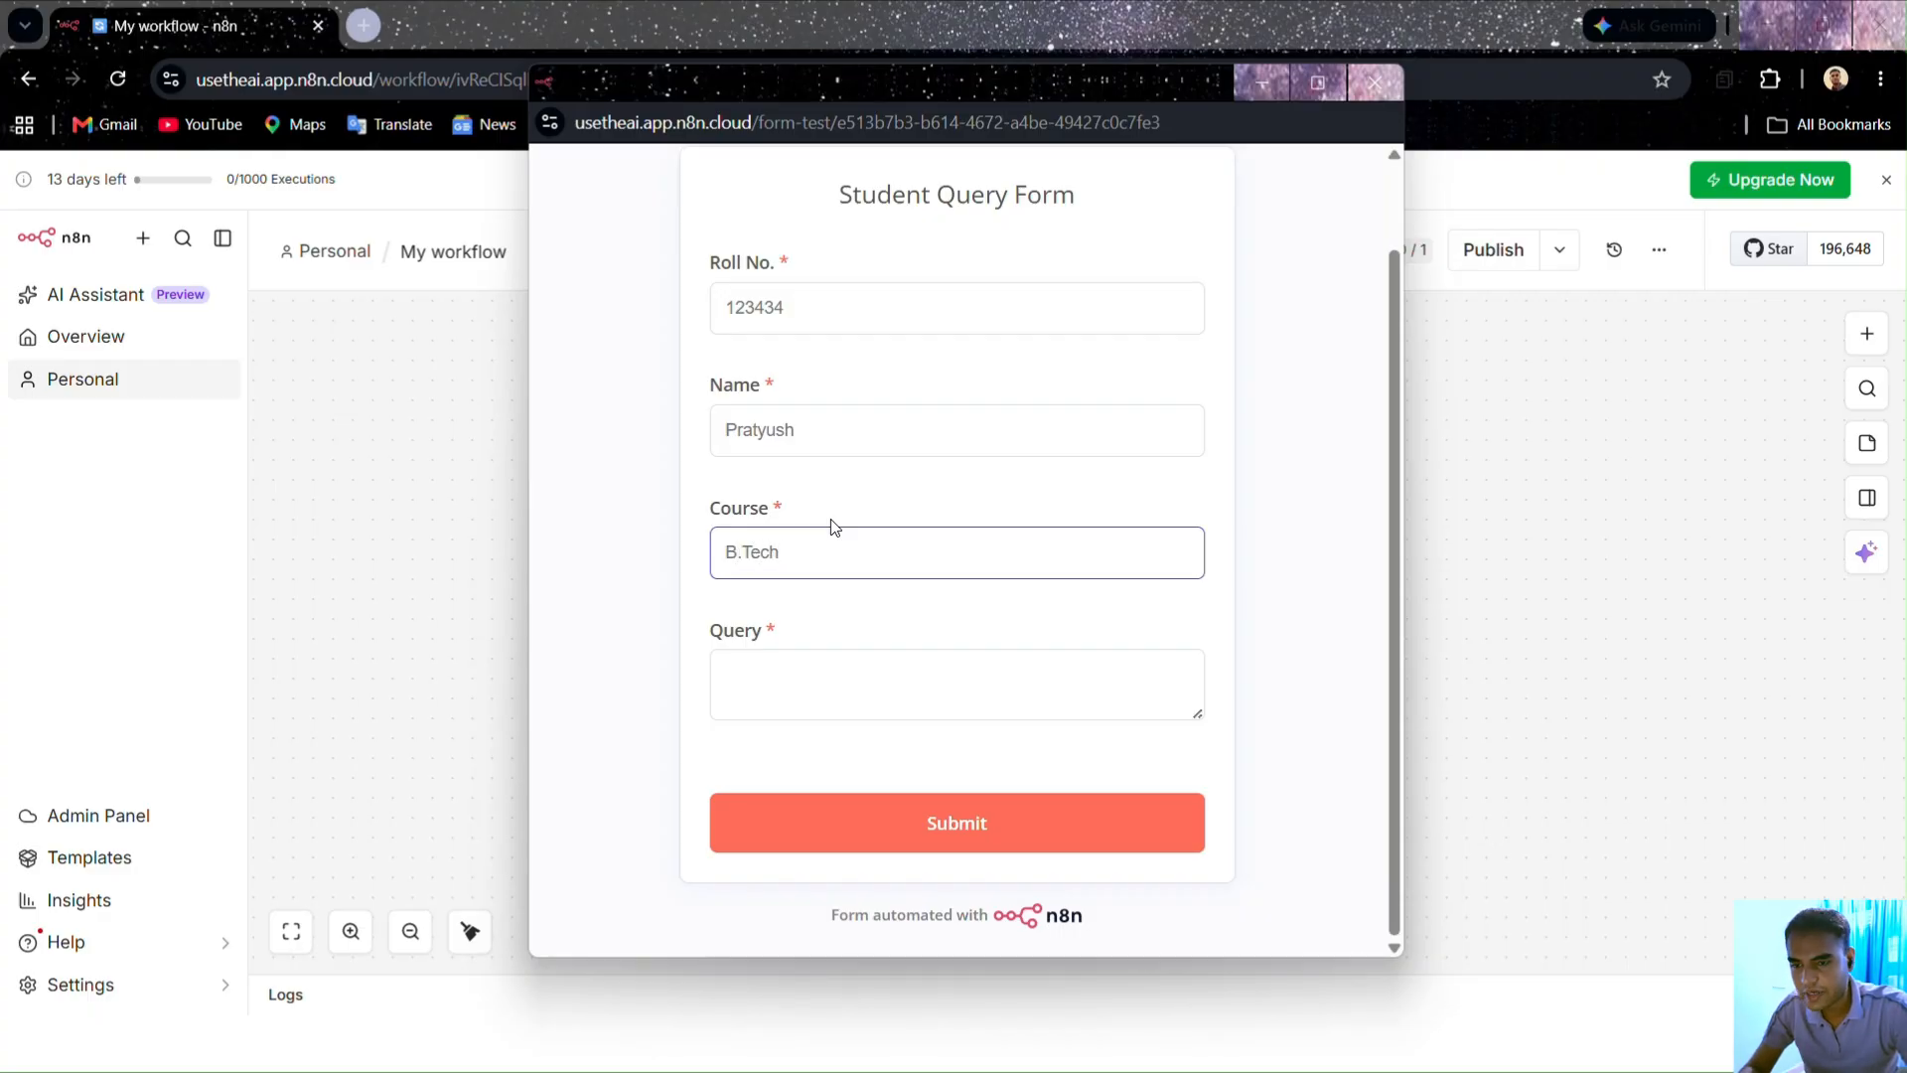
{"action": "left_click", "coordinate": [813, 667]}
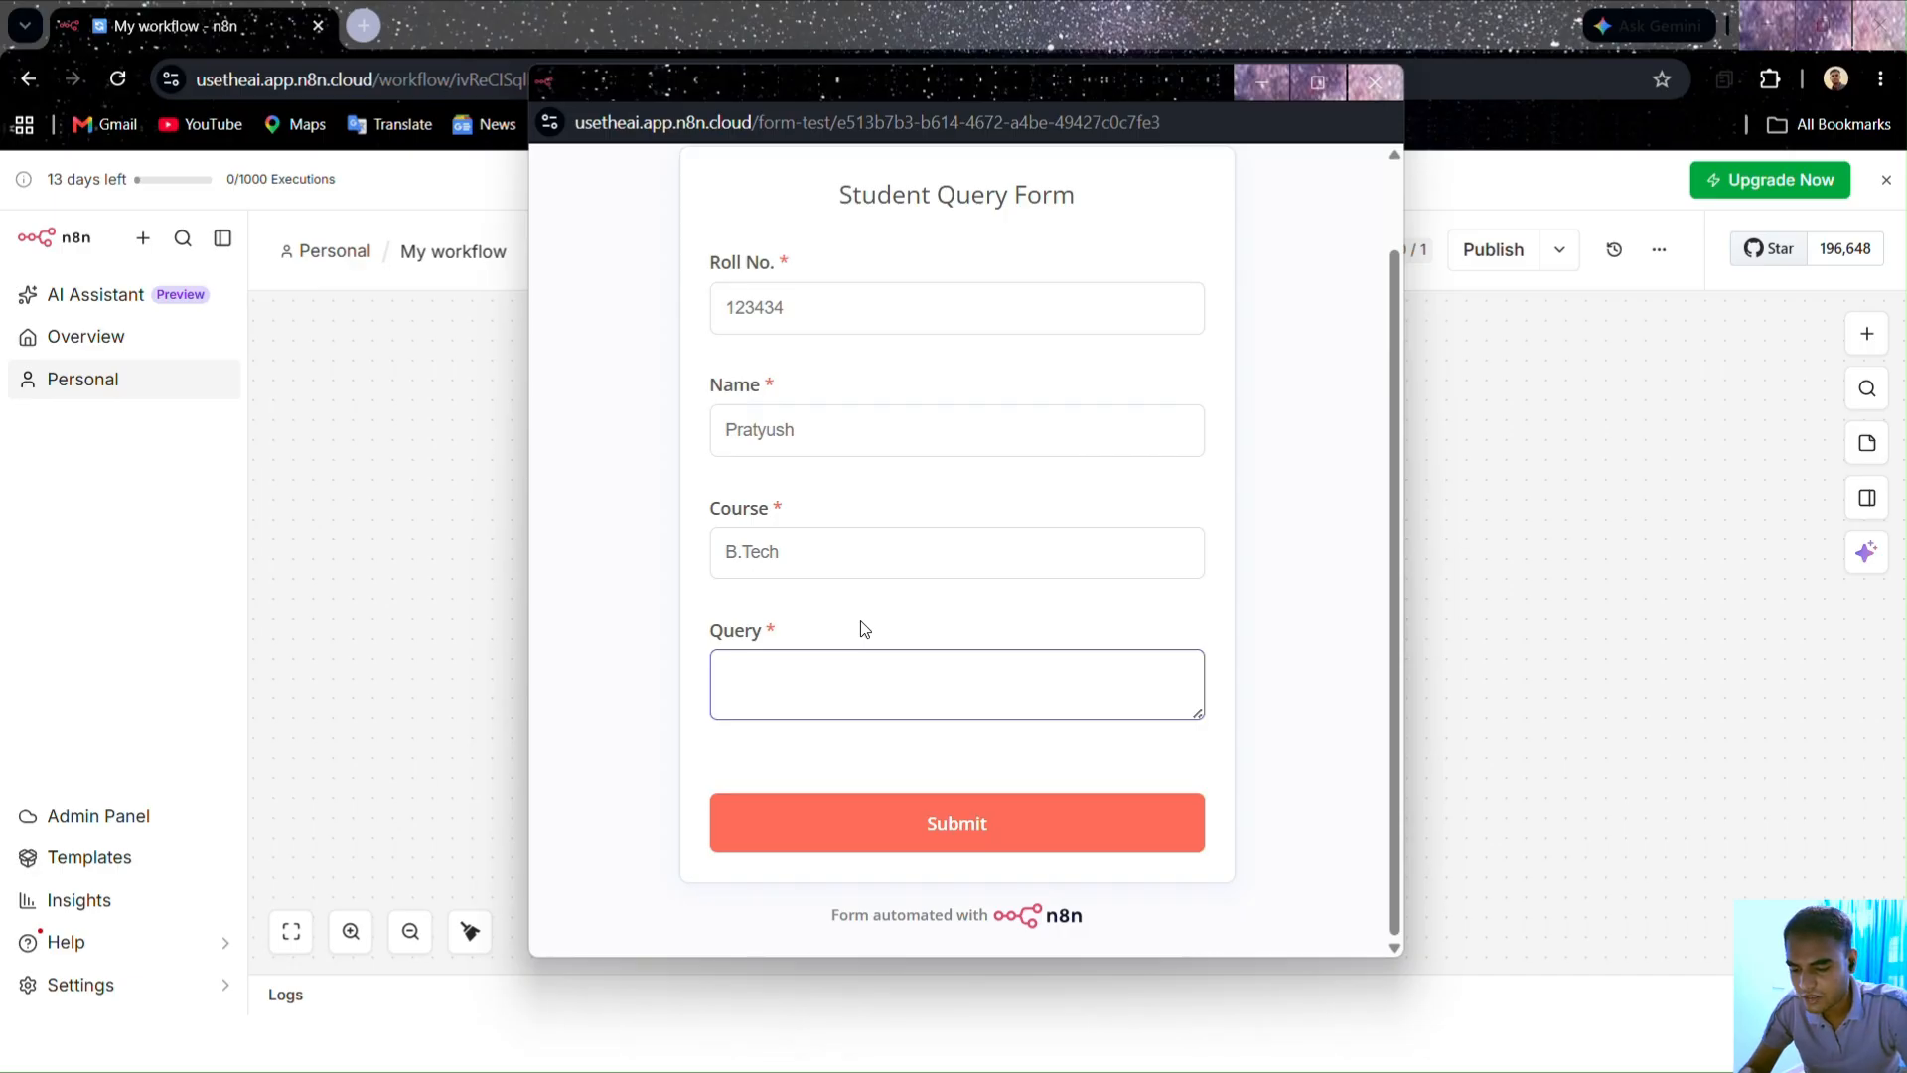
{"action": "type", "text": "I have a suggest"}
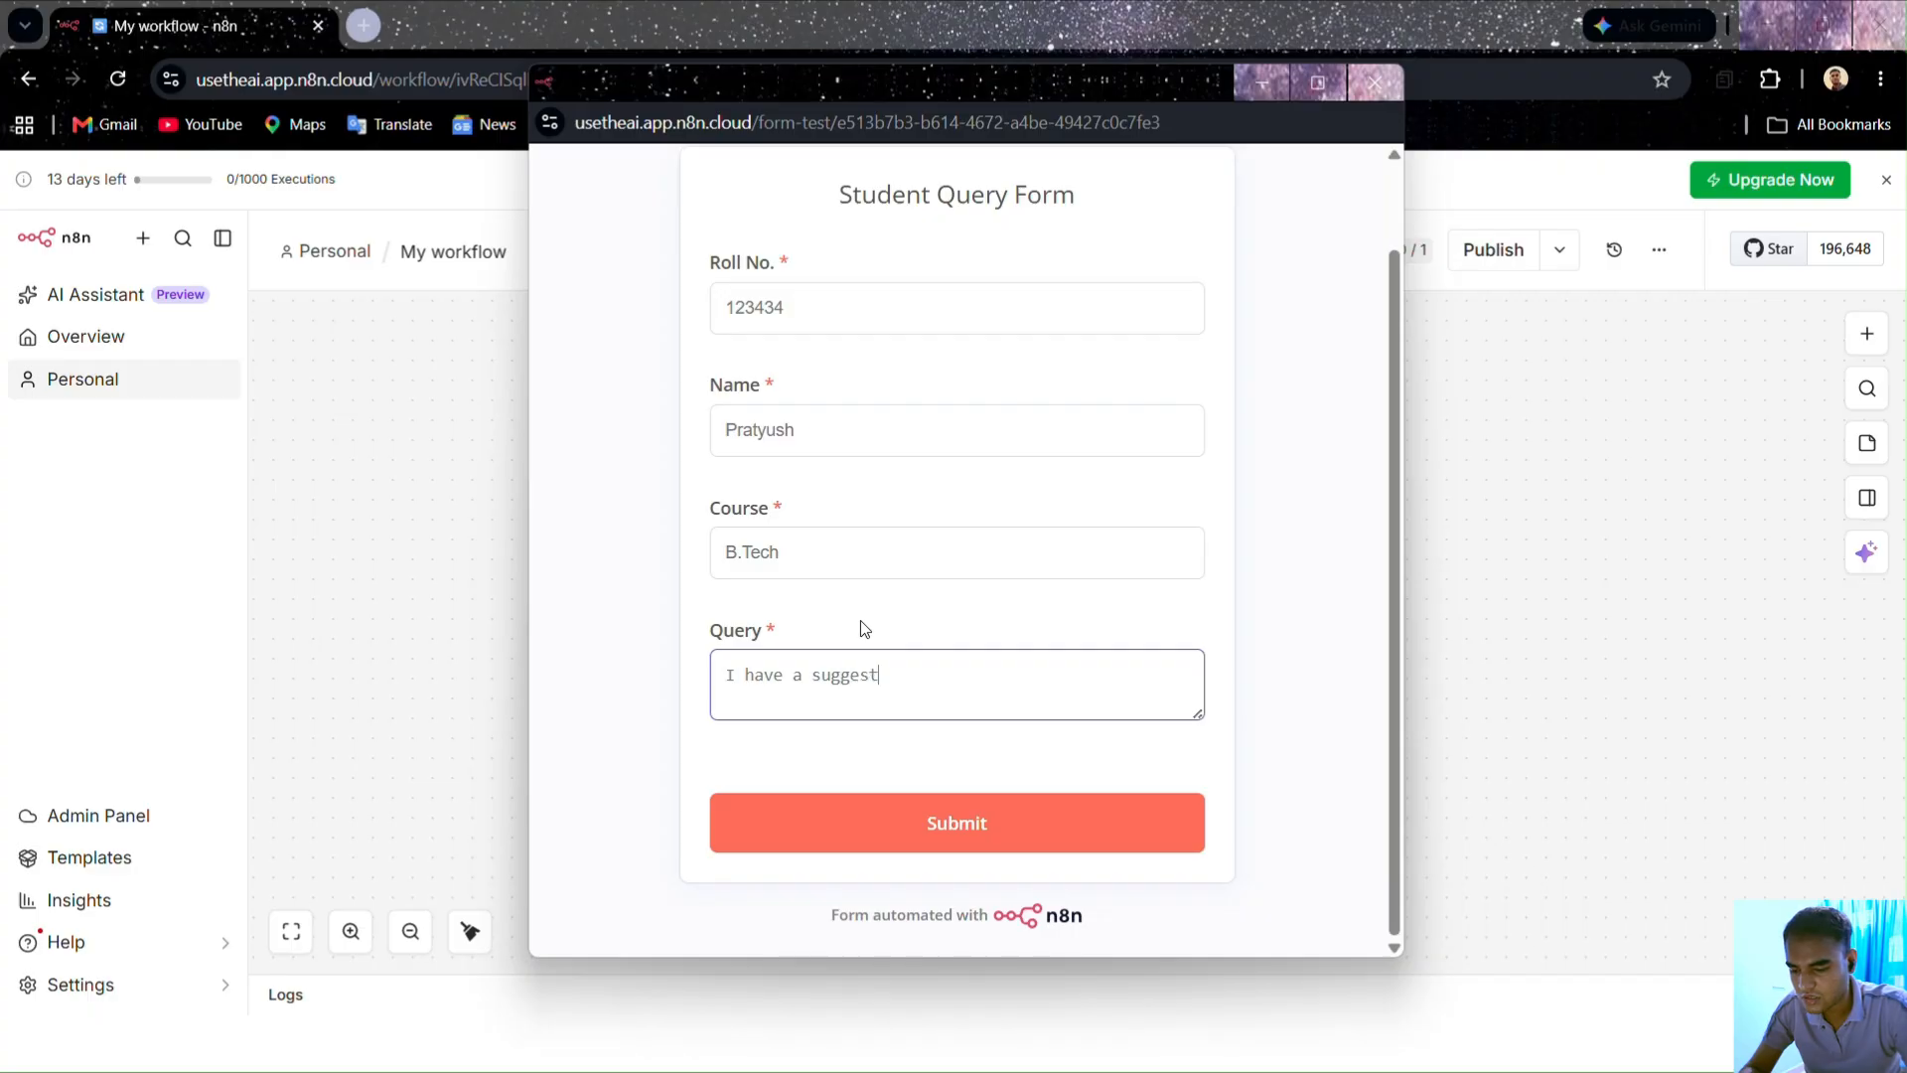
{"action": "type", "text": "for the "}
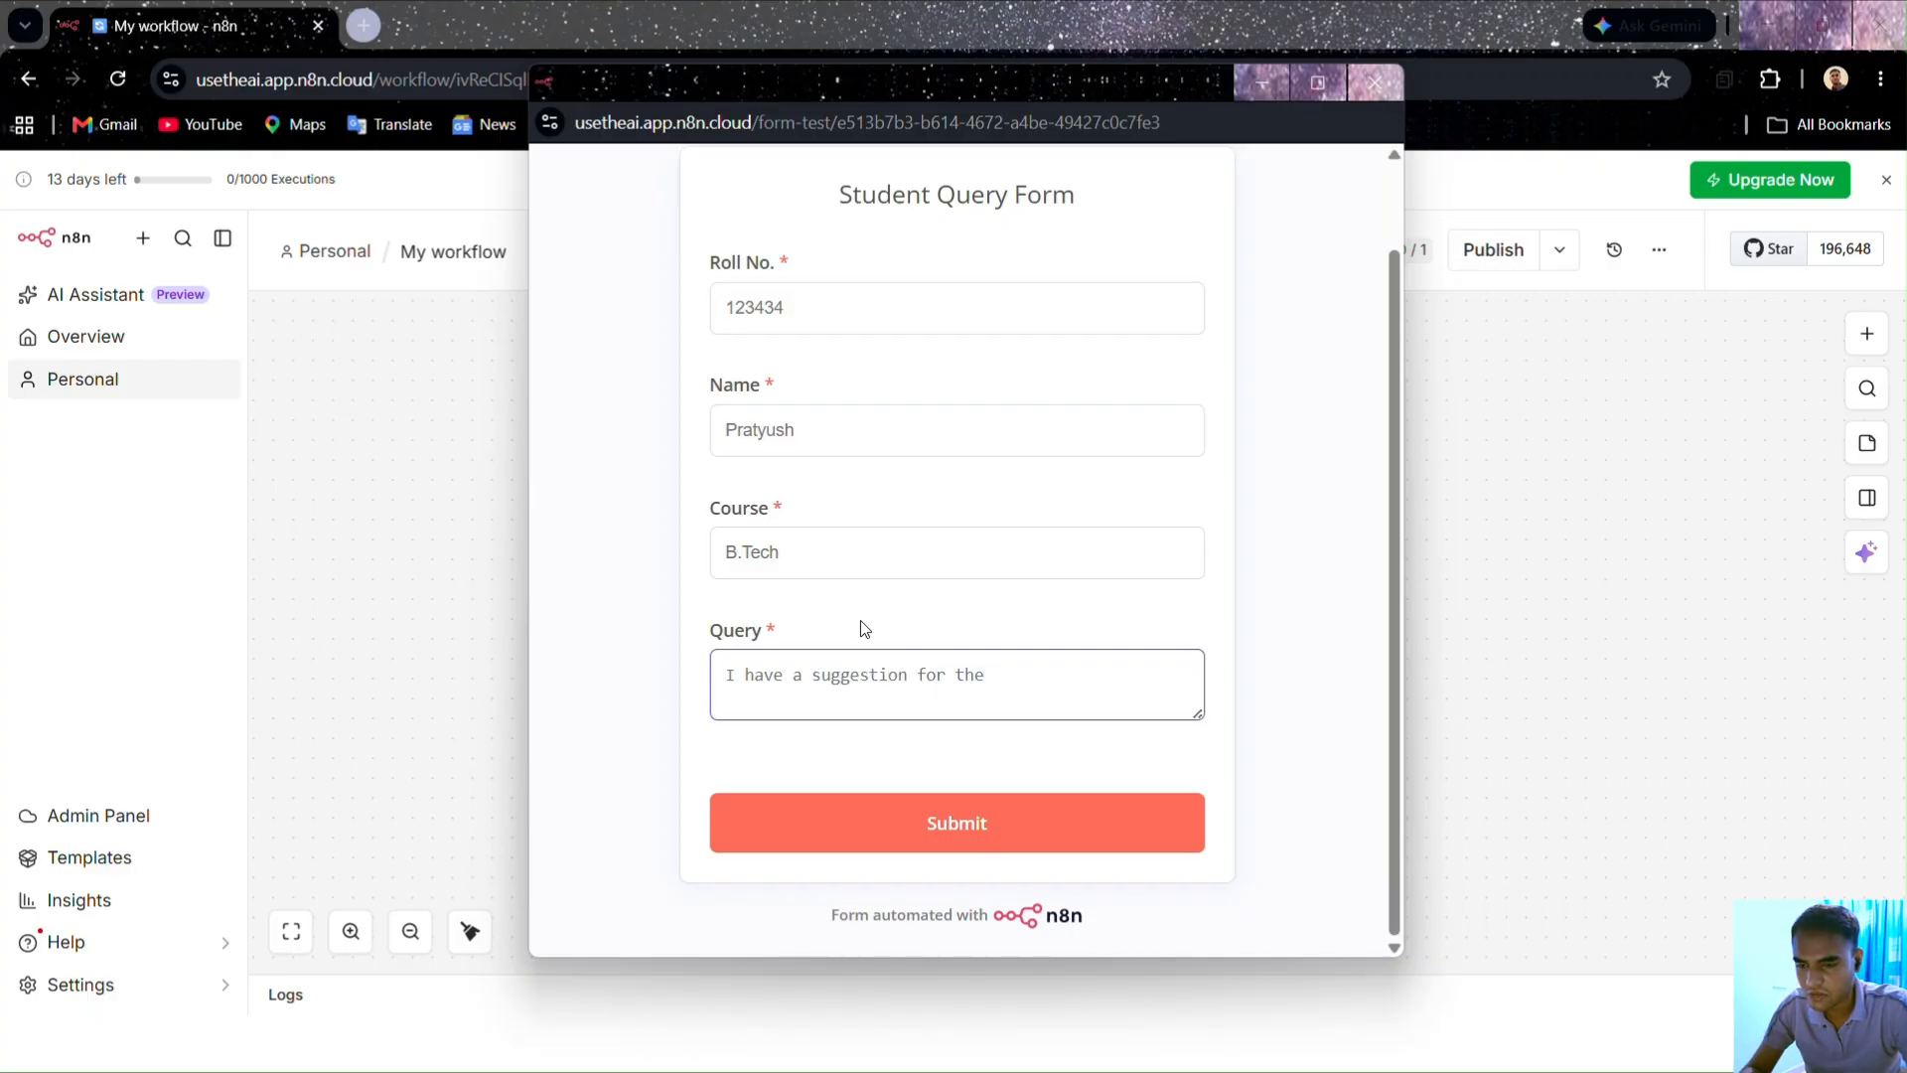
{"action": "type", "text": "improv"}
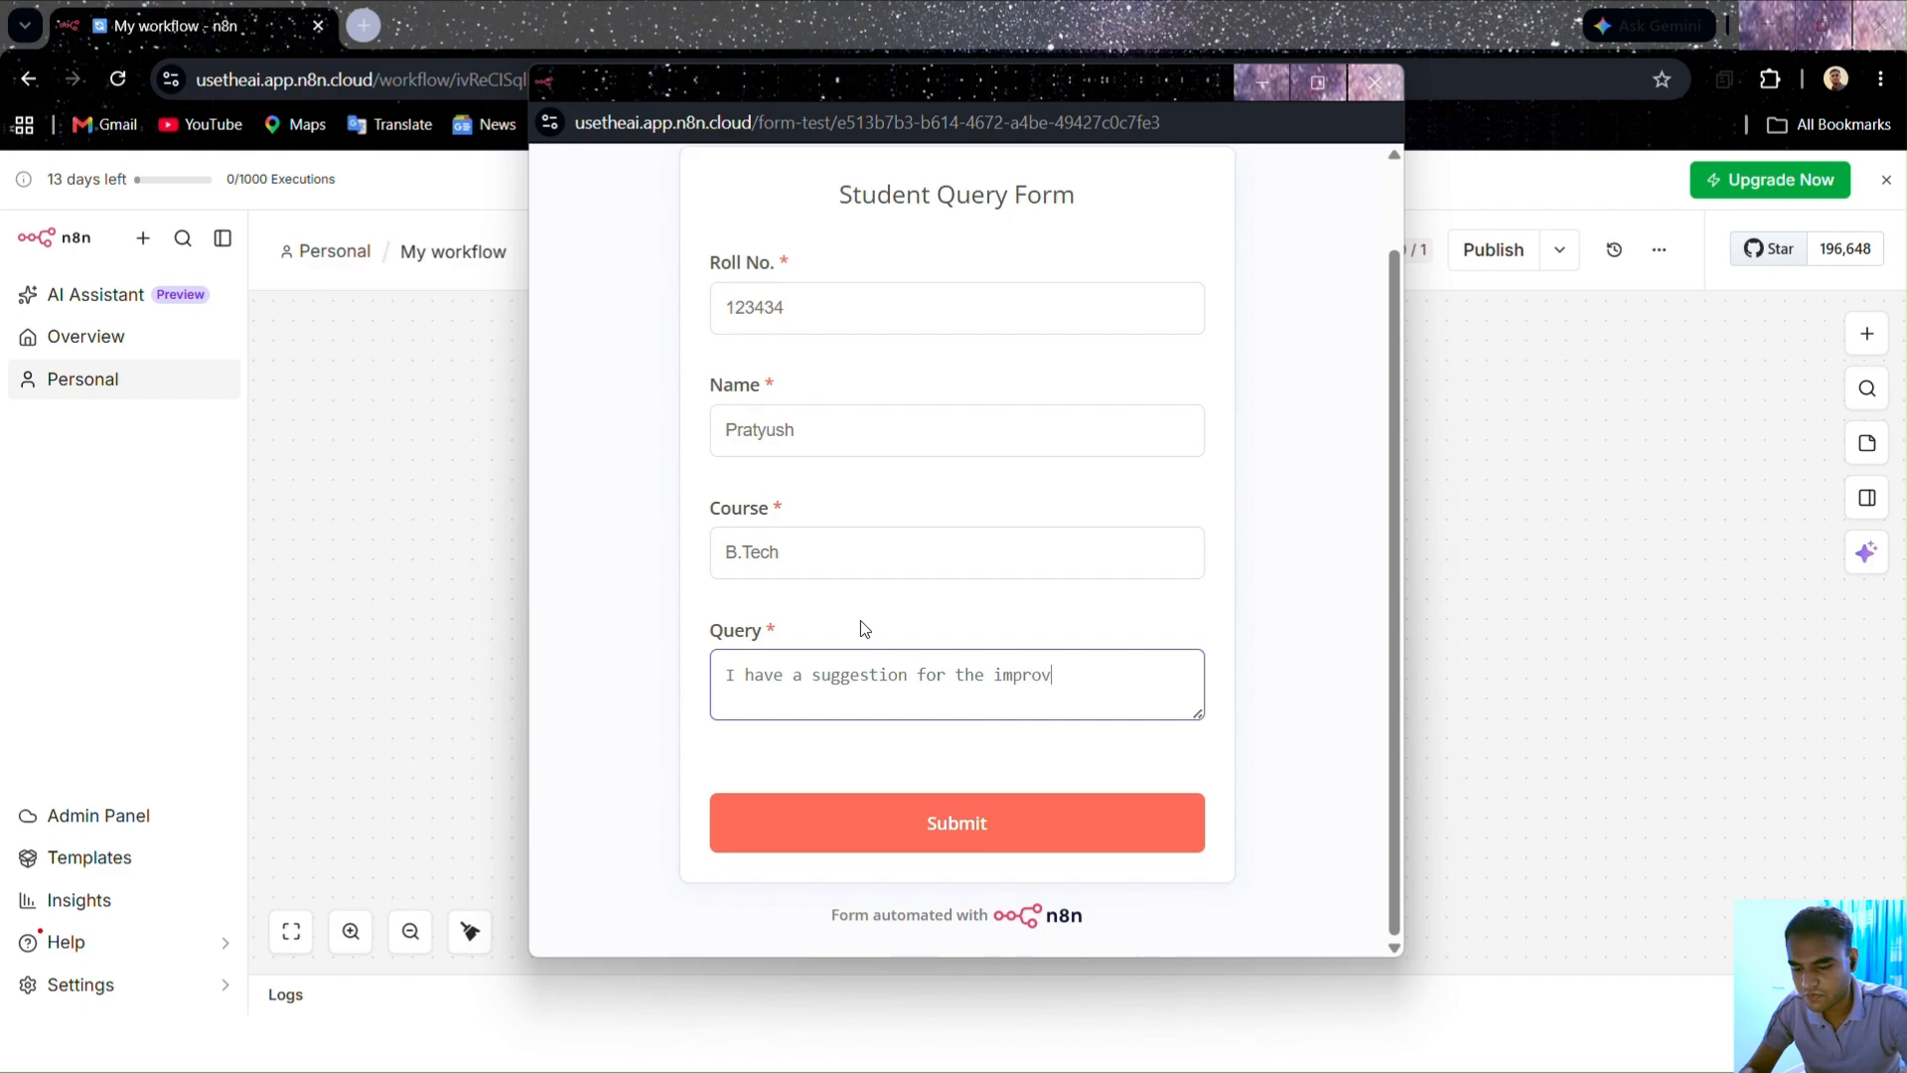
{"action": "type", "text": "e"}
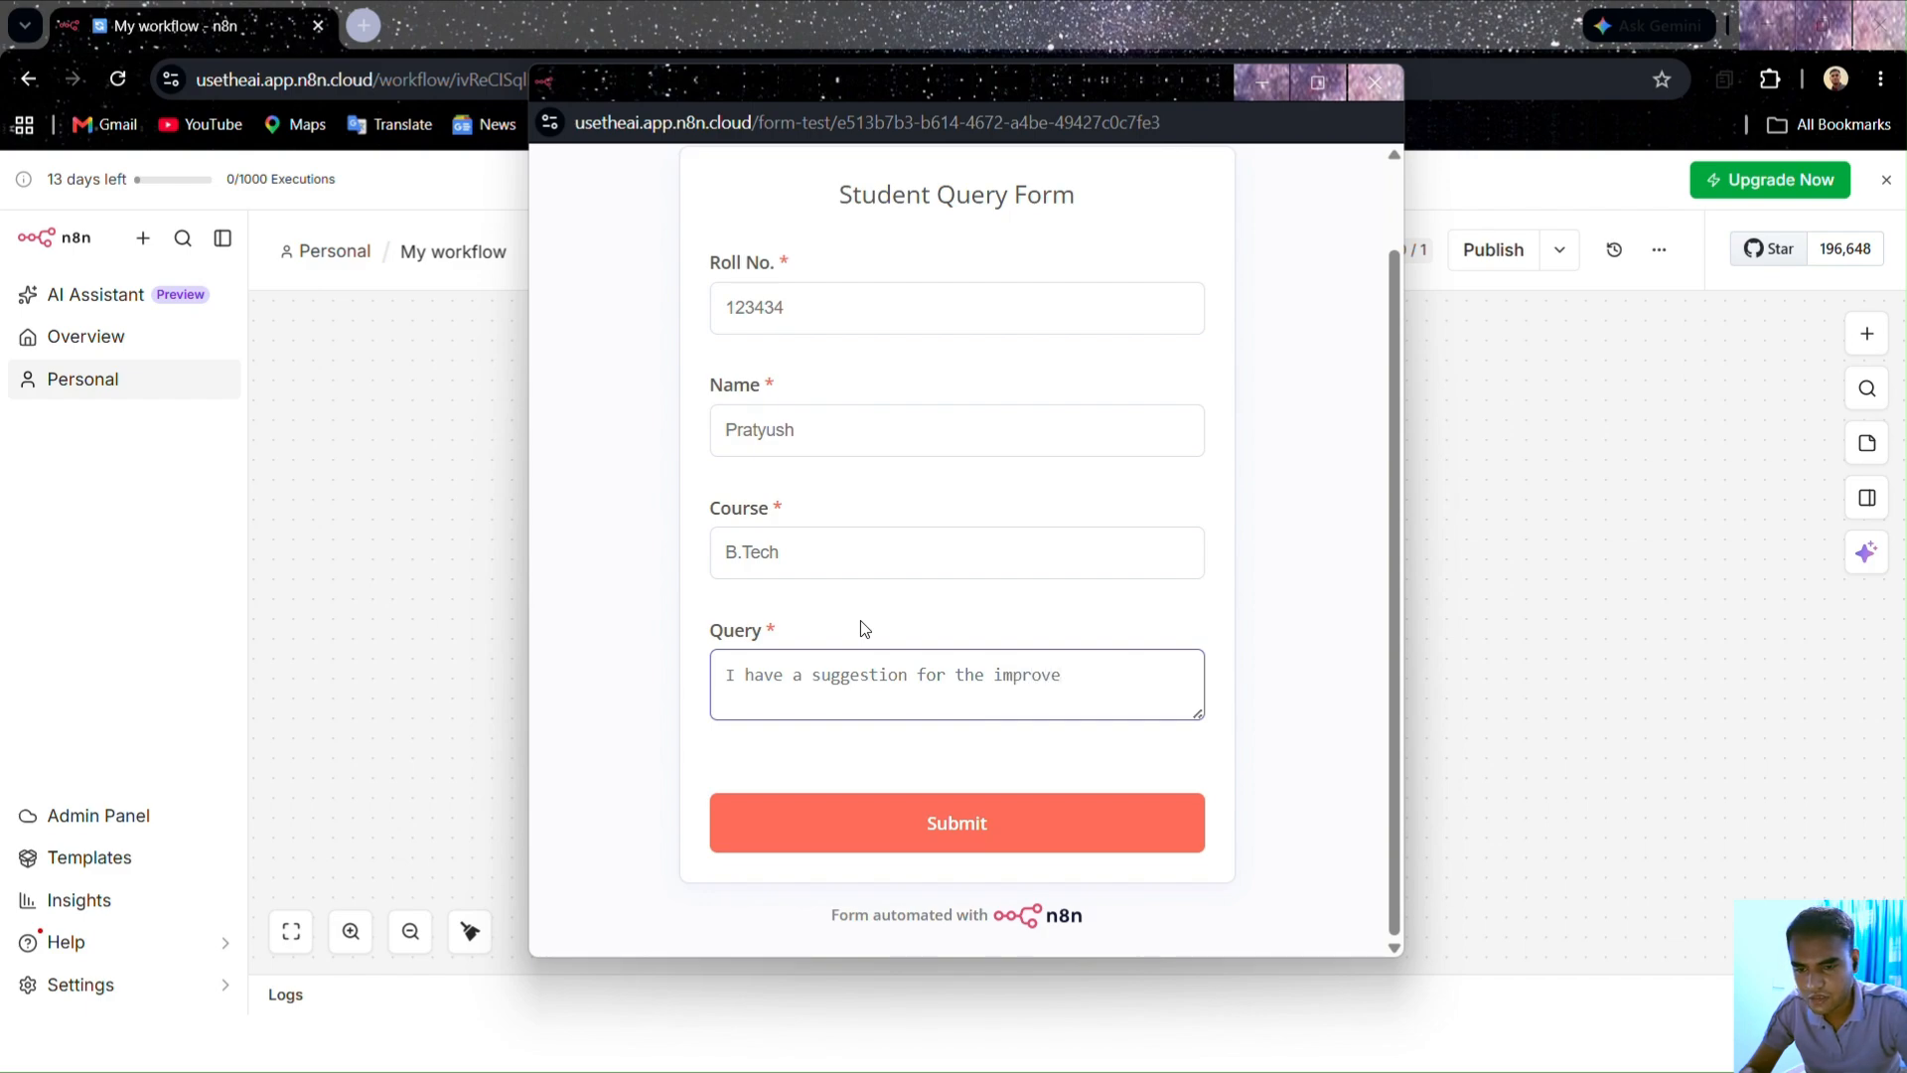
{"action": "type", "text": "nement of "}
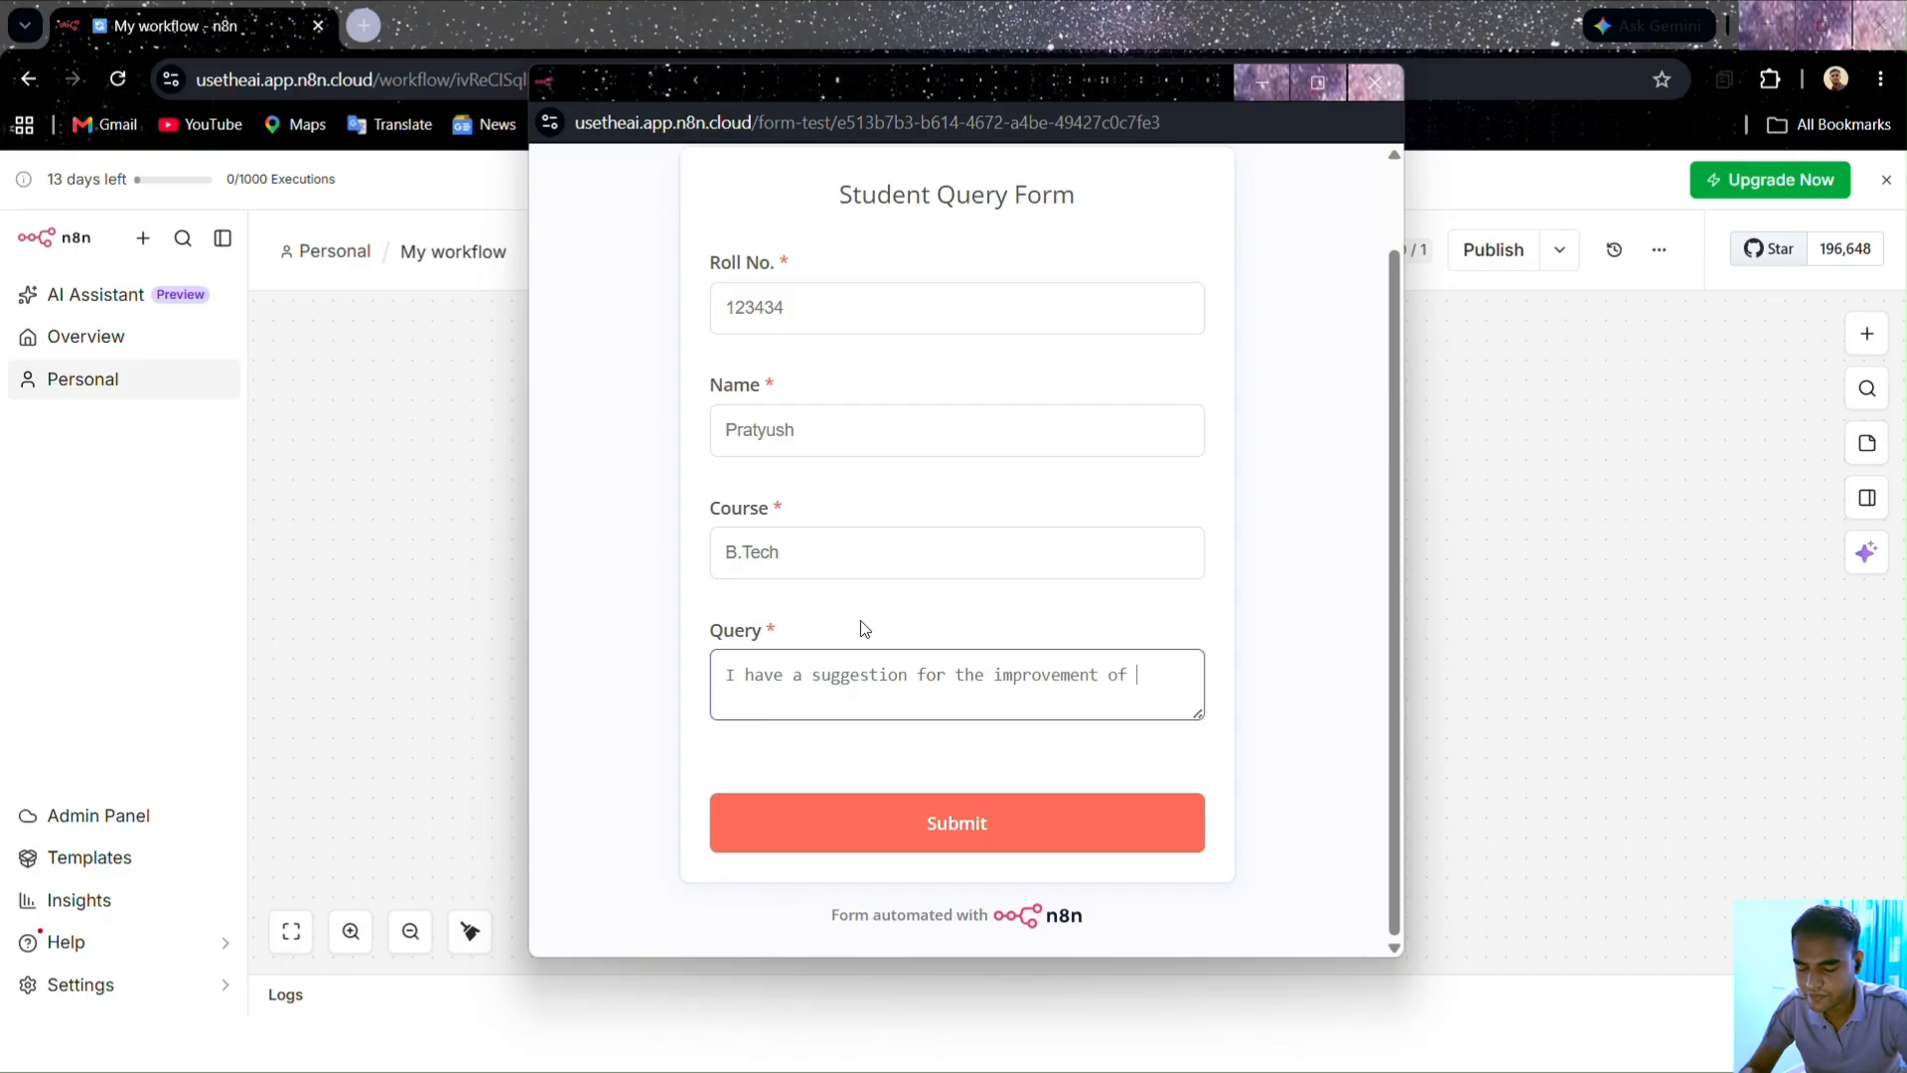
{"action": "type", "text": "pro"}
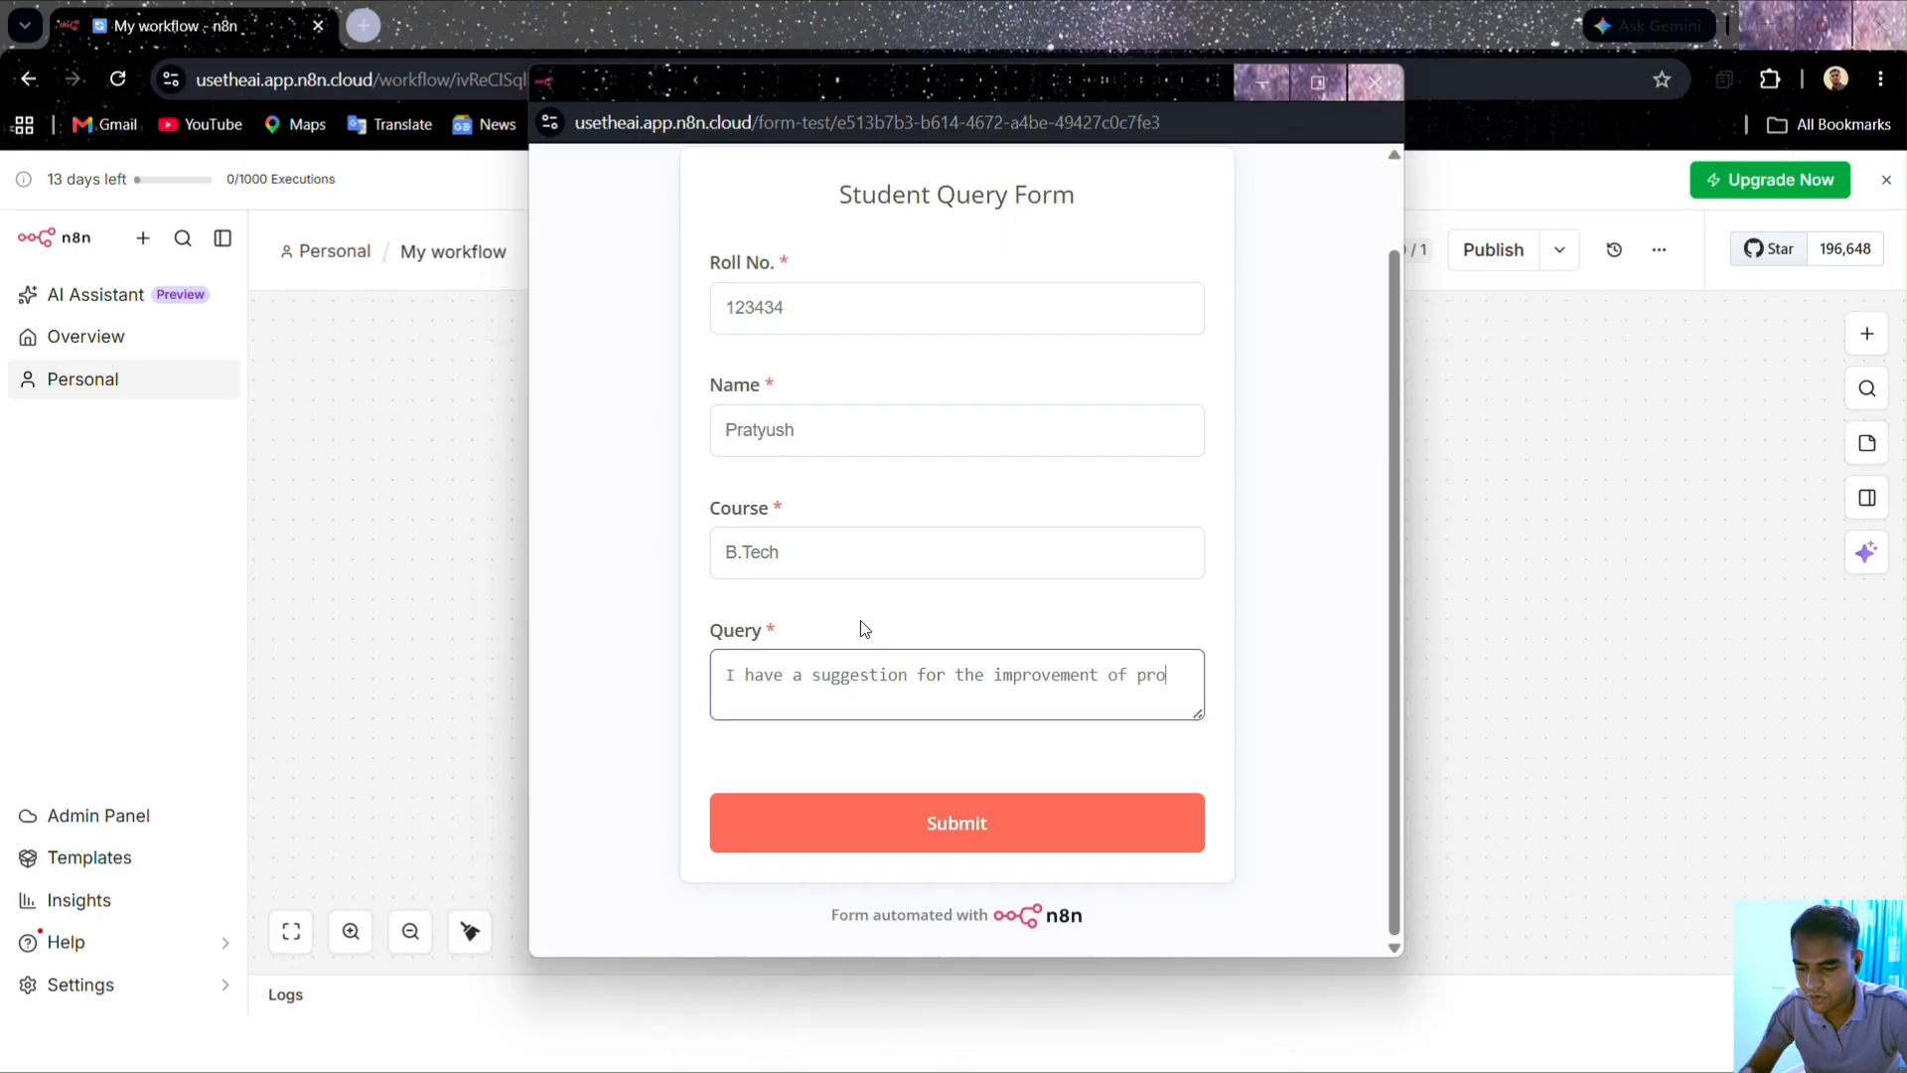
{"action": "type", "text": "jects"}
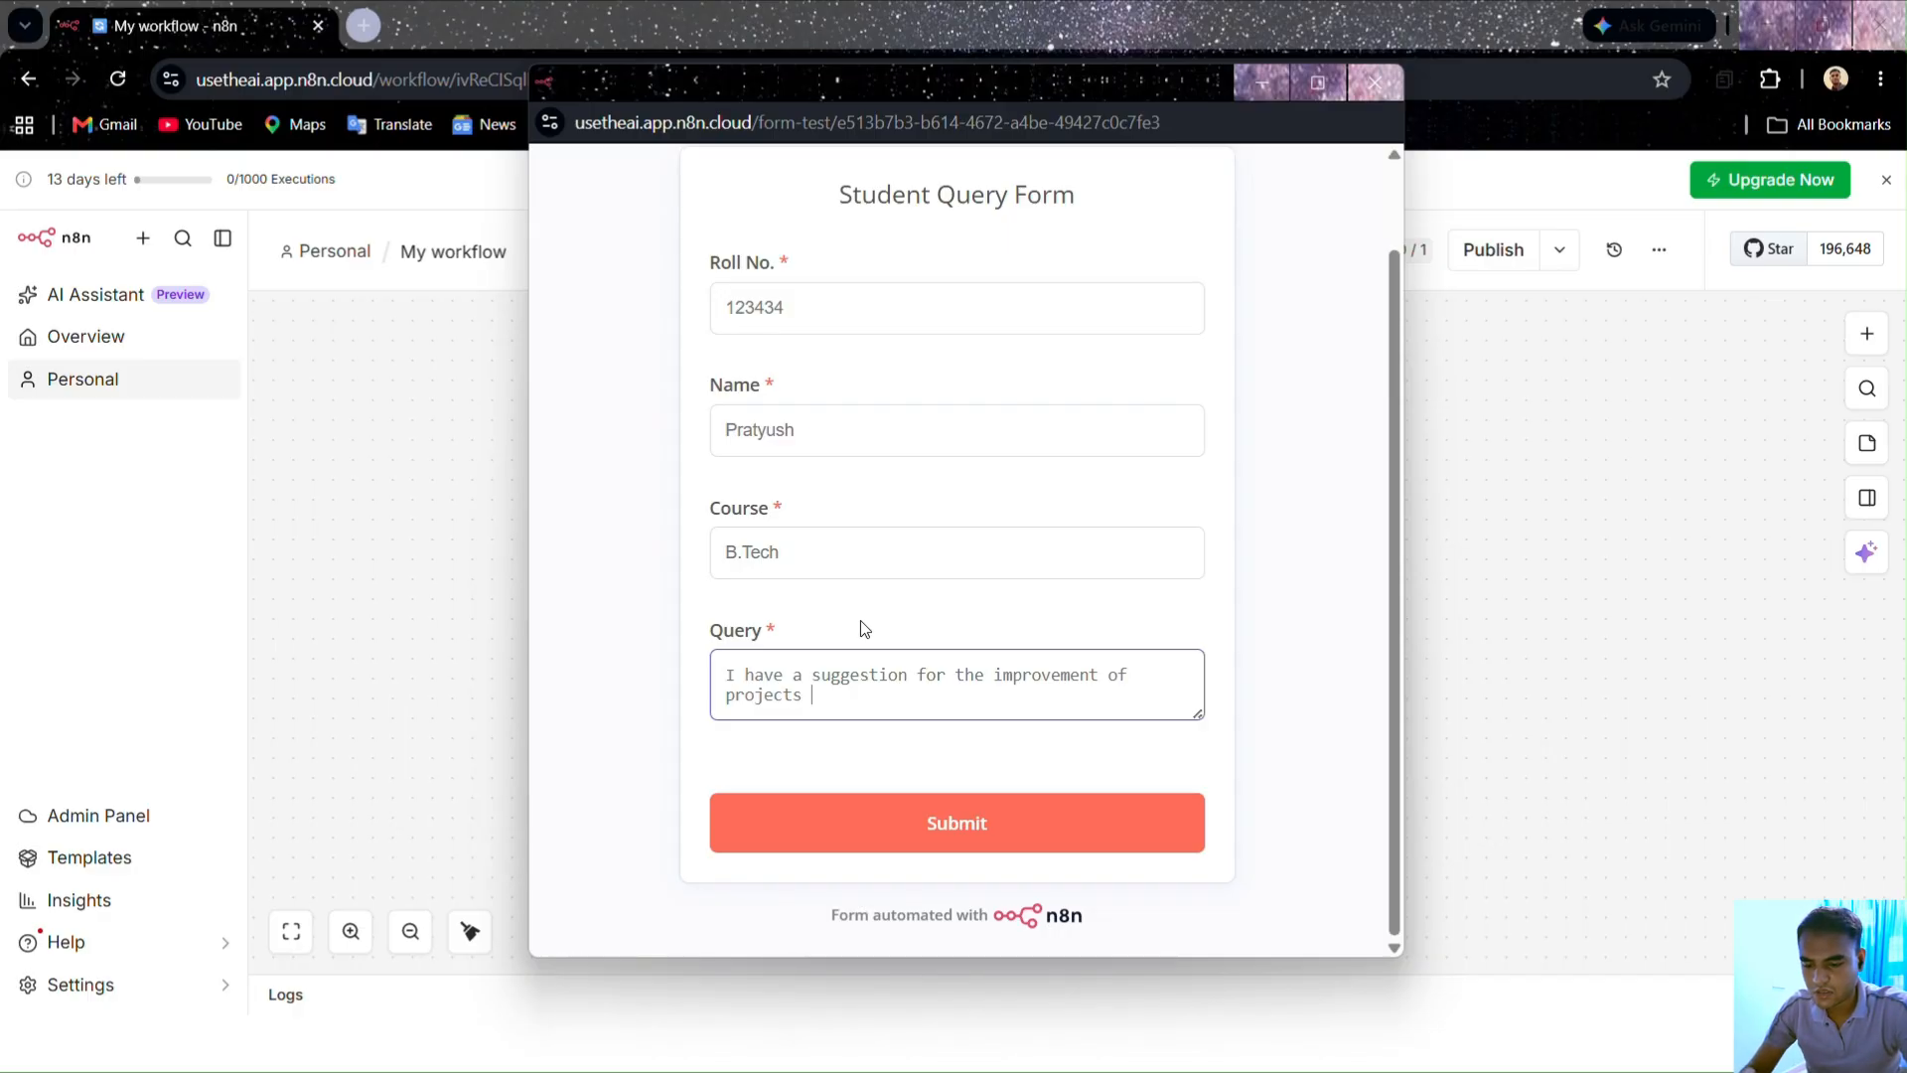
{"action": "type", "text": "areas"}
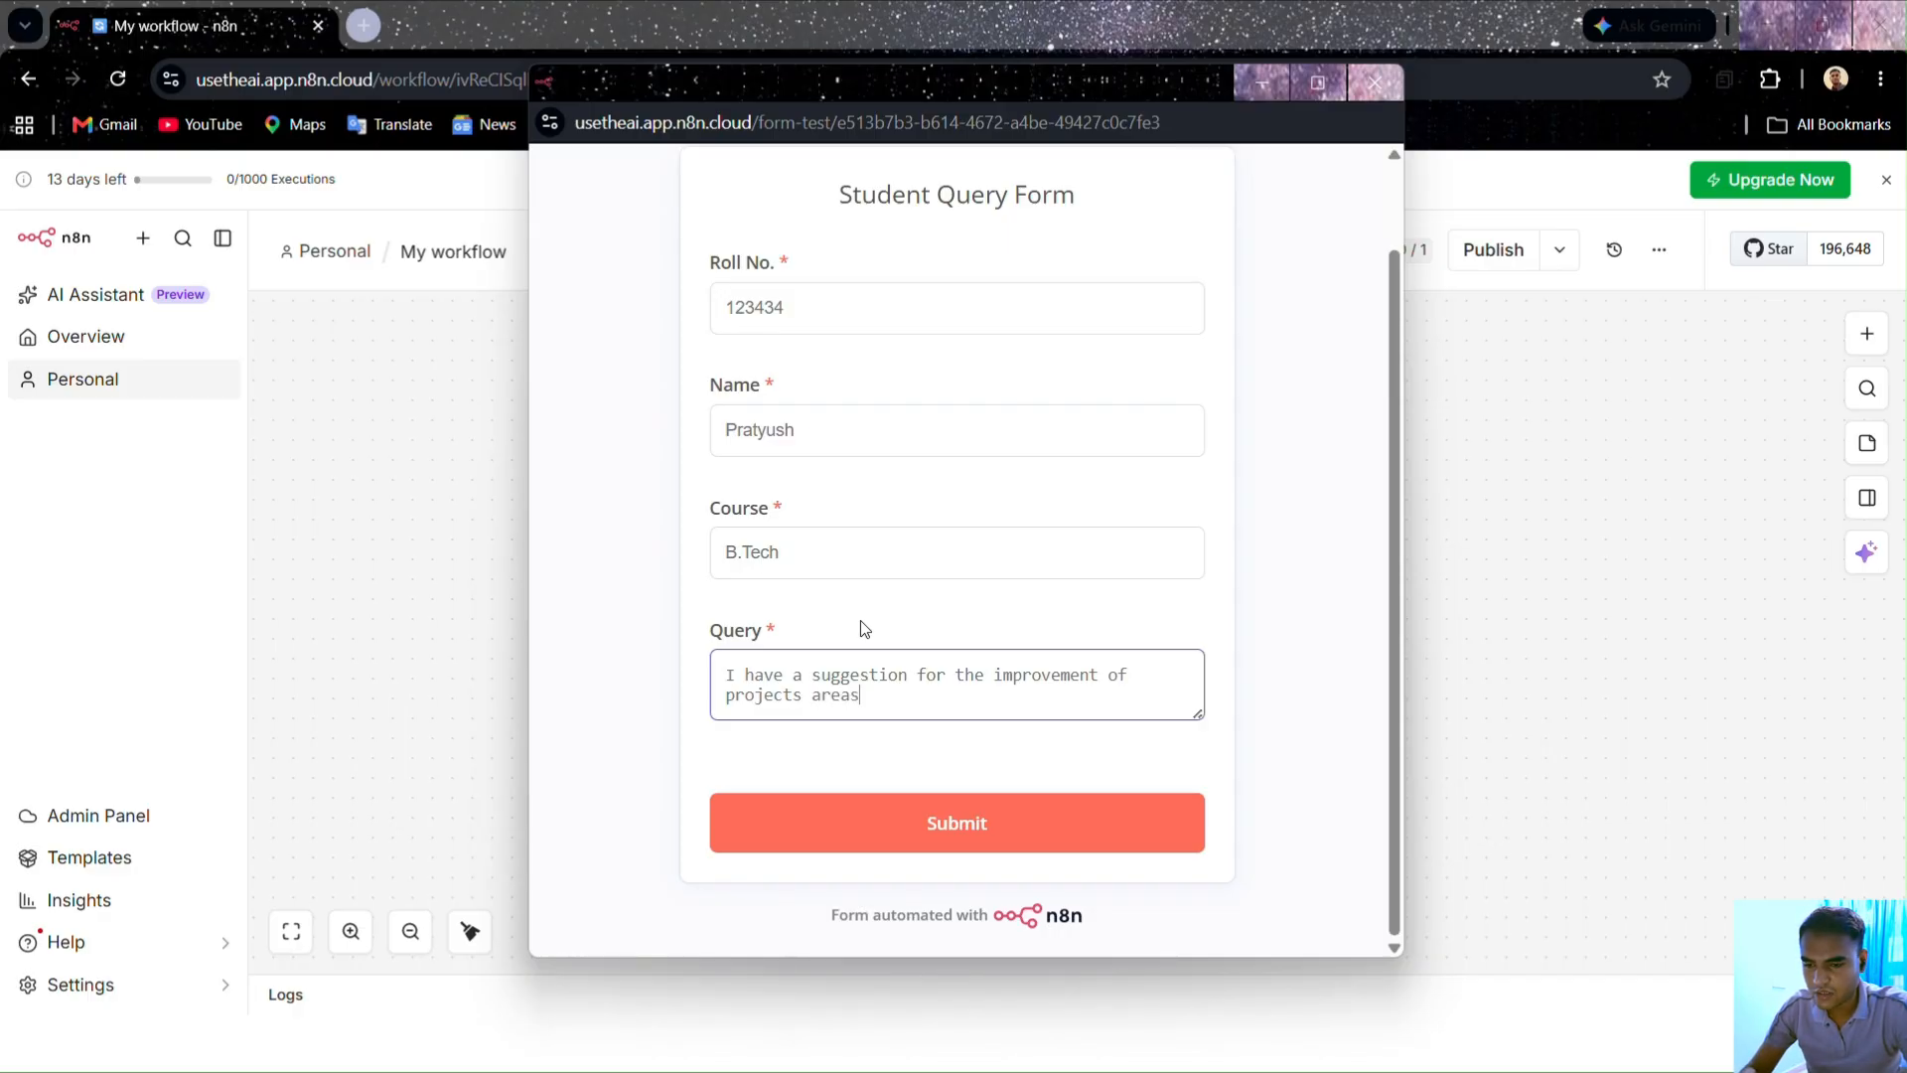
{"action": "type", "text": " prov"}
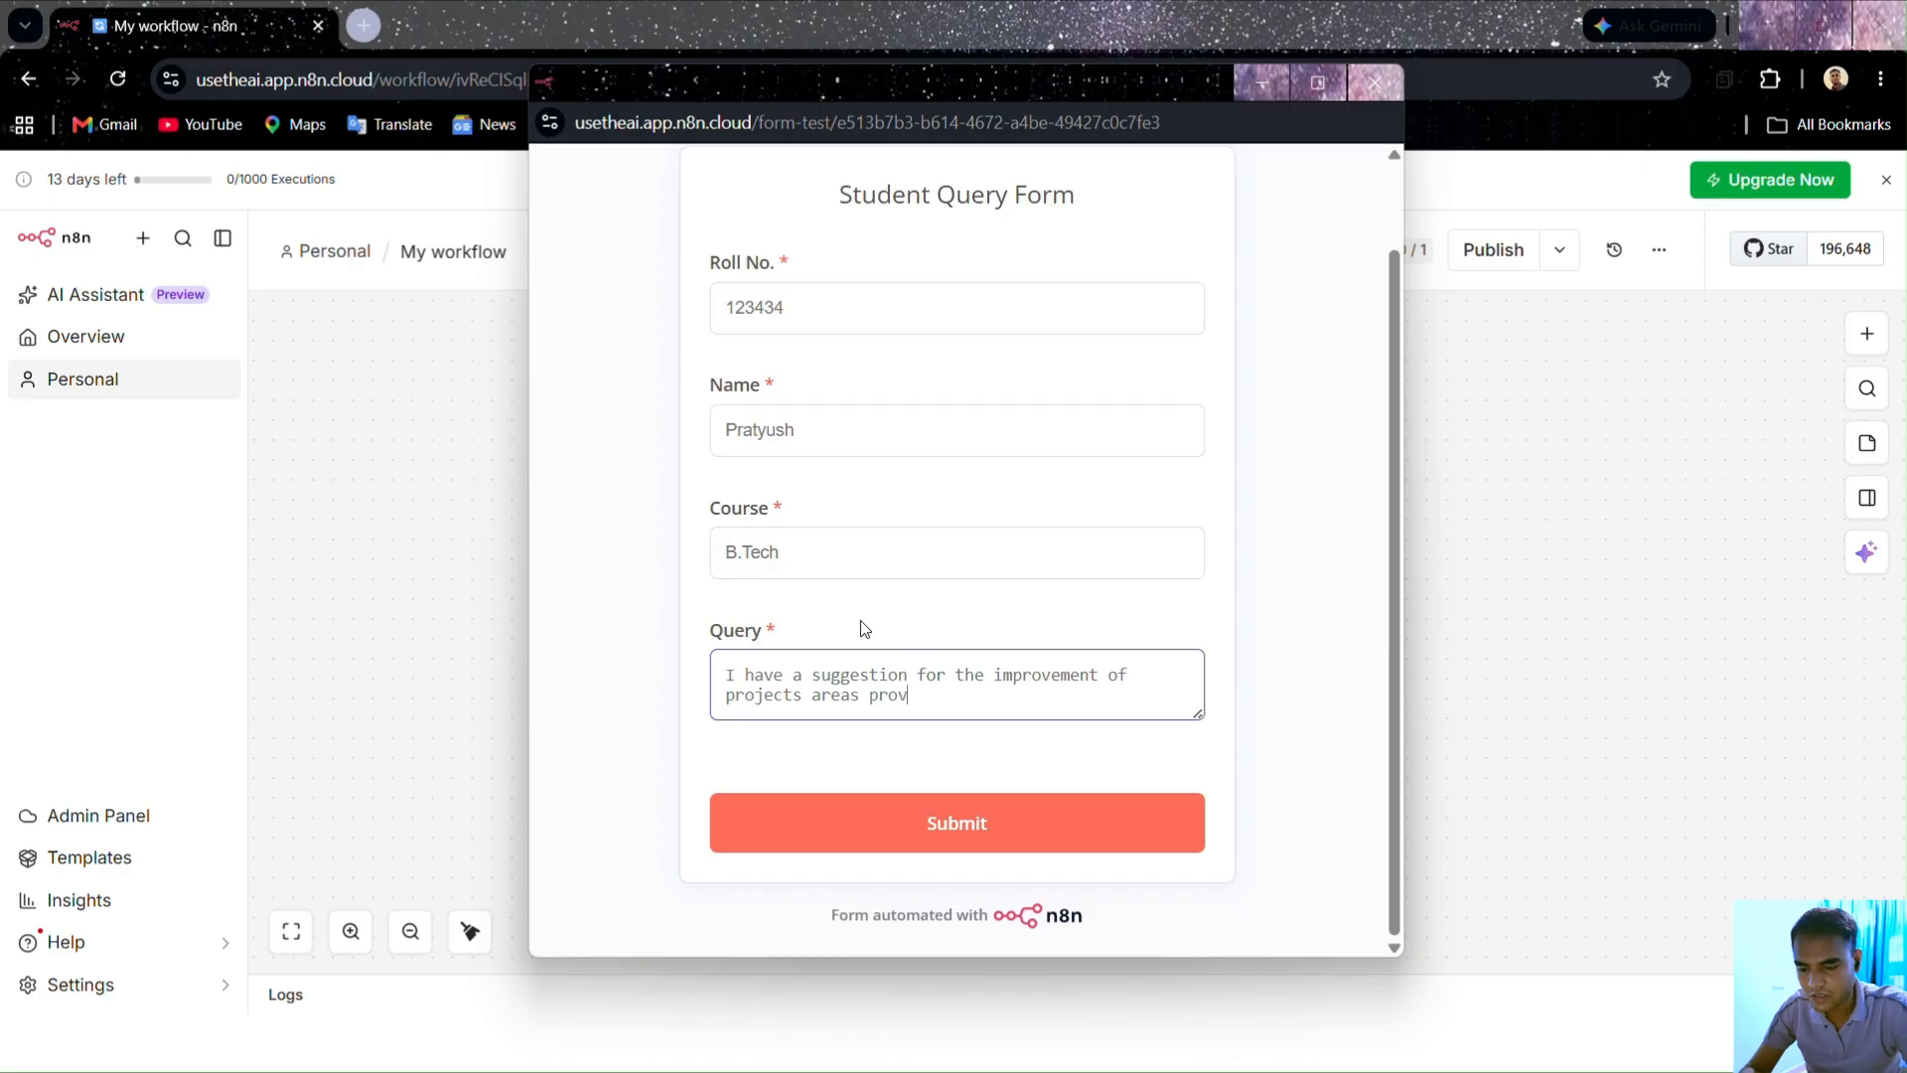
{"action": "type", "text": "ided"}
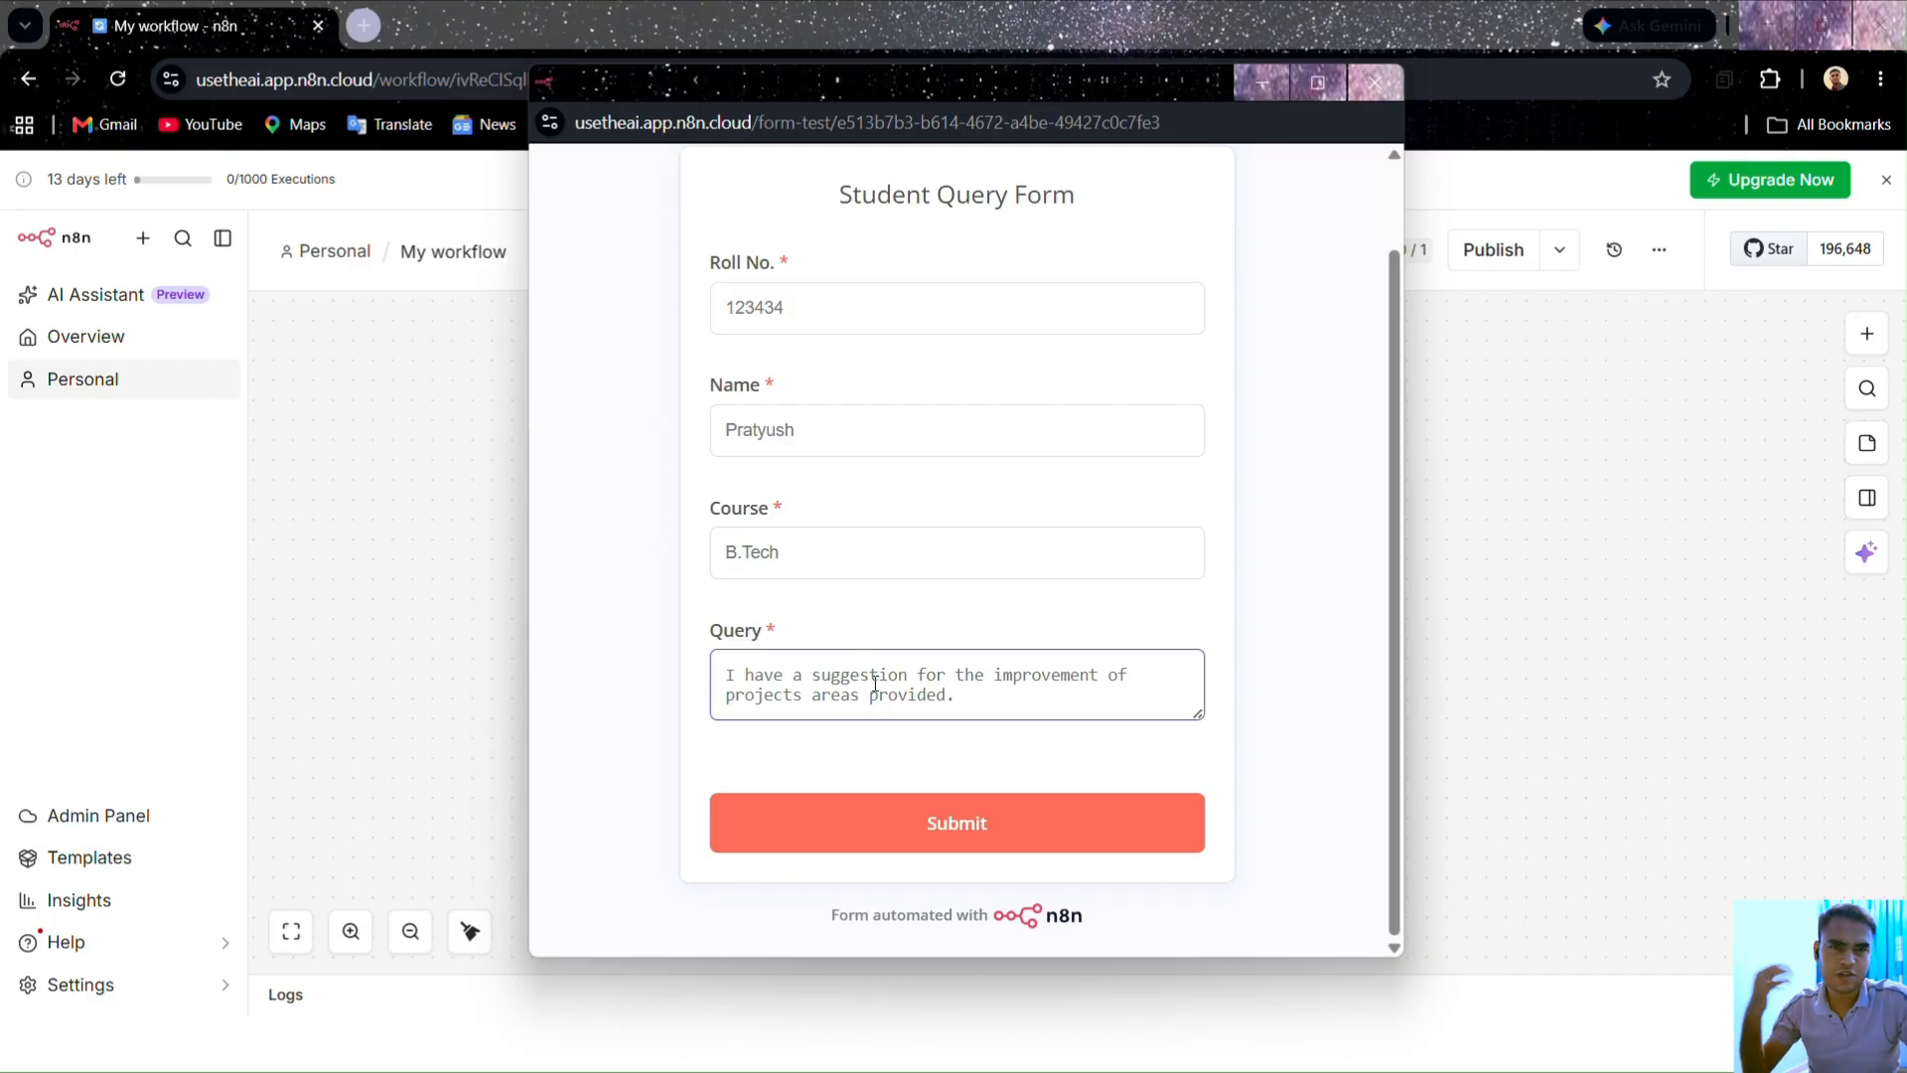
{"action": "type", "text": "."}
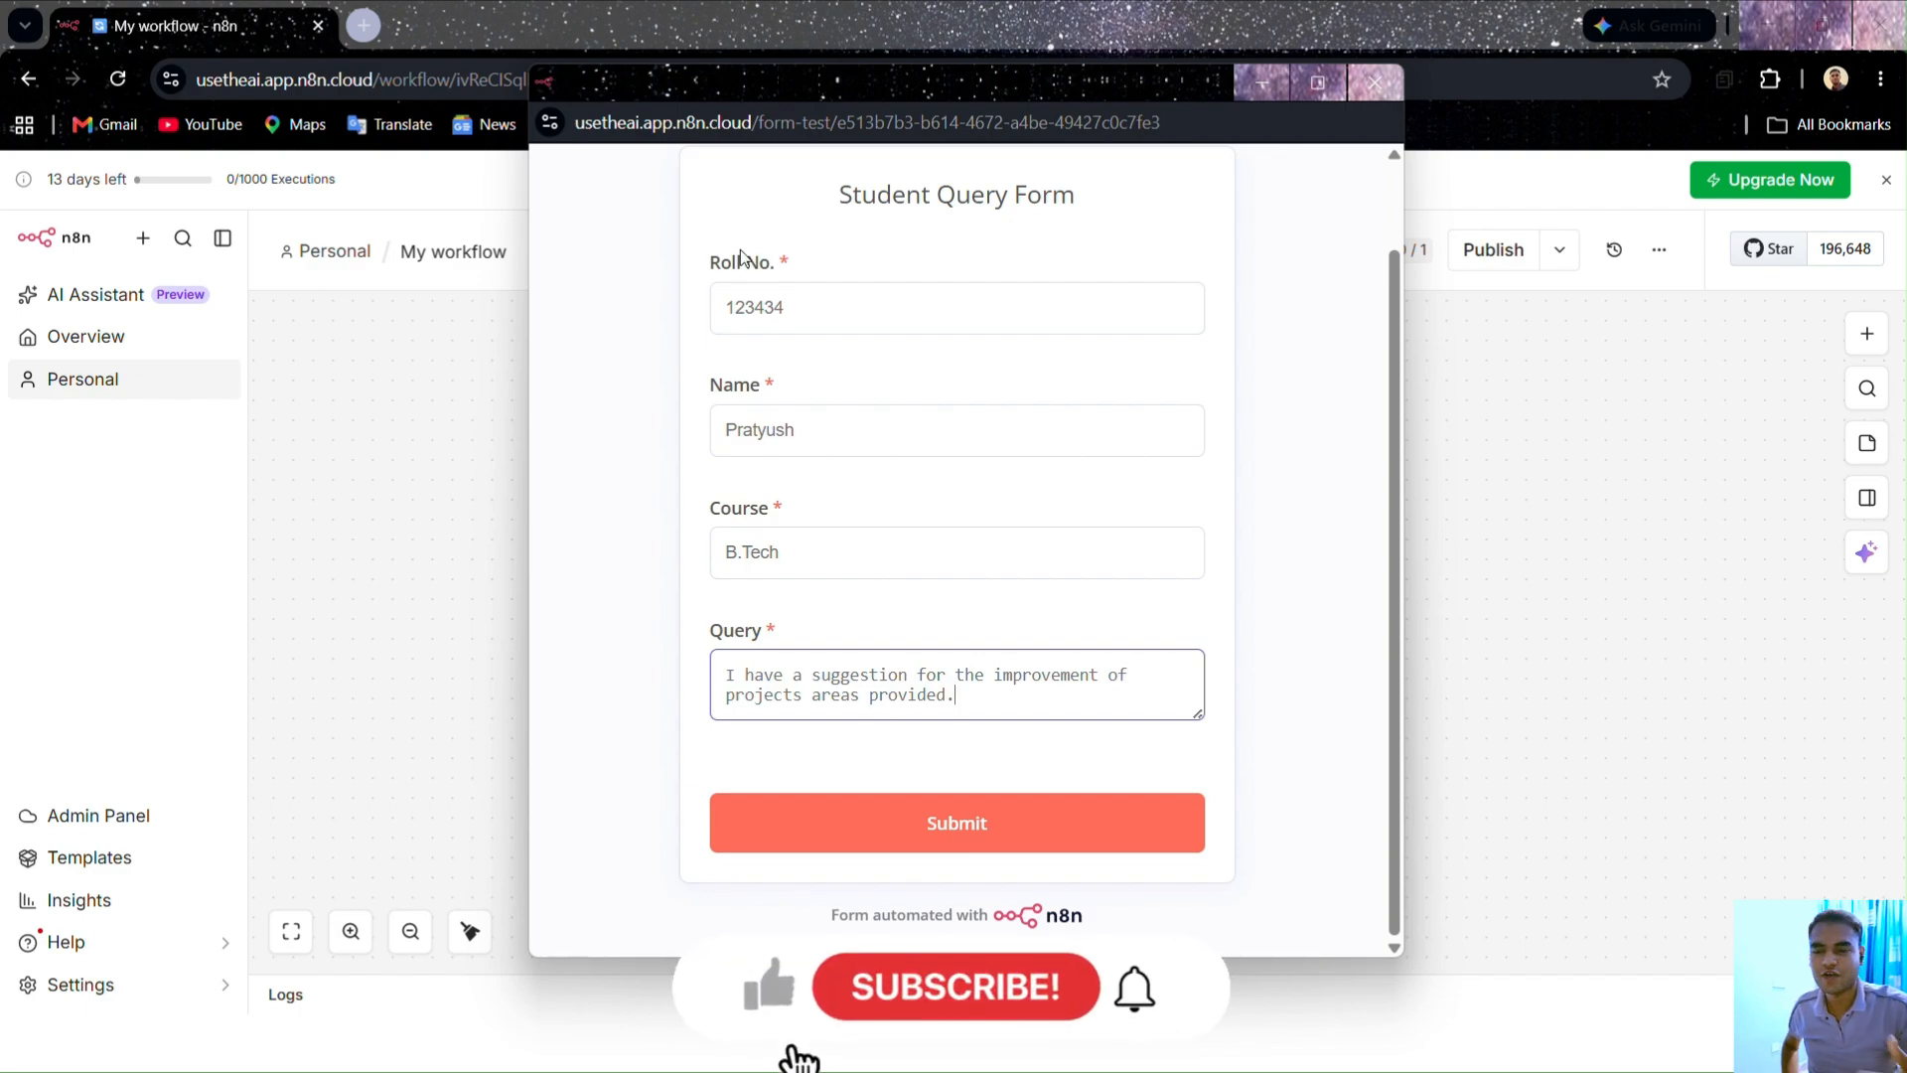
Step: Submit the test form, close its popup, and view the On form submission node's captured row
{"action": "left_click", "coordinate": [890, 808]}
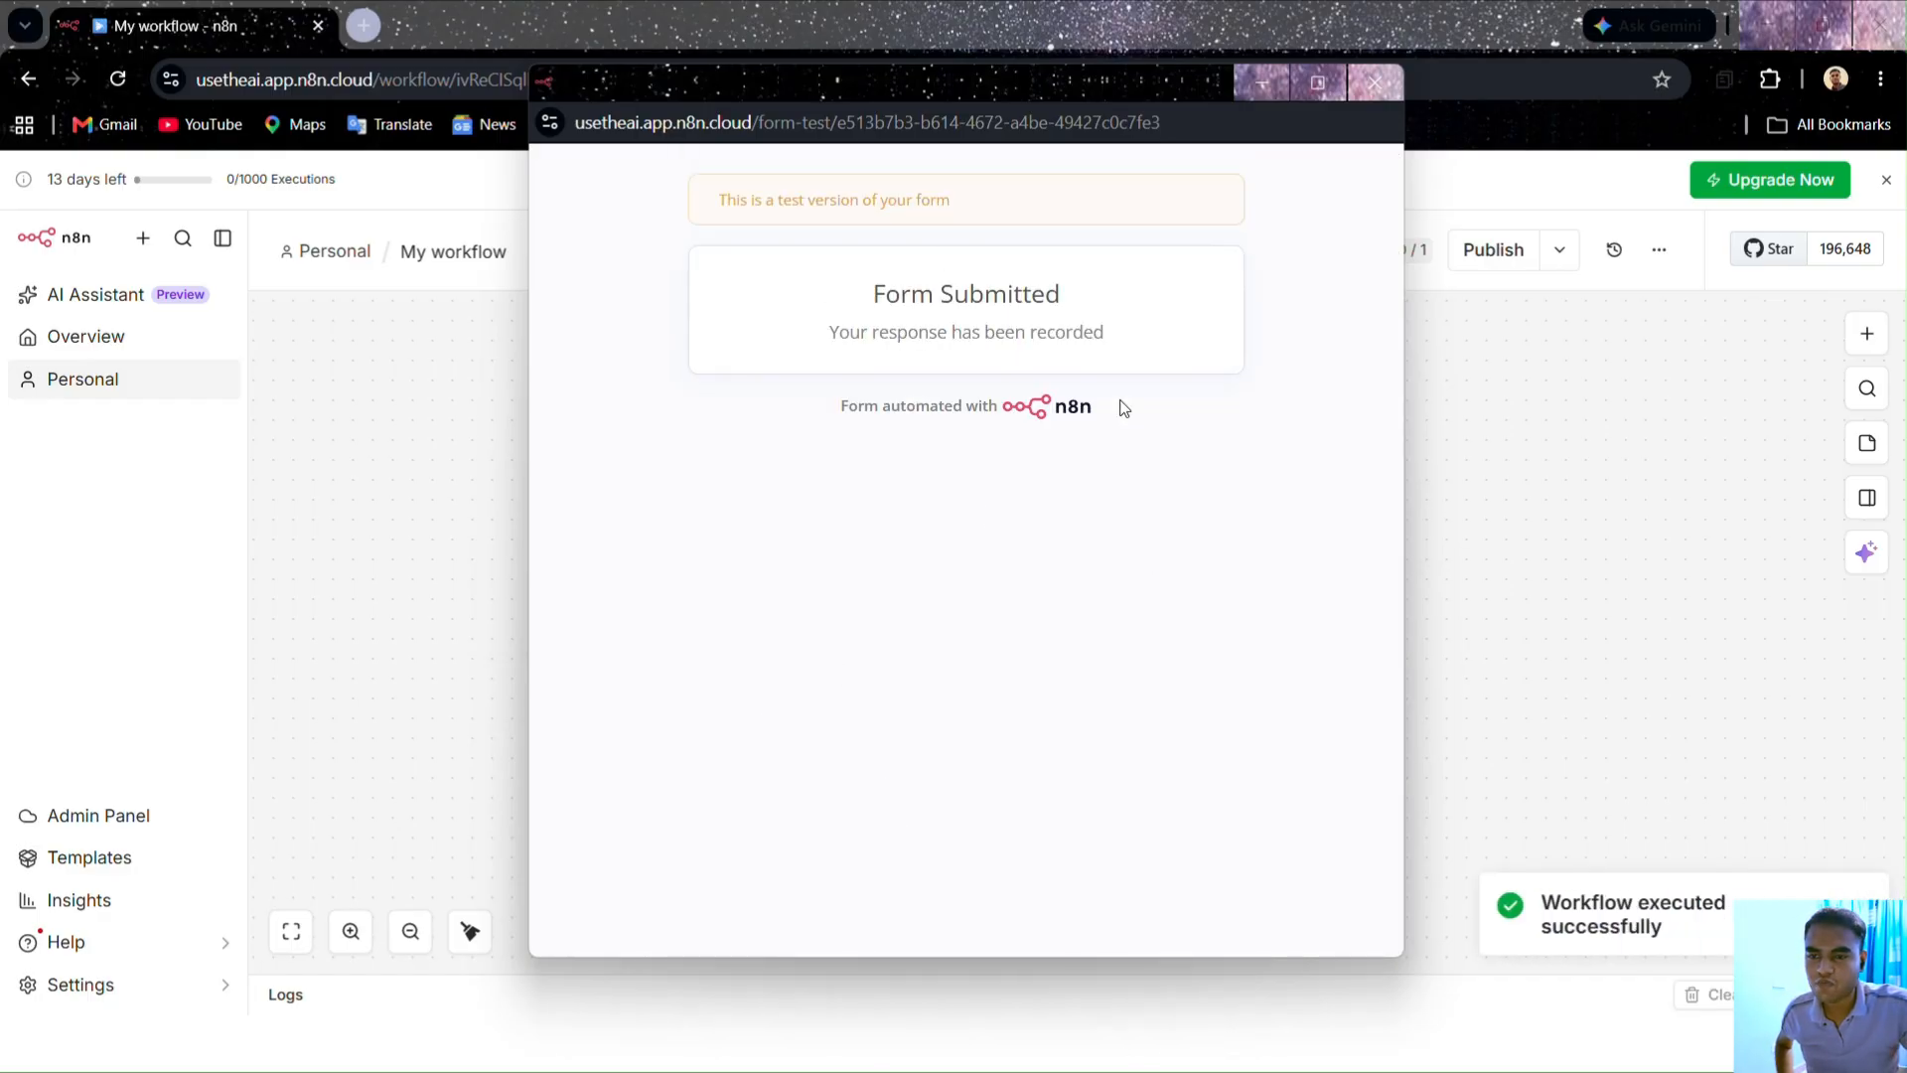
{"action": "left_click", "coordinate": [1391, 79]}
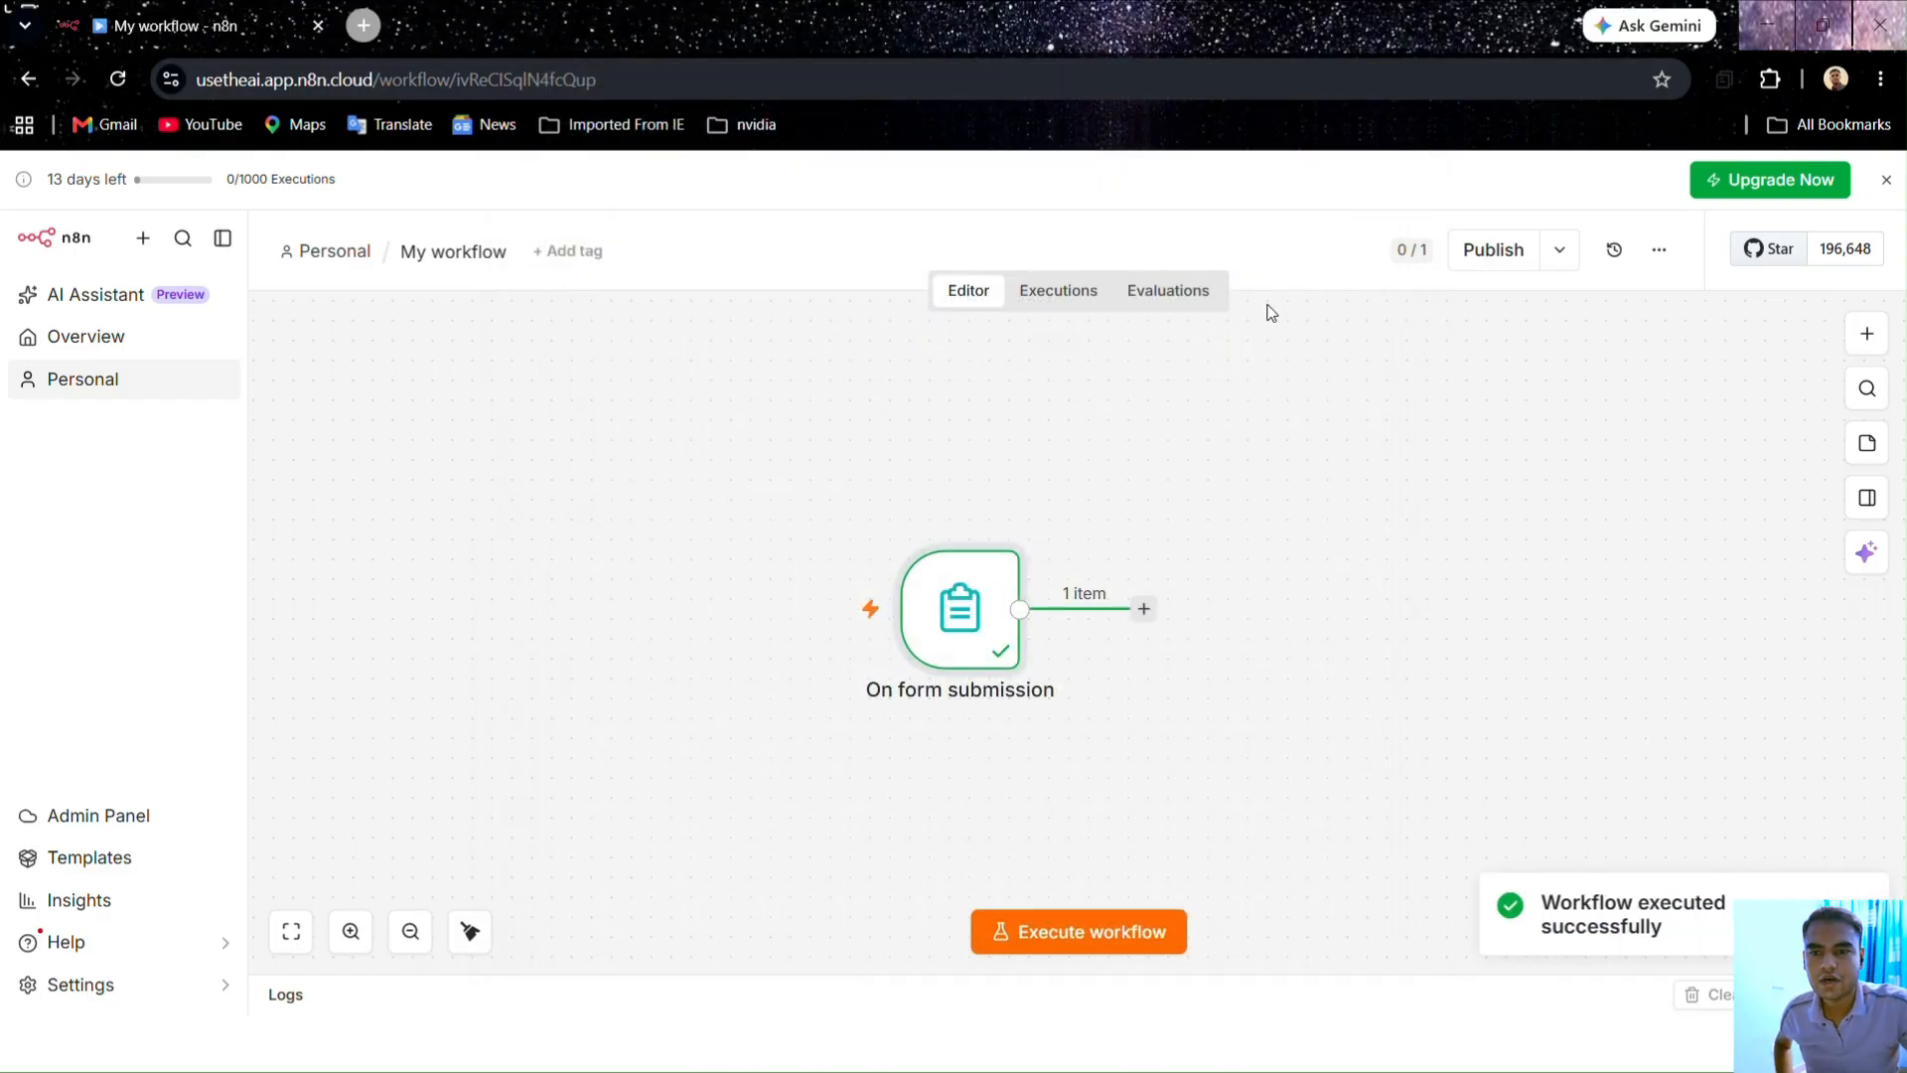
{"action": "double_click", "coordinate": [979, 646]}
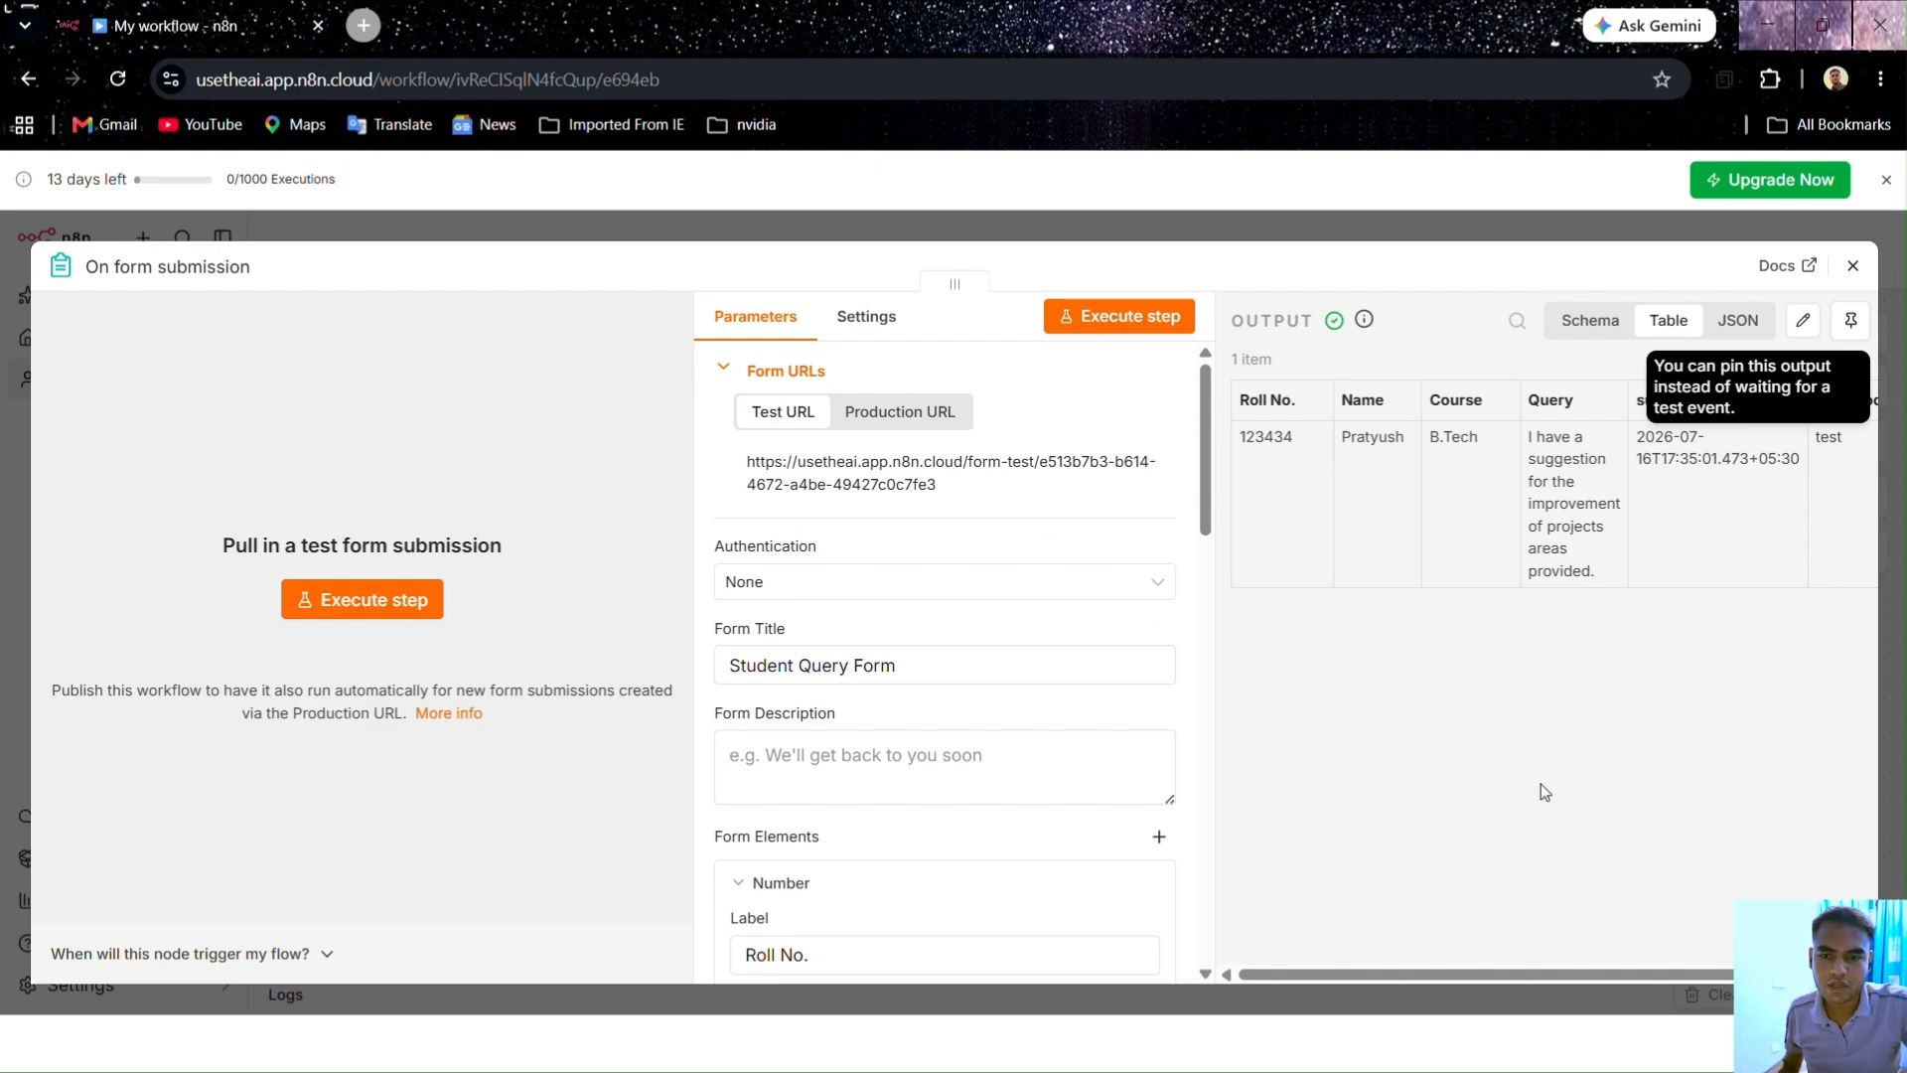
Step: Compare the submission in Schema, JSON and Table views, then pin it as test data
{"action": "left_click_drag", "start_coordinate": [1517, 969], "coordinate": [1474, 855]}
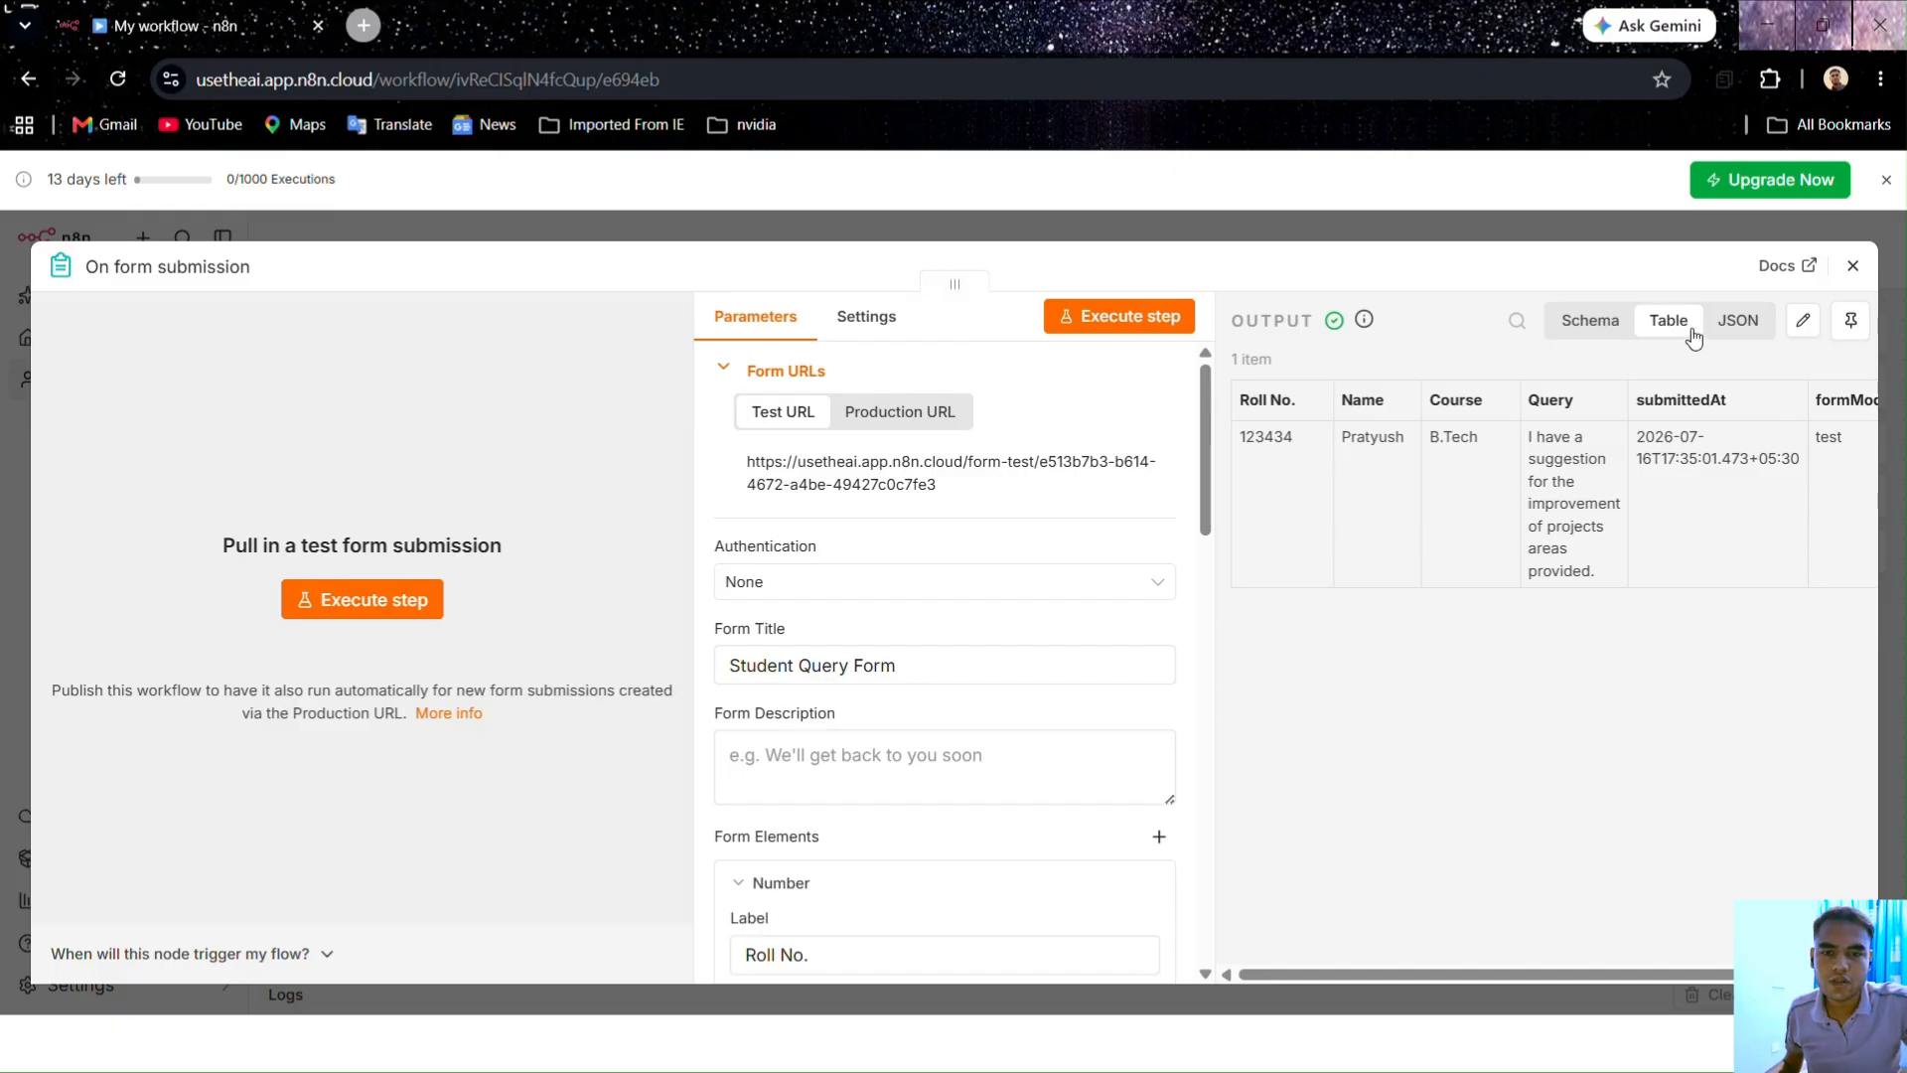
{"action": "left_click", "coordinate": [1589, 321]}
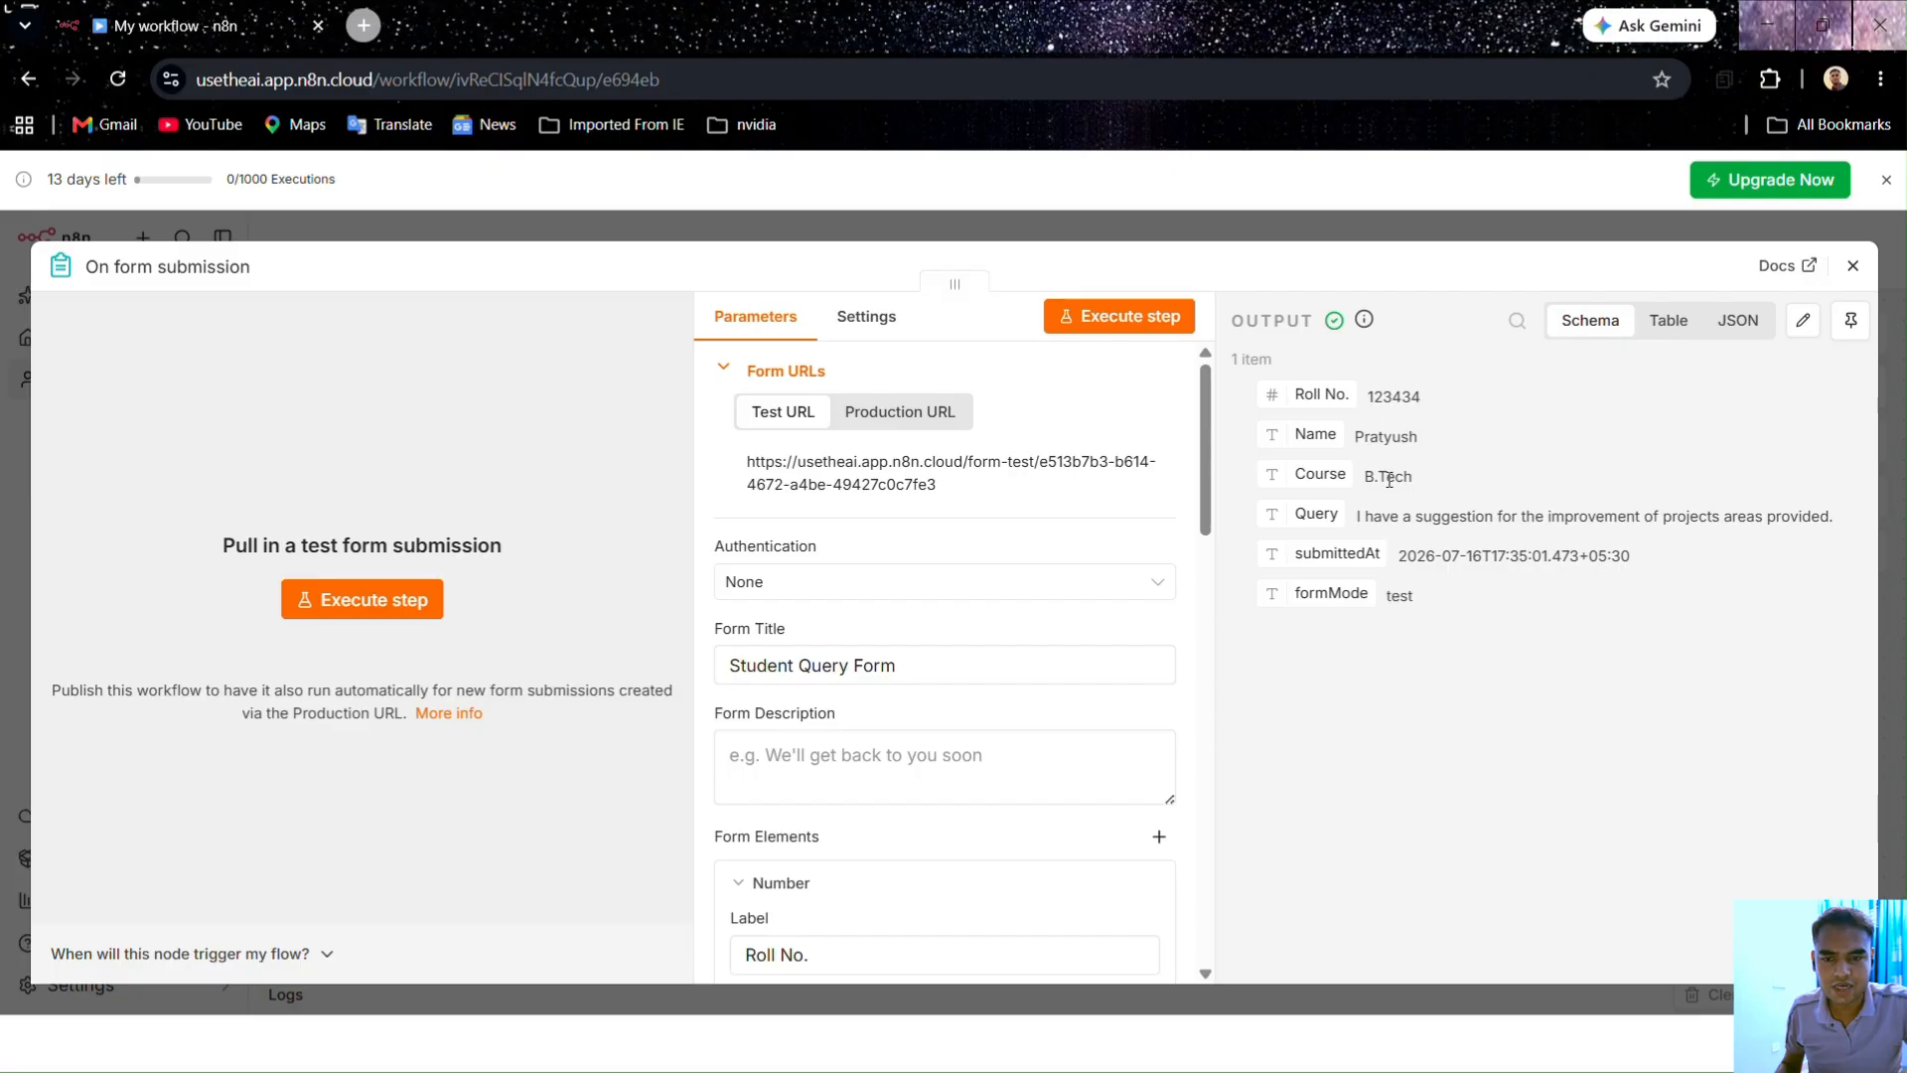
{"action": "left_click", "coordinate": [1738, 321]}
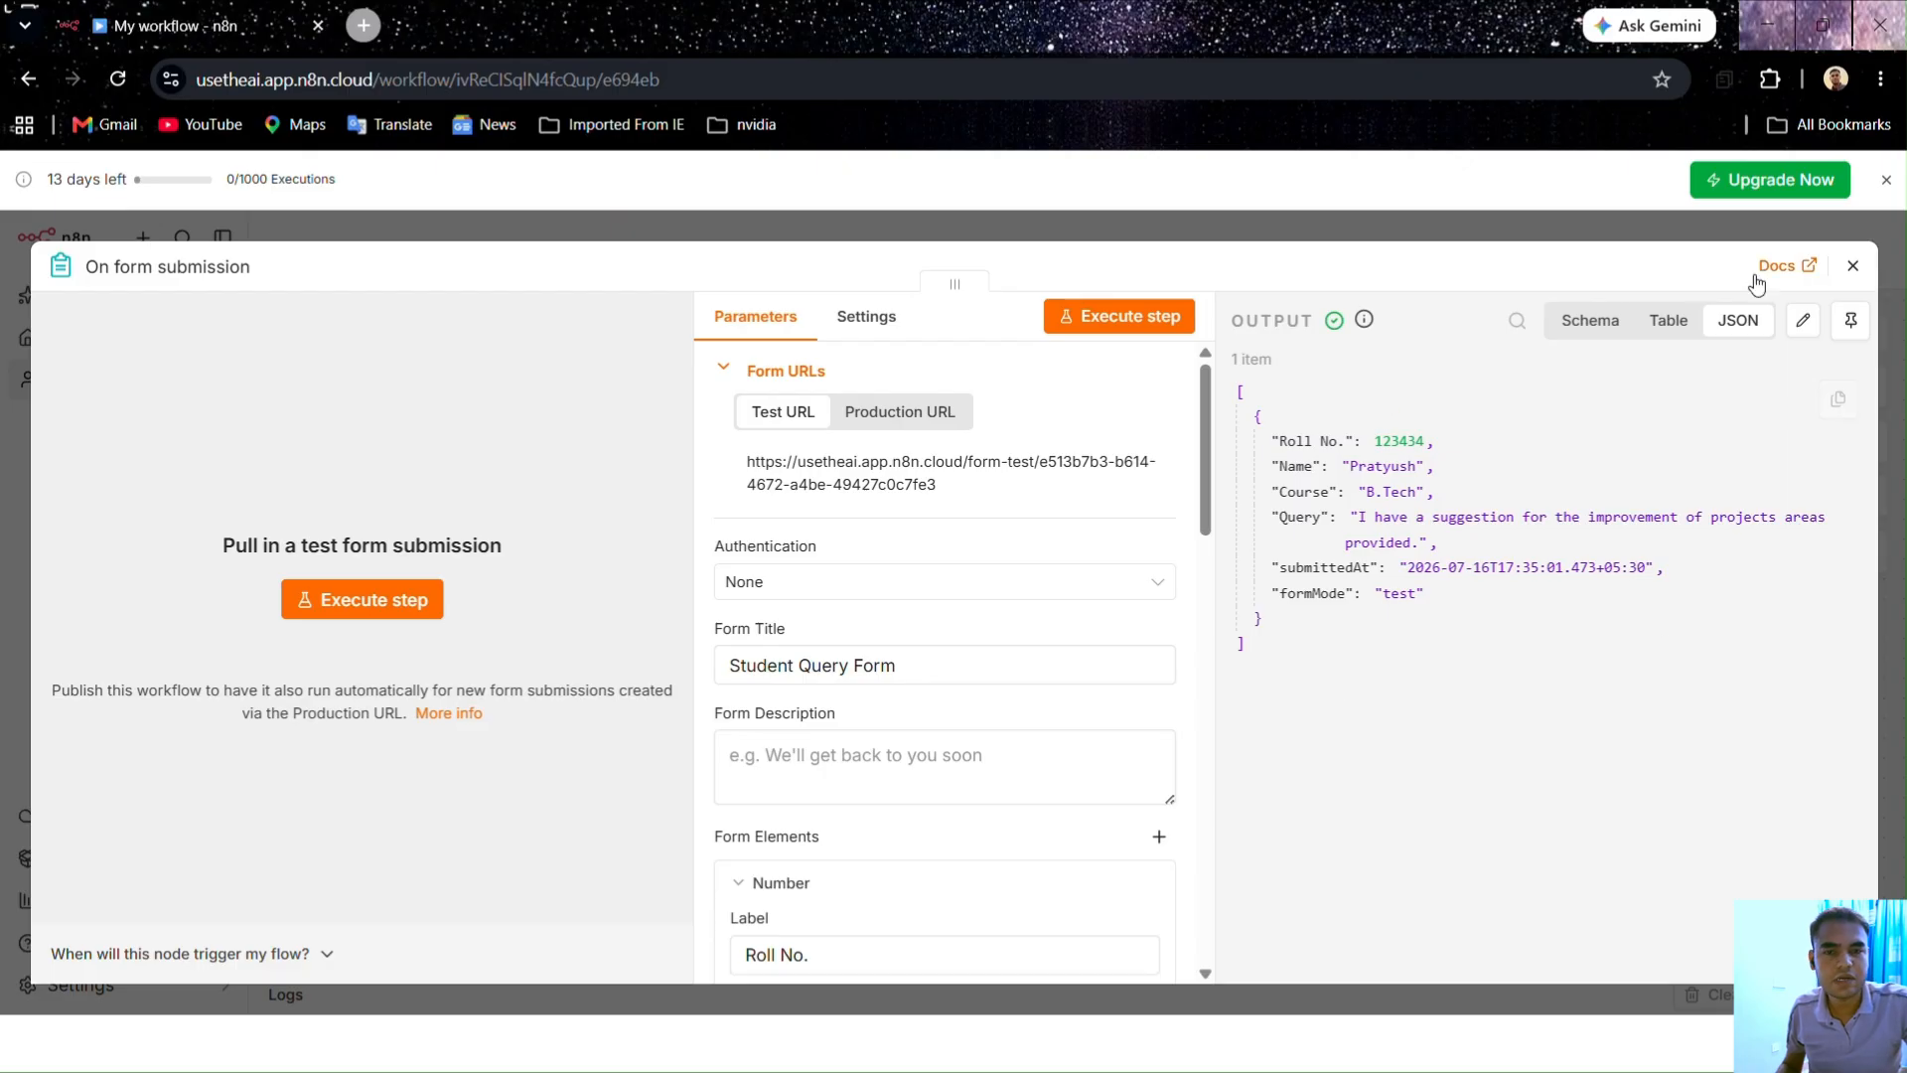
{"action": "left_click", "coordinate": [1668, 321]}
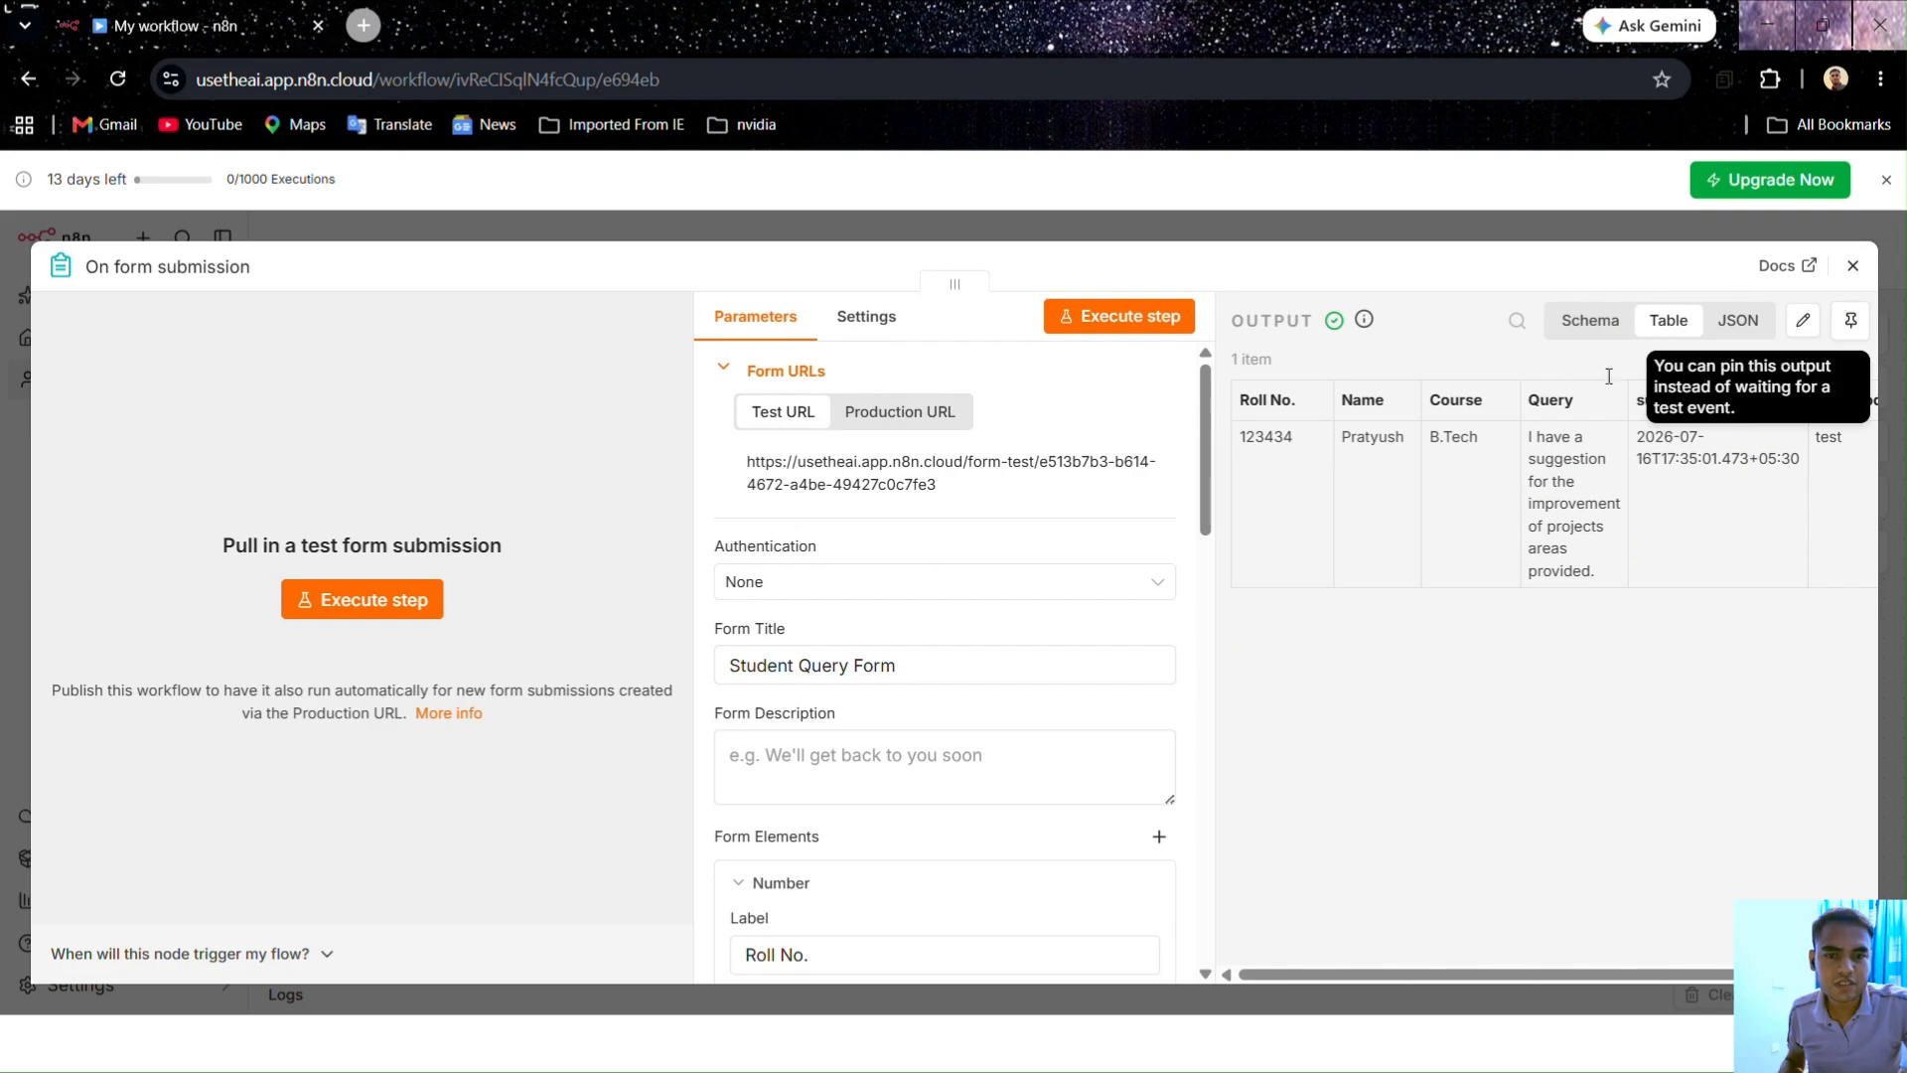
{"action": "left_click", "coordinate": [1582, 343]}
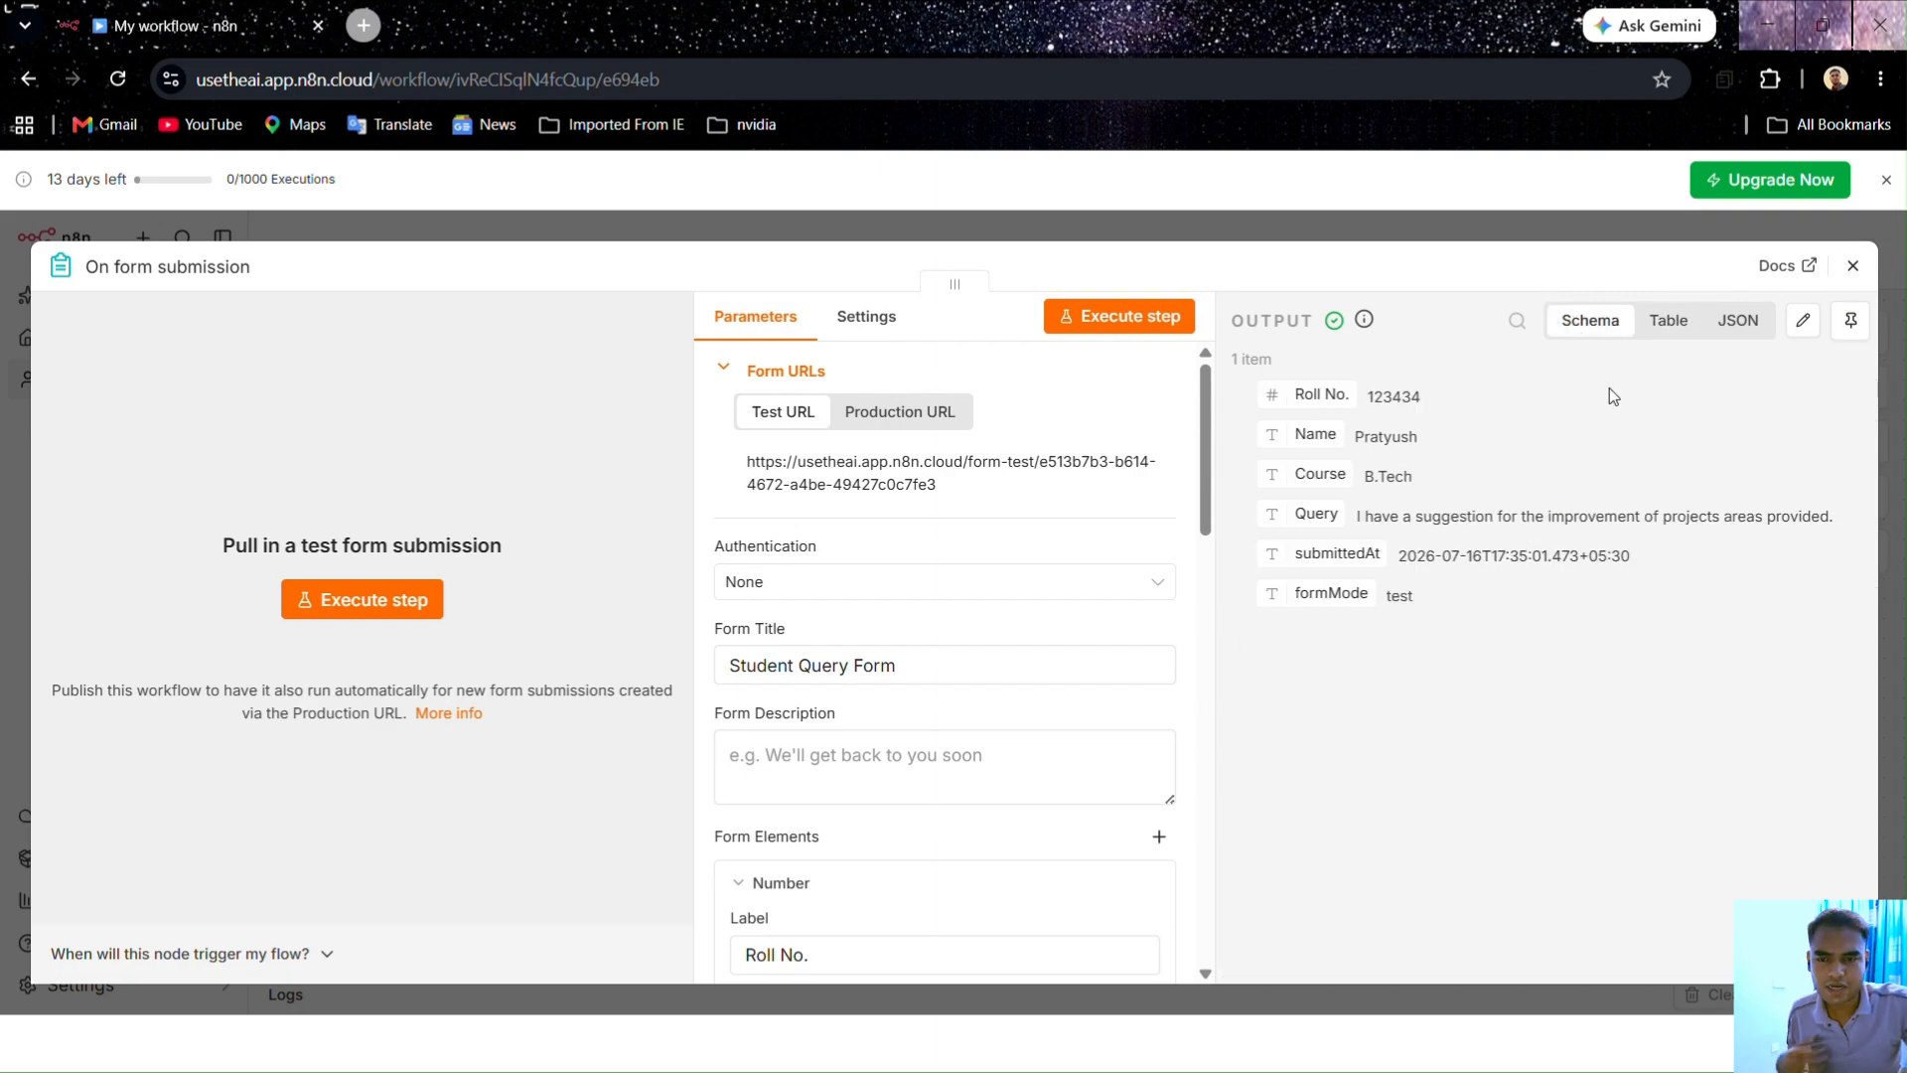
{"action": "left_click", "coordinate": [1850, 320]}
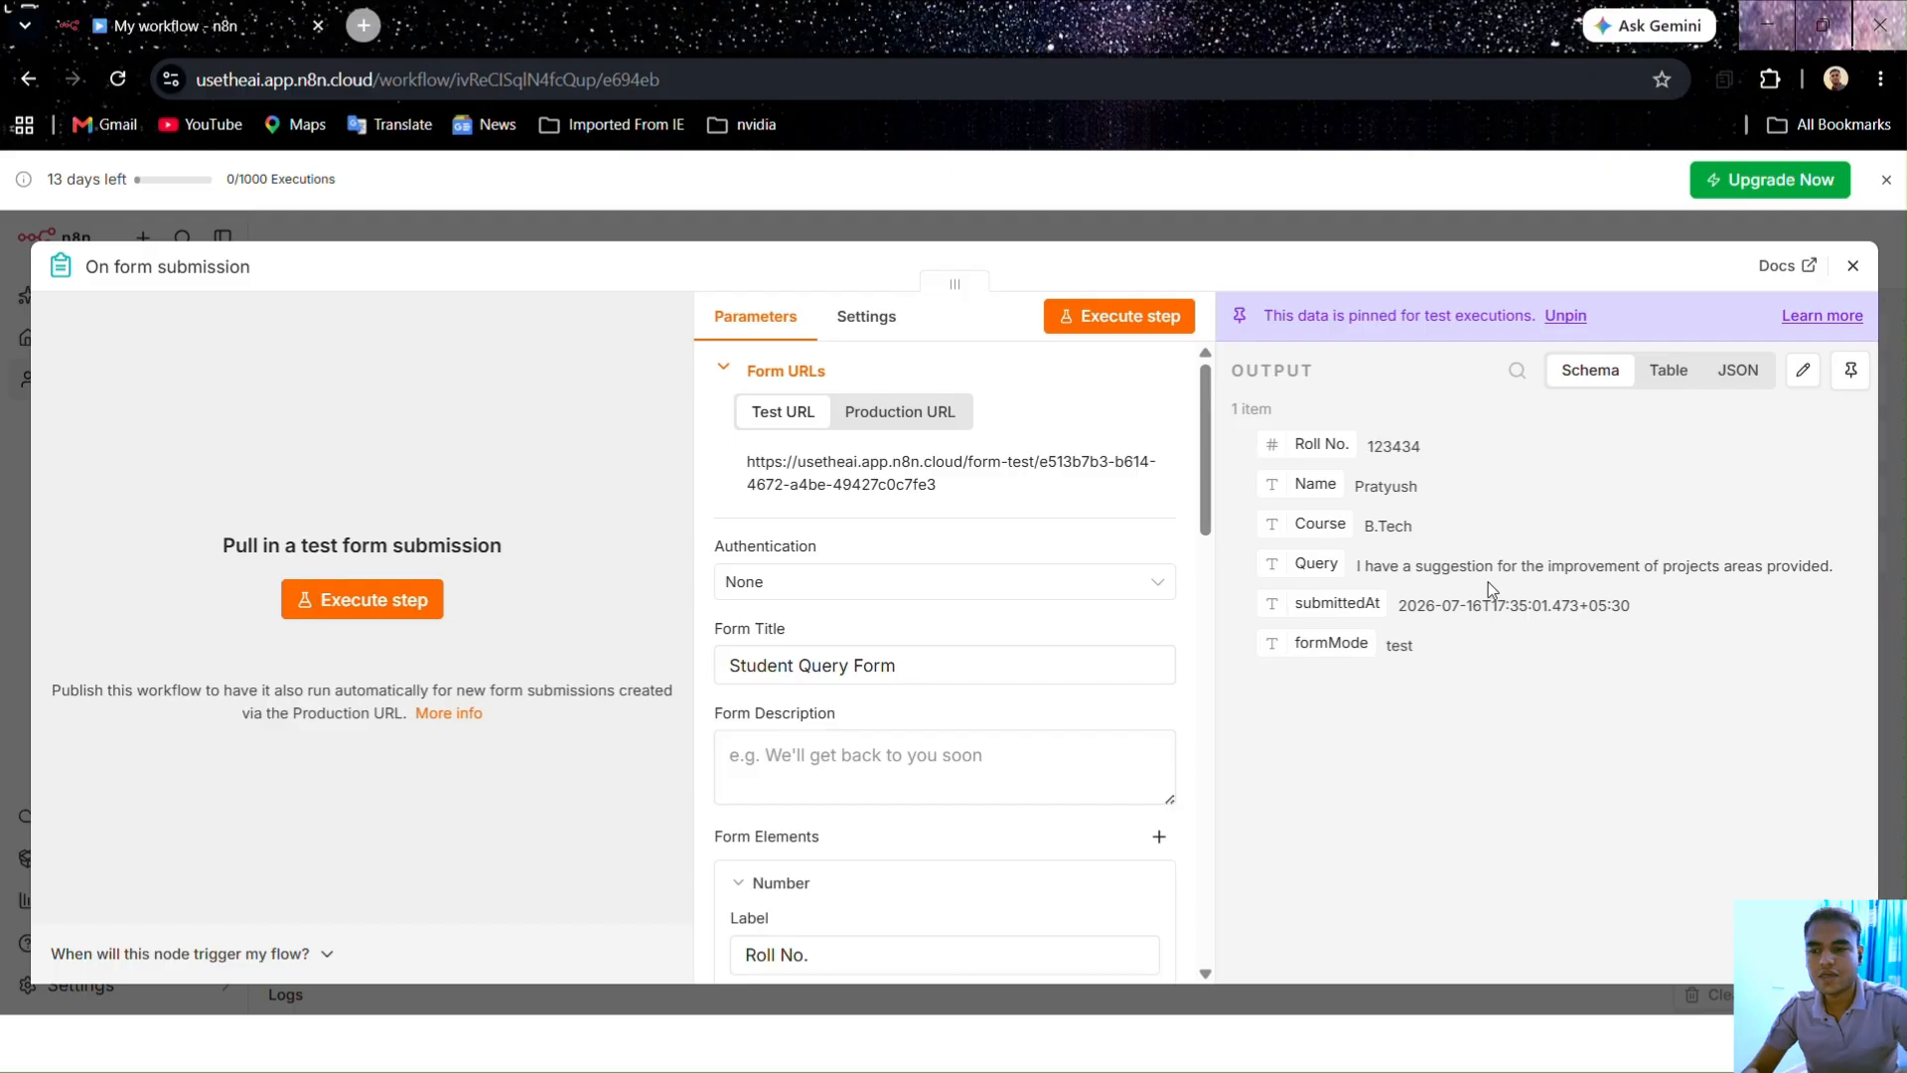
Step: Execute the workflow on the pinned submission and bring up the next-node panel after On form submission
{"action": "left_click", "coordinate": [1440, 232]}
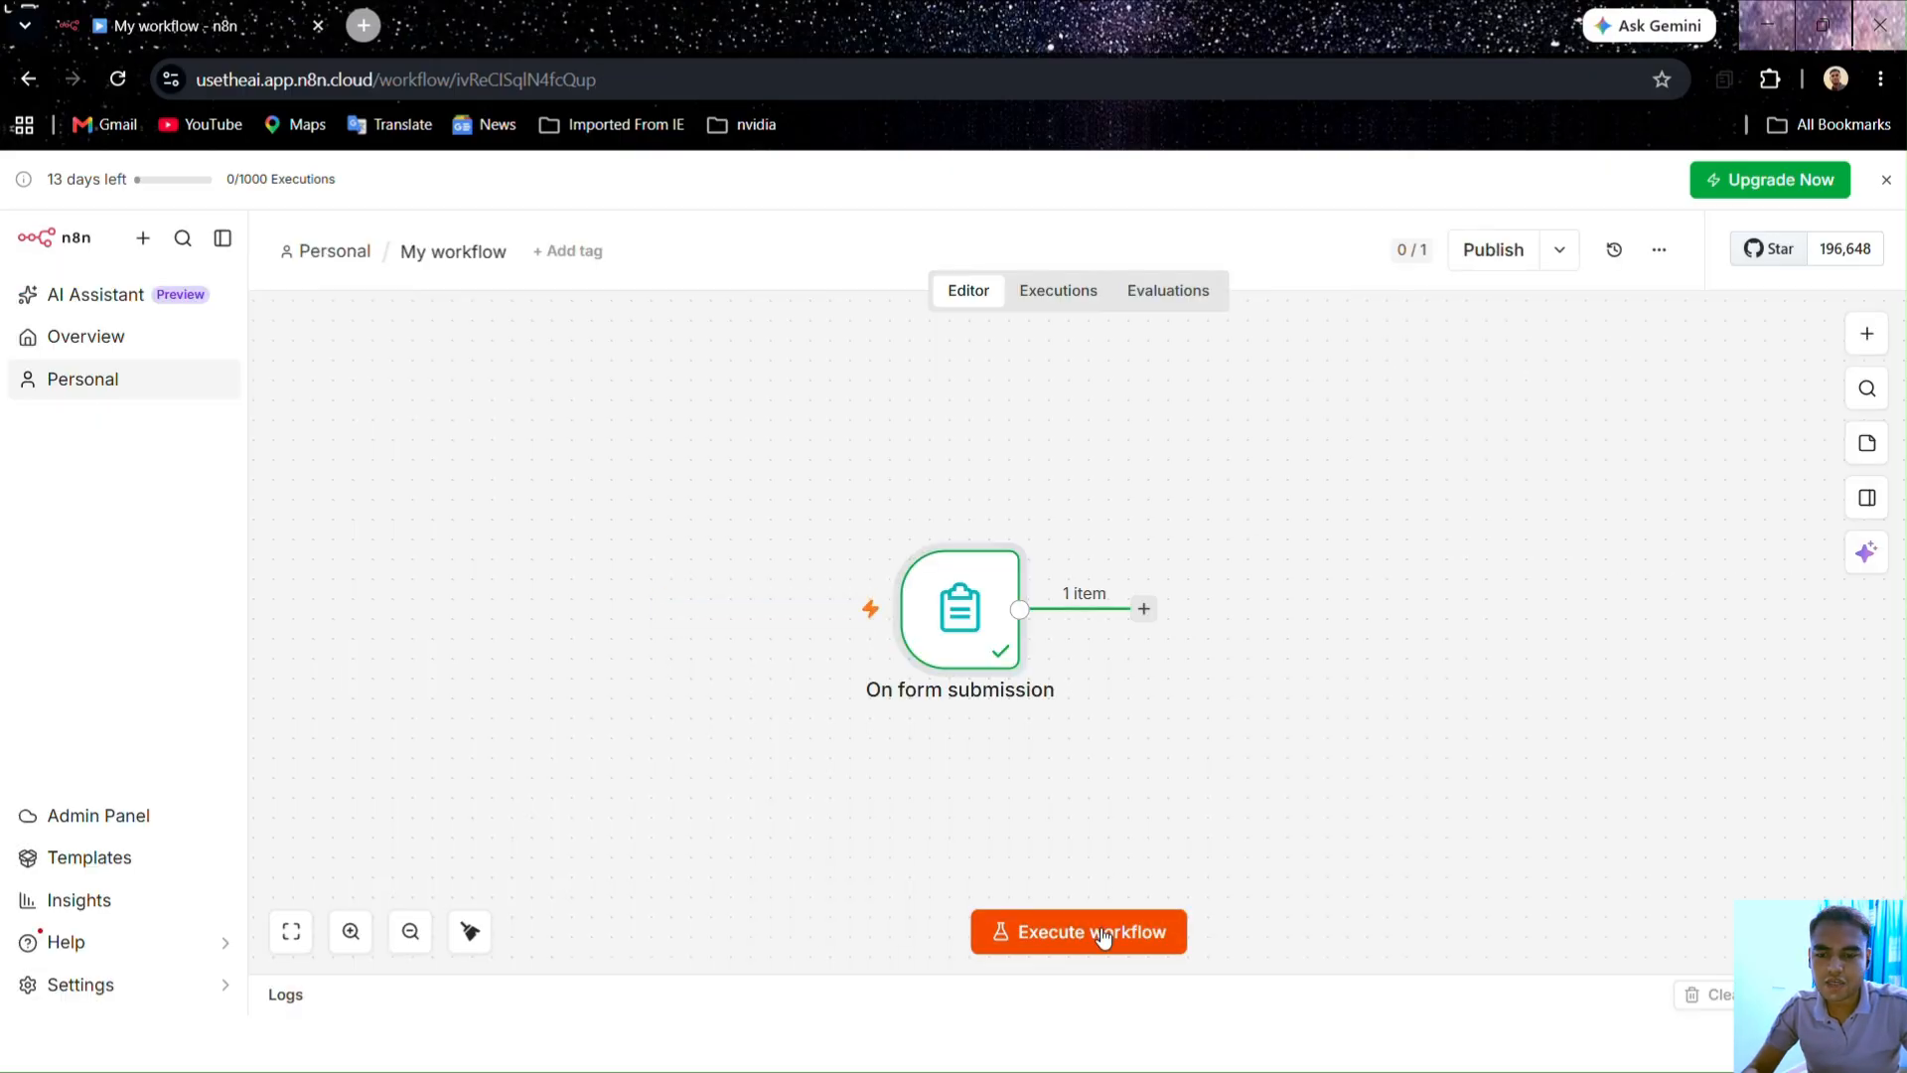
{"action": "left_click", "coordinate": [1100, 936]}
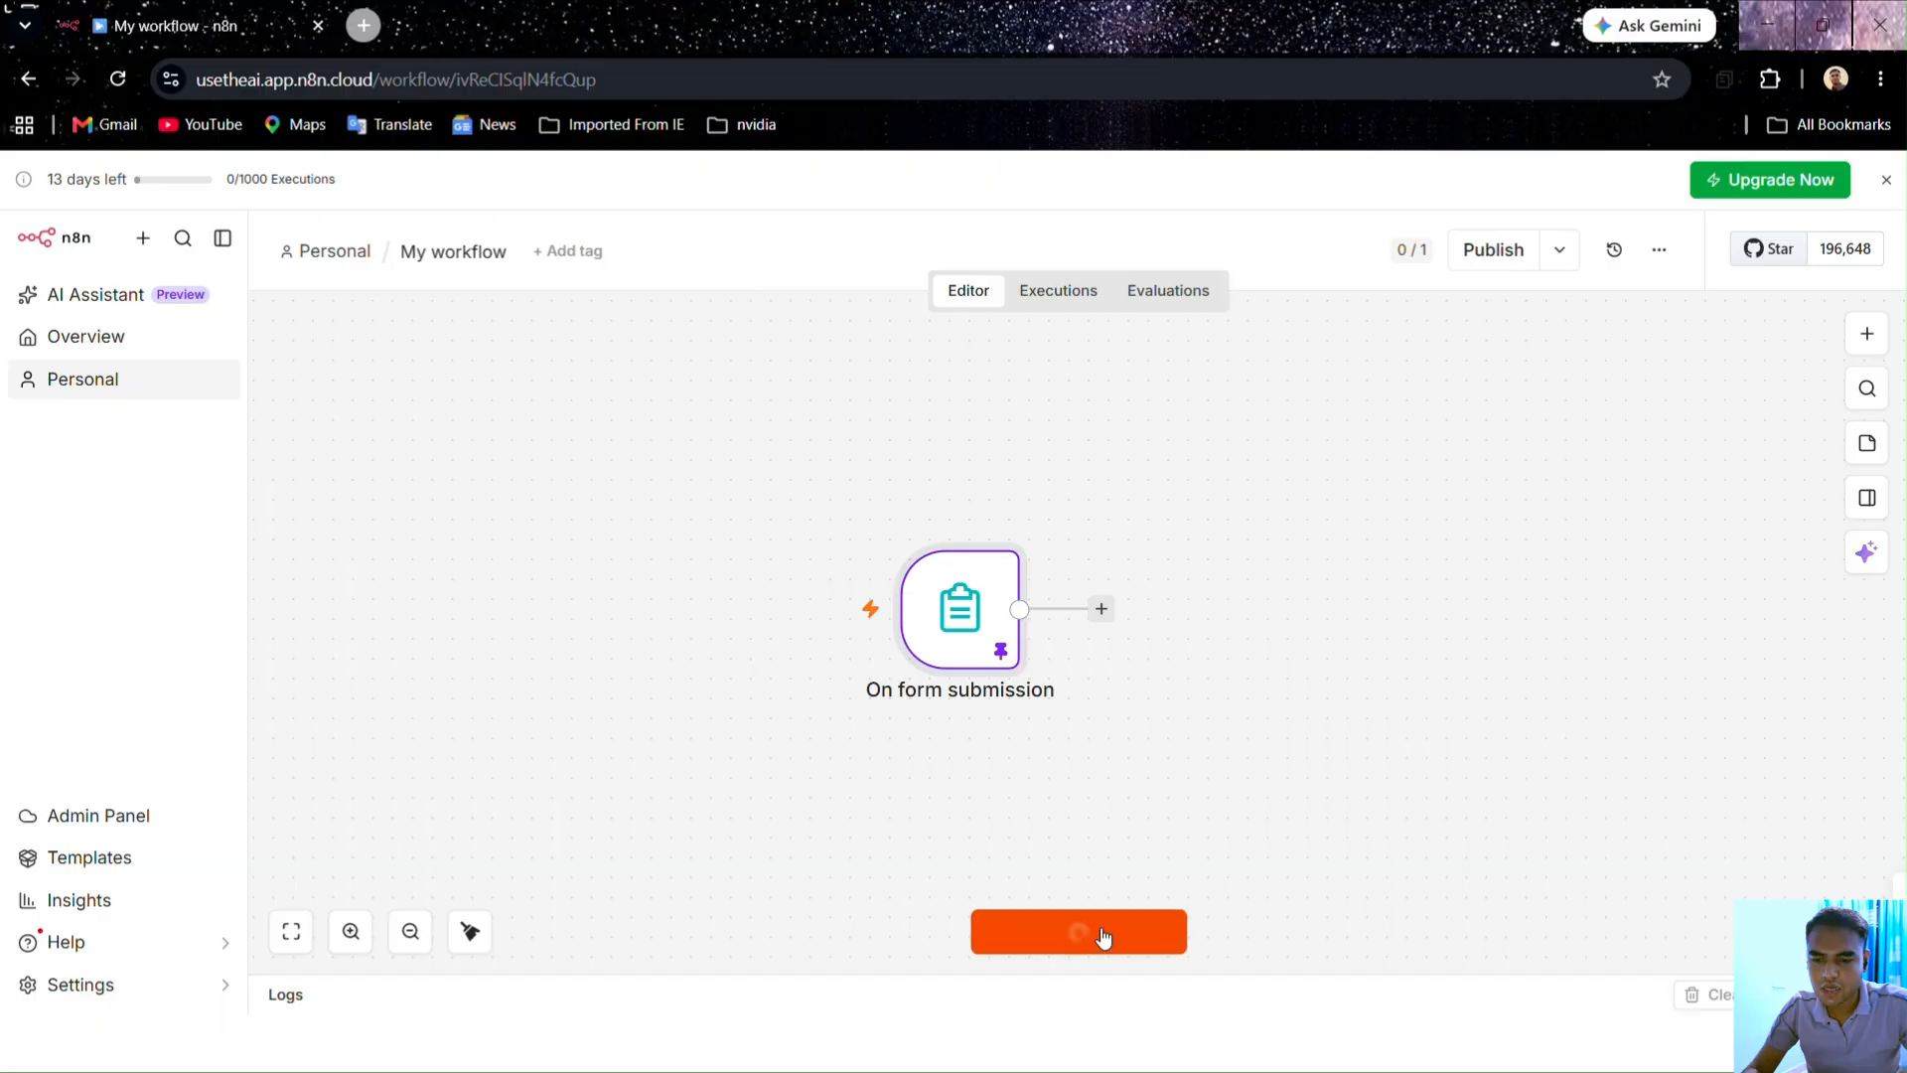
{"action": "double_click", "coordinate": [973, 602]}
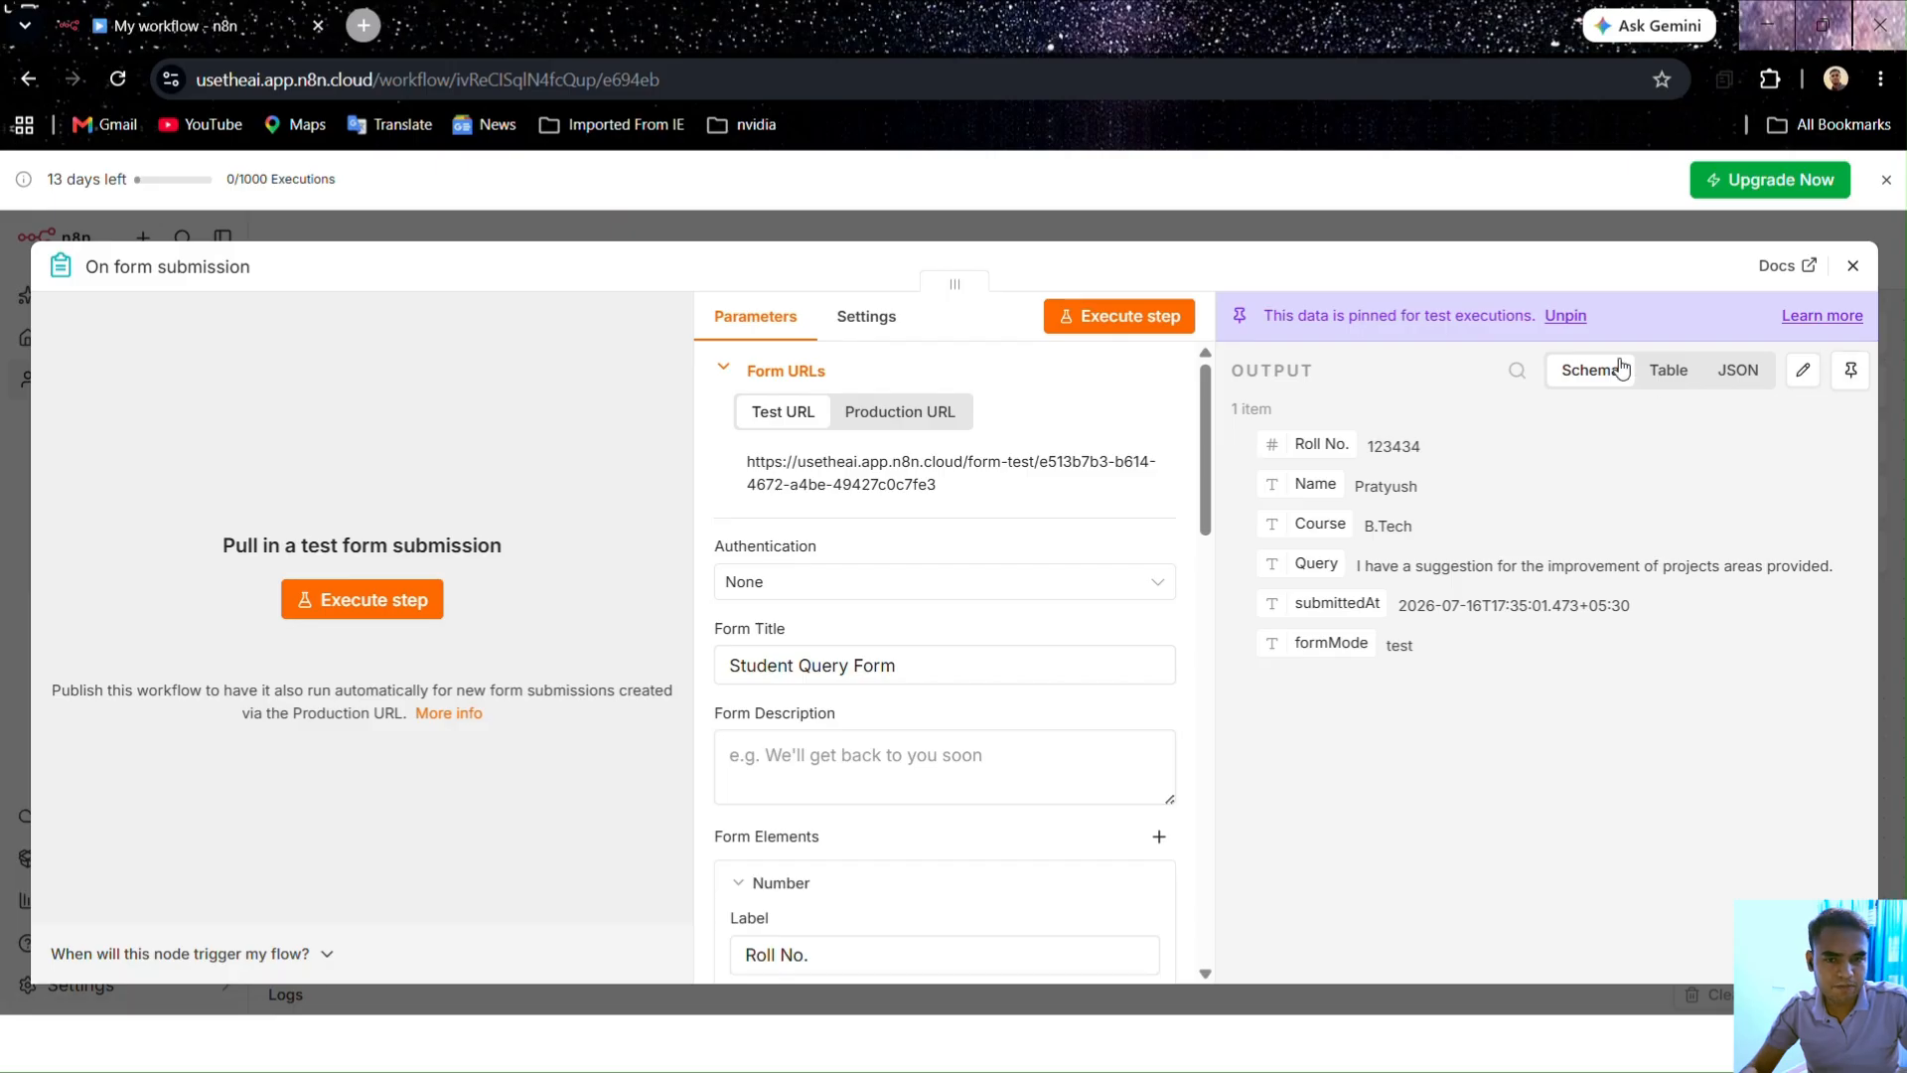
{"action": "left_click", "coordinate": [1506, 226]}
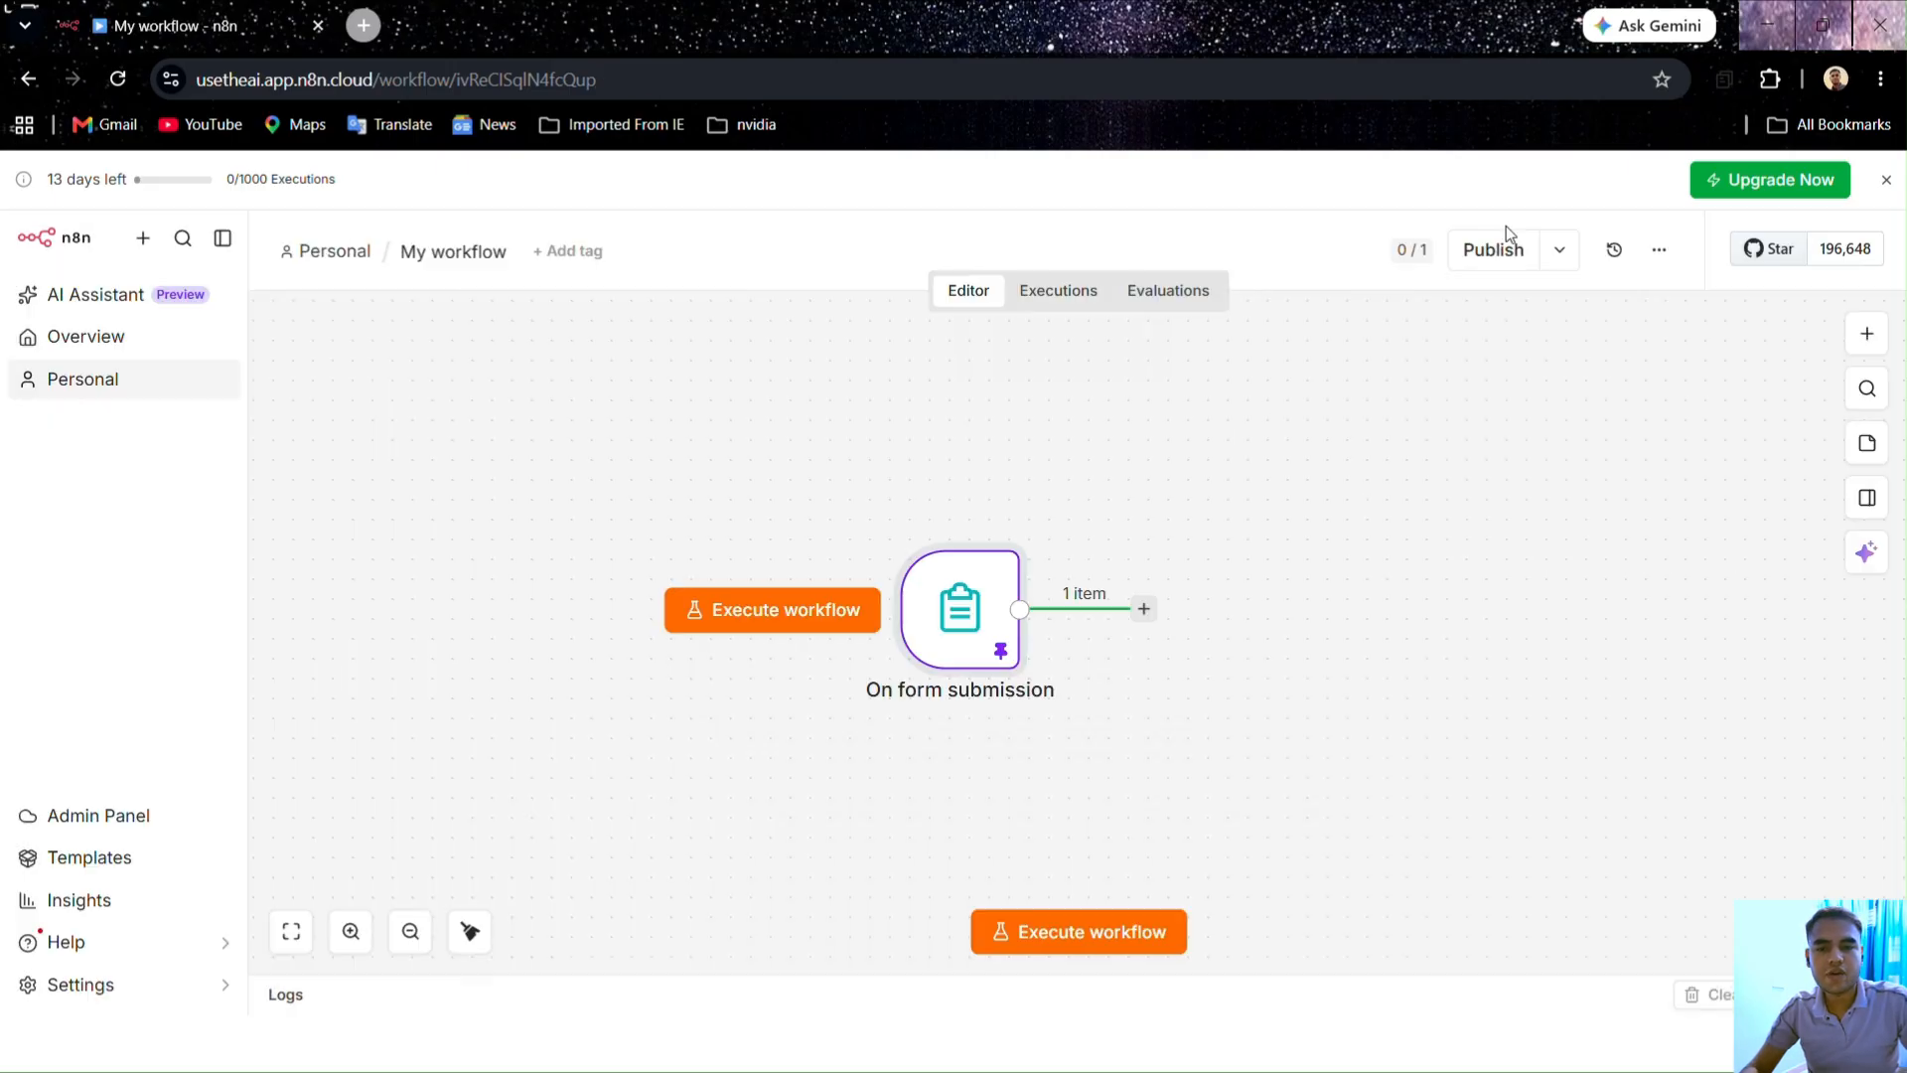
{"action": "left_click", "coordinate": [1145, 609]}
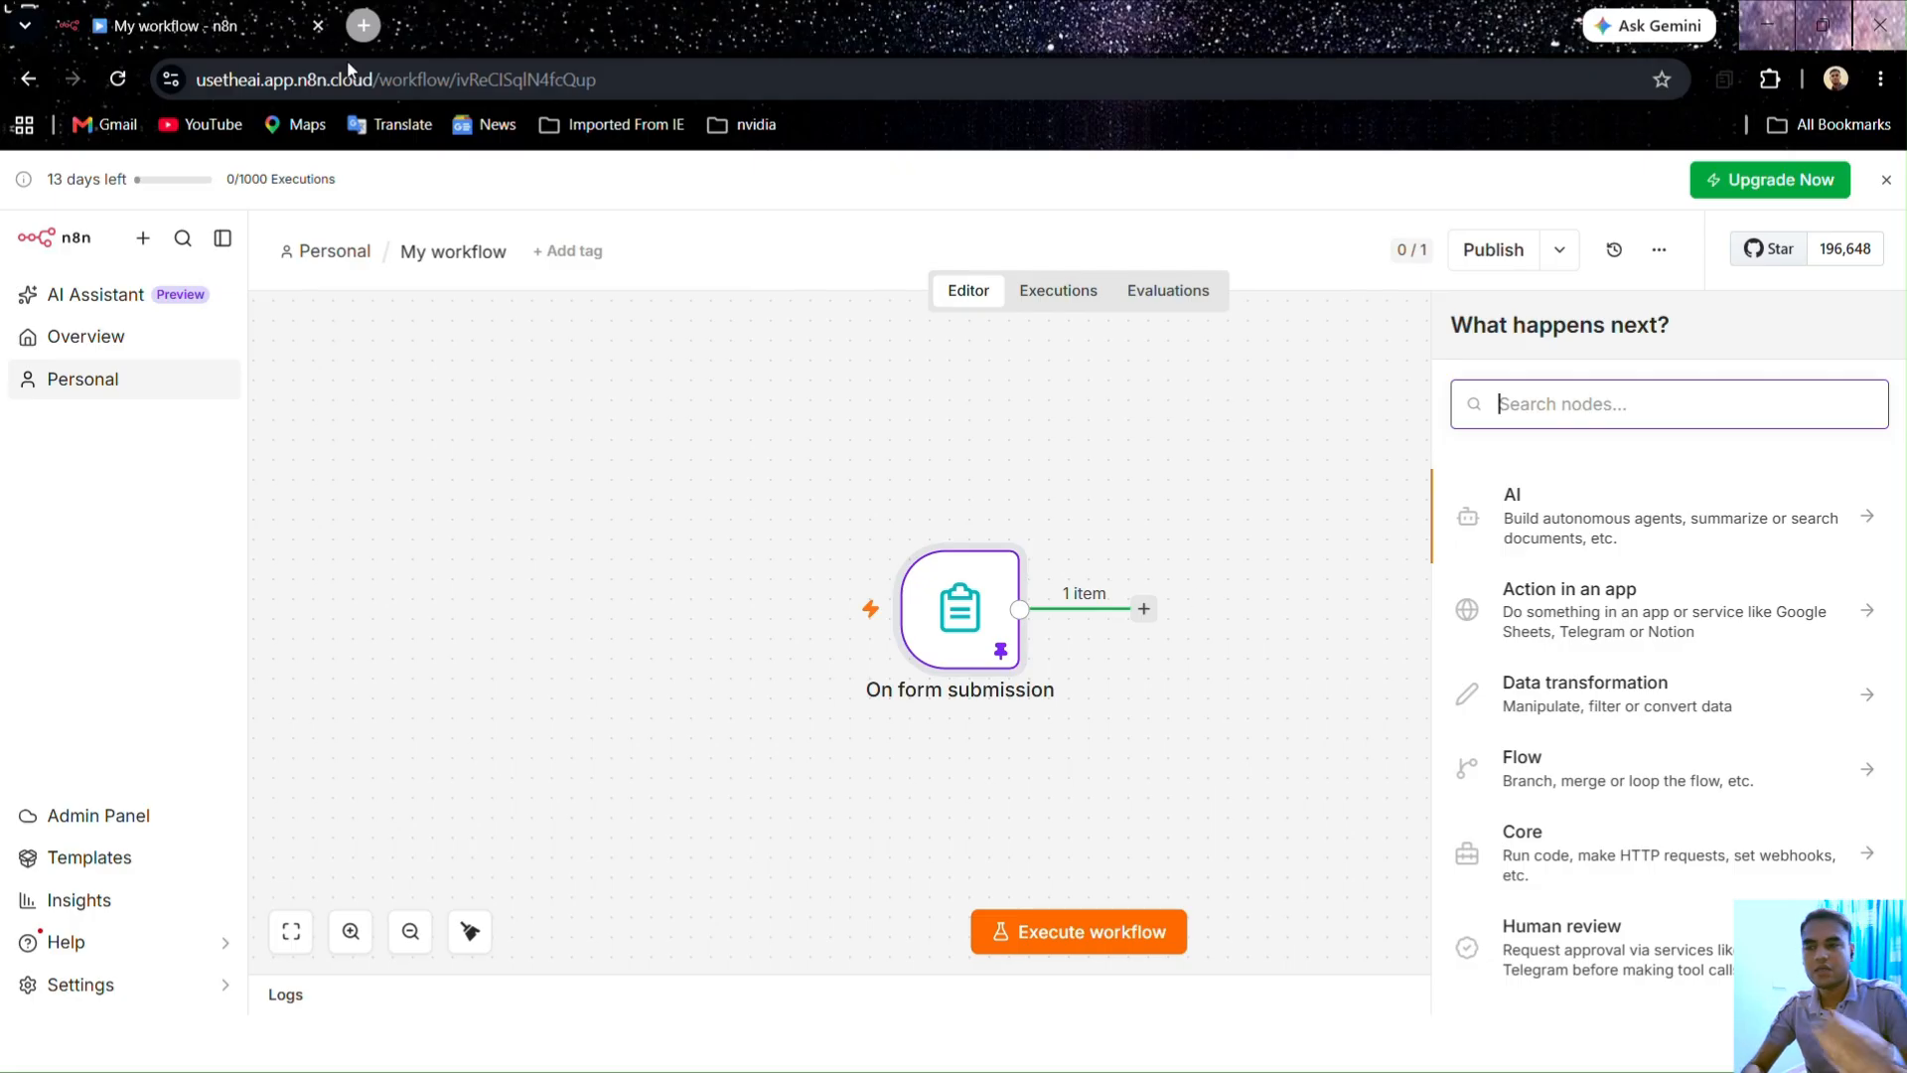
Step: In a new browser tab, launch Google Sheets from the Google apps grid
{"action": "left_click", "coordinate": [363, 25]}
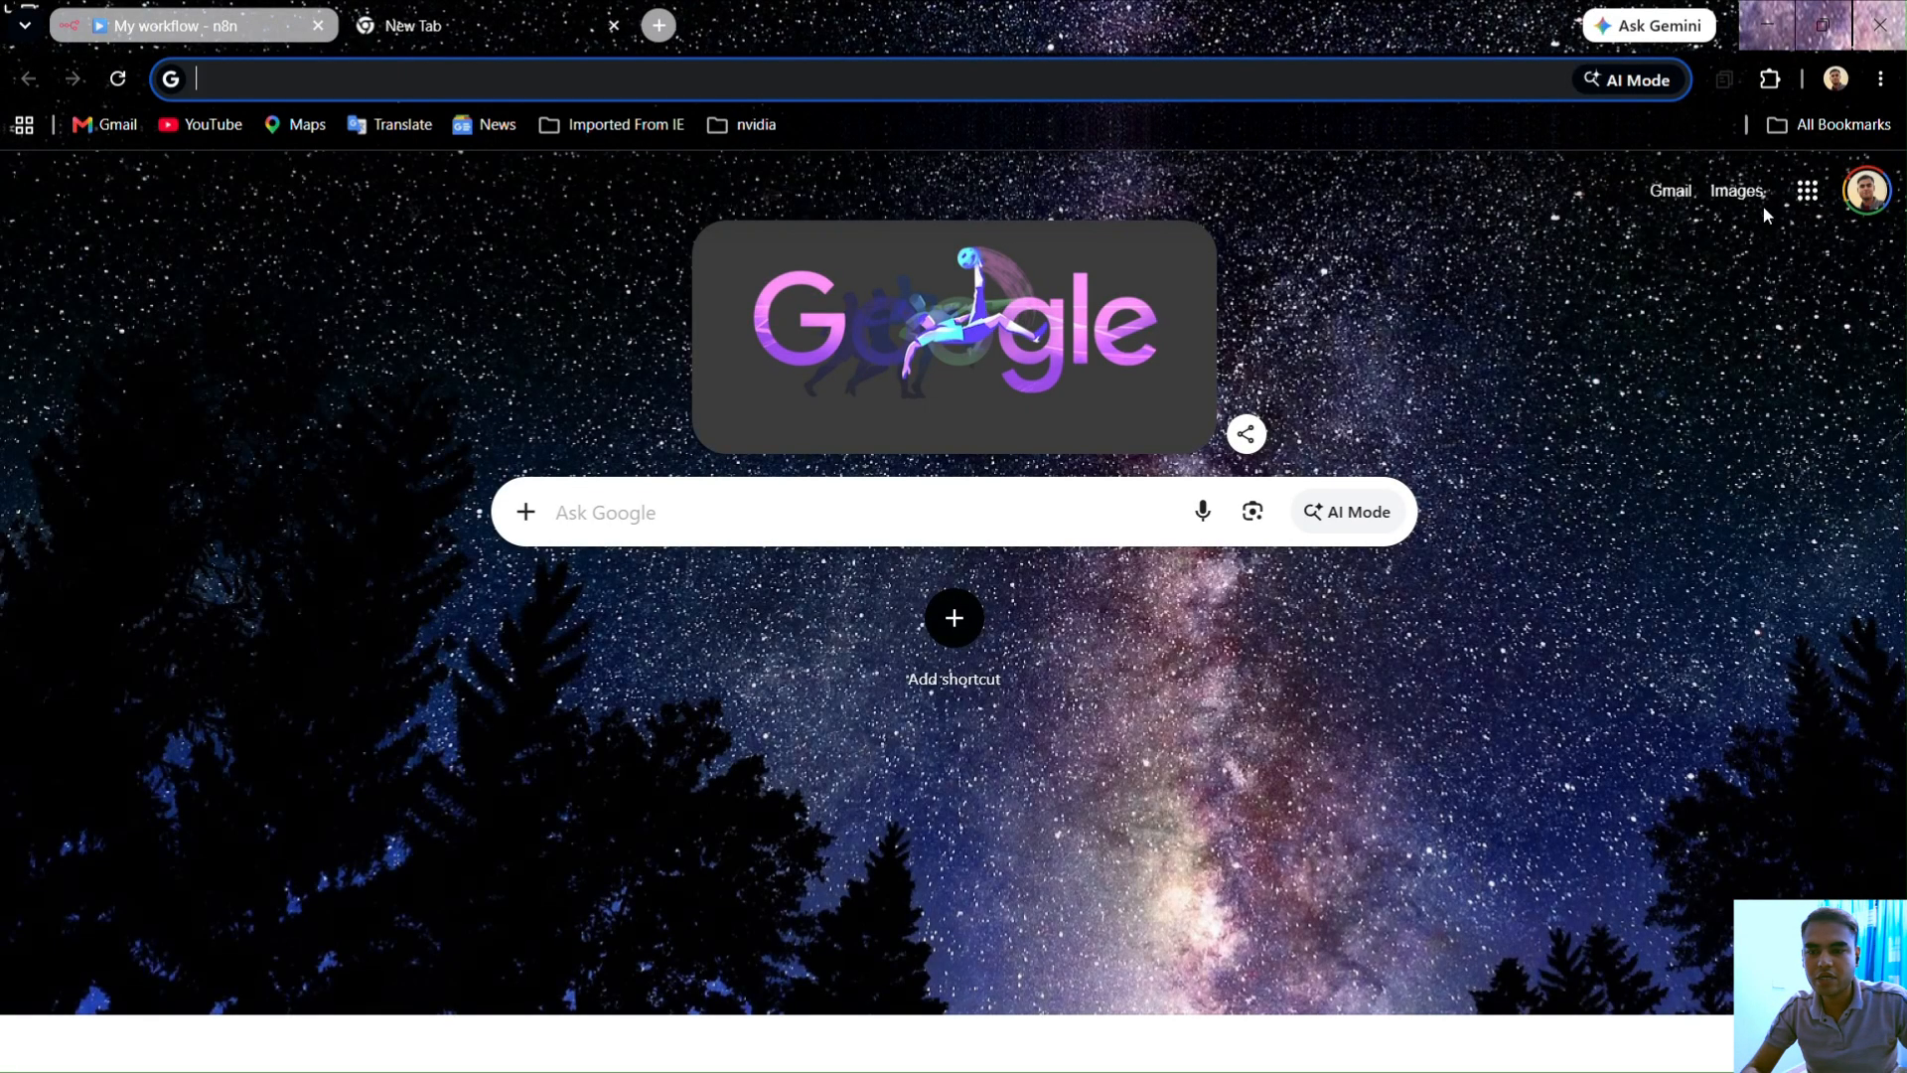
{"action": "left_click", "coordinate": [1816, 209]}
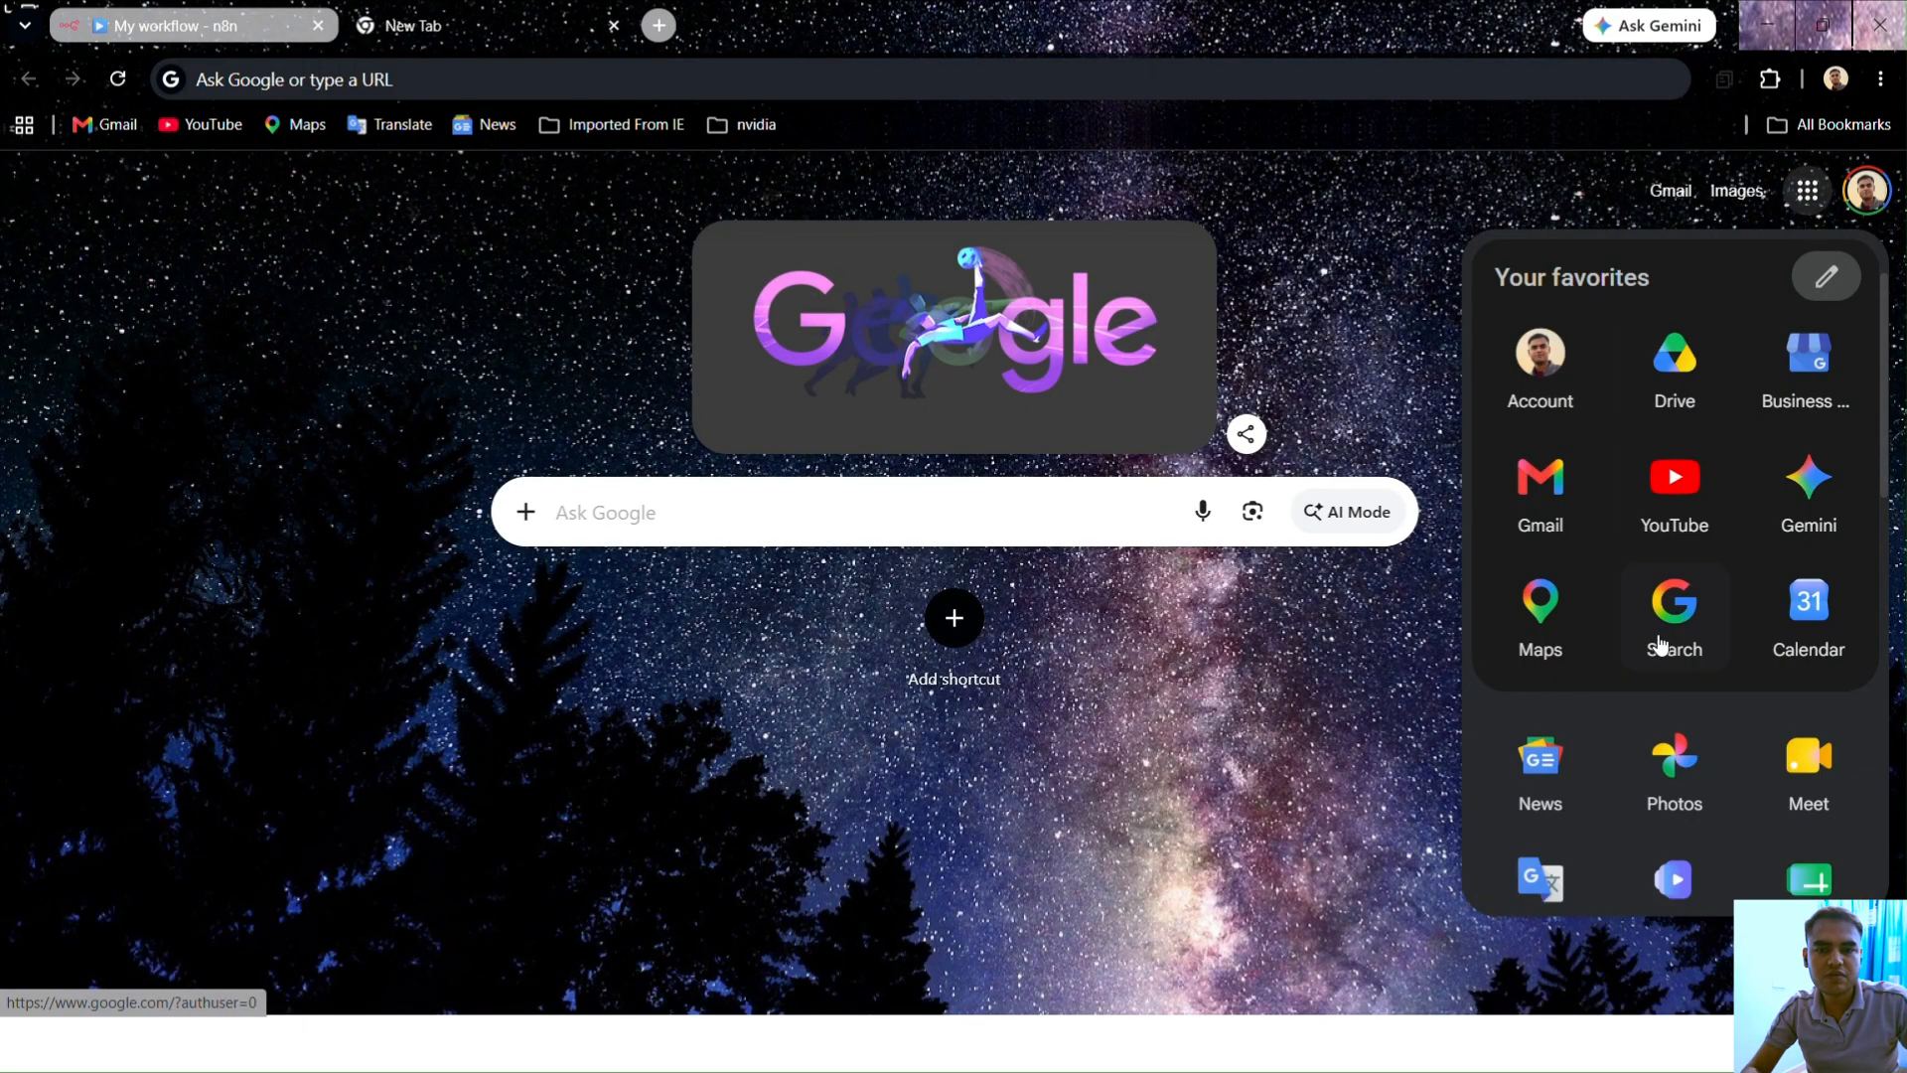
{"action": "scroll", "coordinate": [1752, 661], "scroll_direction": "down", "scroll_amount": 3}
{"action": "left_click", "coordinate": [1803, 641]}
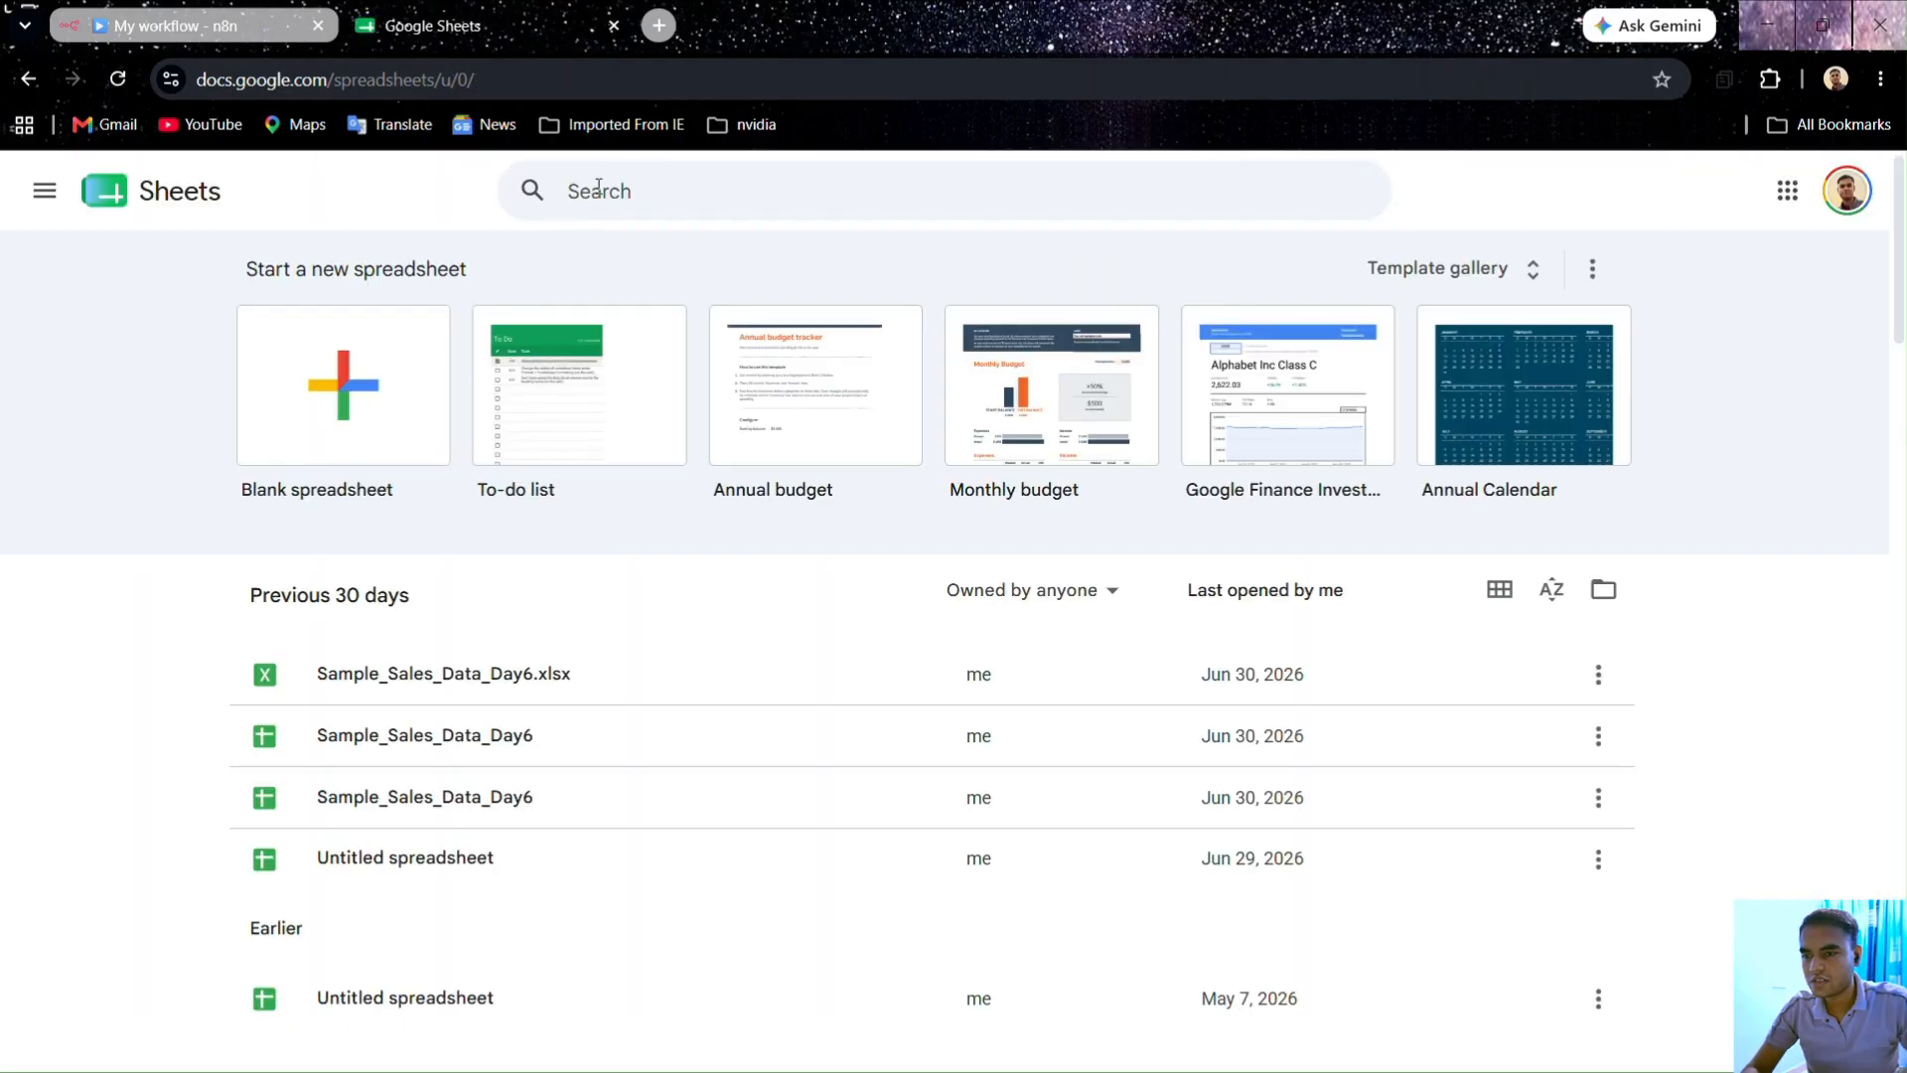
Step: Switch Sheets to the other Google account, close the old tab, and start a blank spreadsheet
{"action": "left_click", "coordinate": [1848, 192]}
{"action": "left_click", "coordinate": [1592, 646]}
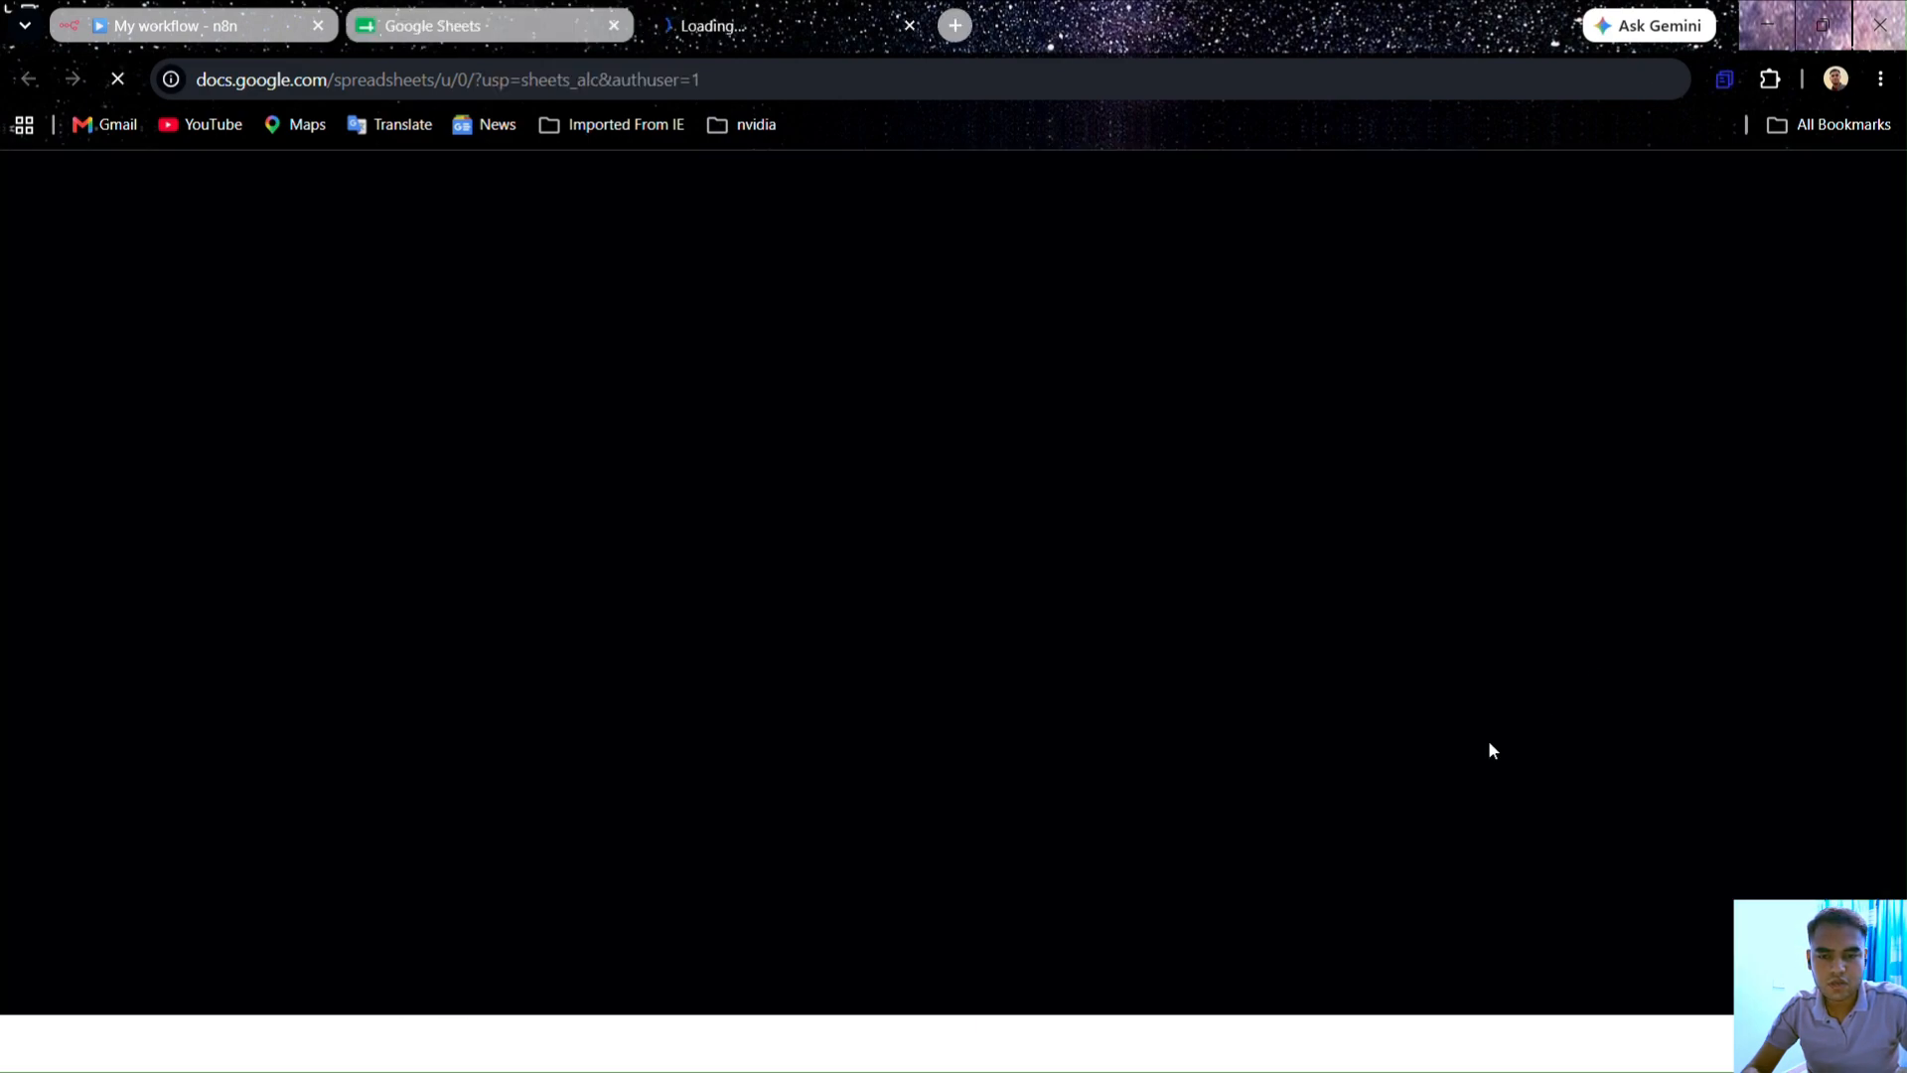
{"action": "left_click", "coordinate": [613, 20]}
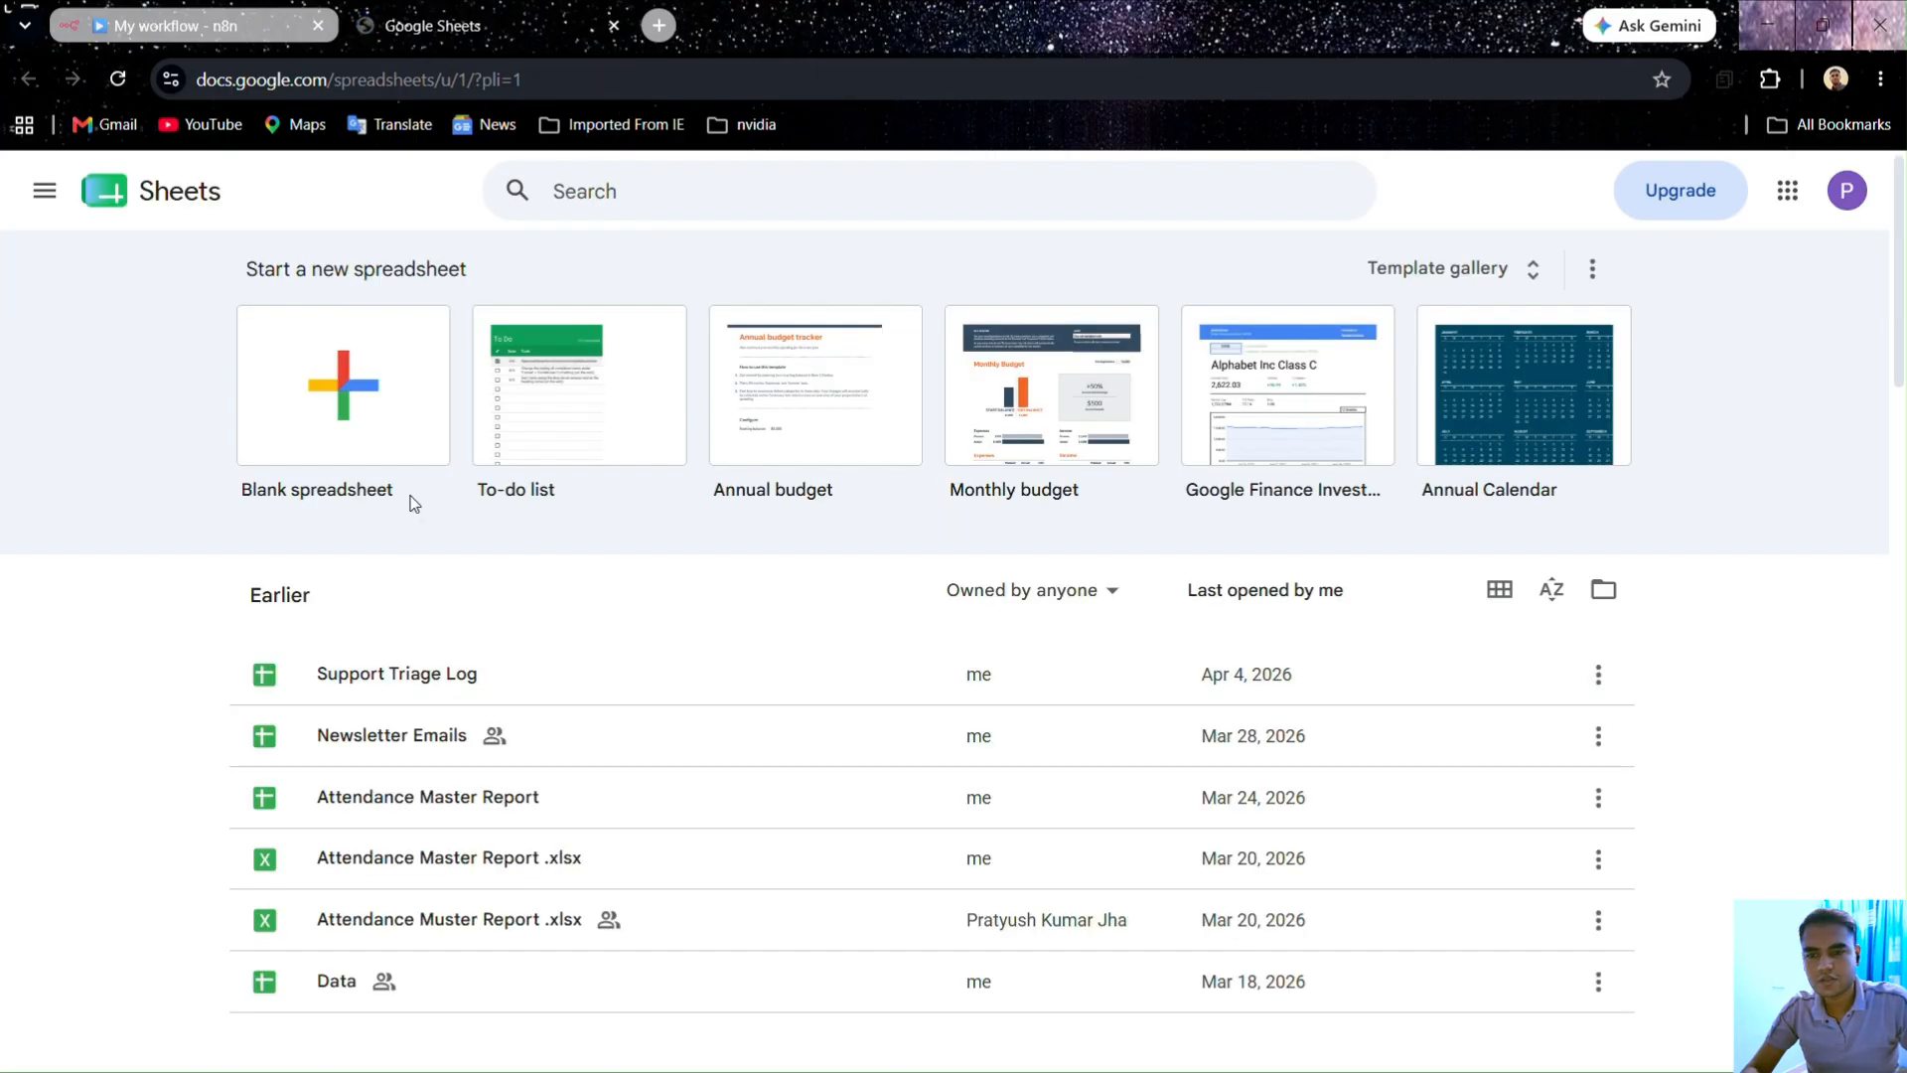
{"action": "left_click", "coordinate": [663, 187]}
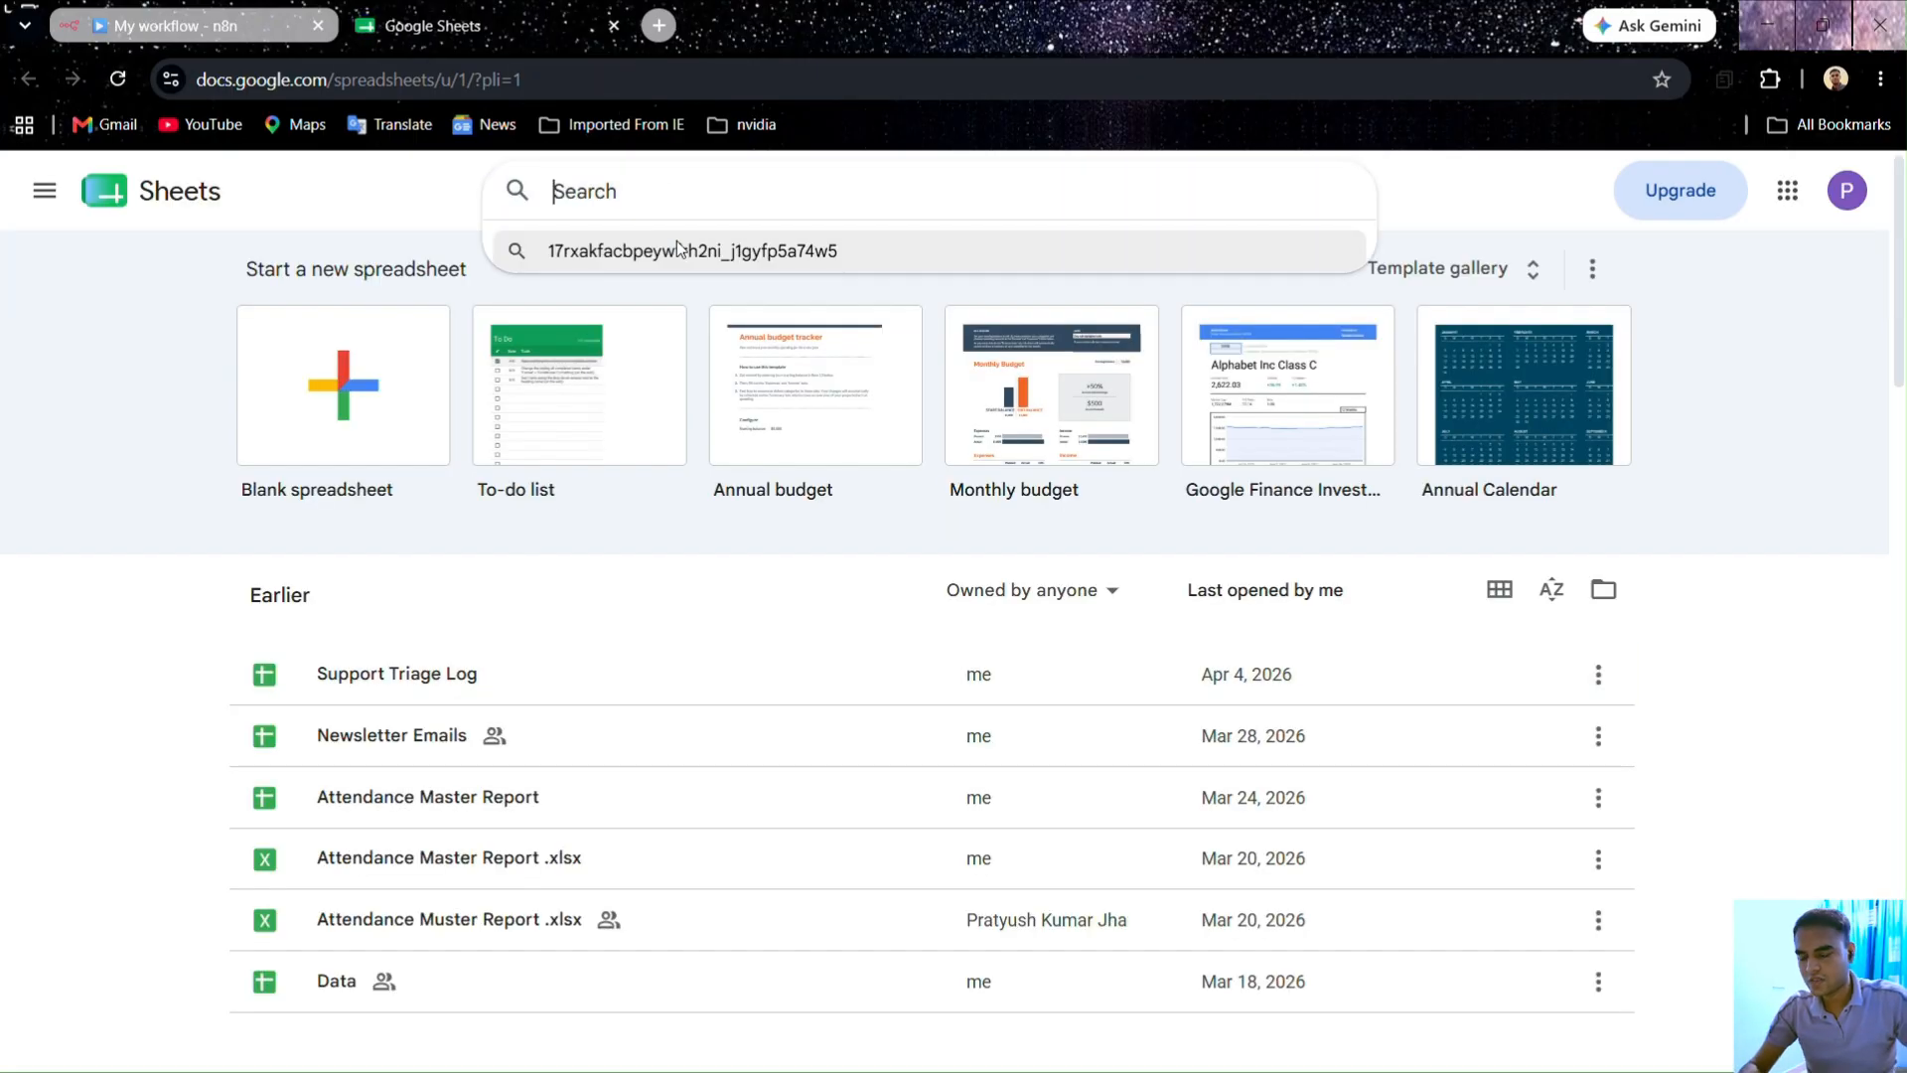
{"action": "left_click", "coordinate": [331, 439]}
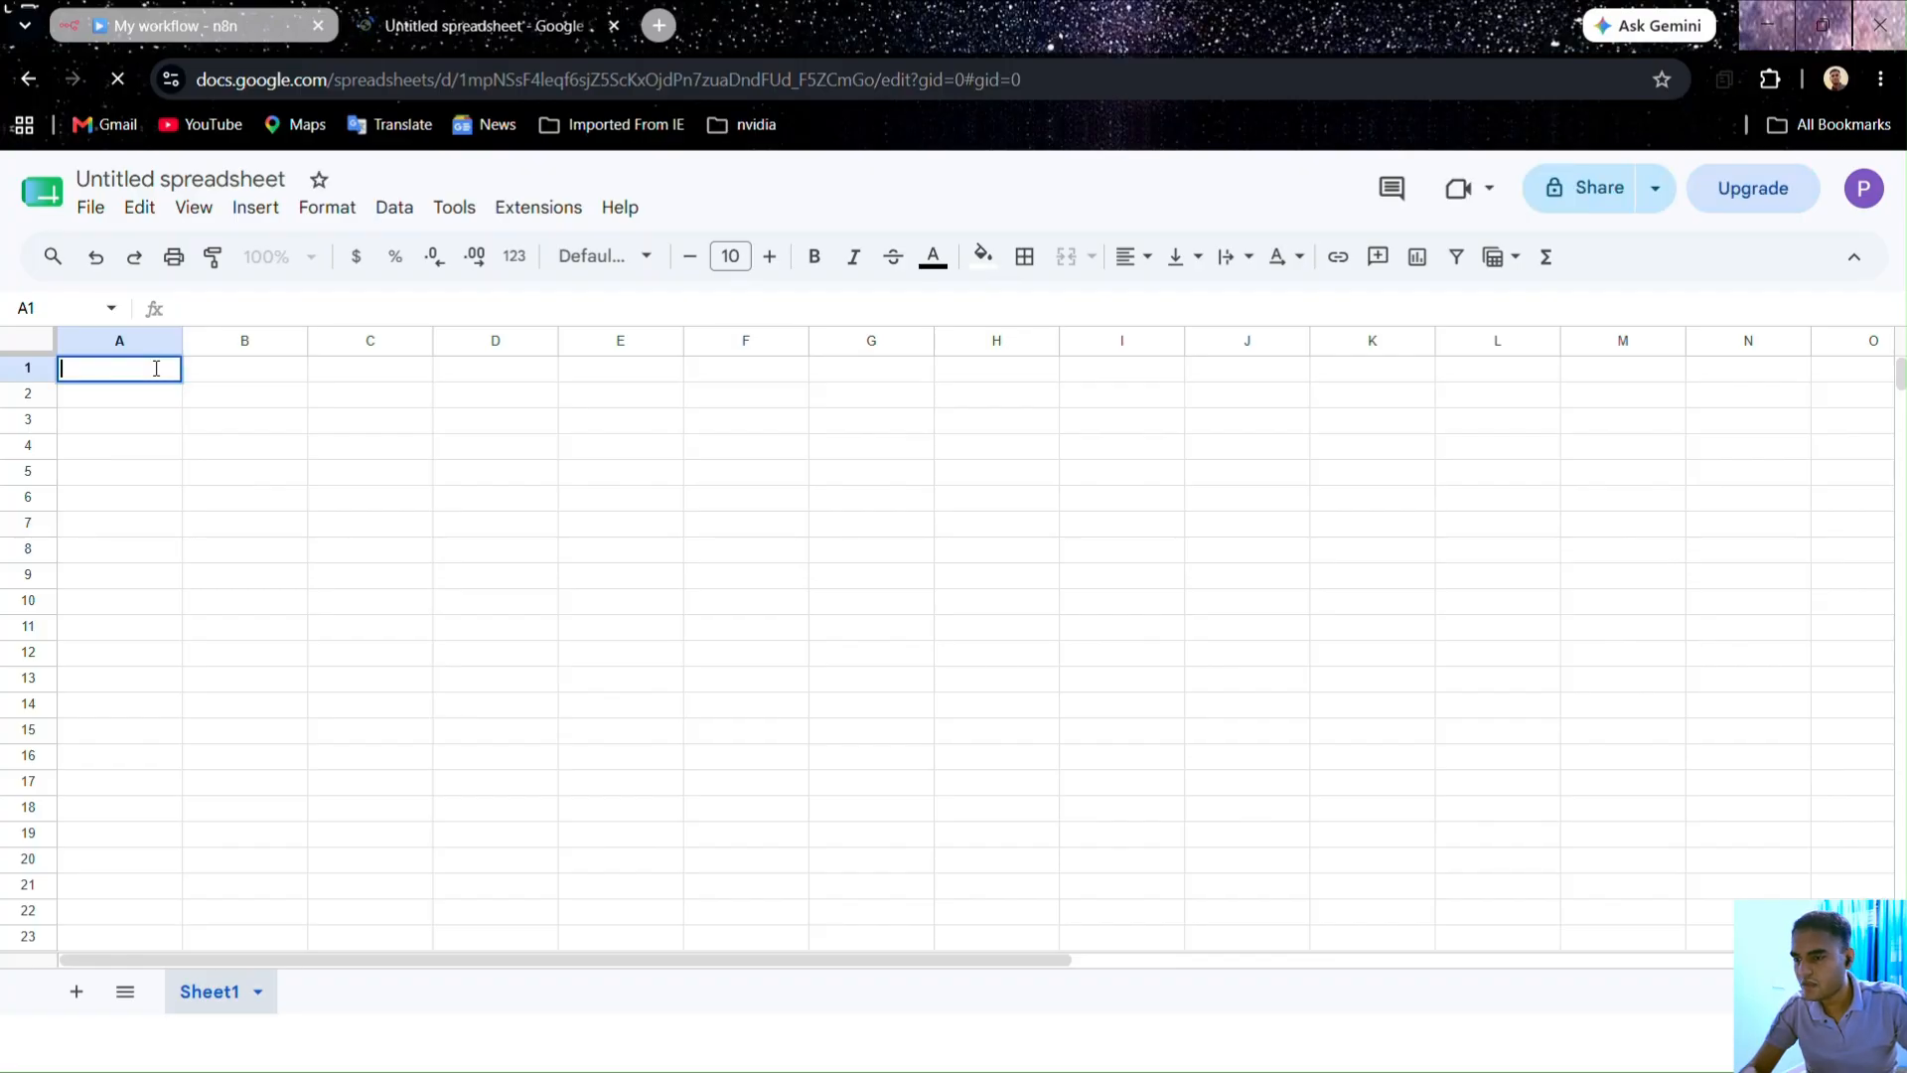
Step: Enter the headers Roll No., Name, Course and Query in cells A1 to D1
{"action": "type", "text": "Roll No."}
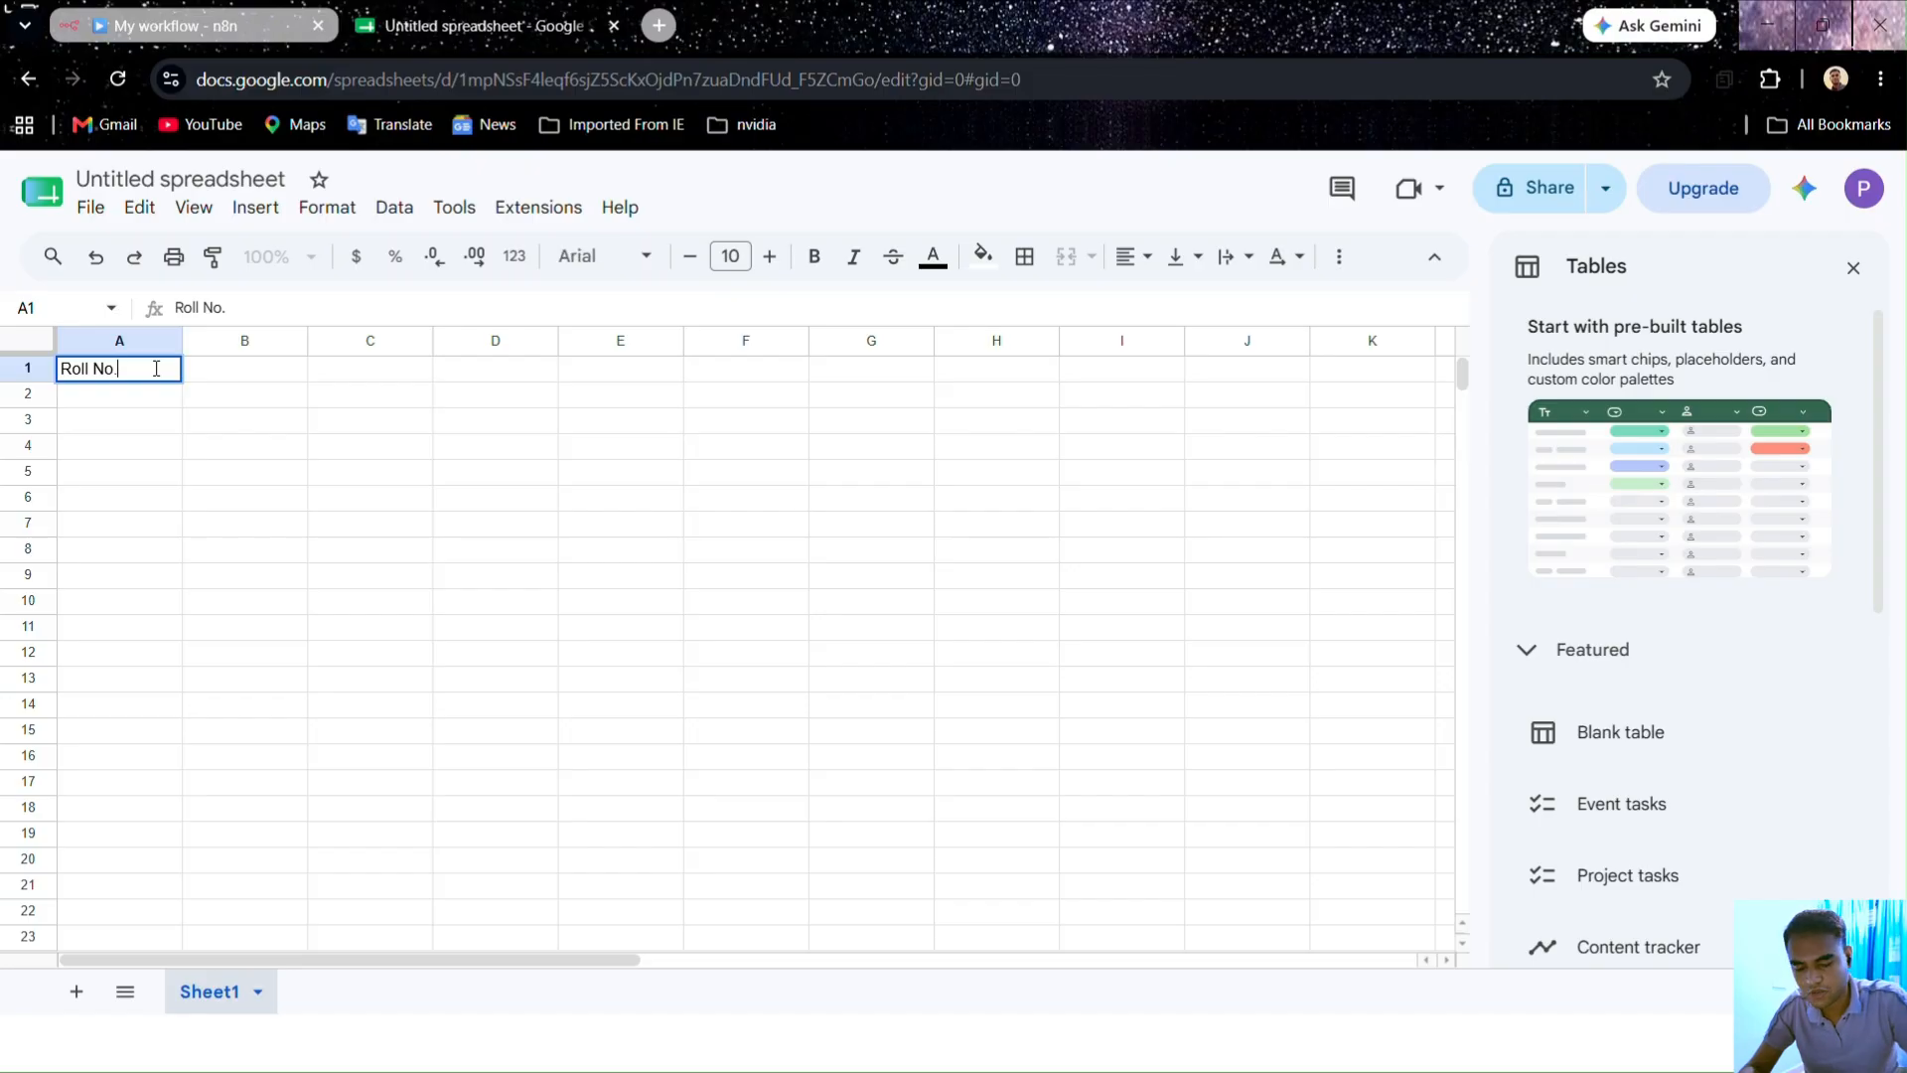
{"action": "left_click", "coordinate": [249, 377]}
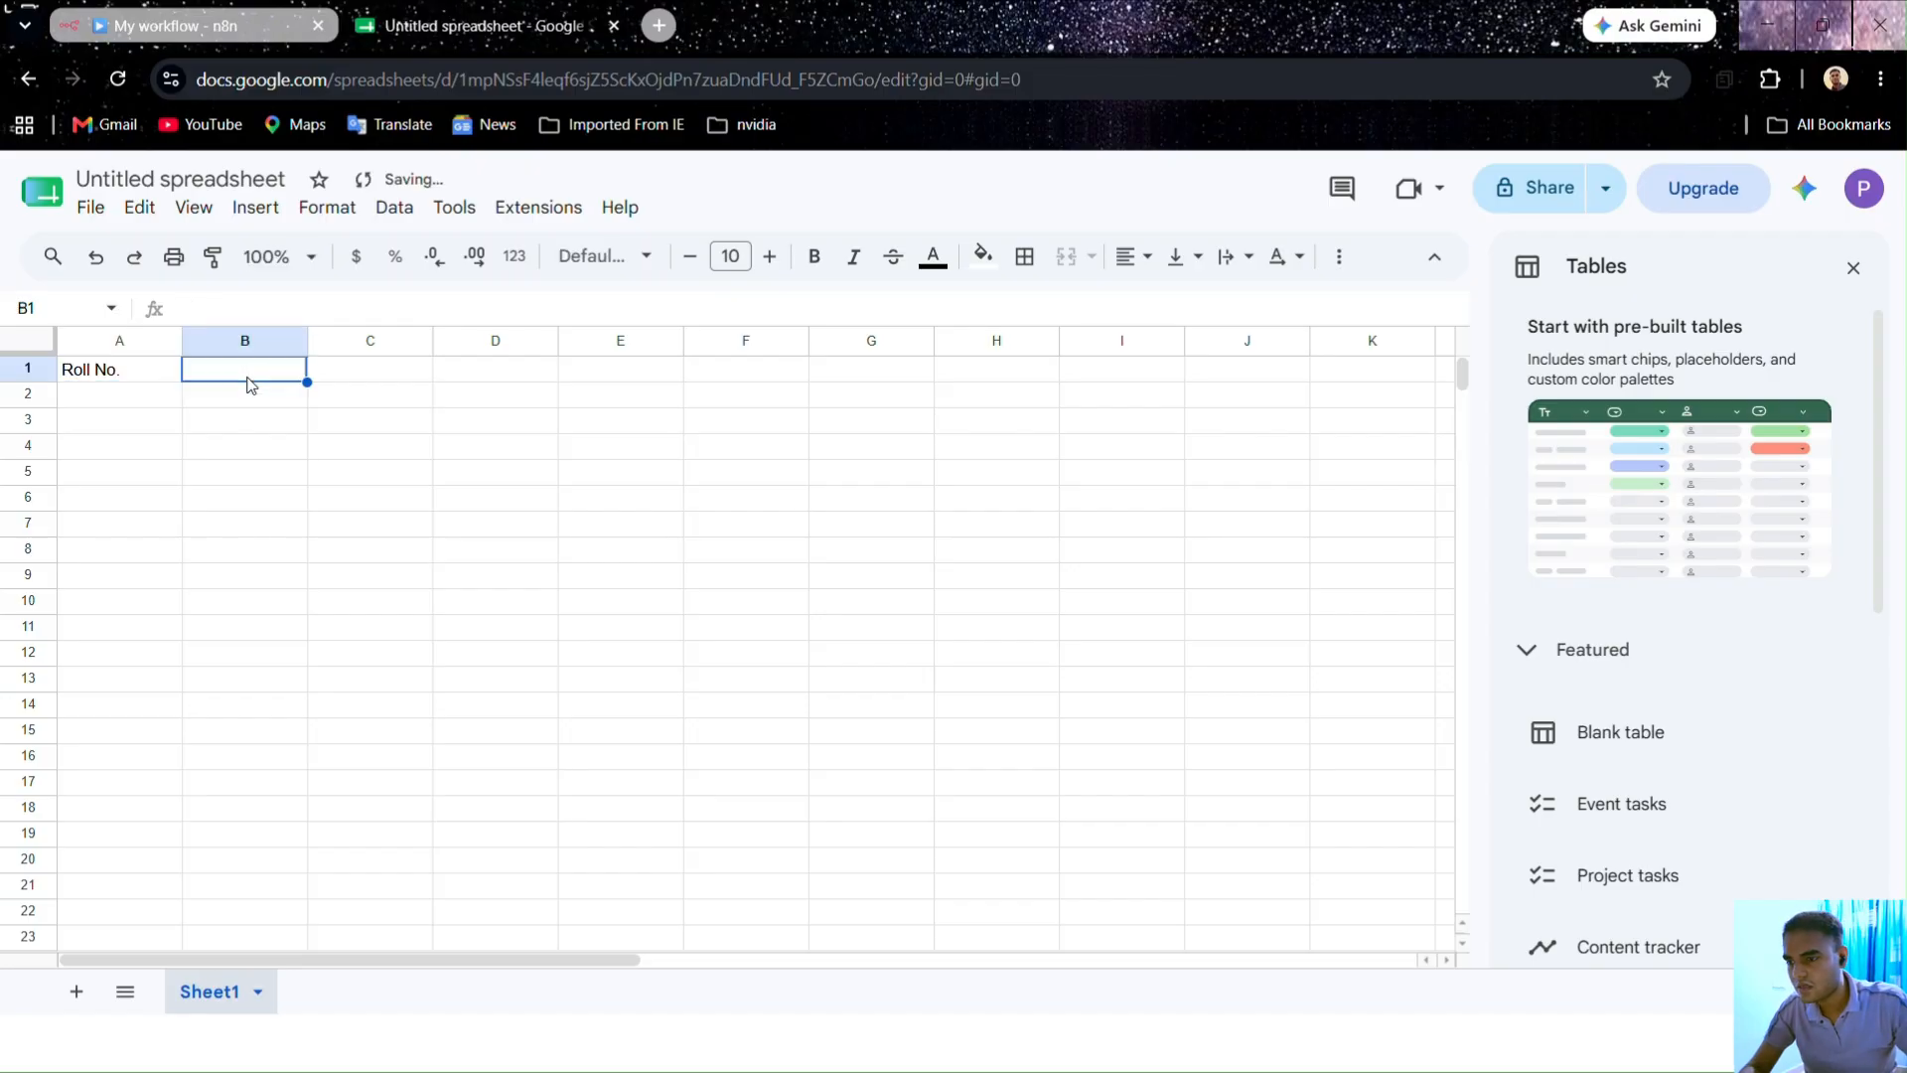
{"action": "type", "text": "Name"}
{"action": "key", "text": "Tab"}
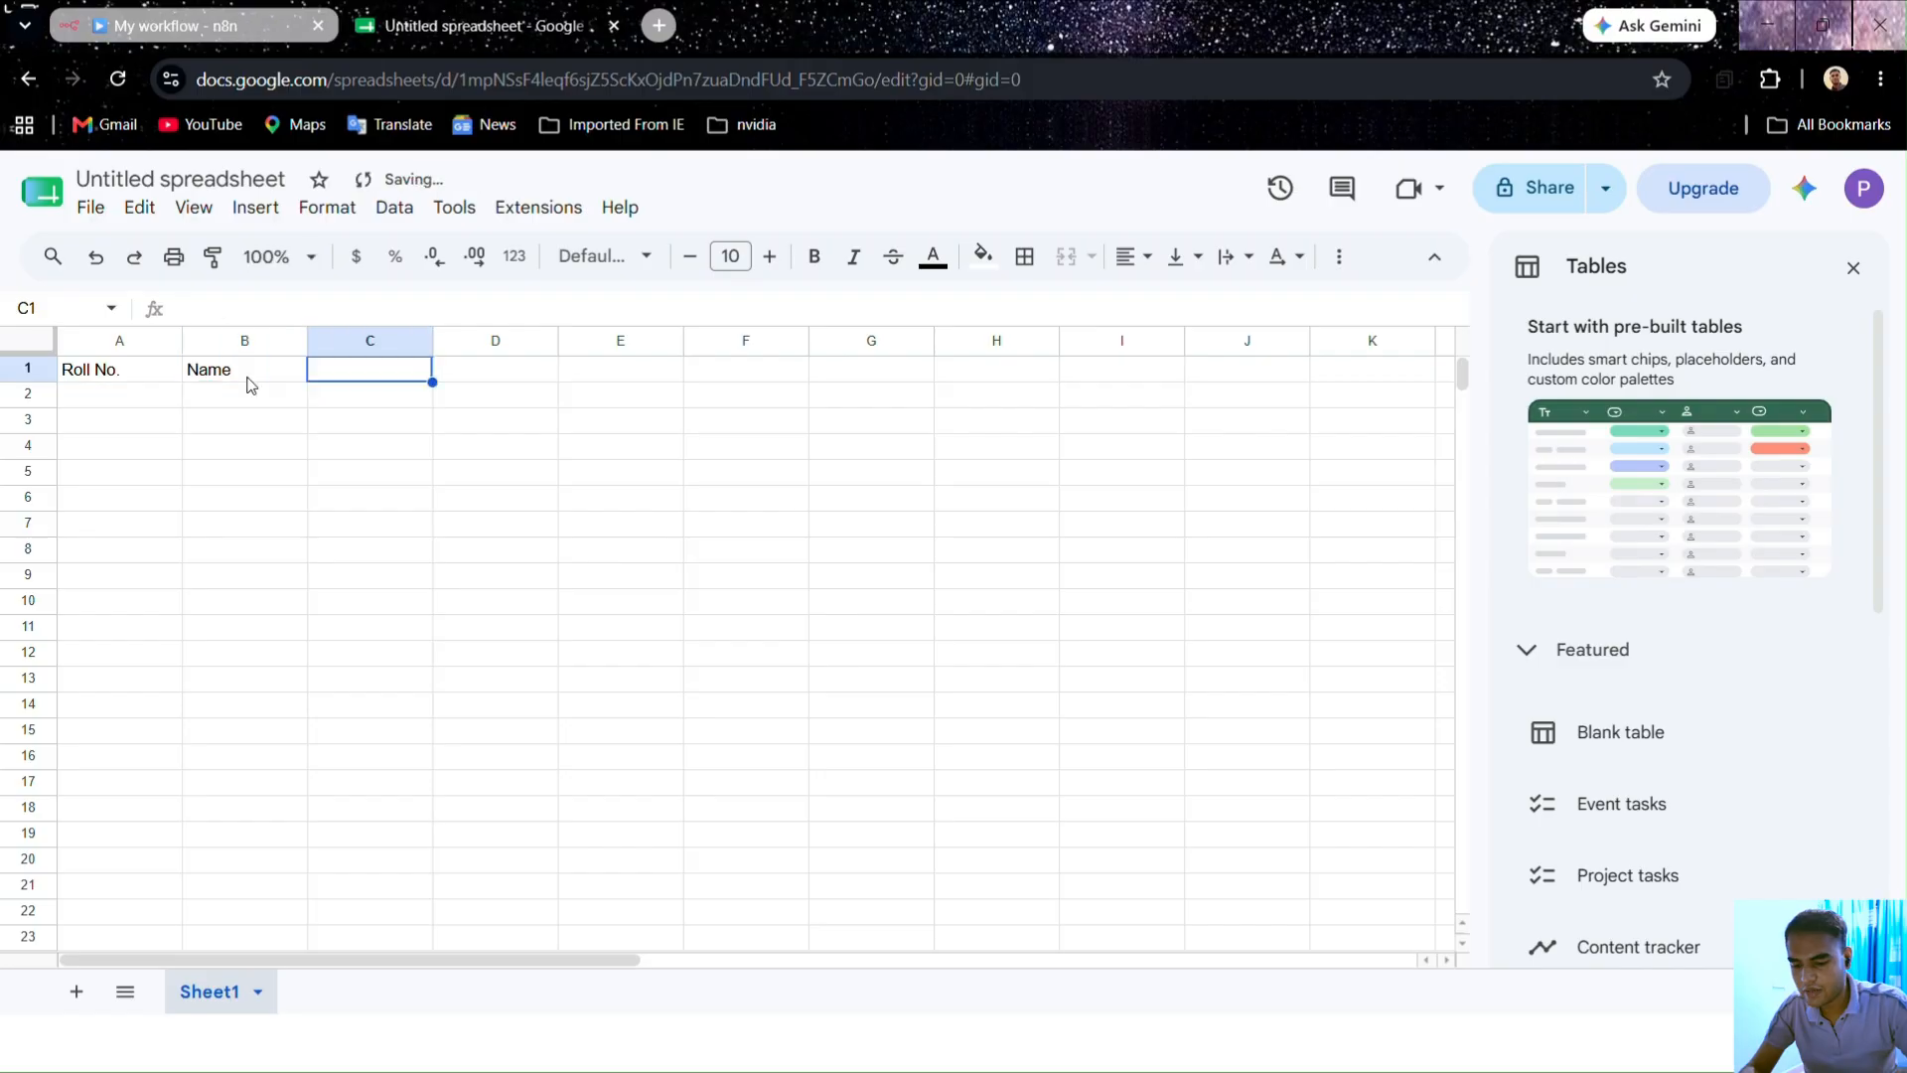
{"action": "type", "text": "Course"}
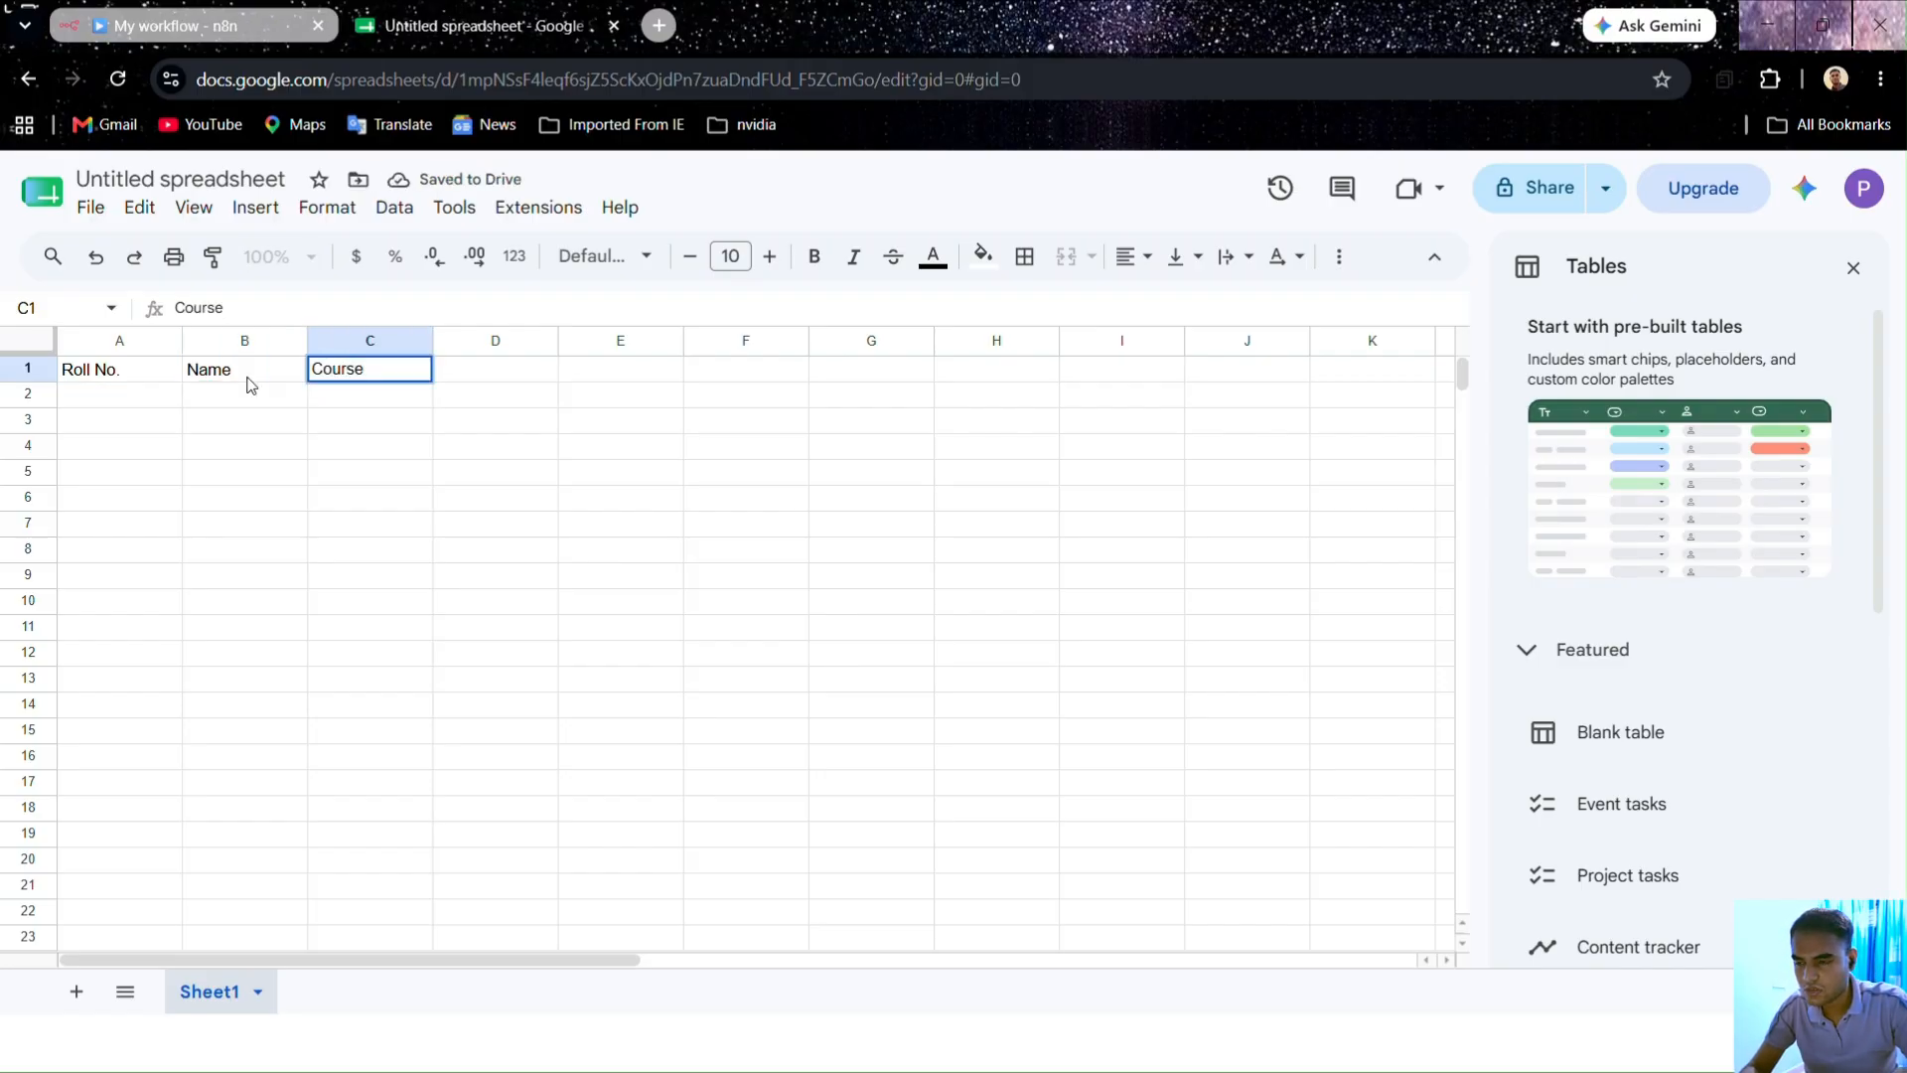
{"action": "key", "text": "Tab"}
{"action": "type", "text": "Query"}
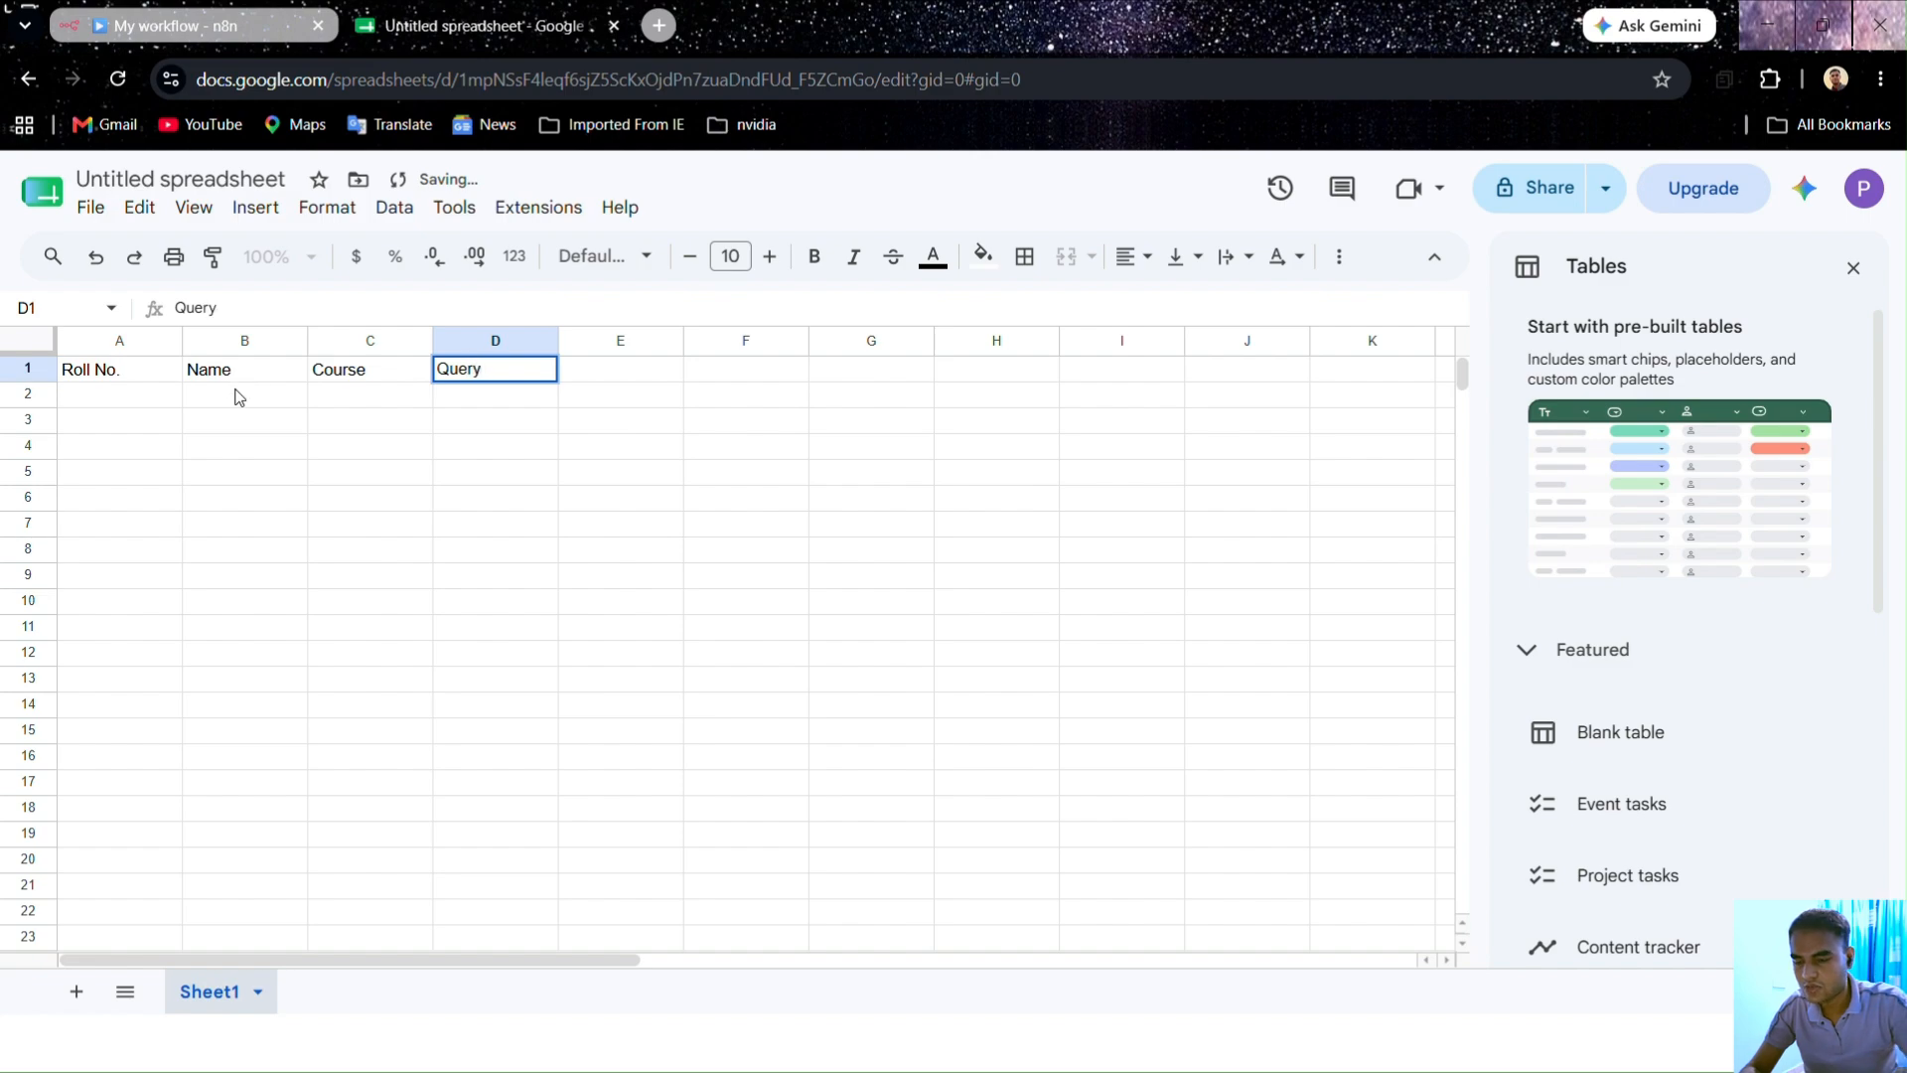
{"action": "left_click", "coordinate": [228, 502]}
Step: Check the form trigger's field names in n8n against the spreadsheet headers
{"action": "left_click", "coordinate": [256, 30]}
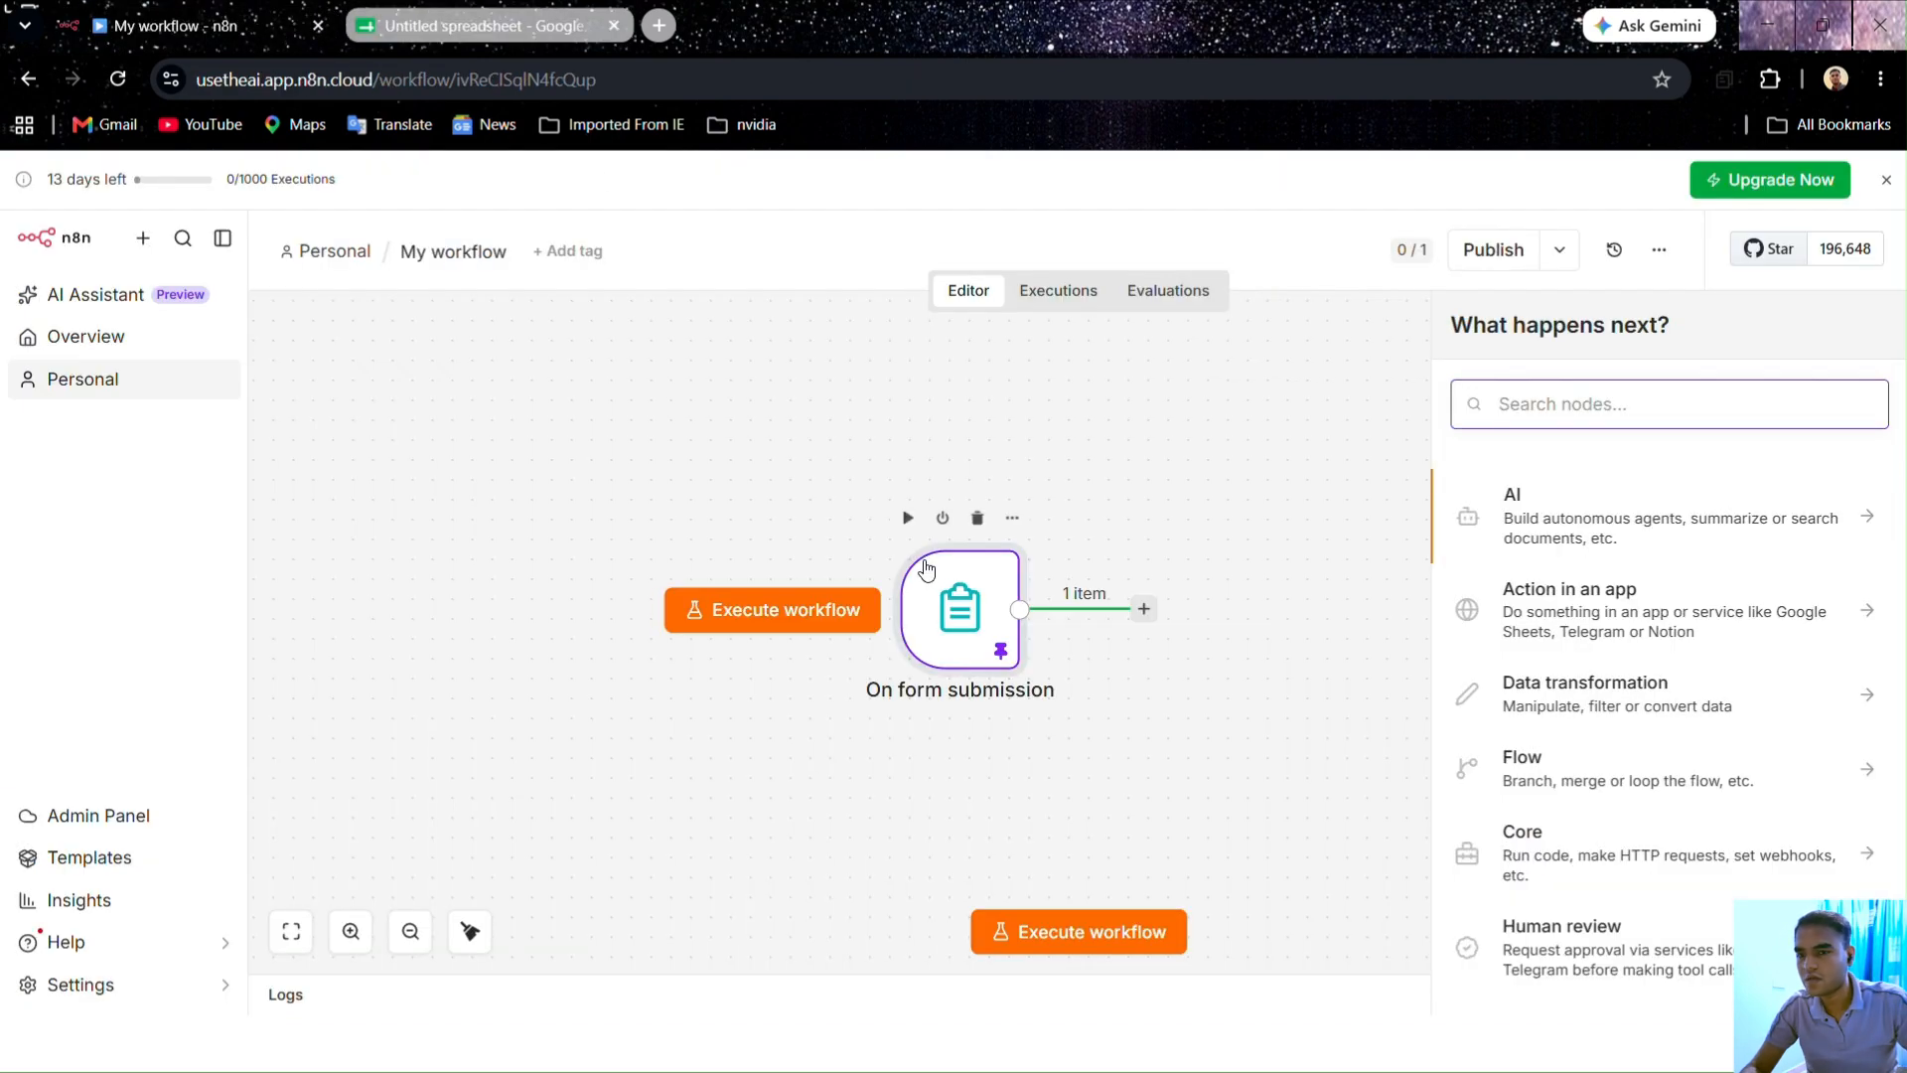
{"action": "double_click", "coordinate": [959, 608]}
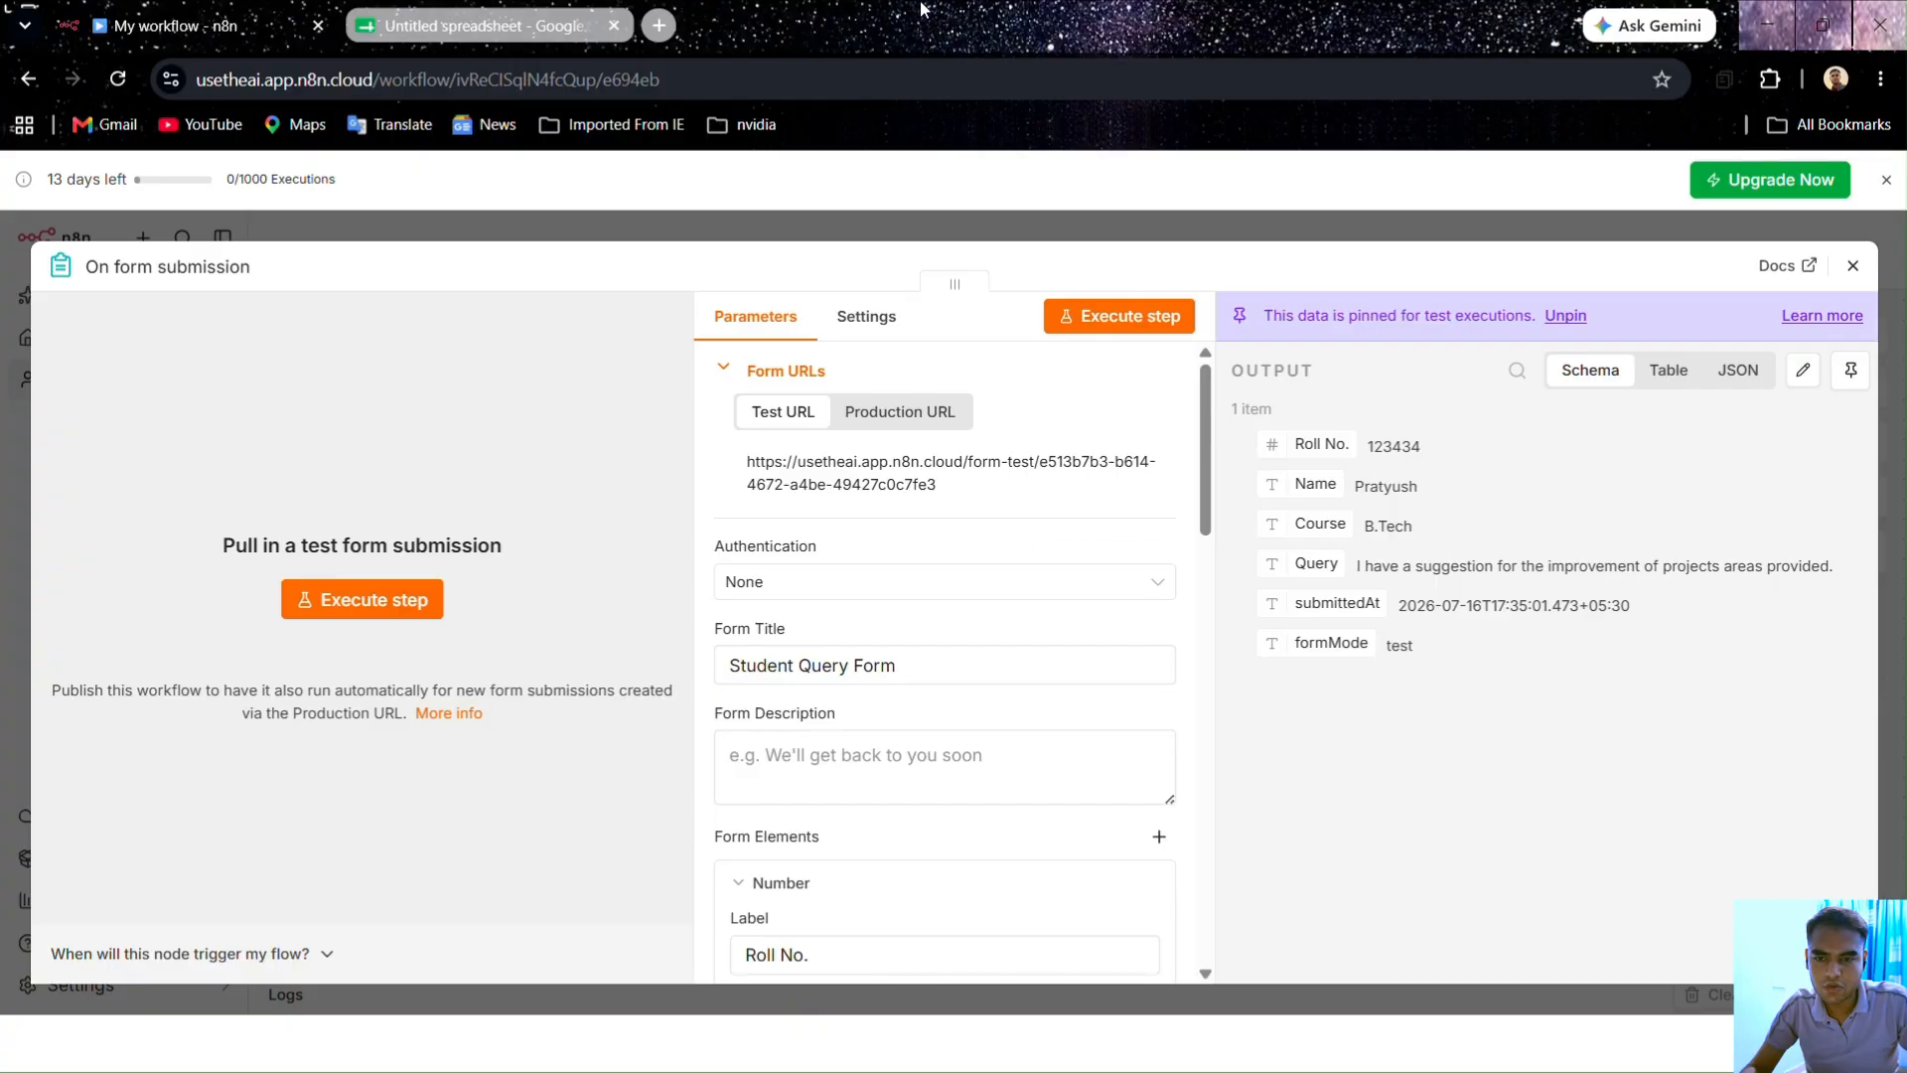
{"action": "left_click", "coordinate": [516, 38]}
{"action": "left_click", "coordinate": [466, 603]}
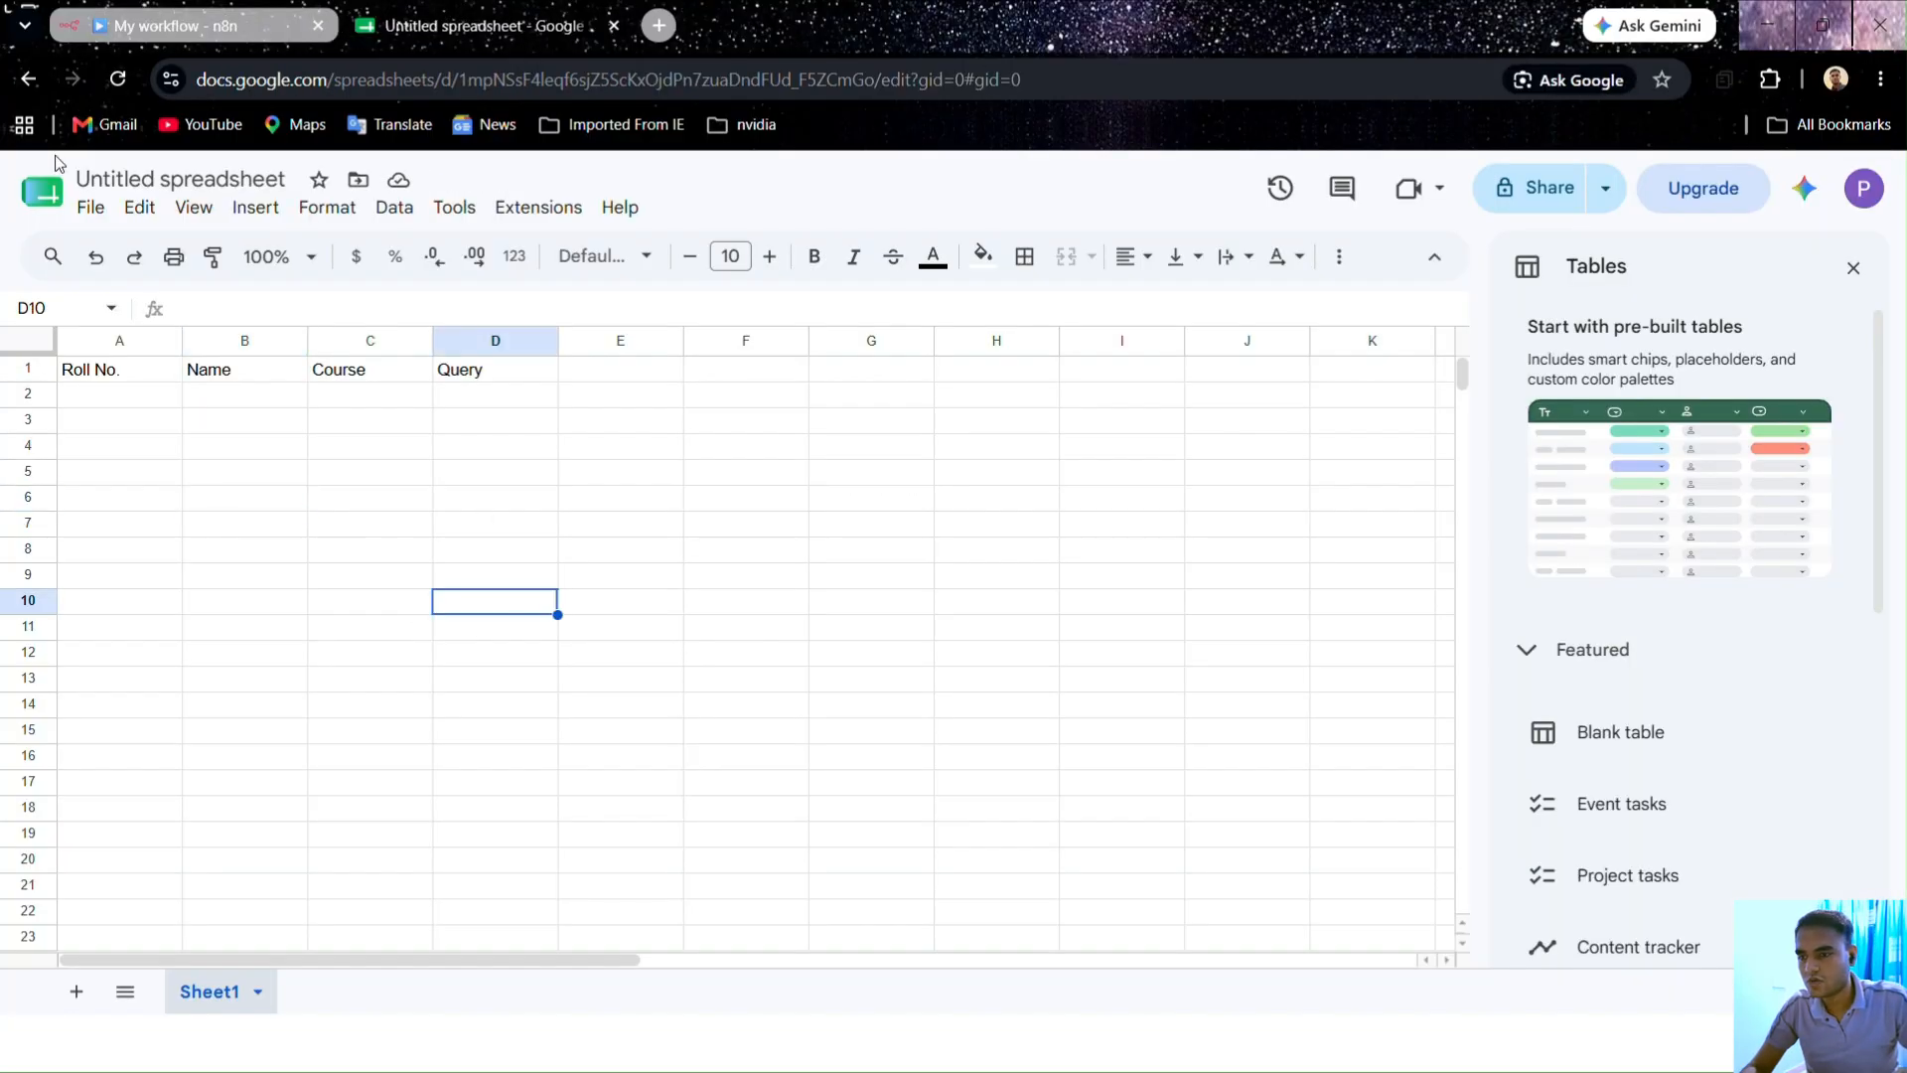
Step: Retitle the Untitled spreadsheet as 'Students Query'
{"action": "left_click", "coordinate": [184, 179]}
{"action": "double_click", "coordinate": [184, 179]}
{"action": "left_click", "coordinate": [79, 179], "text": "shift"}
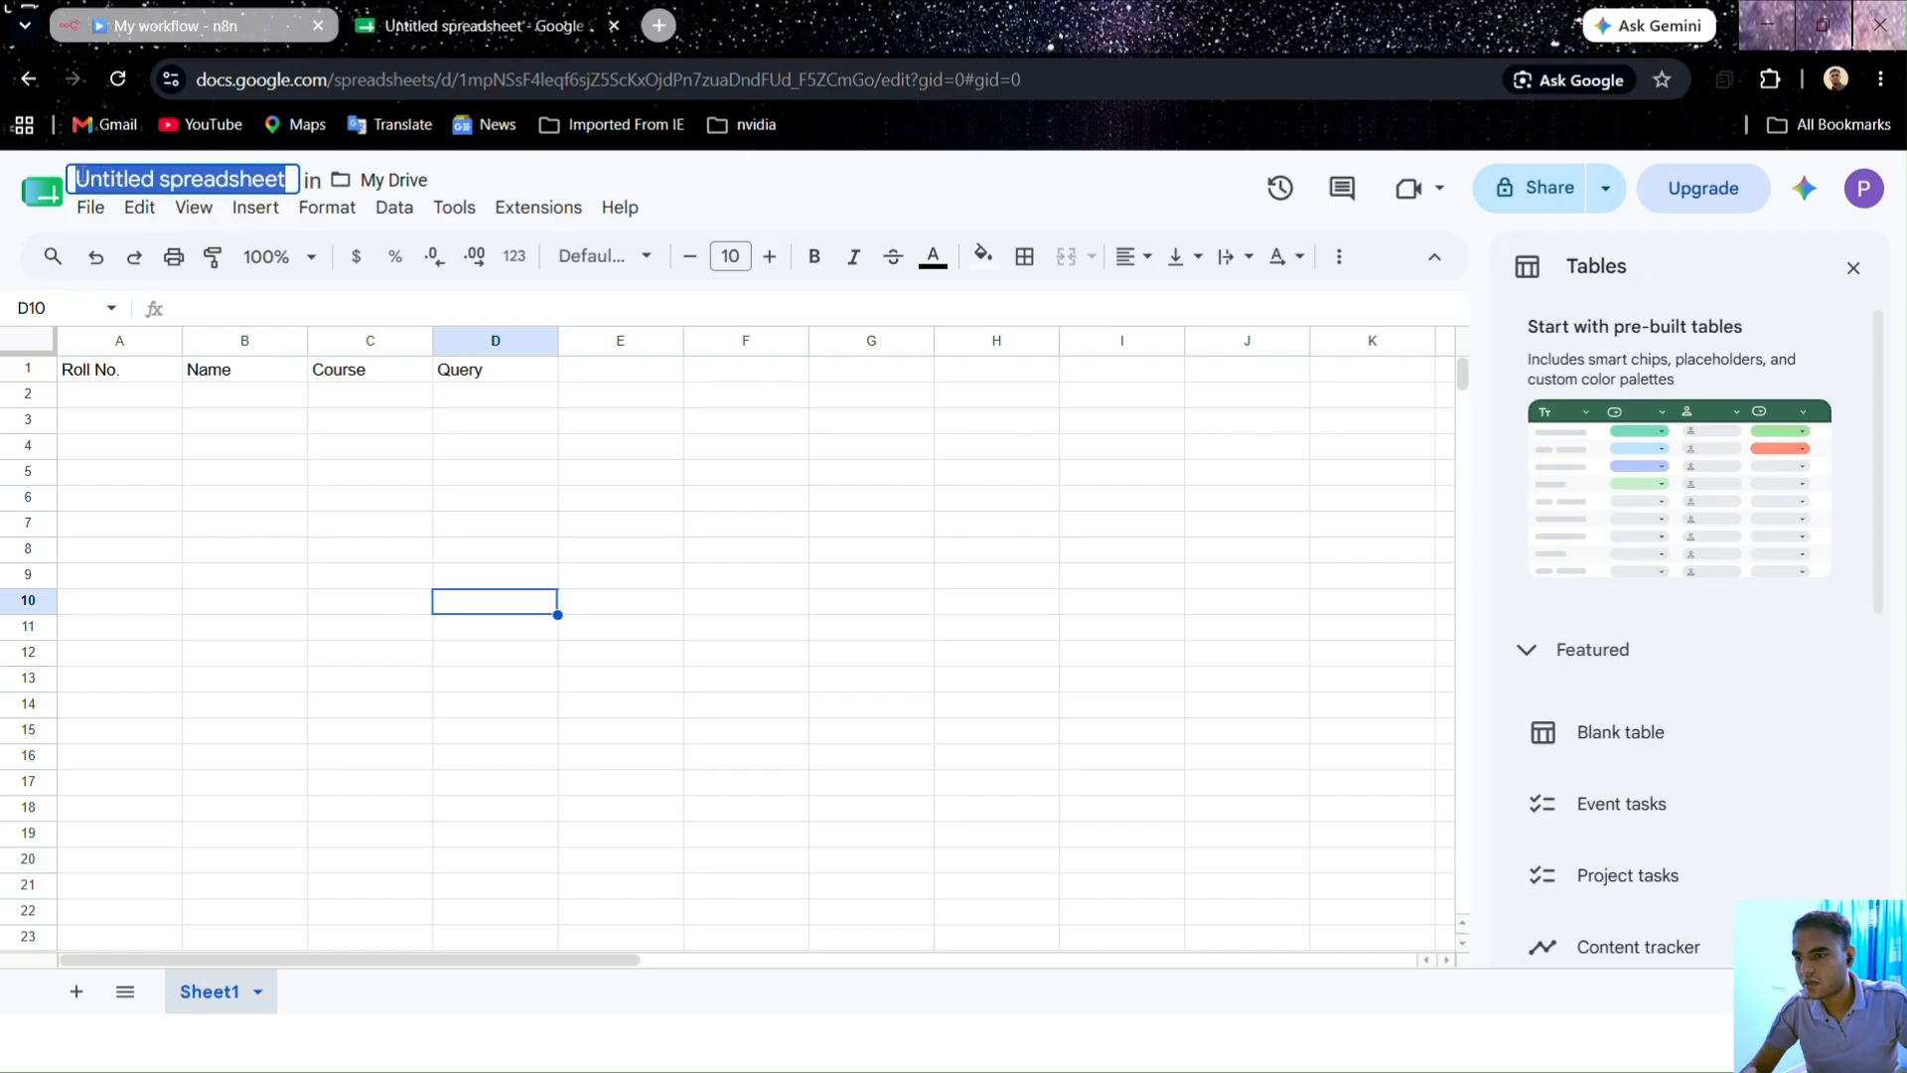
{"action": "key", "text": "BackSpace"}
{"action": "type", "text": "St"}
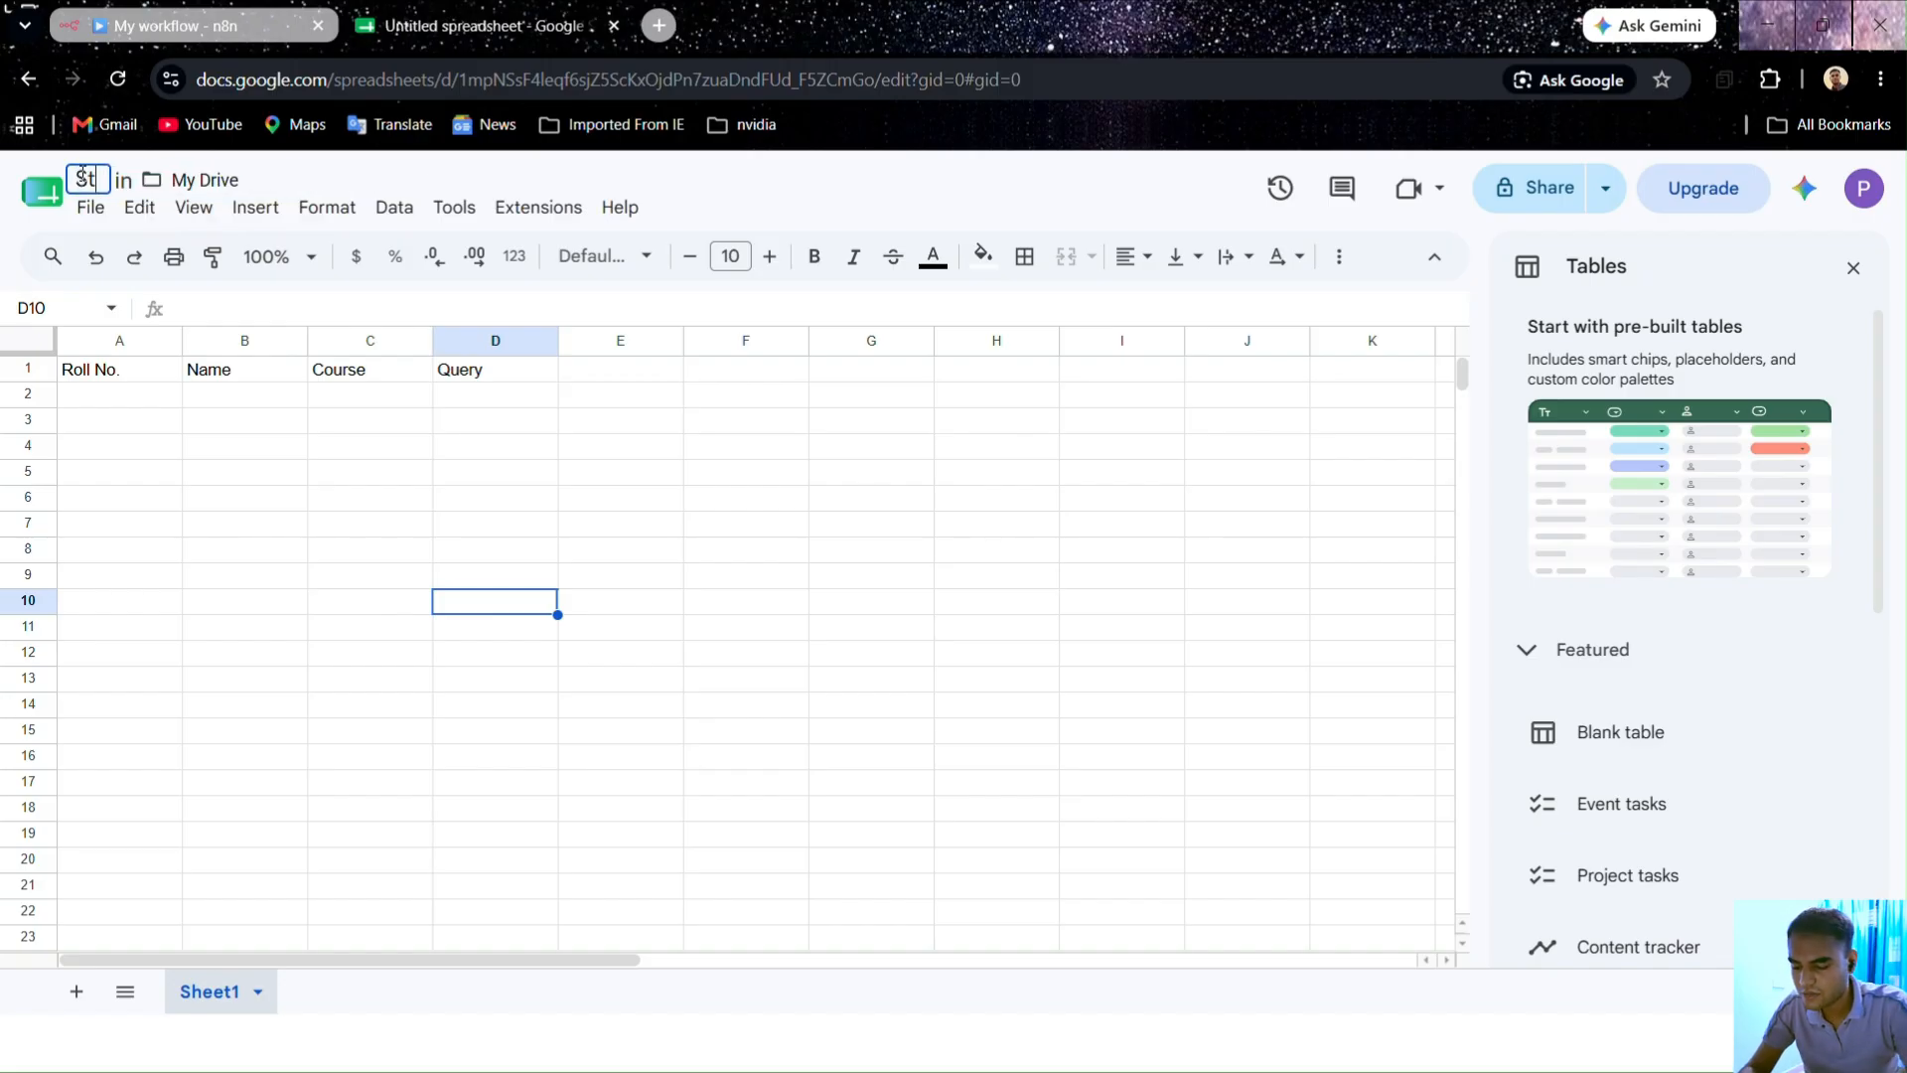
{"action": "type", "text": "udent "}
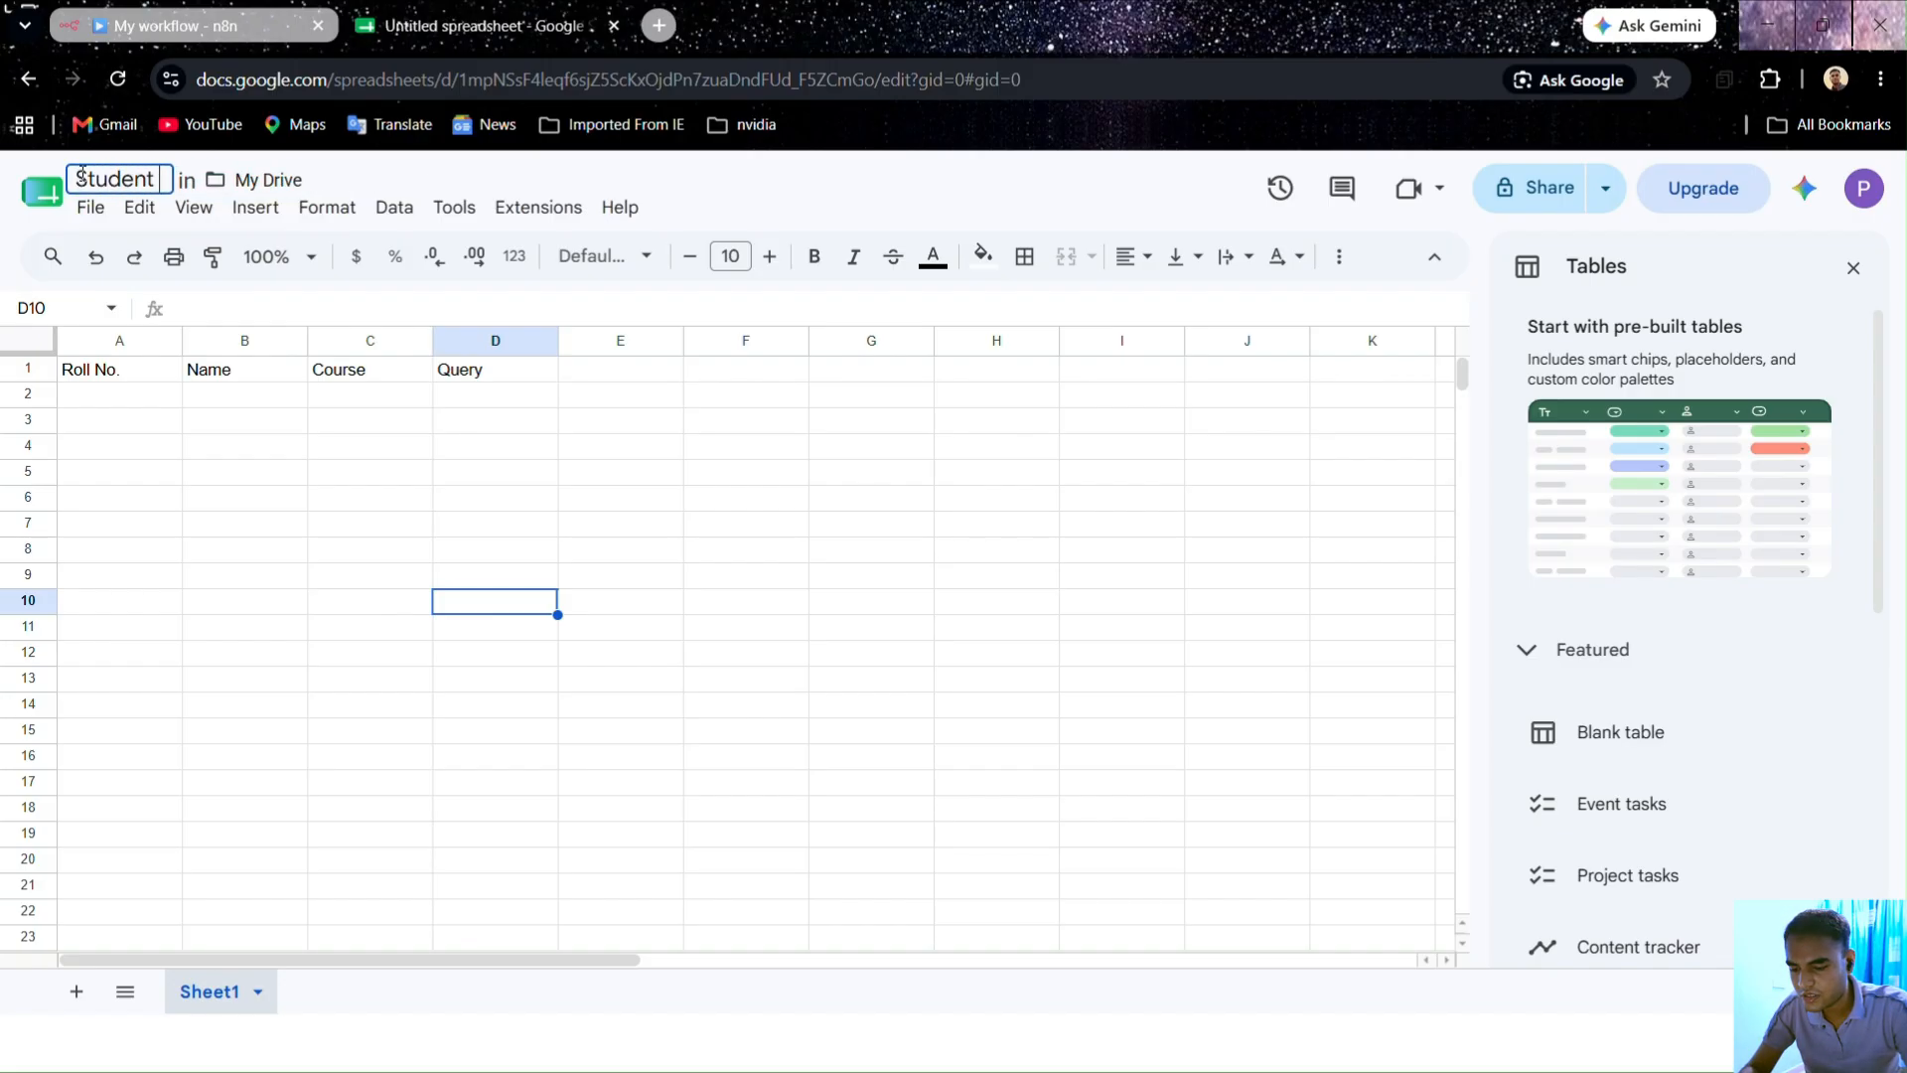
{"action": "type", "text": "Query"}
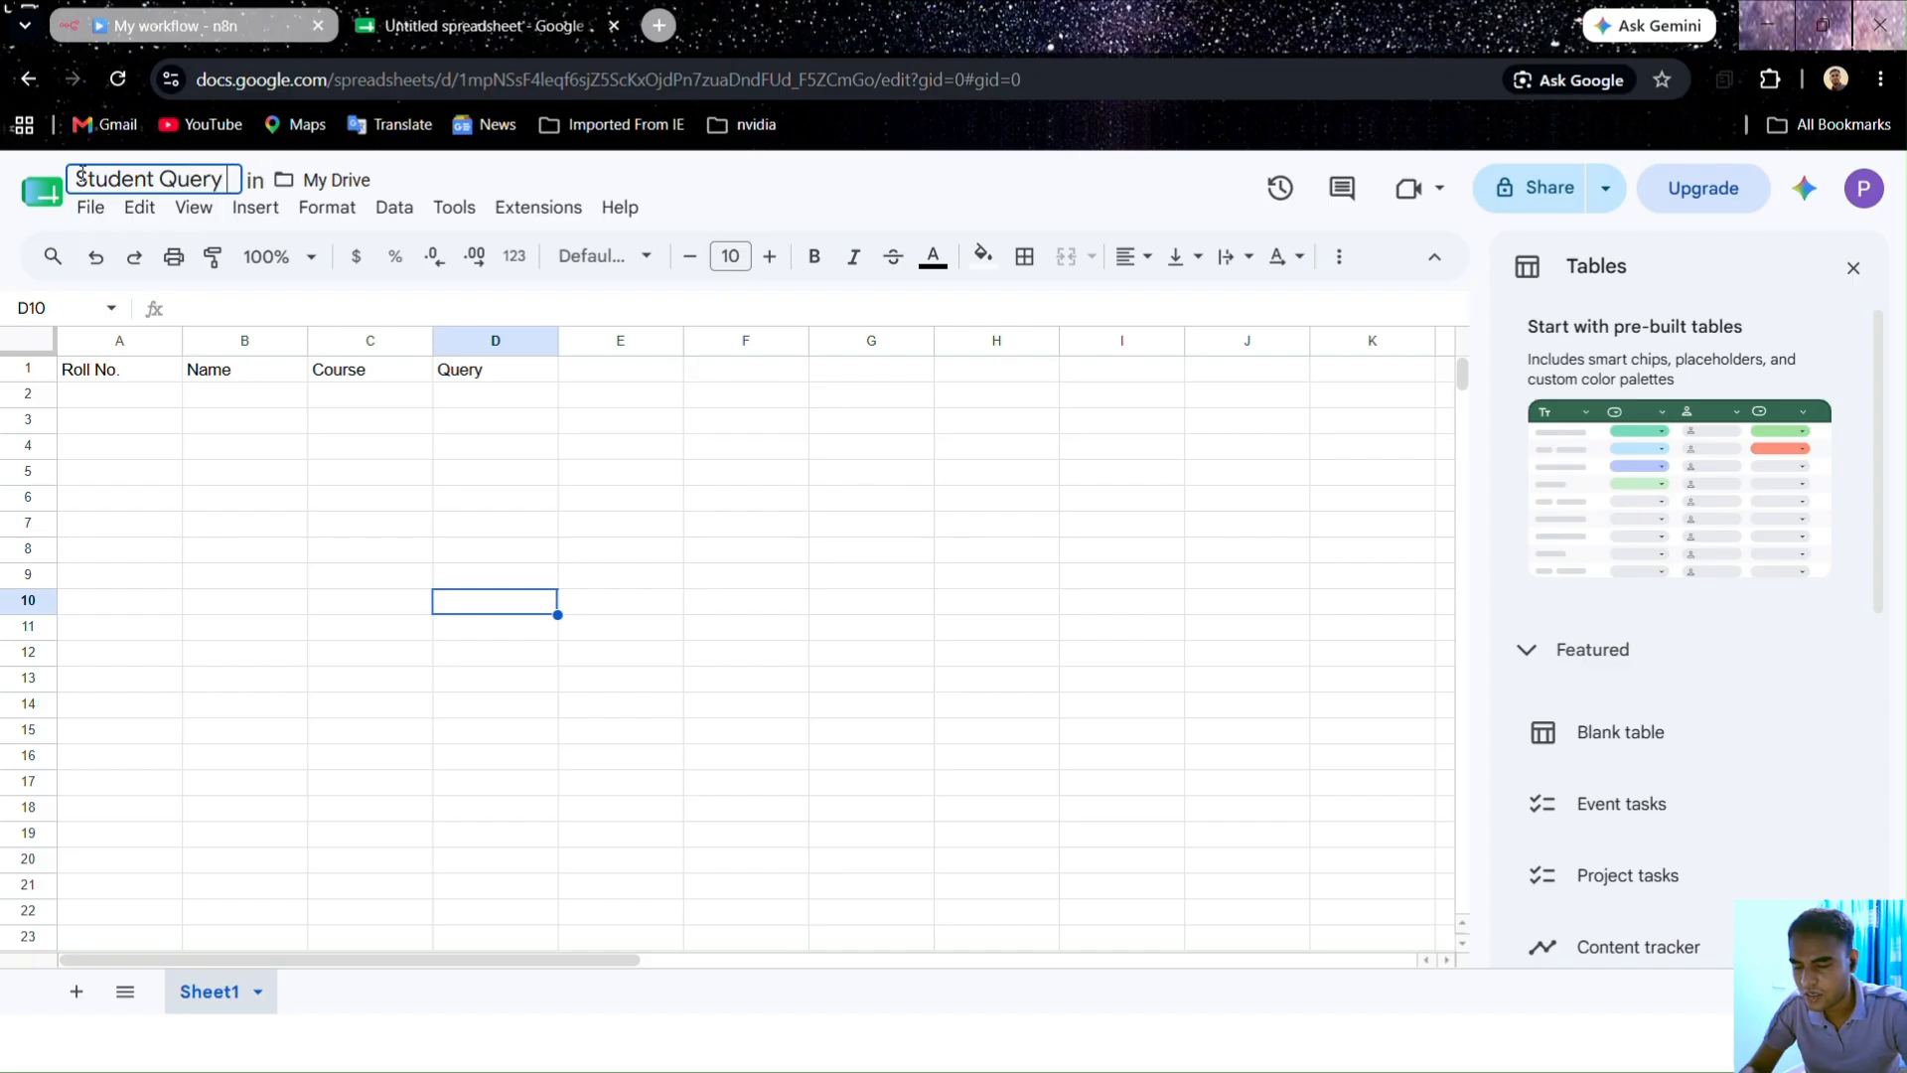
{"action": "key", "text": "Left"}
{"action": "key", "text": "Left"}
{"action": "key", "text": "Left"}
{"action": "key", "text": "Left"}
{"action": "key", "text": "Left"}
{"action": "key", "text": "Left"}
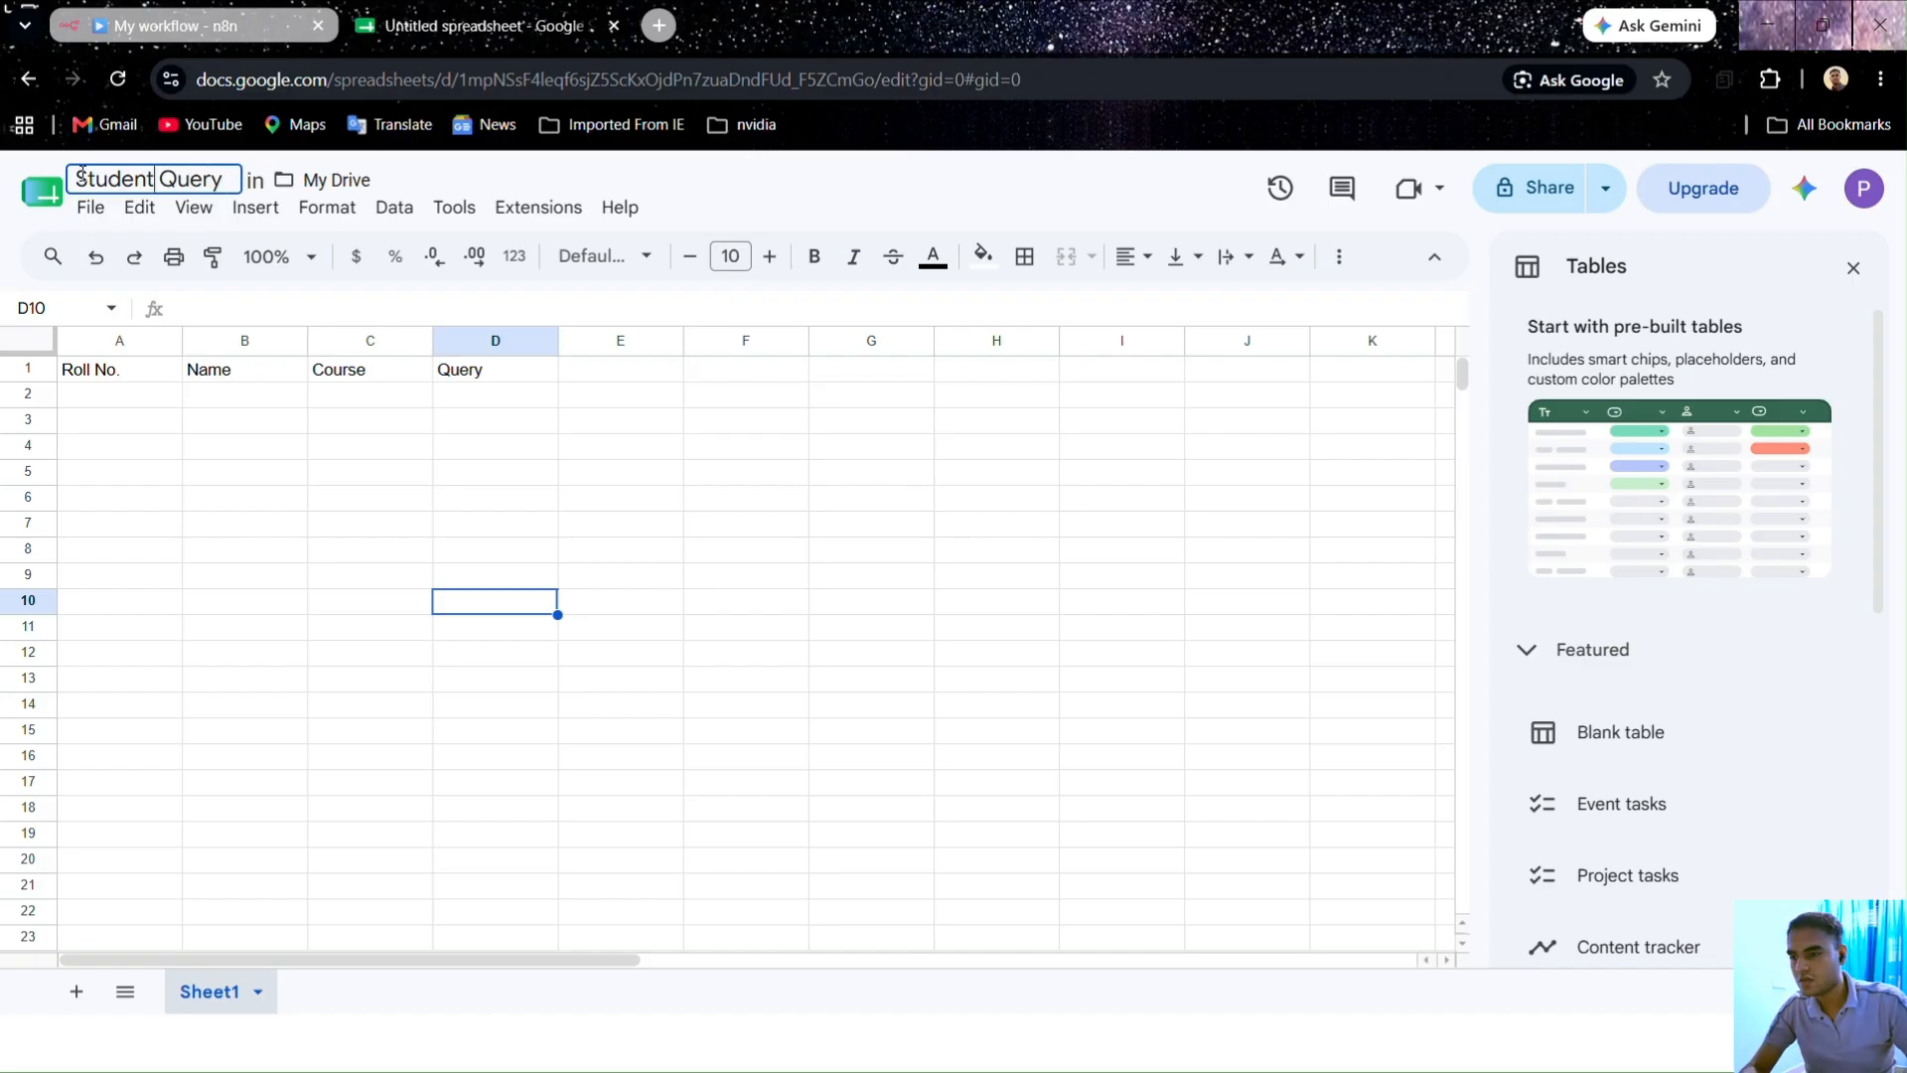
{"action": "type", "text": "s"}
{"action": "left_click", "coordinate": [140, 425]}
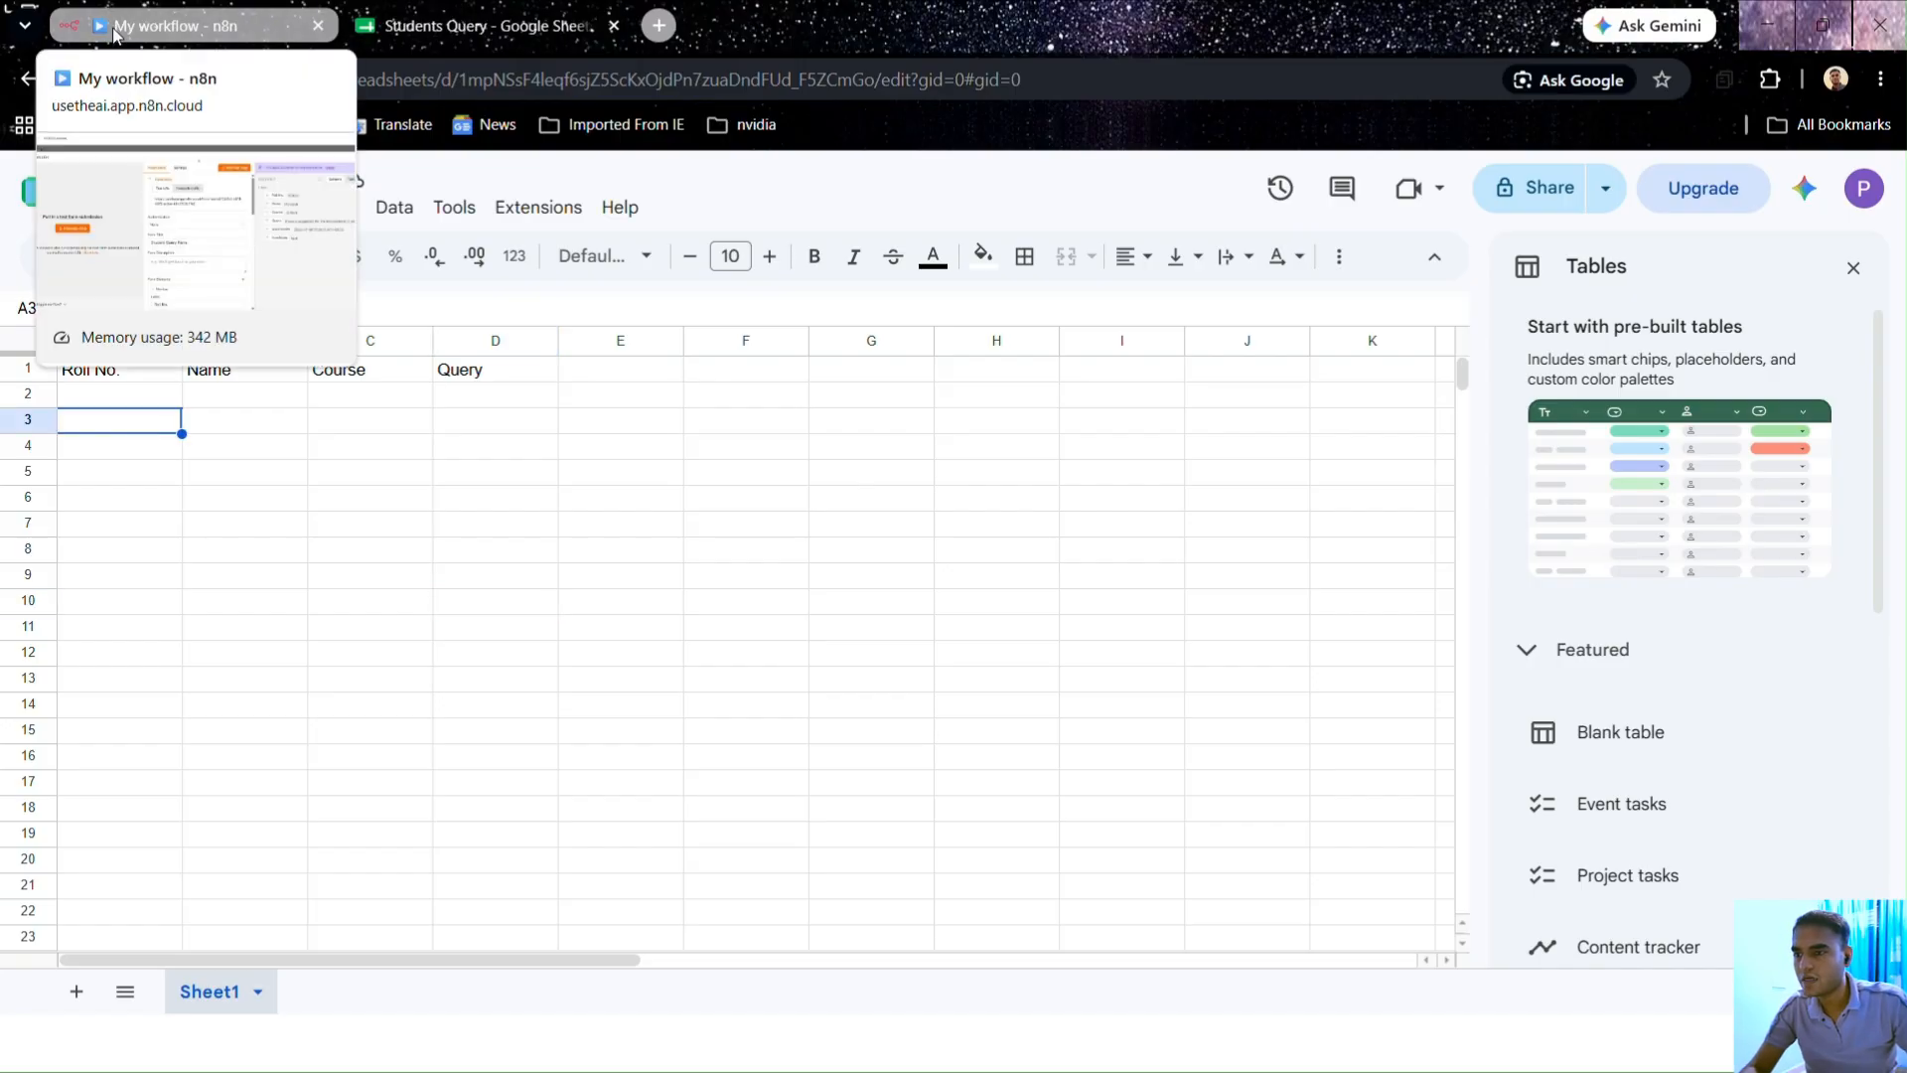
Step: Close the form-submission node settings in n8n after a look back at Students Query
{"action": "left_click", "coordinate": [180, 31]}
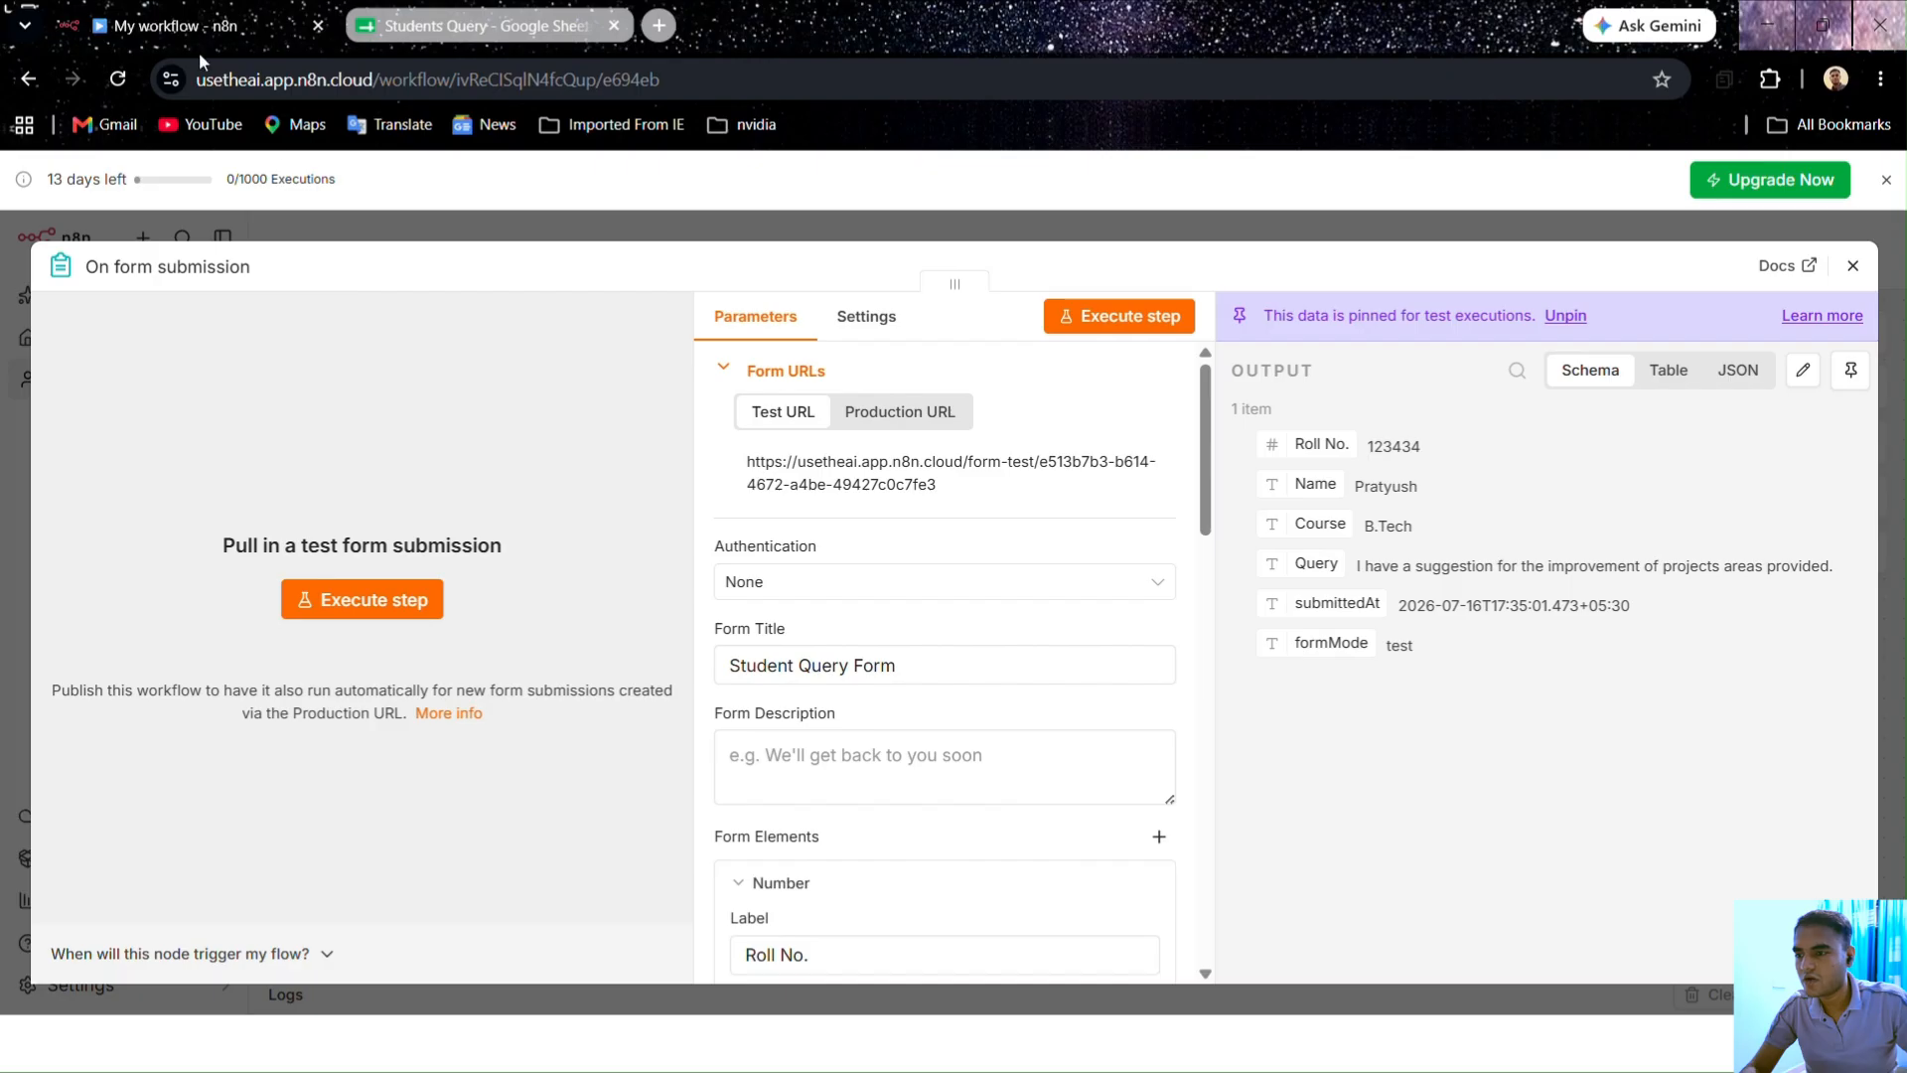
{"action": "left_click", "coordinate": [1283, 230]}
{"action": "left_click", "coordinate": [497, 25]}
{"action": "left_click", "coordinate": [728, 713]}
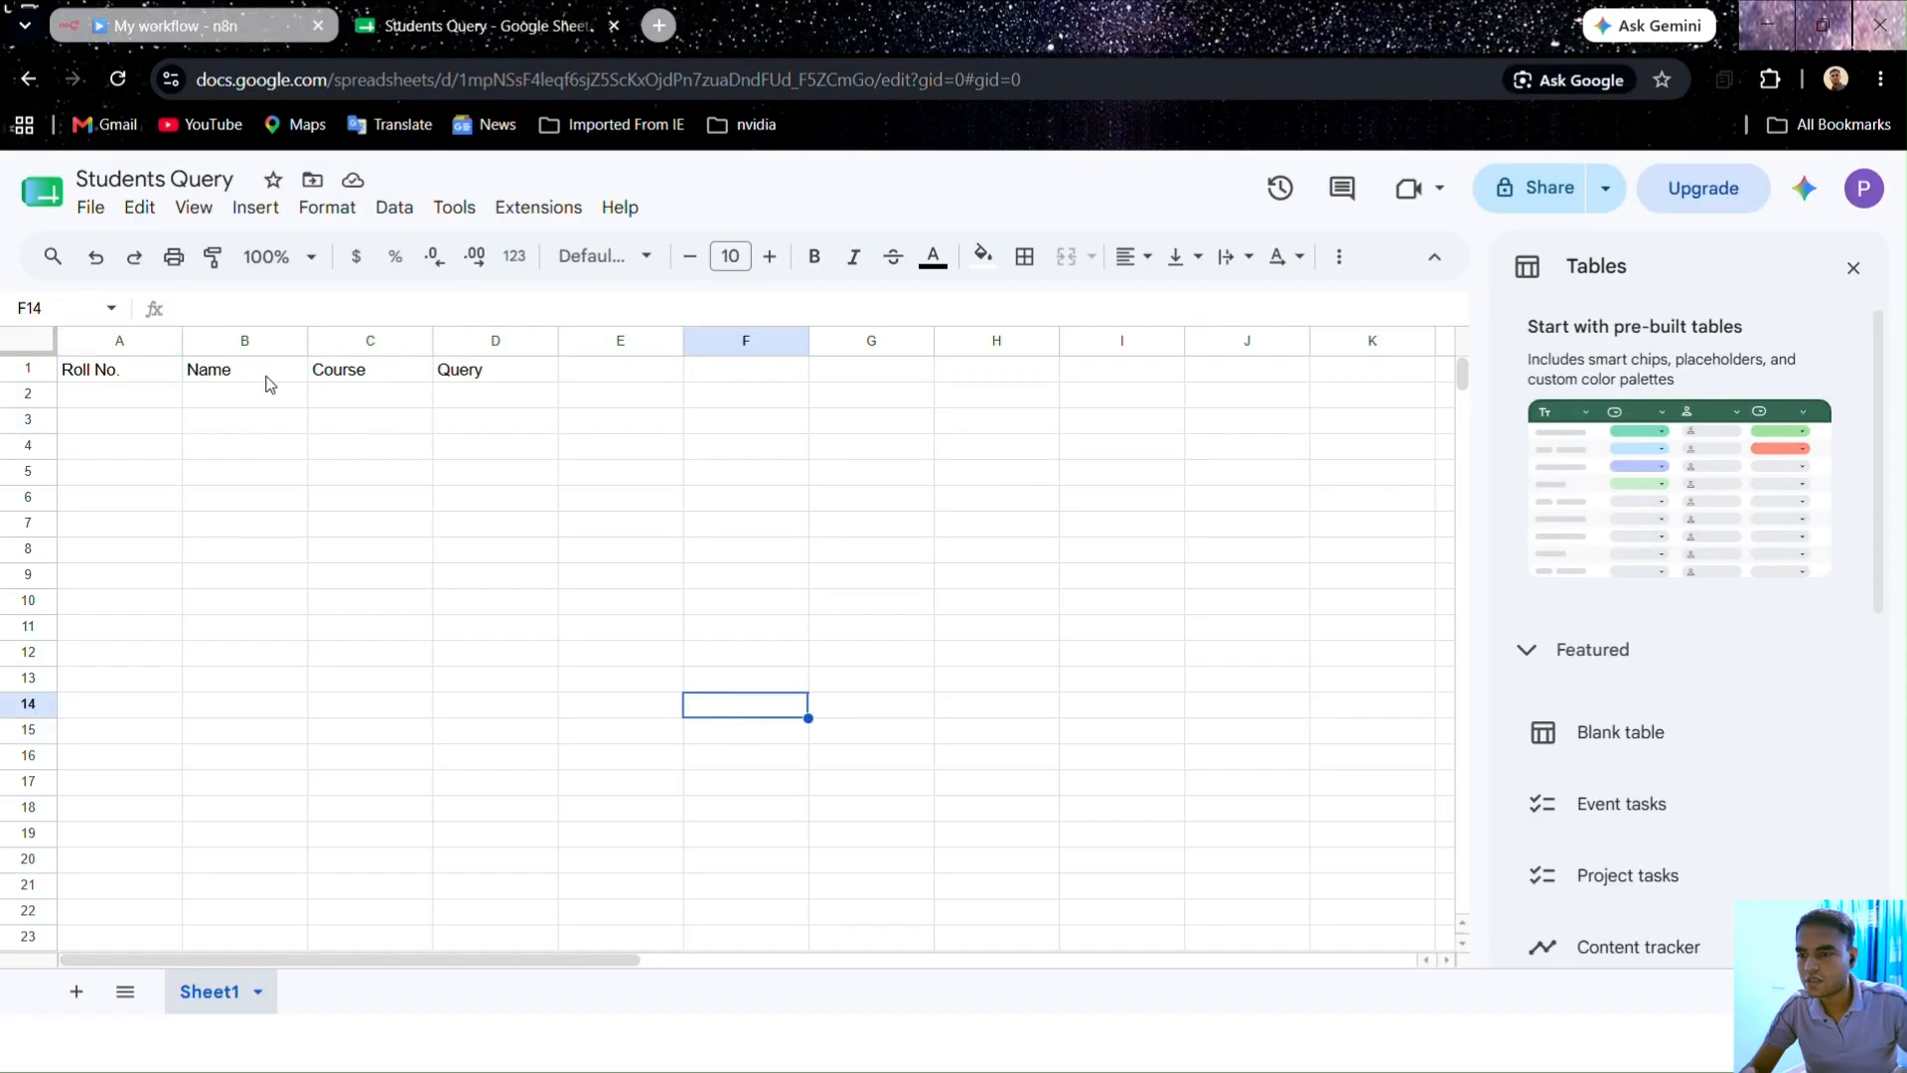
{"action": "left_click", "coordinate": [221, 39]}
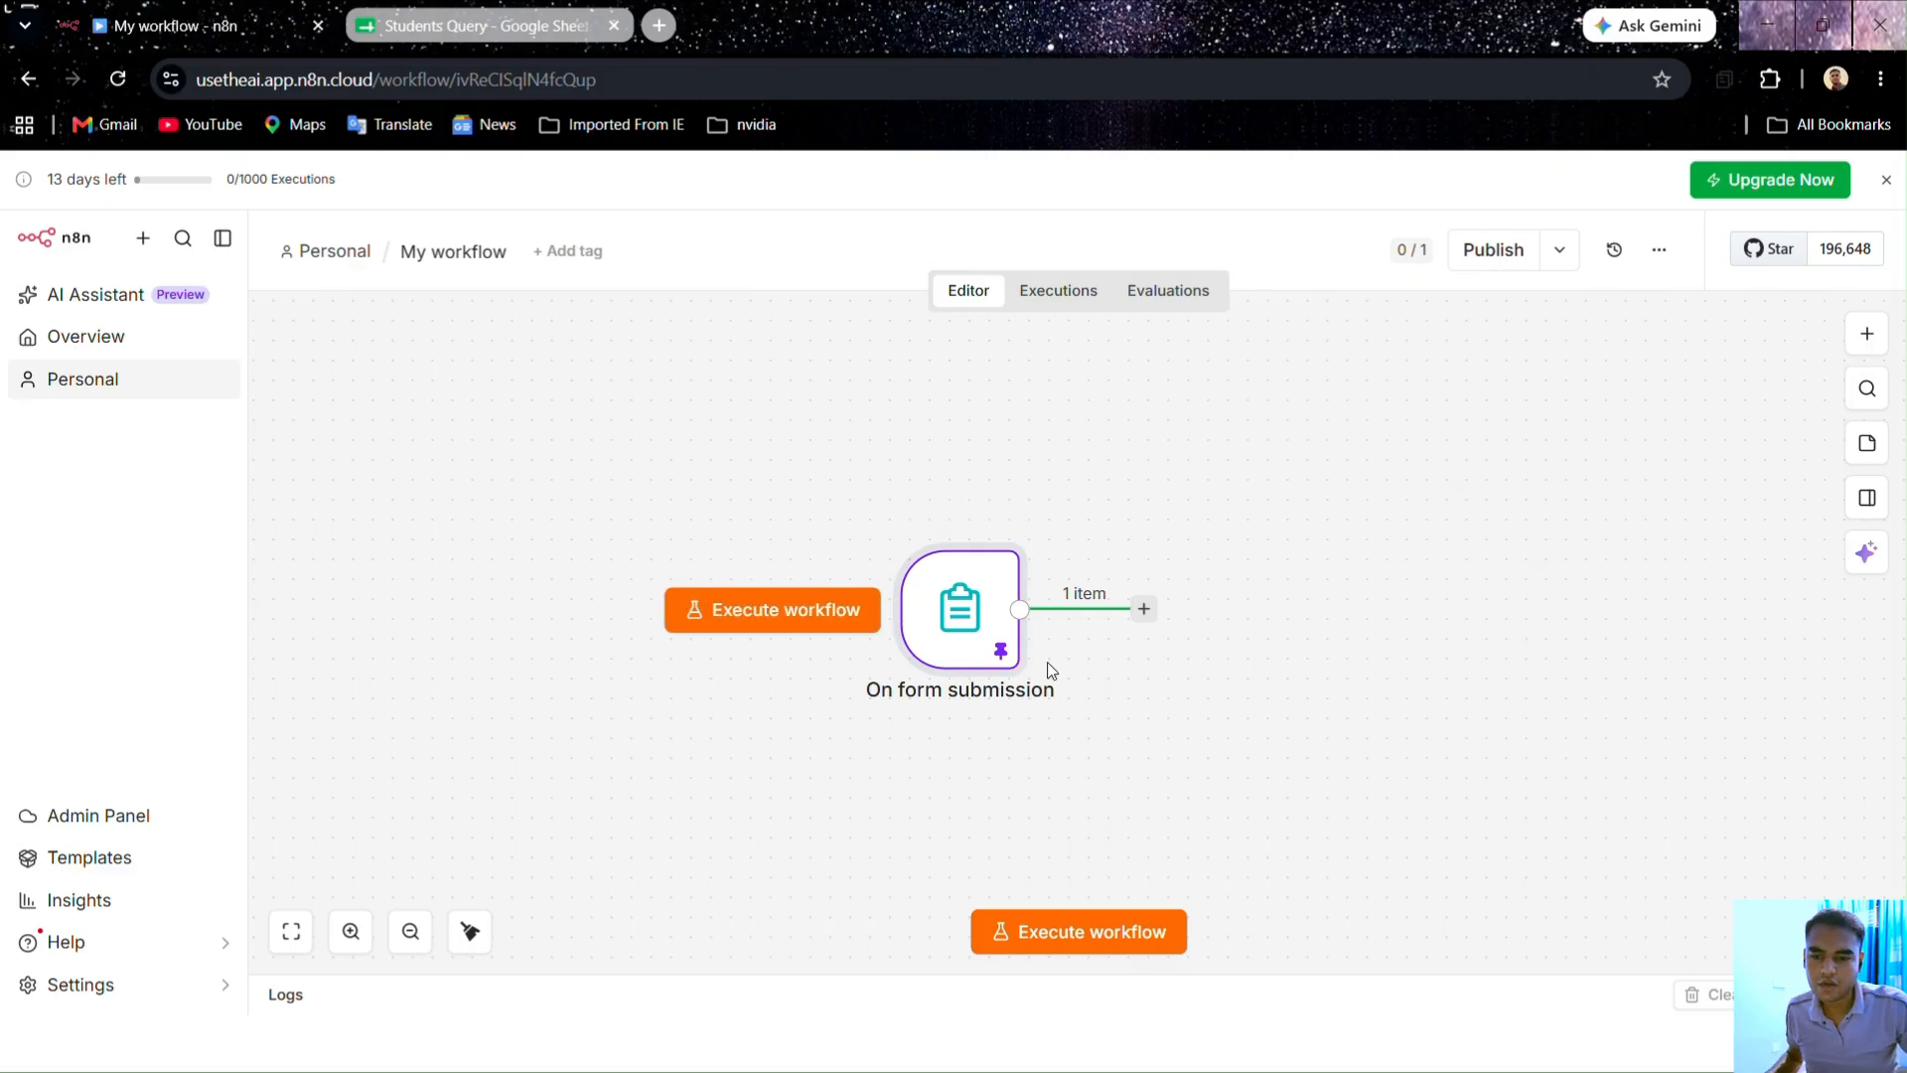
Step: Search 'sheets' and add the Google Sheets 'Append or update row in sheet' action after the trigger
{"action": "left_click", "coordinate": [1143, 616]}
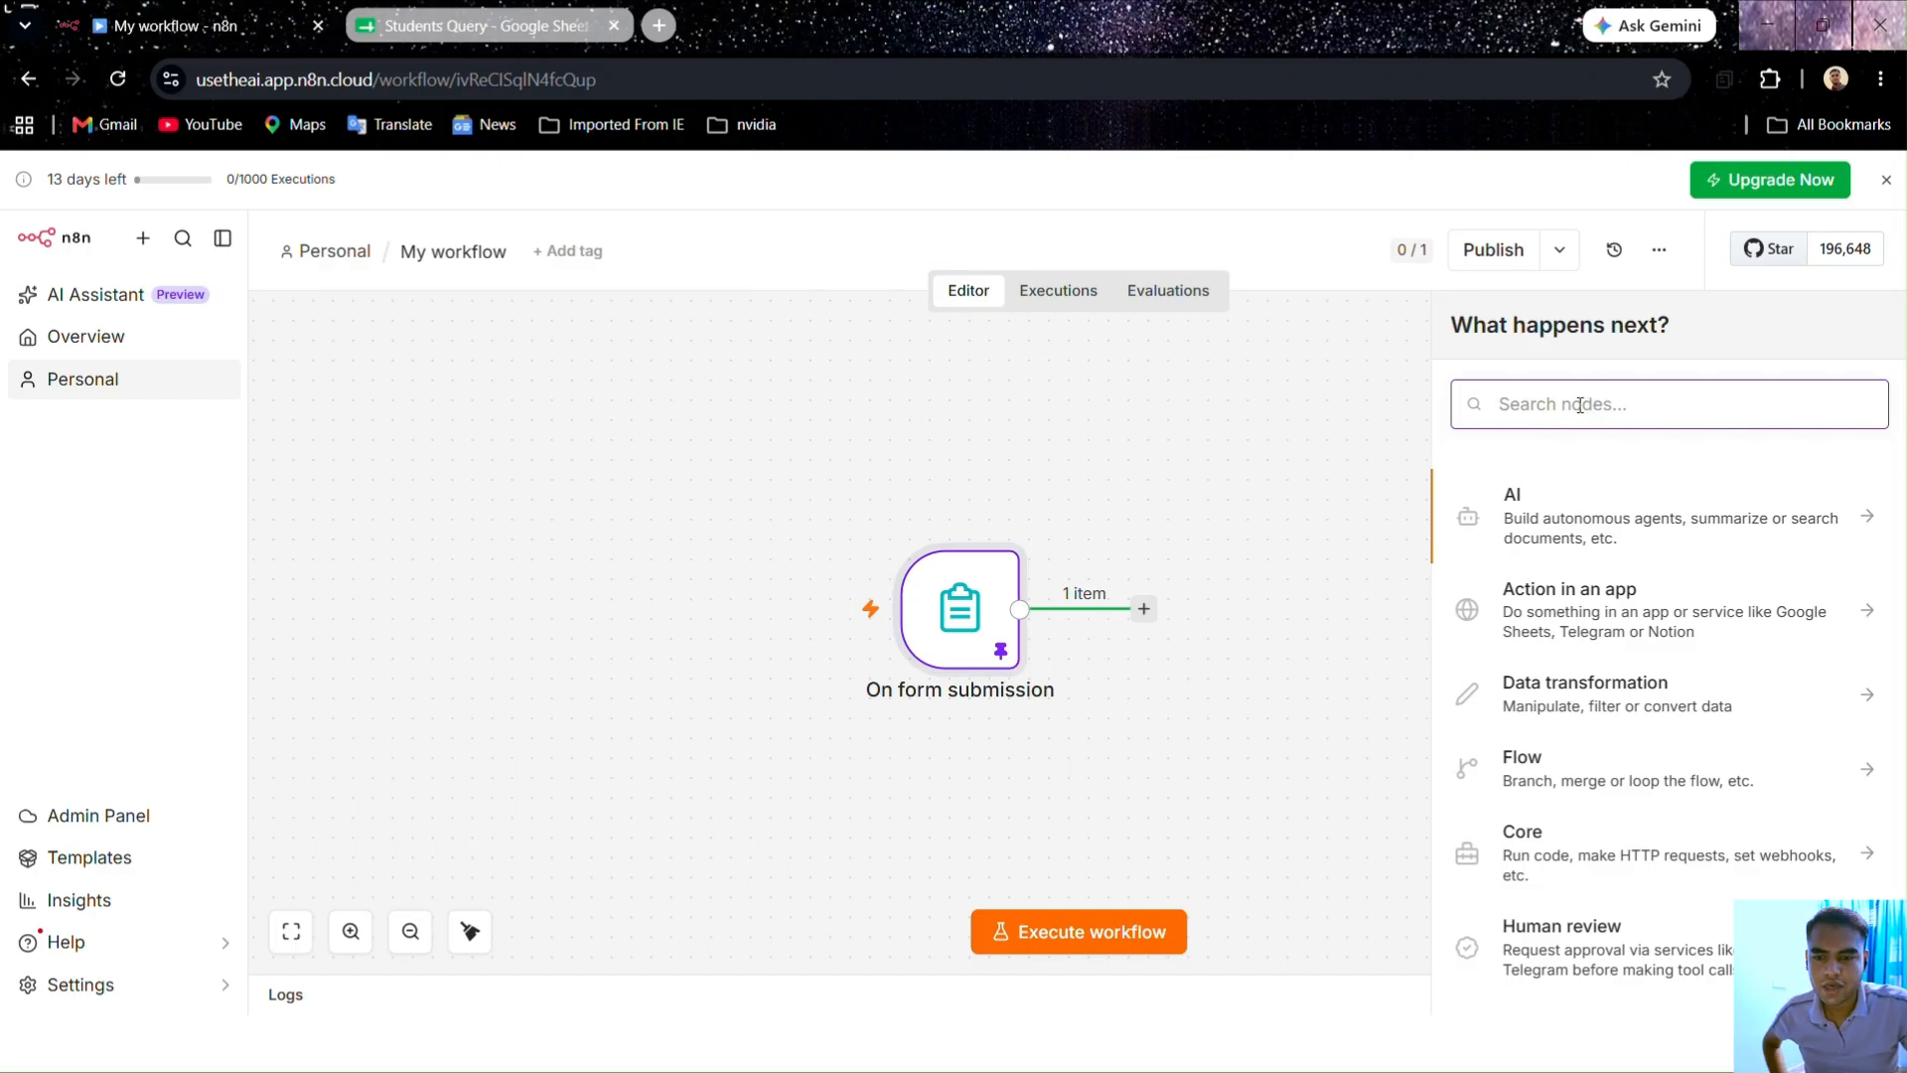
{"action": "type", "text": "sheets"}
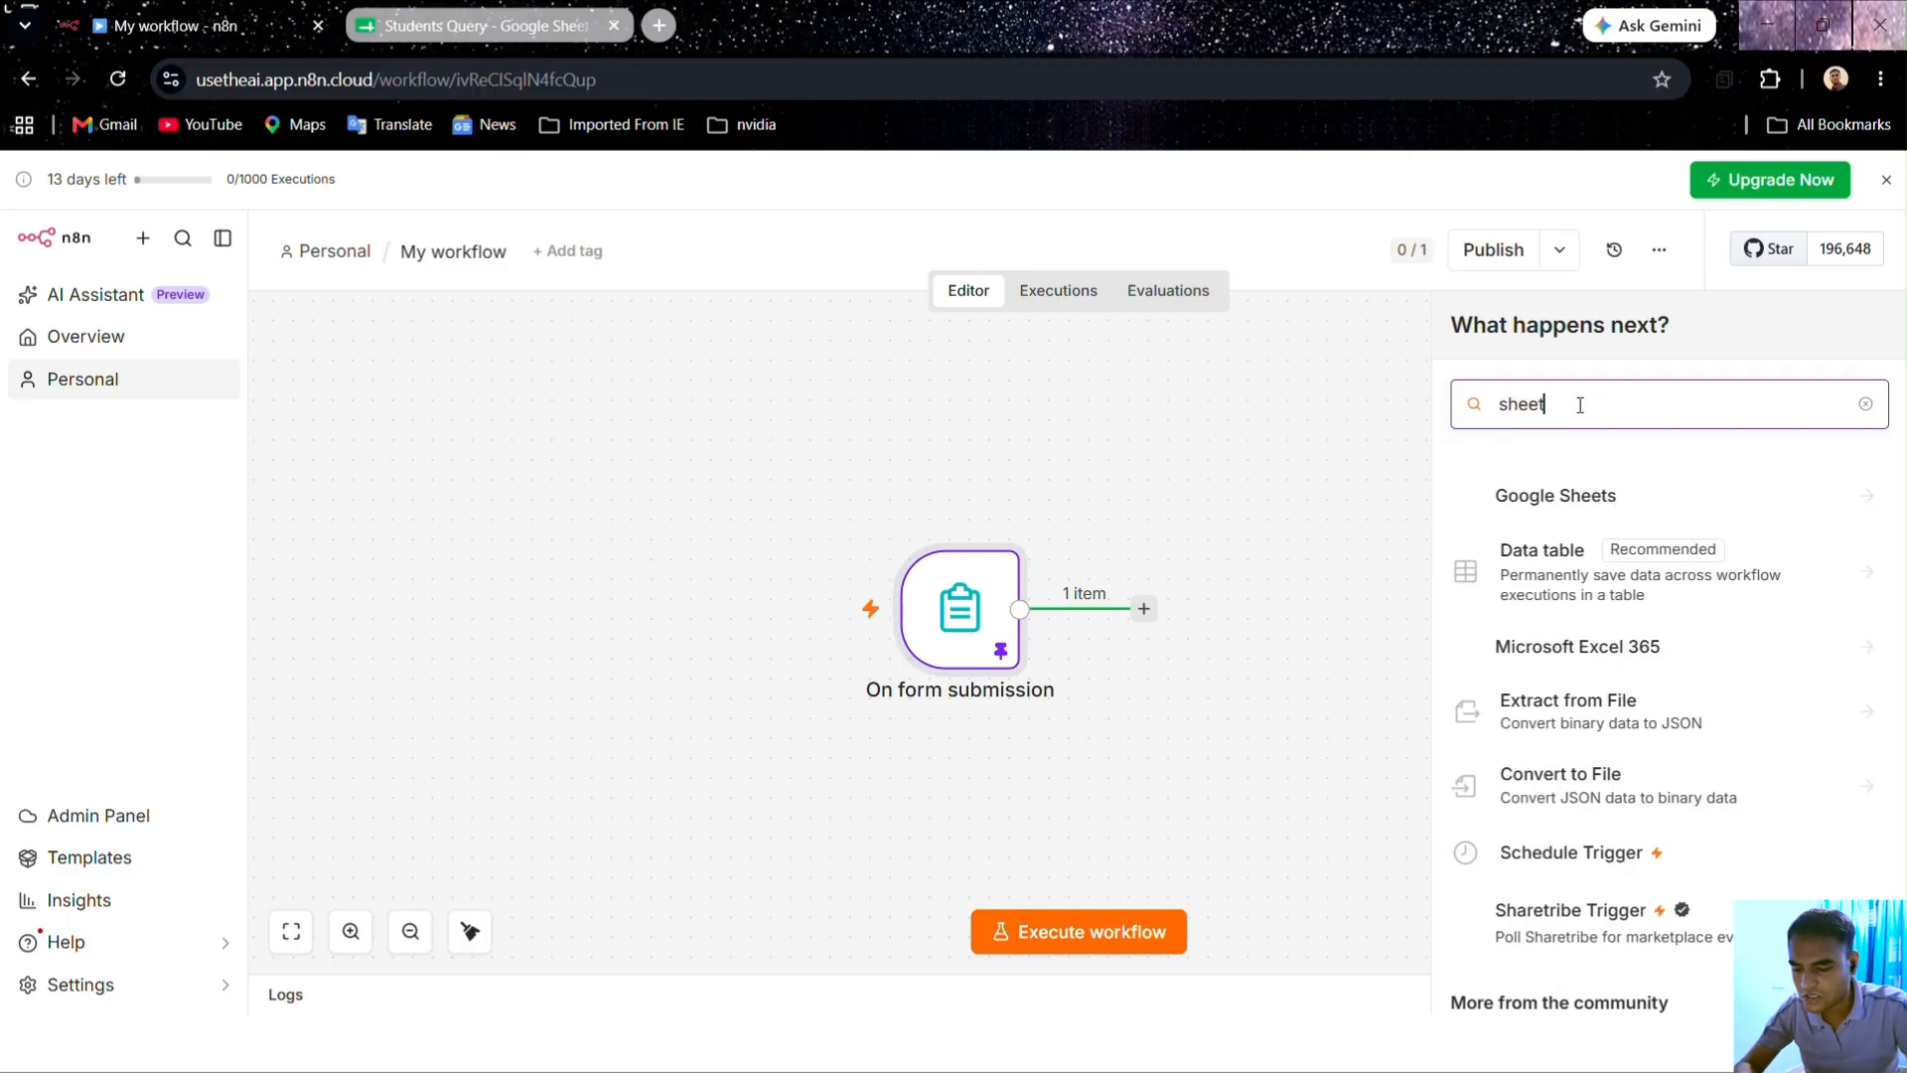
{"action": "left_click", "coordinate": [1535, 500]}
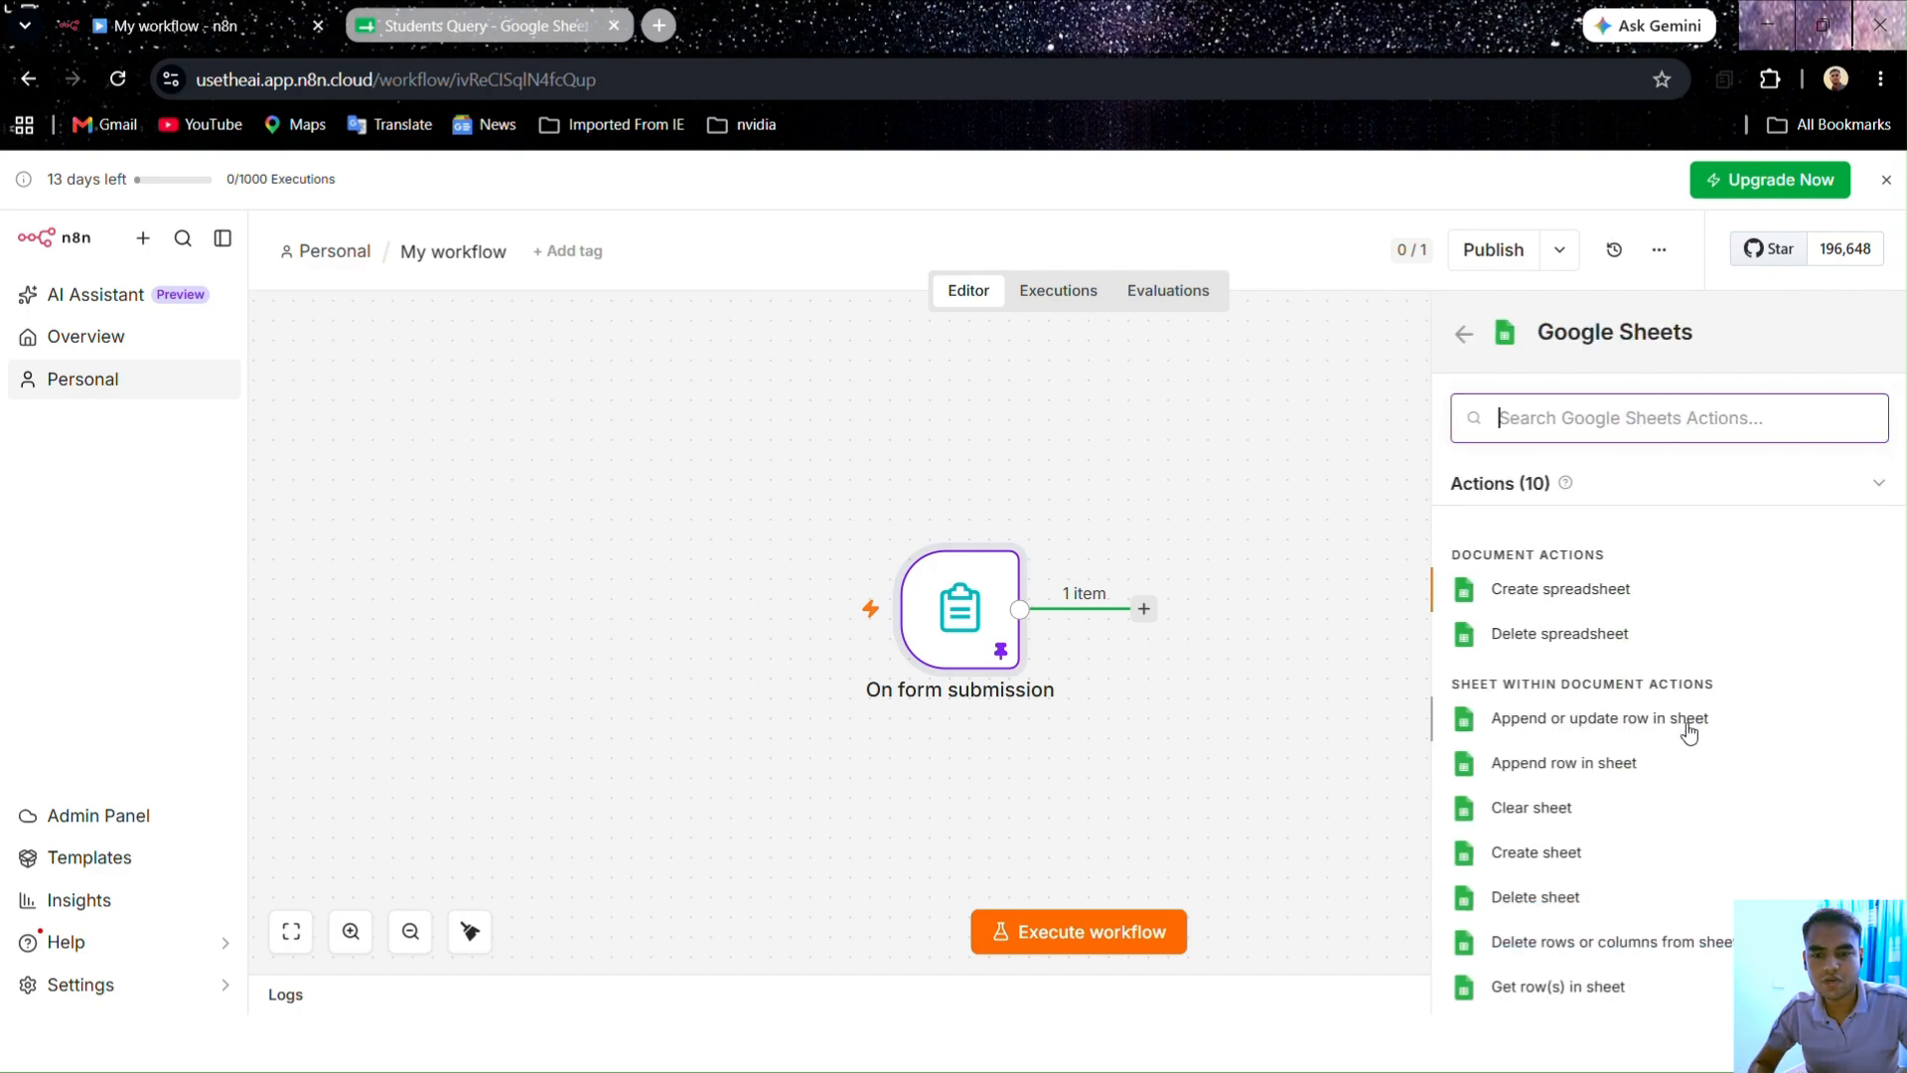
{"action": "scroll", "coordinate": [1685, 730], "scroll_direction": "down", "scroll_amount": 1}
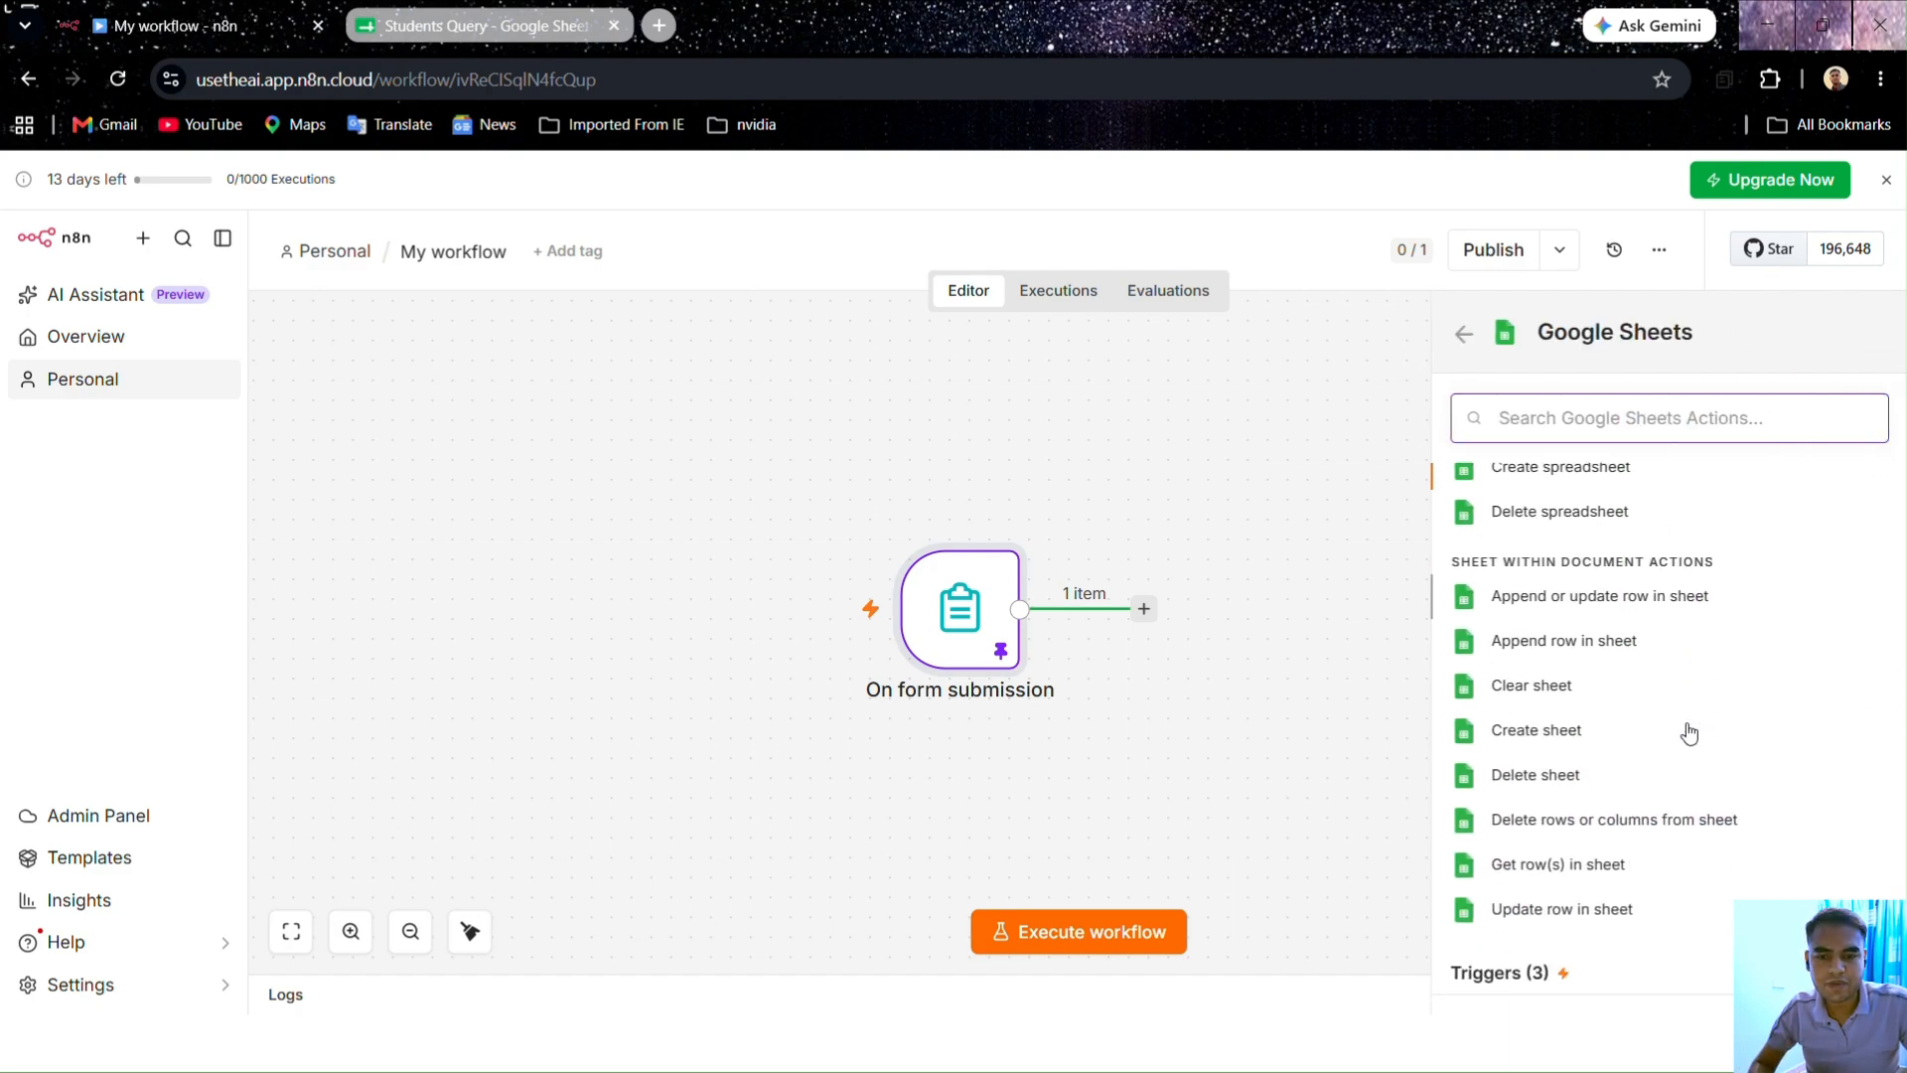
{"action": "left_click", "coordinate": [1554, 601]}
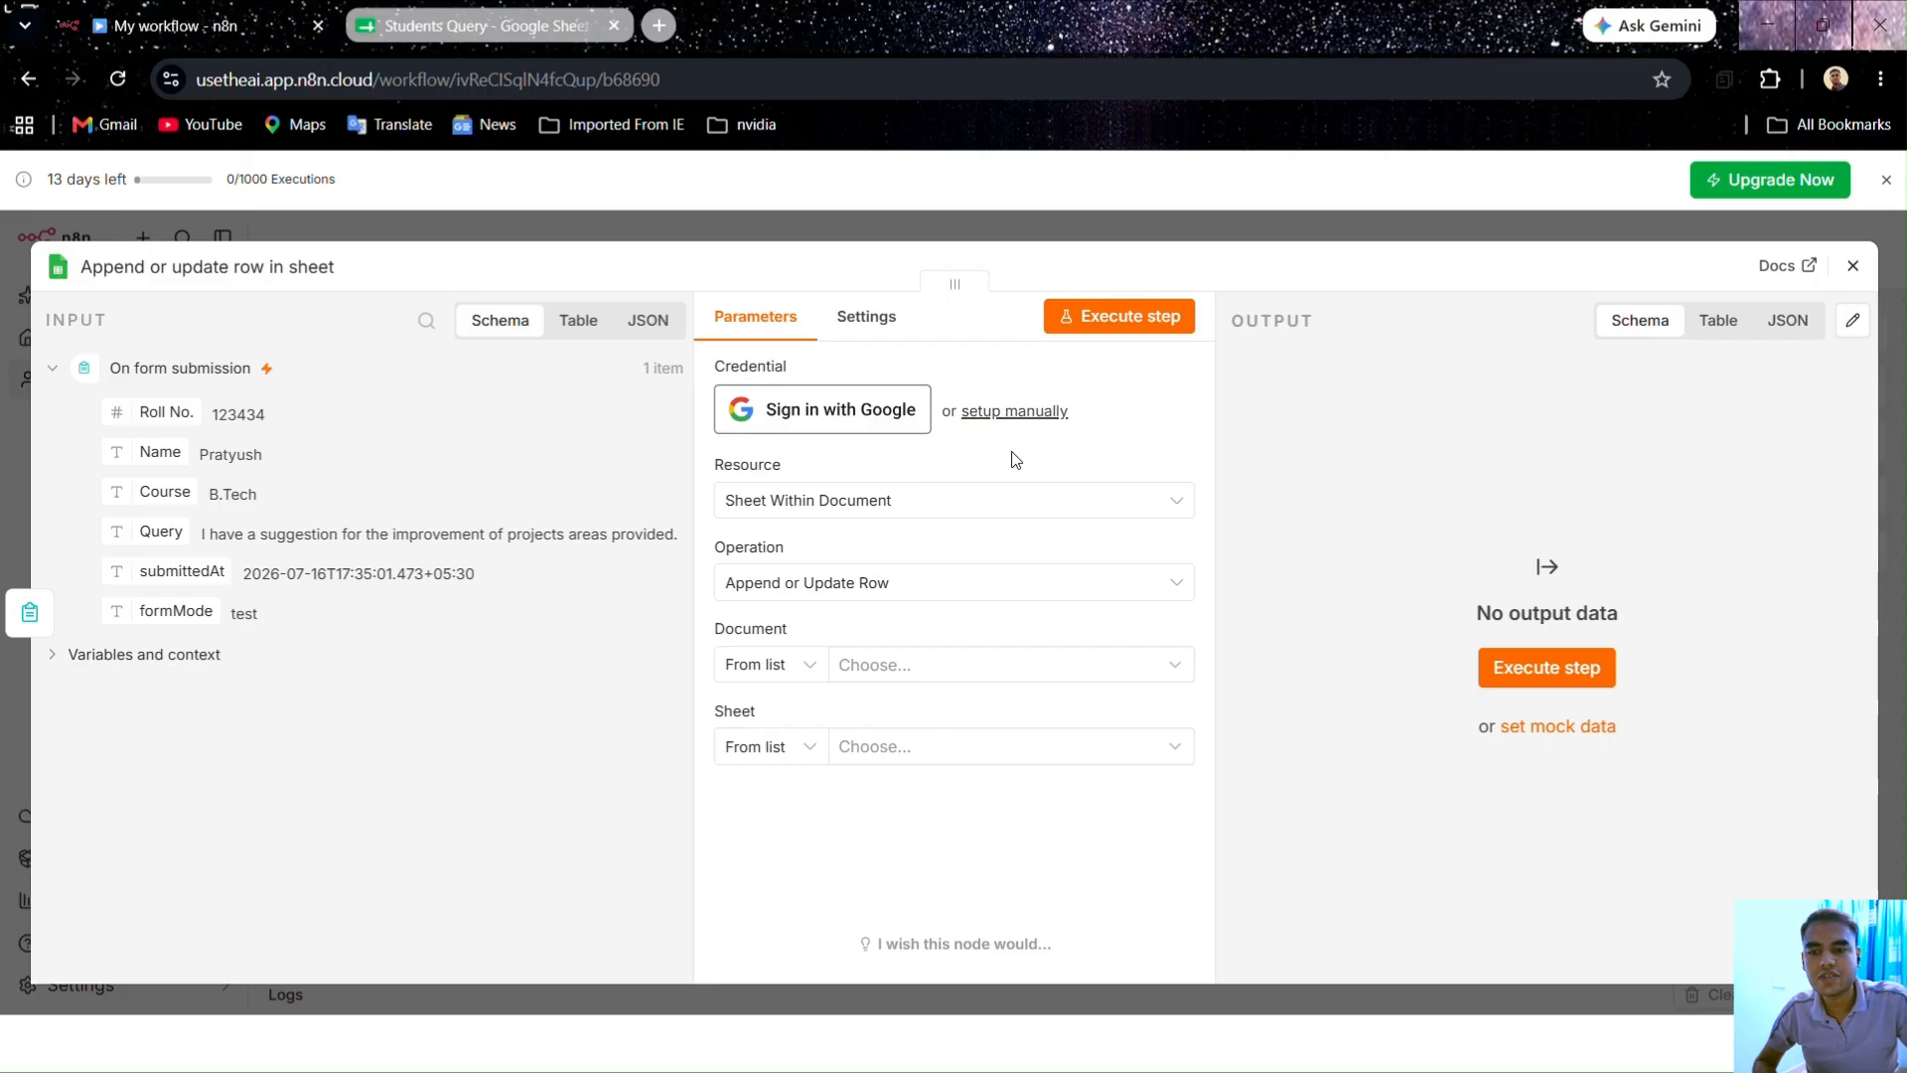
Step: Sign in with a Google account and grant n8n all requested Sheets permissions
{"action": "left_click", "coordinate": [822, 420]}
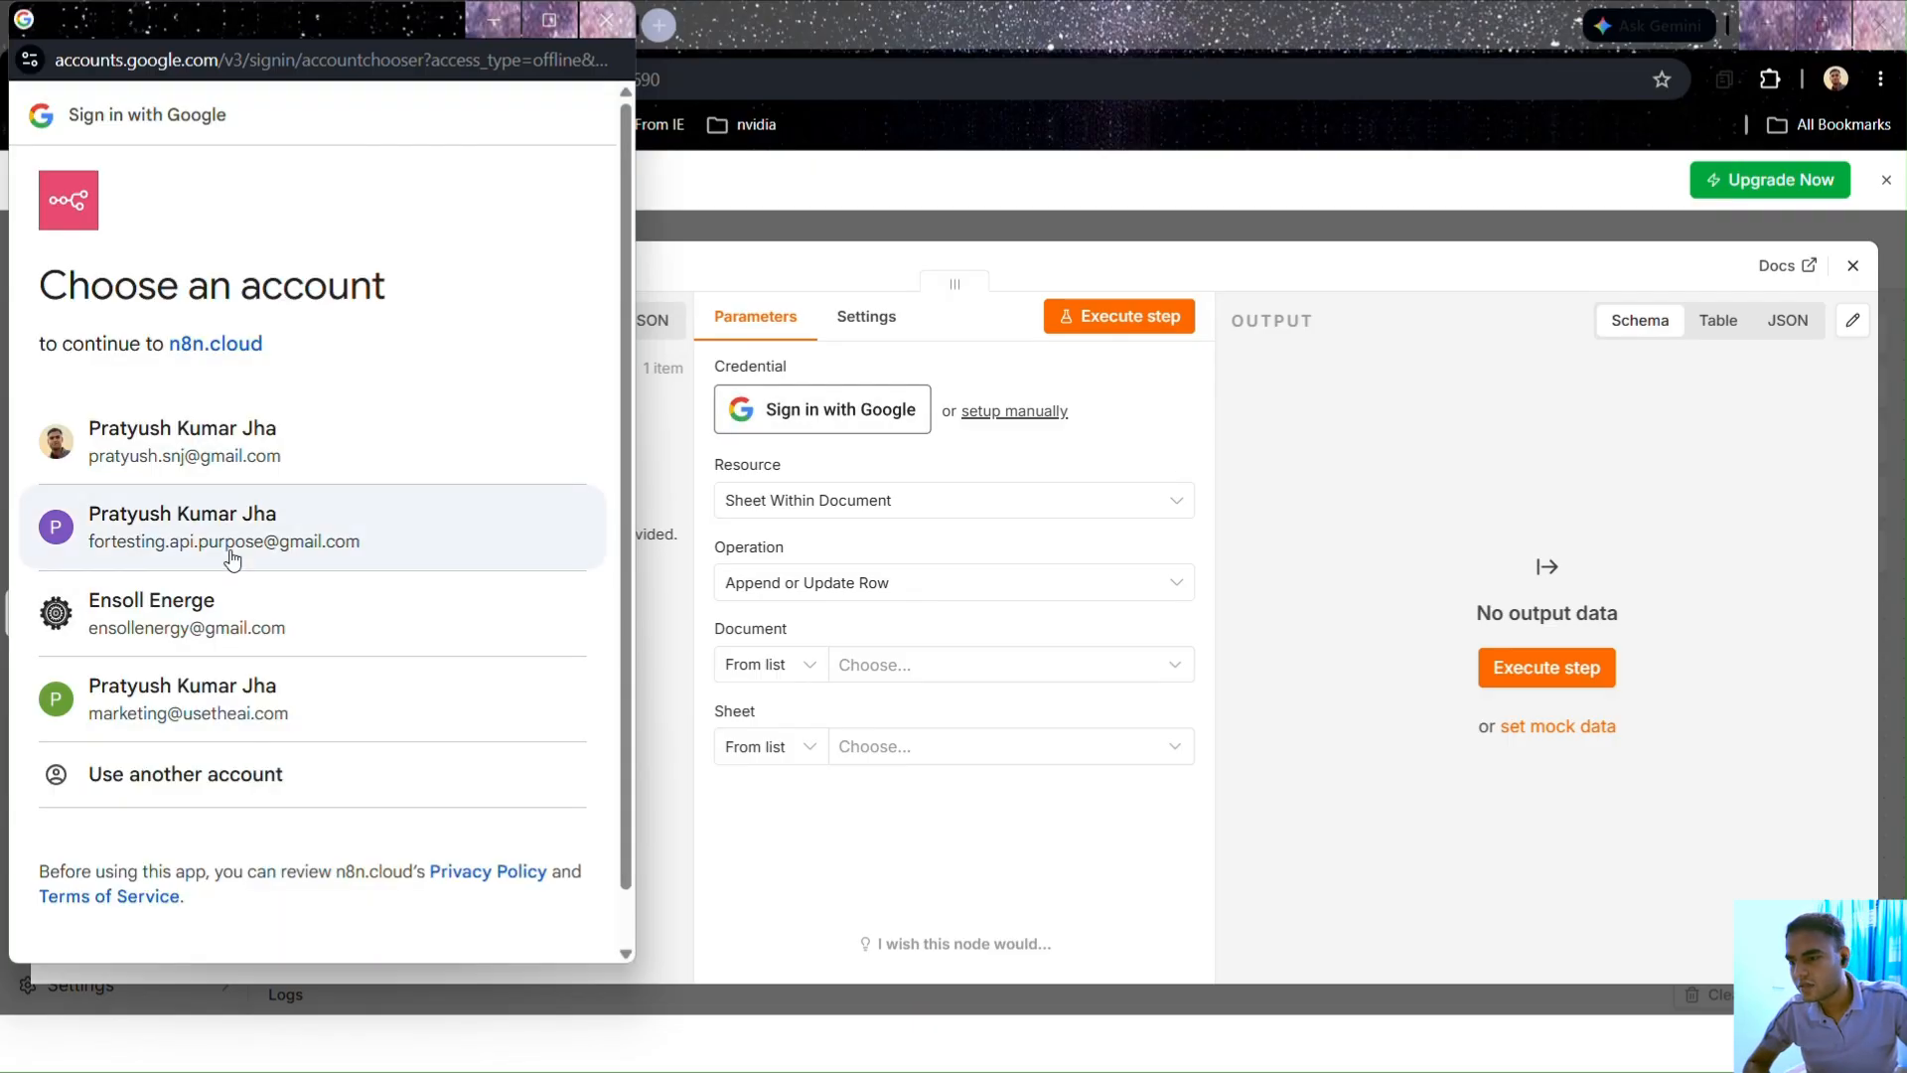
{"action": "left_click", "coordinate": [232, 559]}
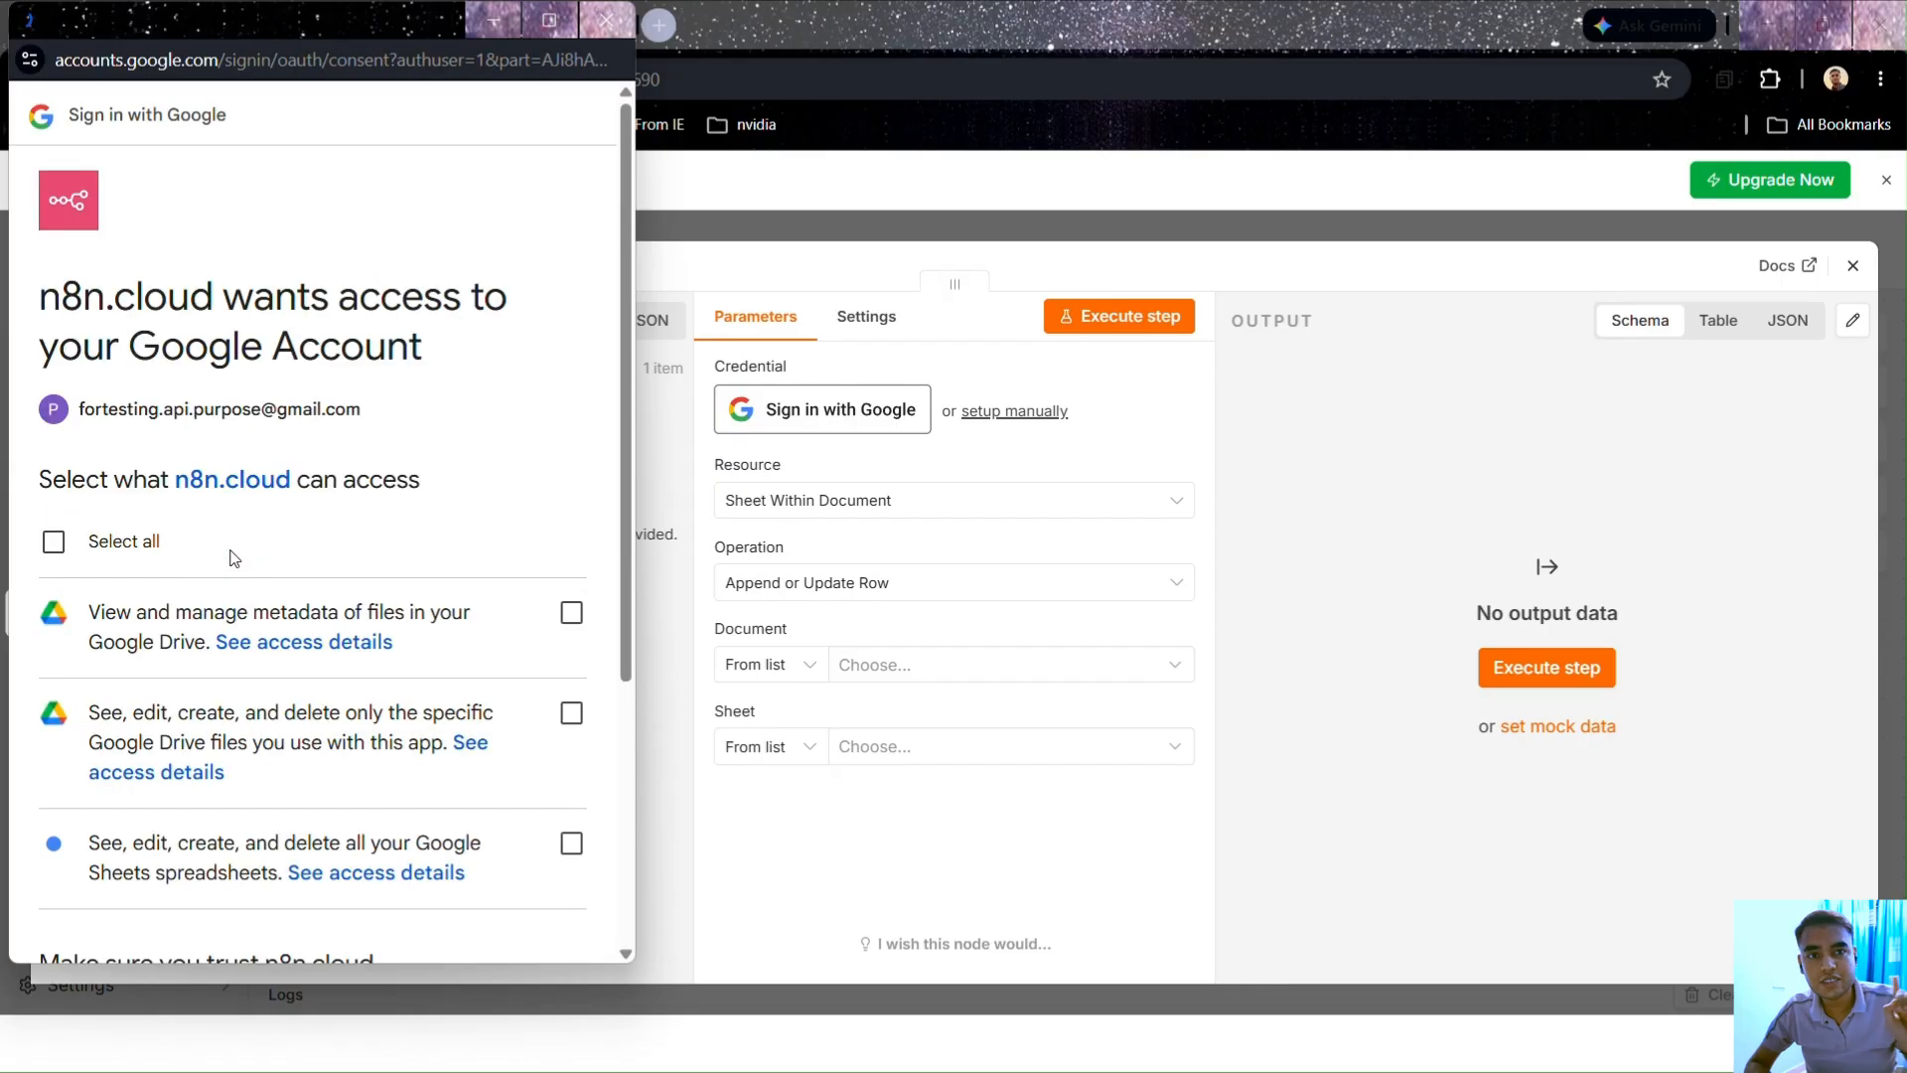
{"action": "left_click", "coordinate": [44, 544]}
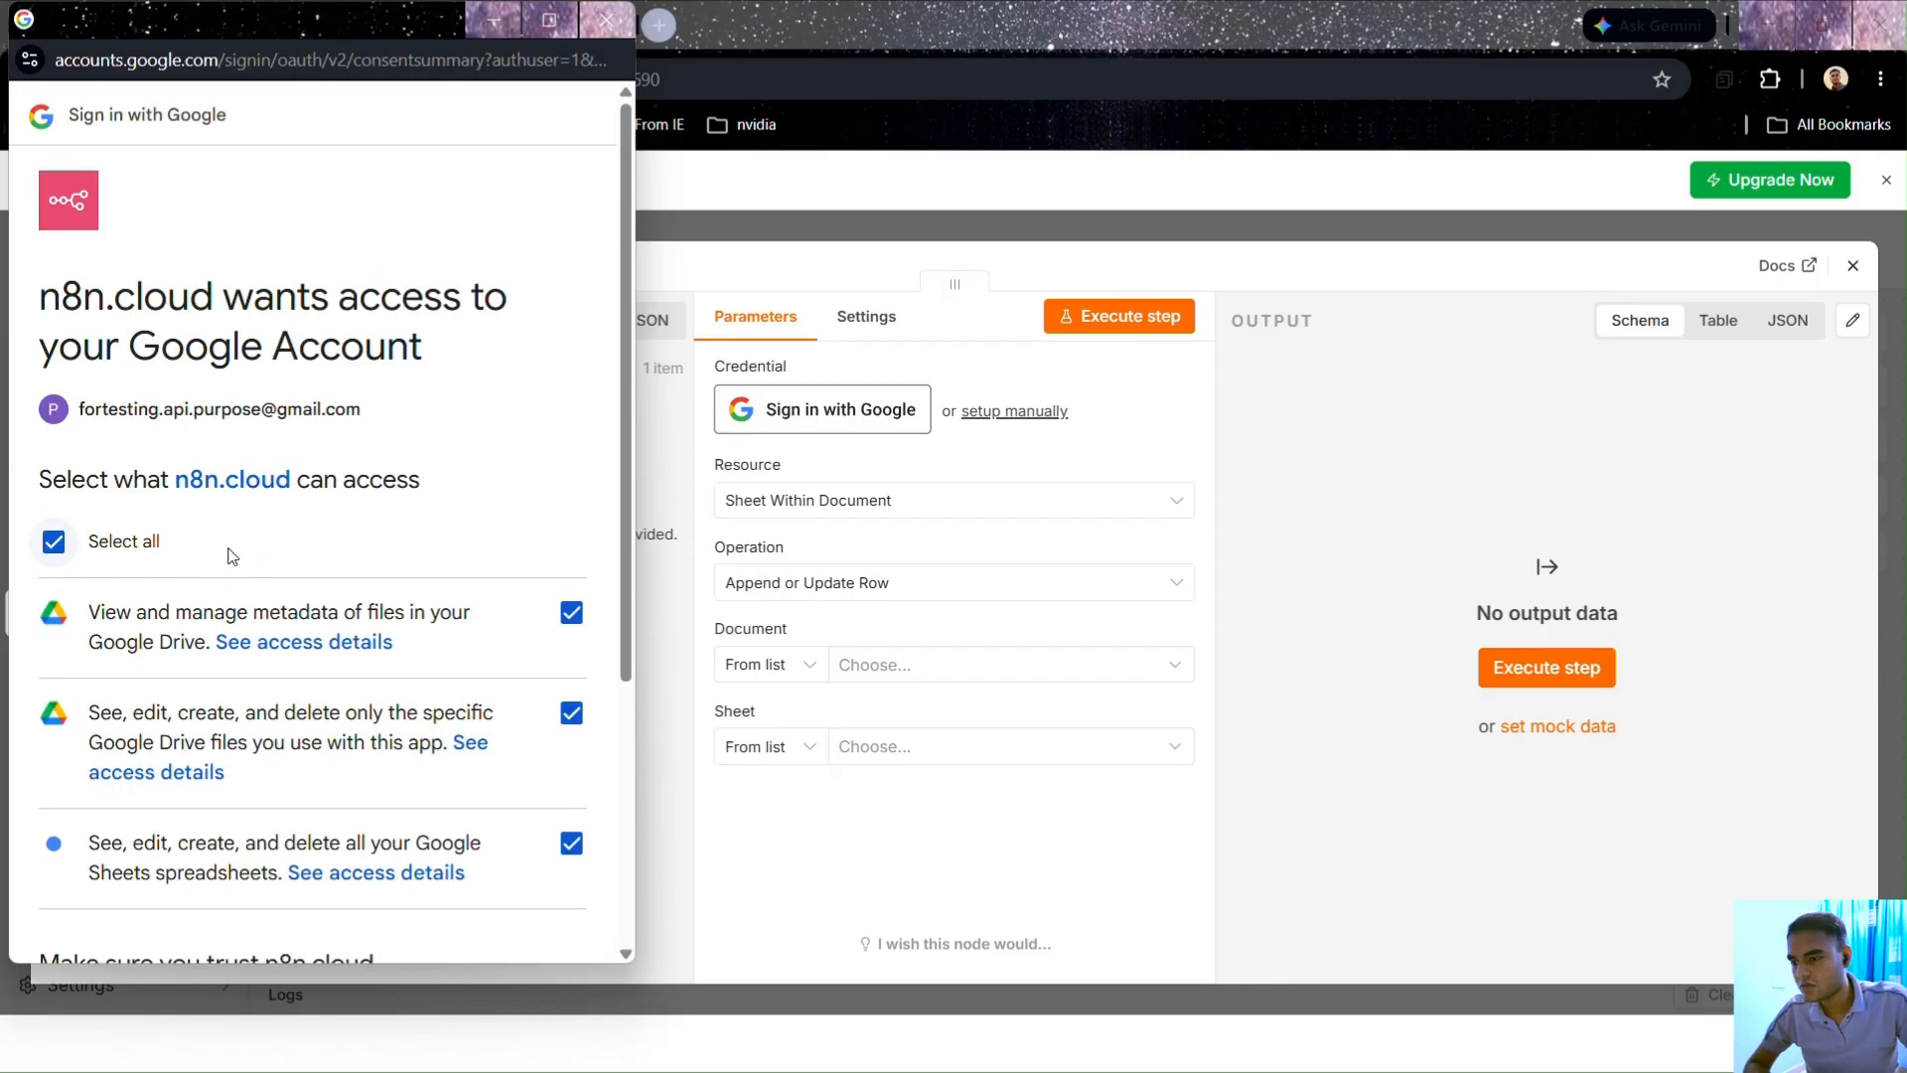
{"action": "scroll", "coordinate": [248, 596], "scroll_direction": "down", "scroll_amount": 4}
{"action": "left_click", "coordinate": [465, 824]}
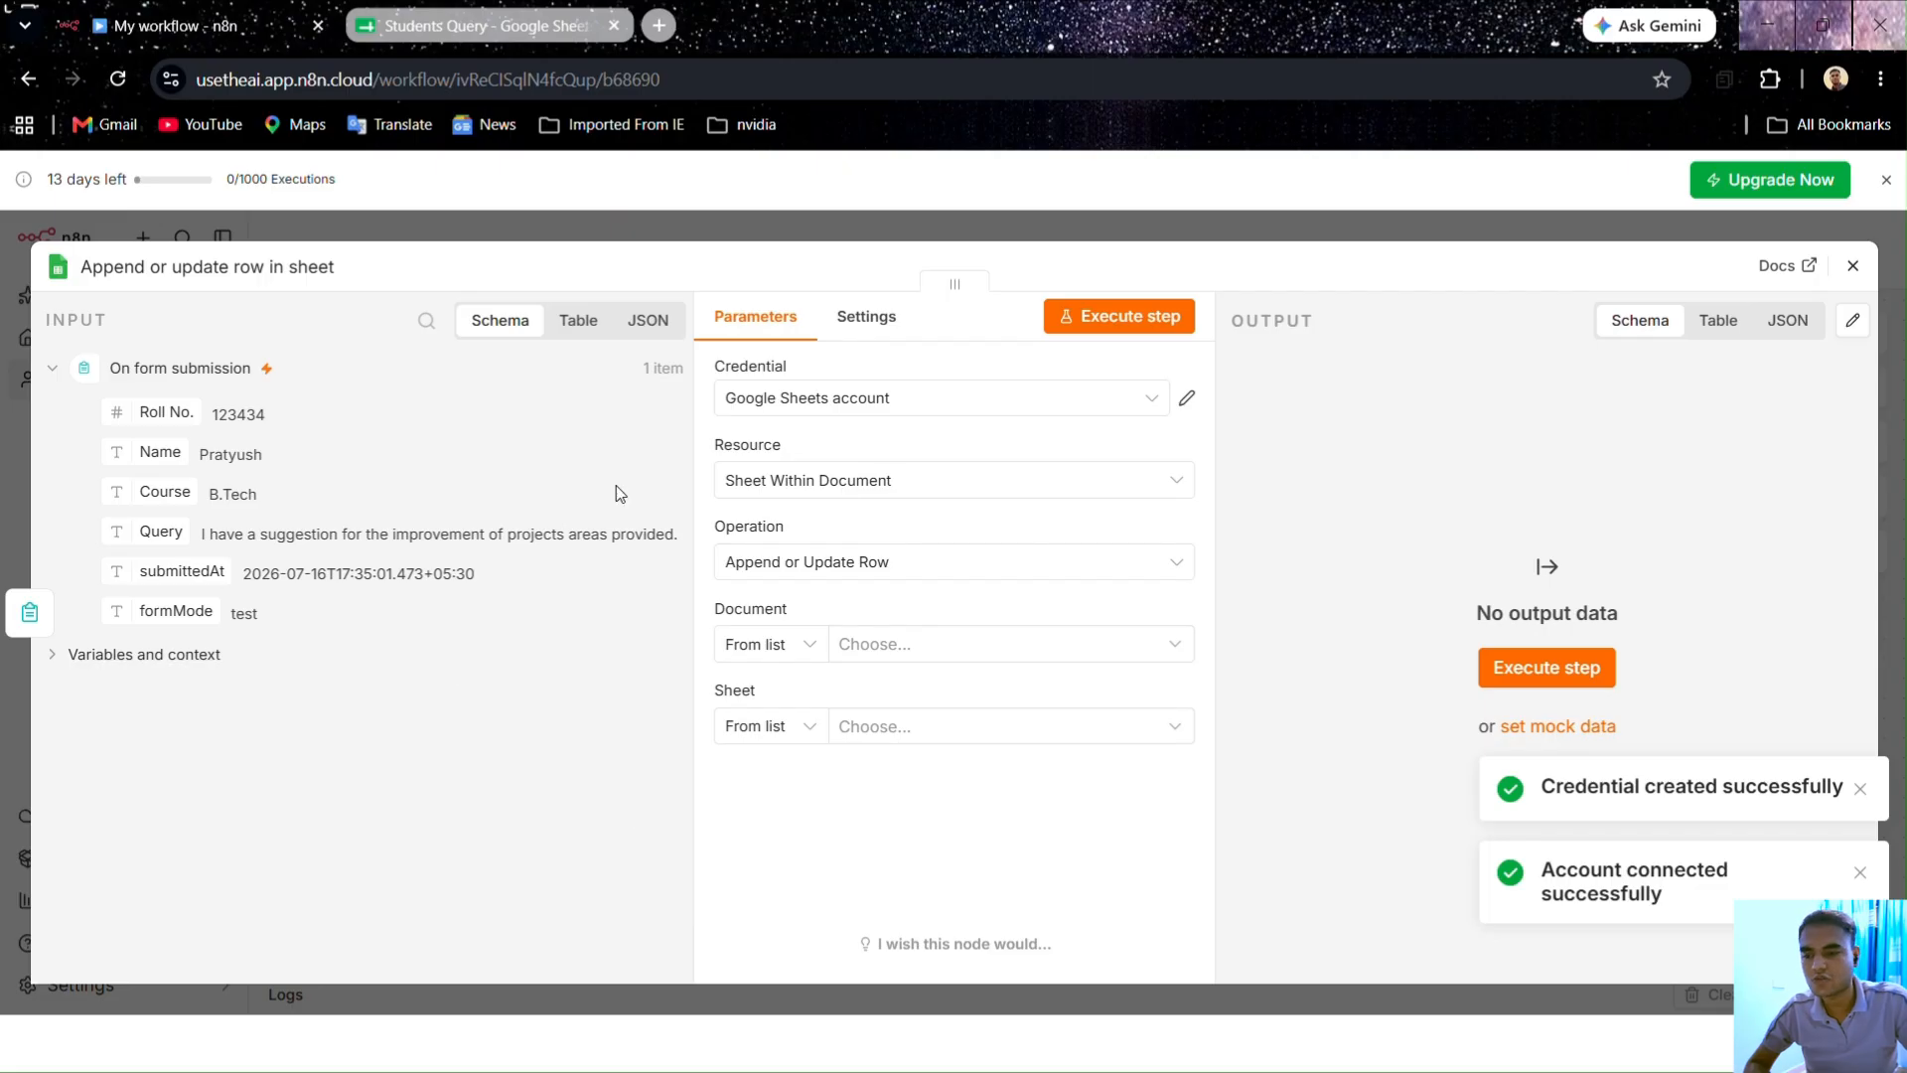
Step: Choose the Students Query document and Sheet1, checking its column headers in Google Sheets
{"action": "left_click", "coordinate": [851, 649]}
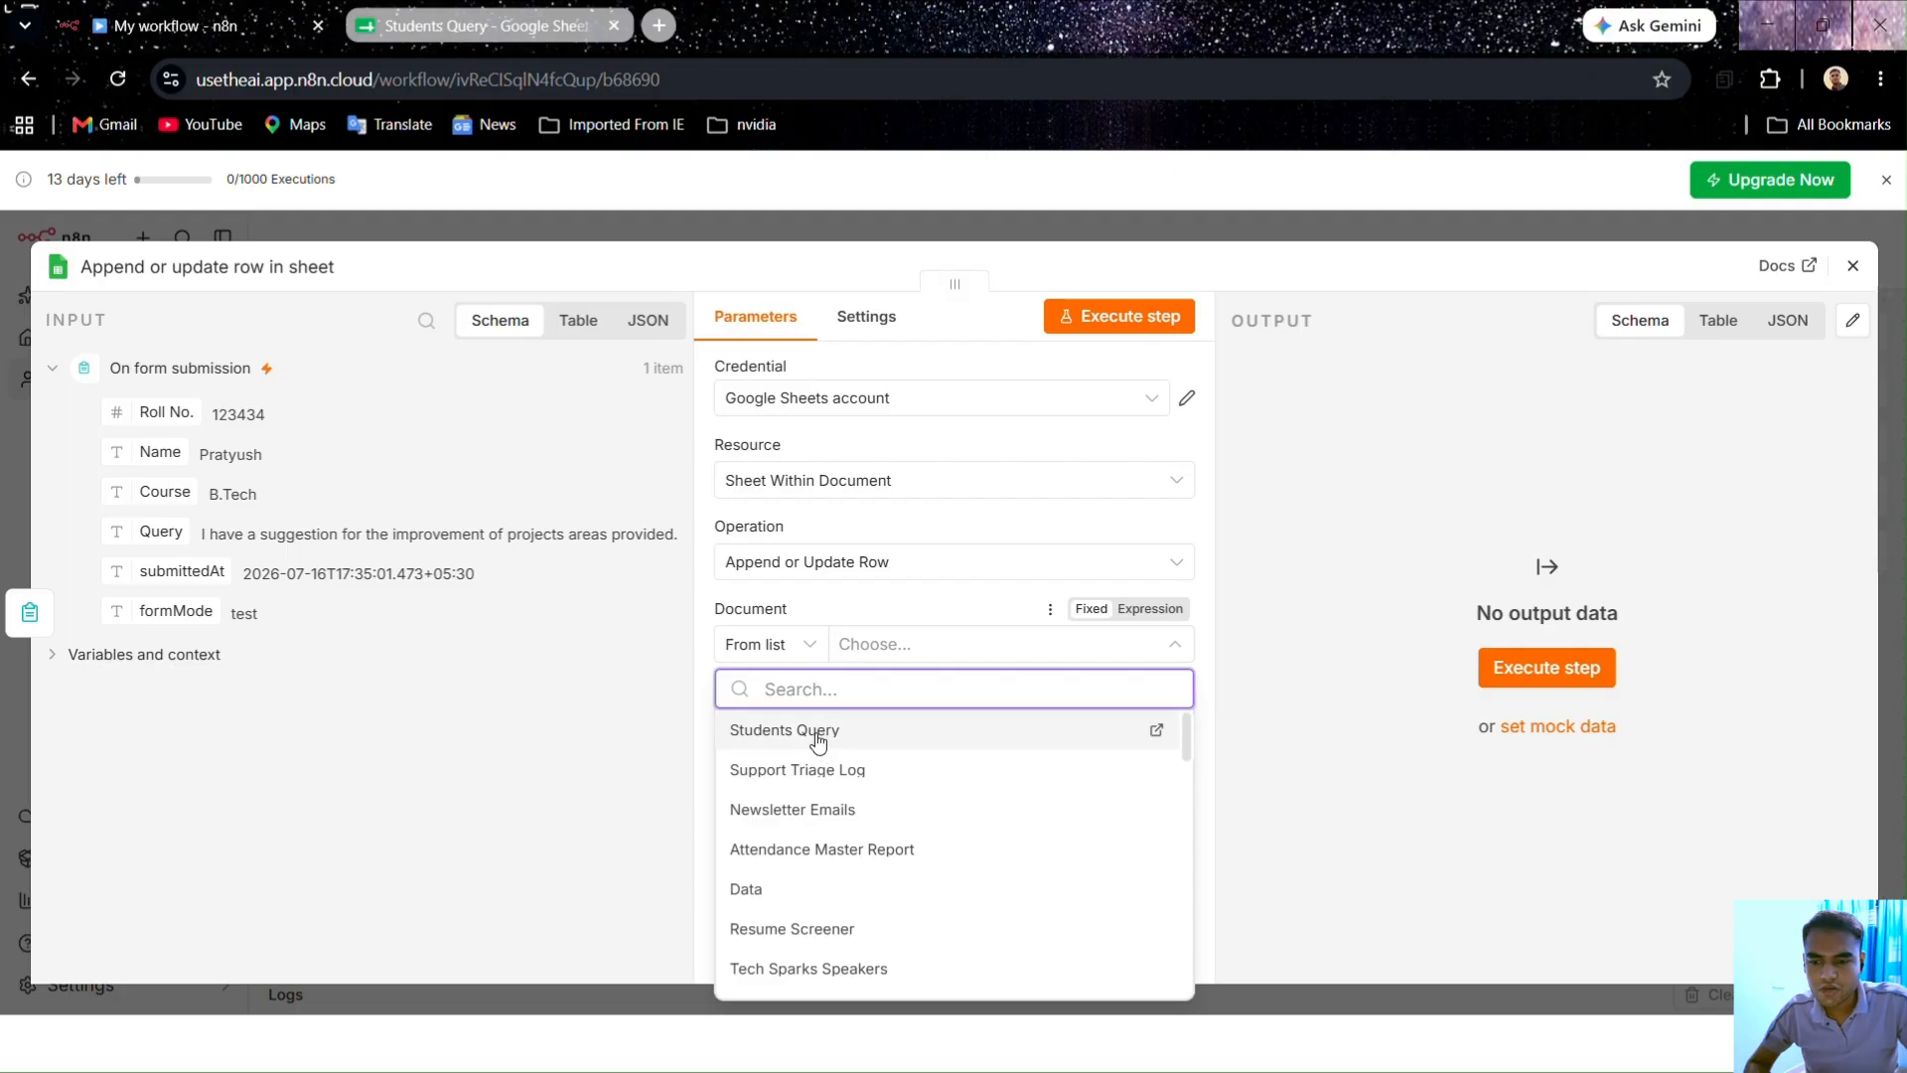
{"action": "left_click", "coordinate": [449, 30]}
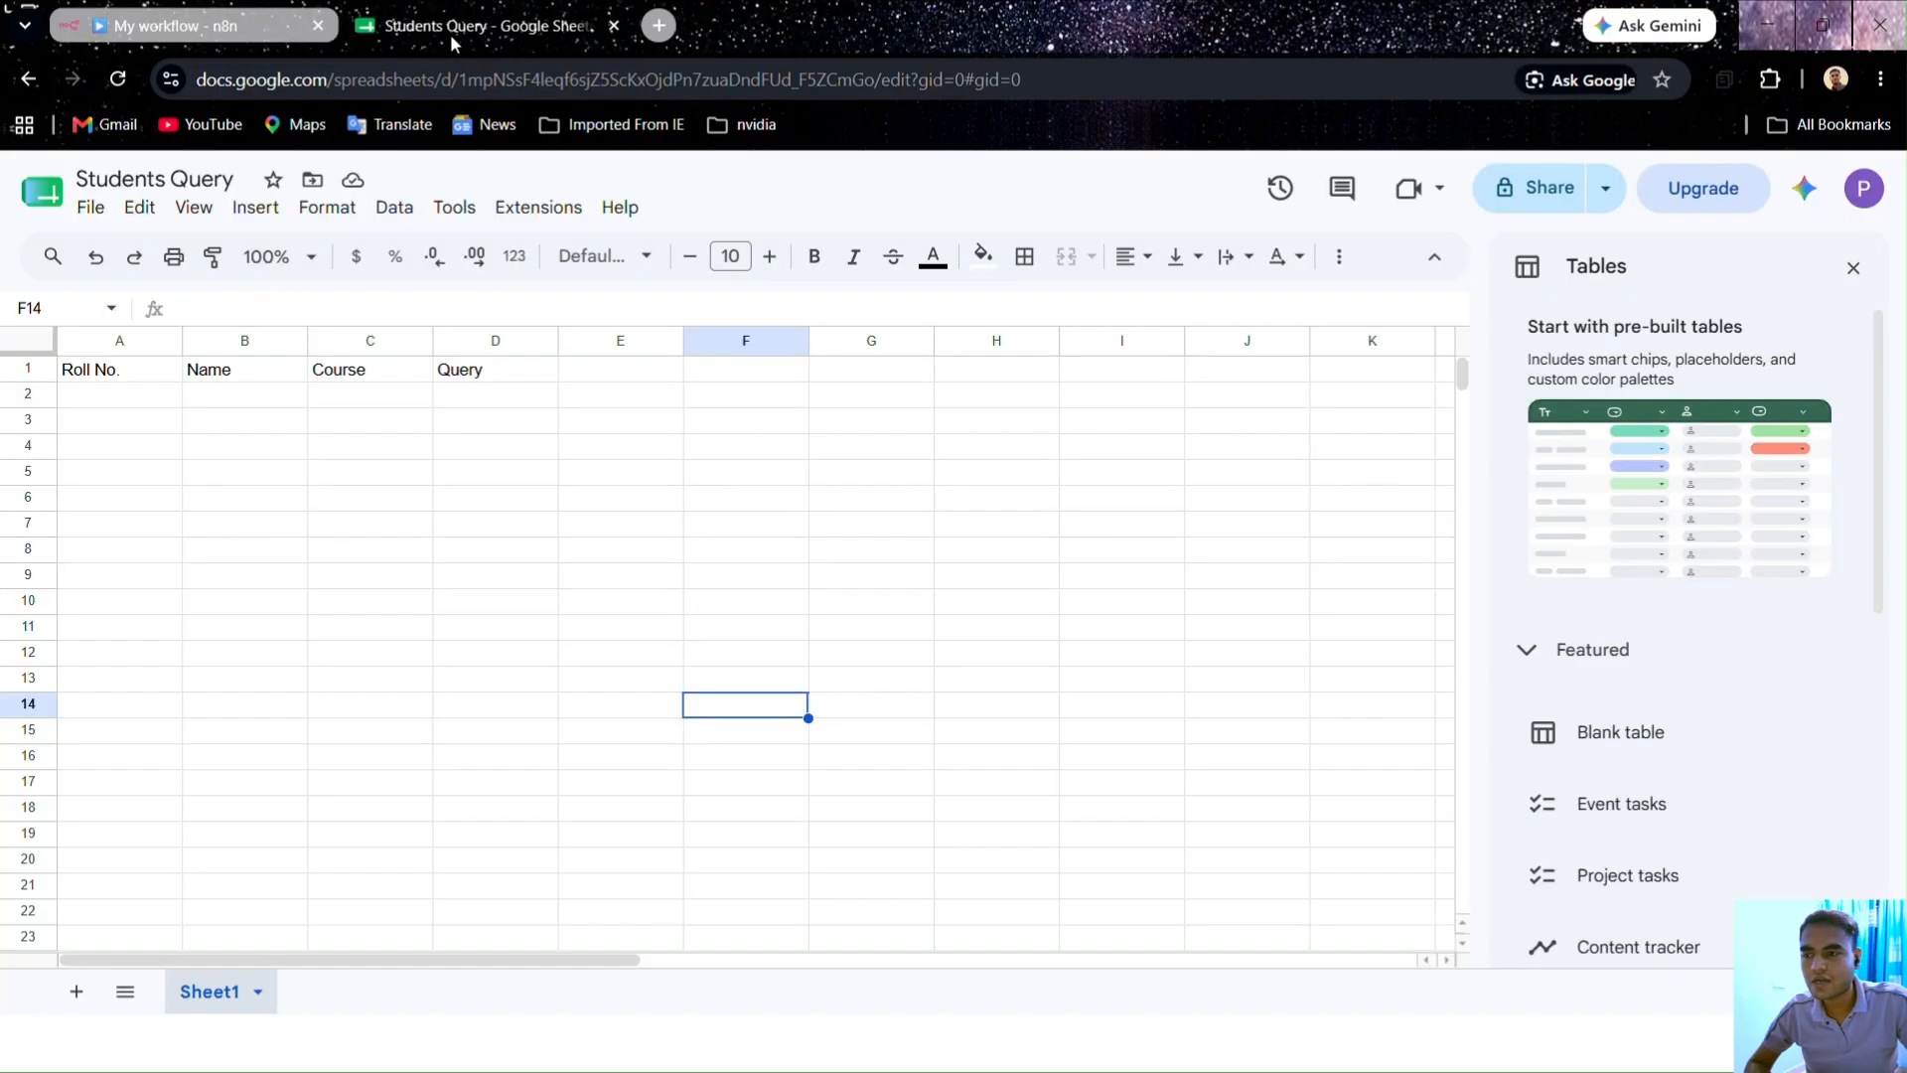
{"action": "left_click", "coordinate": [207, 33]}
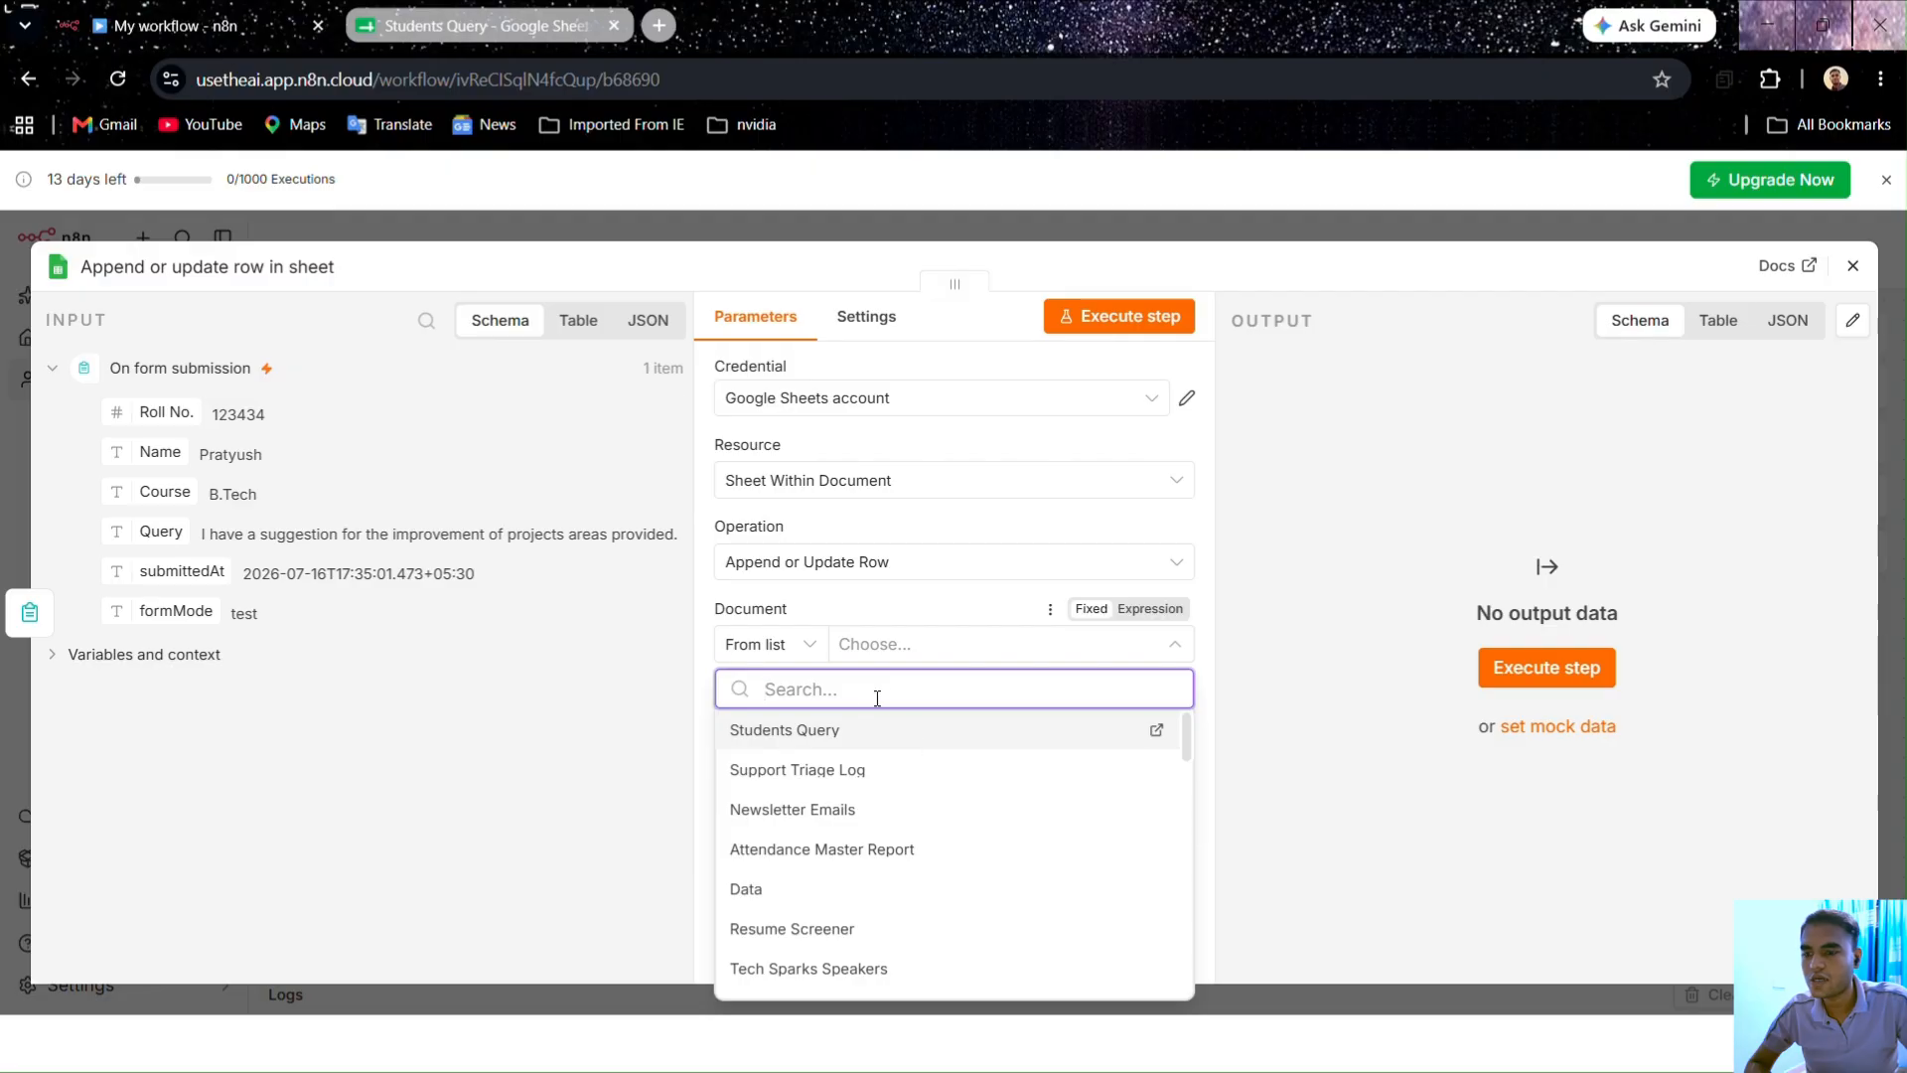
{"action": "left_click", "coordinate": [817, 731]}
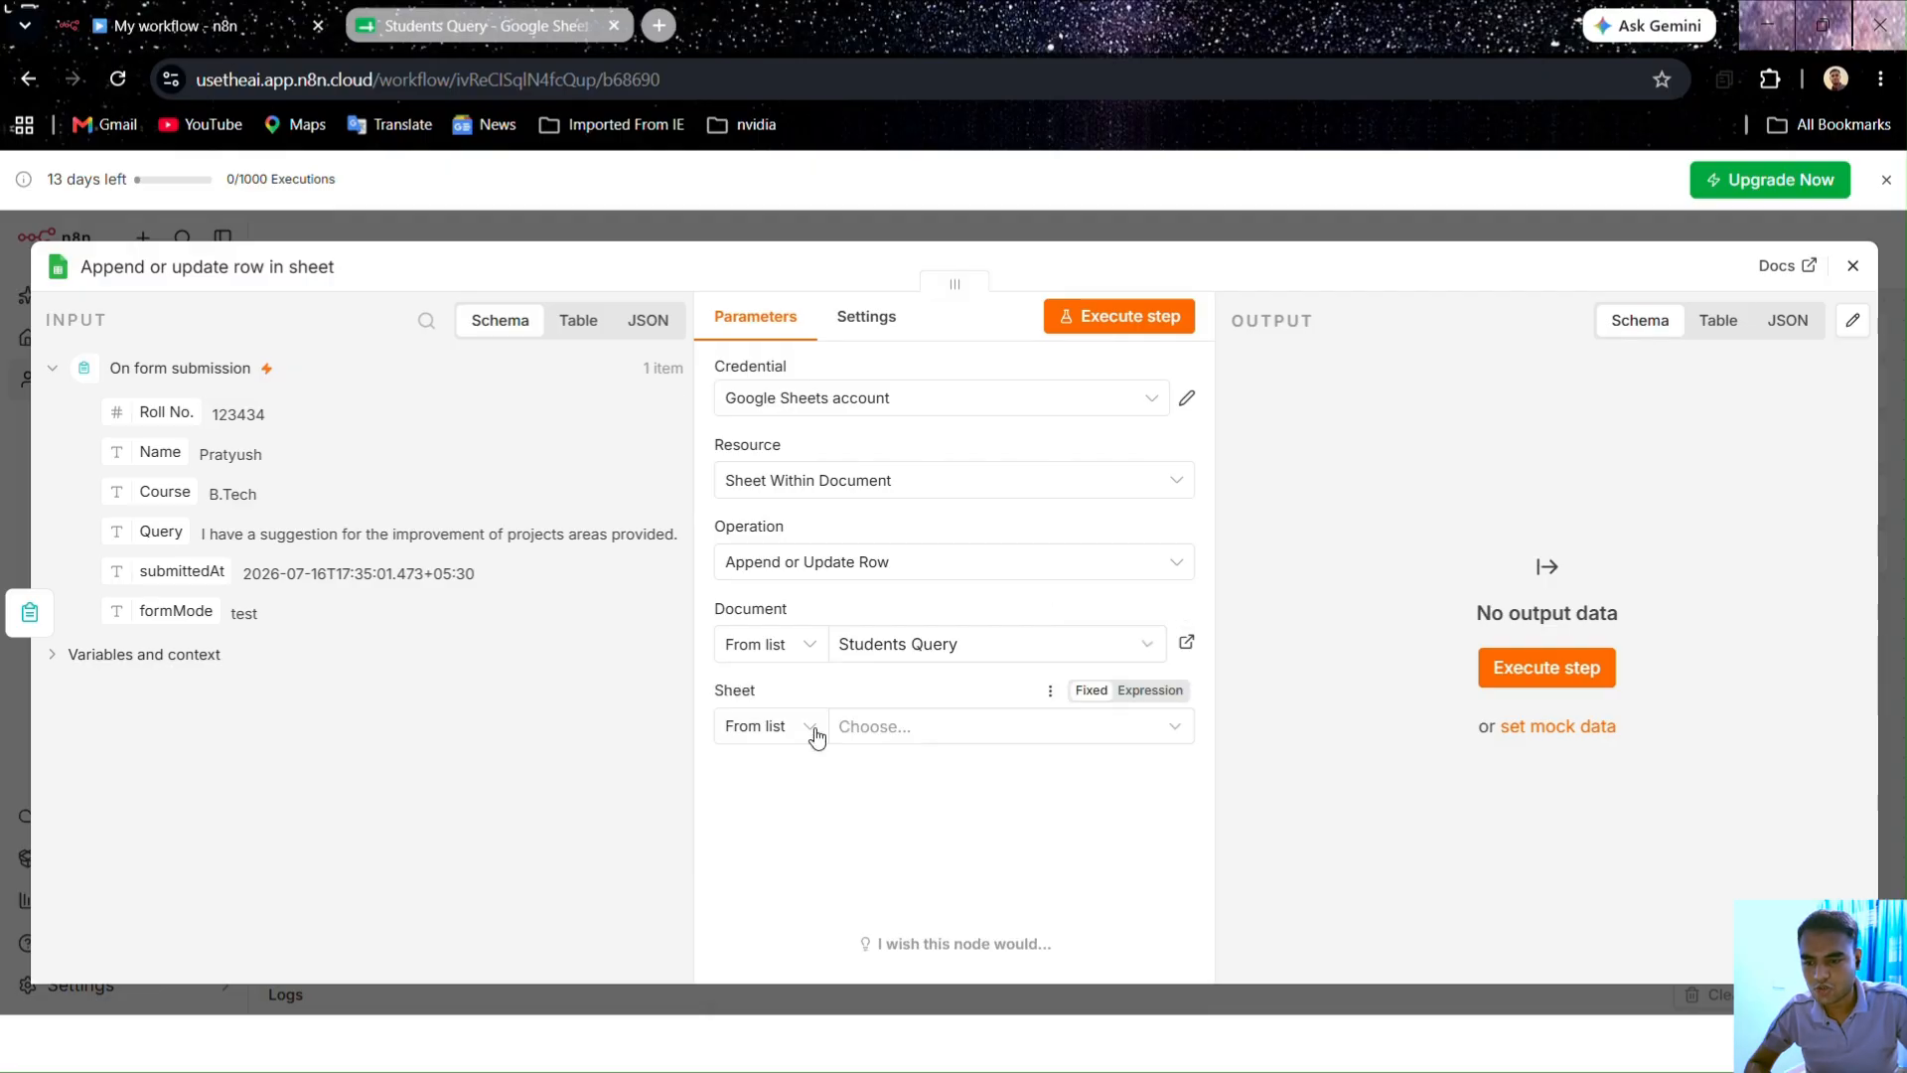
{"action": "left_click", "coordinate": [884, 722]}
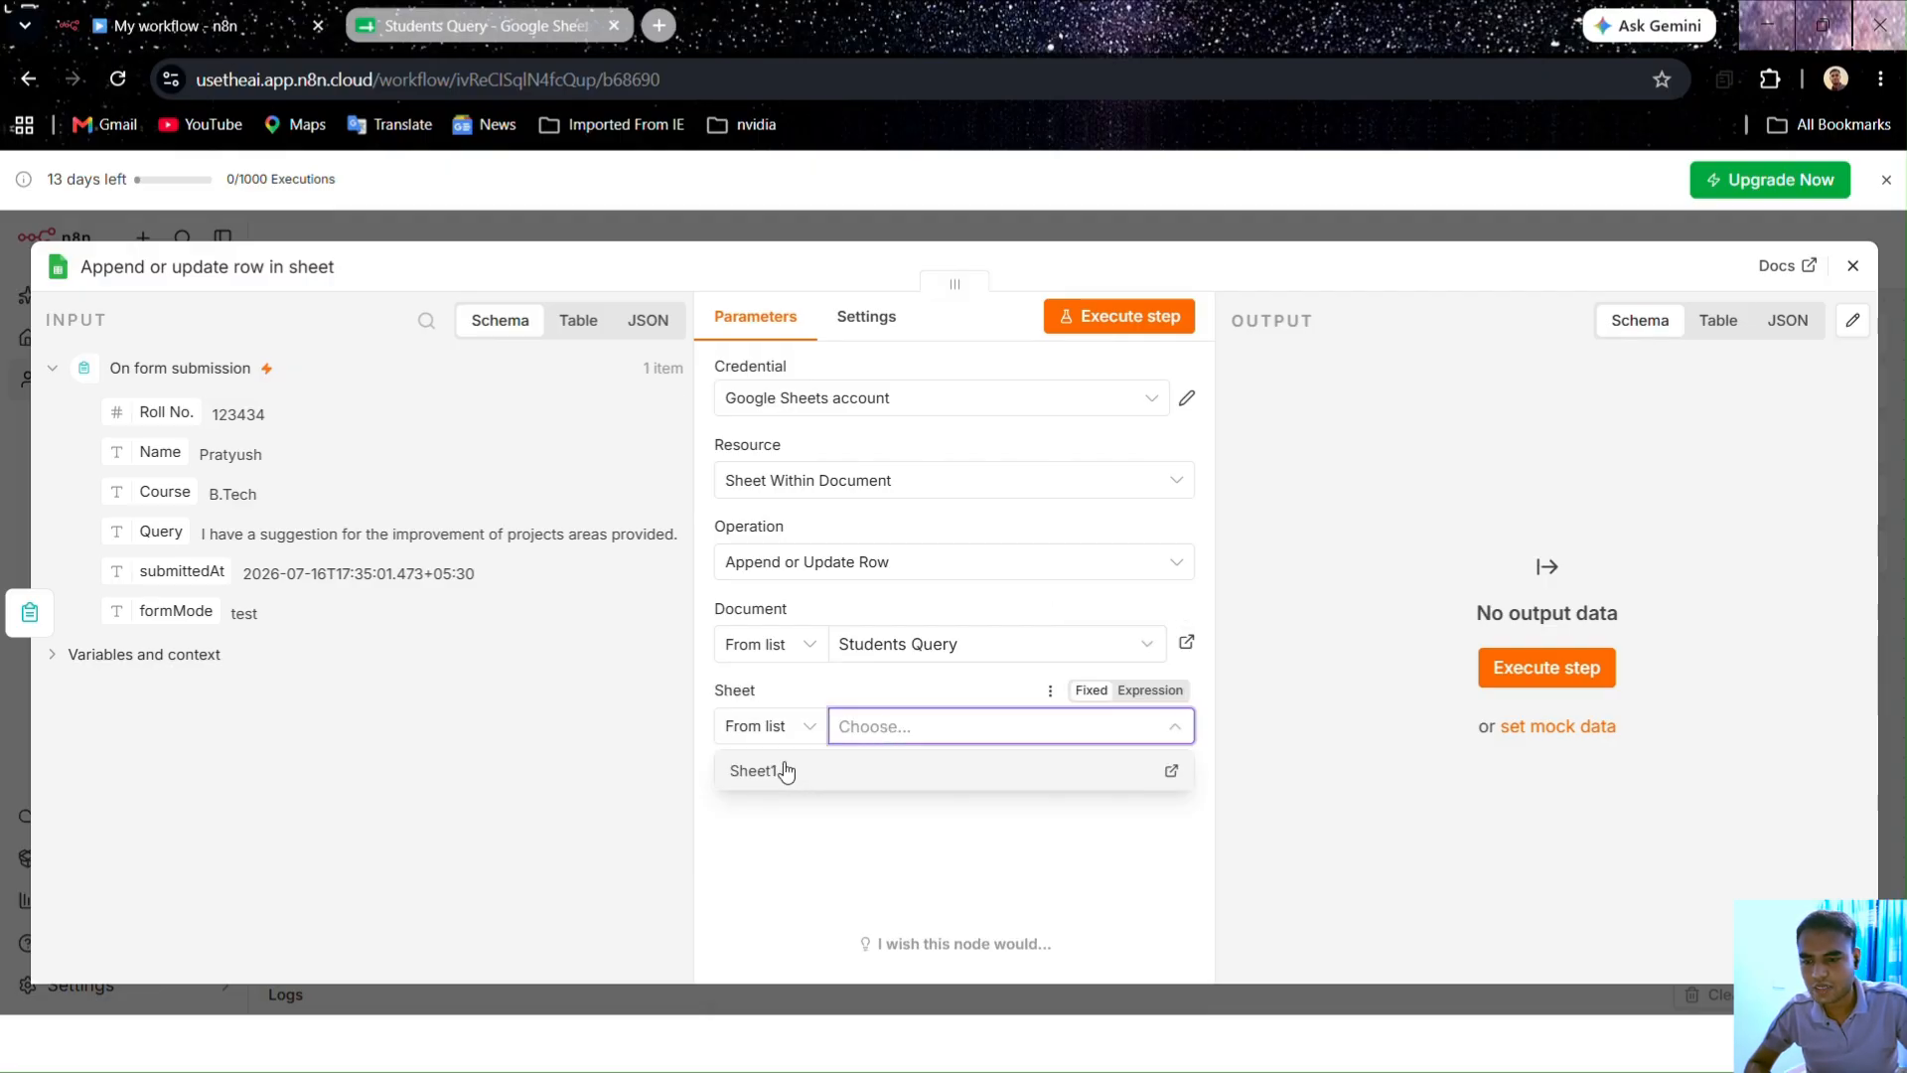
{"action": "left_click", "coordinate": [789, 771]}
{"action": "scroll", "coordinate": [895, 779], "scroll_direction": "down", "scroll_amount": 1}
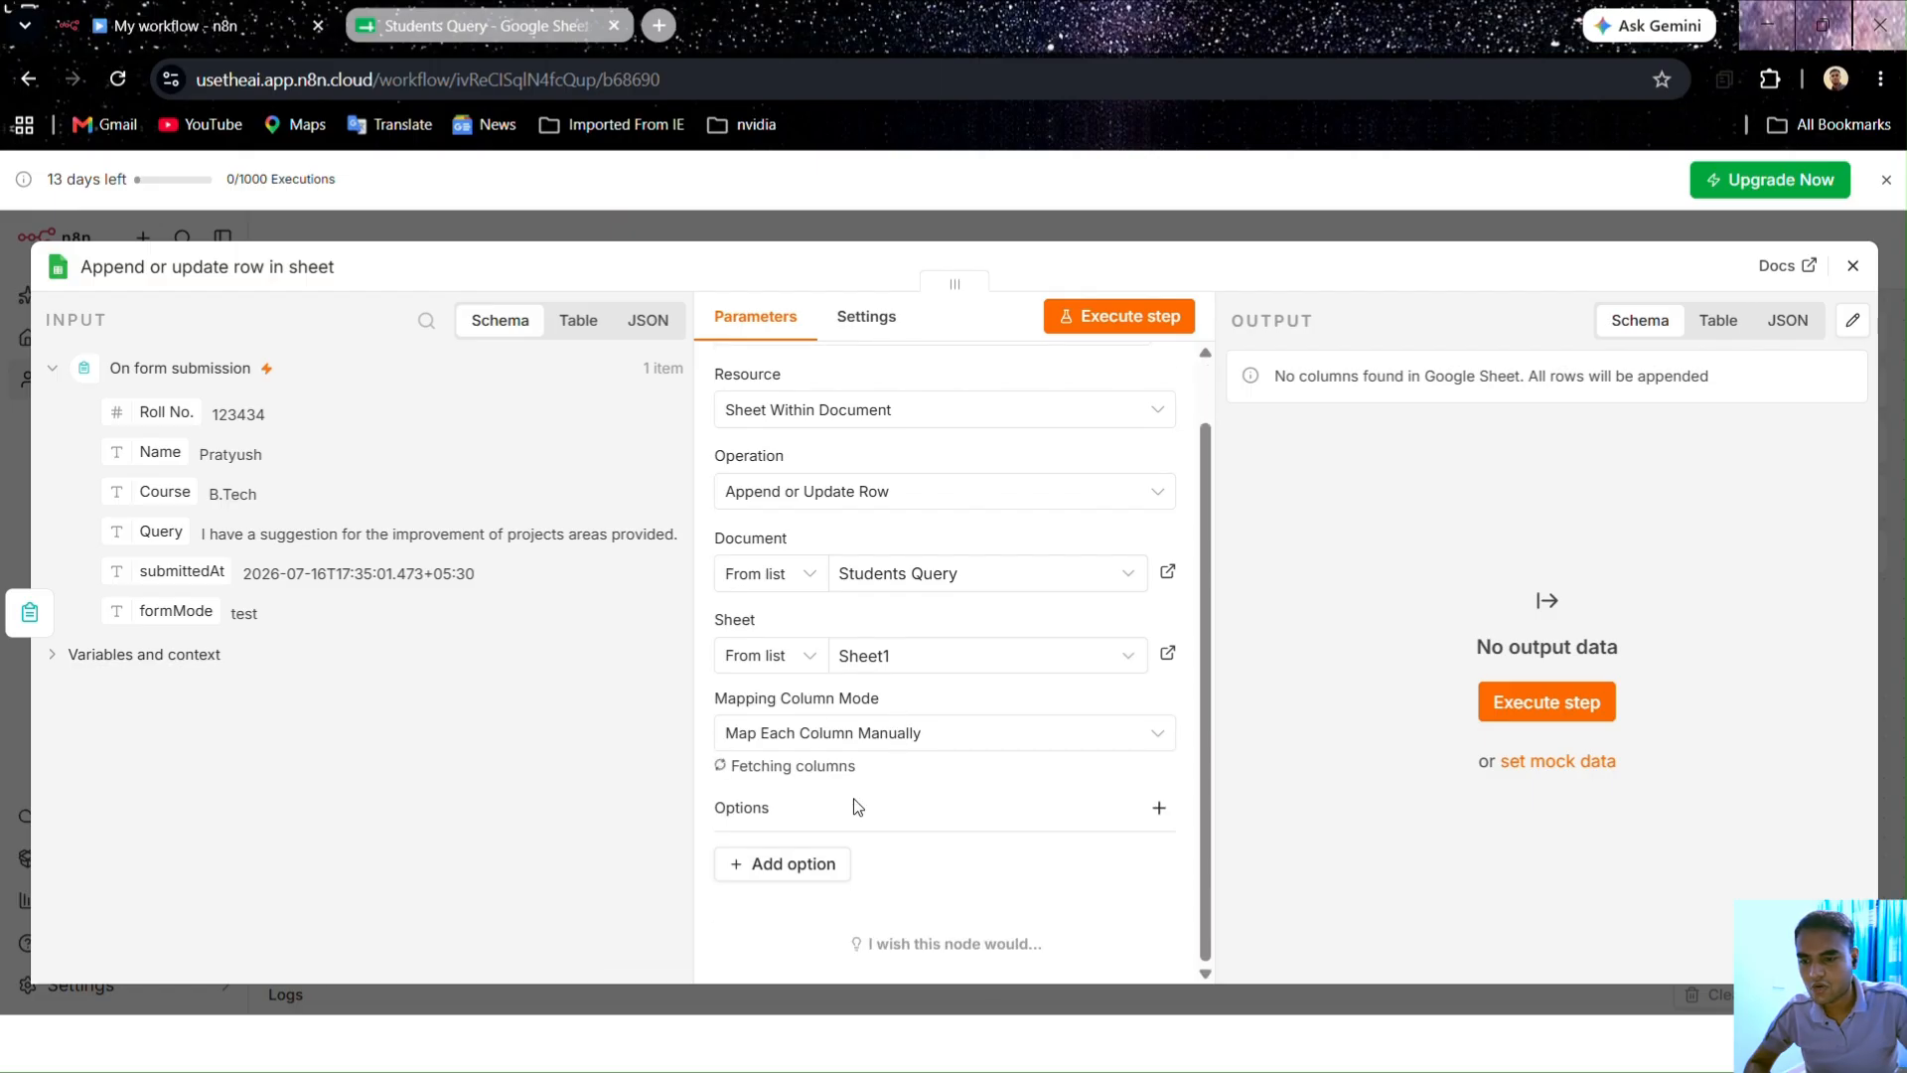
{"action": "scroll", "coordinate": [809, 794], "scroll_direction": "down", "scroll_amount": 5}
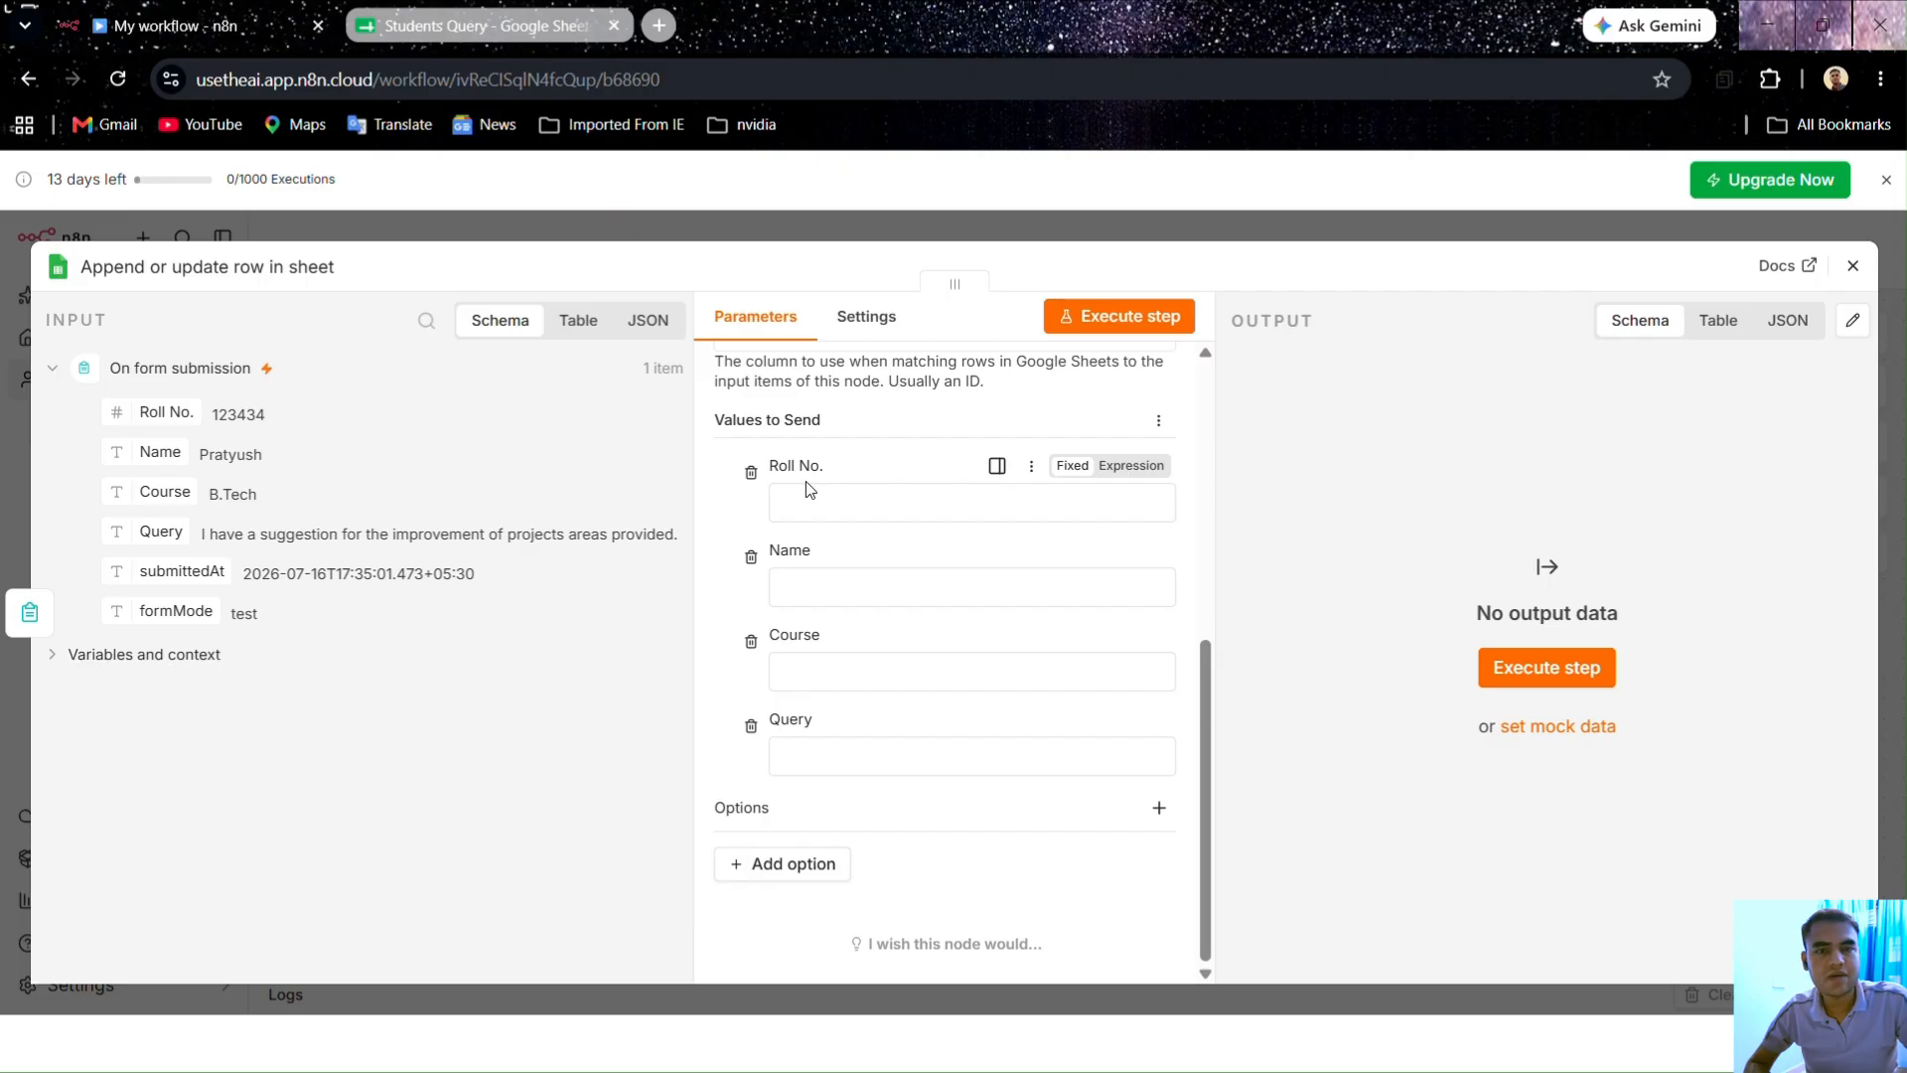
{"action": "left_click", "coordinate": [544, 27]}
{"action": "left_click", "coordinate": [143, 30]}
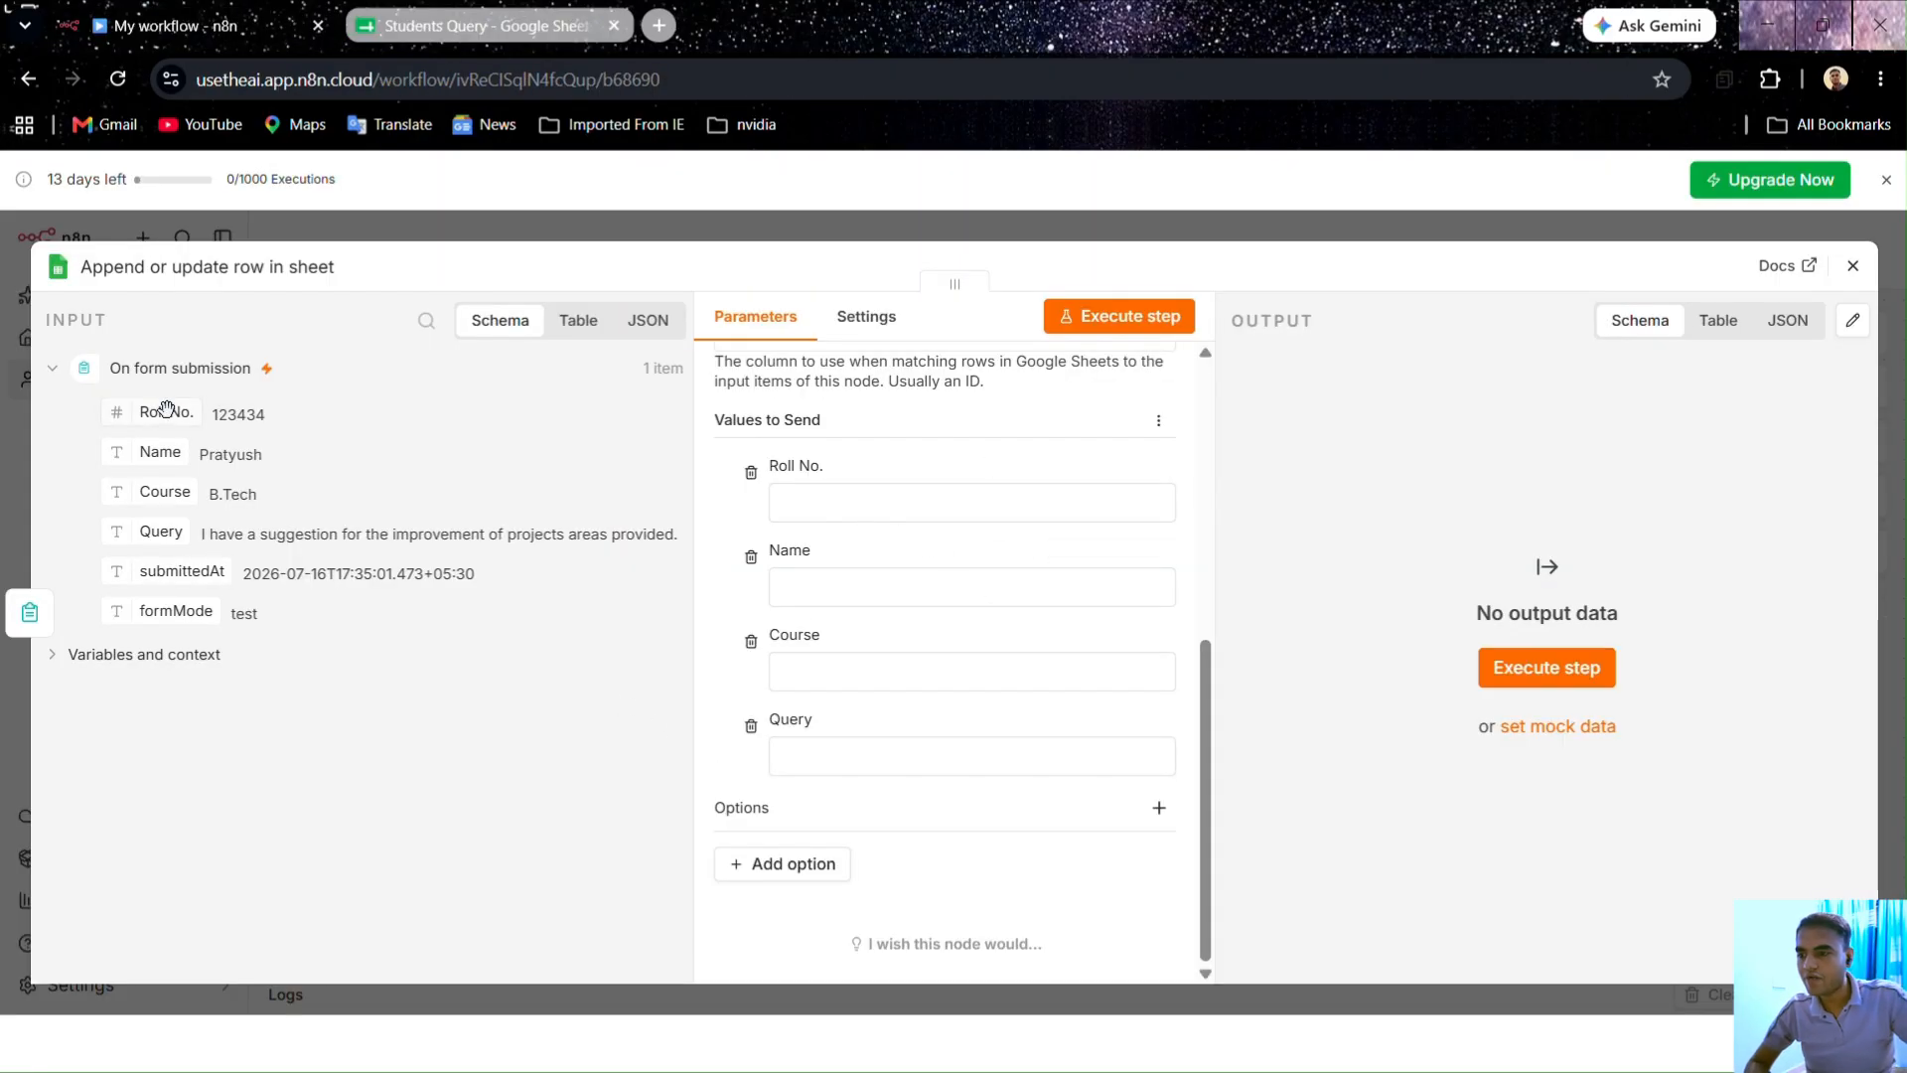
Step: Drag the form's Roll No., Name, Course and Query into the matching Values to Send fields
{"action": "left_click_drag", "start_coordinate": [165, 410], "coordinate": [795, 516]}
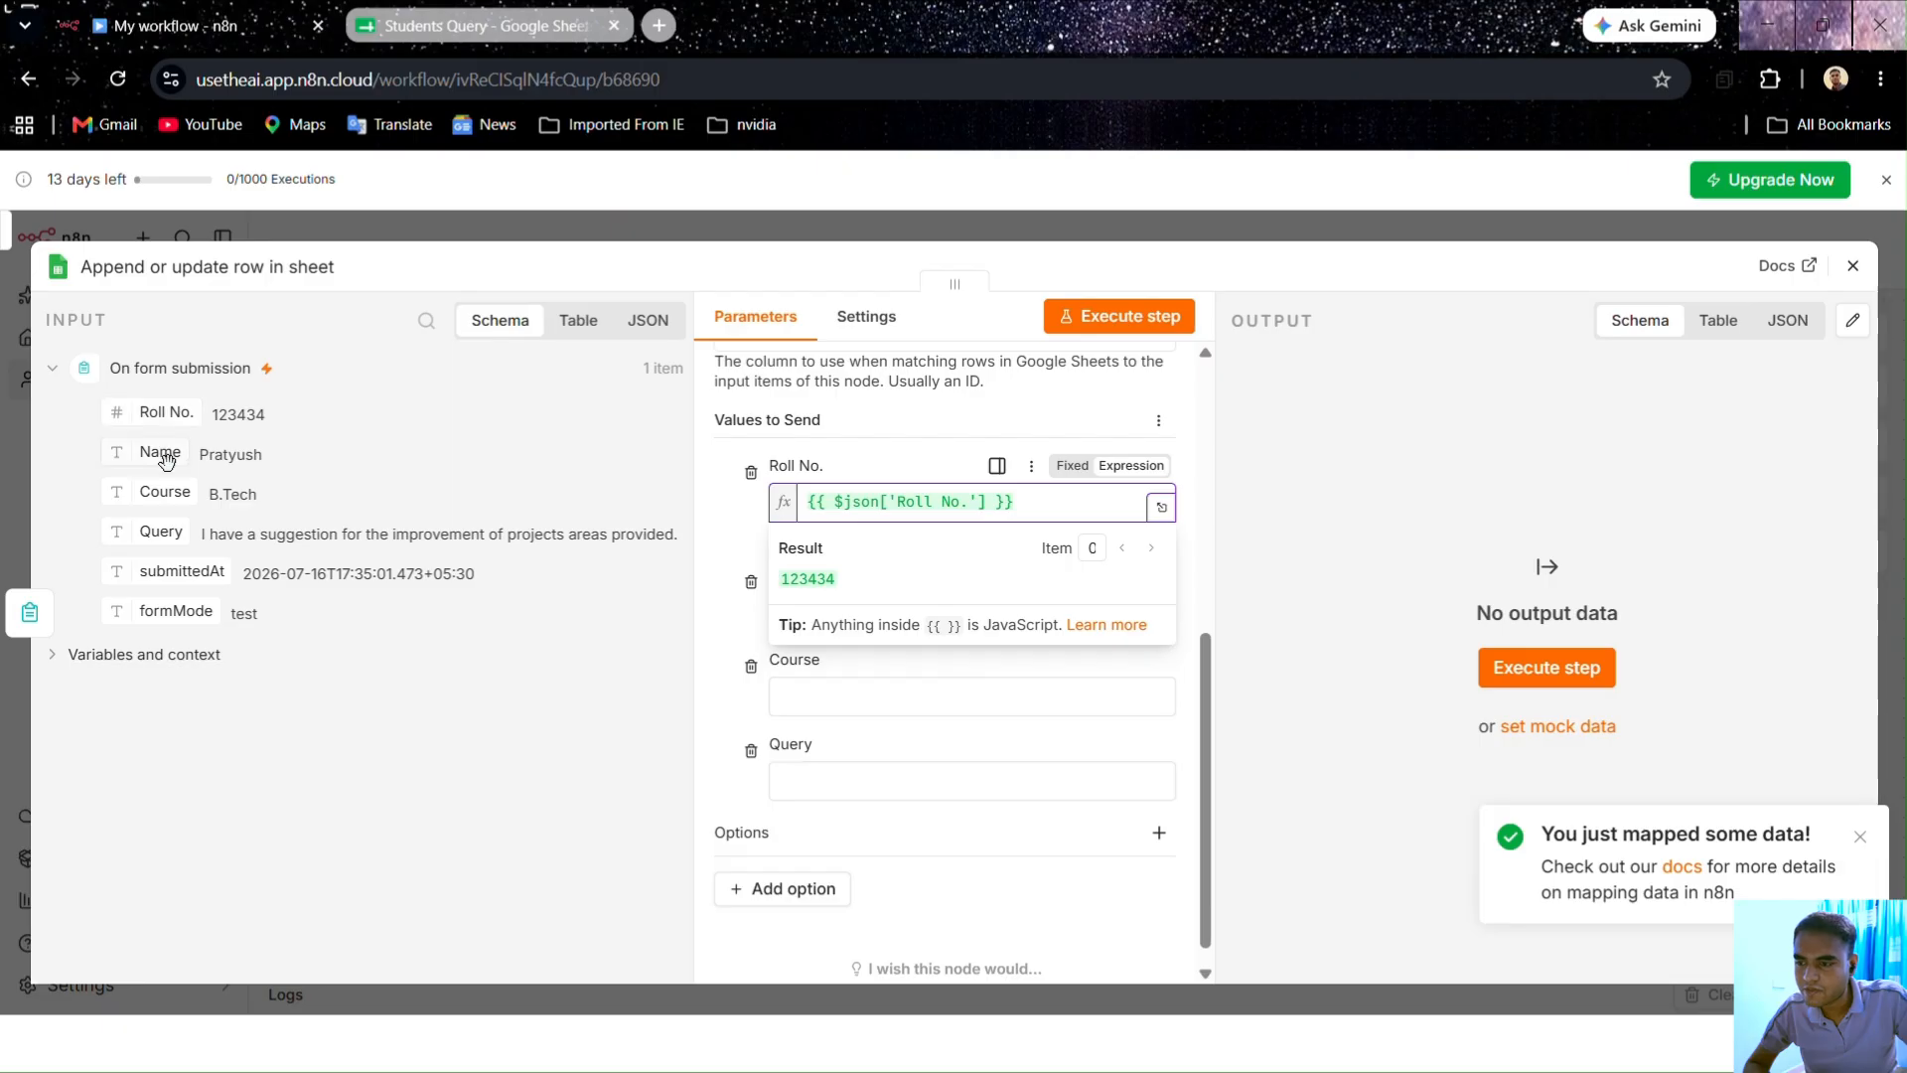
{"action": "left_click_drag", "start_coordinate": [160, 452], "coordinate": [804, 604]}
{"action": "left_click_drag", "start_coordinate": [165, 493], "coordinate": [812, 719]}
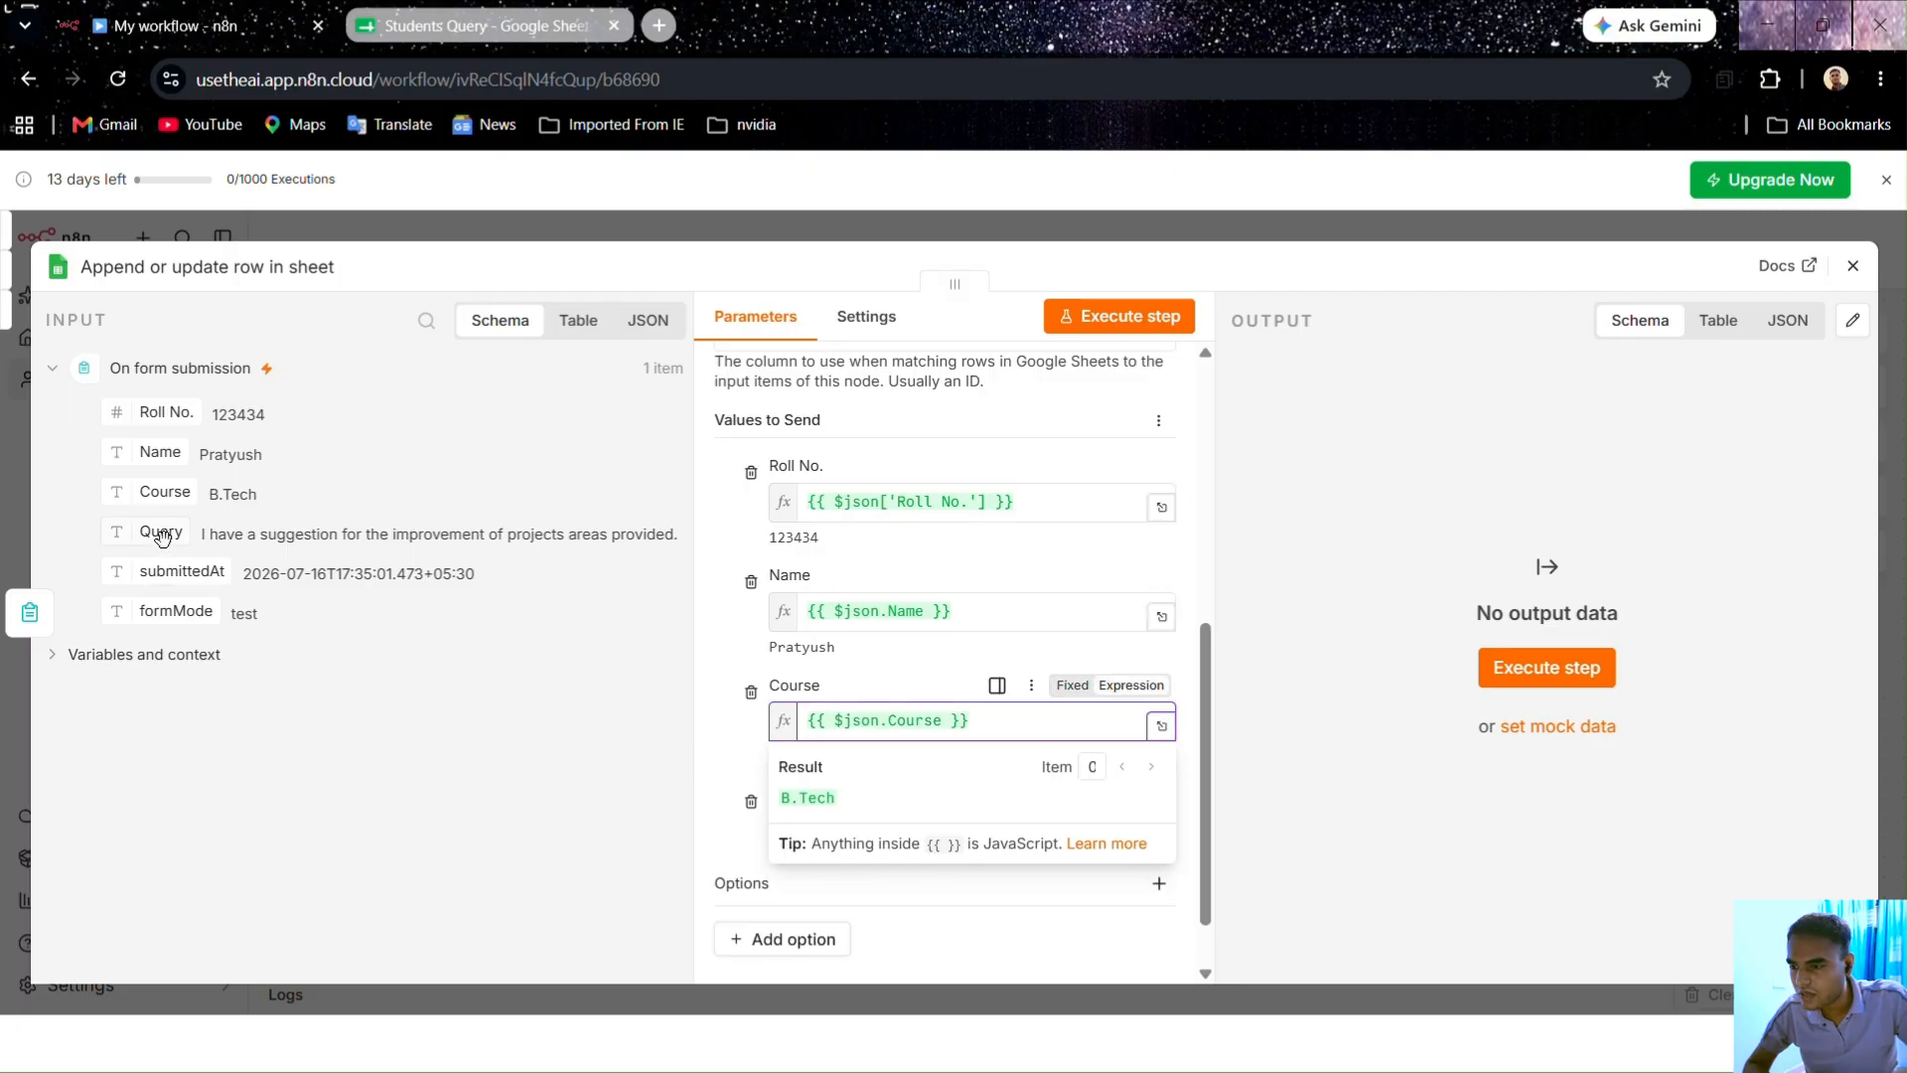
{"action": "left_click_drag", "start_coordinate": [161, 531], "coordinate": [805, 829]}
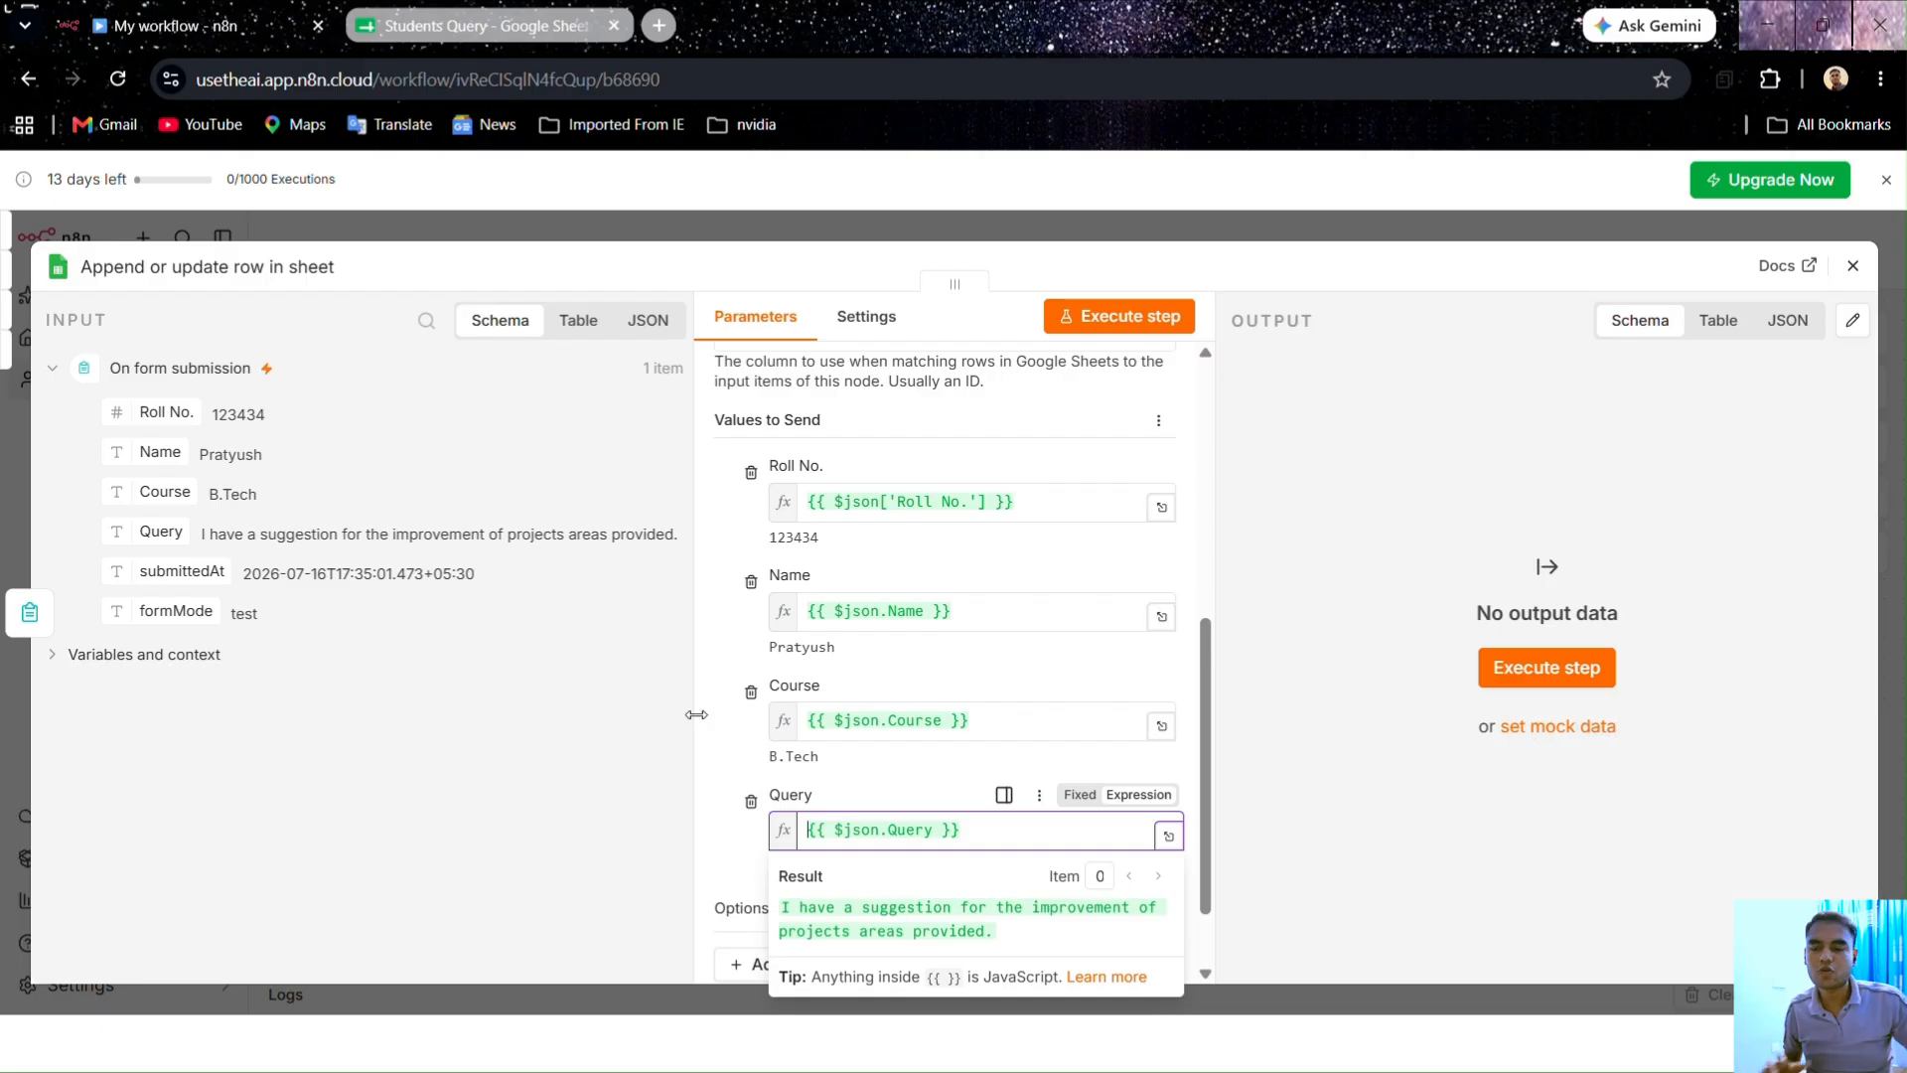
{"action": "left_click", "coordinate": [710, 727]}
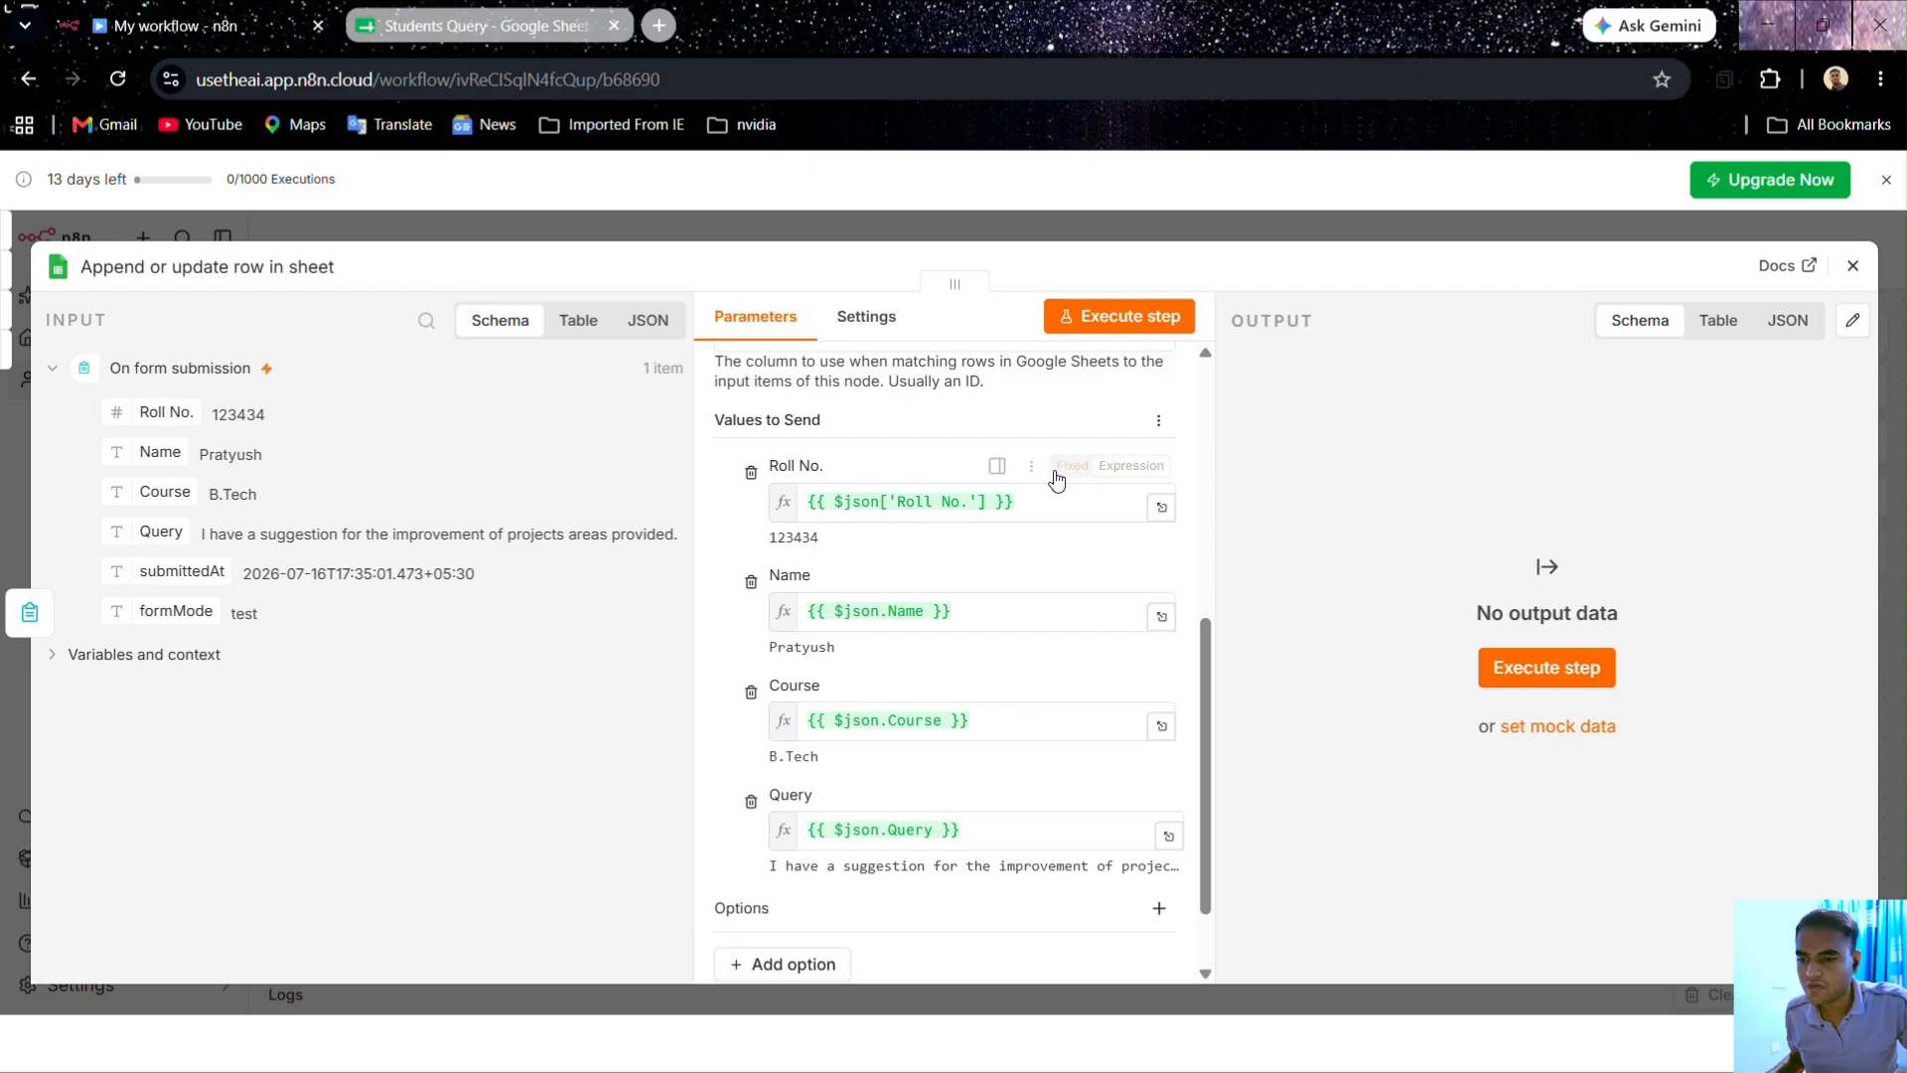
{"action": "left_click_drag", "start_coordinate": [207, 398], "coordinate": [126, 856]}
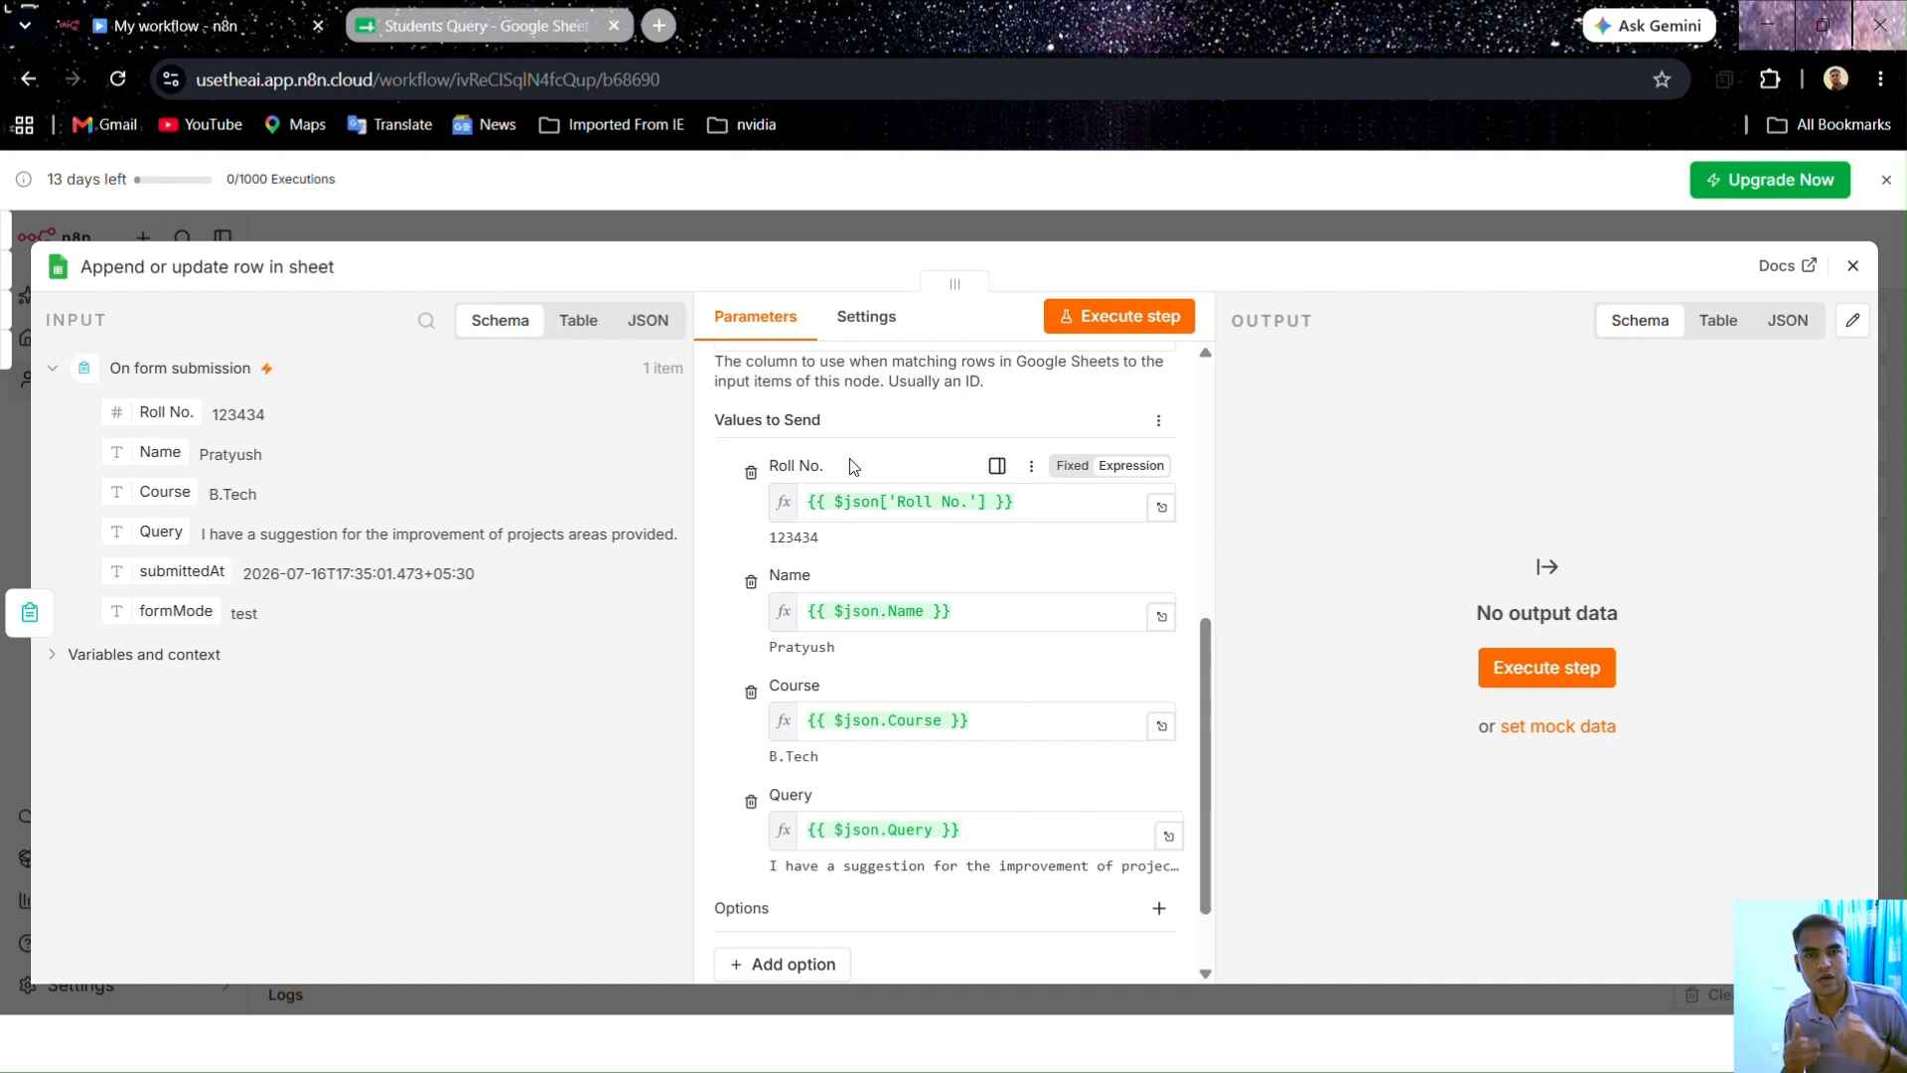
Step: Set Column to match on to Roll No. and test-run the Sheets step, which still errors
{"action": "left_click", "coordinate": [1168, 324]}
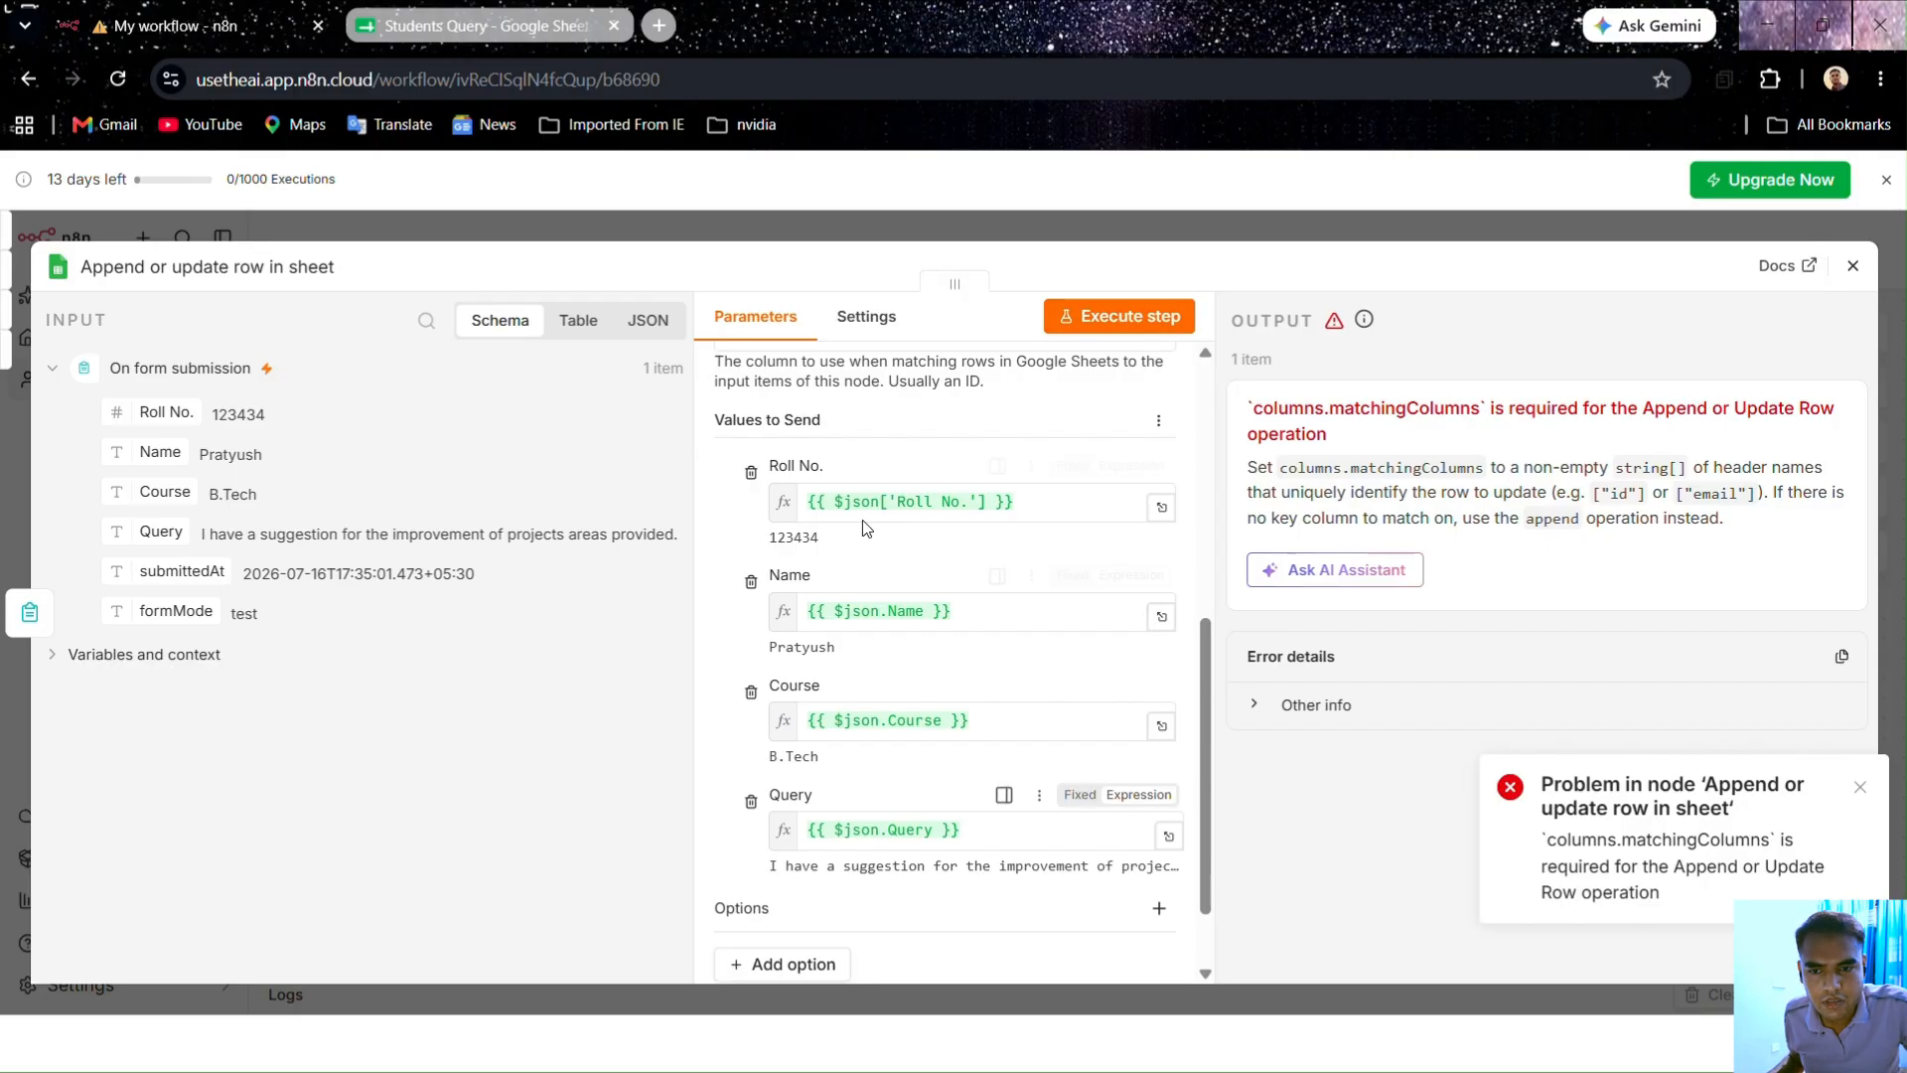
{"action": "scroll", "coordinate": [854, 496], "scroll_direction": "up", "scroll_amount": 3}
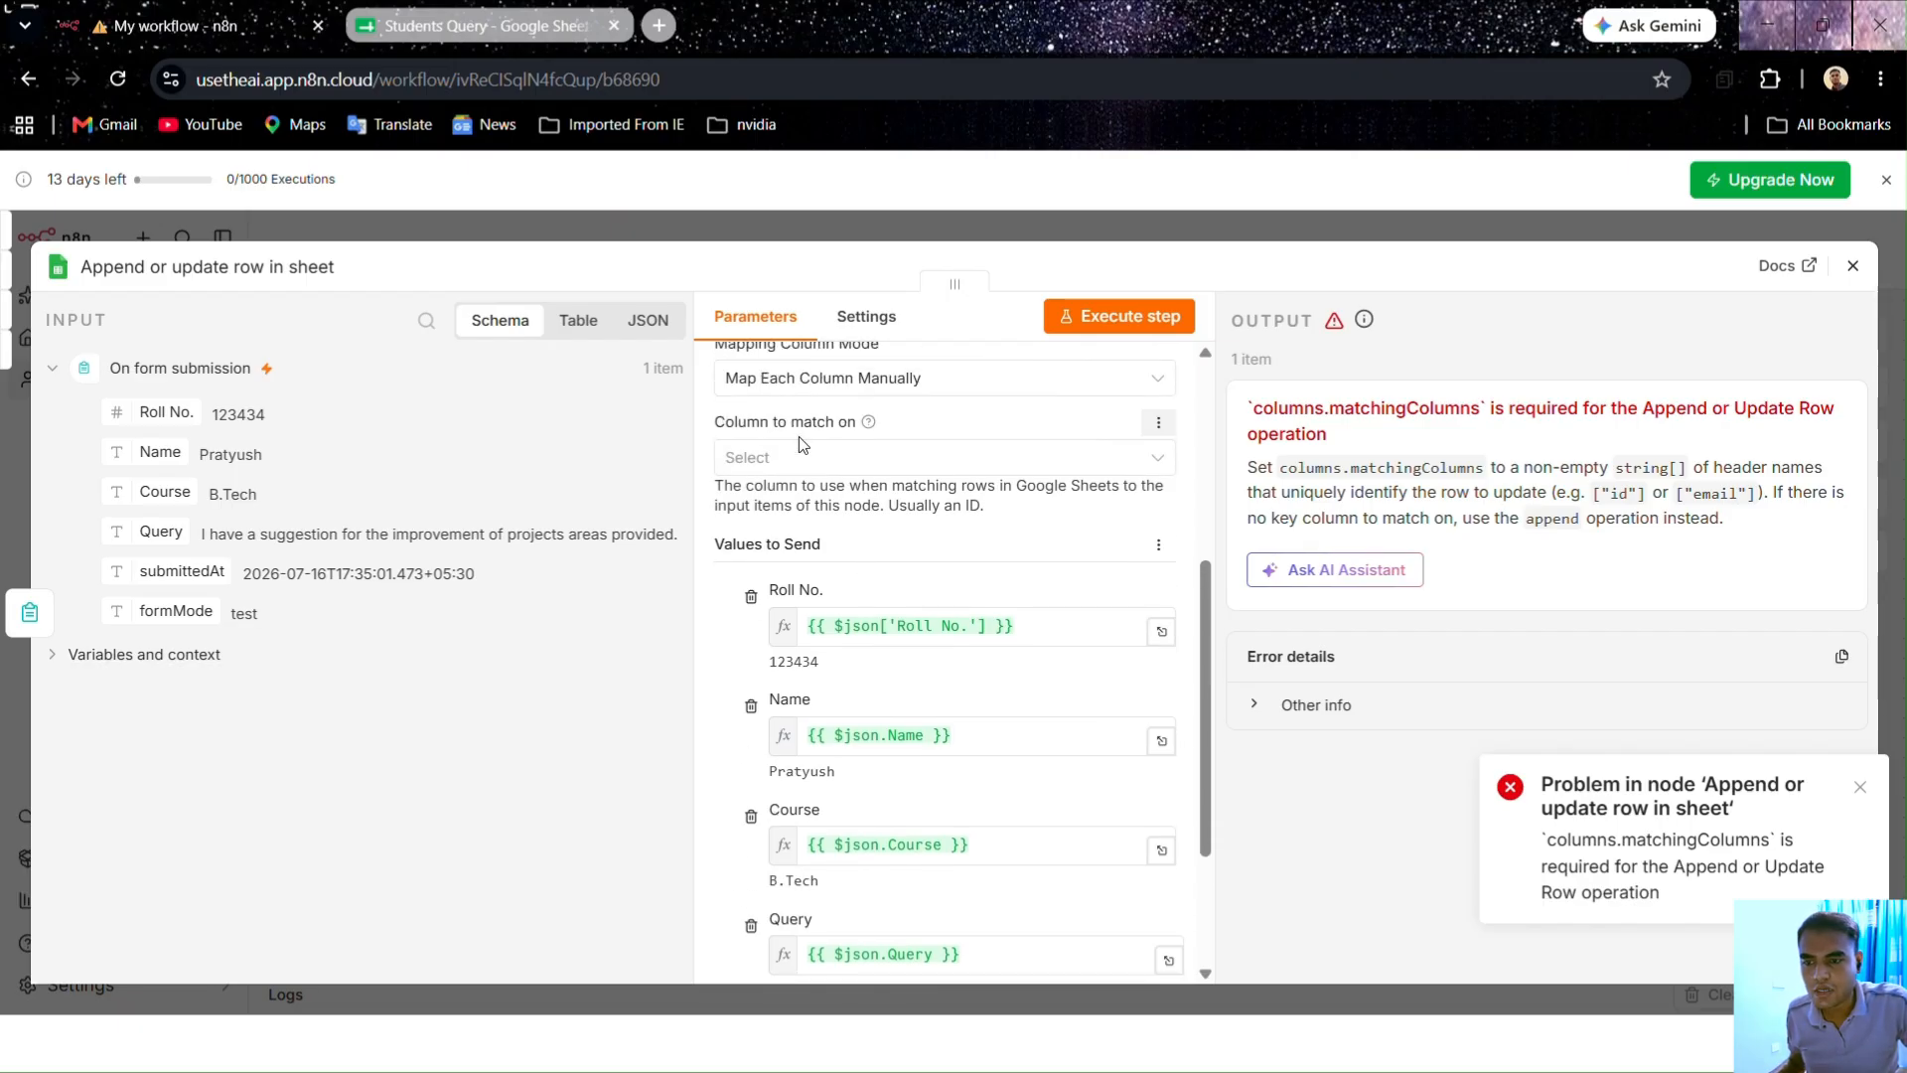
{"action": "left_click", "coordinate": [777, 459]}
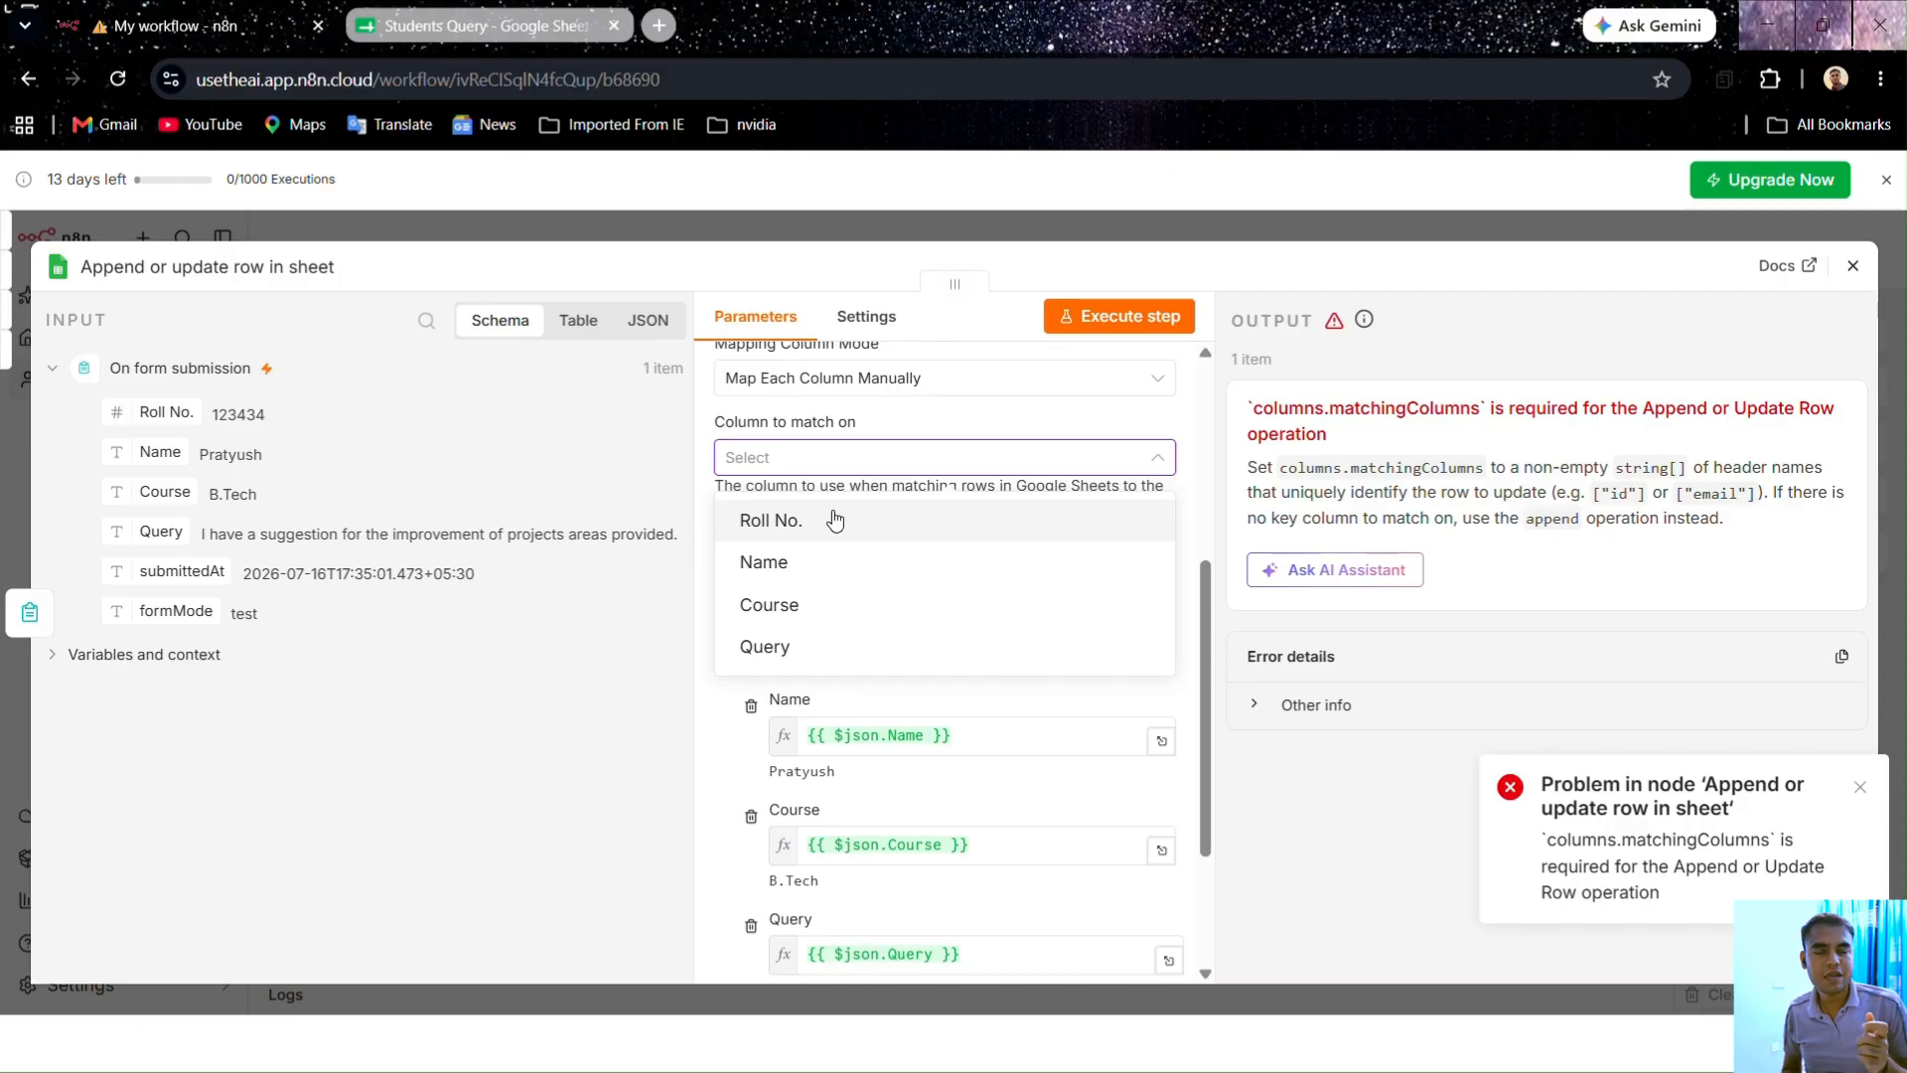
{"action": "left_click", "coordinate": [839, 522]}
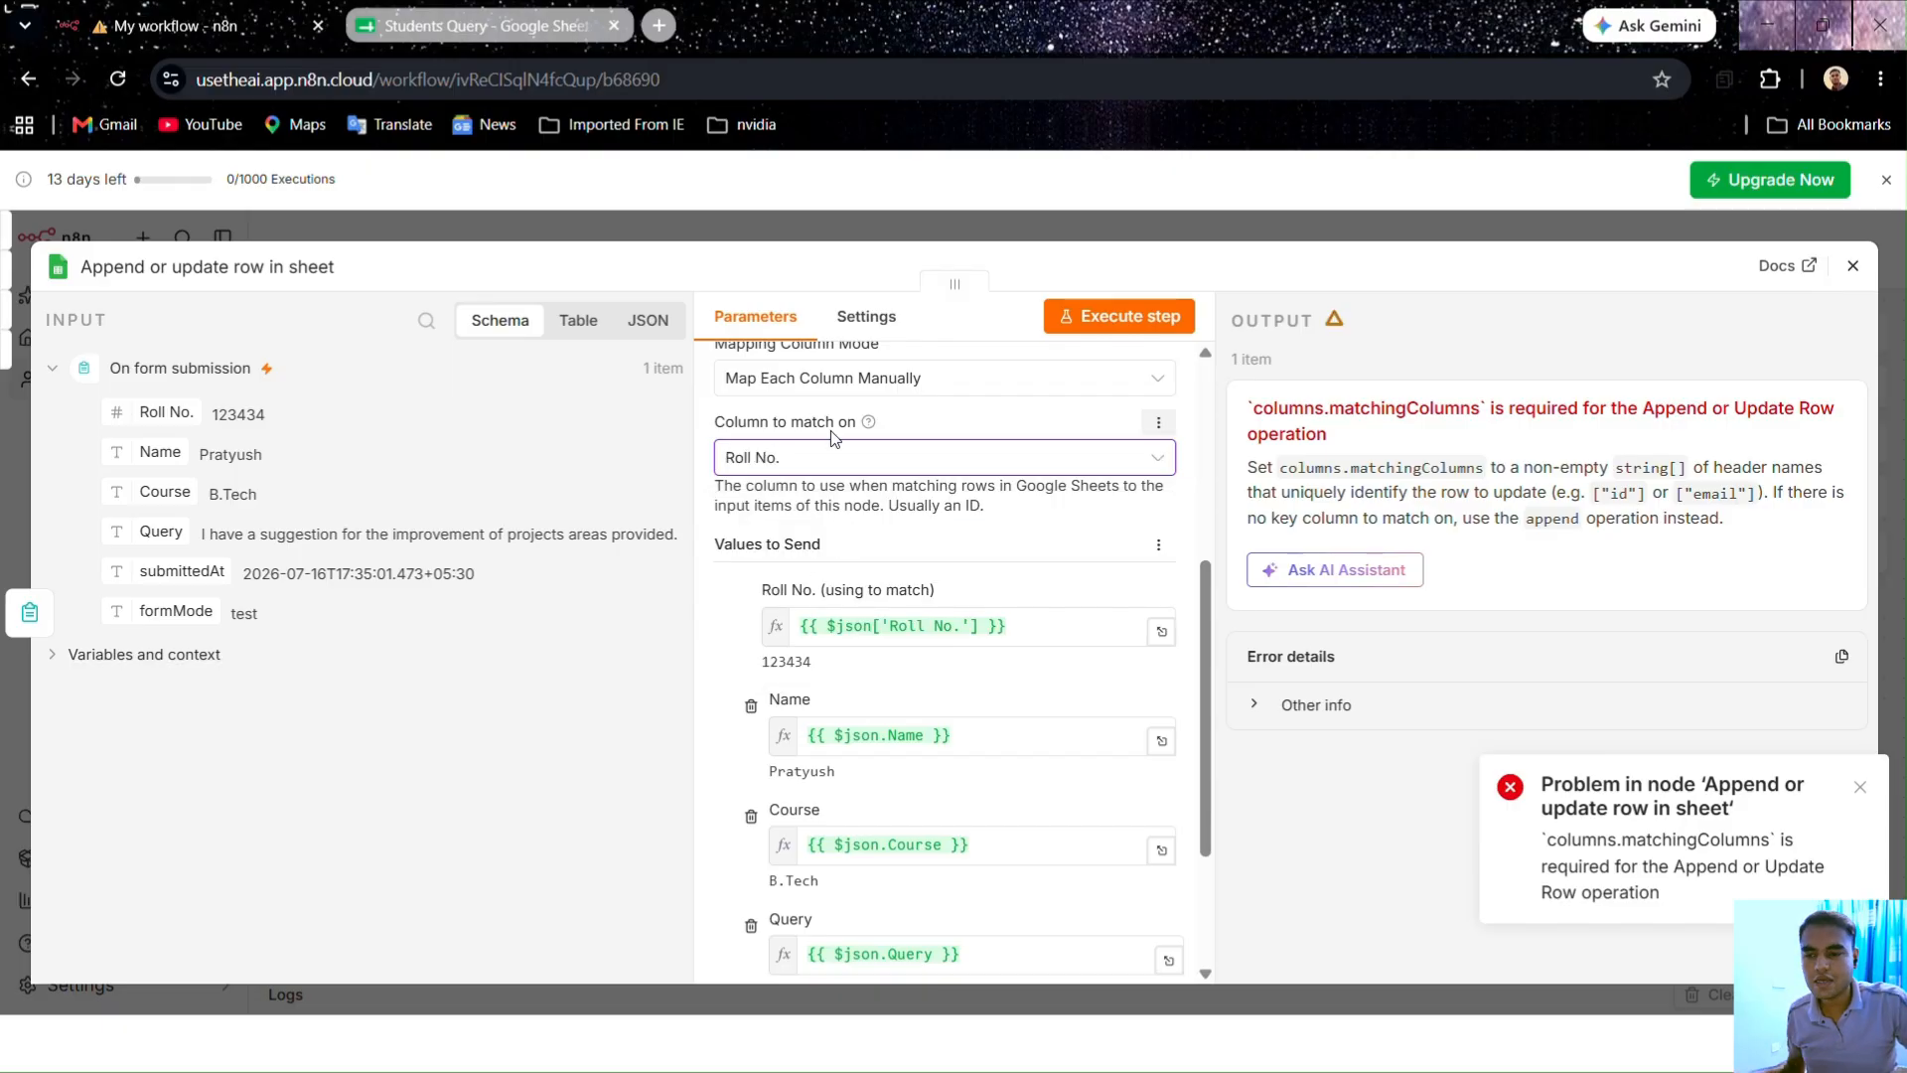
{"action": "scroll", "coordinate": [858, 556], "scroll_direction": "down", "scroll_amount": 3}
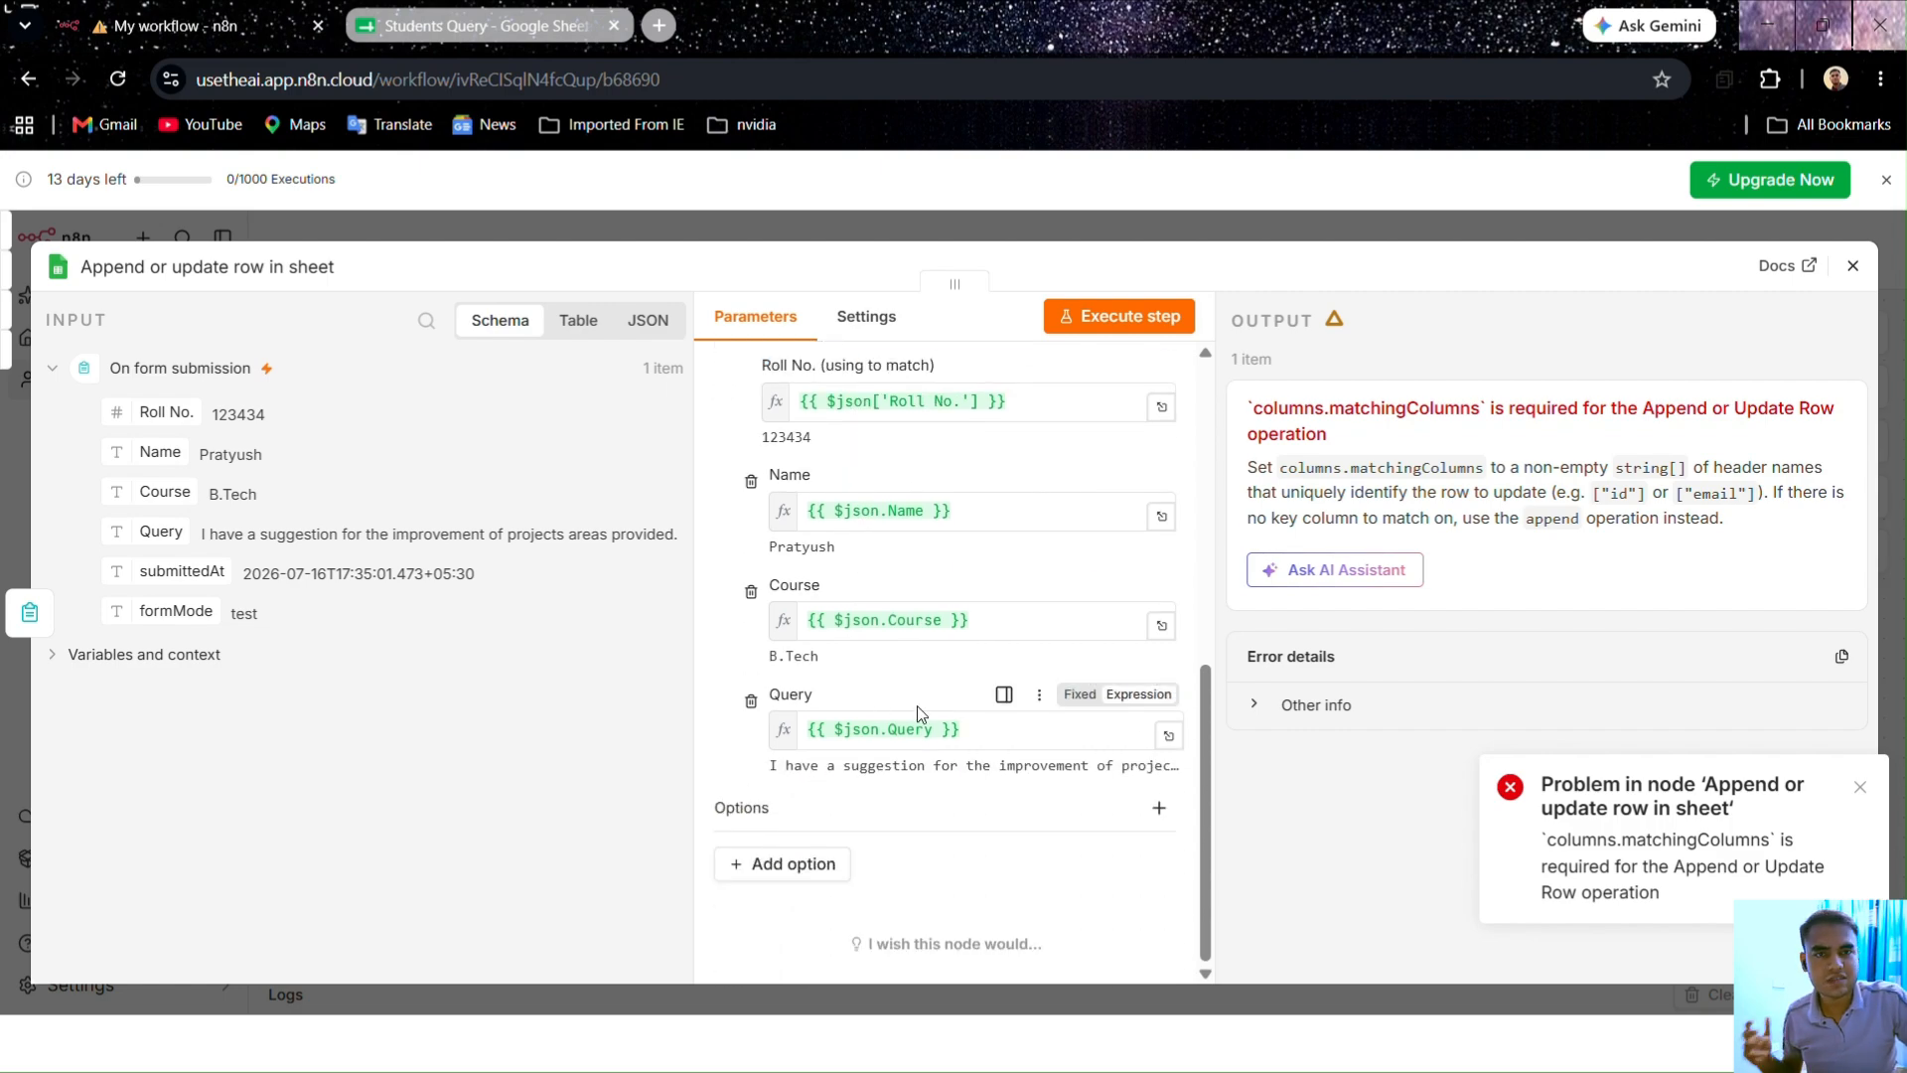
{"action": "left_click", "coordinate": [1119, 316]}
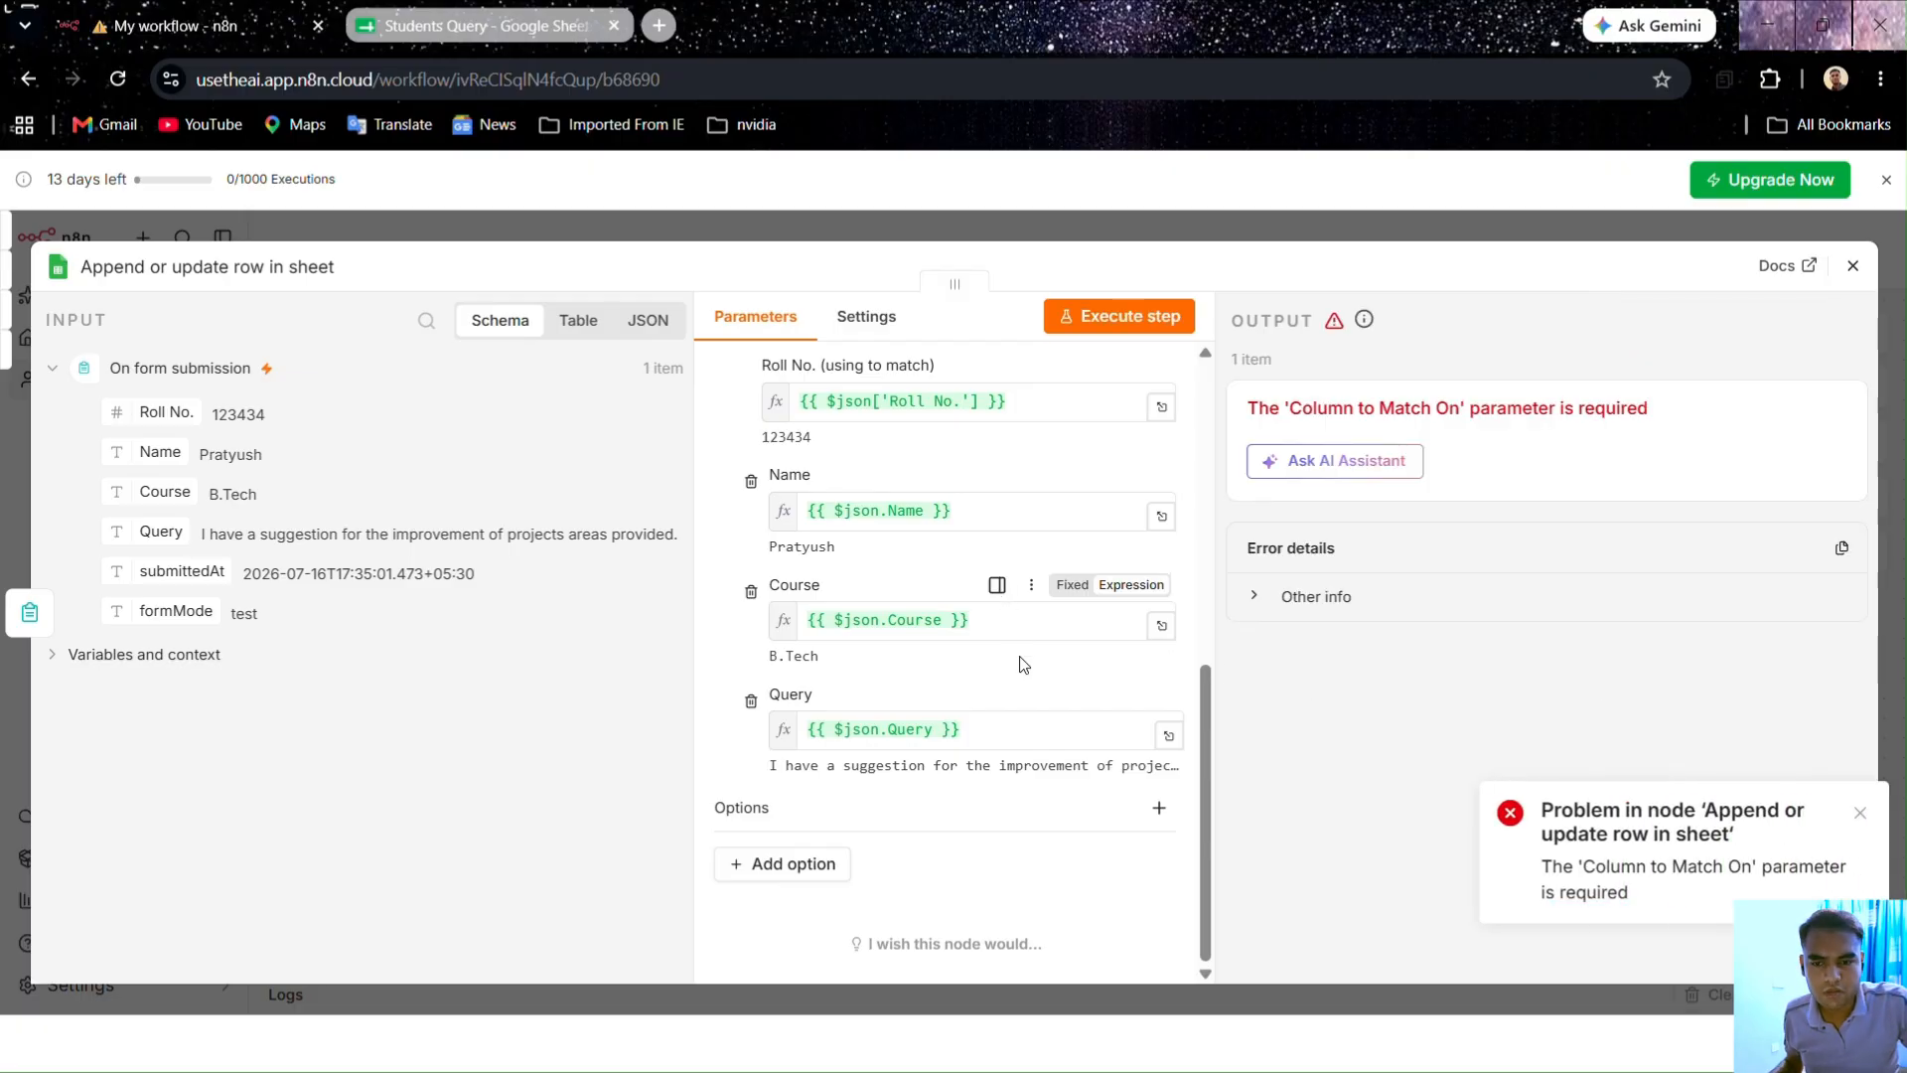
Step: Reselect Roll No. as the column to match on and retry the Sheets step
{"action": "scroll", "coordinate": [1023, 665], "scroll_direction": "up", "scroll_amount": 2}
{"action": "scroll", "coordinate": [1027, 681], "scroll_direction": "up", "scroll_amount": 1}
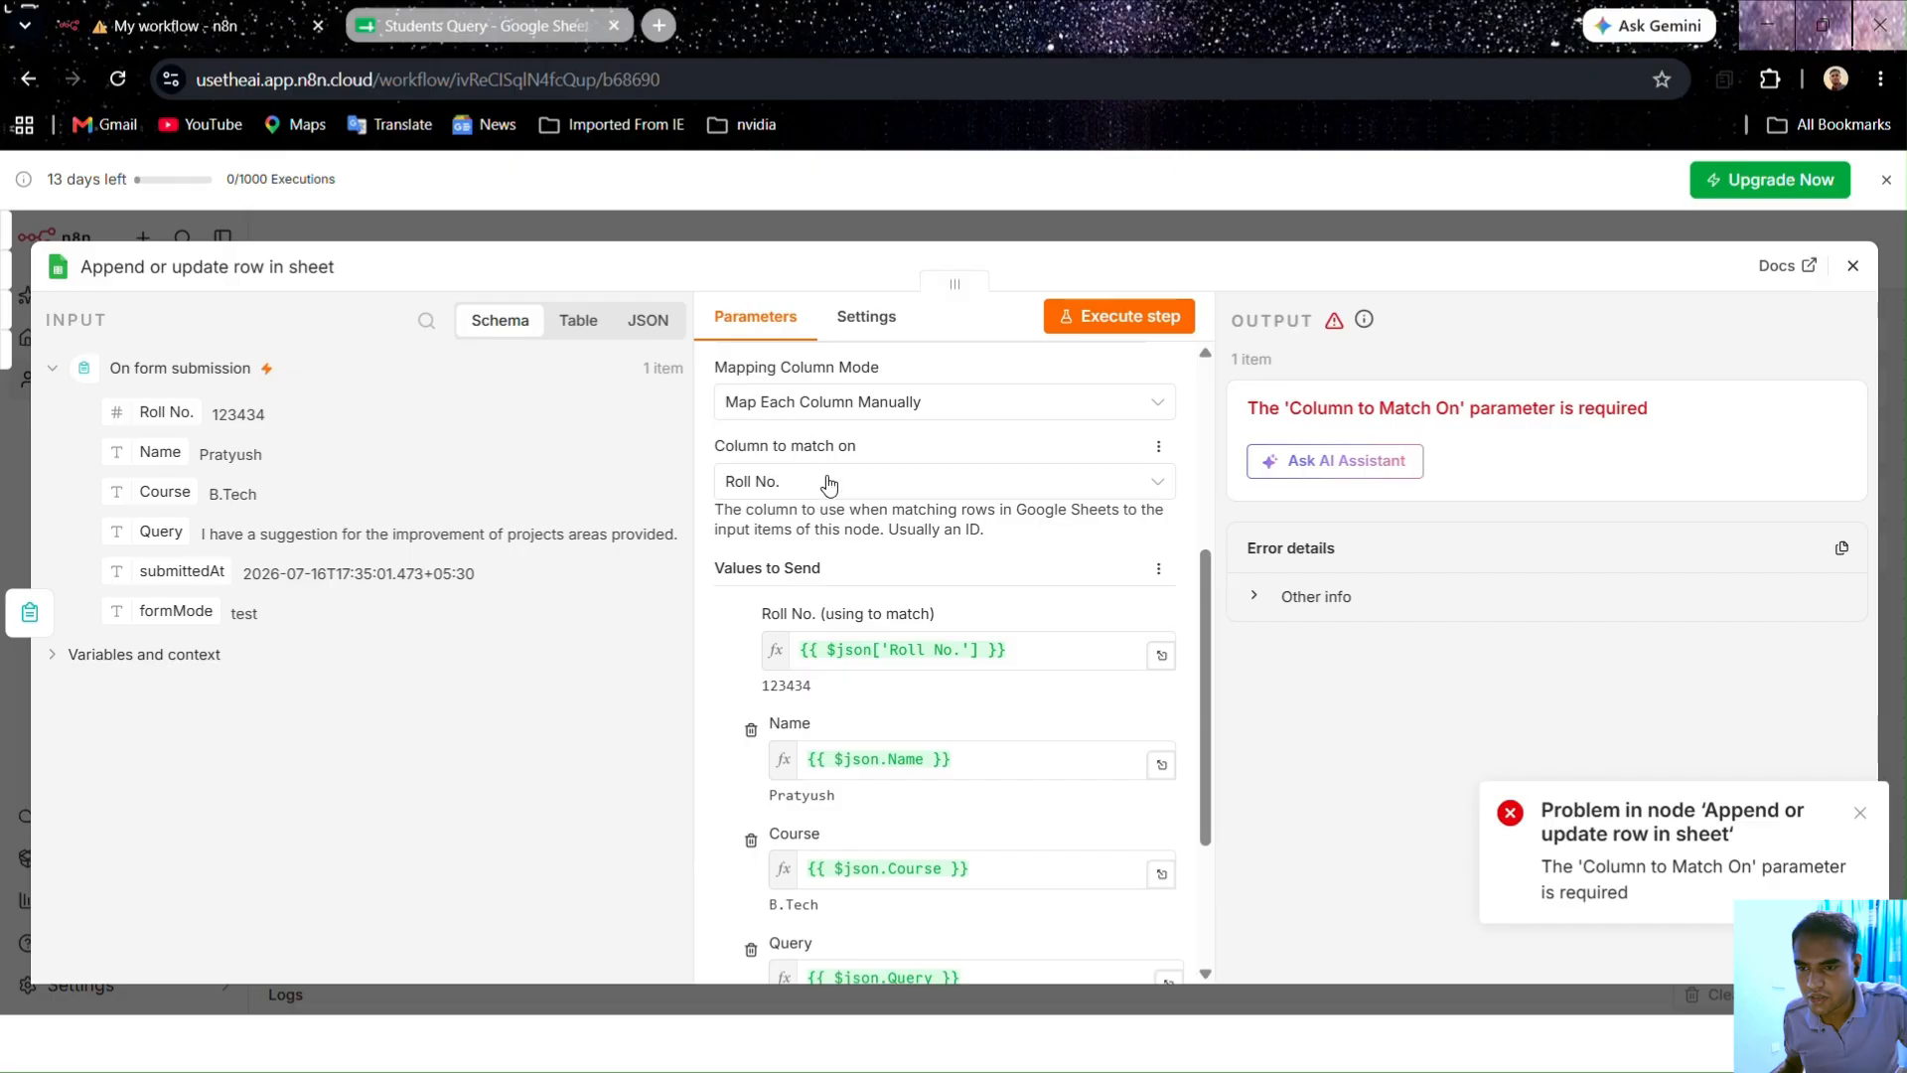
{"action": "scroll", "coordinate": [832, 480], "scroll_direction": "down", "scroll_amount": 3}
{"action": "scroll", "coordinate": [832, 479], "scroll_direction": "up", "scroll_amount": 4}
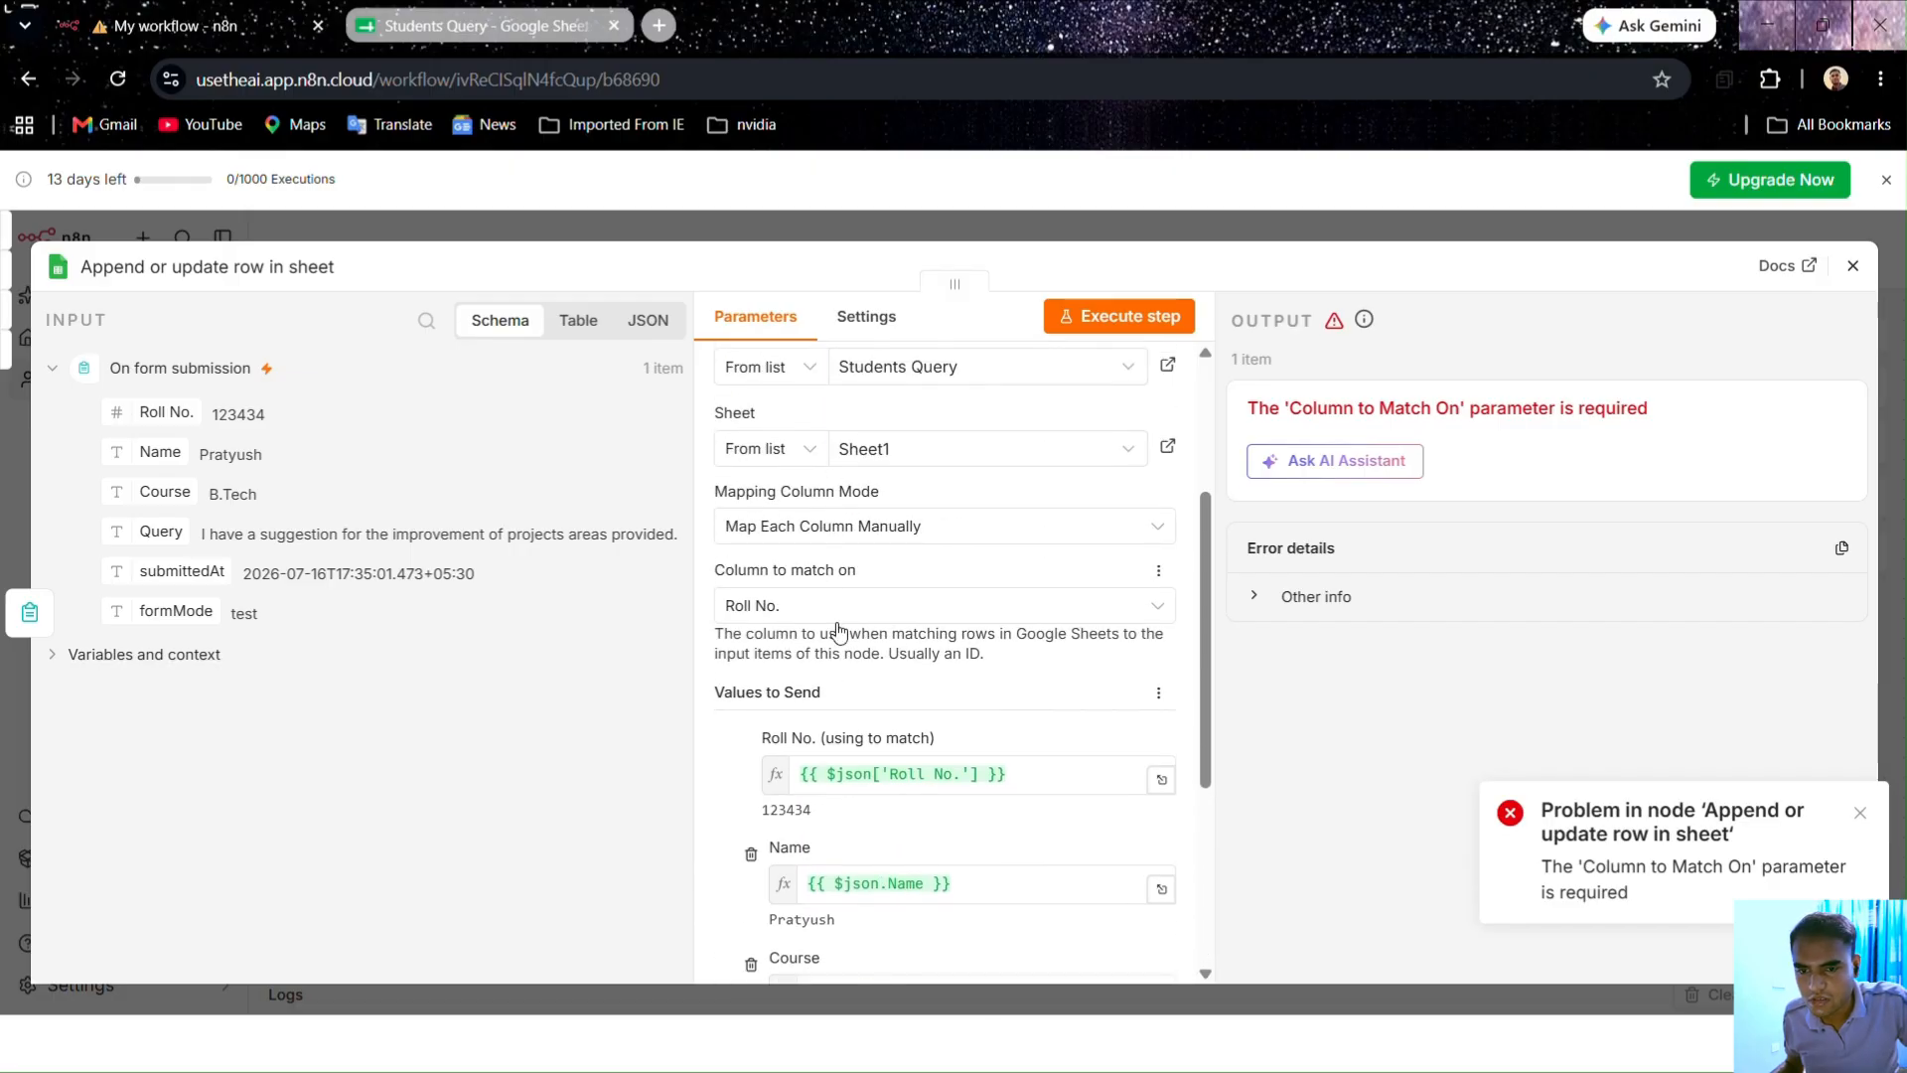
{"action": "left_click", "coordinate": [840, 609]}
{"action": "left_click", "coordinate": [851, 674]}
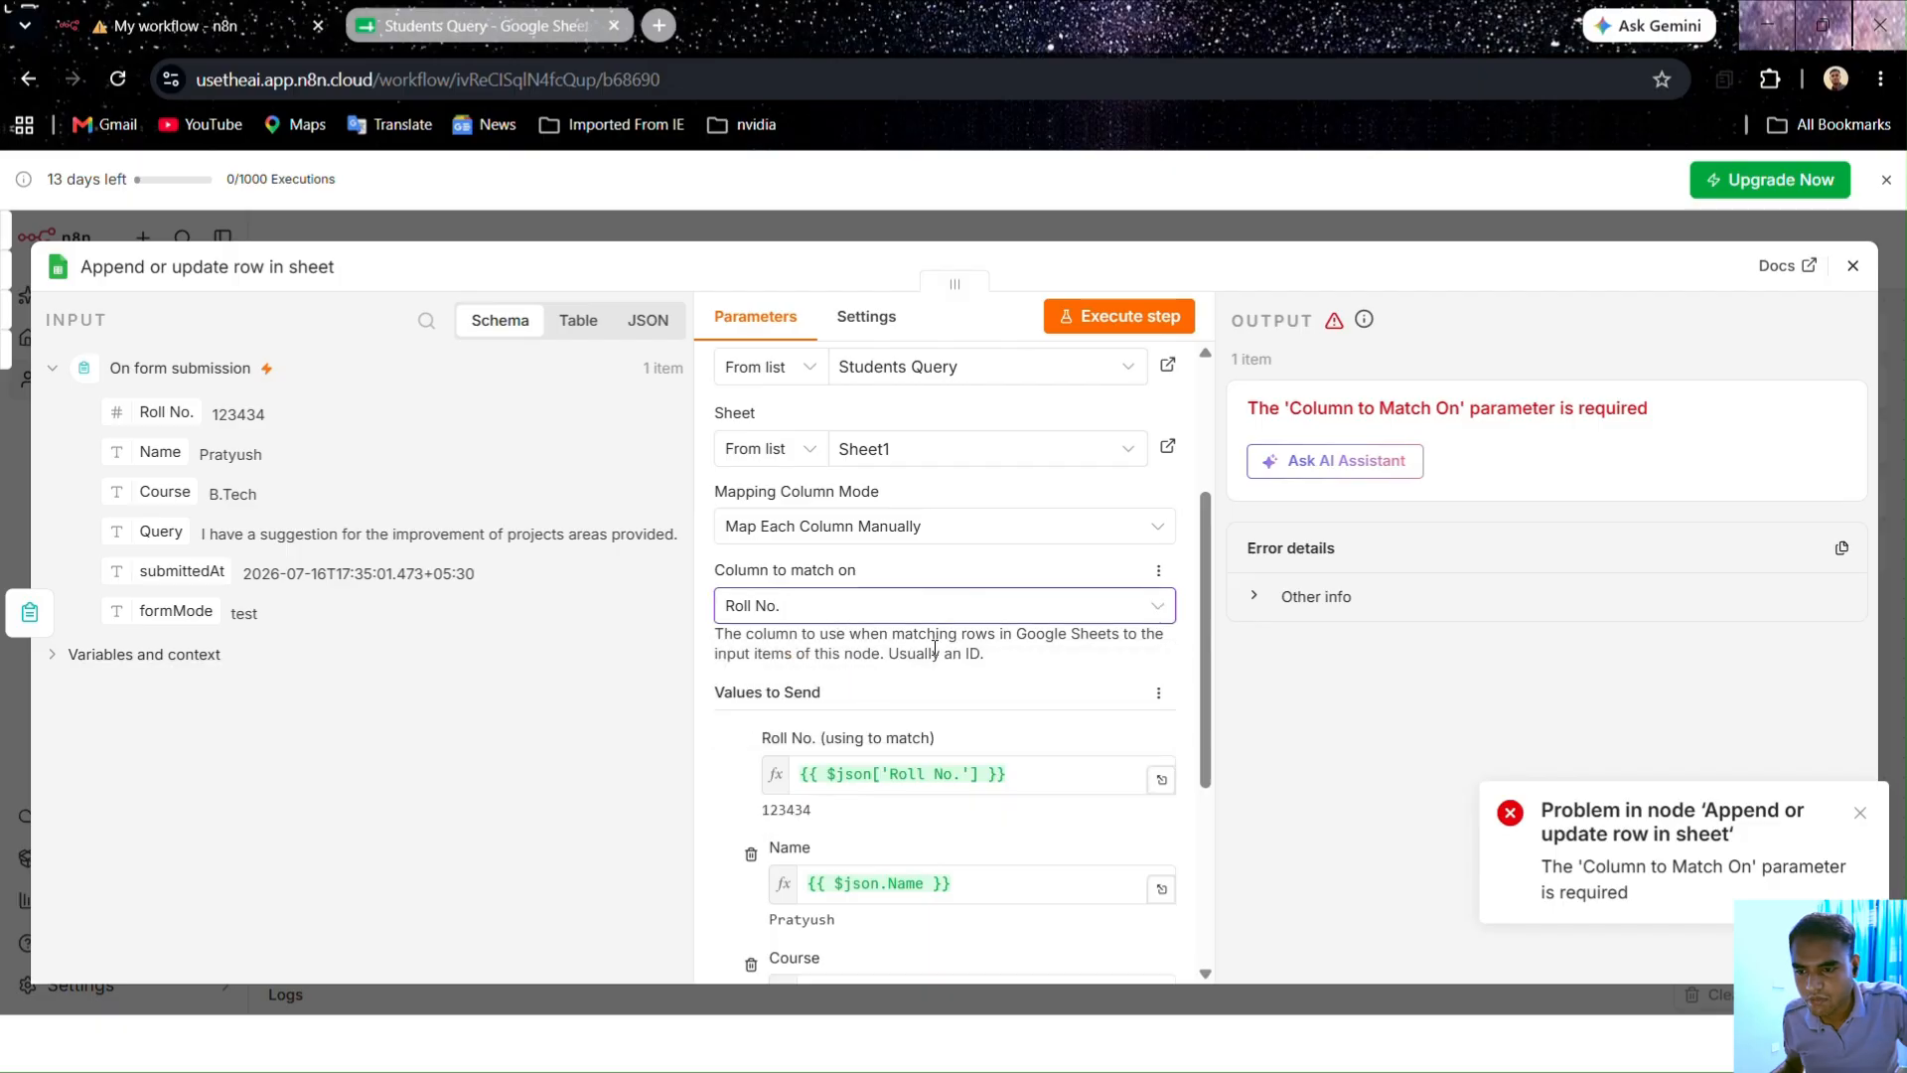
{"action": "scroll", "coordinate": [993, 497], "scroll_direction": "down", "scroll_amount": 1}
{"action": "left_click", "coordinate": [1106, 335]}
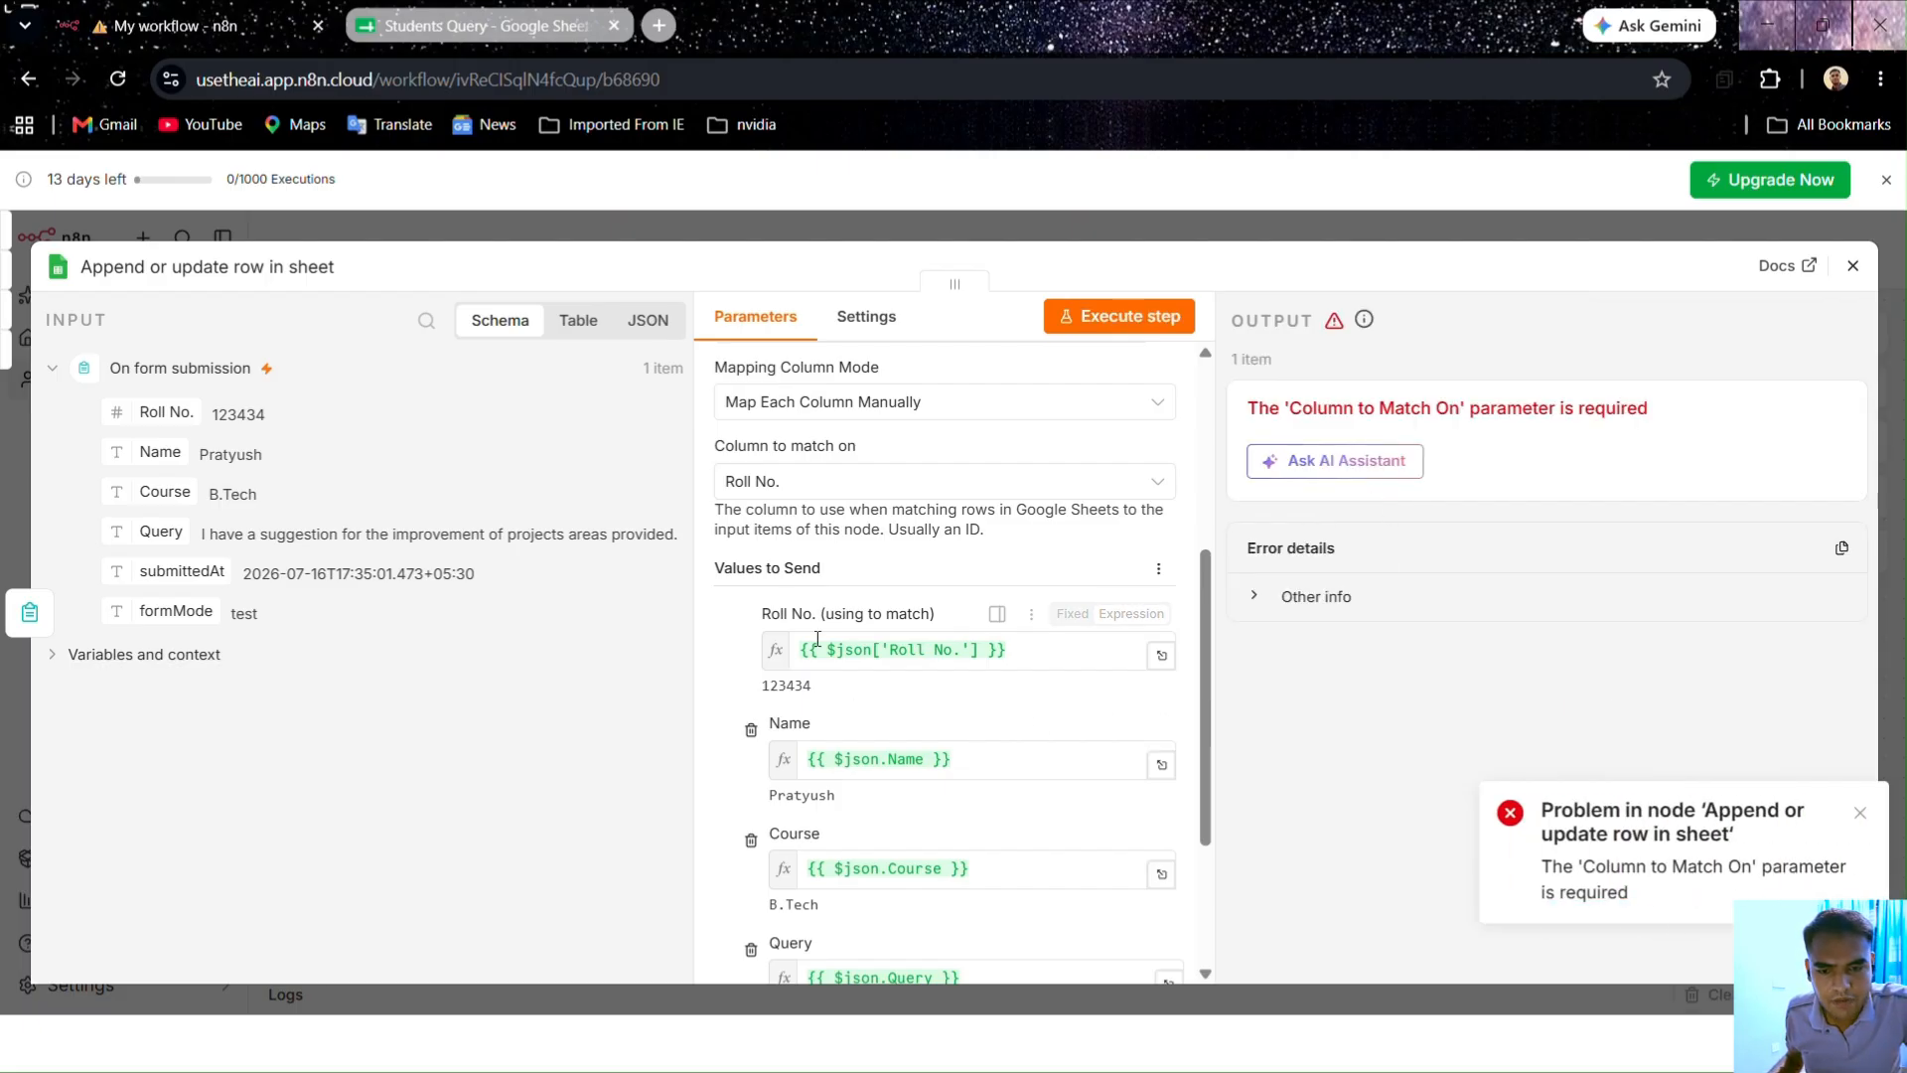
Step: Toggle the match column to Name and back to Roll No., rerun the step, and close the node
{"action": "left_click", "coordinate": [832, 479]}
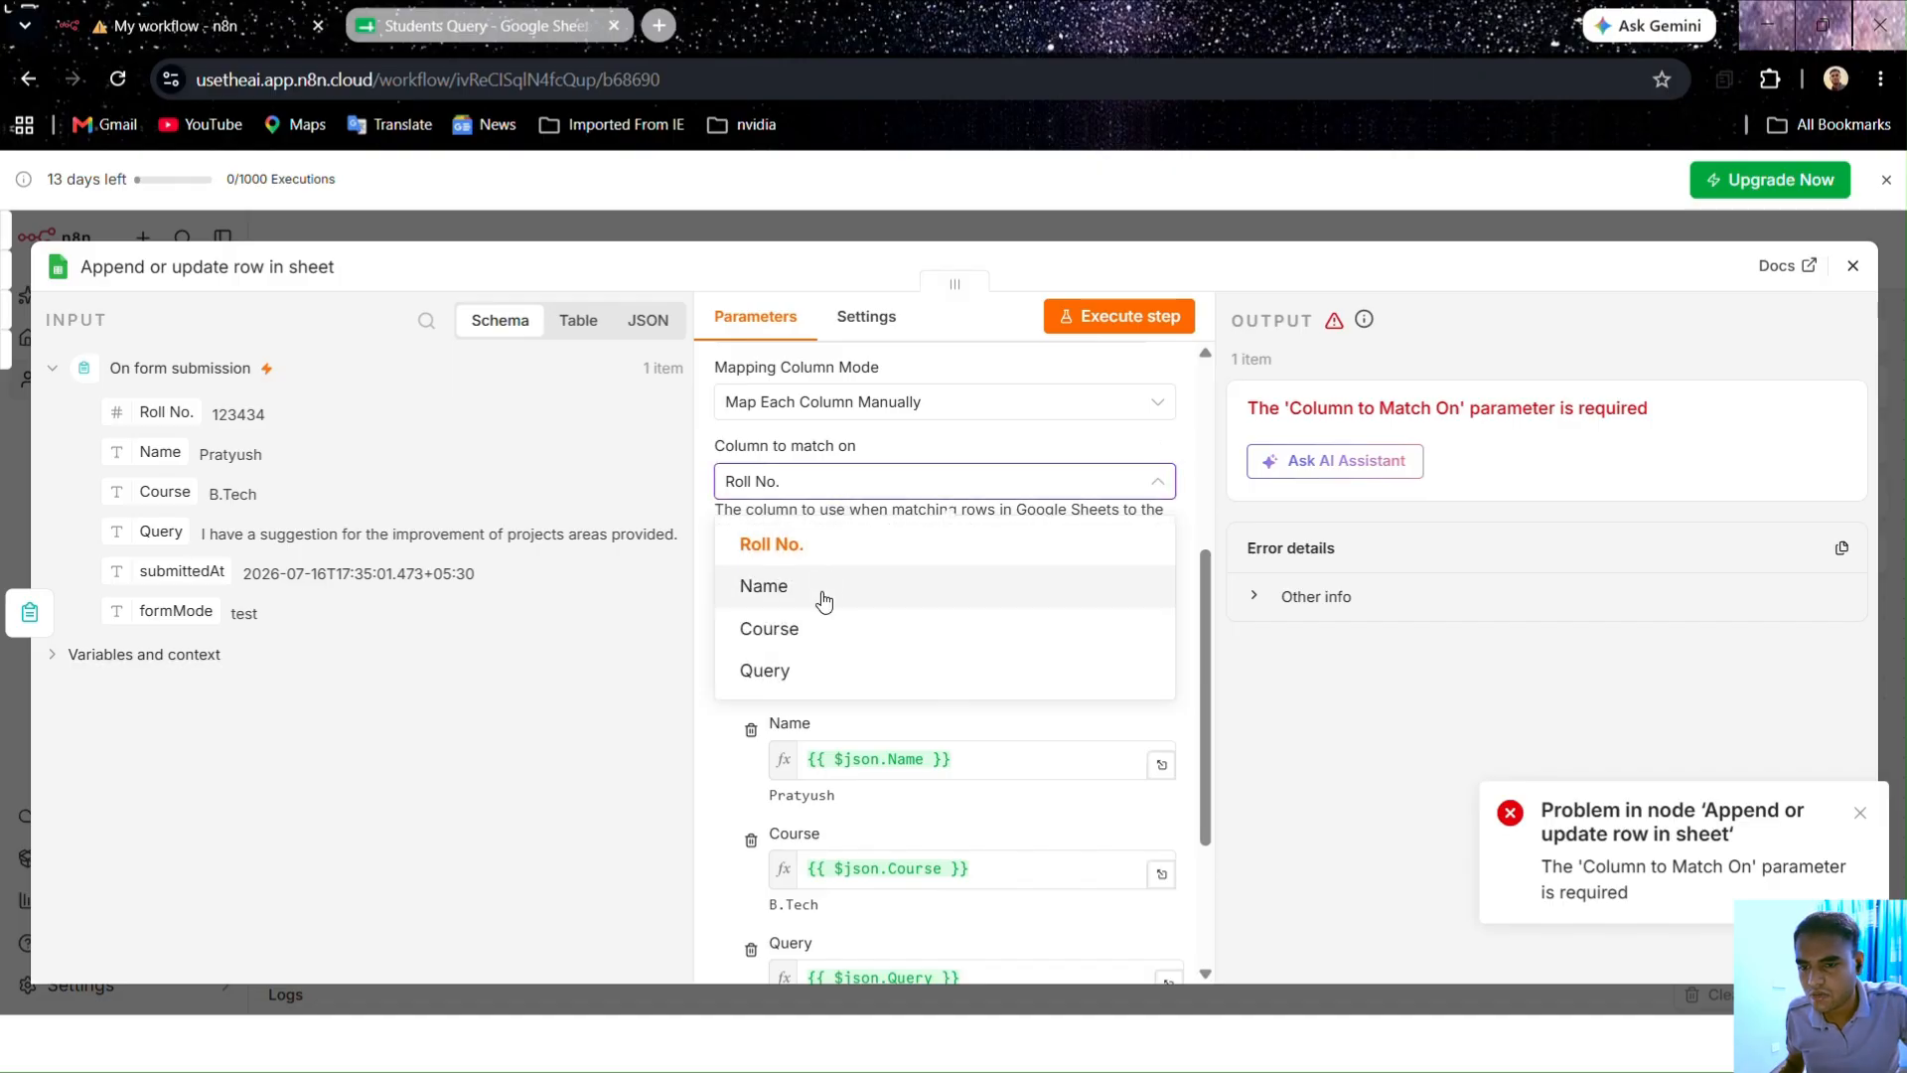
{"action": "left_click", "coordinate": [805, 548]}
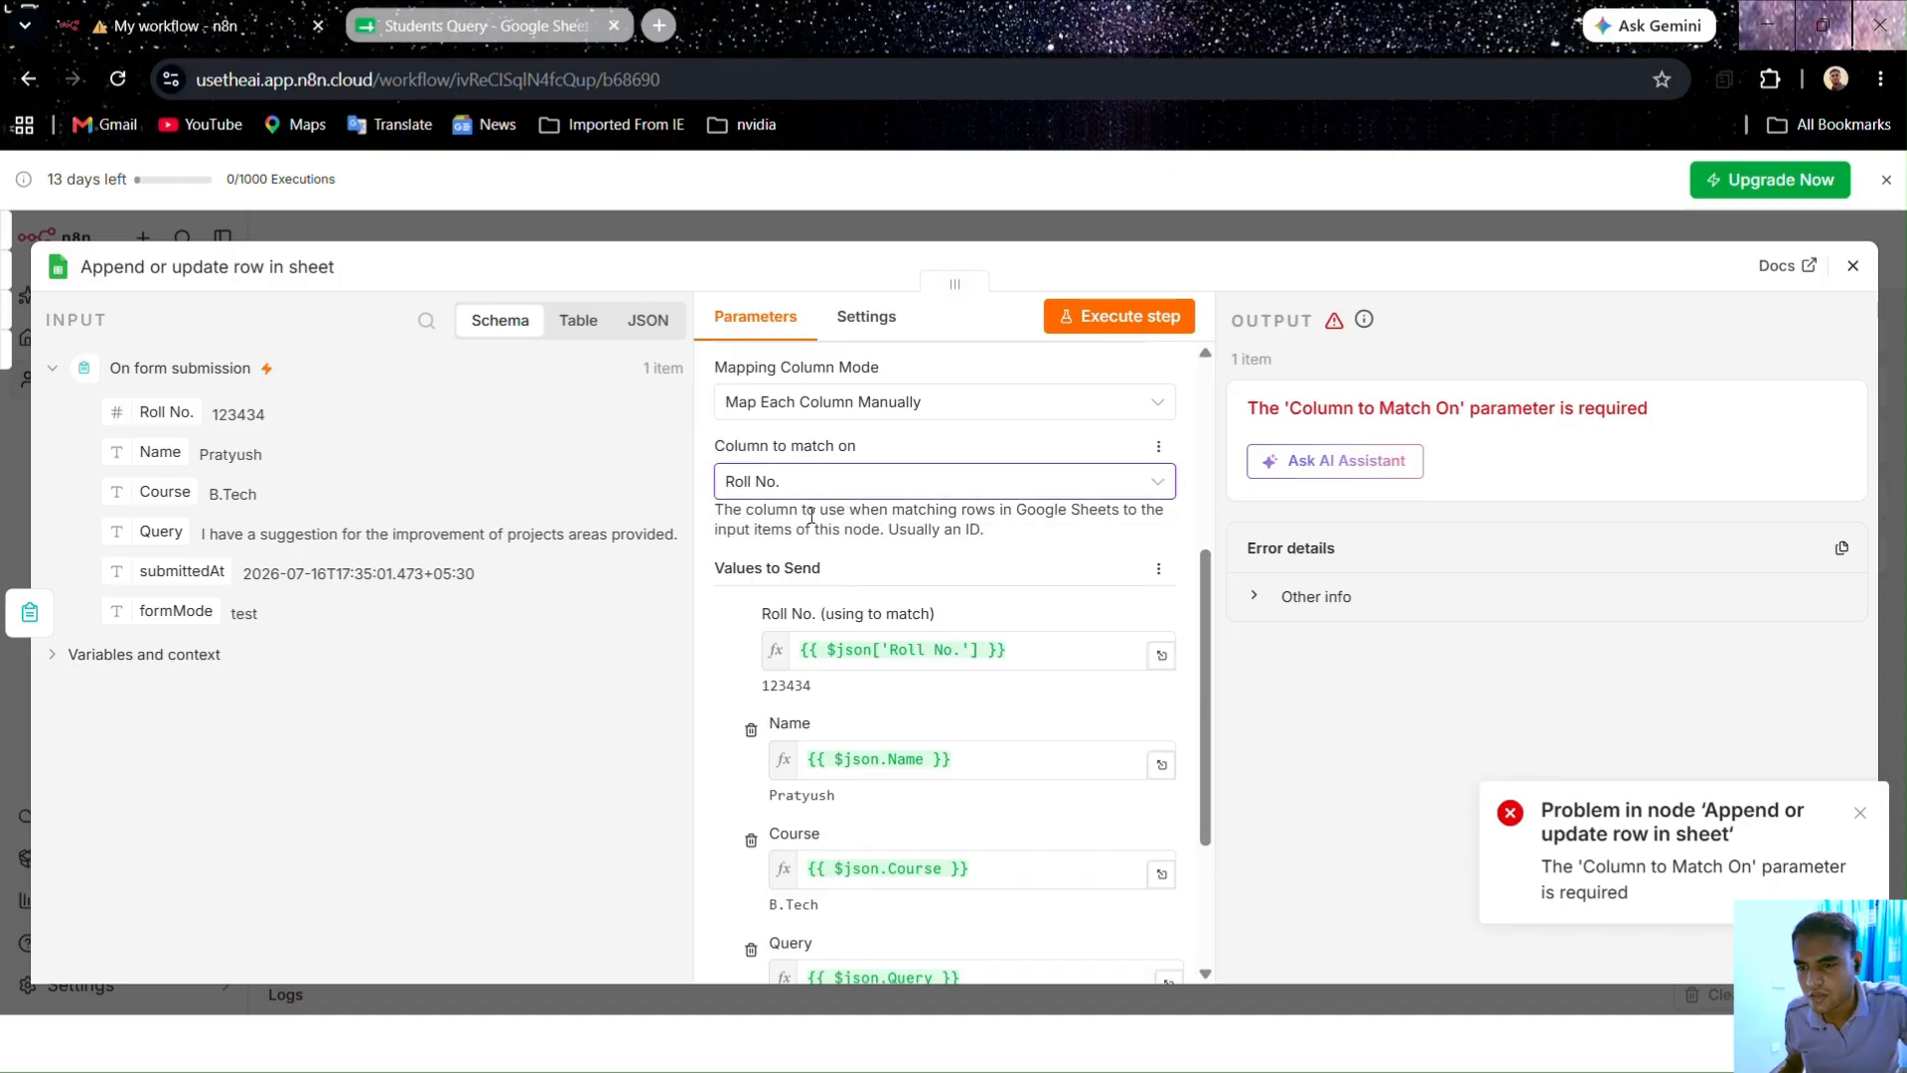
{"action": "left_click", "coordinate": [814, 485]}
{"action": "left_click", "coordinate": [800, 584]}
{"action": "left_click", "coordinate": [815, 478]}
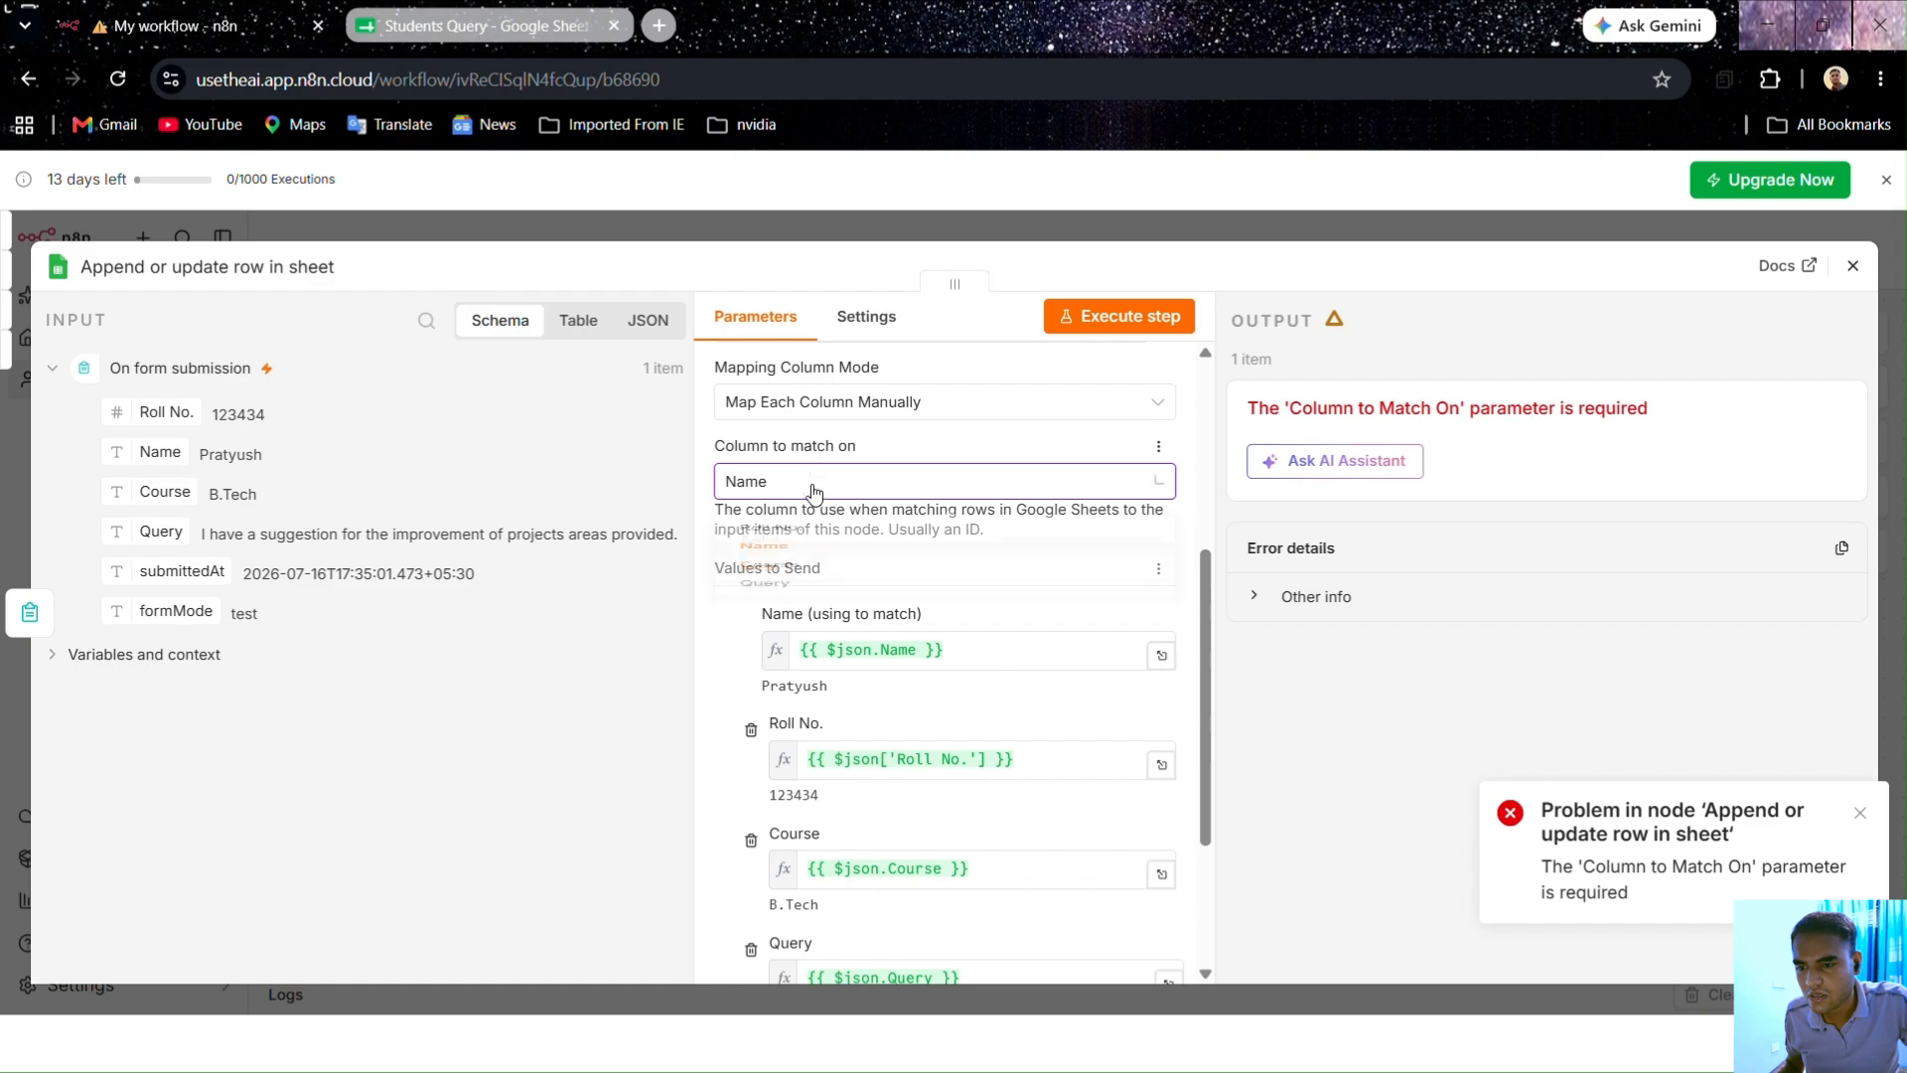
{"action": "left_click", "coordinate": [807, 530]}
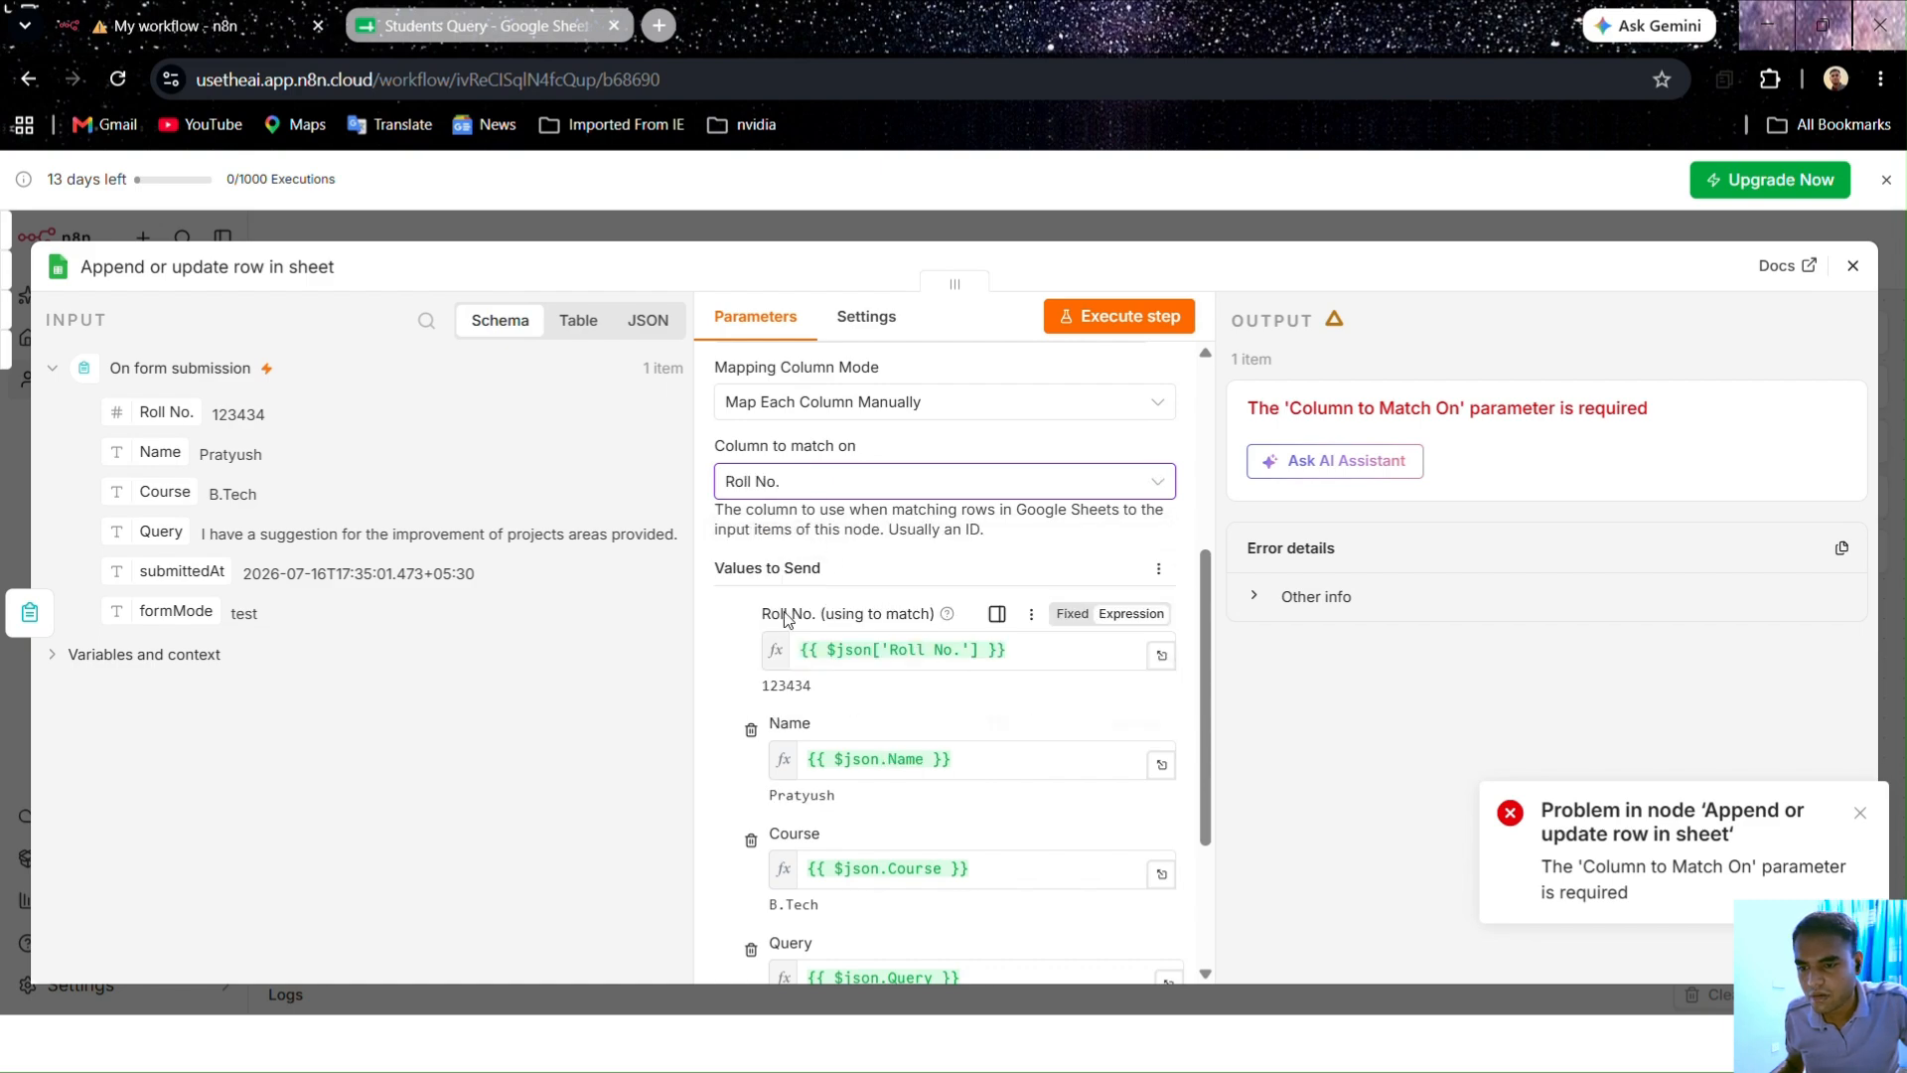
{"action": "scroll", "coordinate": [897, 698], "scroll_direction": "down", "scroll_amount": 3}
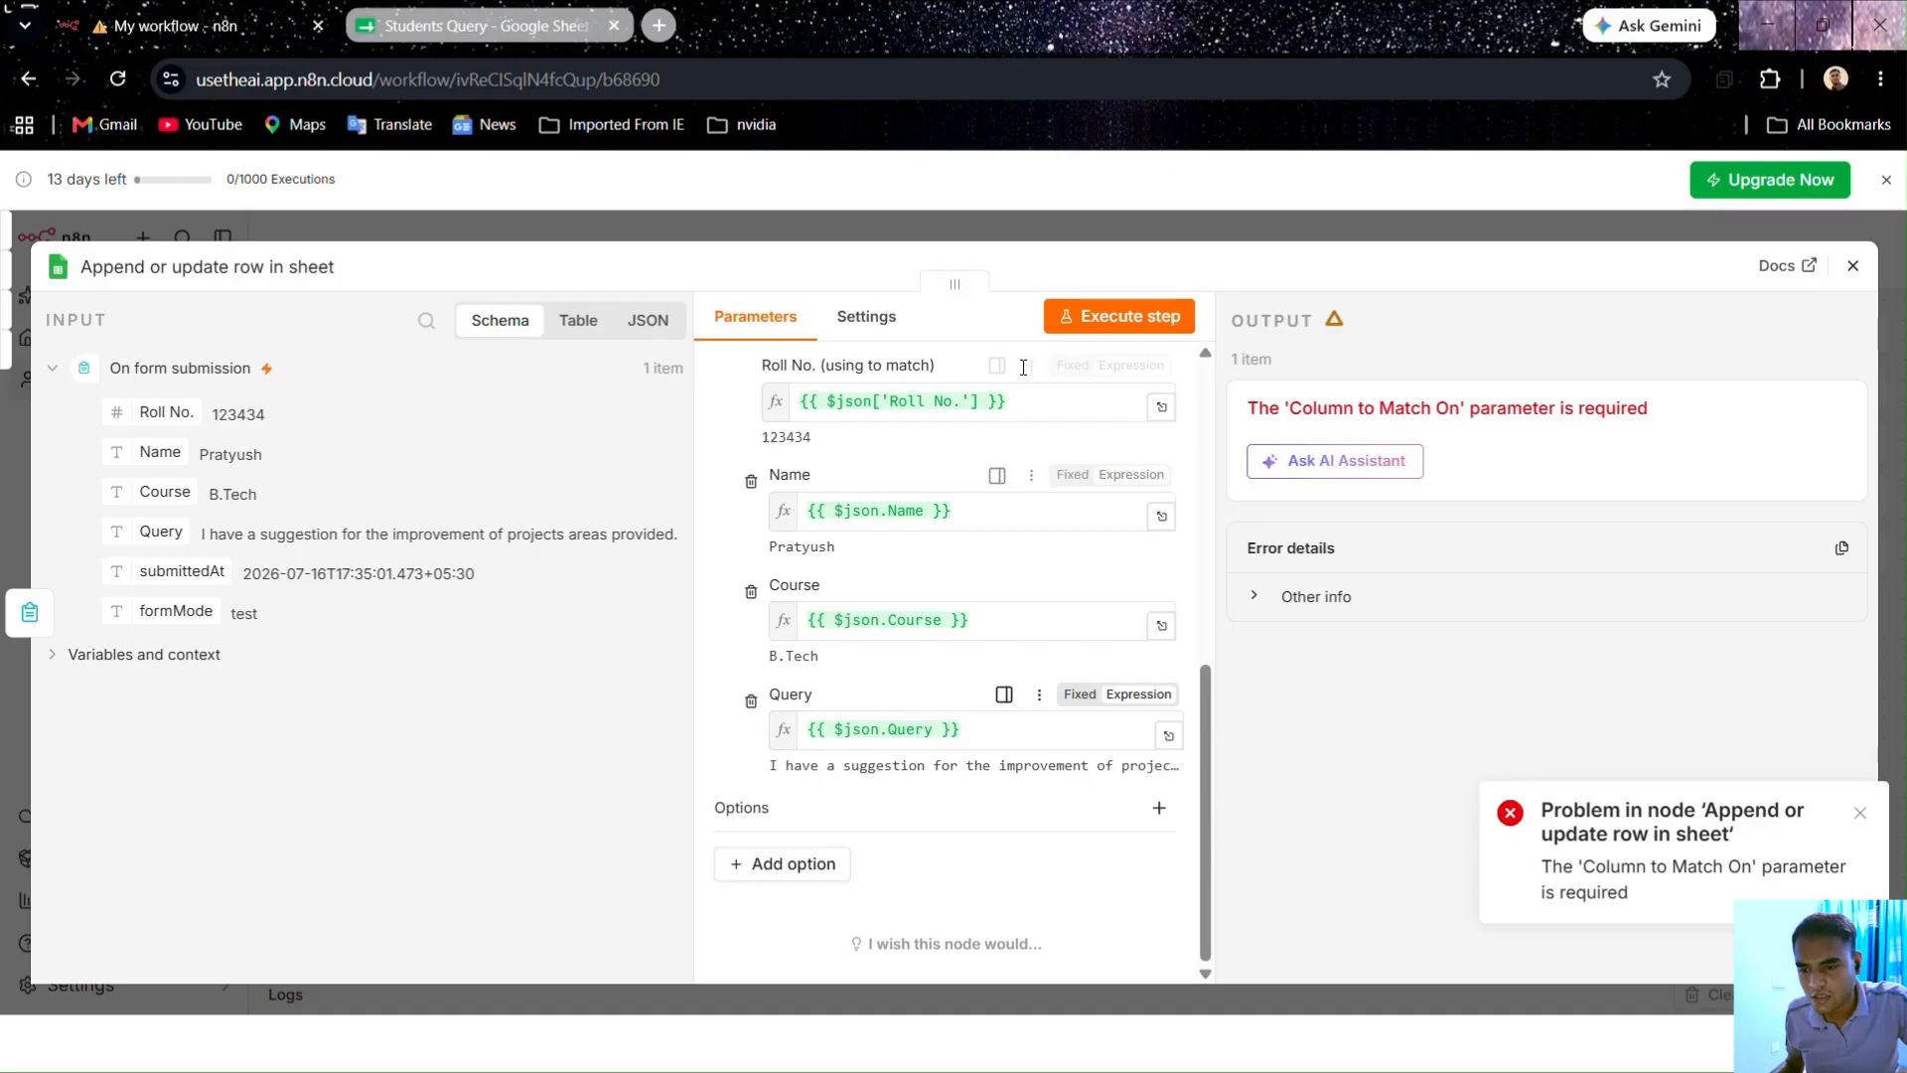
{"action": "left_click", "coordinate": [1073, 315]}
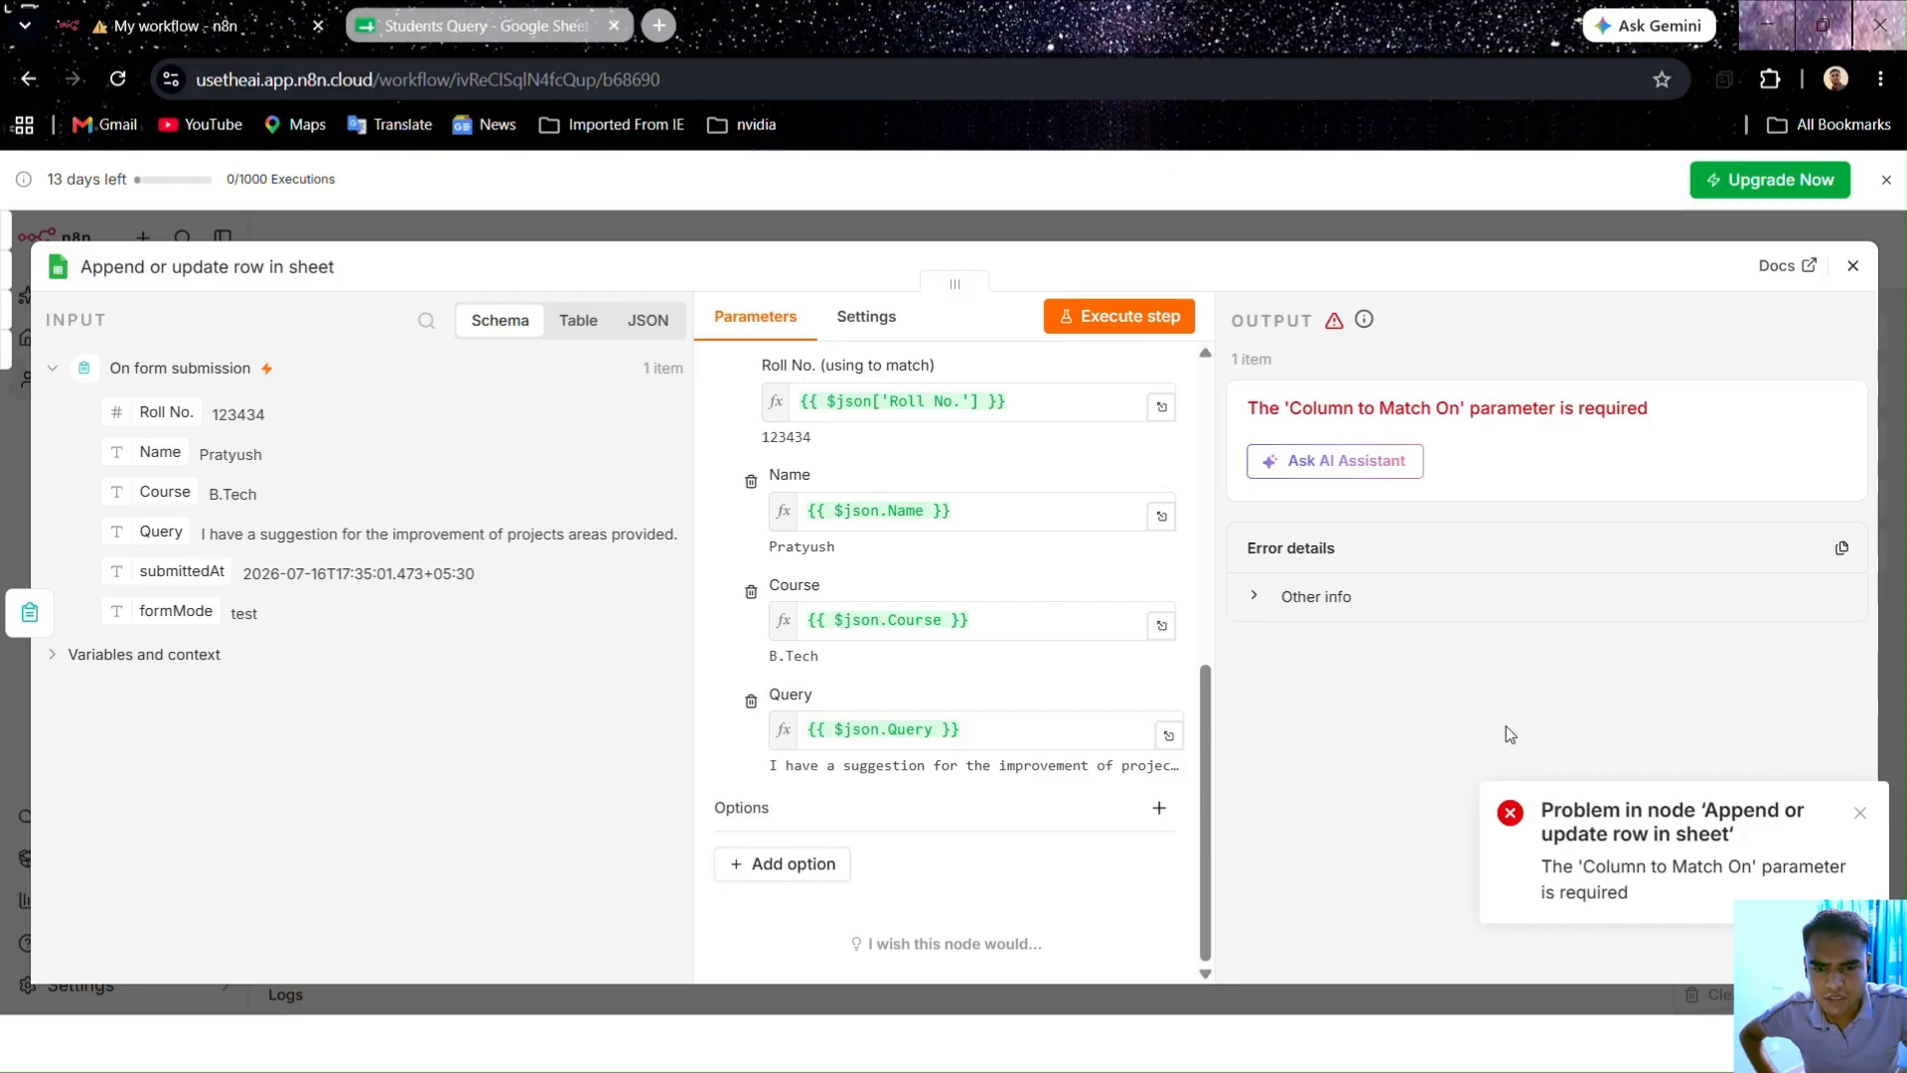
{"action": "scroll", "coordinate": [839, 592], "scroll_direction": "up", "scroll_amount": 4}
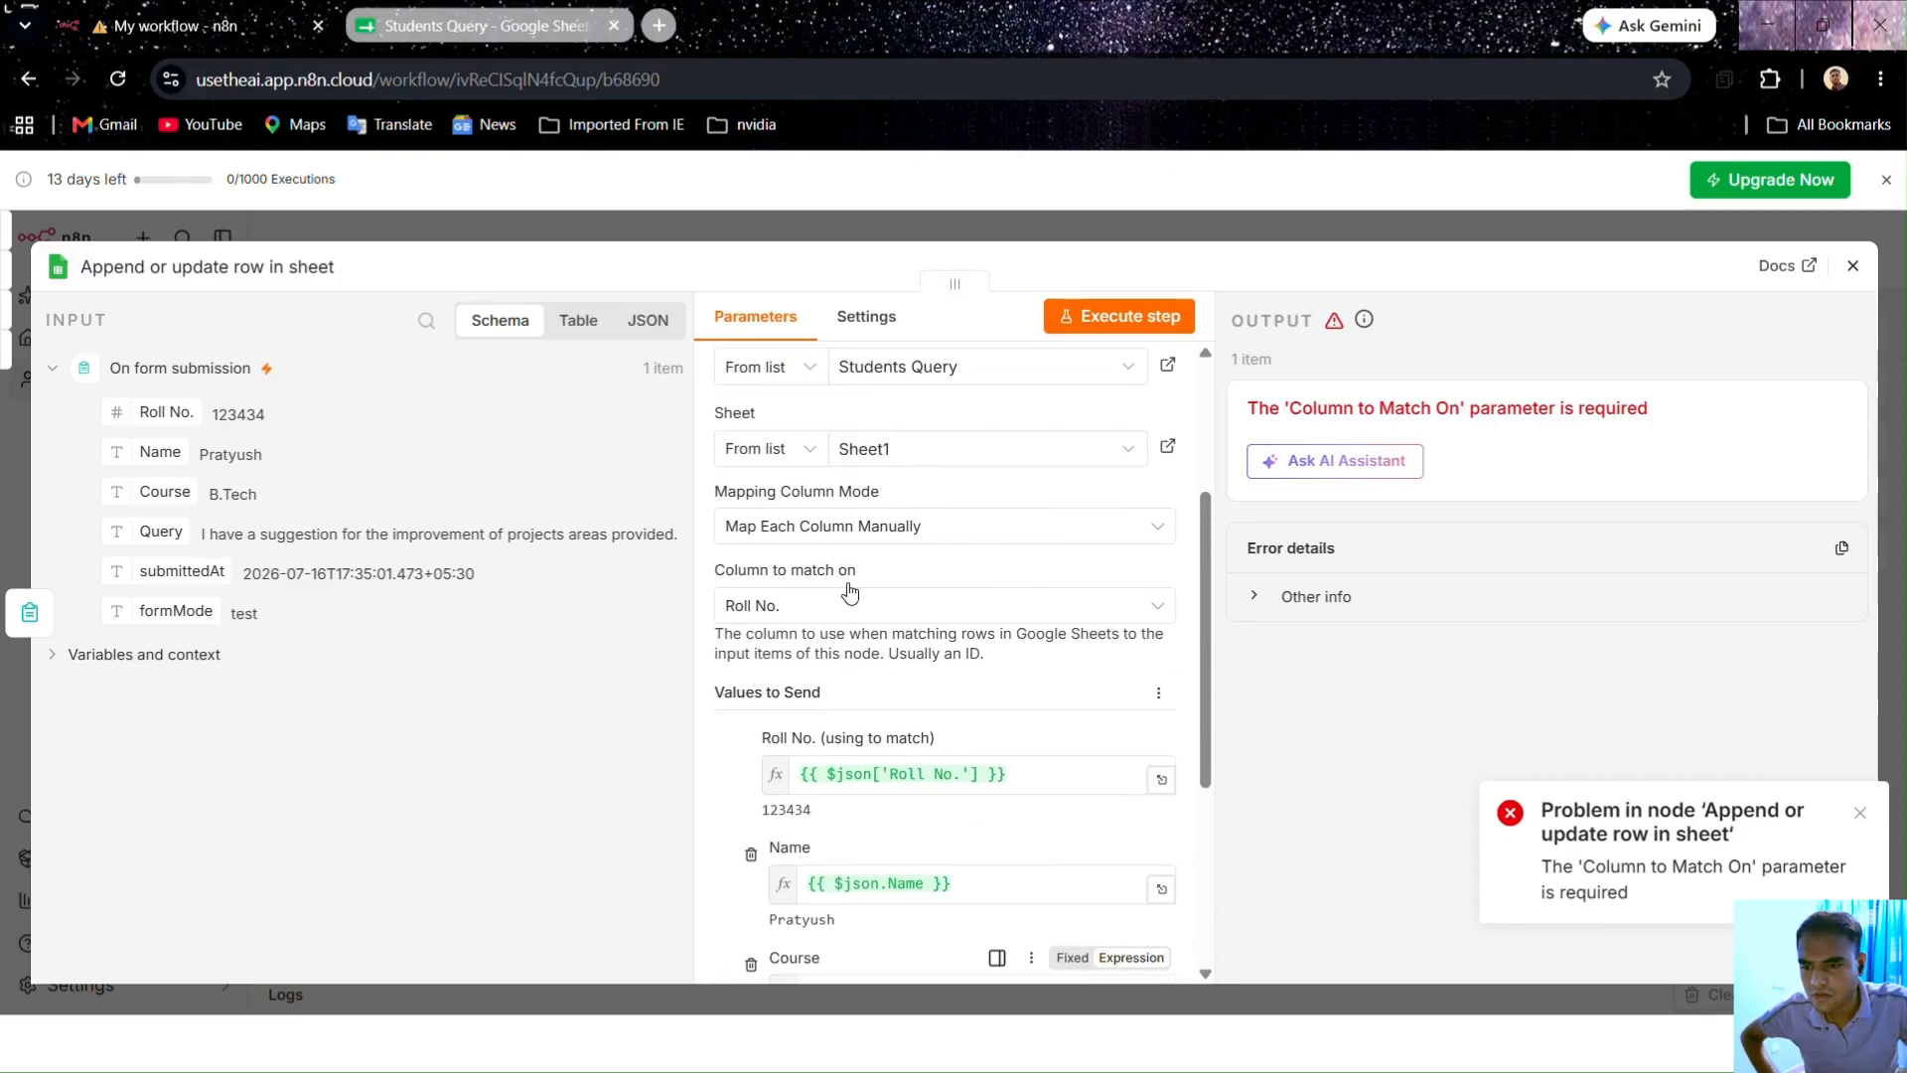
{"action": "left_click", "coordinate": [1109, 228]}
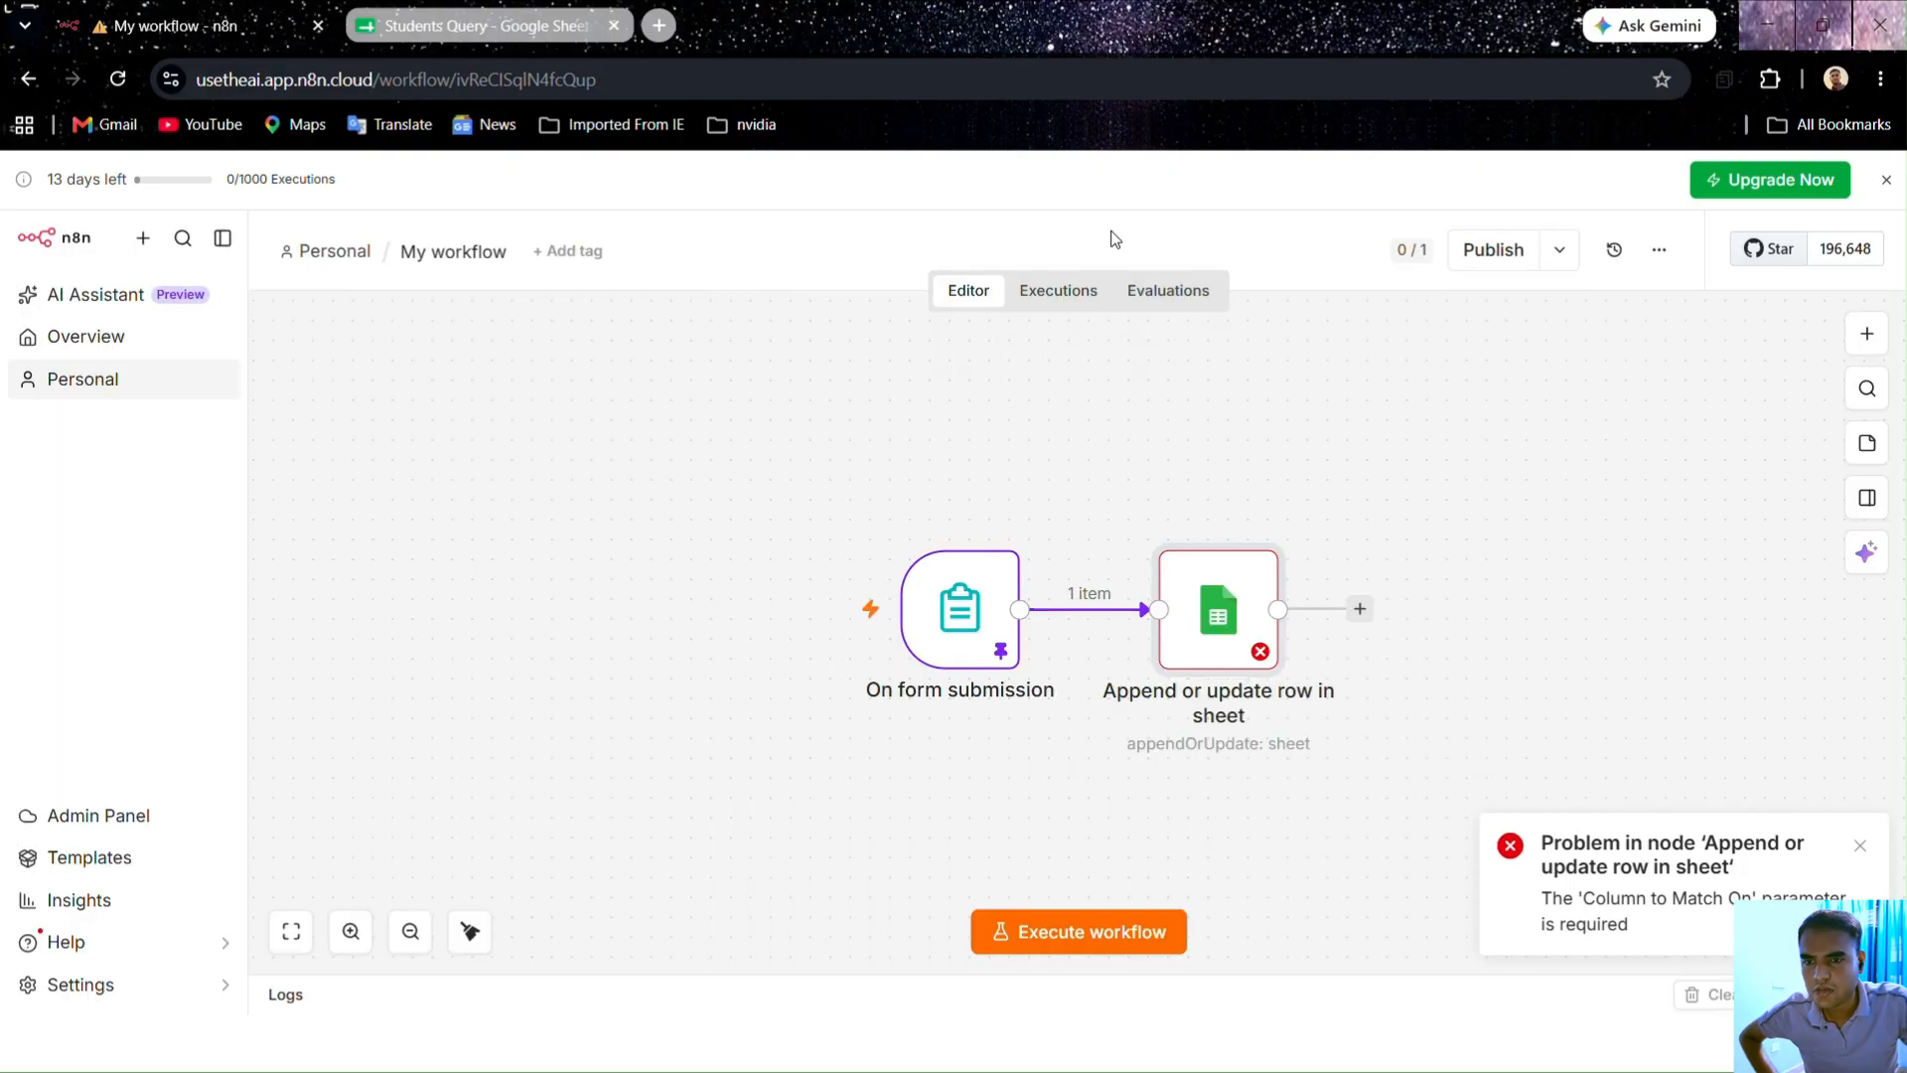
{"action": "double_click", "coordinate": [1224, 628]}
{"action": "scroll", "coordinate": [864, 586], "scroll_direction": "down", "scroll_amount": 3}
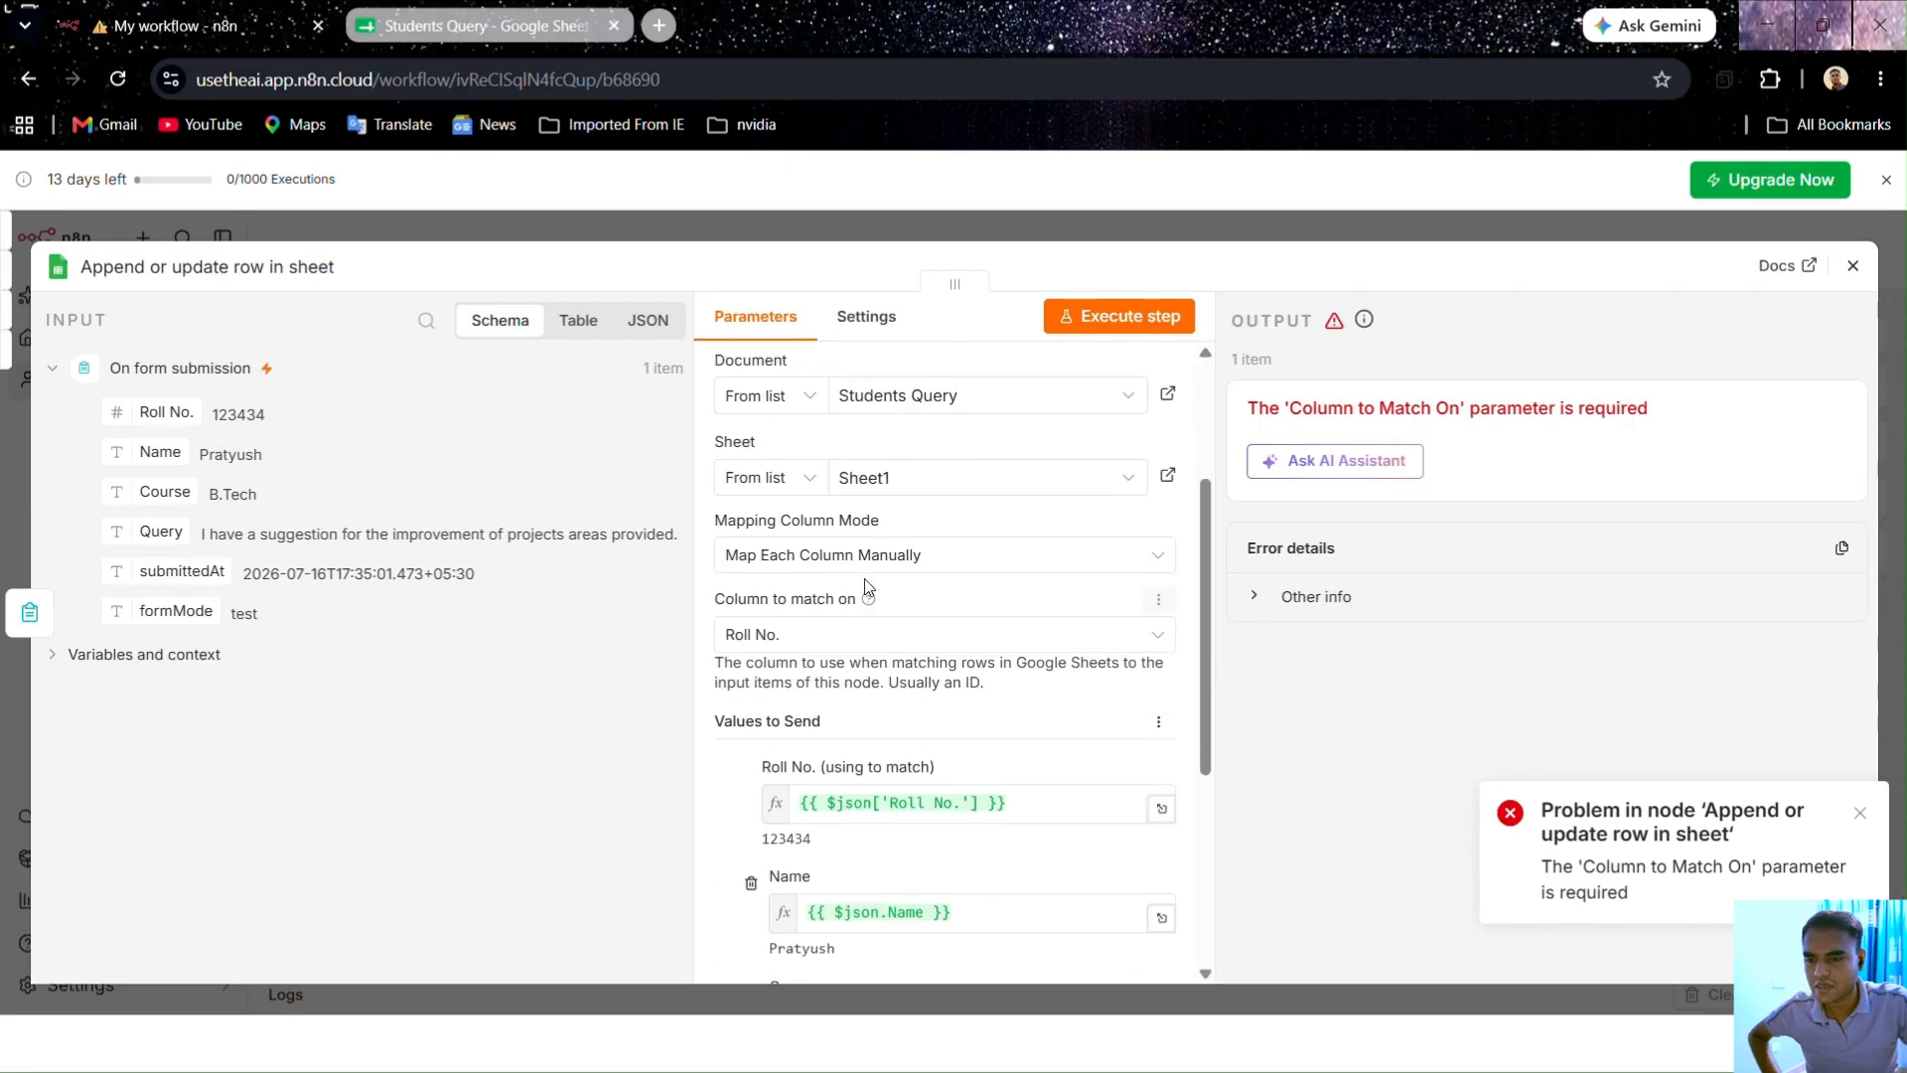
{"action": "left_click", "coordinate": [827, 647]}
{"action": "left_click", "coordinate": [834, 703]}
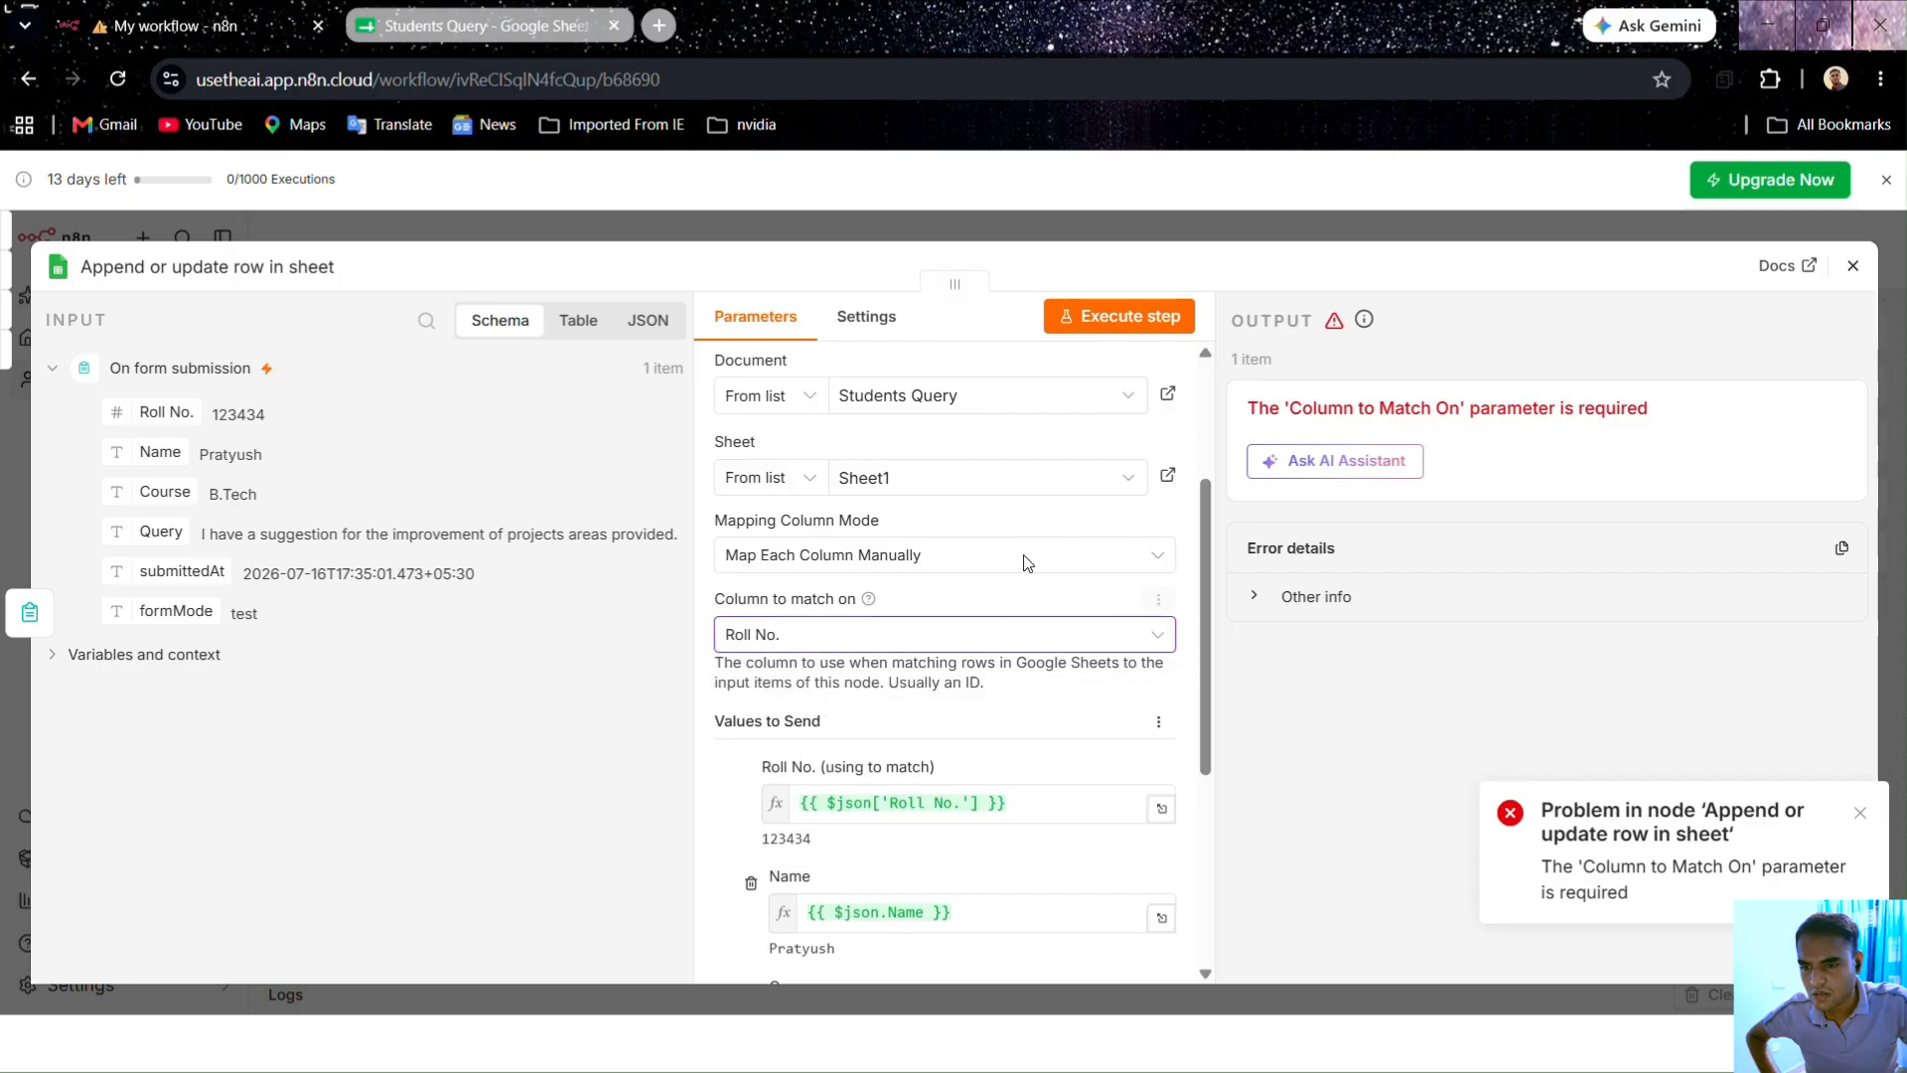
{"action": "left_click", "coordinate": [1096, 320]}
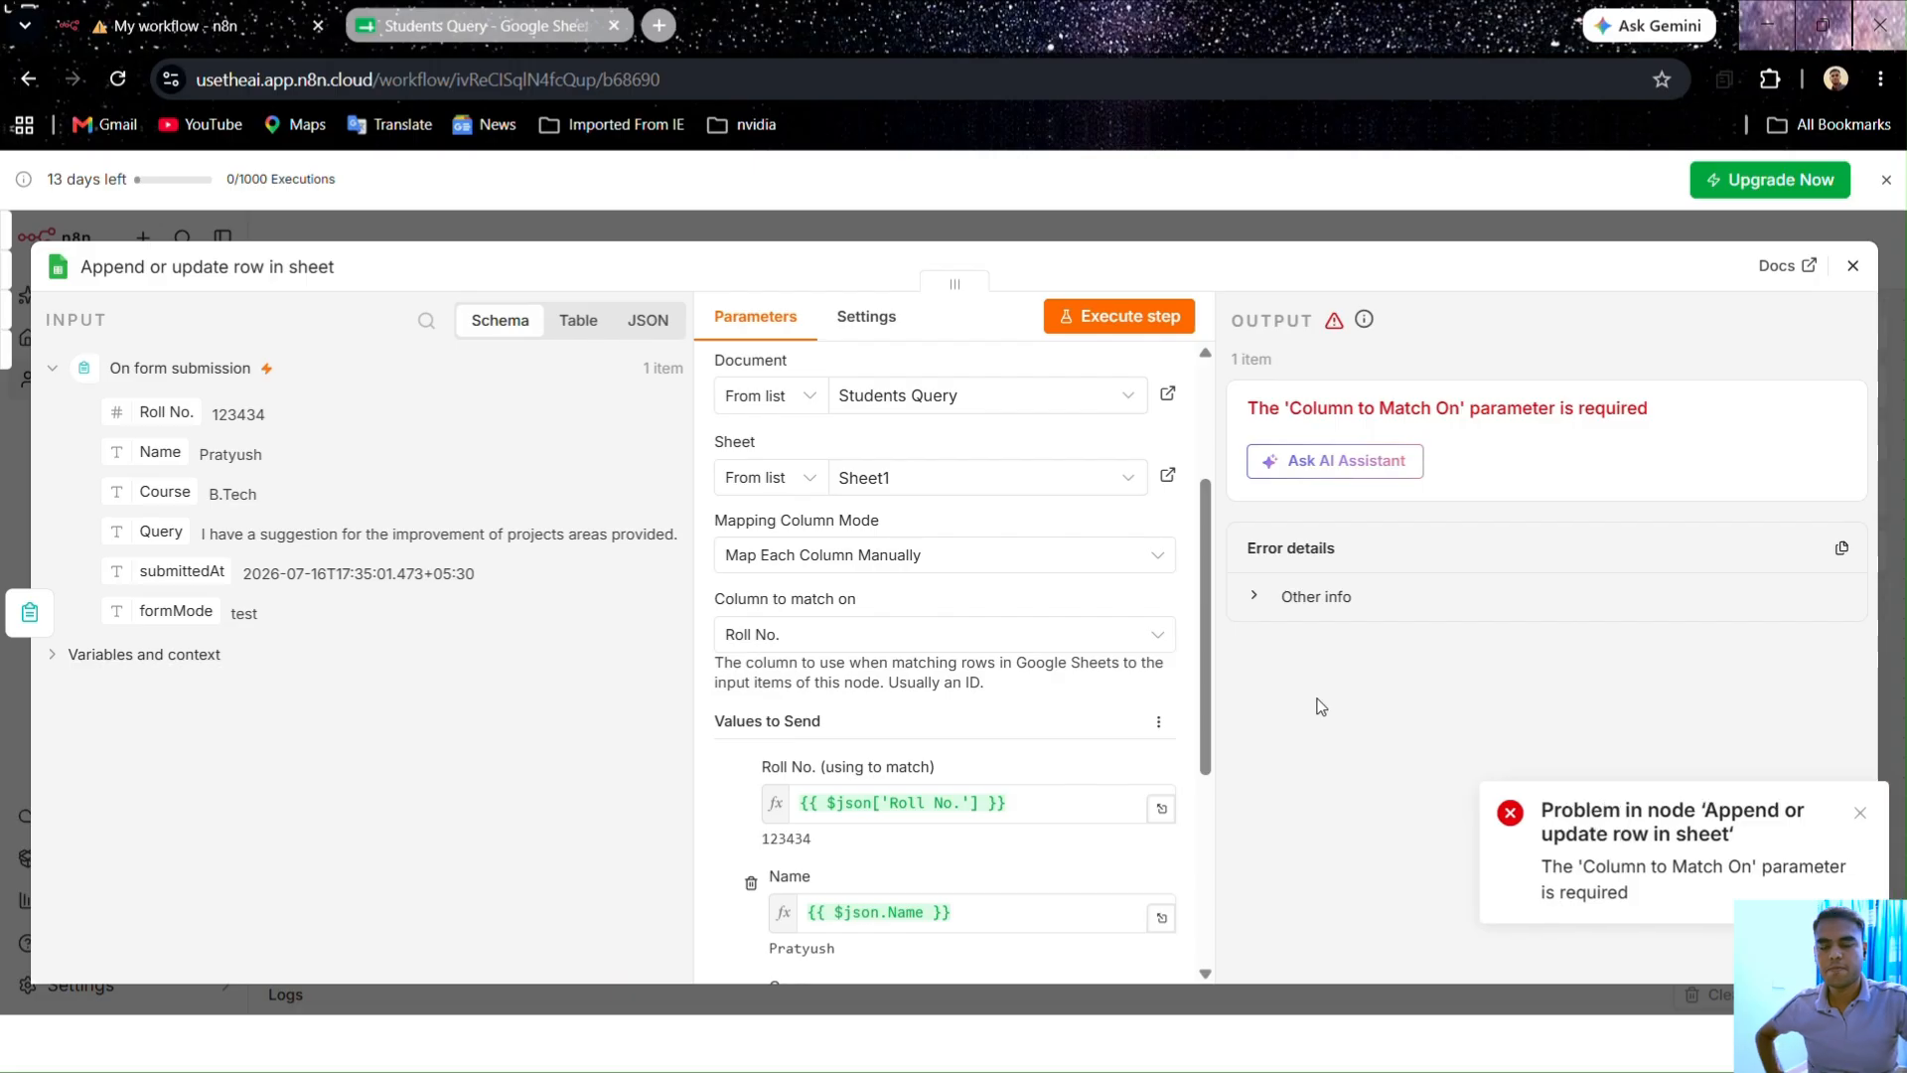
{"action": "scroll", "coordinate": [864, 640], "scroll_direction": "up", "scroll_amount": 2}
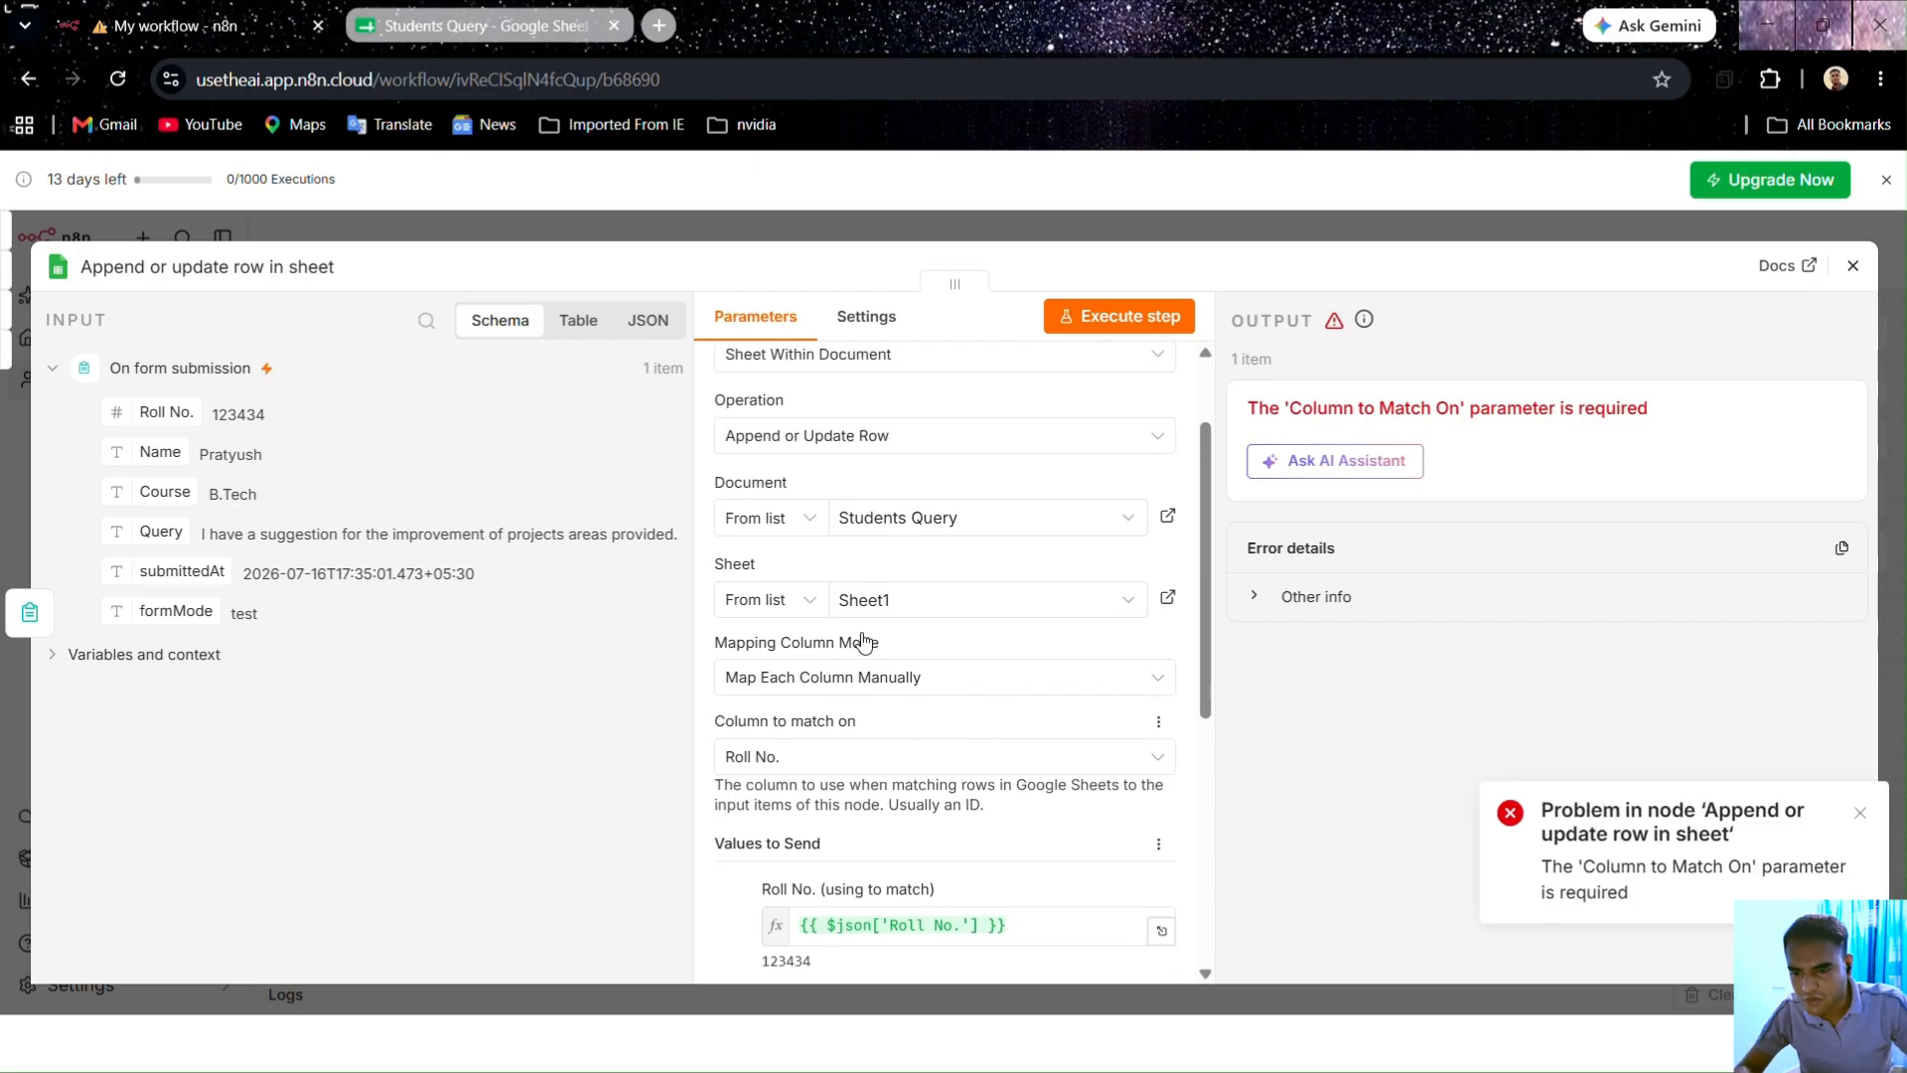
{"action": "scroll", "coordinate": [864, 641], "scroll_direction": "down", "scroll_amount": 4}
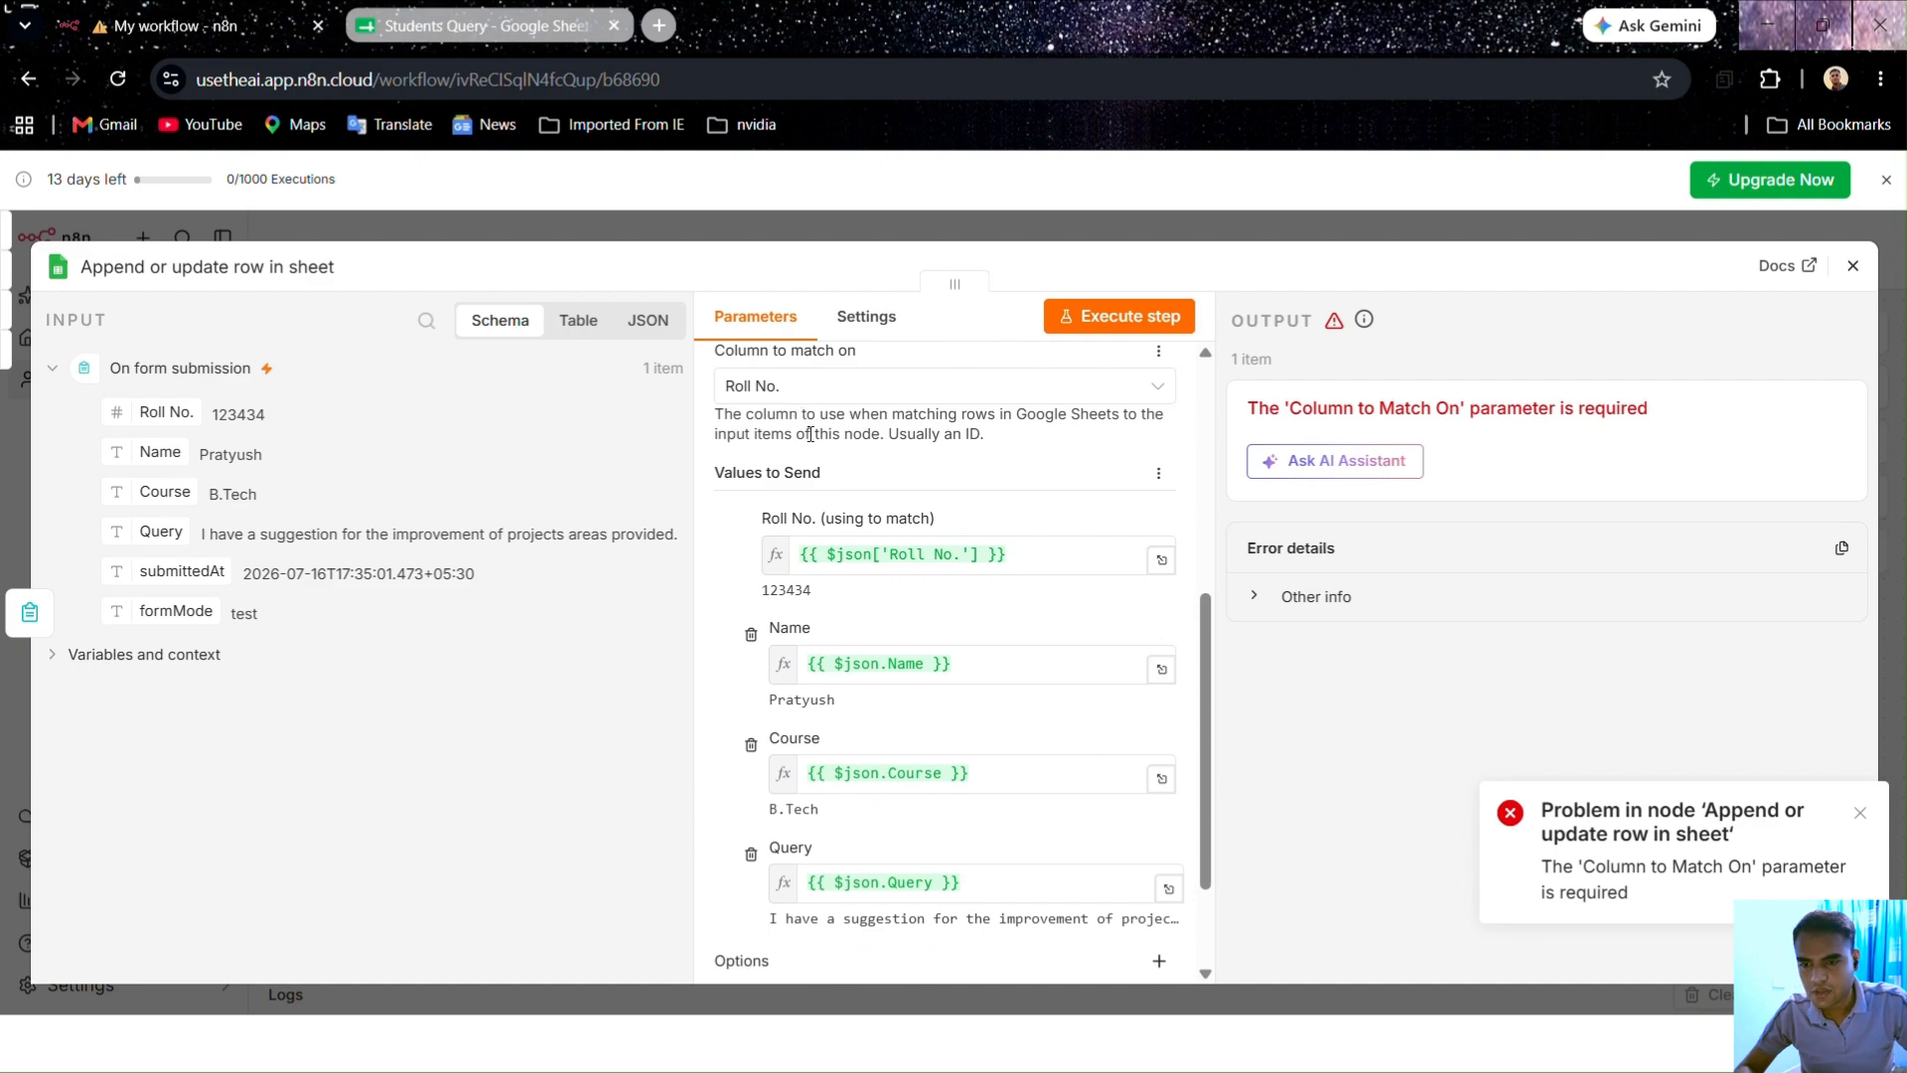
{"action": "scroll", "coordinate": [894, 676], "scroll_direction": "down", "scroll_amount": 2}
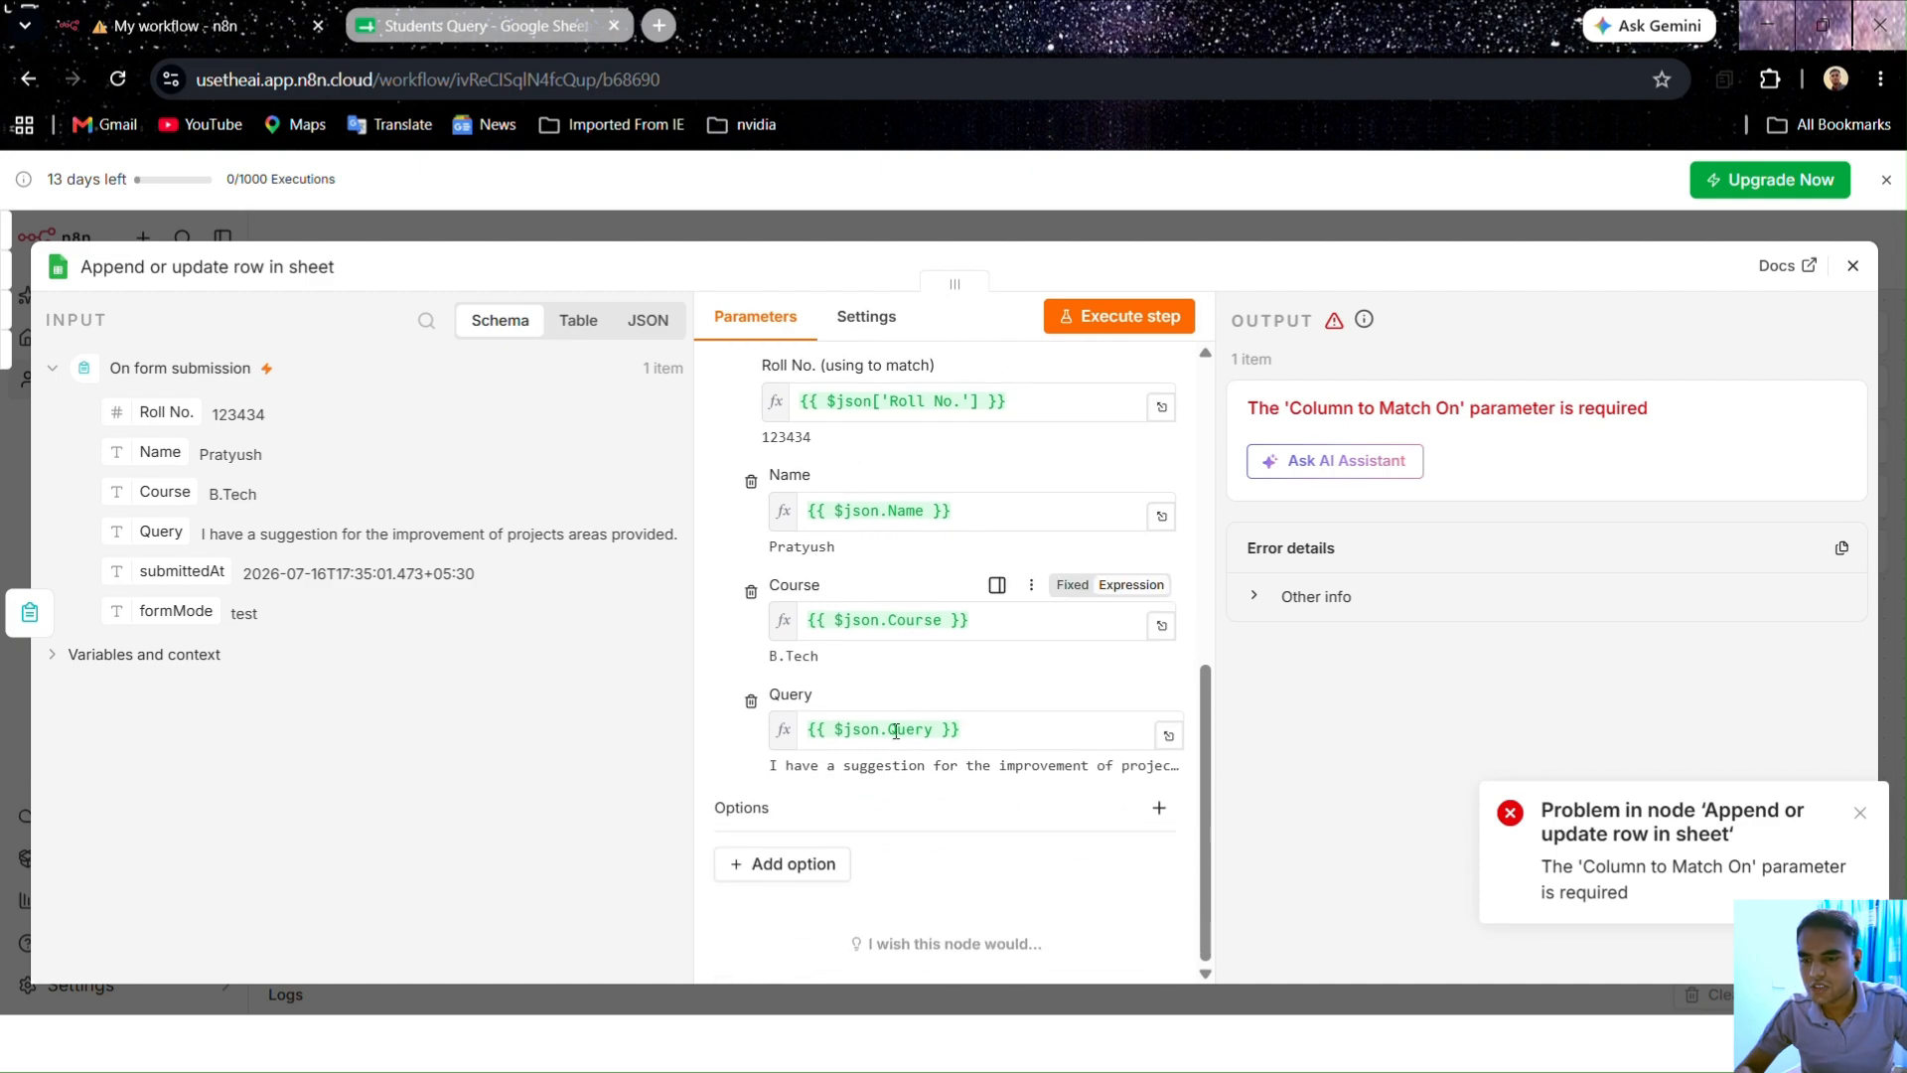
{"action": "scroll", "coordinate": [895, 731], "scroll_direction": "up", "scroll_amount": 8}
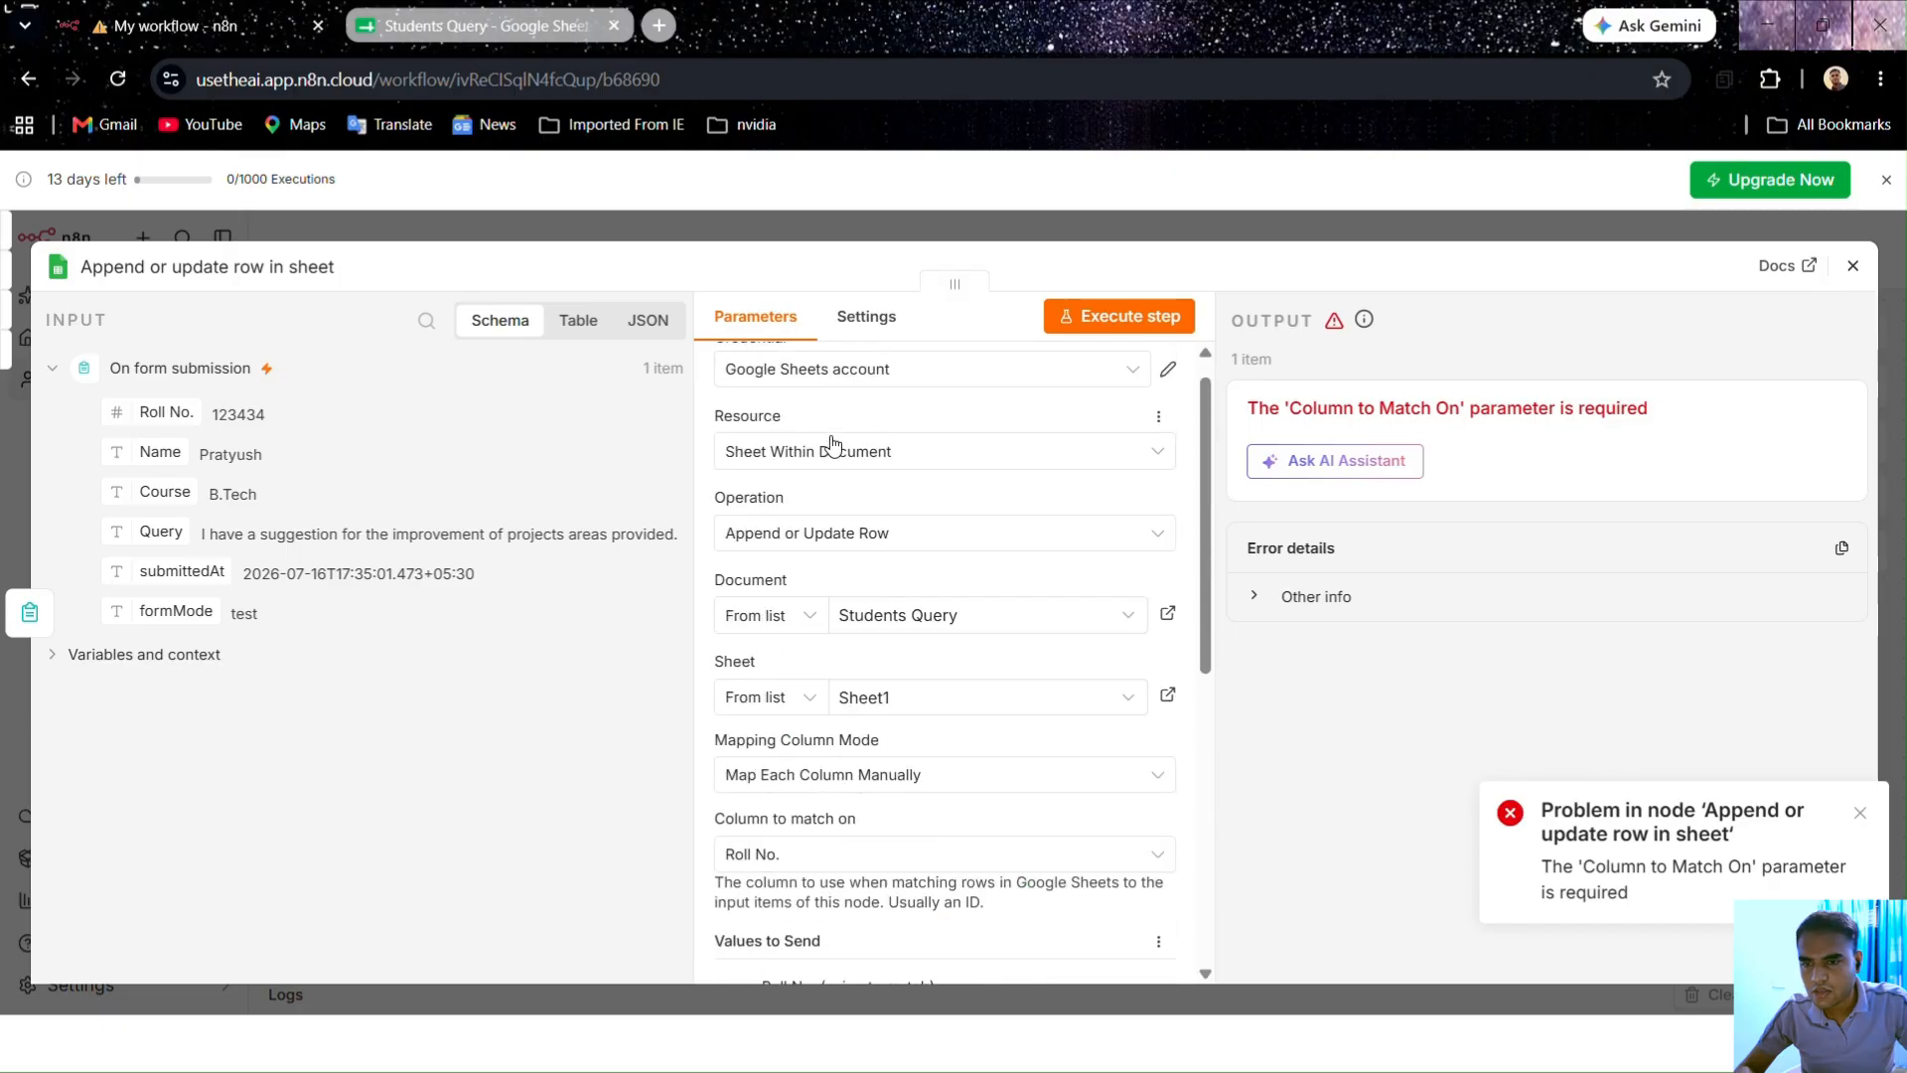
{"action": "scroll", "coordinate": [884, 705], "scroll_direction": "down", "scroll_amount": 3}
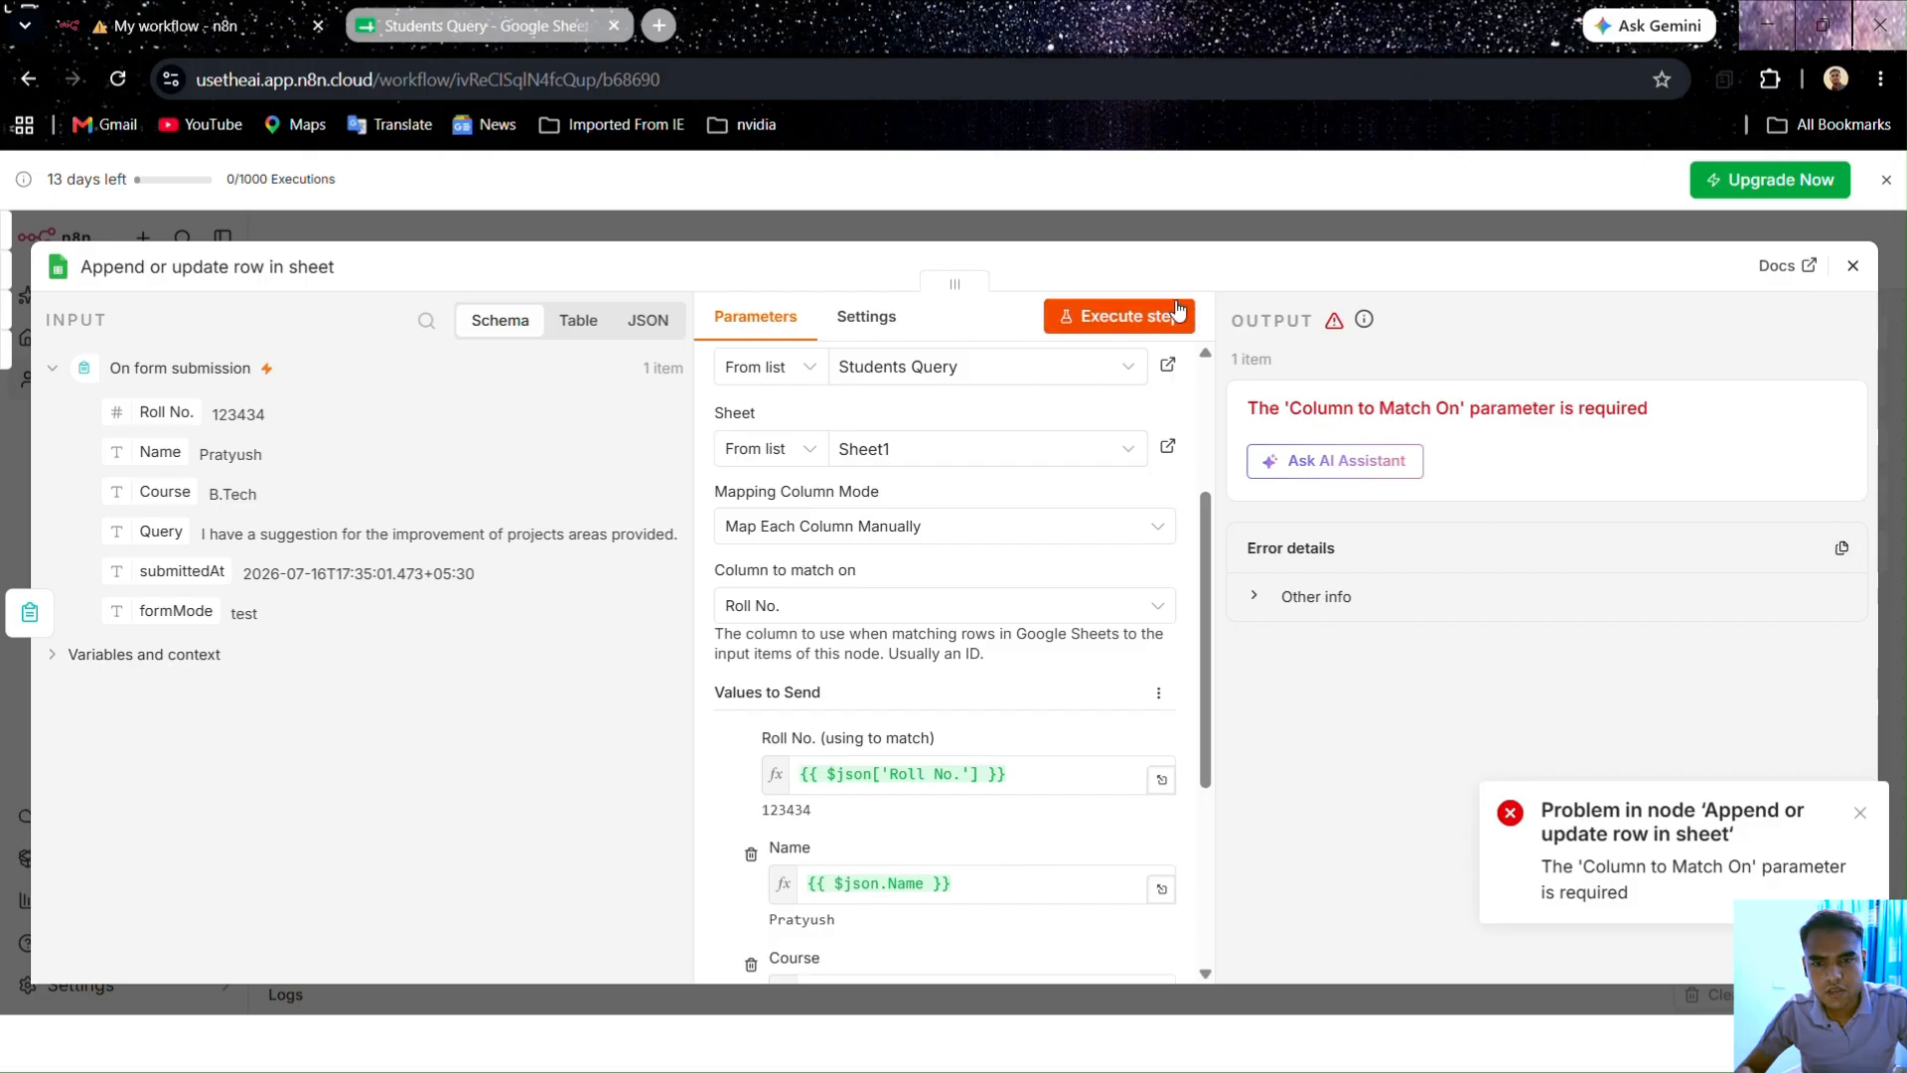
{"action": "left_click", "coordinate": [1217, 214]}
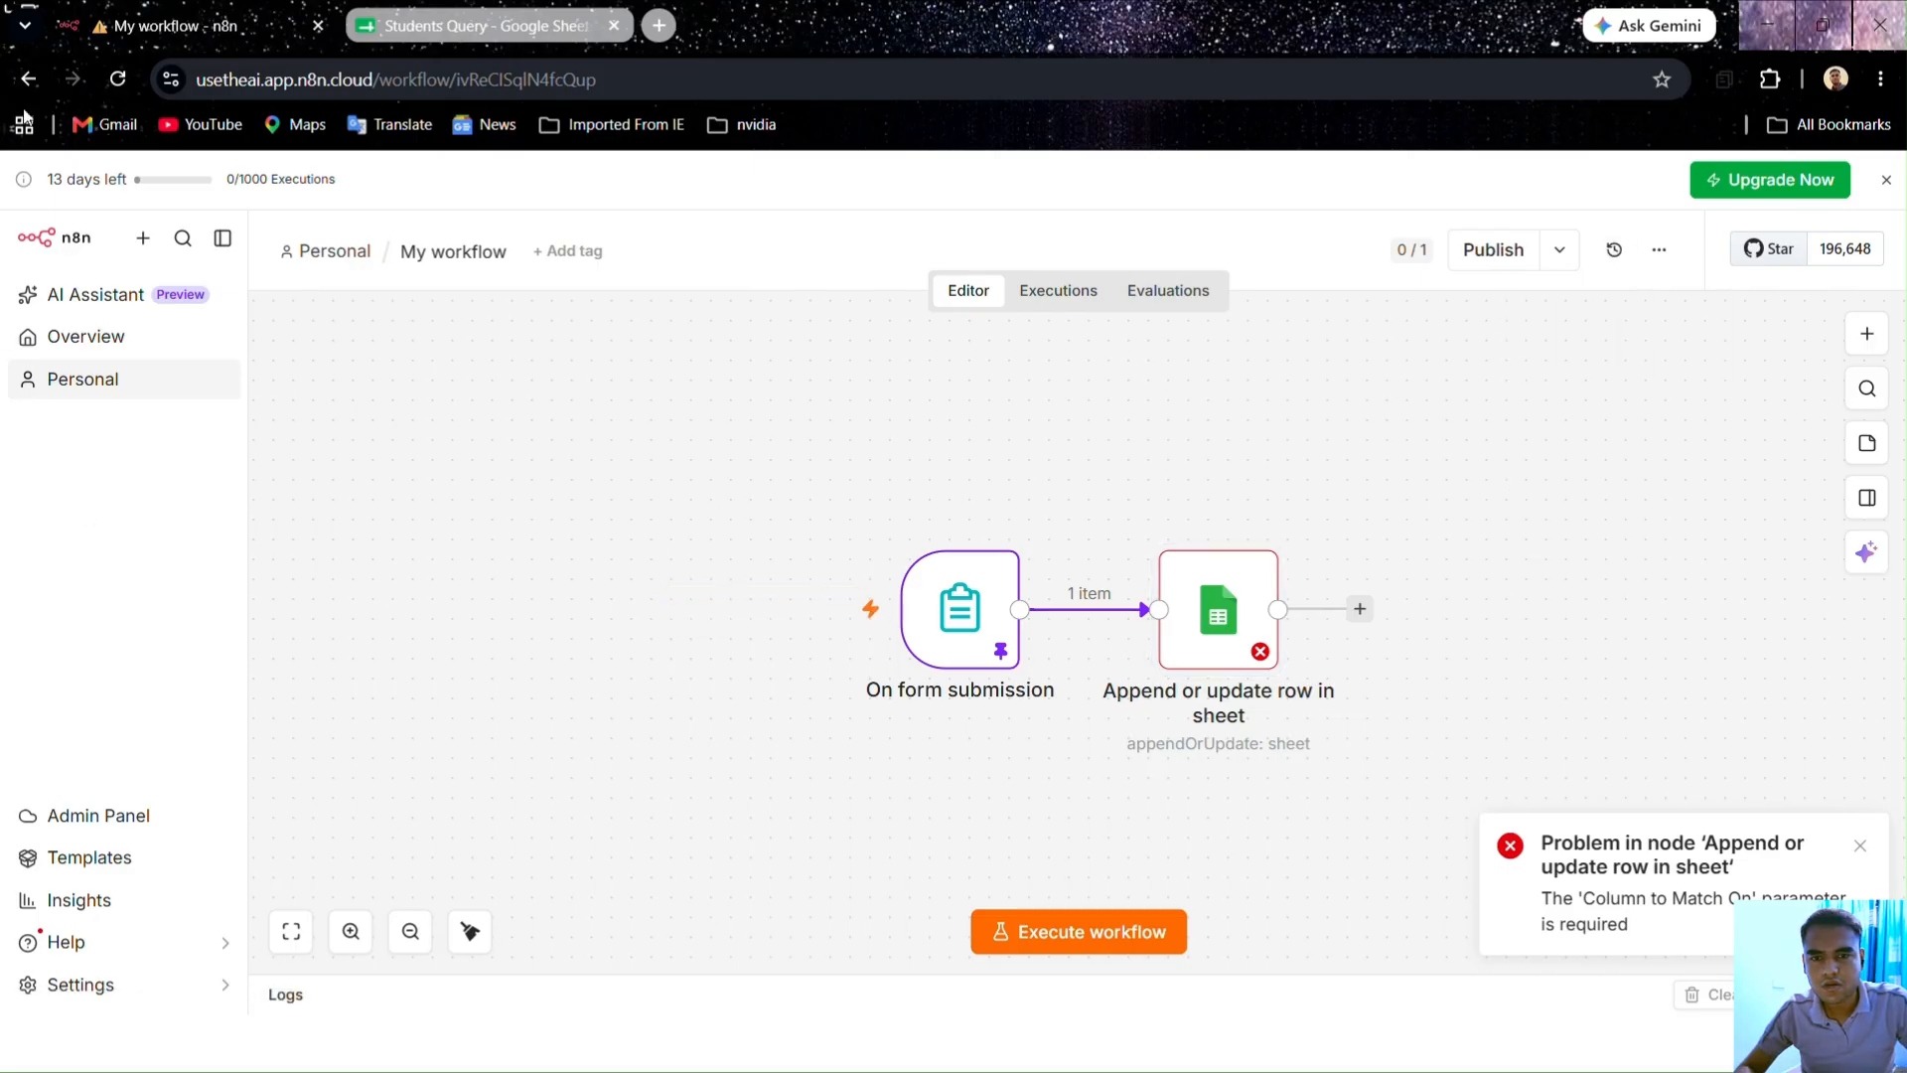
Step: Reload the workflow page and briefly look over the Sheets step settings
{"action": "left_click", "coordinate": [120, 79]}
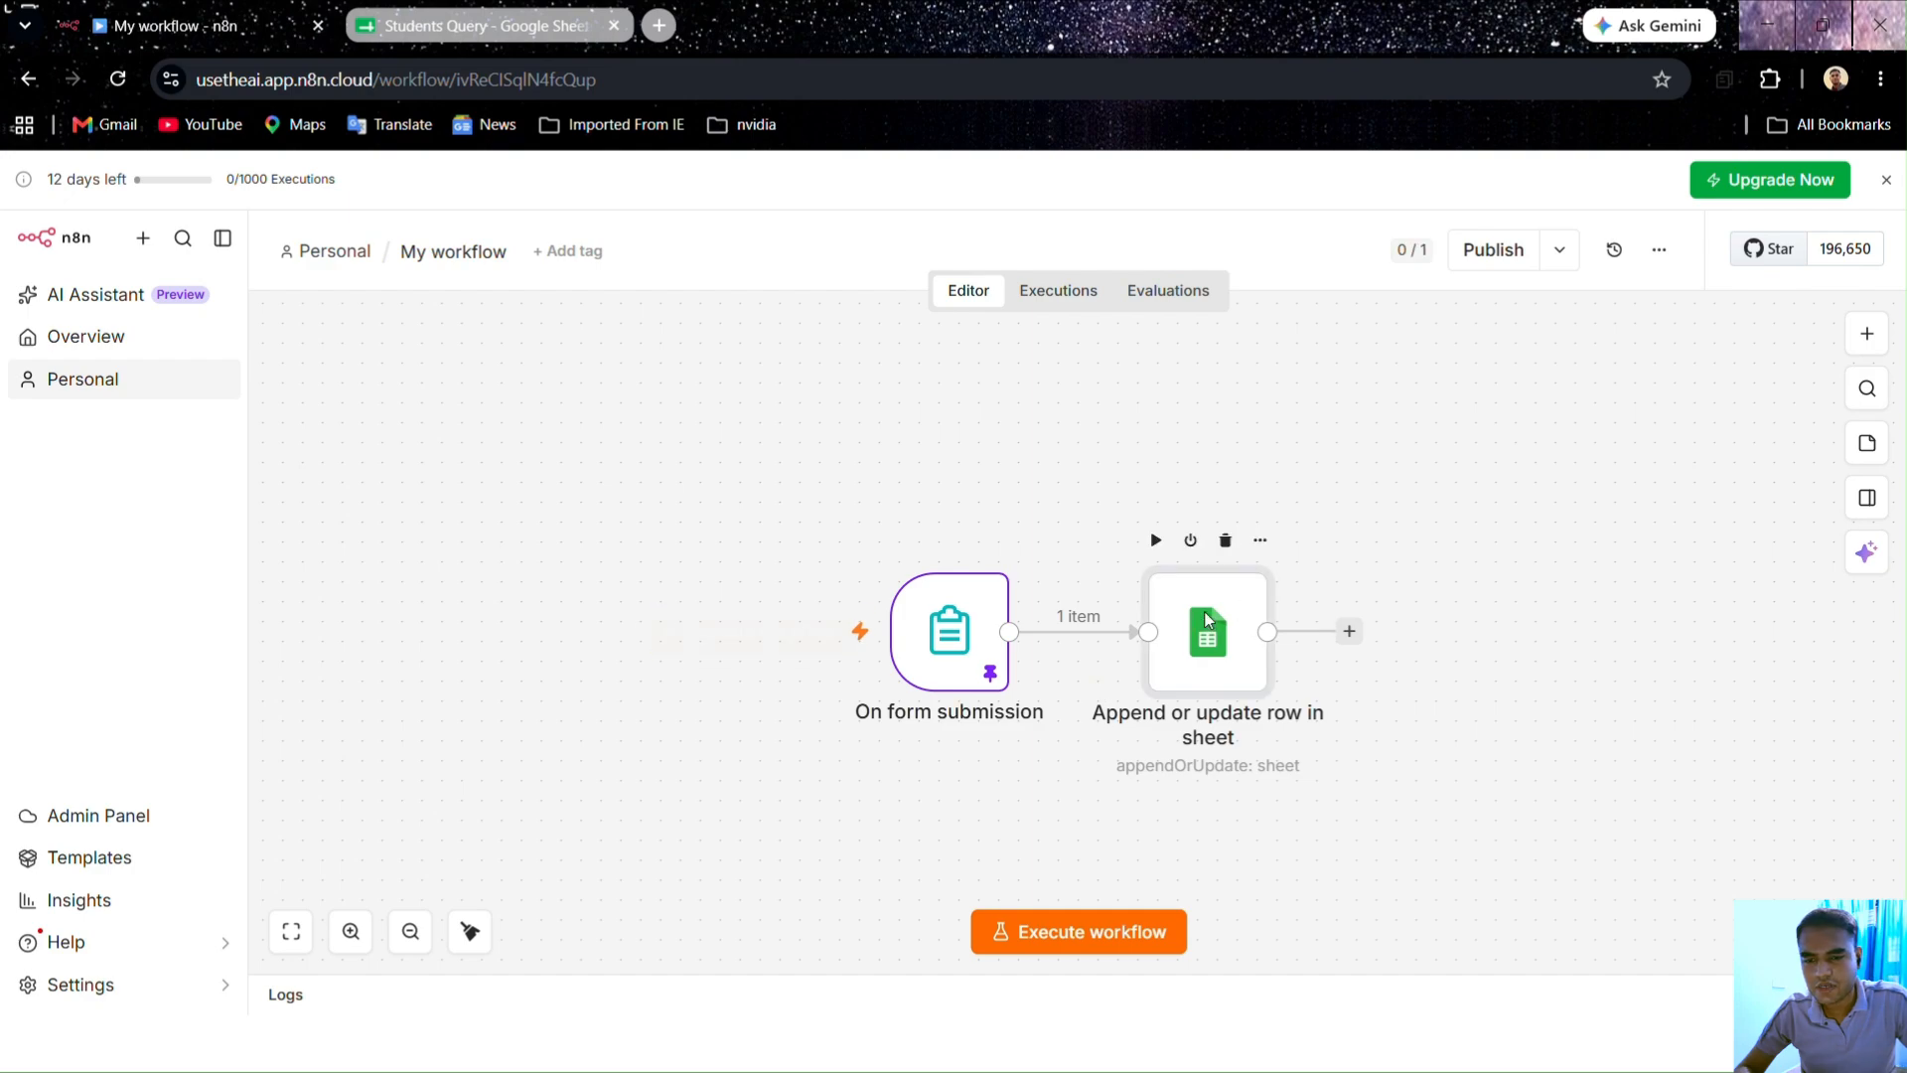
{"action": "double_click", "coordinate": [1207, 618]}
{"action": "scroll", "coordinate": [1057, 702], "scroll_direction": "down", "scroll_amount": 5}
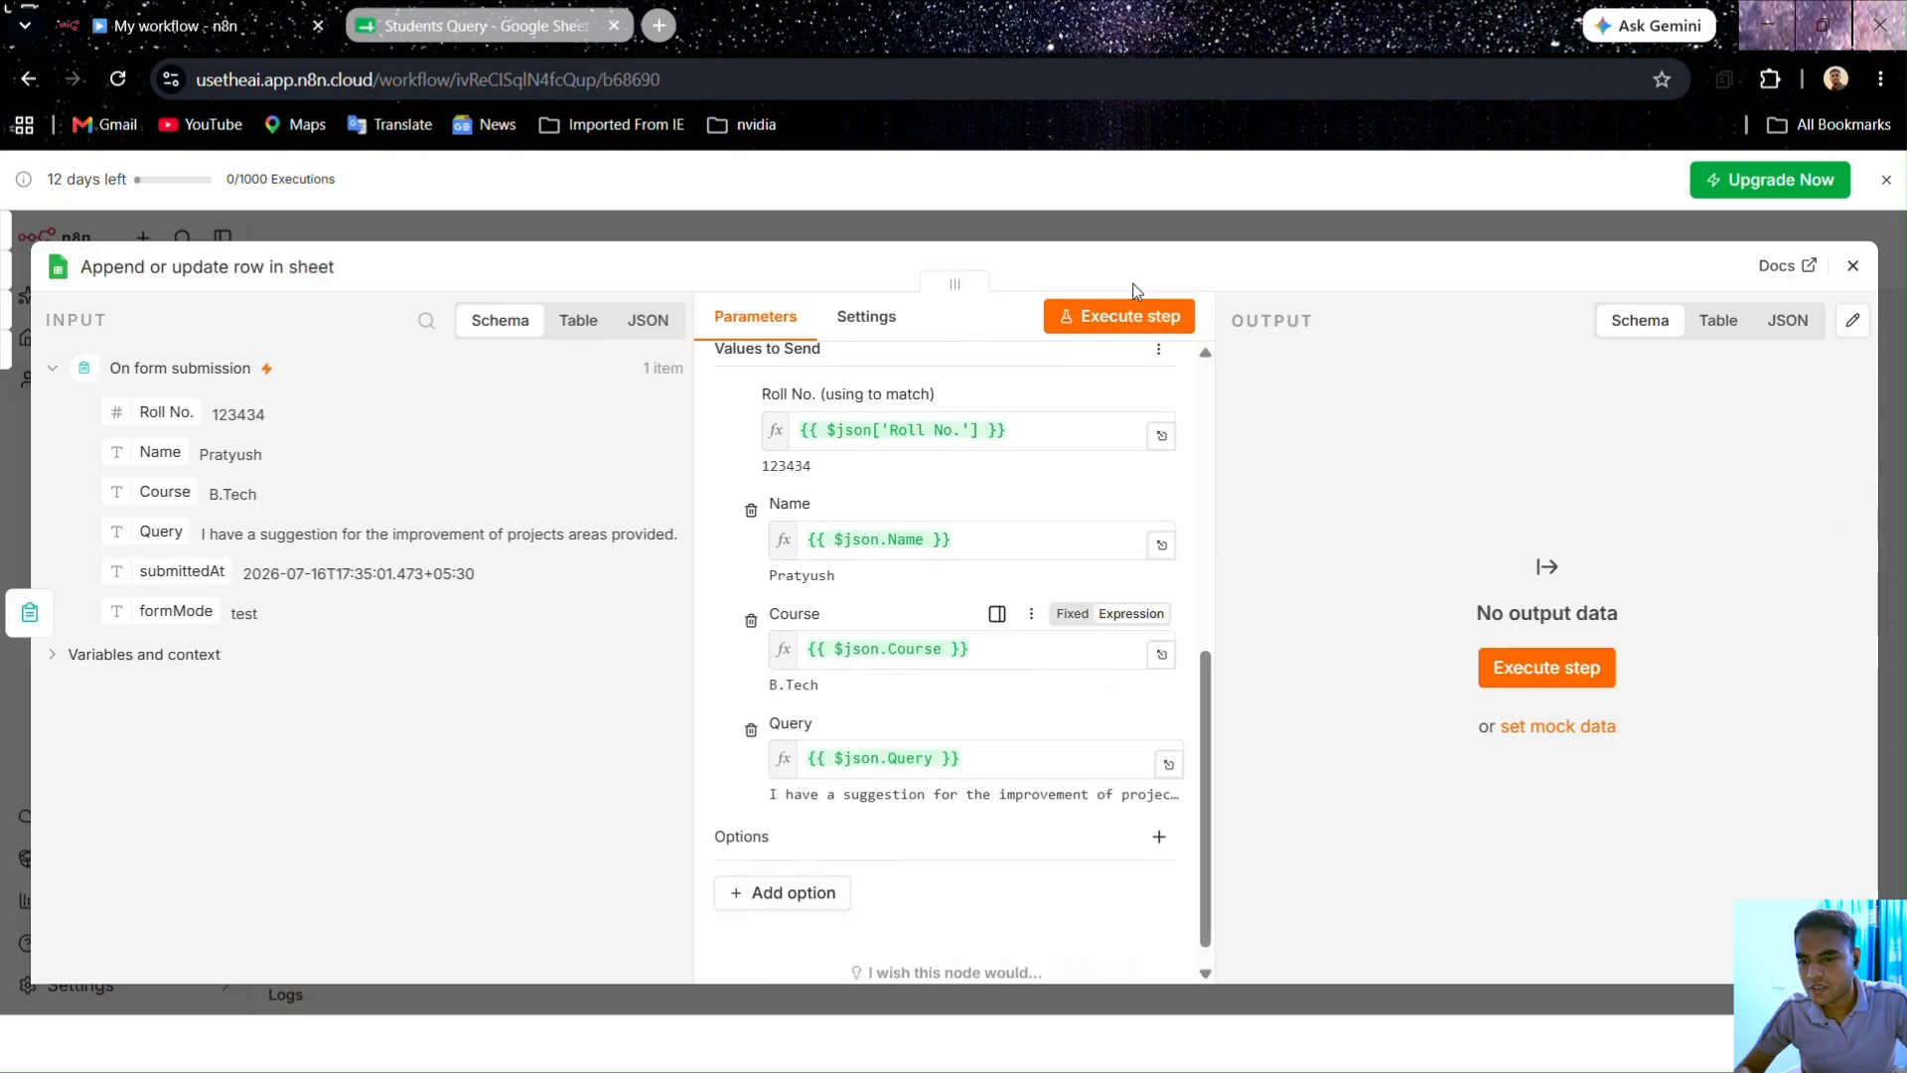
{"action": "key", "text": "Escape"}
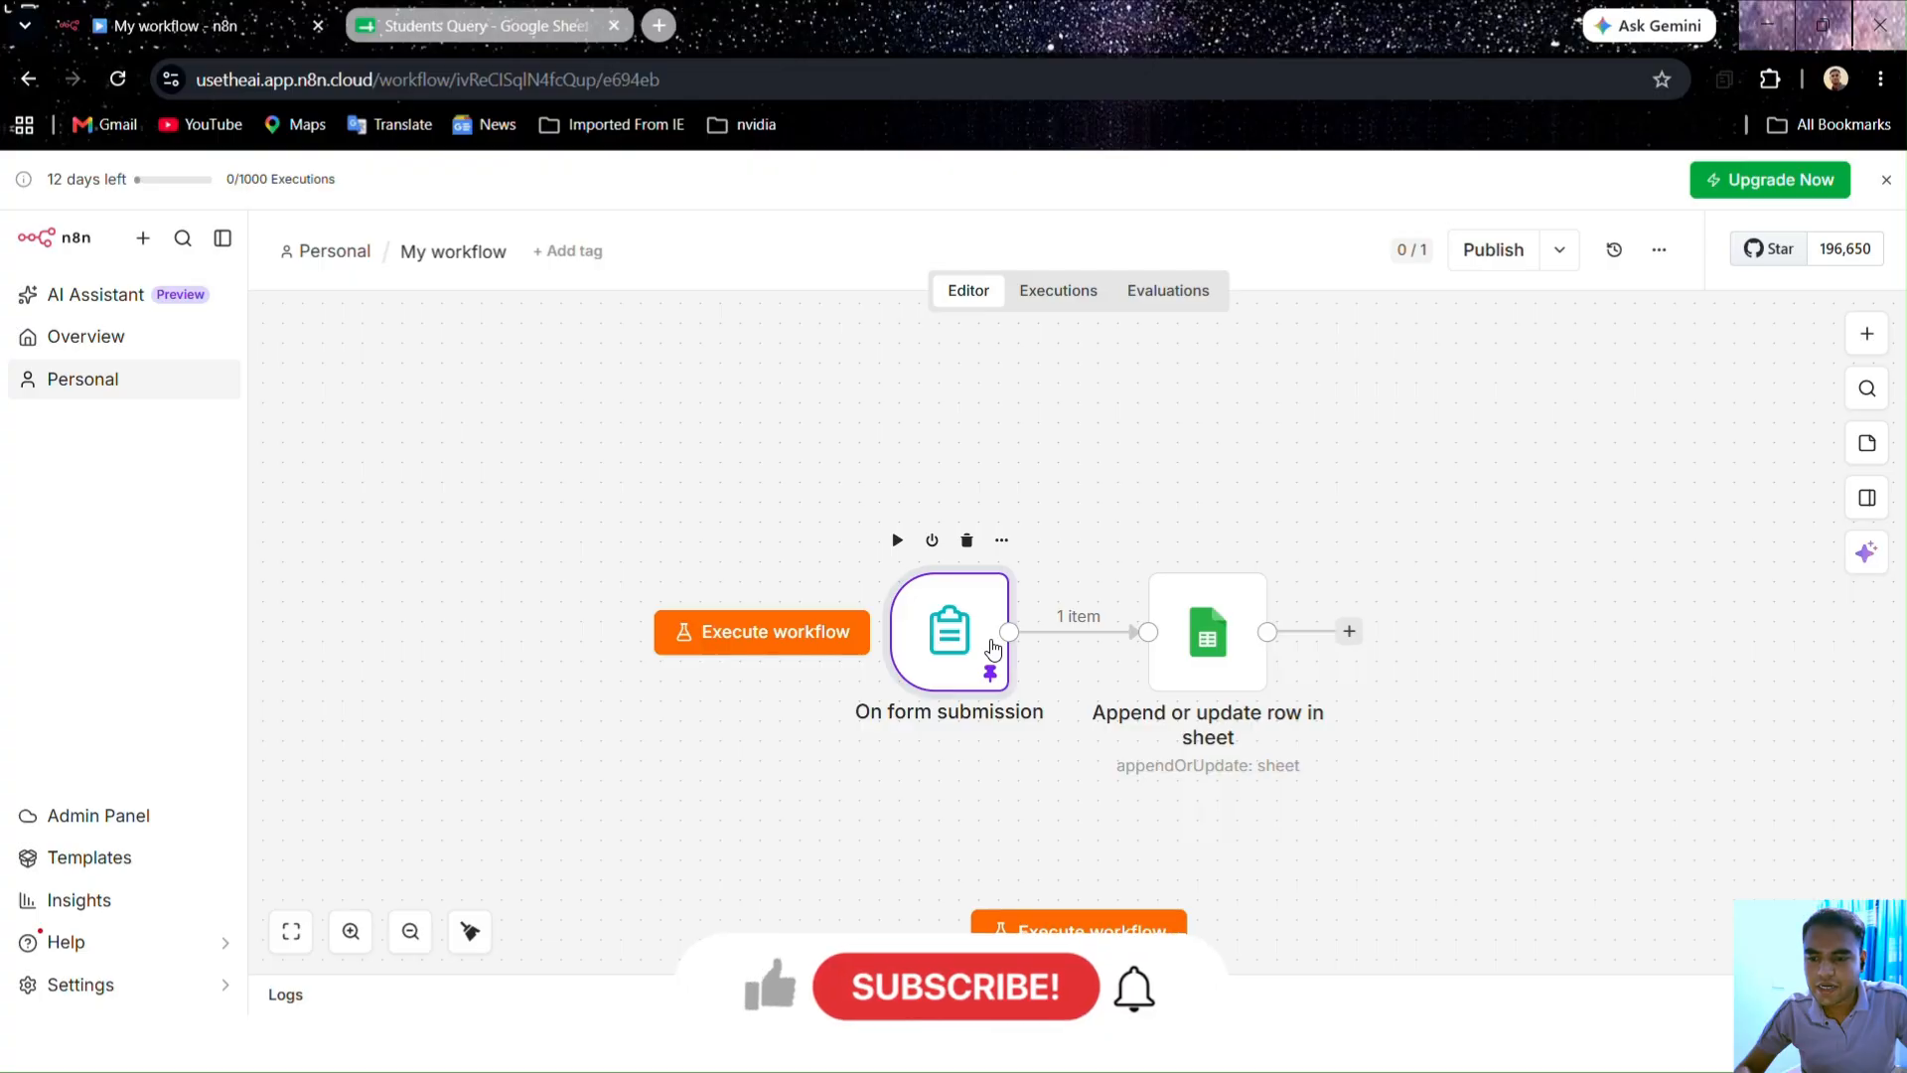
Step: Review the On form submission trigger's Student Query Form title and pinned test submission
{"action": "double_click", "coordinate": [993, 651]}
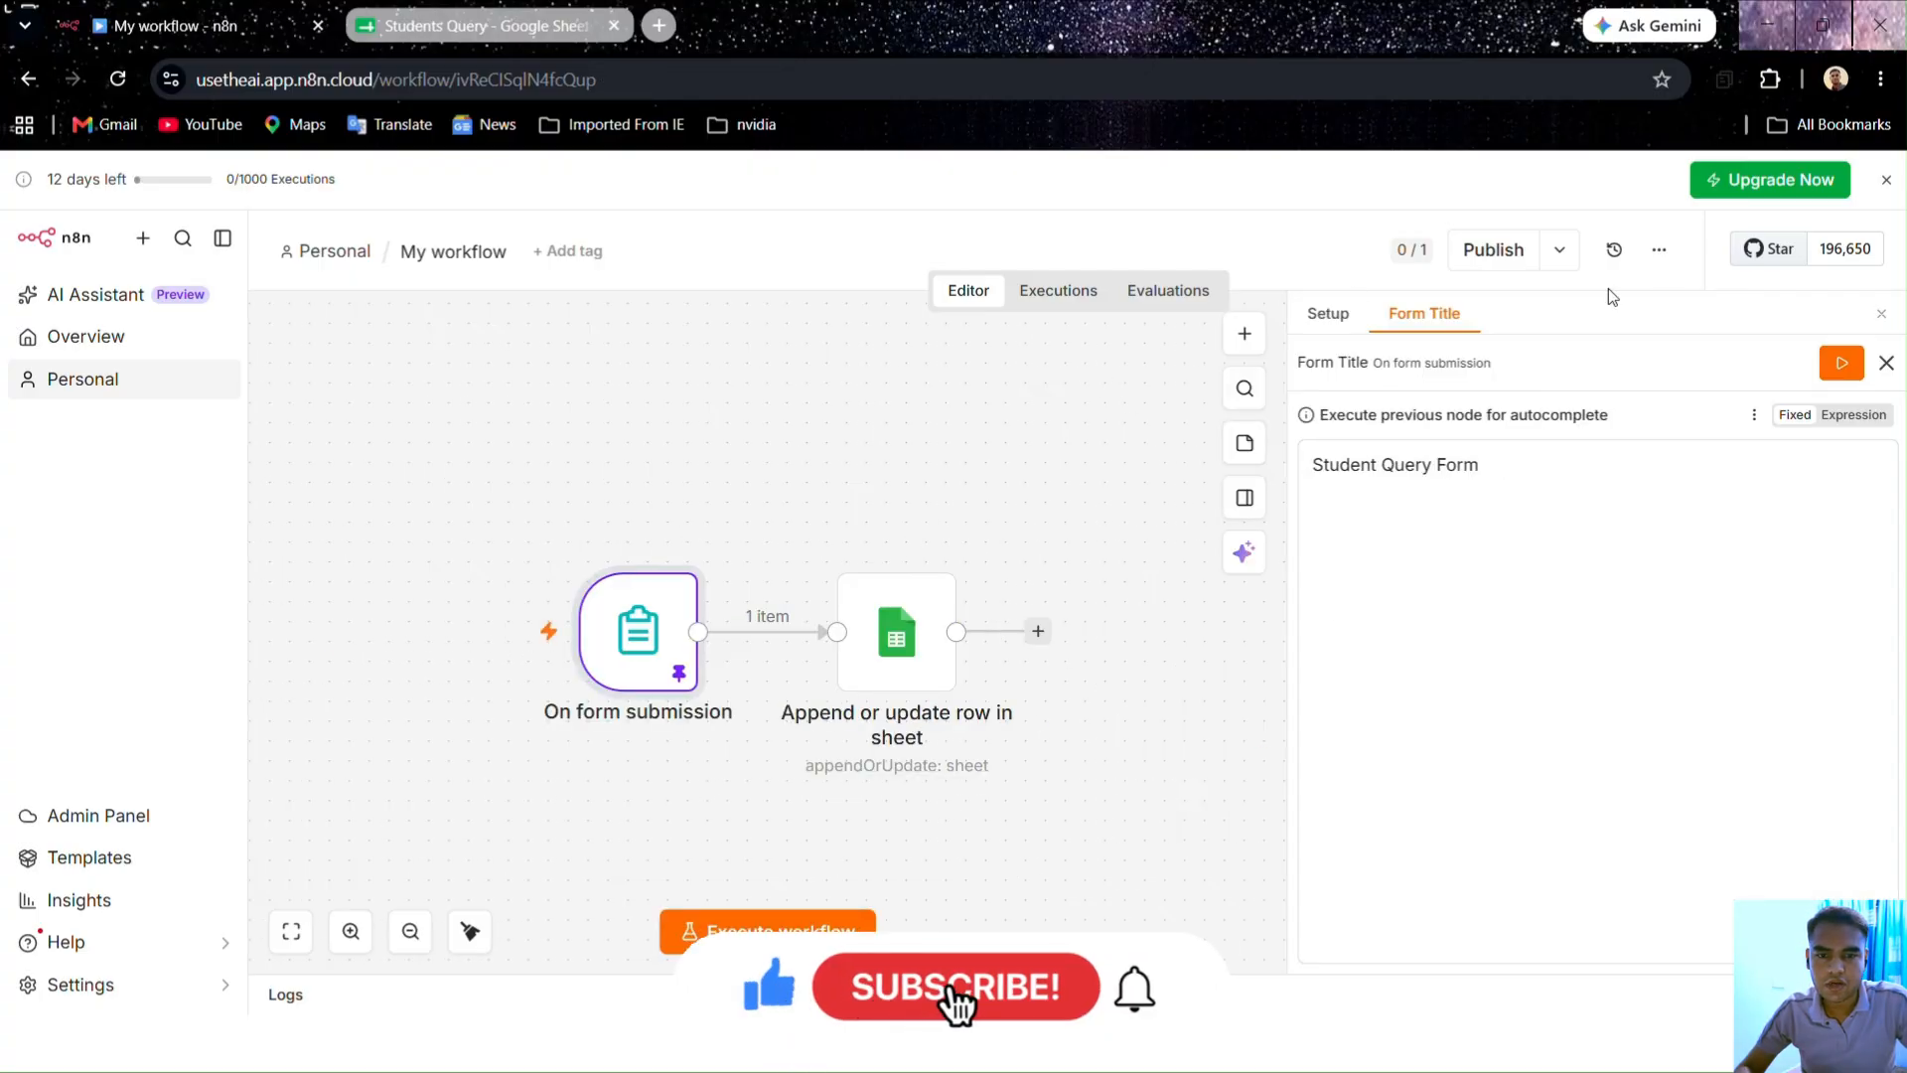
{"action": "left_click", "coordinate": [1886, 362]}
{"action": "left_click", "coordinate": [1881, 316]}
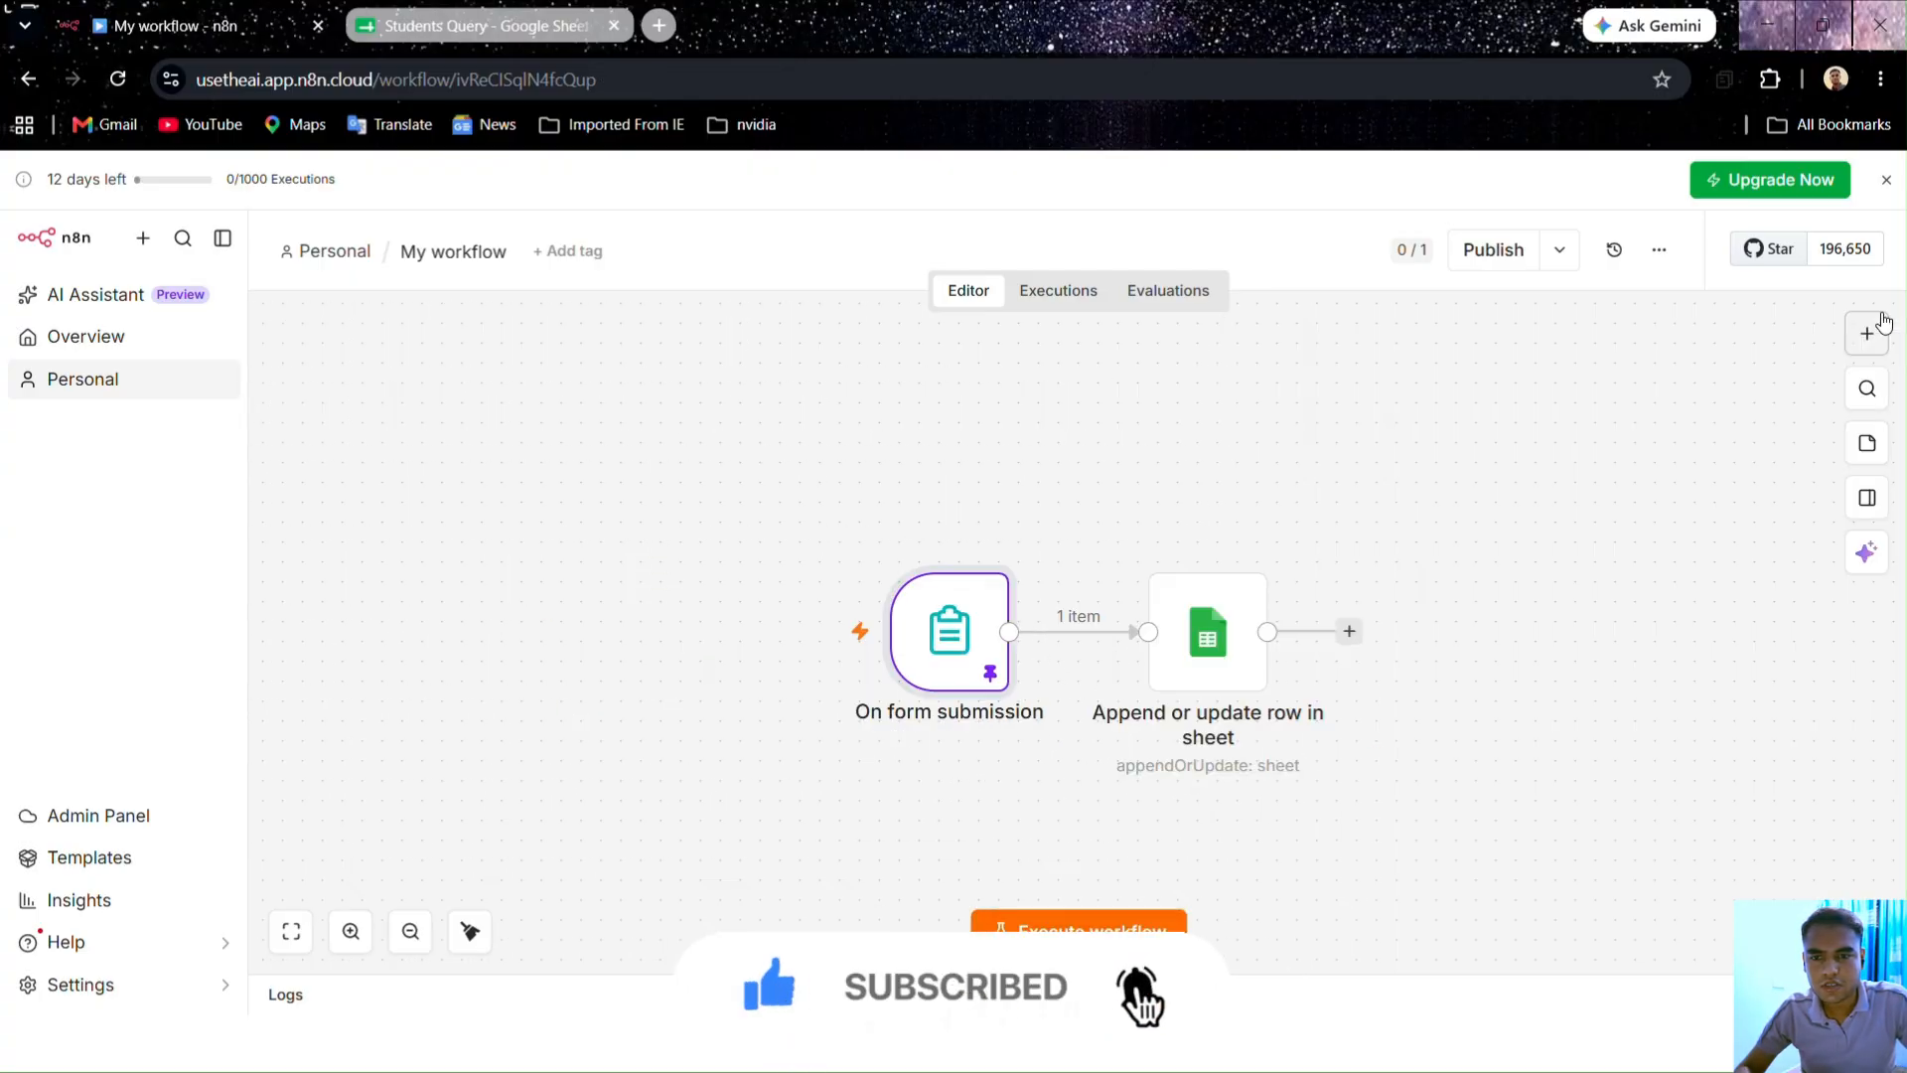
{"action": "double_click", "coordinate": [968, 656]}
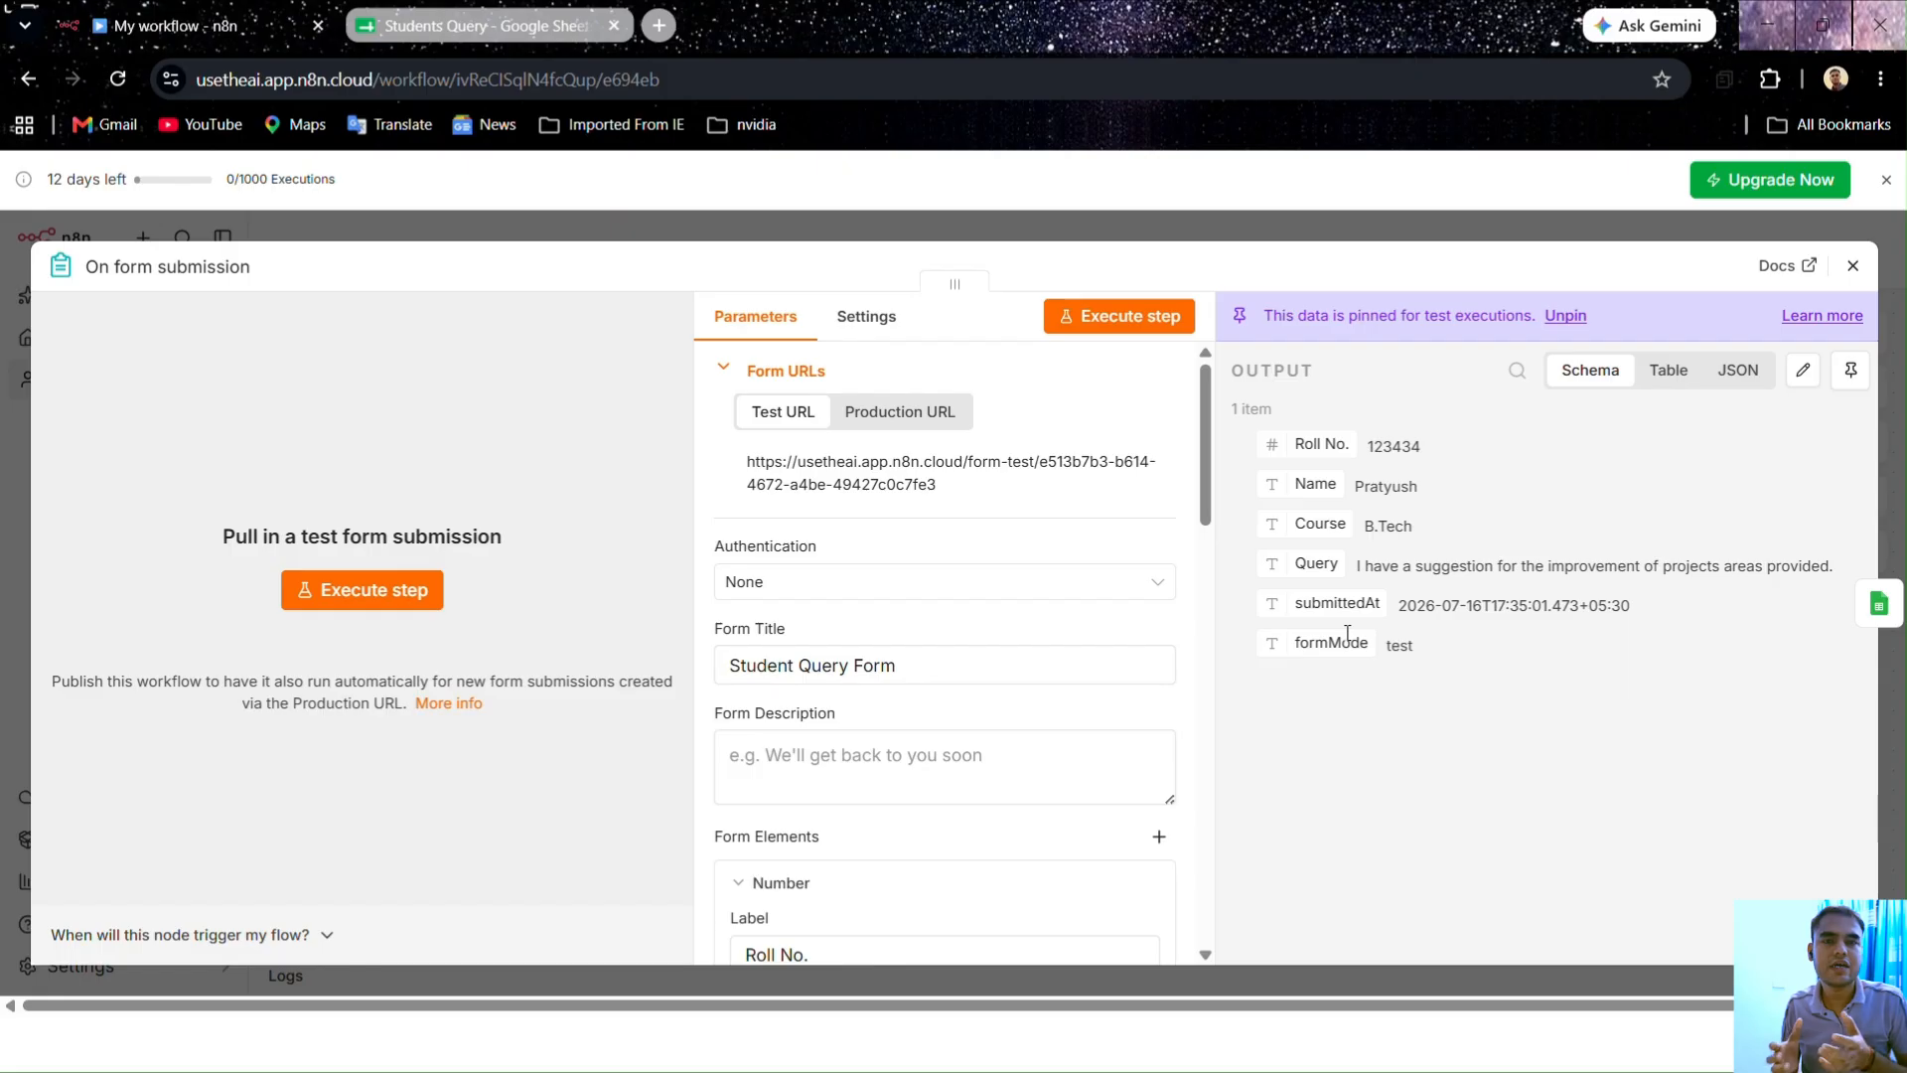
Step: Return to the canvas and open the Append or update row in sheet step
{"action": "left_click", "coordinate": [1249, 213]}
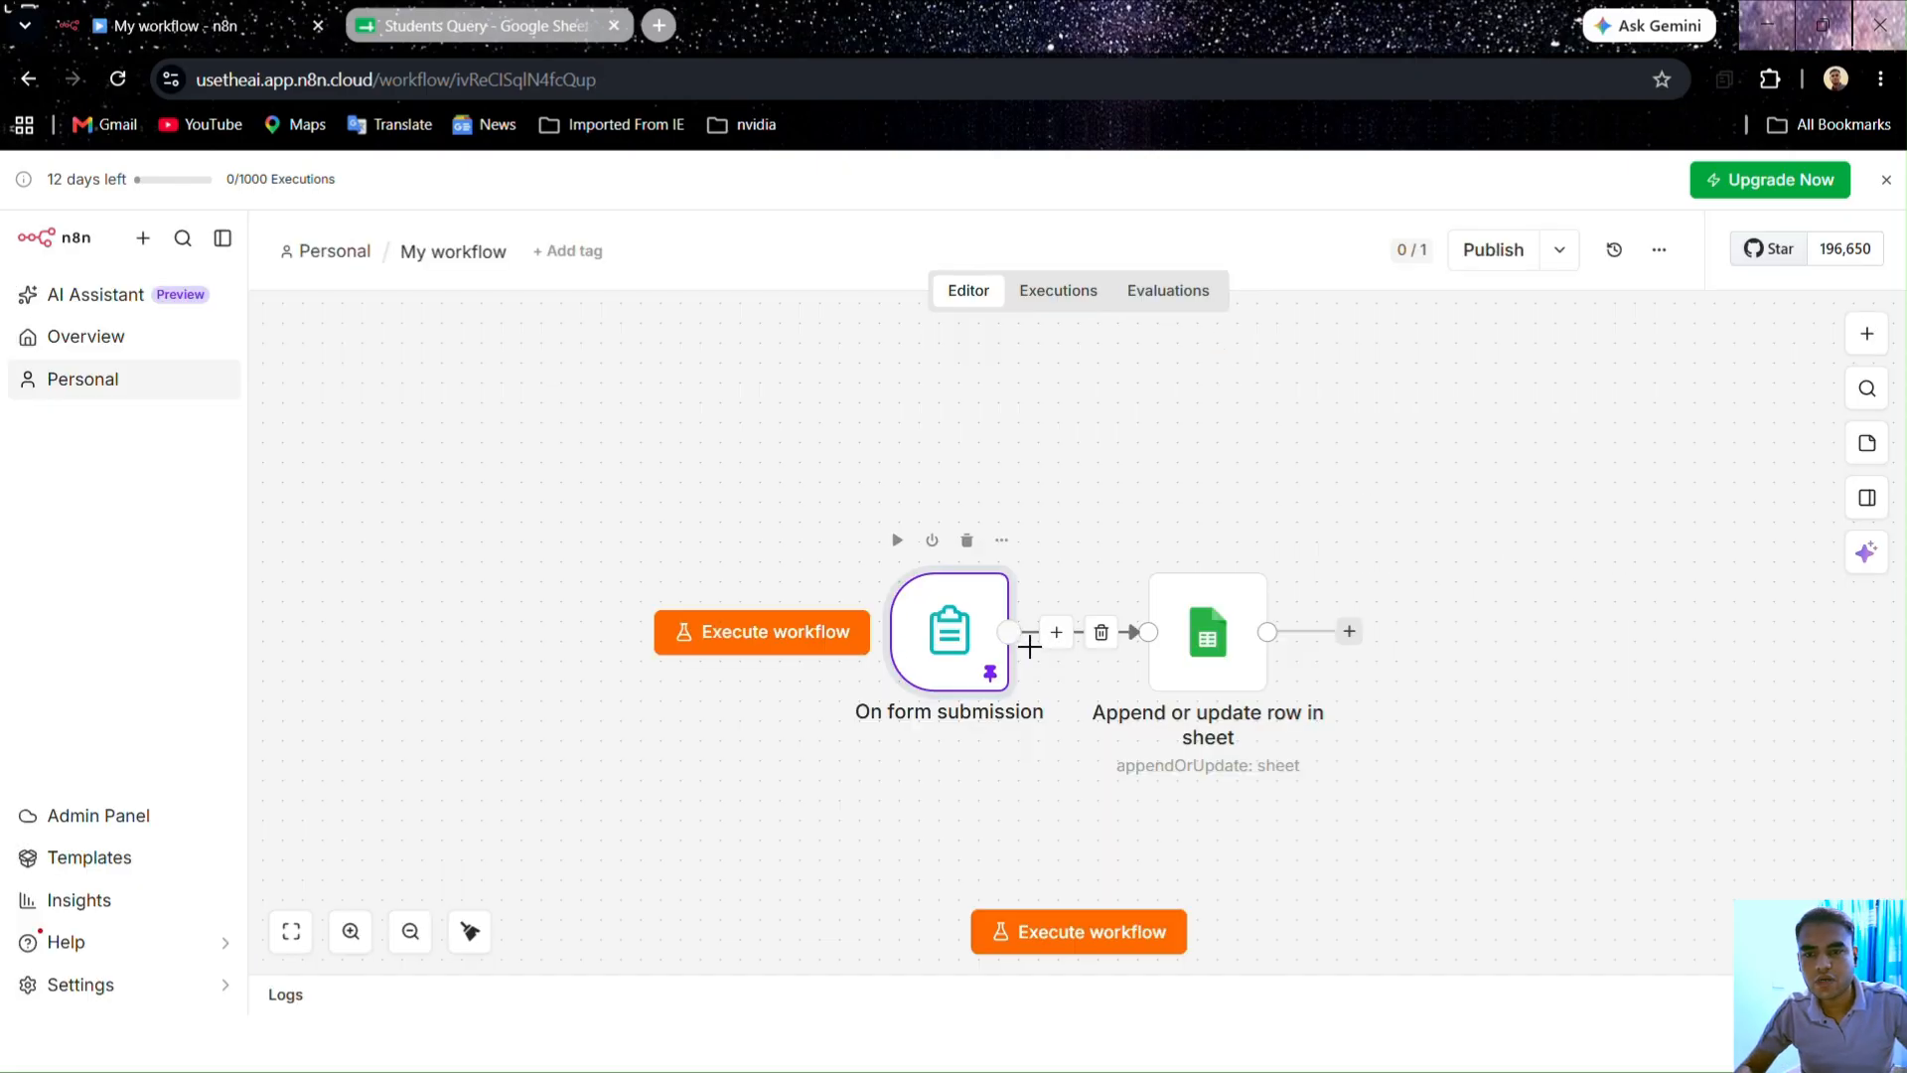
{"action": "double_click", "coordinate": [1206, 636]}
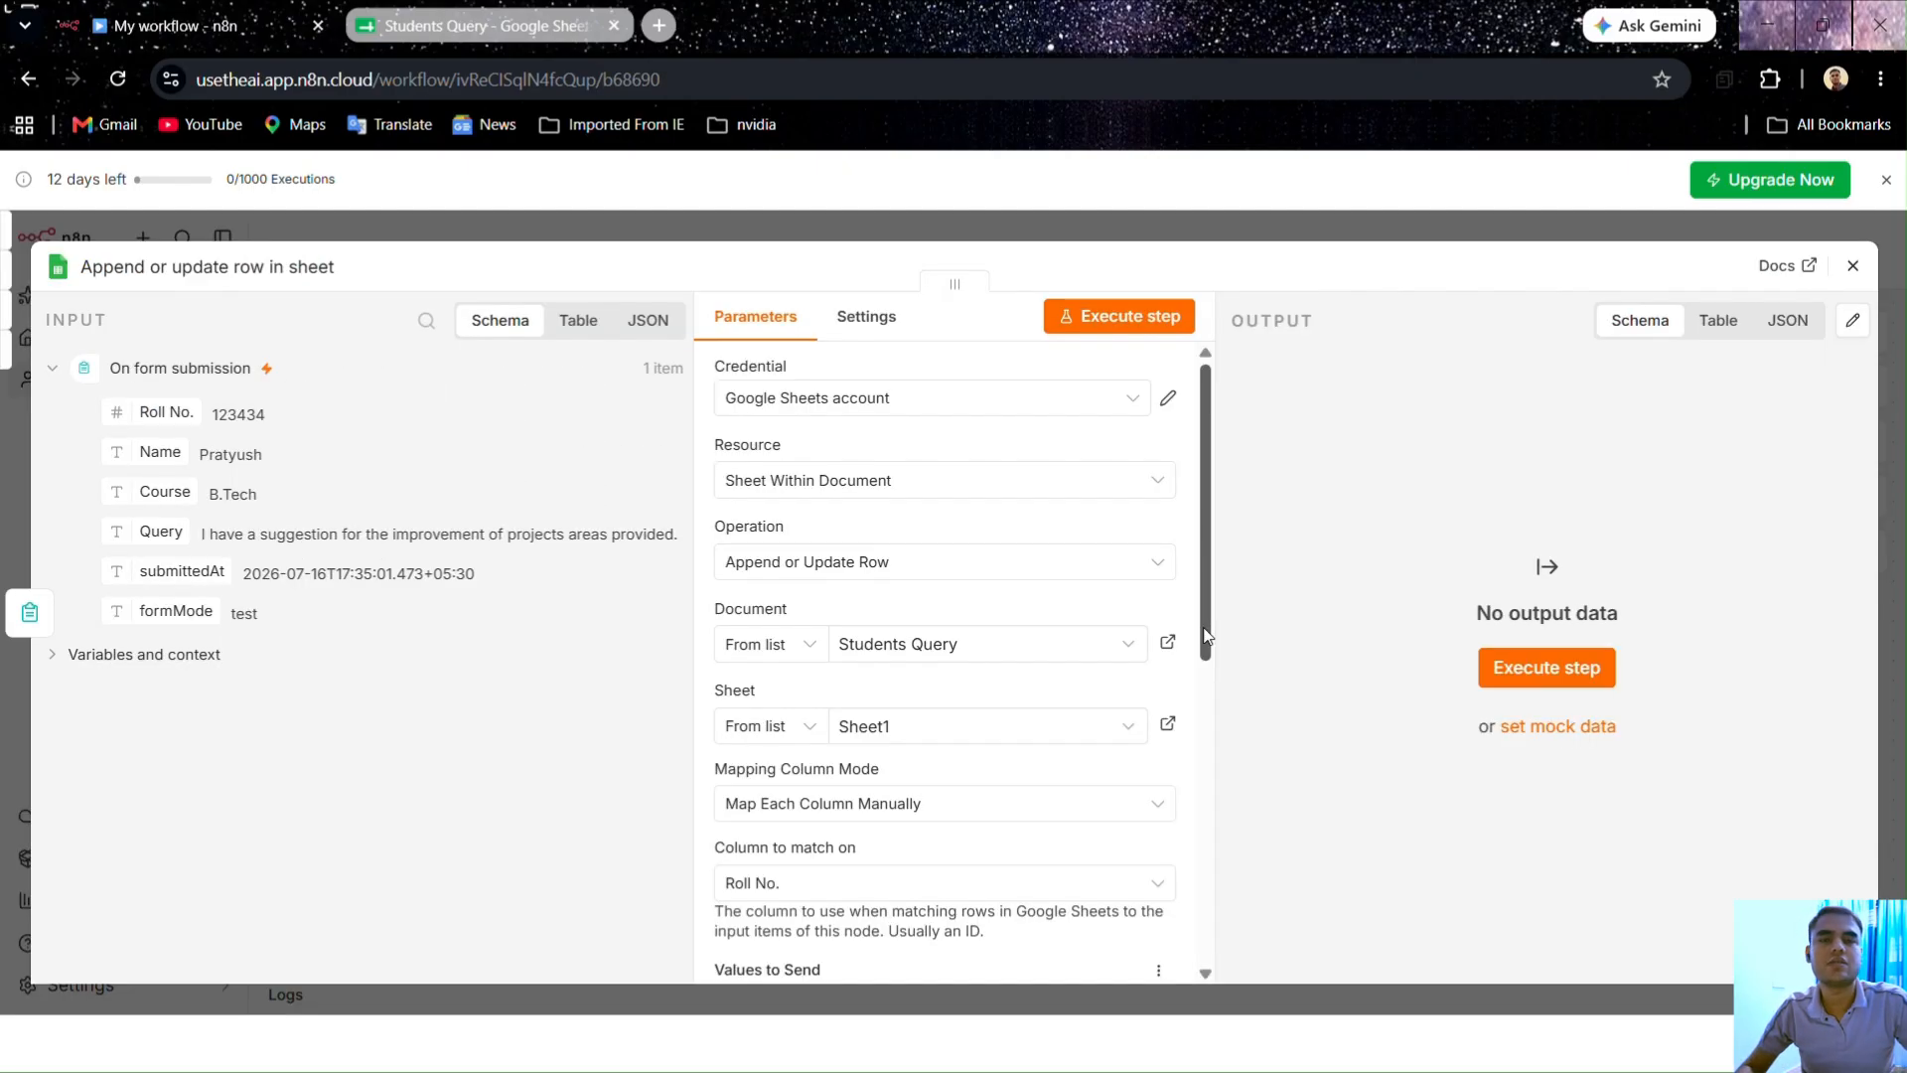
{"action": "scroll", "coordinate": [954, 736], "scroll_direction": "down", "scroll_amount": 6}
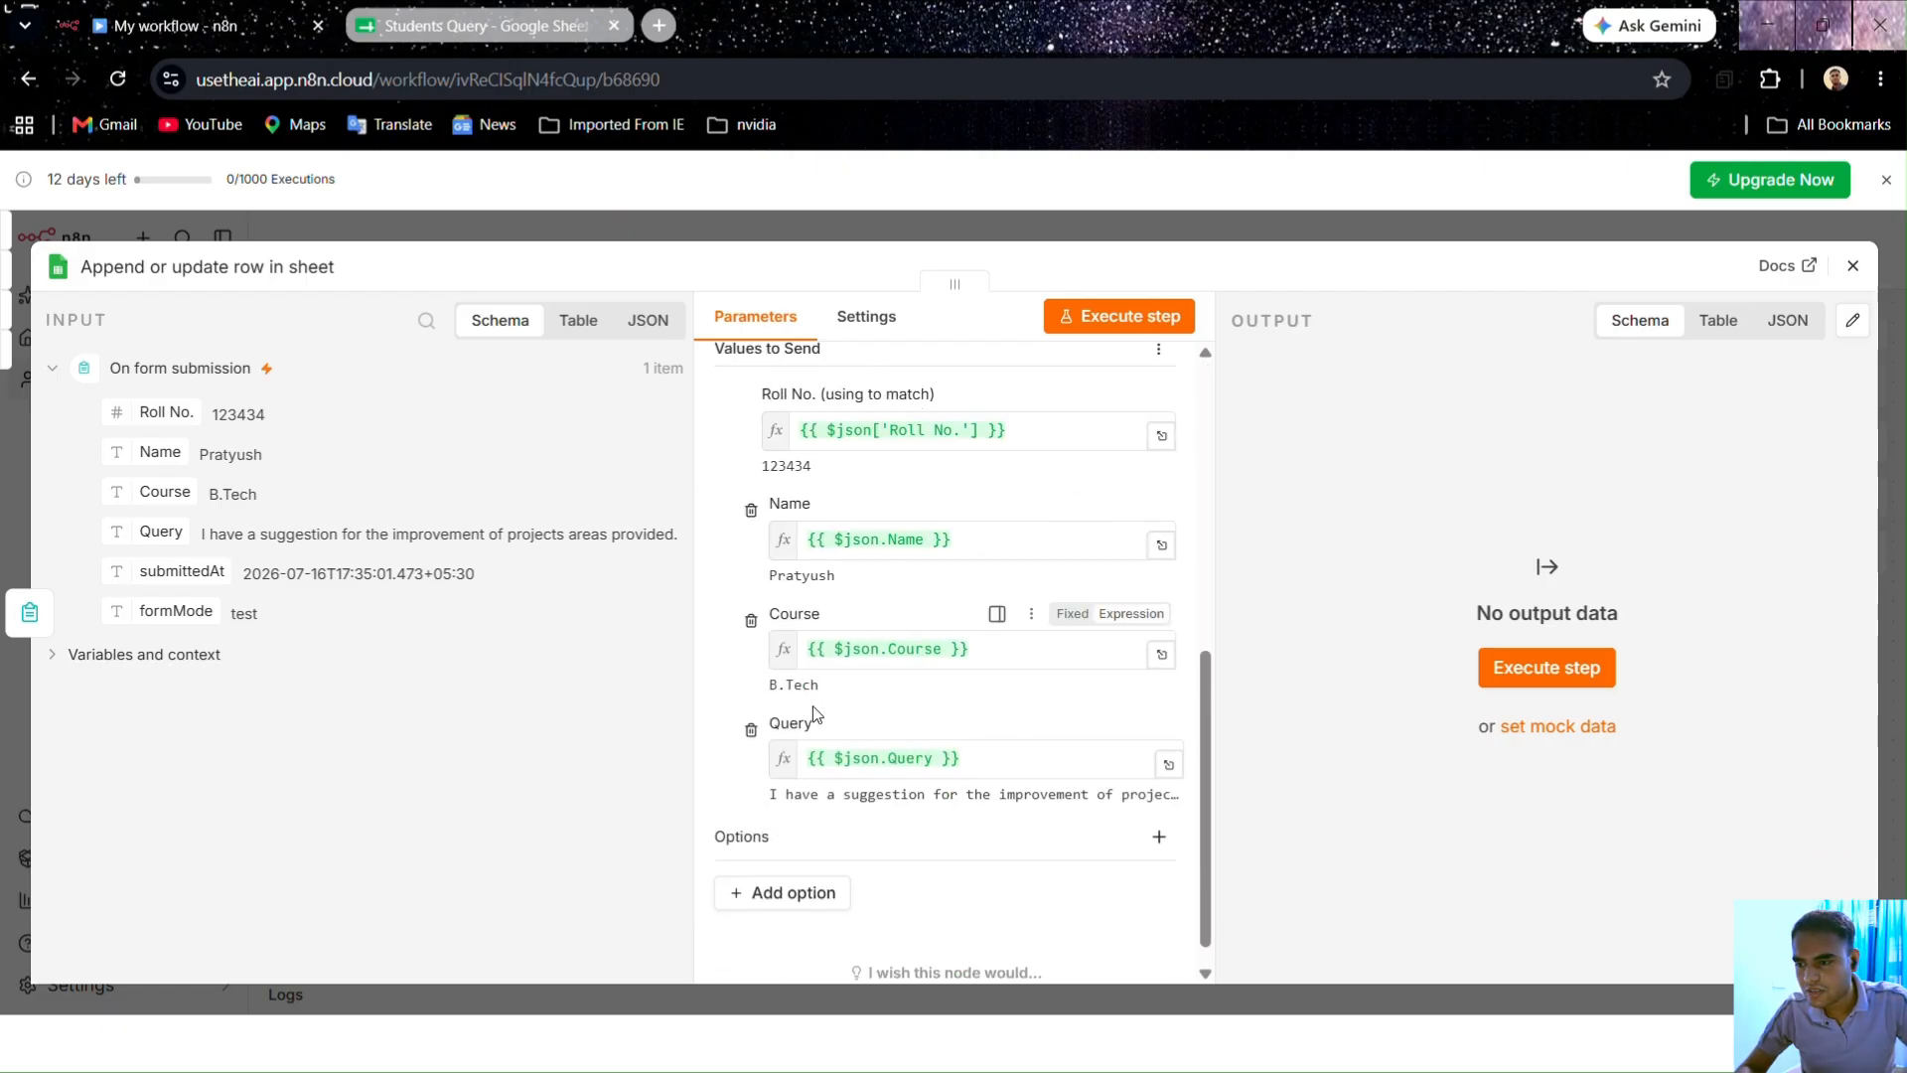
{"action": "scroll", "coordinate": [837, 554], "scroll_direction": "up", "scroll_amount": 3}
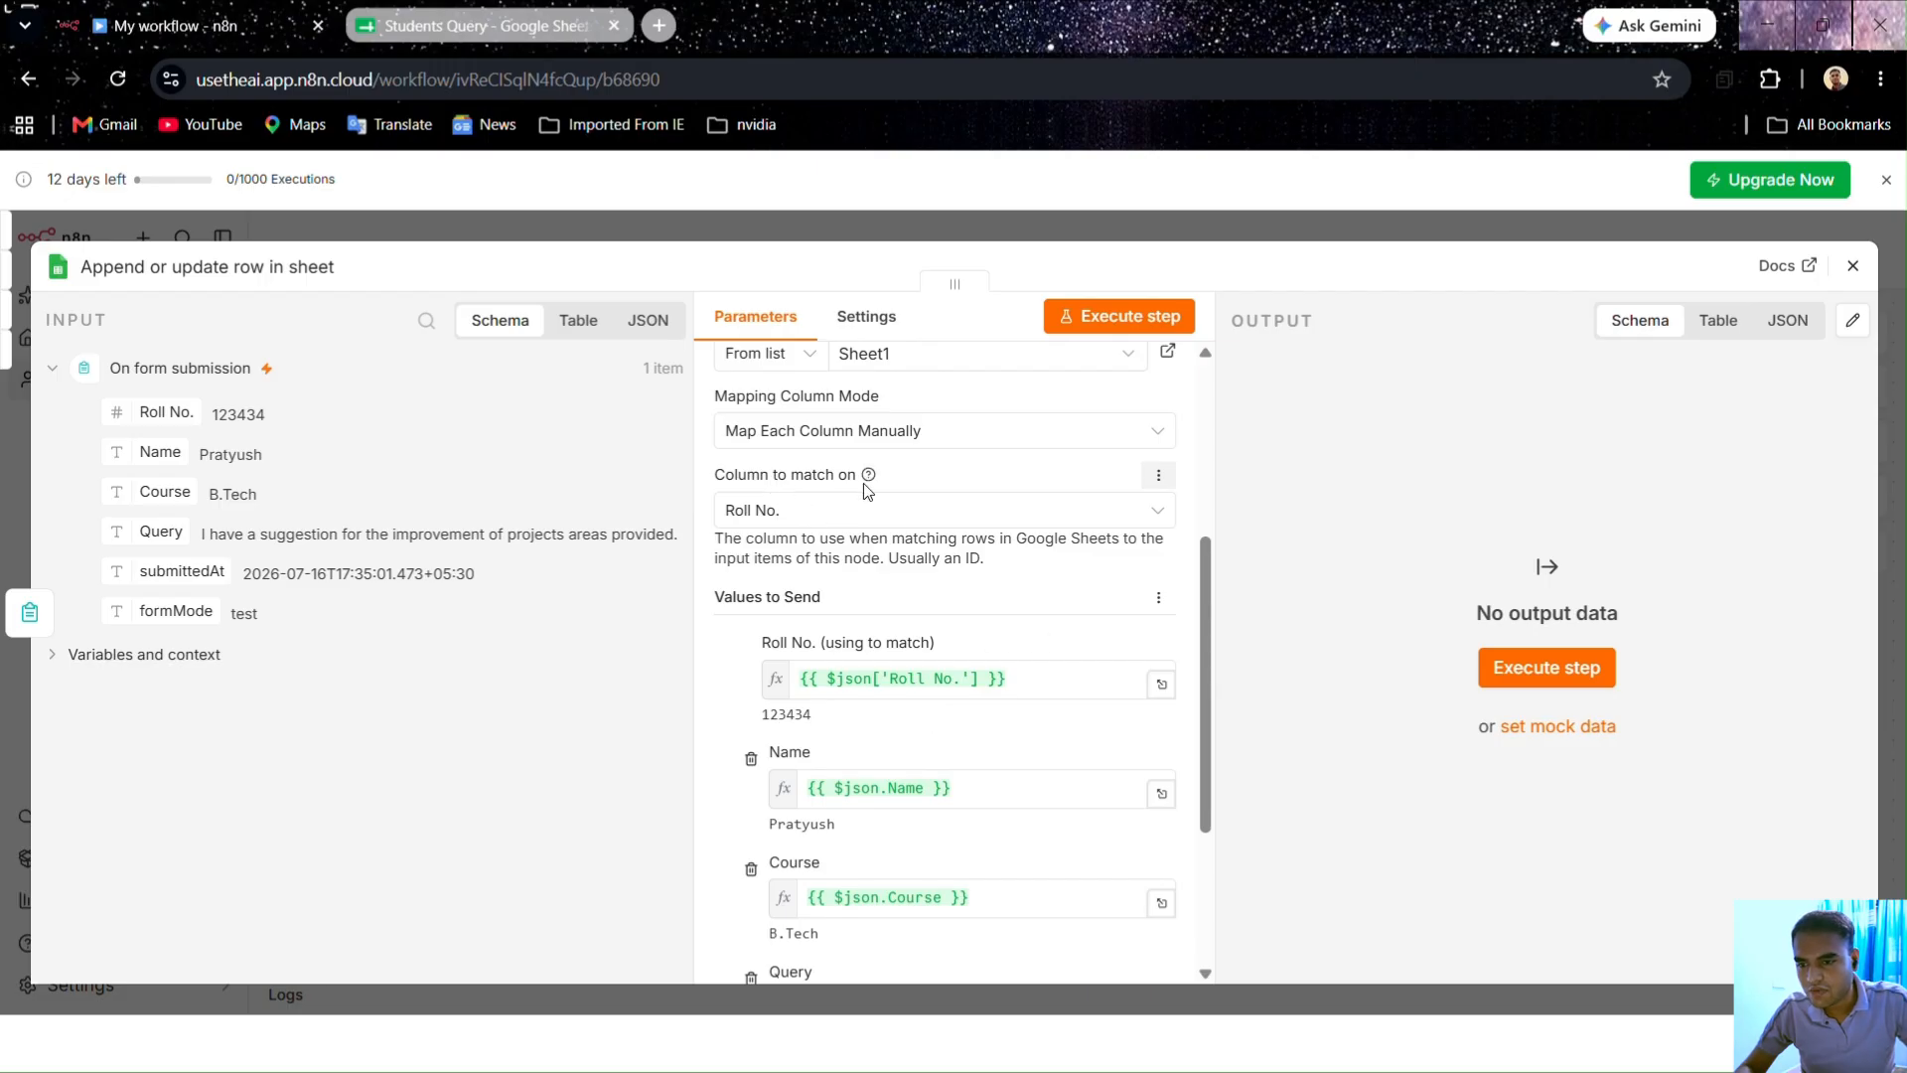
Step: Test-run the sheet step and expand its 'Column to Match On' required error details
{"action": "left_click", "coordinate": [1137, 316]}
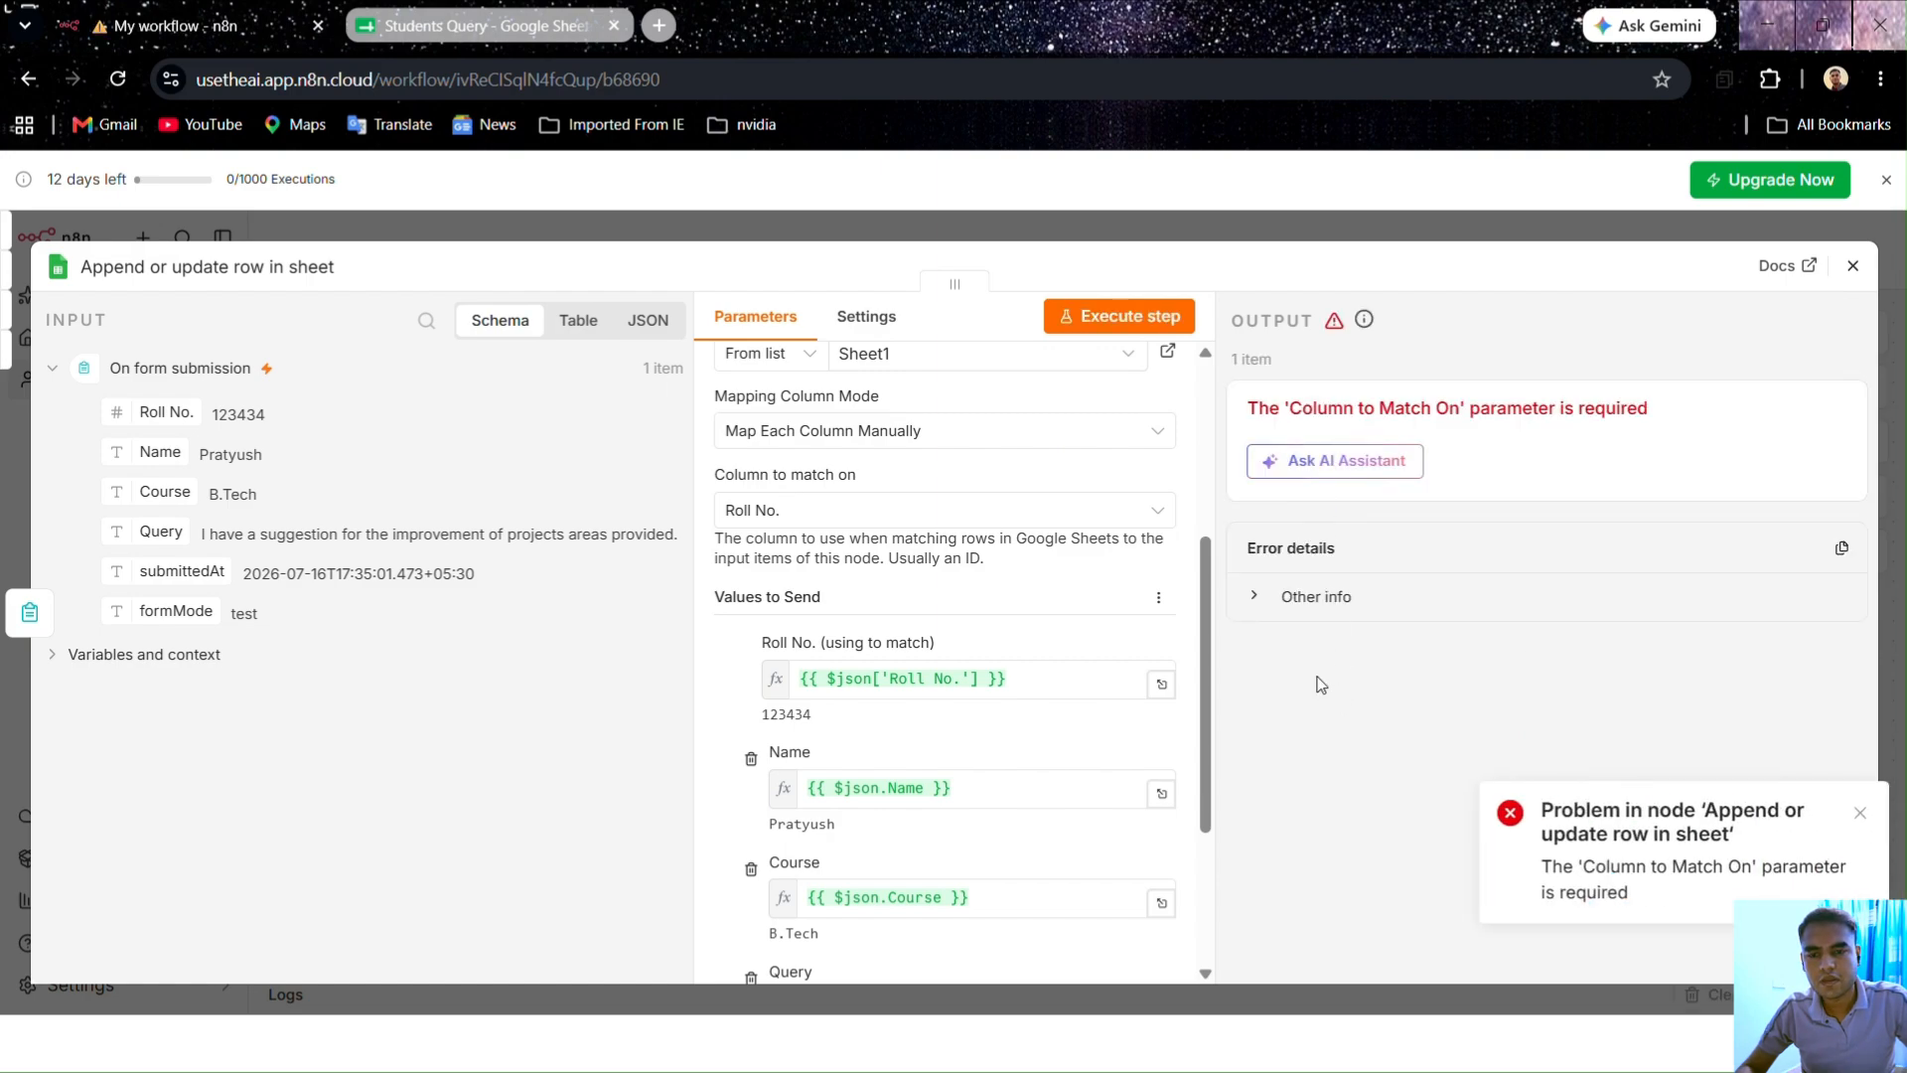
{"action": "left_click", "coordinate": [1257, 597]}
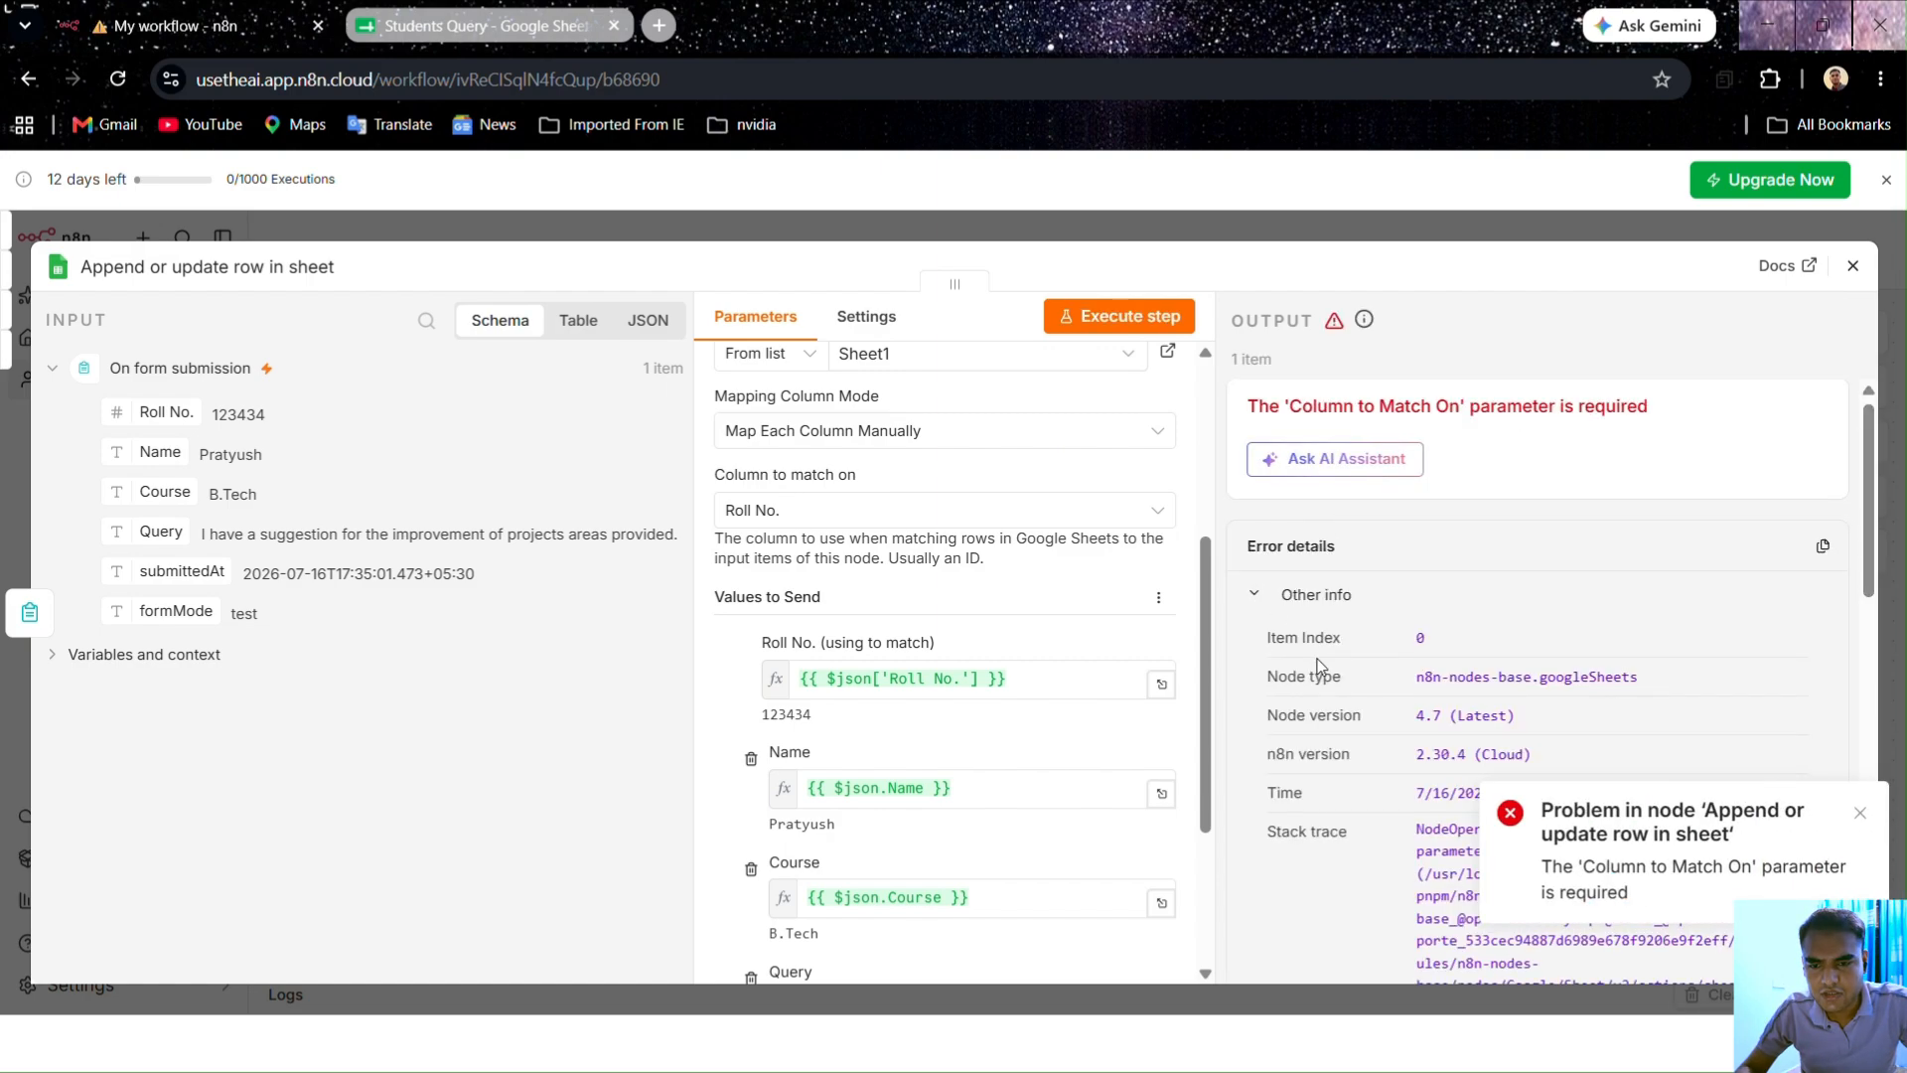
{"action": "scroll", "coordinate": [1320, 666], "scroll_direction": "down", "scroll_amount": 3}
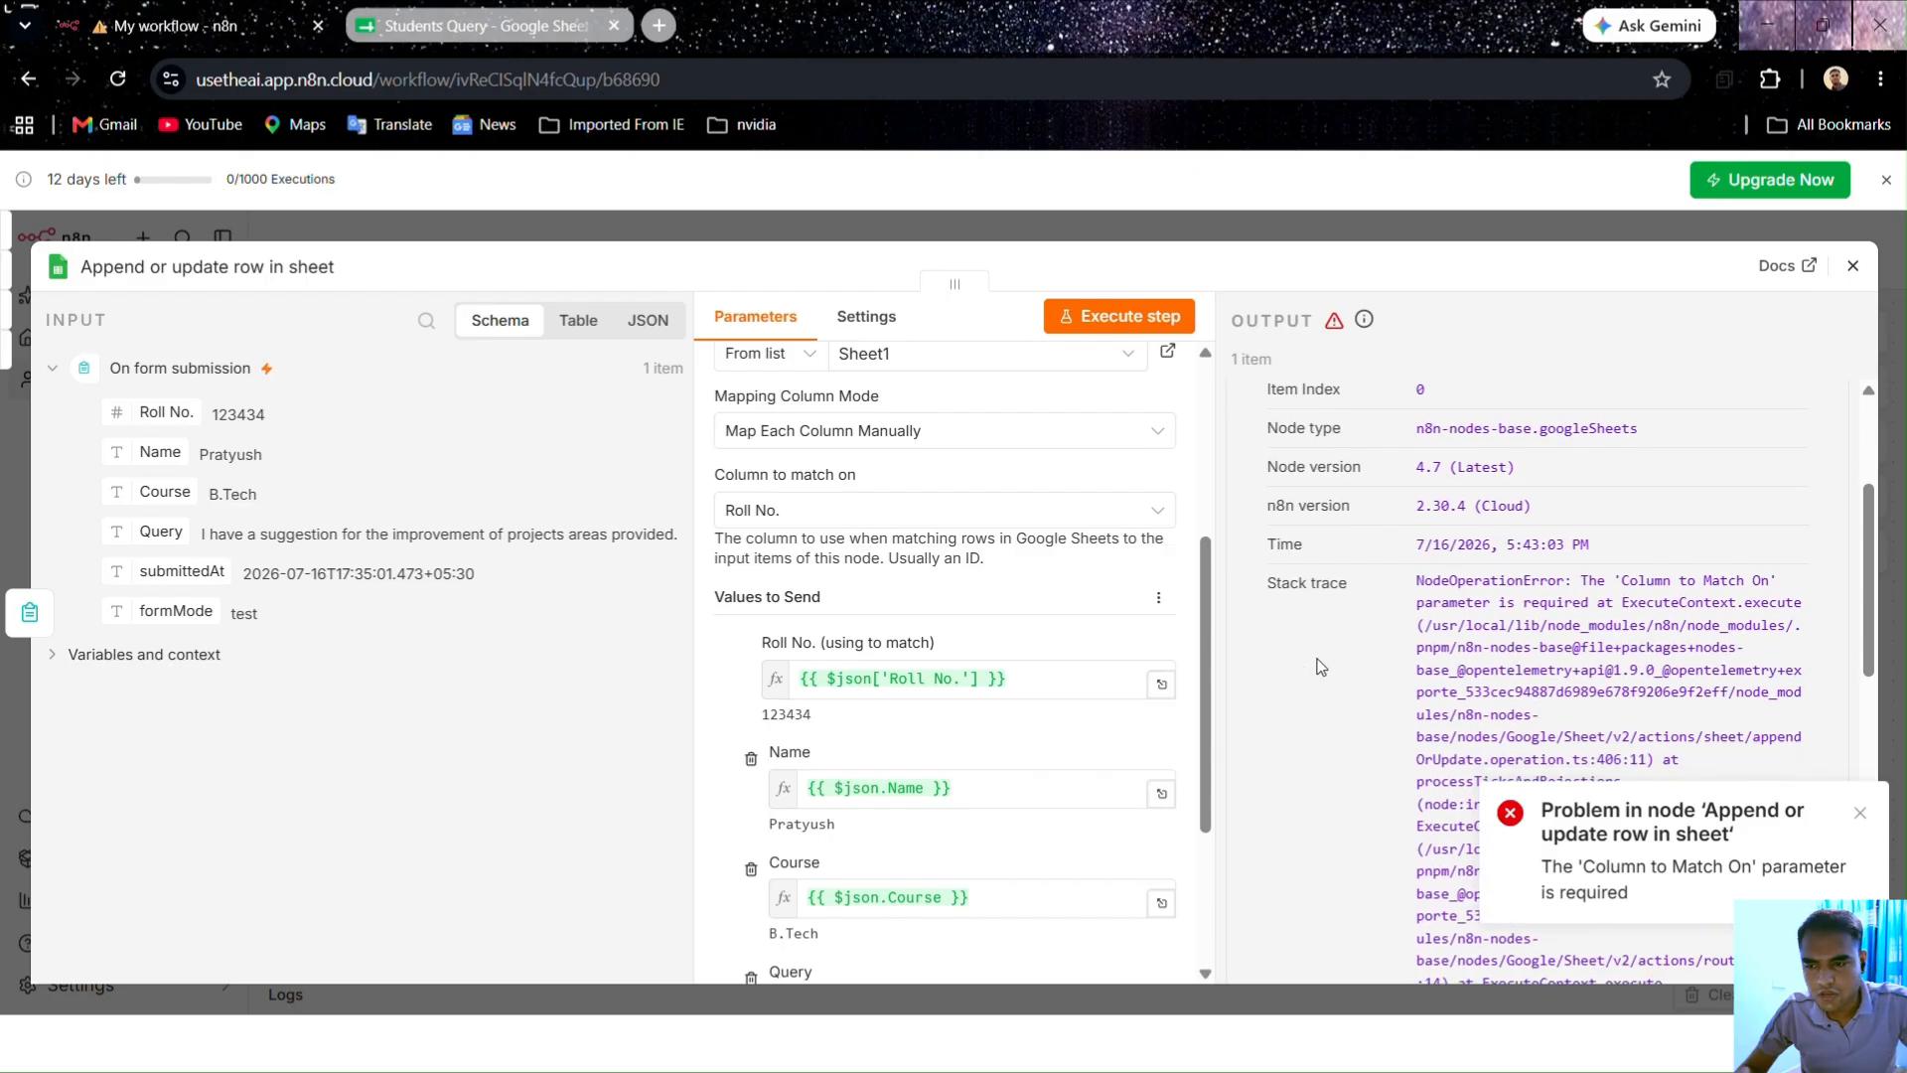
{"action": "scroll", "coordinate": [1320, 667], "scroll_direction": "down", "scroll_amount": 3}
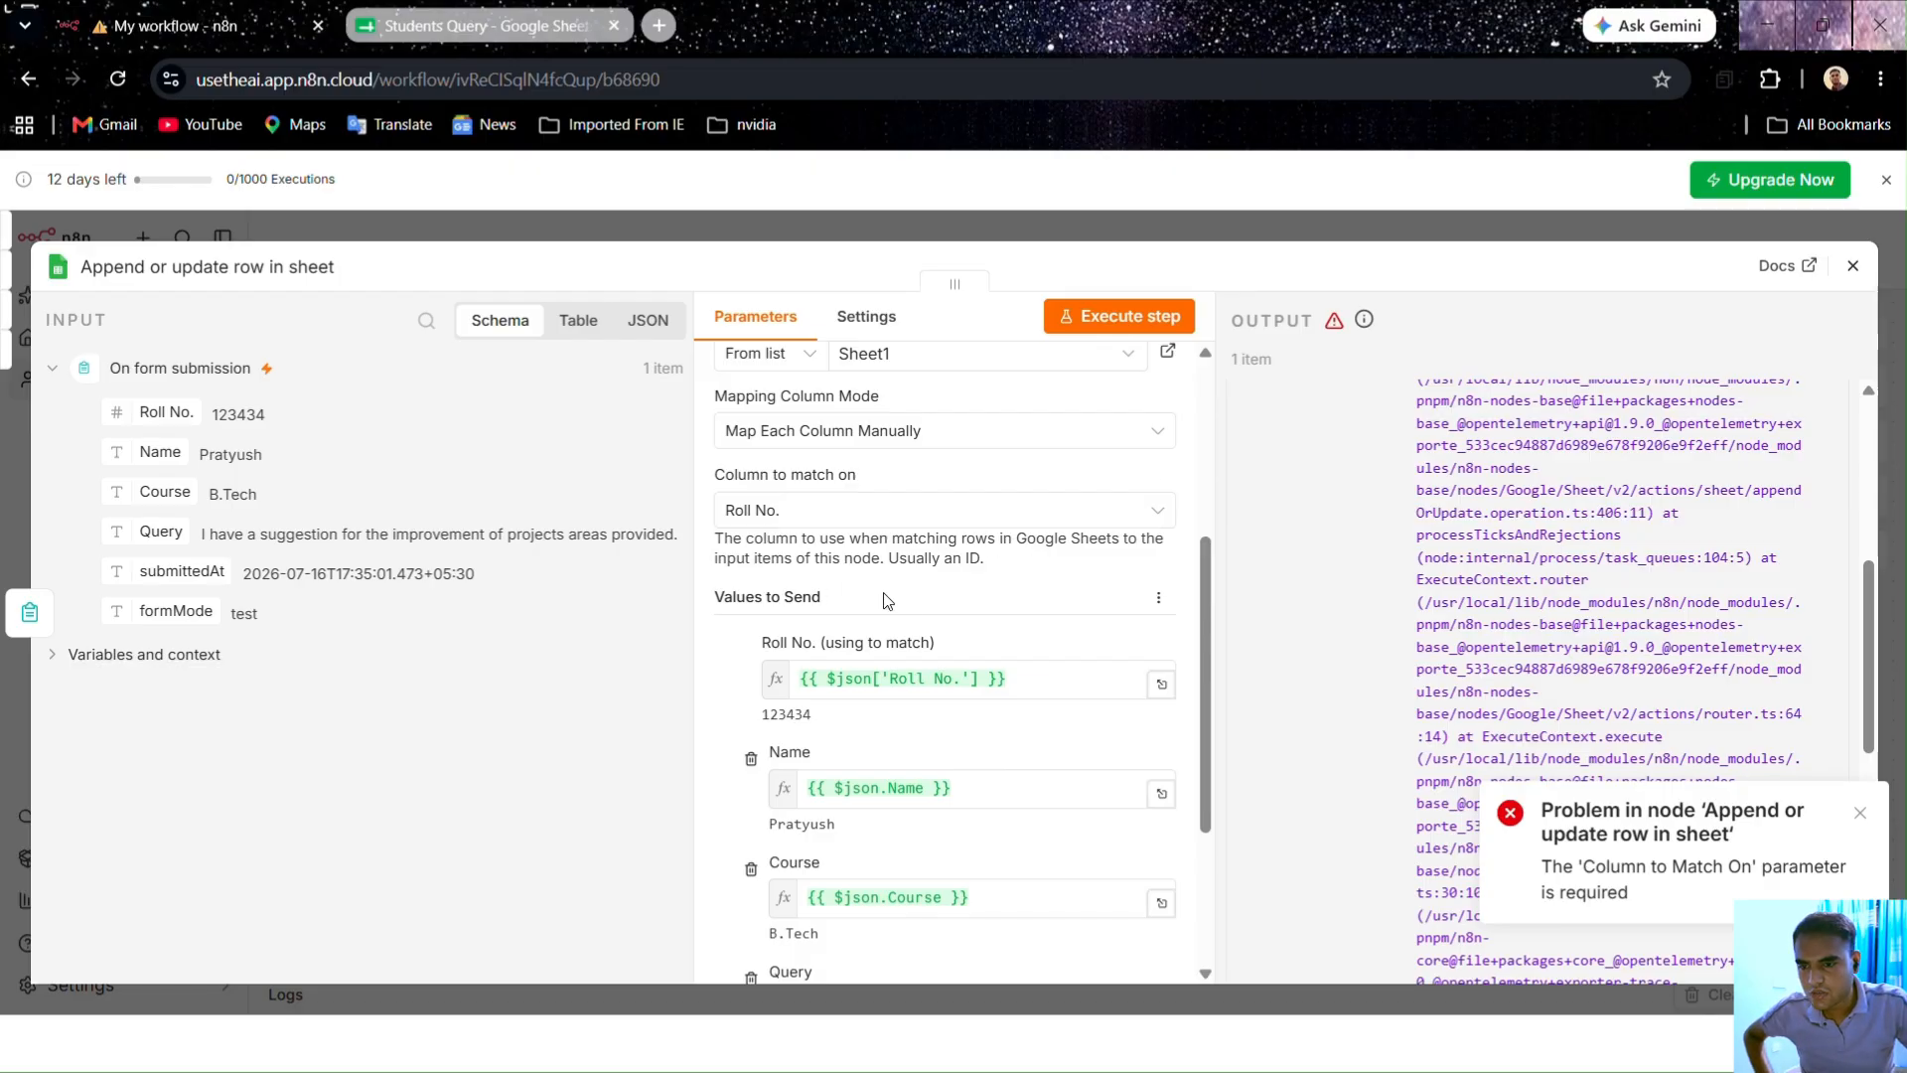
Step: After checking the empty Students Query sheet, match rows on Query and rerun the step successfully
{"action": "left_click", "coordinate": [492, 28]}
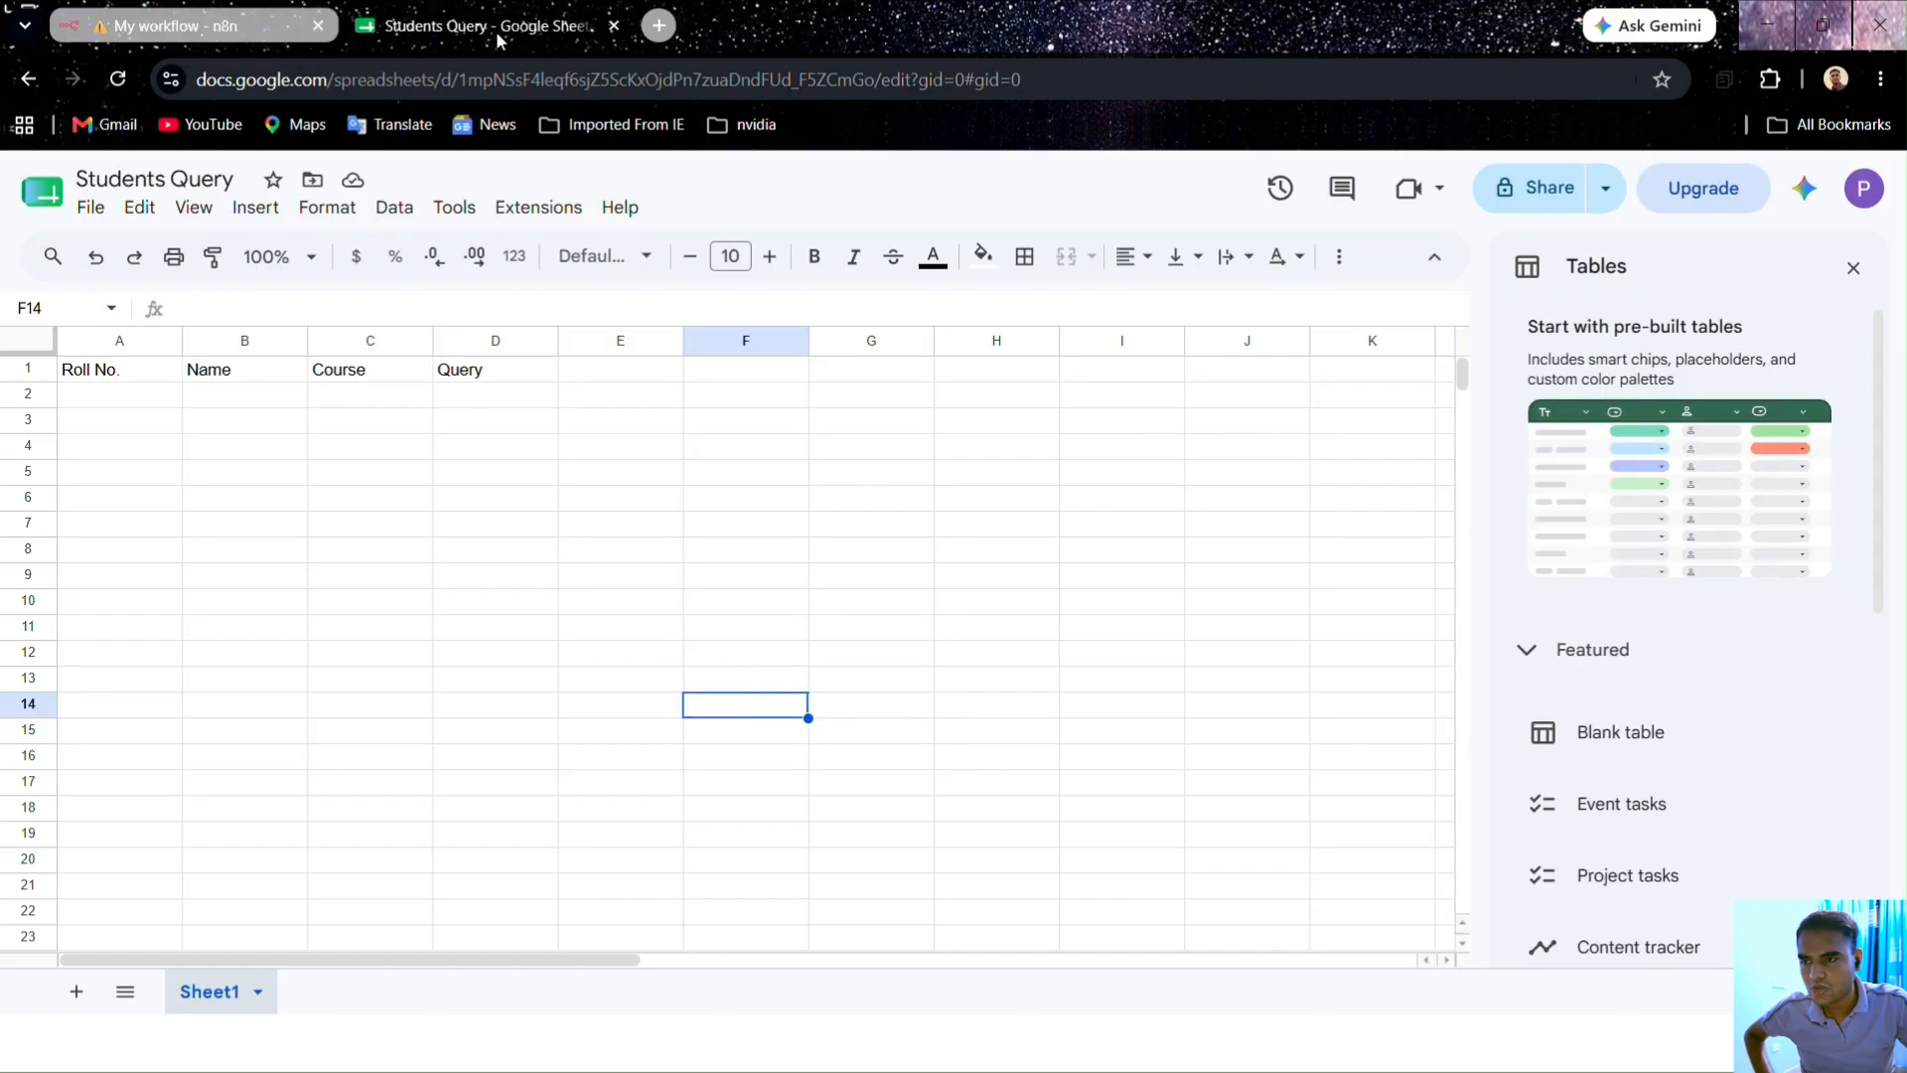
{"action": "left_click", "coordinate": [205, 20]}
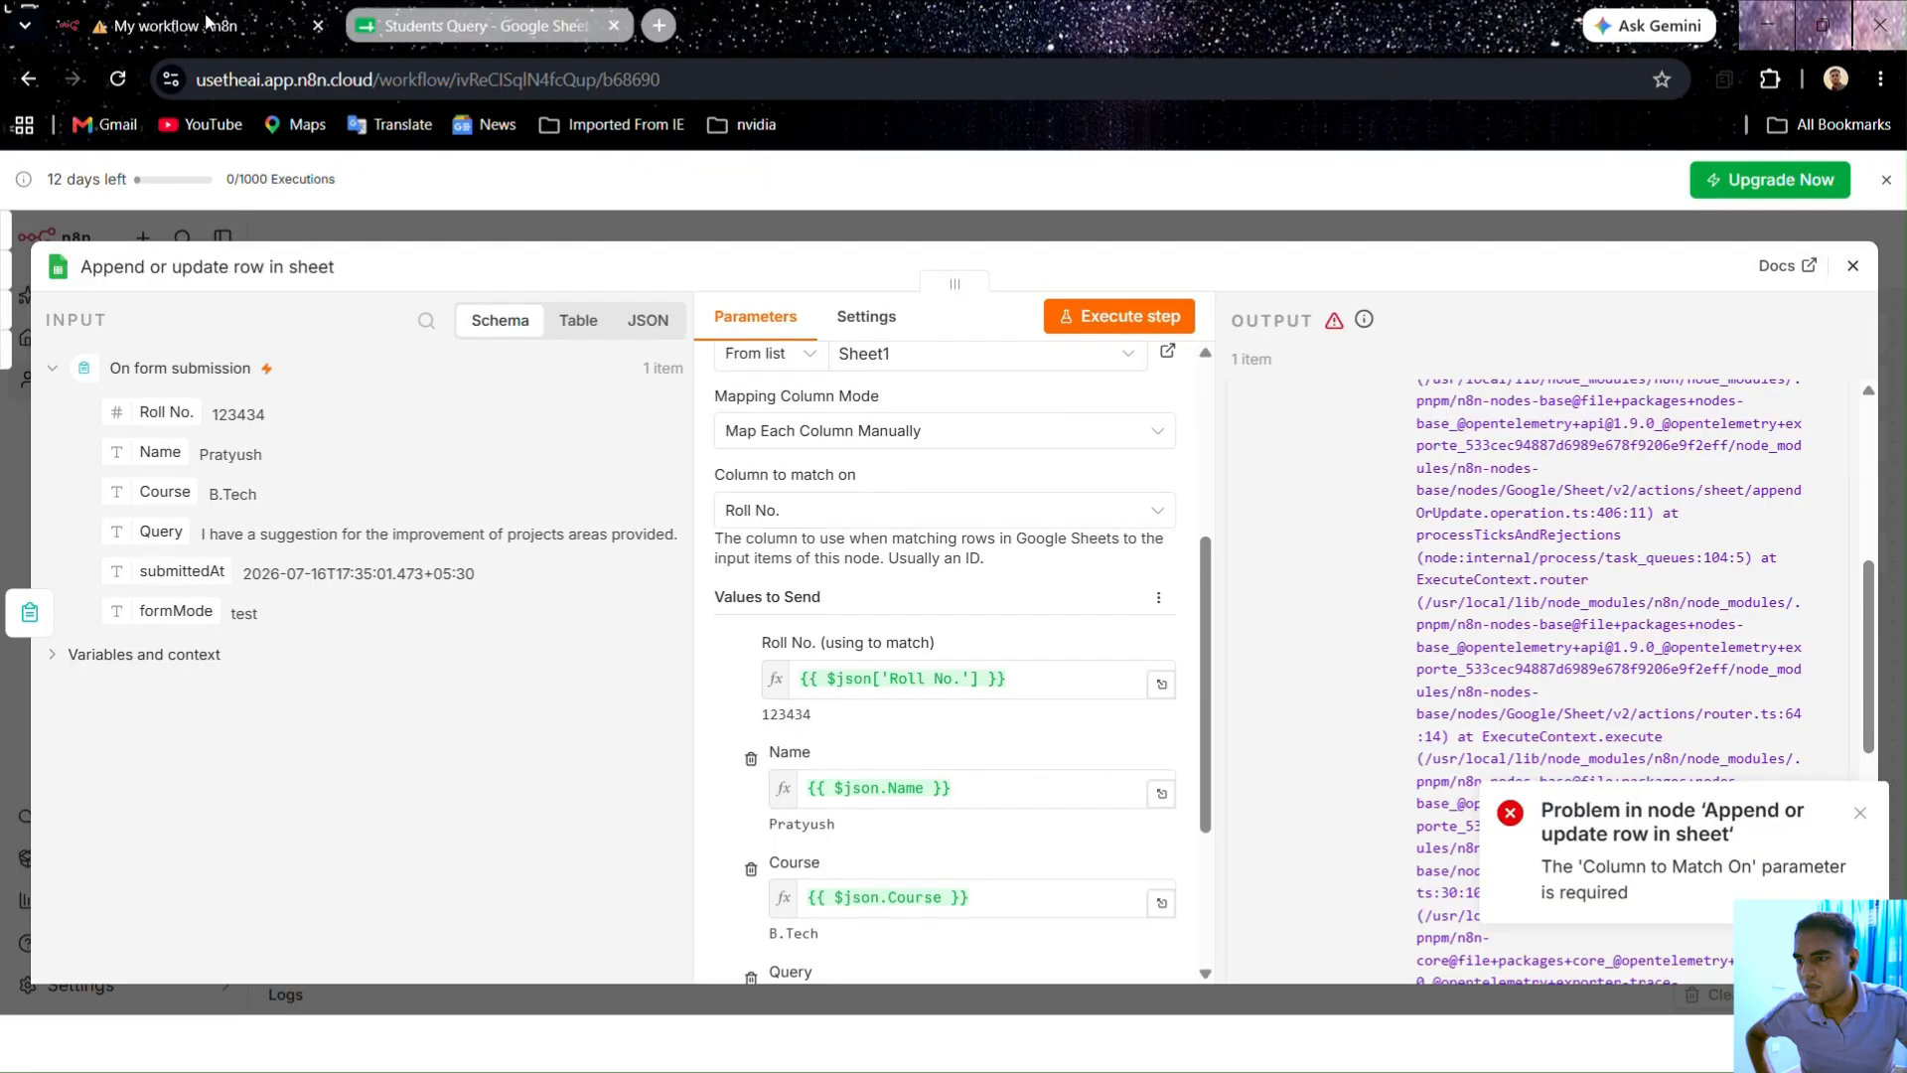
{"action": "scroll", "coordinate": [945, 657], "scroll_direction": "up", "scroll_amount": 4}
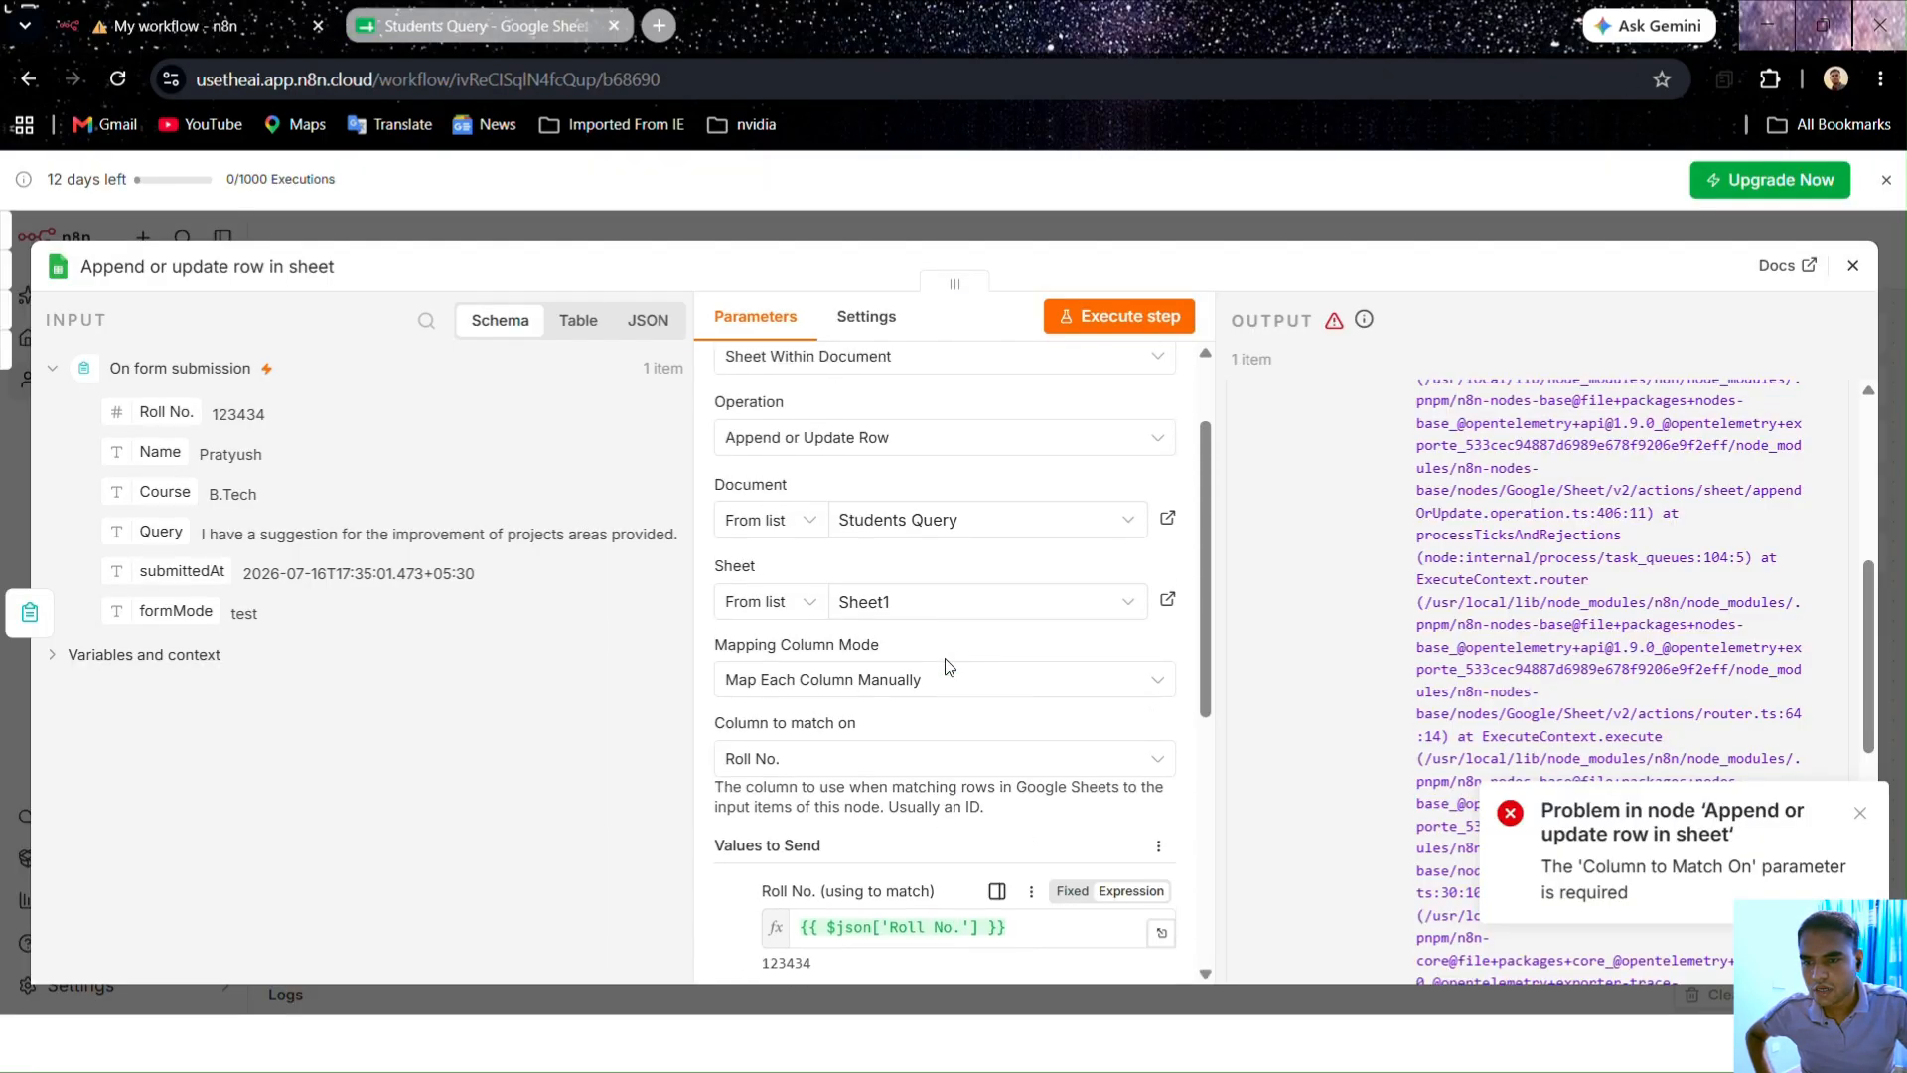
{"action": "scroll", "coordinate": [1301, 659], "scroll_direction": "up", "scroll_amount": 6}
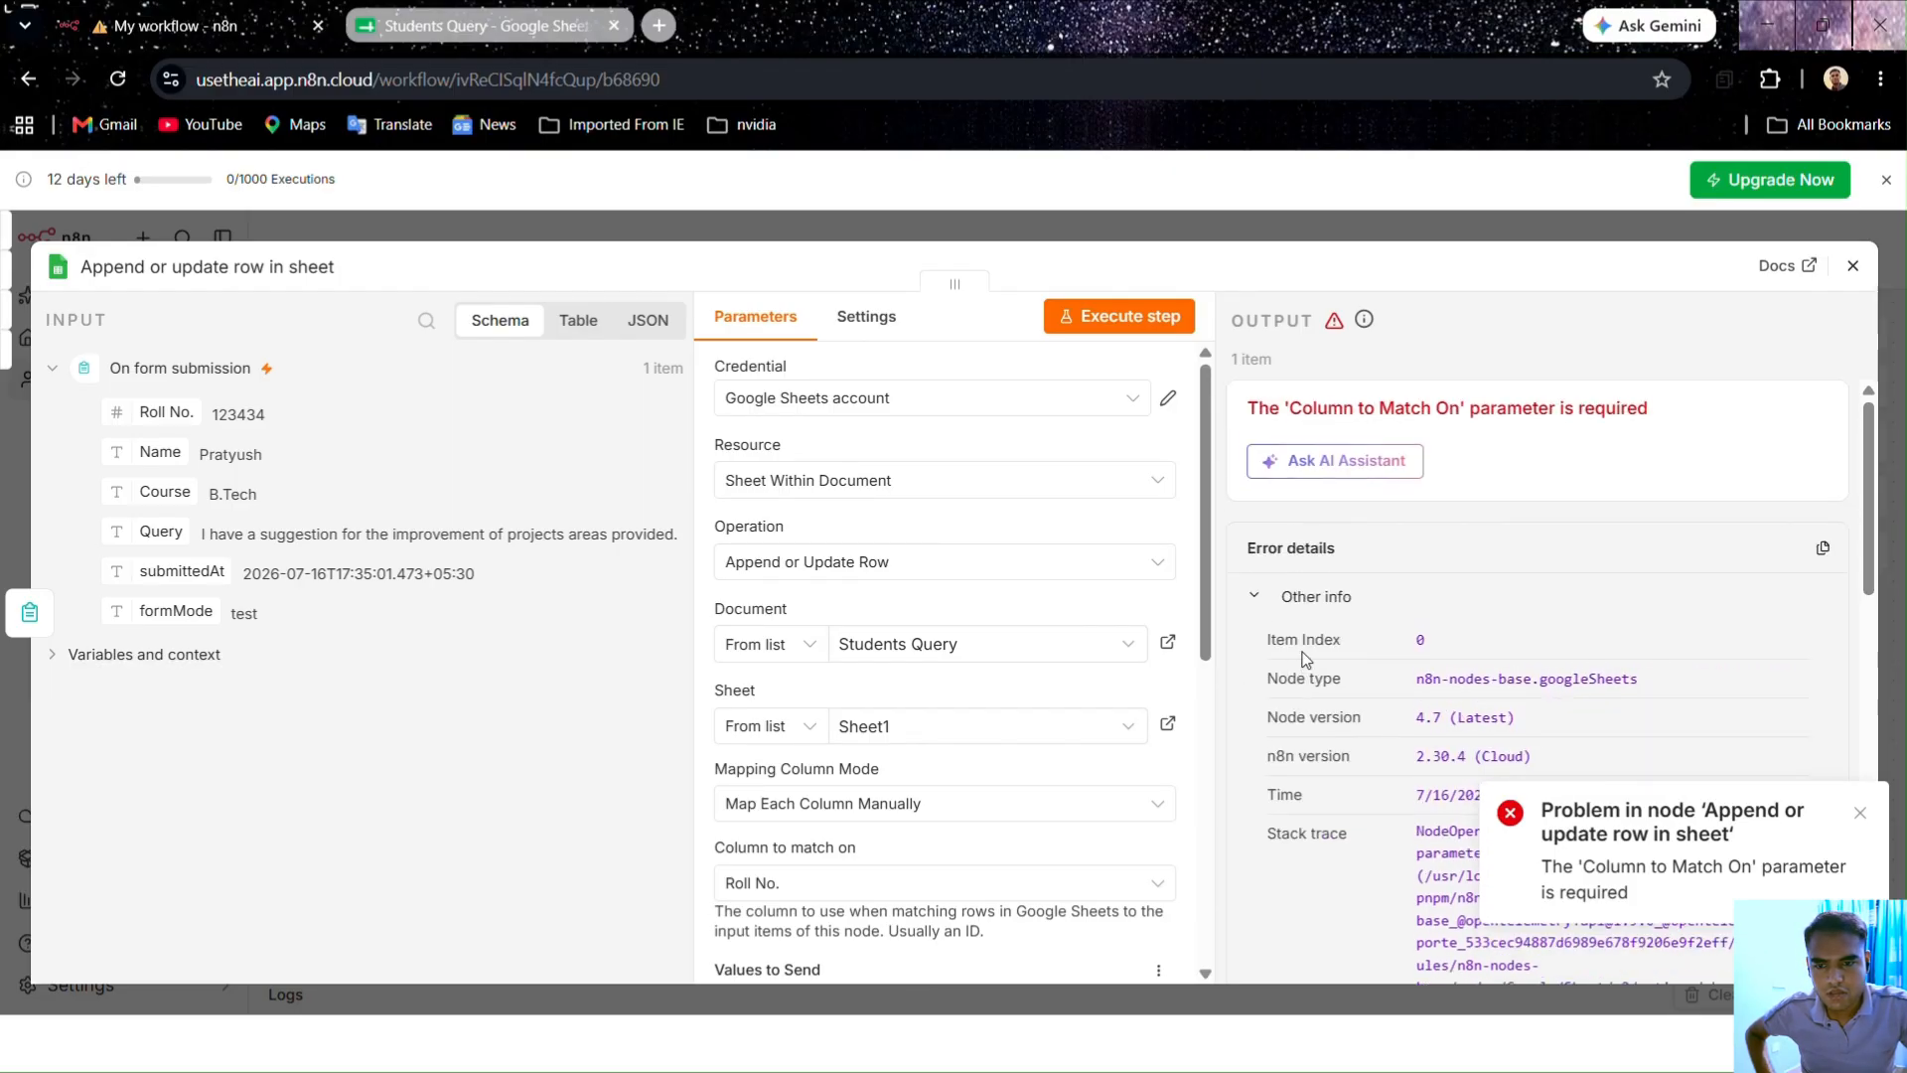
{"action": "scroll", "coordinate": [1304, 658], "scroll_direction": "down", "scroll_amount": 2}
{"action": "scroll", "coordinate": [840, 691], "scroll_direction": "down", "scroll_amount": 3}
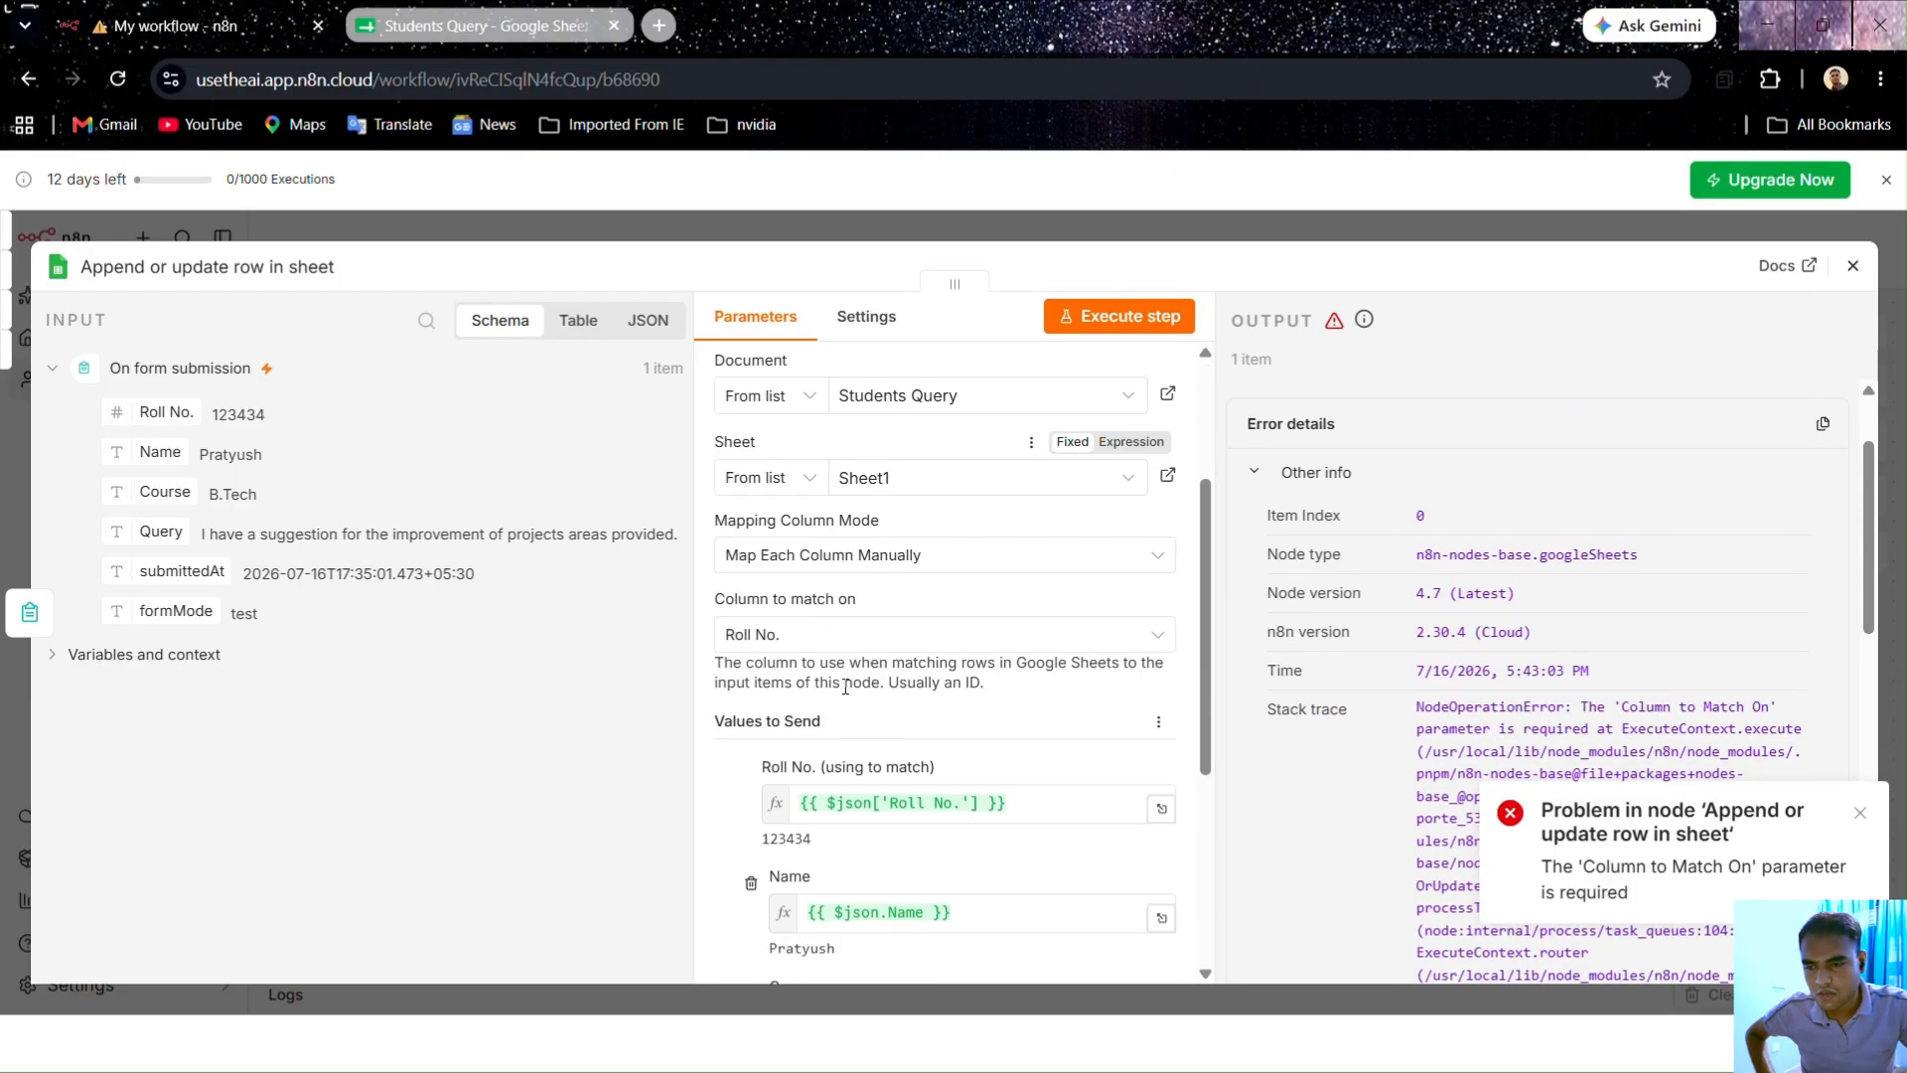
{"action": "left_click", "coordinate": [839, 636]}
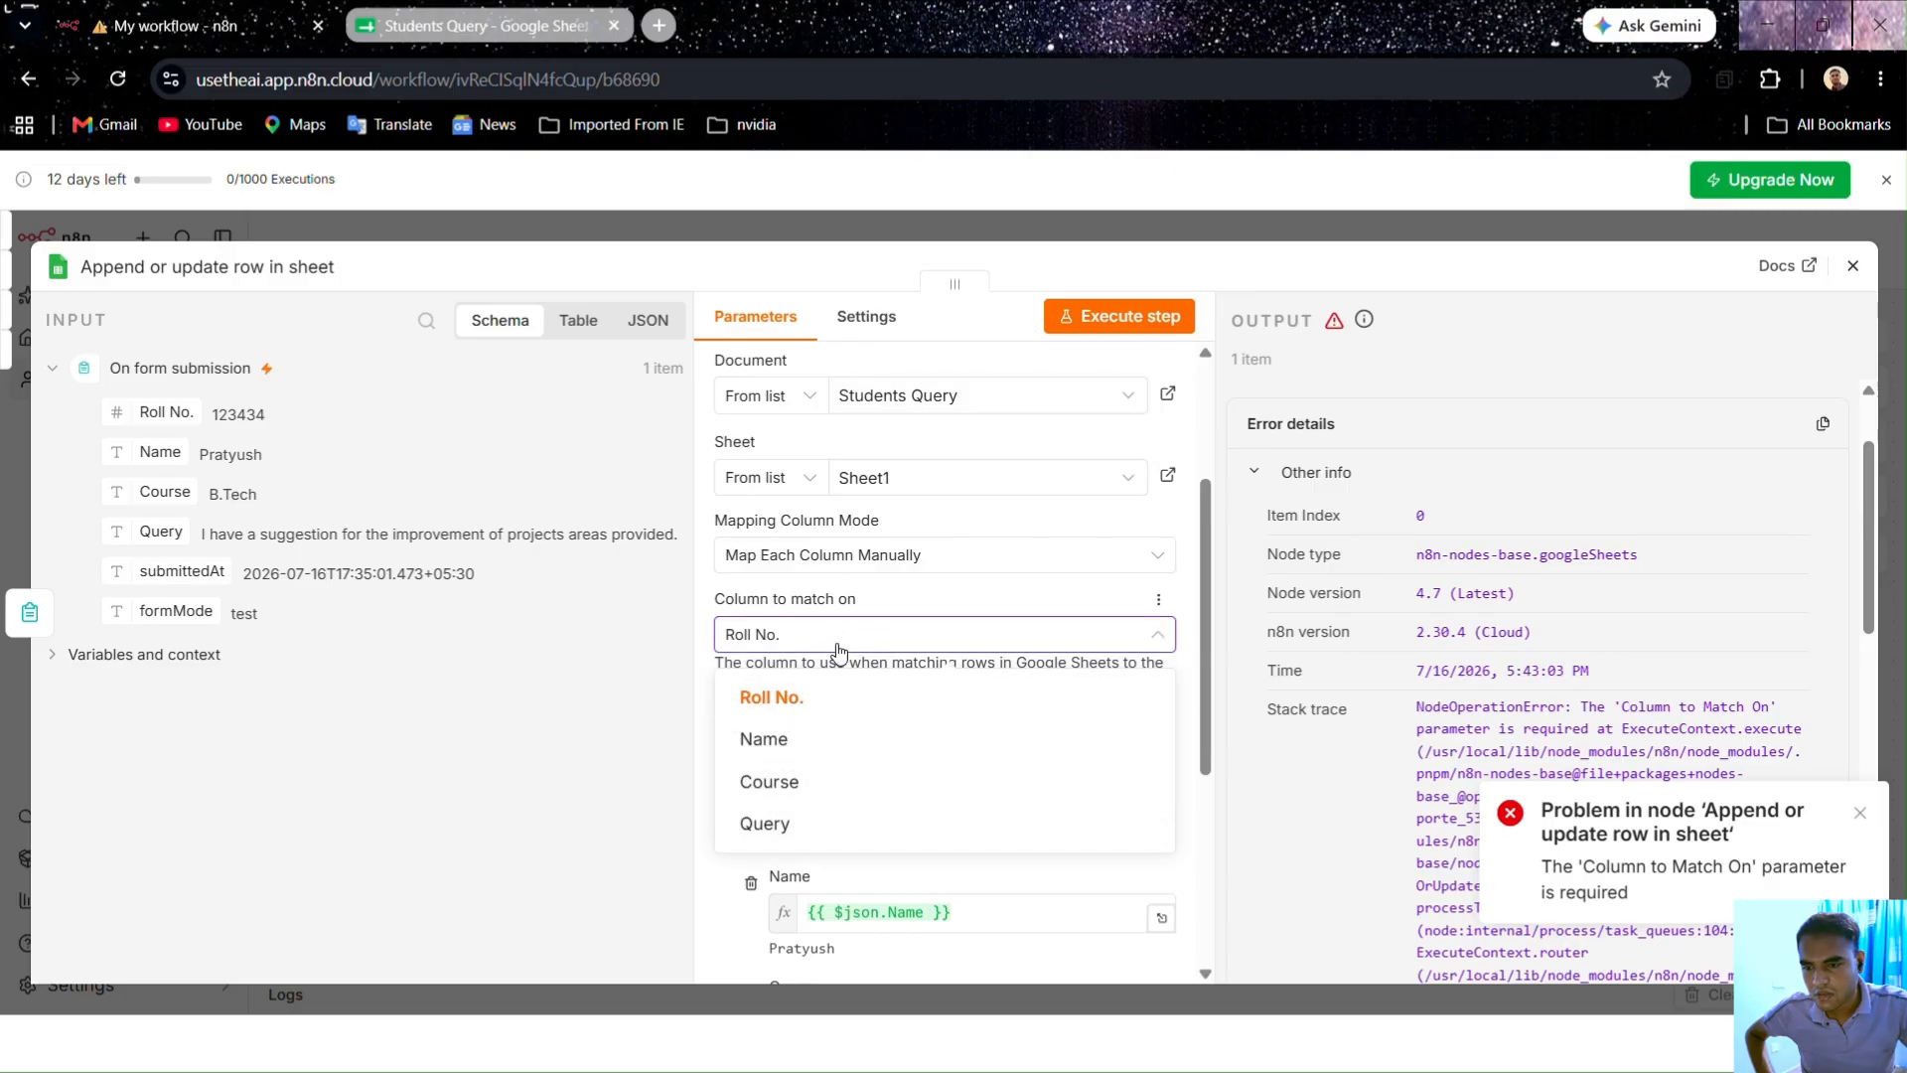
{"action": "left_click", "coordinate": [838, 829]}
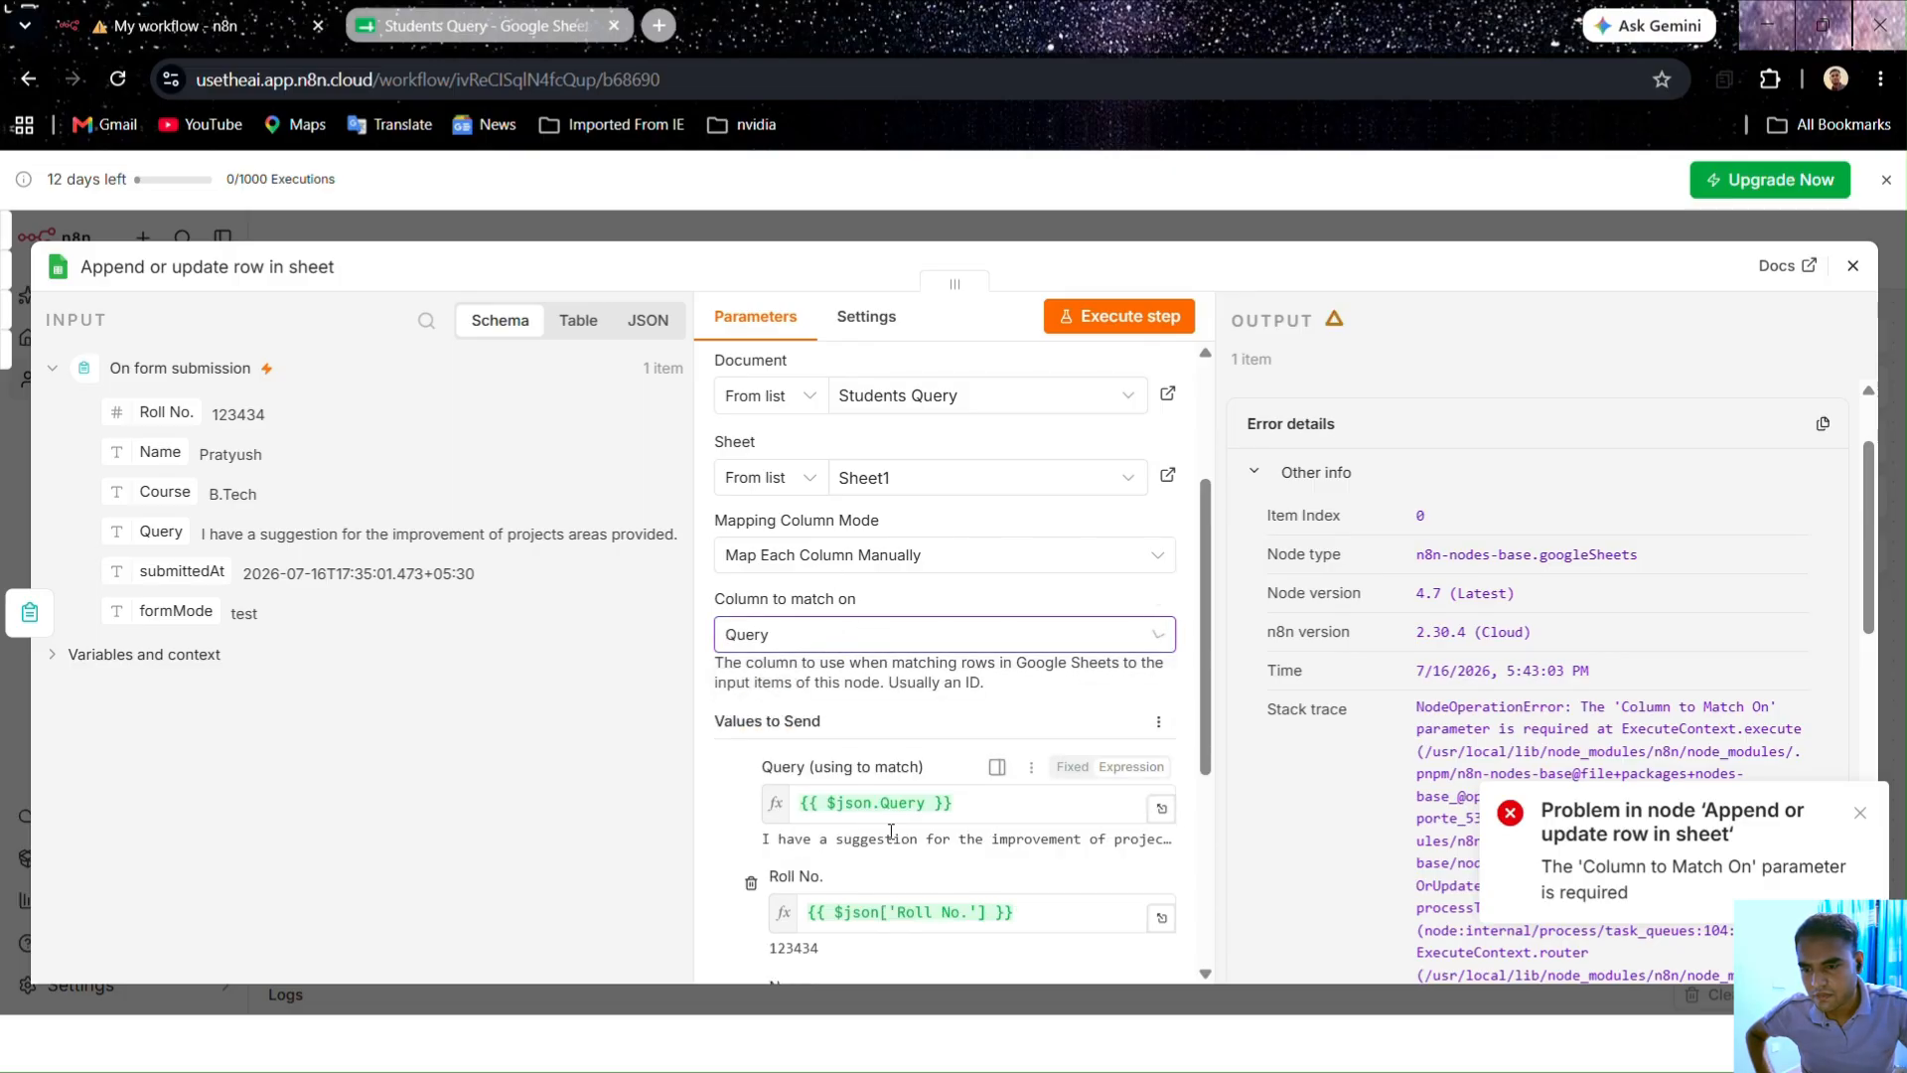
{"action": "left_click", "coordinate": [1097, 318]}
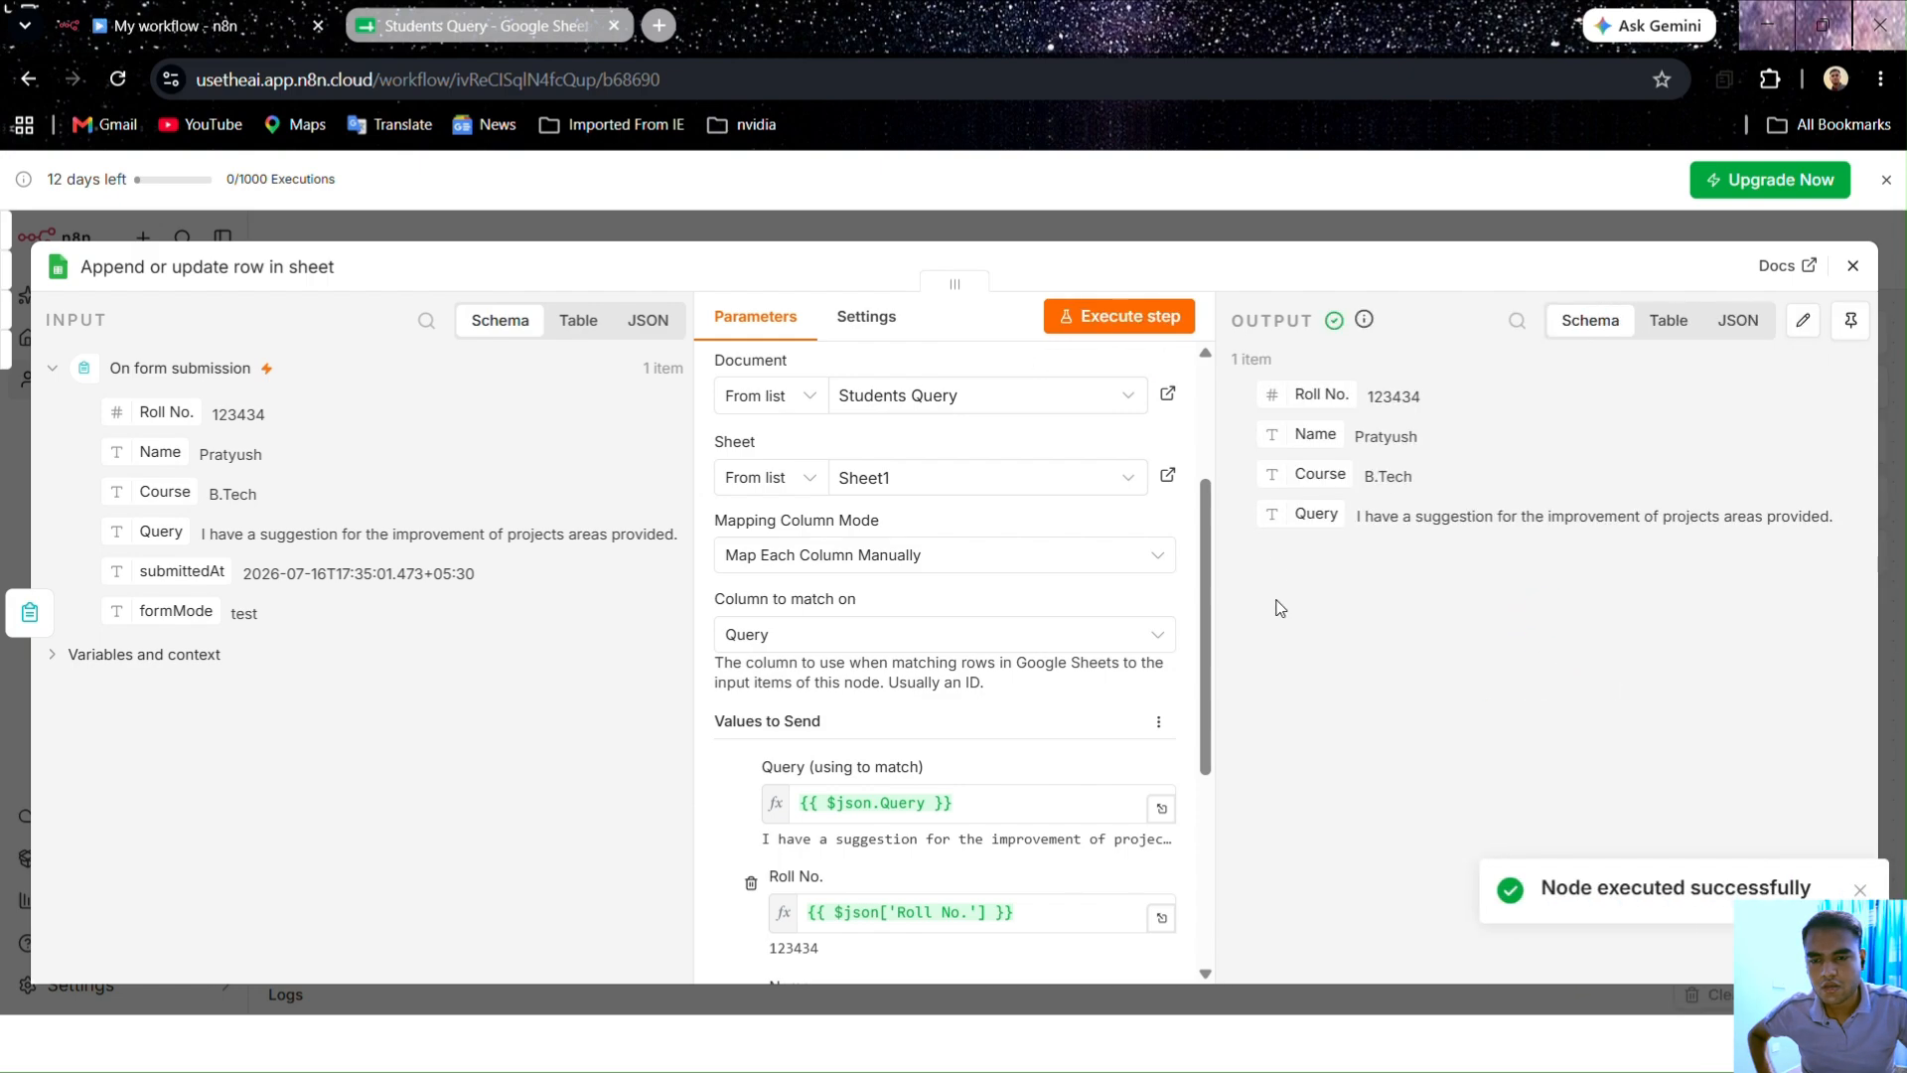
Step: Switch the match column back to Roll No., rerun the step, and check the sheet's new row 2
{"action": "left_click", "coordinate": [873, 636]}
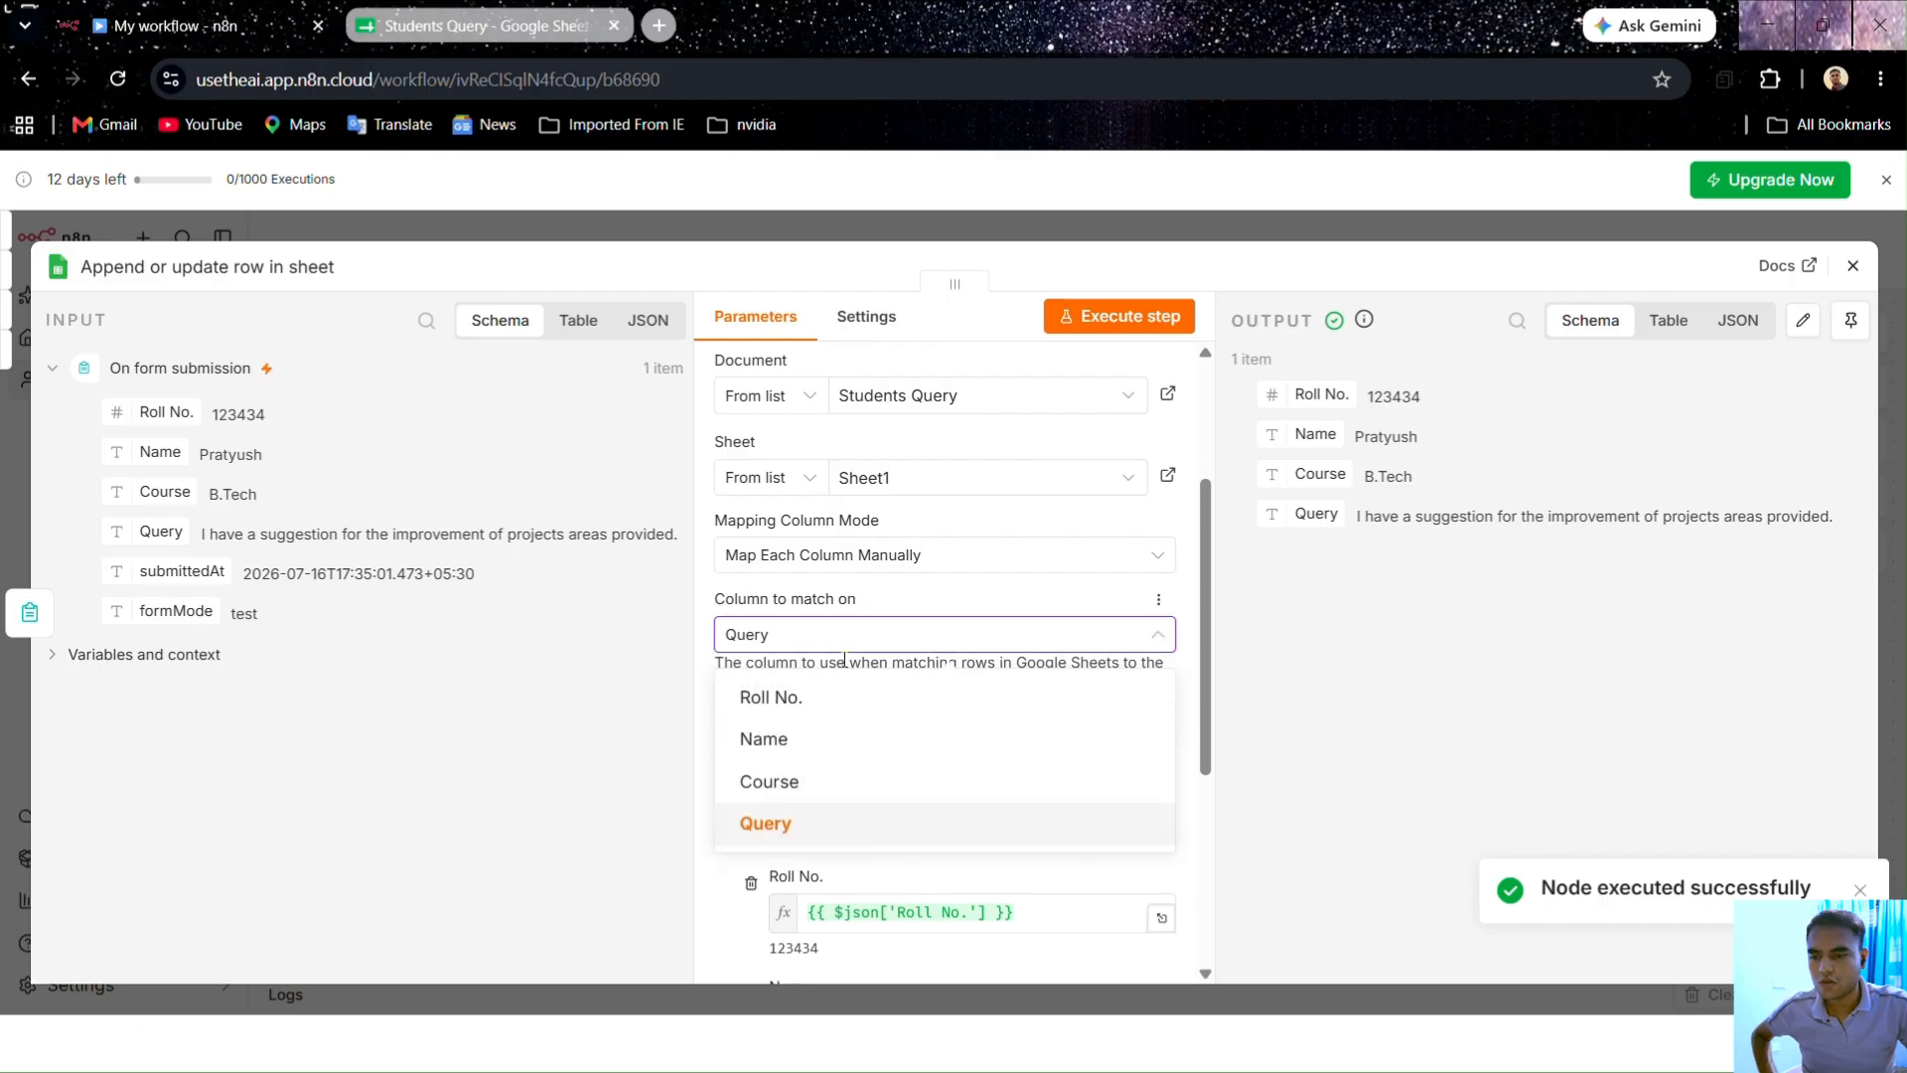
{"action": "left_click", "coordinate": [832, 694]}
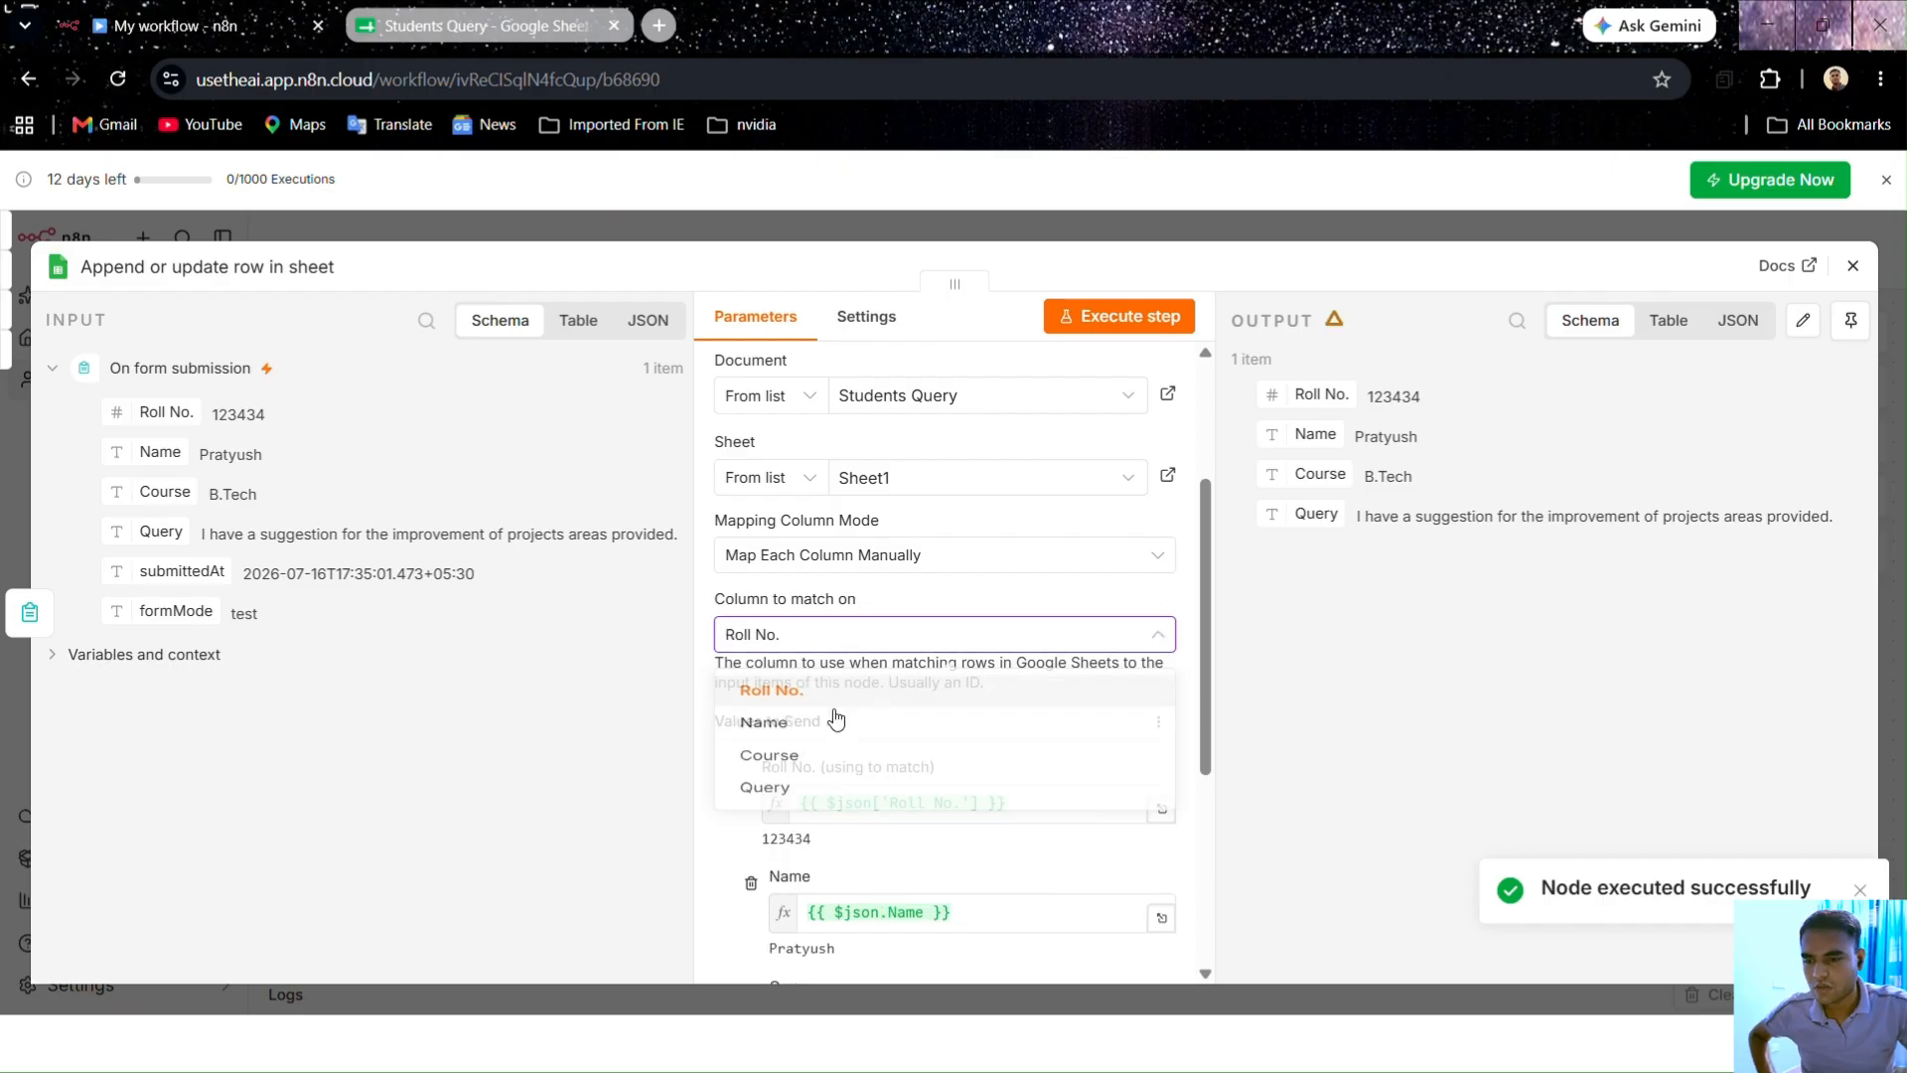
{"action": "left_click", "coordinate": [1167, 324]}
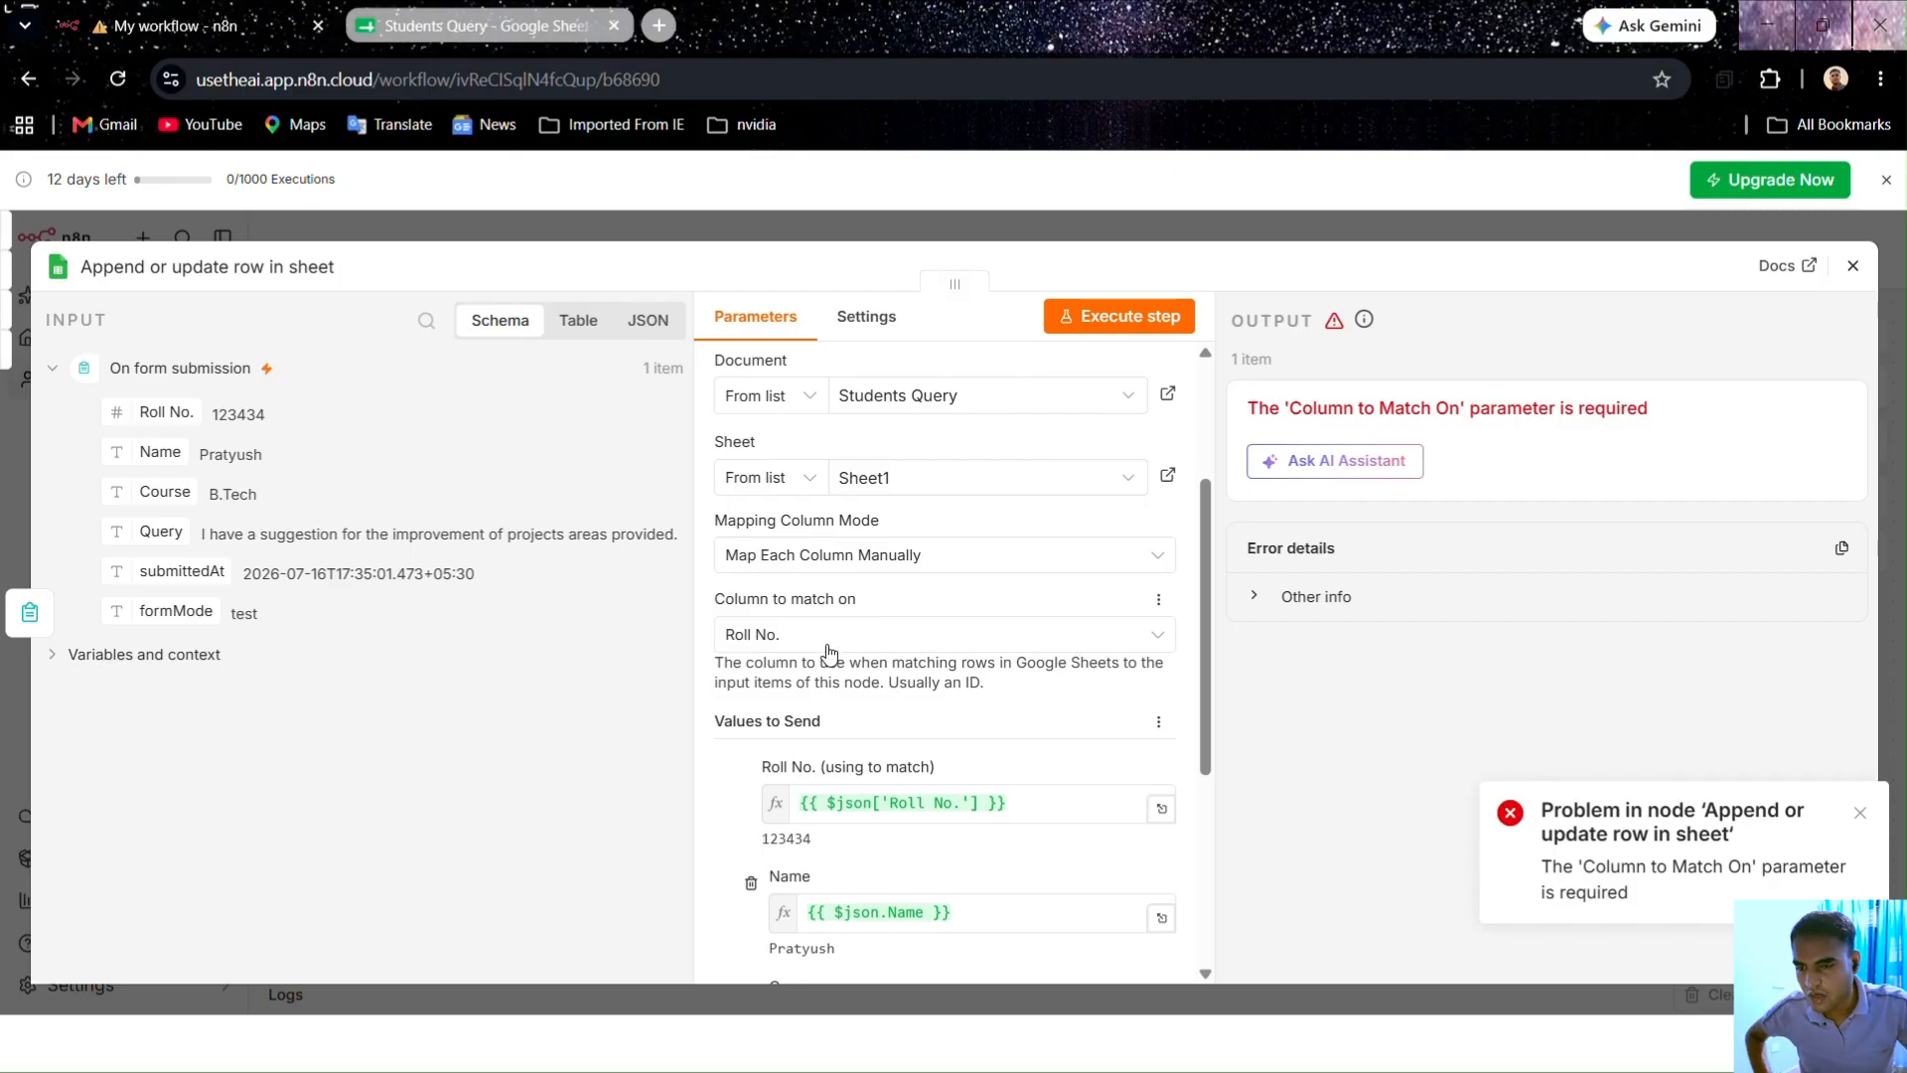
{"action": "left_click", "coordinate": [472, 24]}
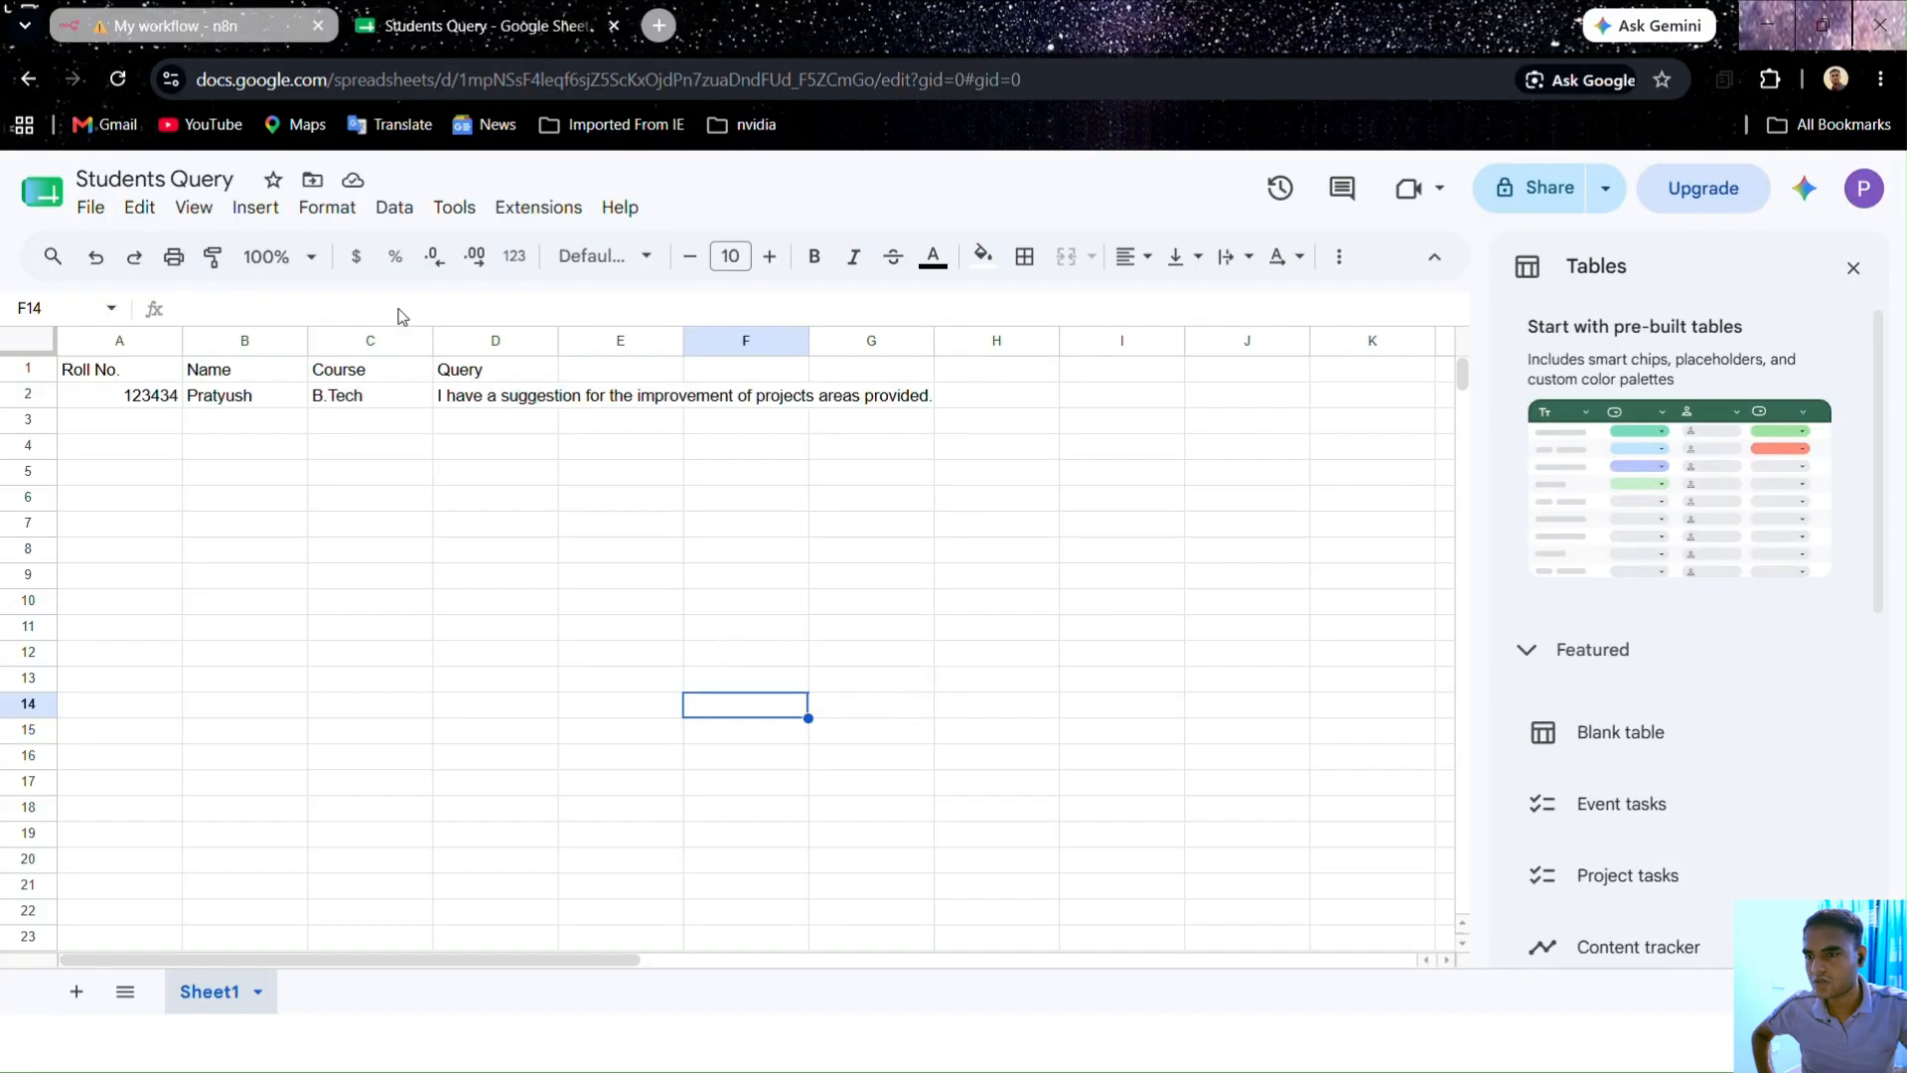
{"action": "left_click", "coordinate": [139, 27]}
{"action": "left_click", "coordinate": [852, 636]}
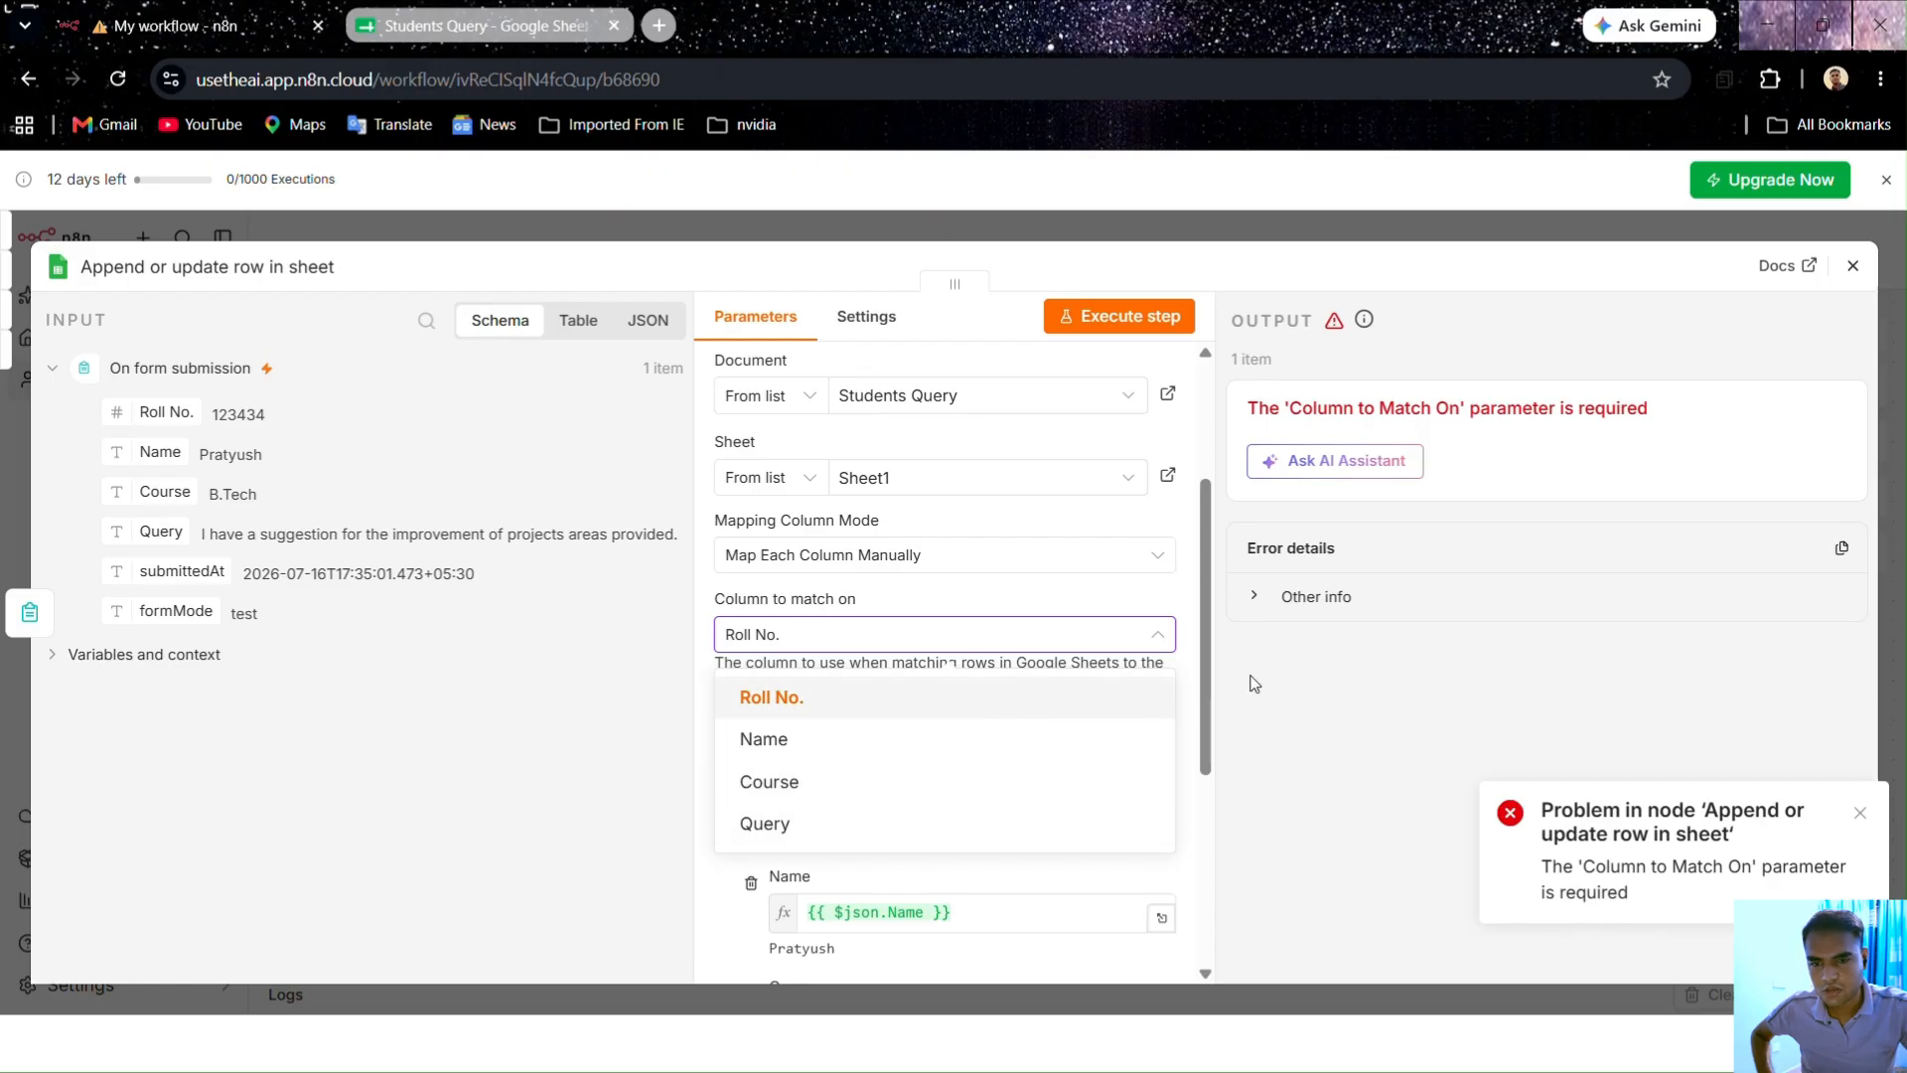
{"action": "left_click", "coordinate": [1271, 710]}
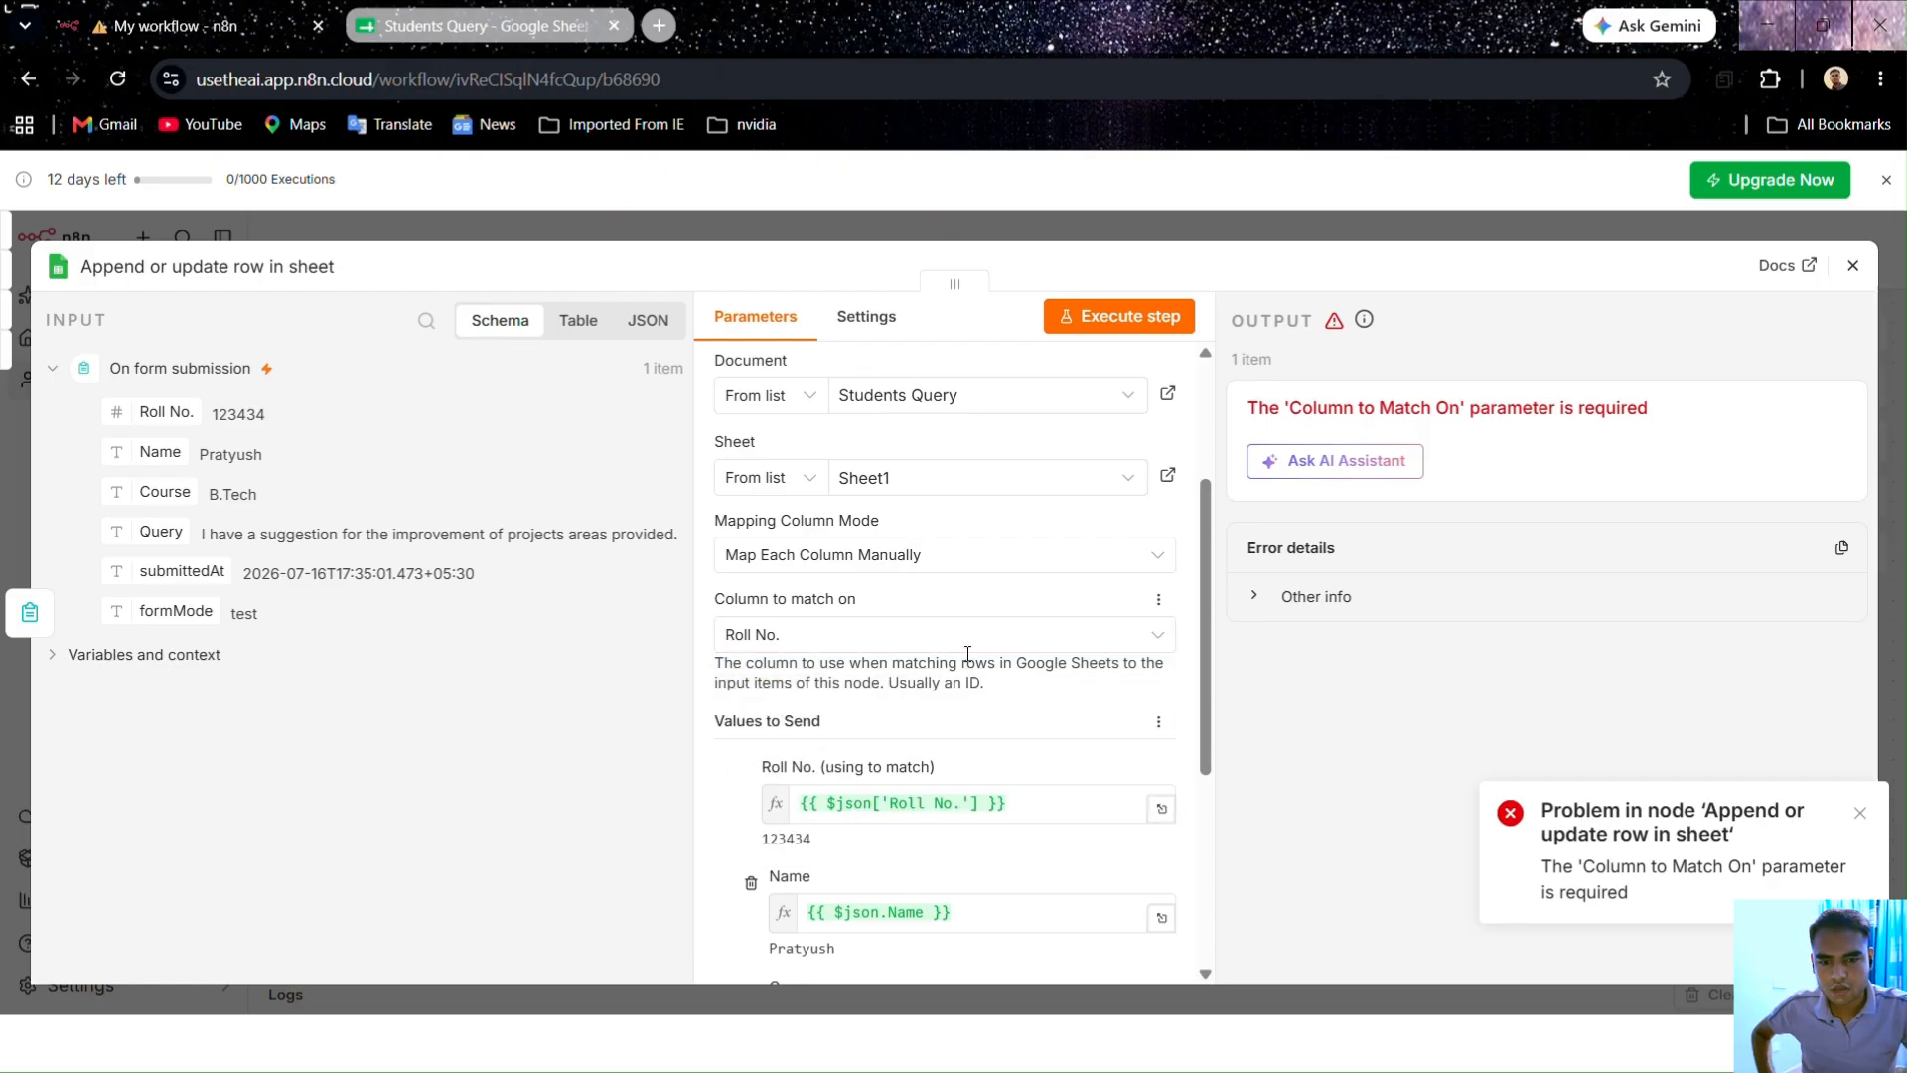
{"action": "left_click", "coordinate": [925, 640]}
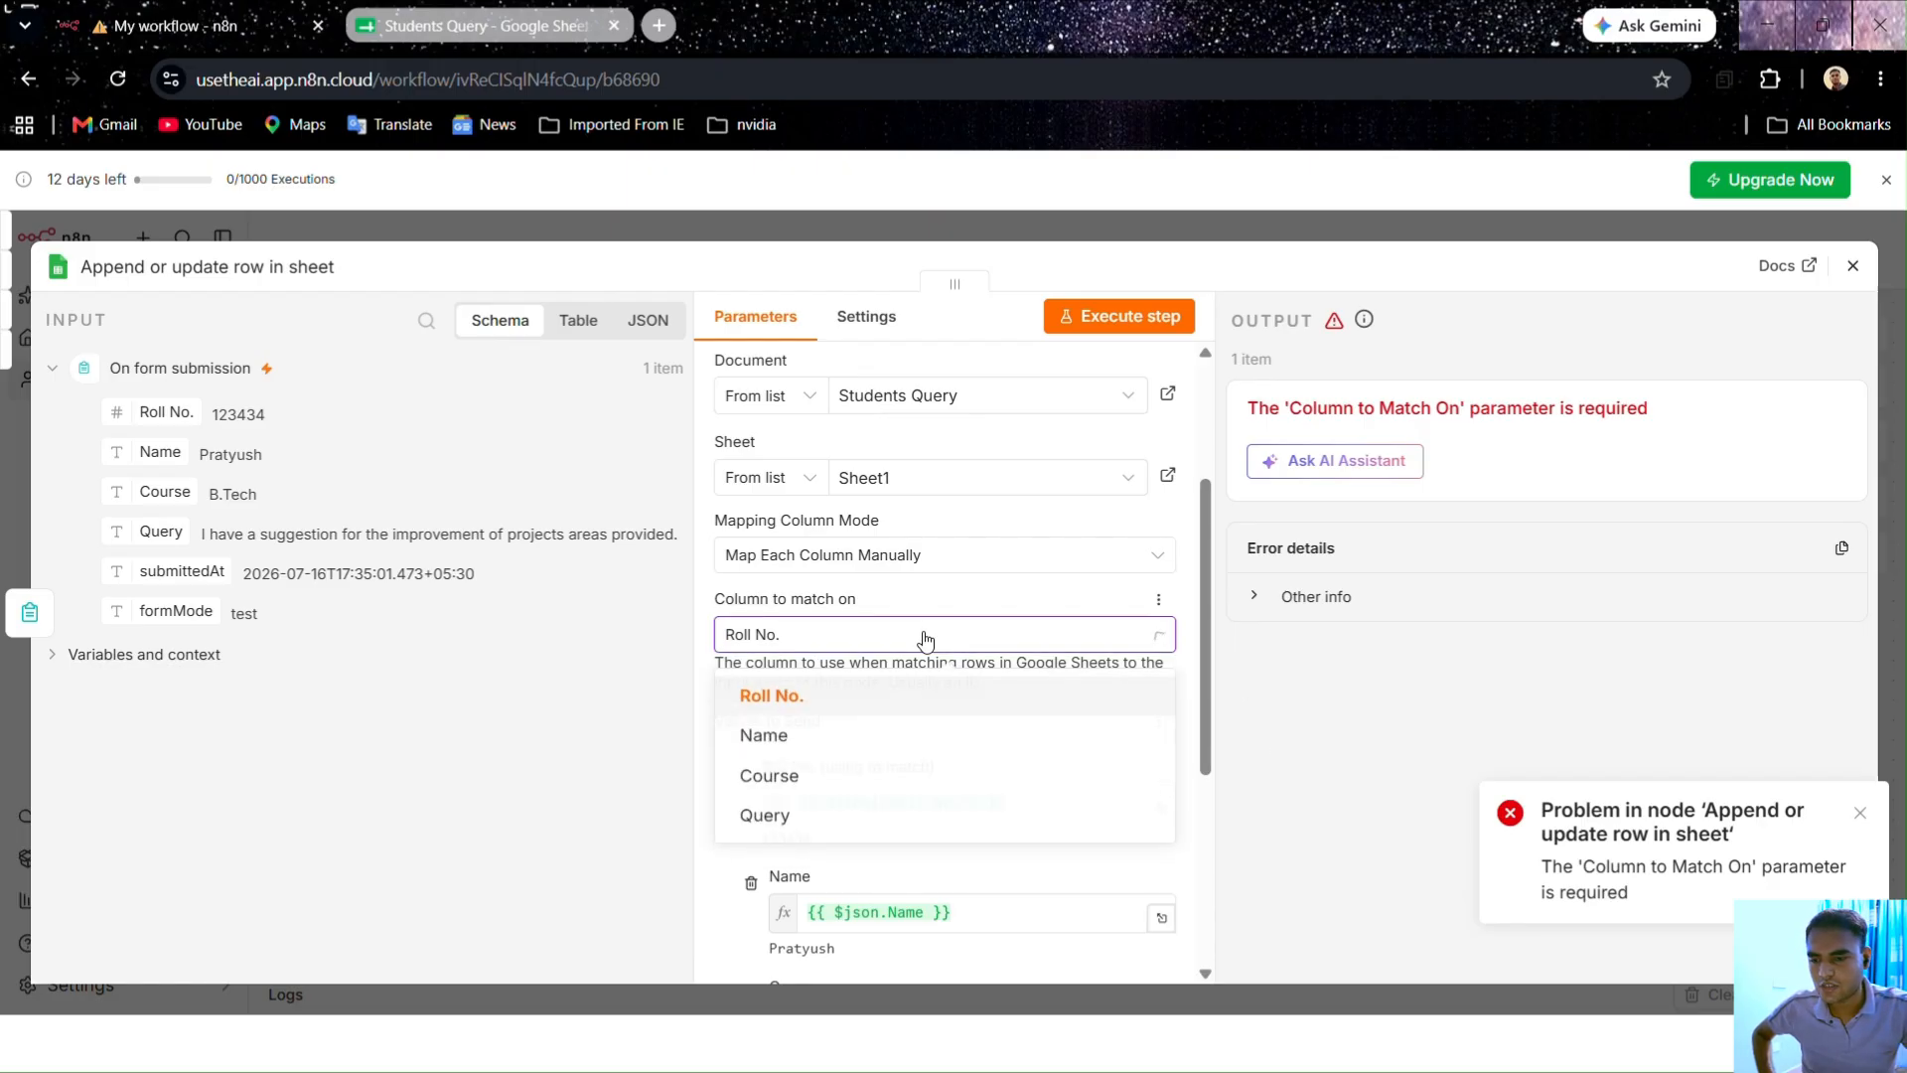
{"action": "left_click", "coordinate": [903, 821]}
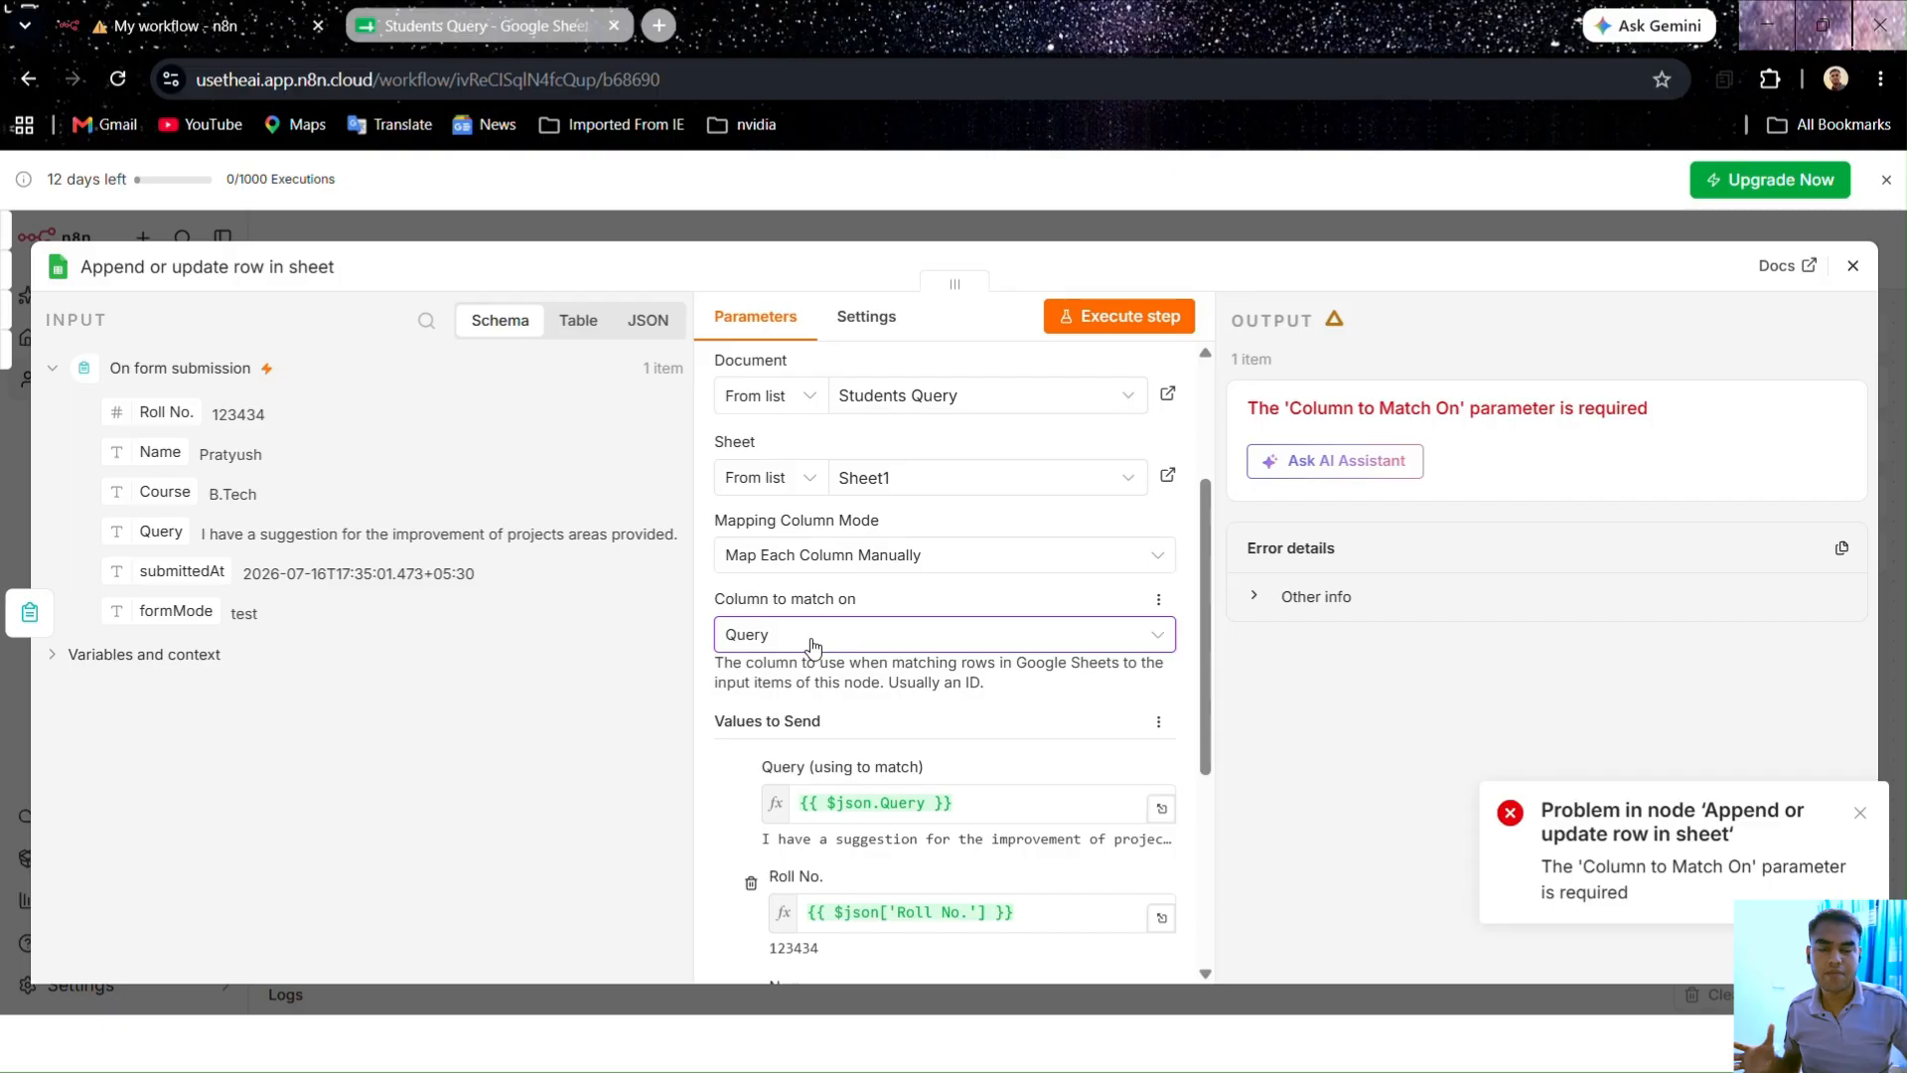
{"action": "scroll", "coordinate": [813, 647], "scroll_direction": "down", "scroll_amount": 4}
{"action": "scroll", "coordinate": [825, 676], "scroll_direction": "up", "scroll_amount": 6}
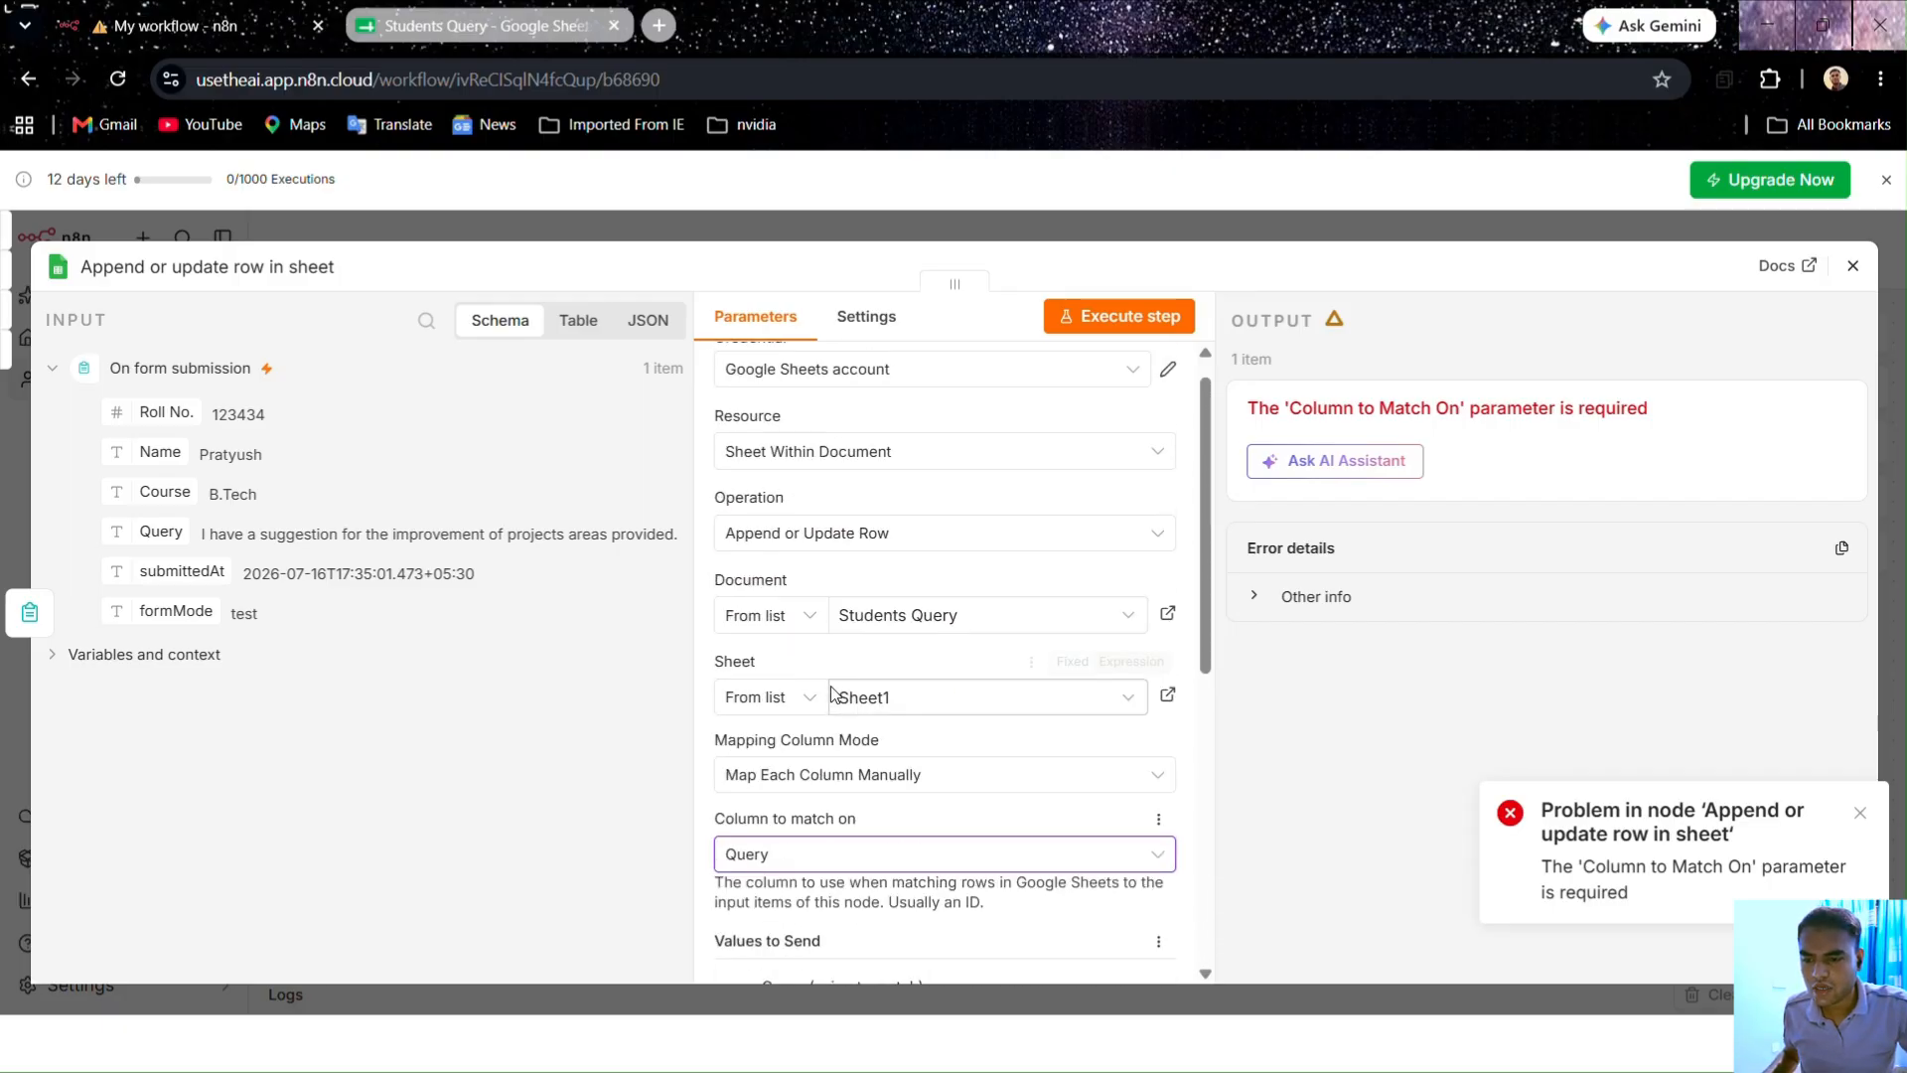
{"action": "scroll", "coordinate": [824, 596], "scroll_direction": "down", "scroll_amount": 3}
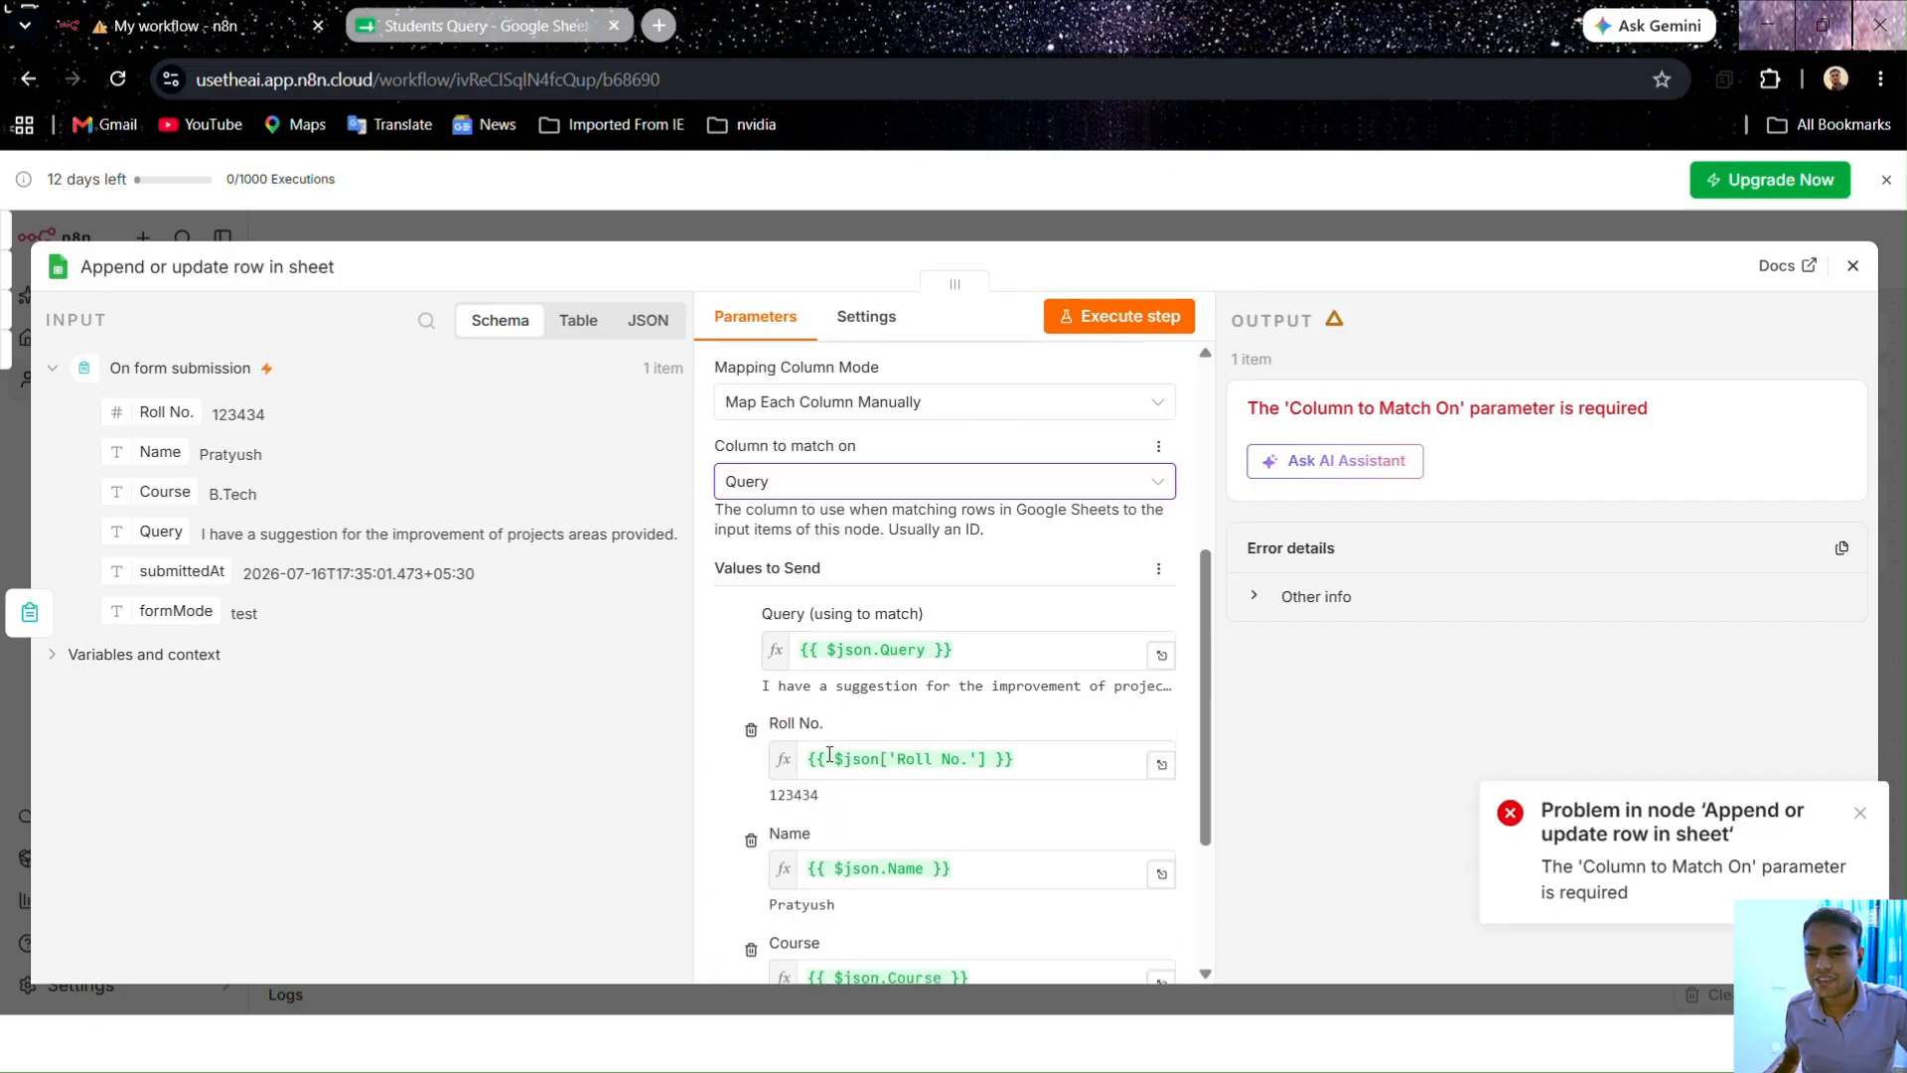
{"action": "left_click", "coordinate": [818, 492]}
{"action": "left_click", "coordinate": [817, 545]}
Step: Rename the A1 header in Students Query from 'Roll No.' to 'Roll No'
{"action": "left_click", "coordinate": [475, 28]}
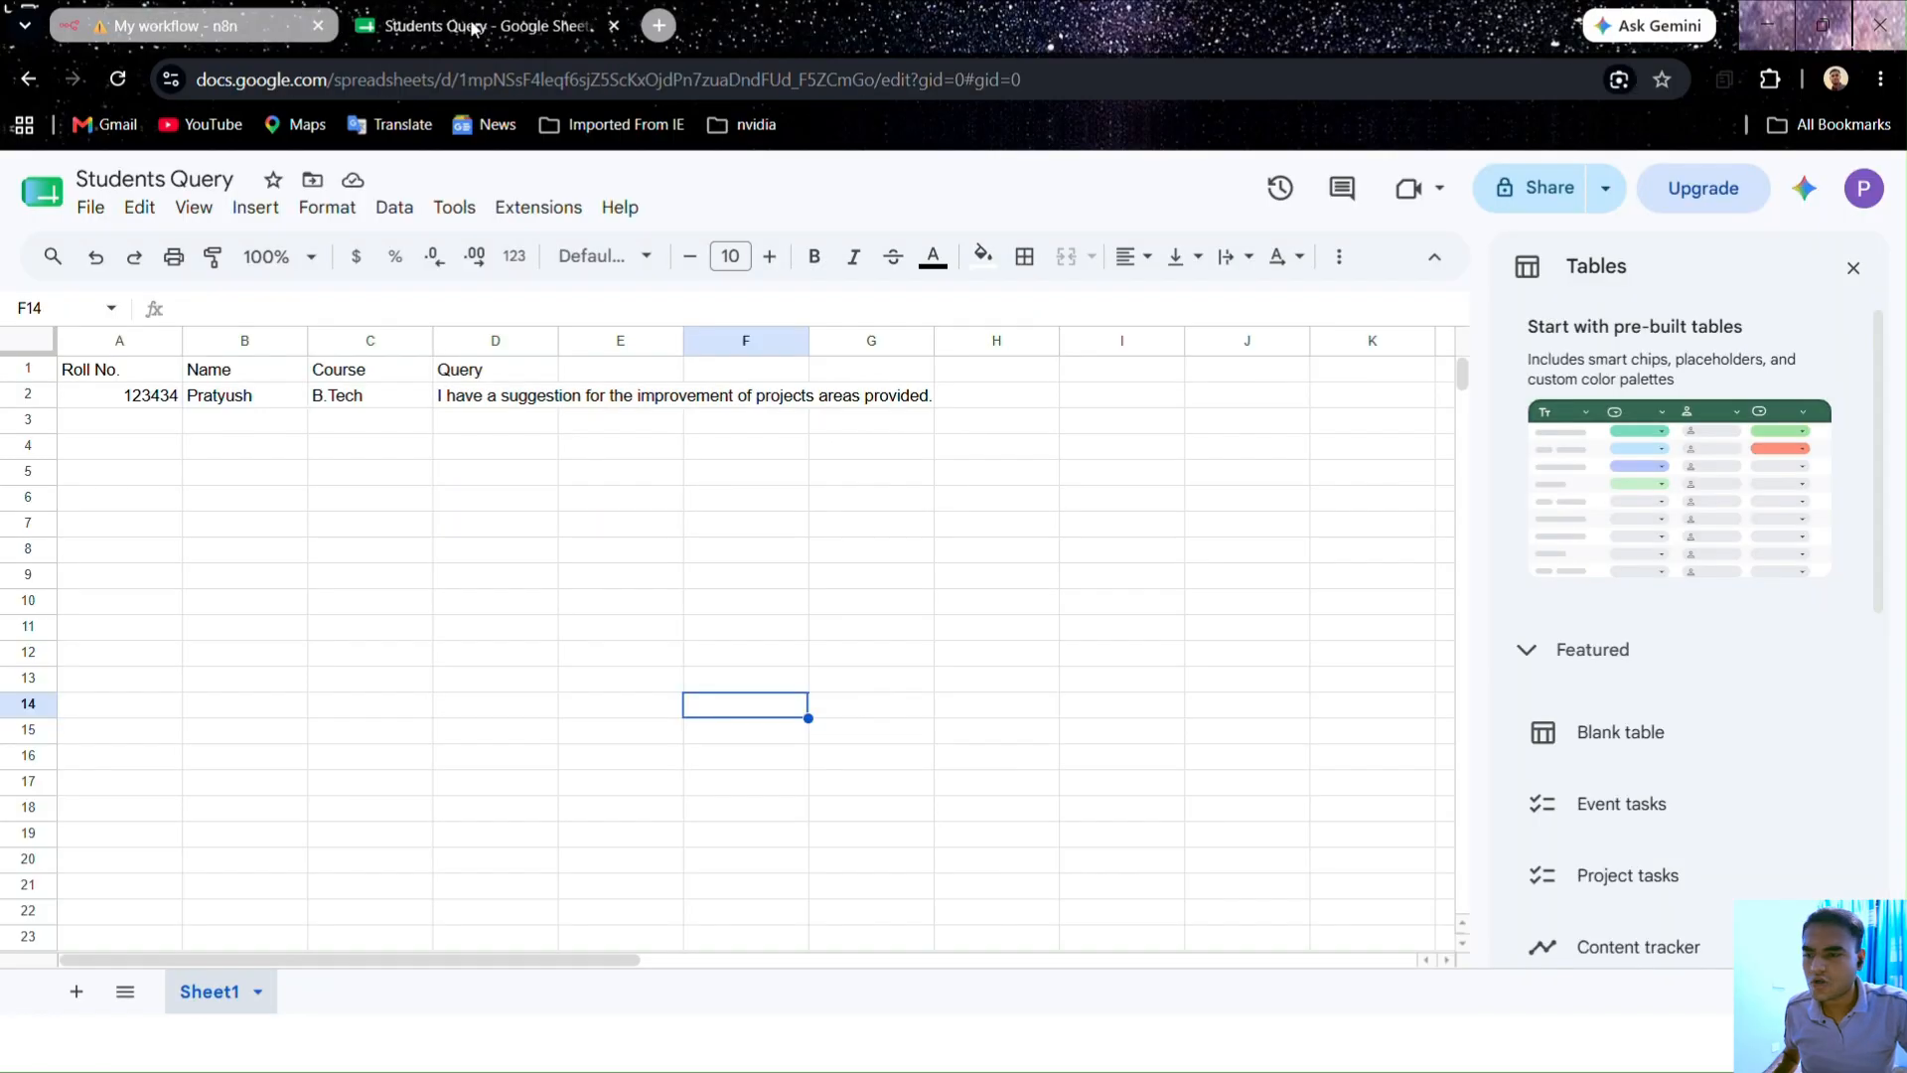
{"action": "left_click", "coordinate": [119, 371]}
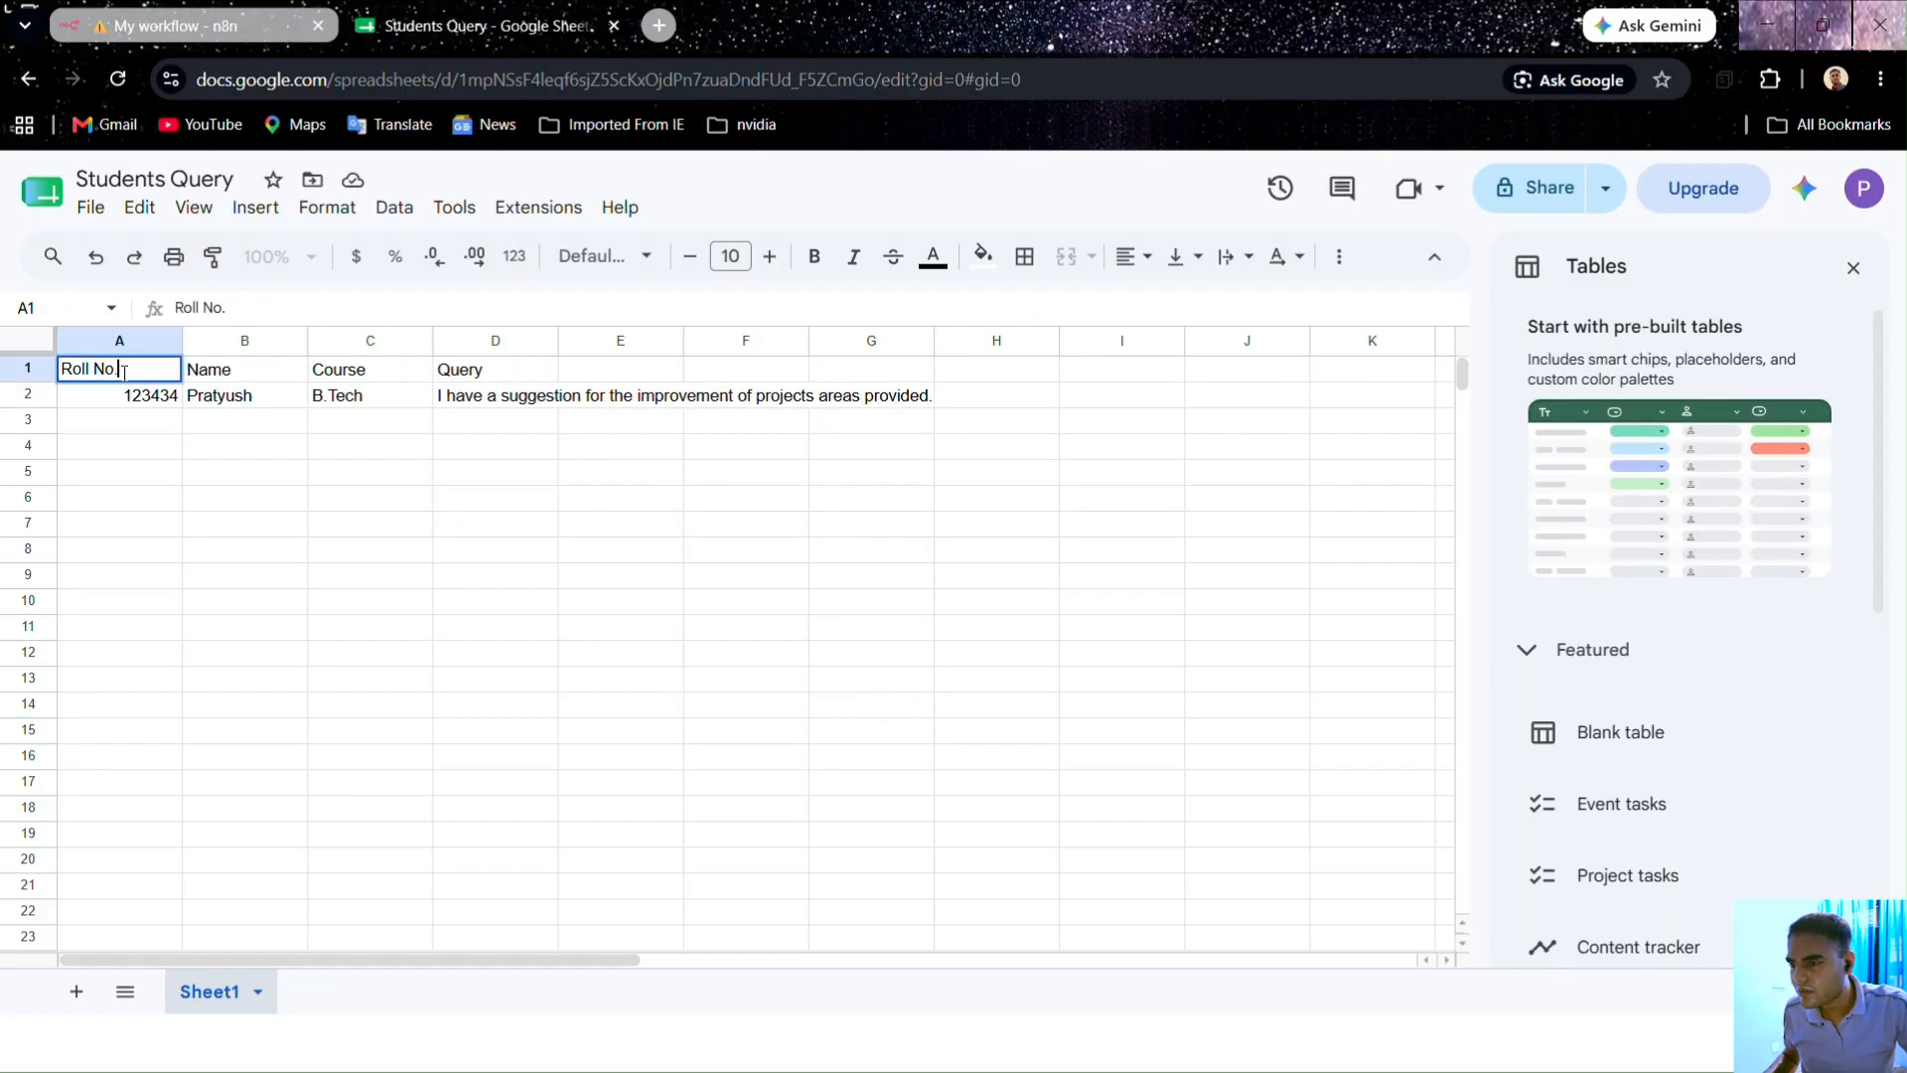
{"action": "key", "text": "BackSpace"}
{"action": "left_click", "coordinate": [166, 509]}
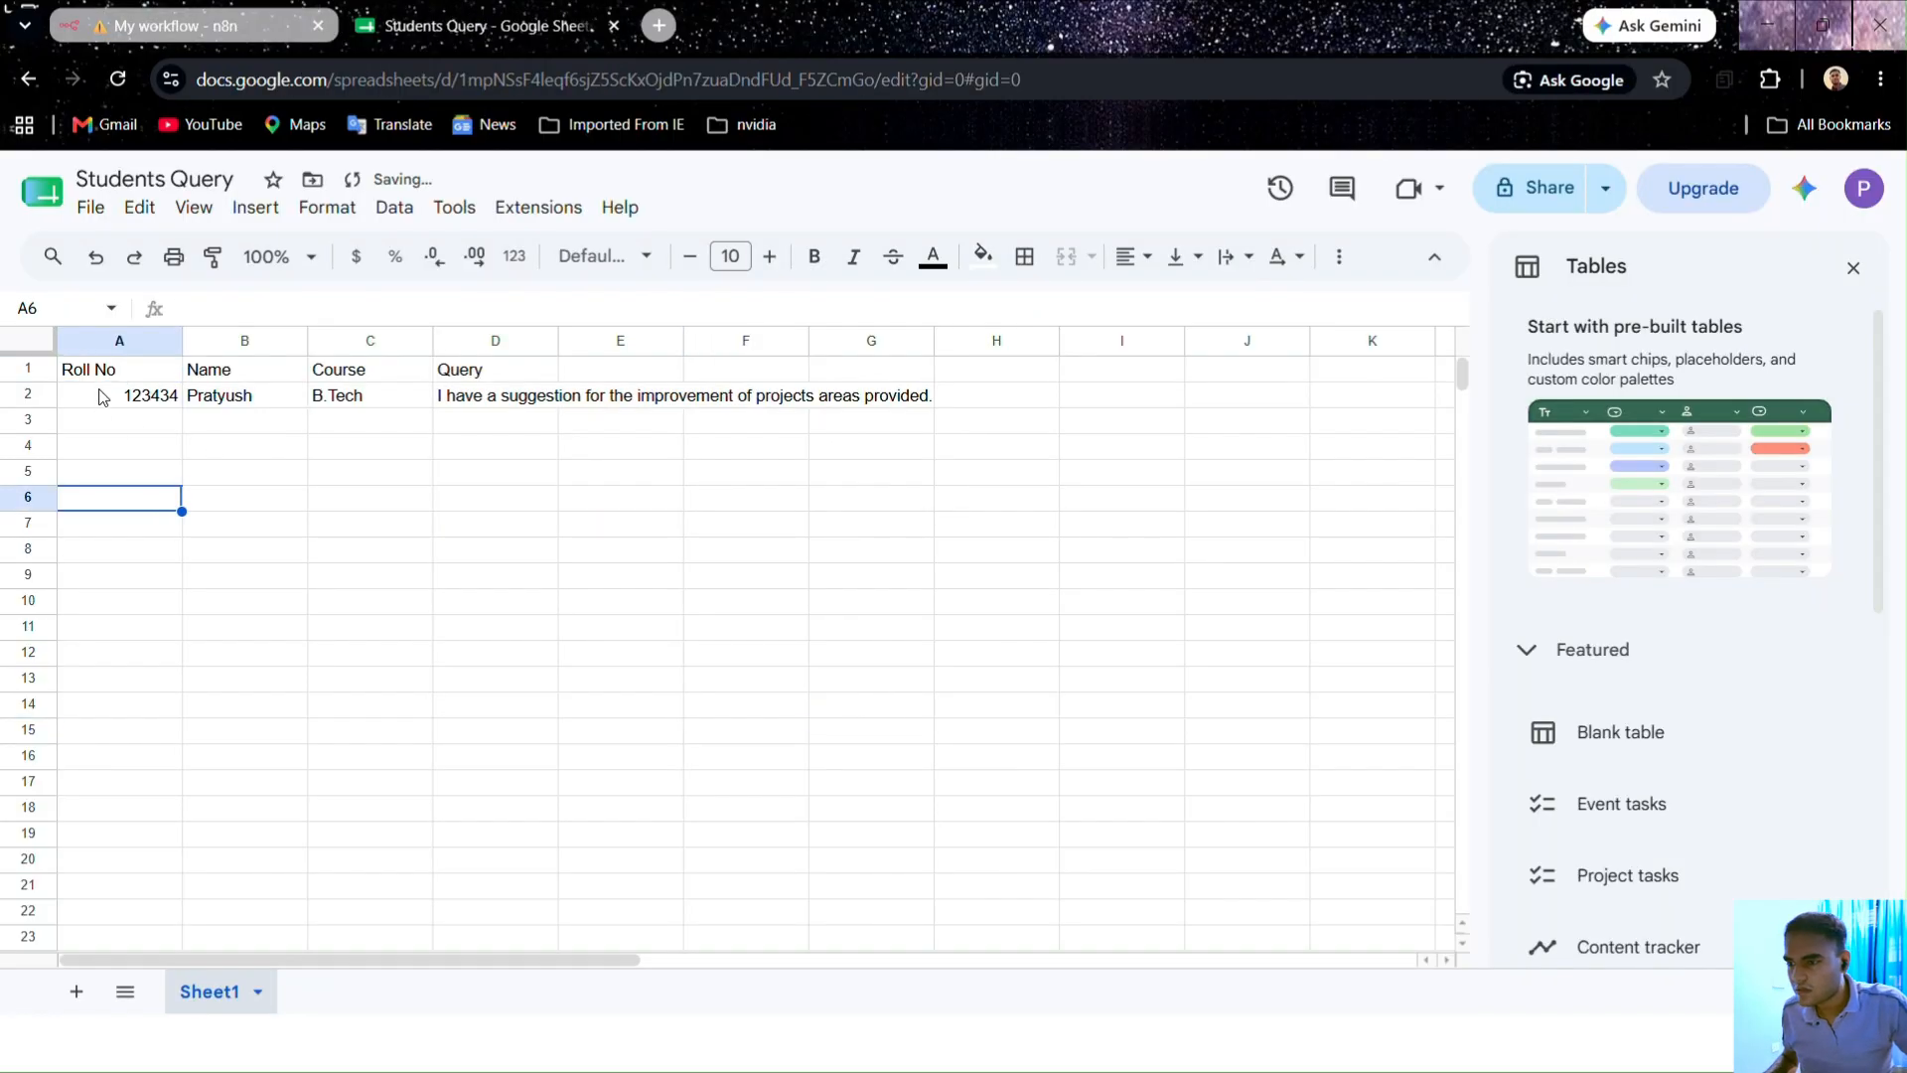
{"action": "left_click", "coordinate": [121, 379]}
{"action": "double_click", "coordinate": [121, 372]}
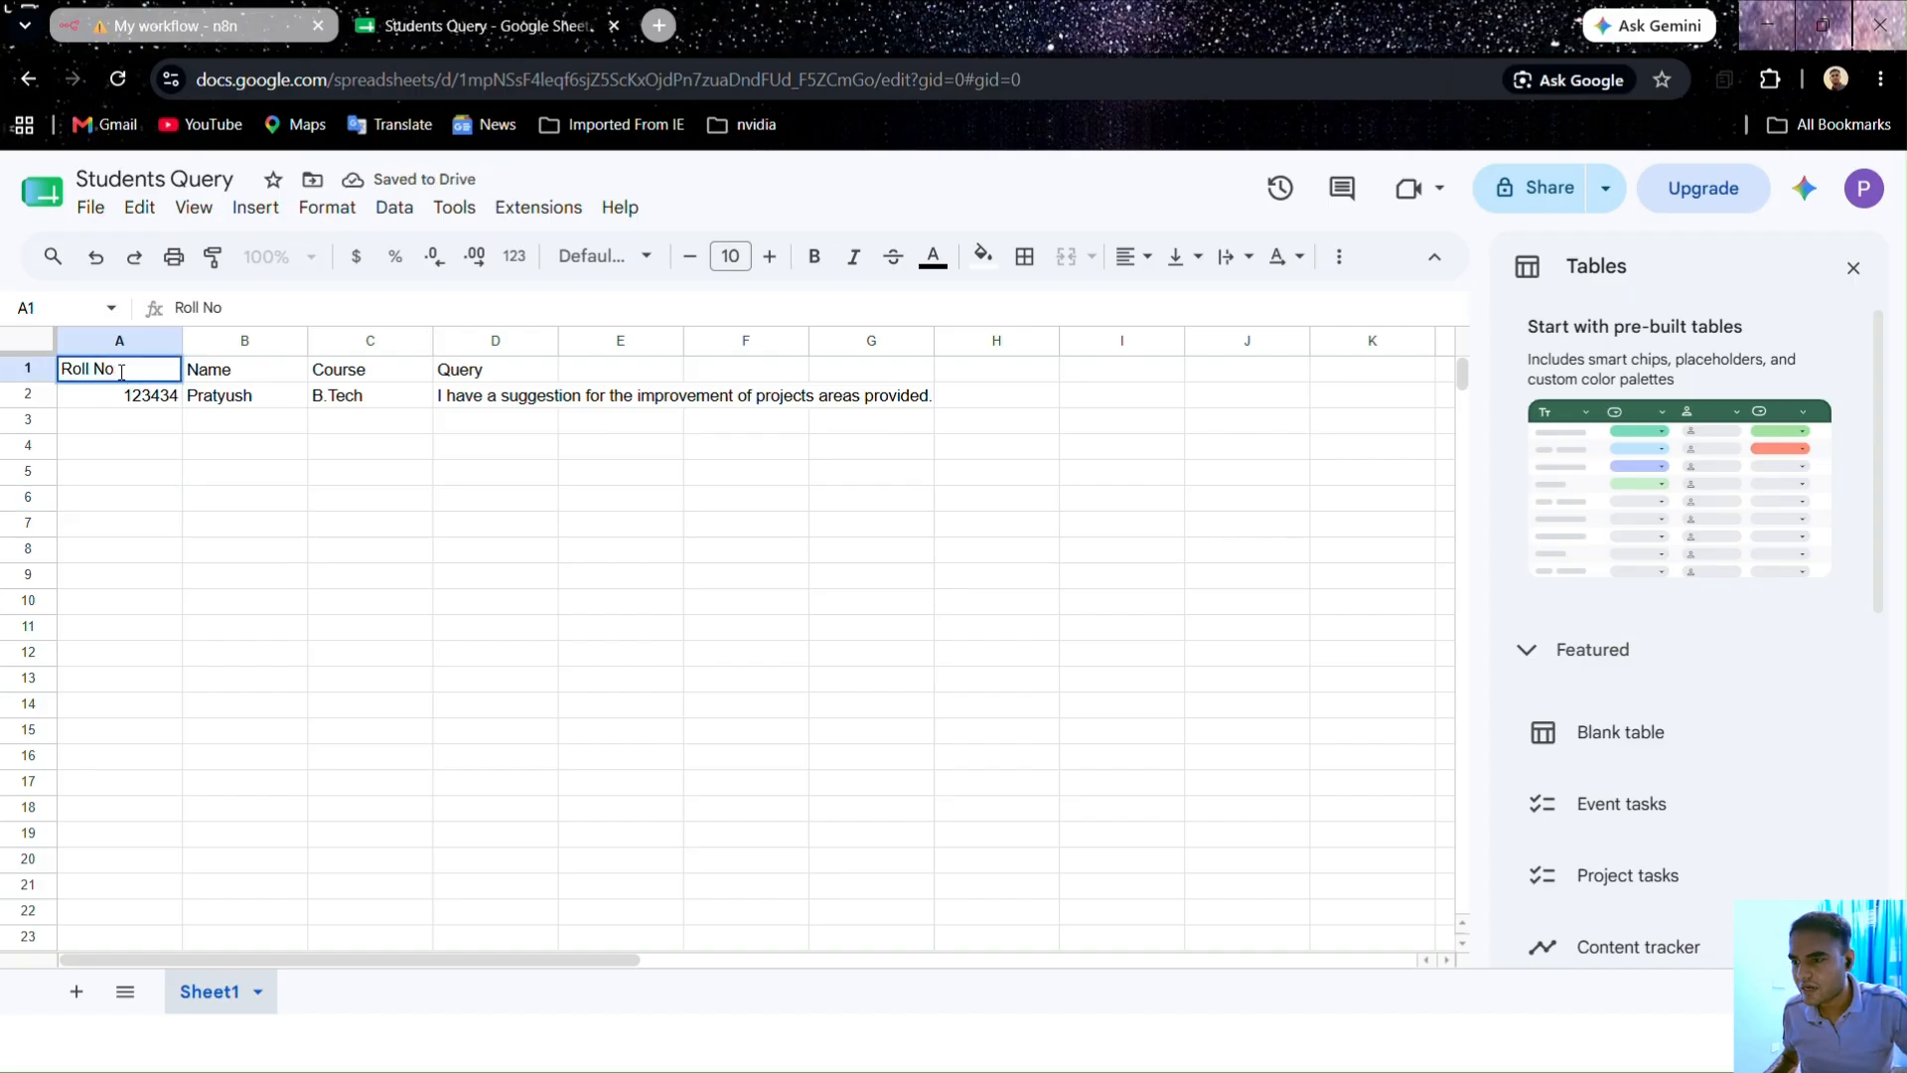
{"action": "left_click", "coordinate": [171, 36]}
Step: Refresh the columns, map the form's Roll No. into Roll No, match on Roll No and run successfully
{"action": "left_click", "coordinate": [832, 493]}
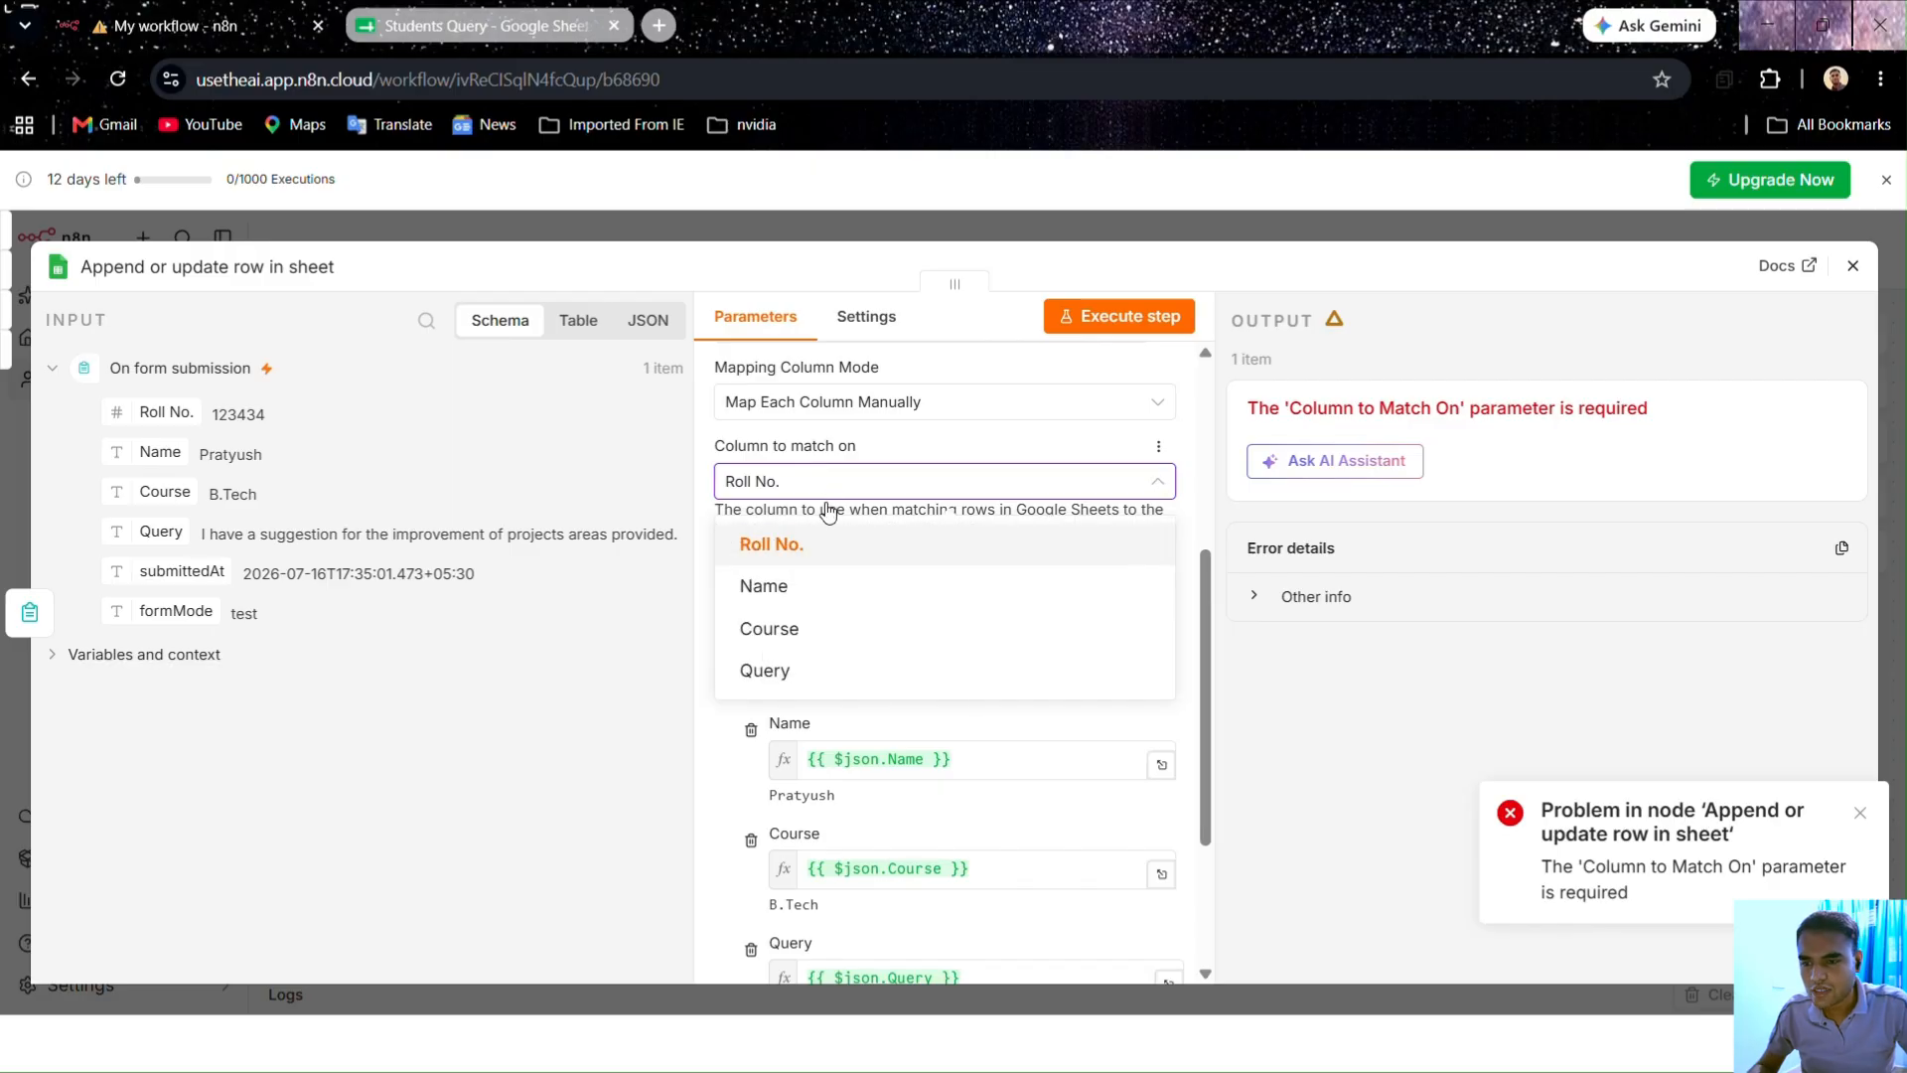
{"action": "left_click", "coordinate": [757, 549]}
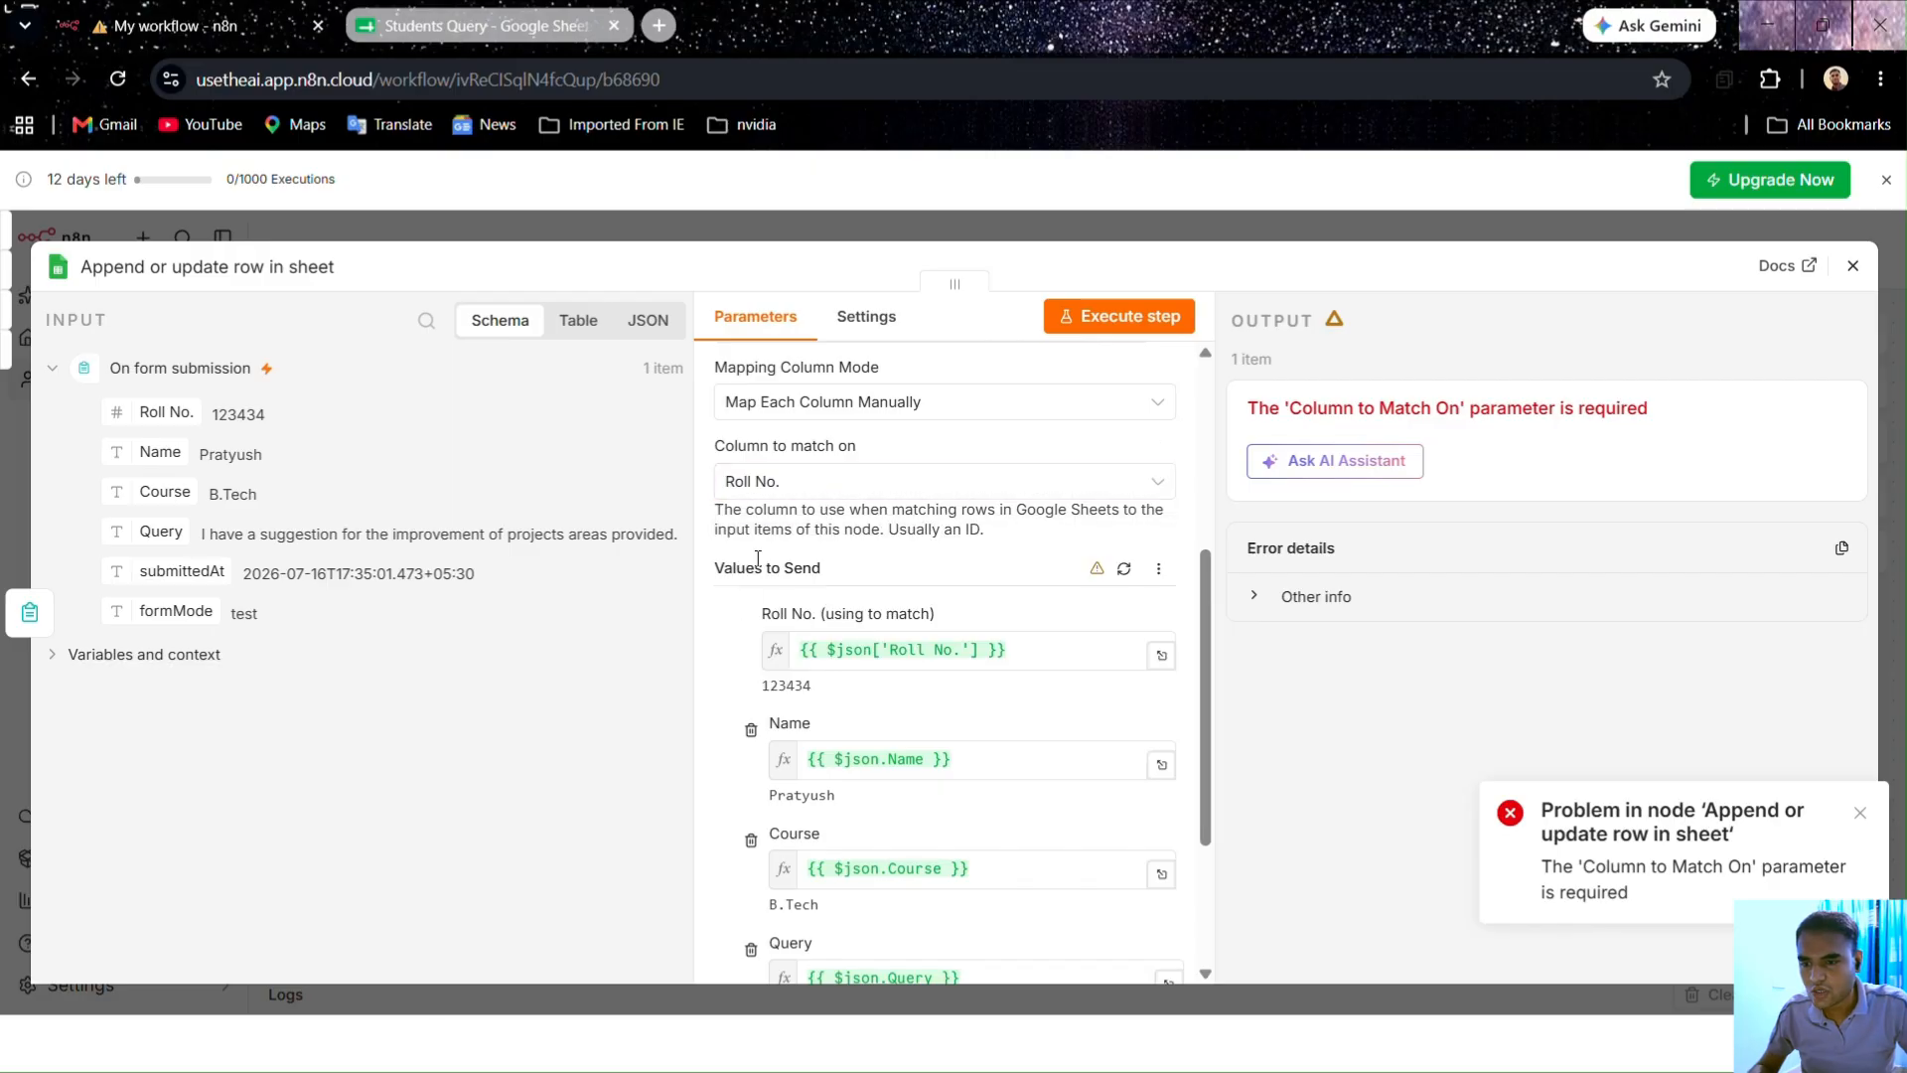
{"action": "left_click", "coordinate": [1133, 570]}
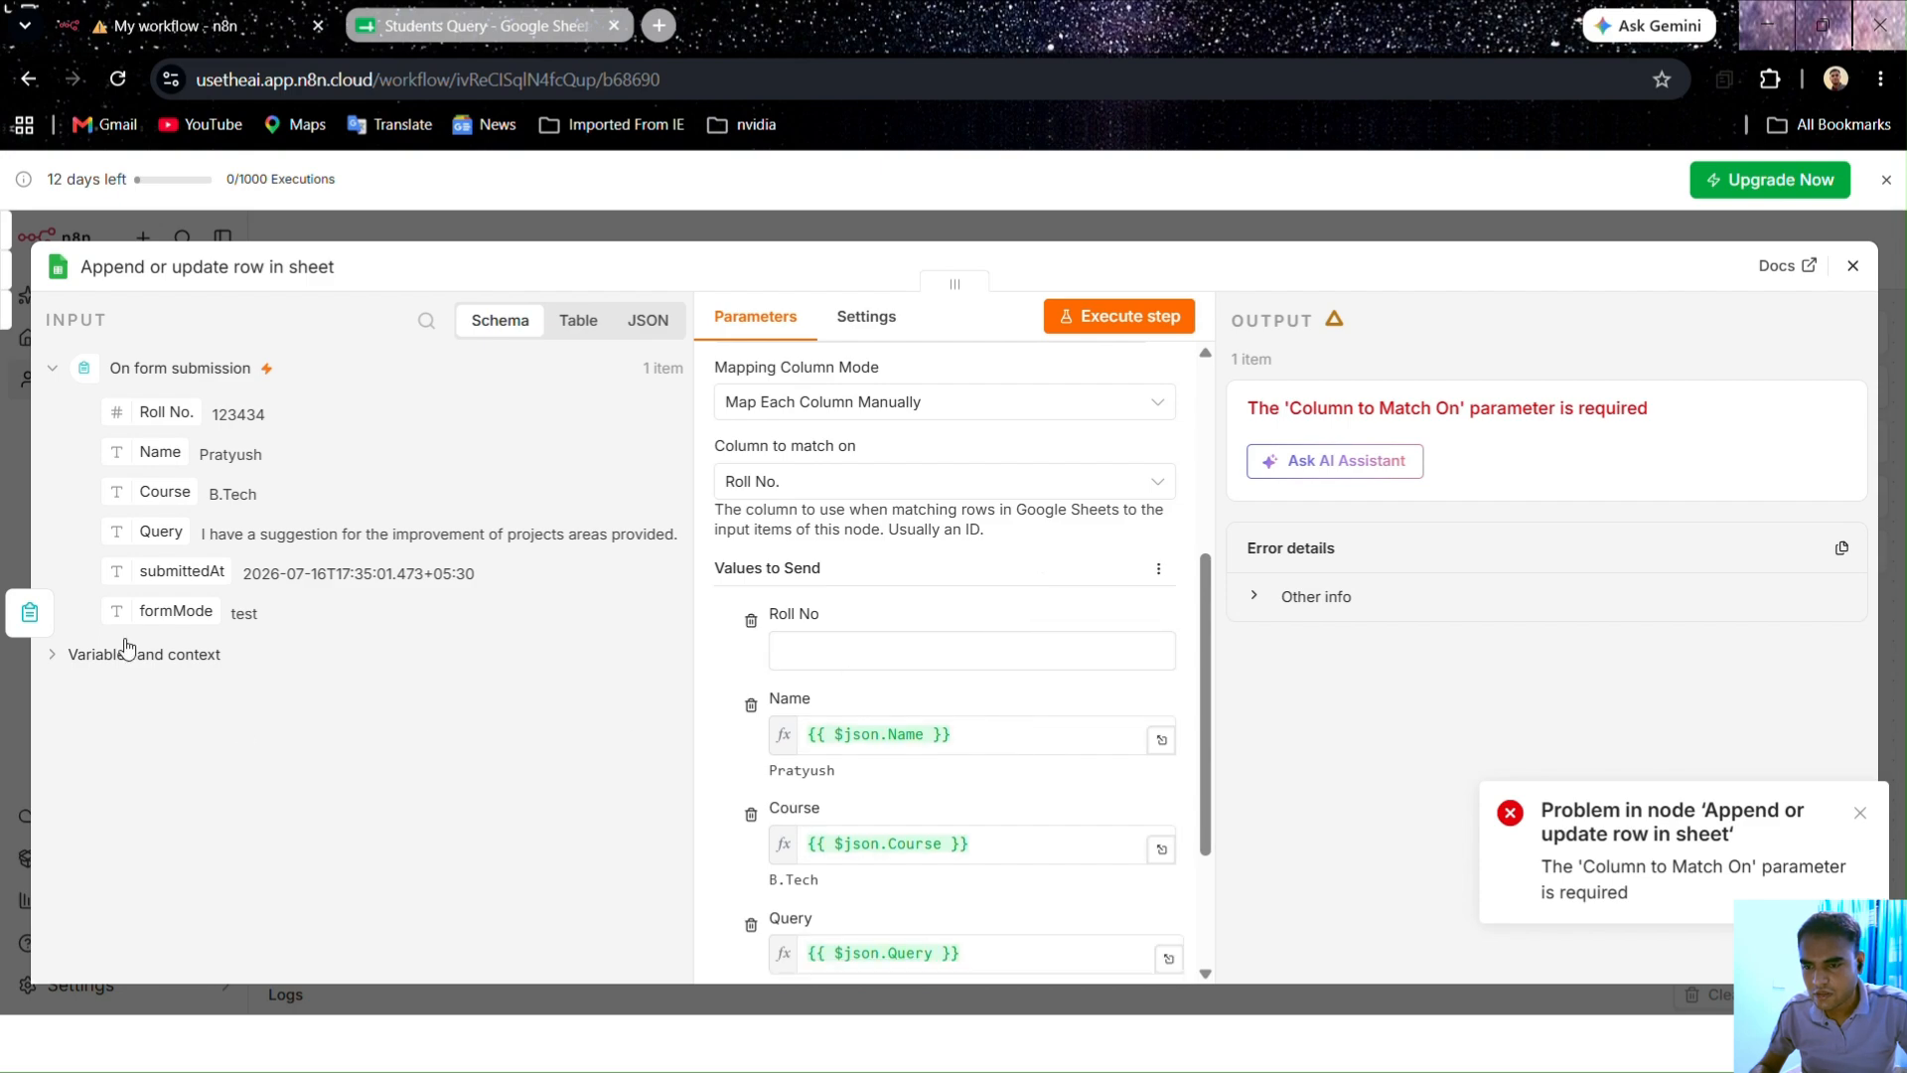
{"action": "left_click_drag", "start_coordinate": [161, 412], "coordinate": [795, 650]}
{"action": "left_click", "coordinate": [778, 484]}
{"action": "left_click", "coordinate": [778, 536]}
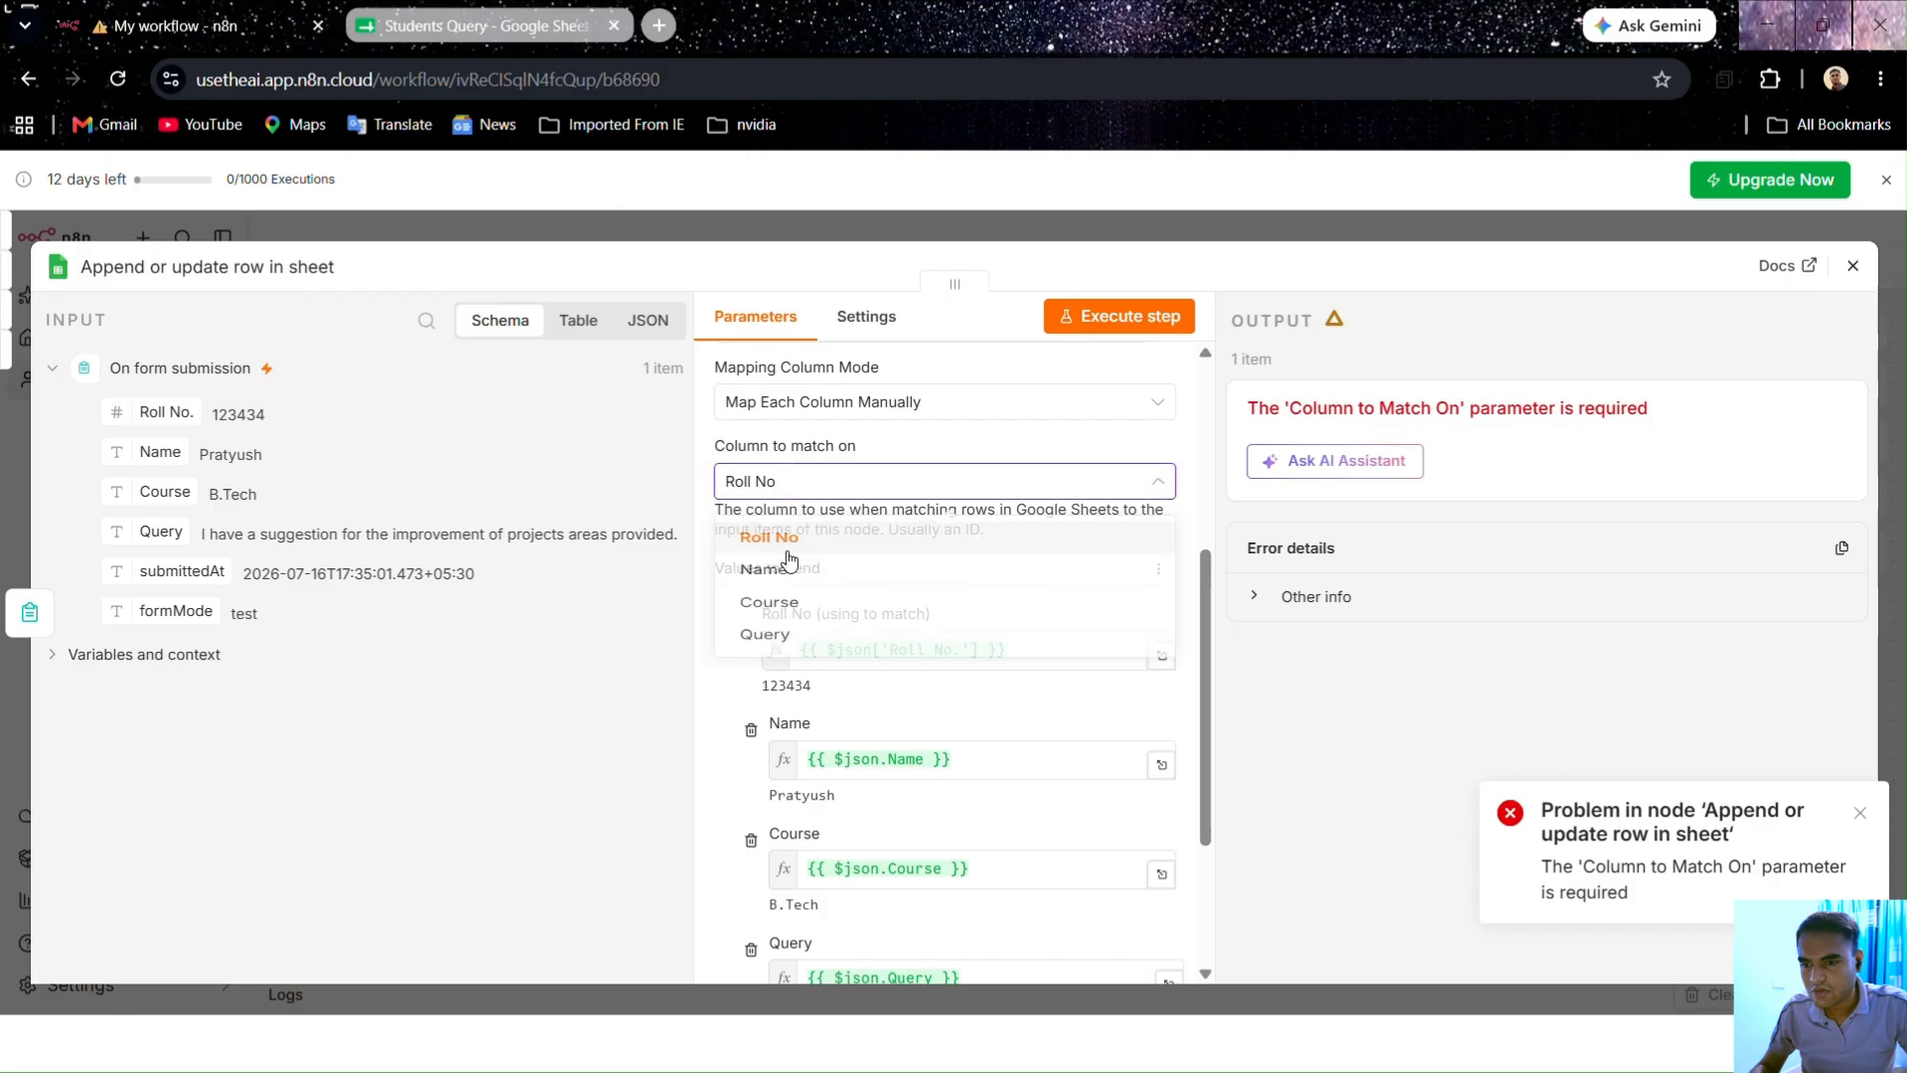
{"action": "left_click", "coordinate": [1170, 326]}
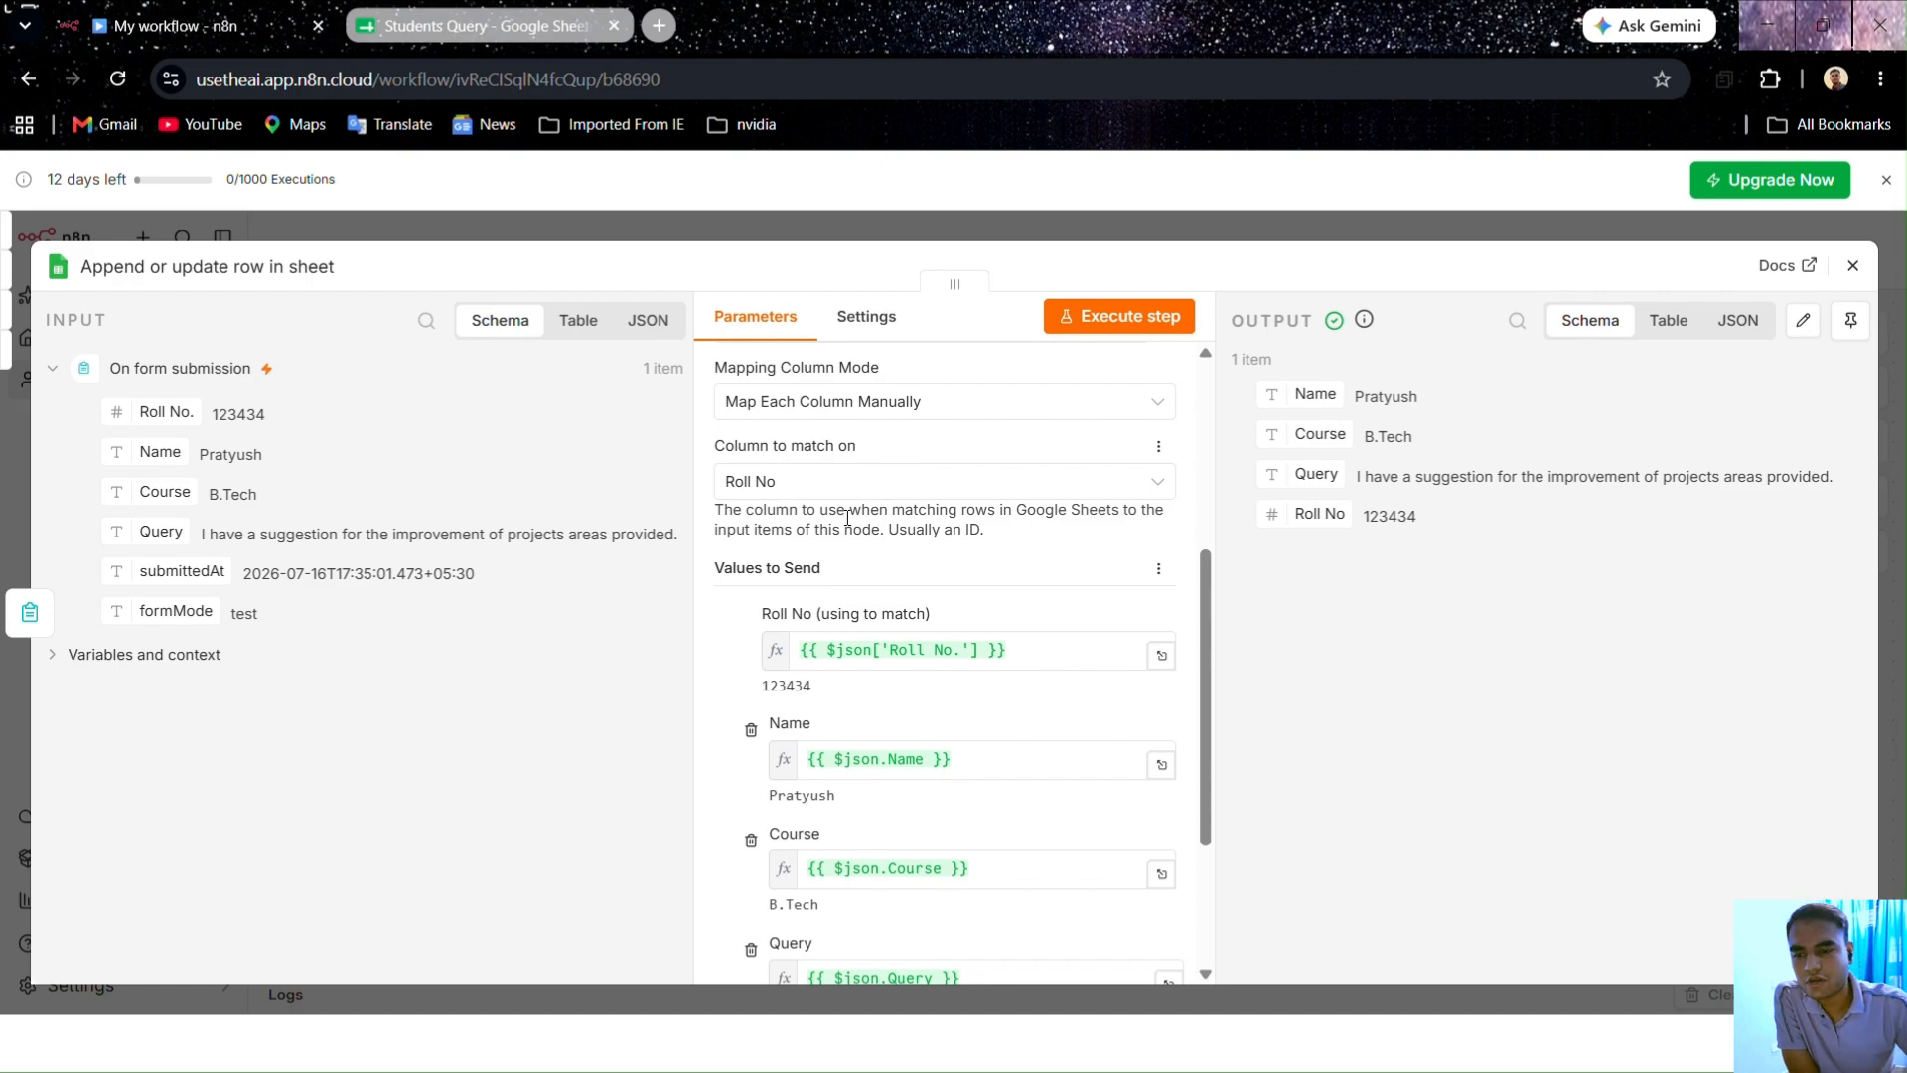
Step: Confirm the Students Query sheet still holds only the single row 2
{"action": "left_click", "coordinate": [501, 25]}
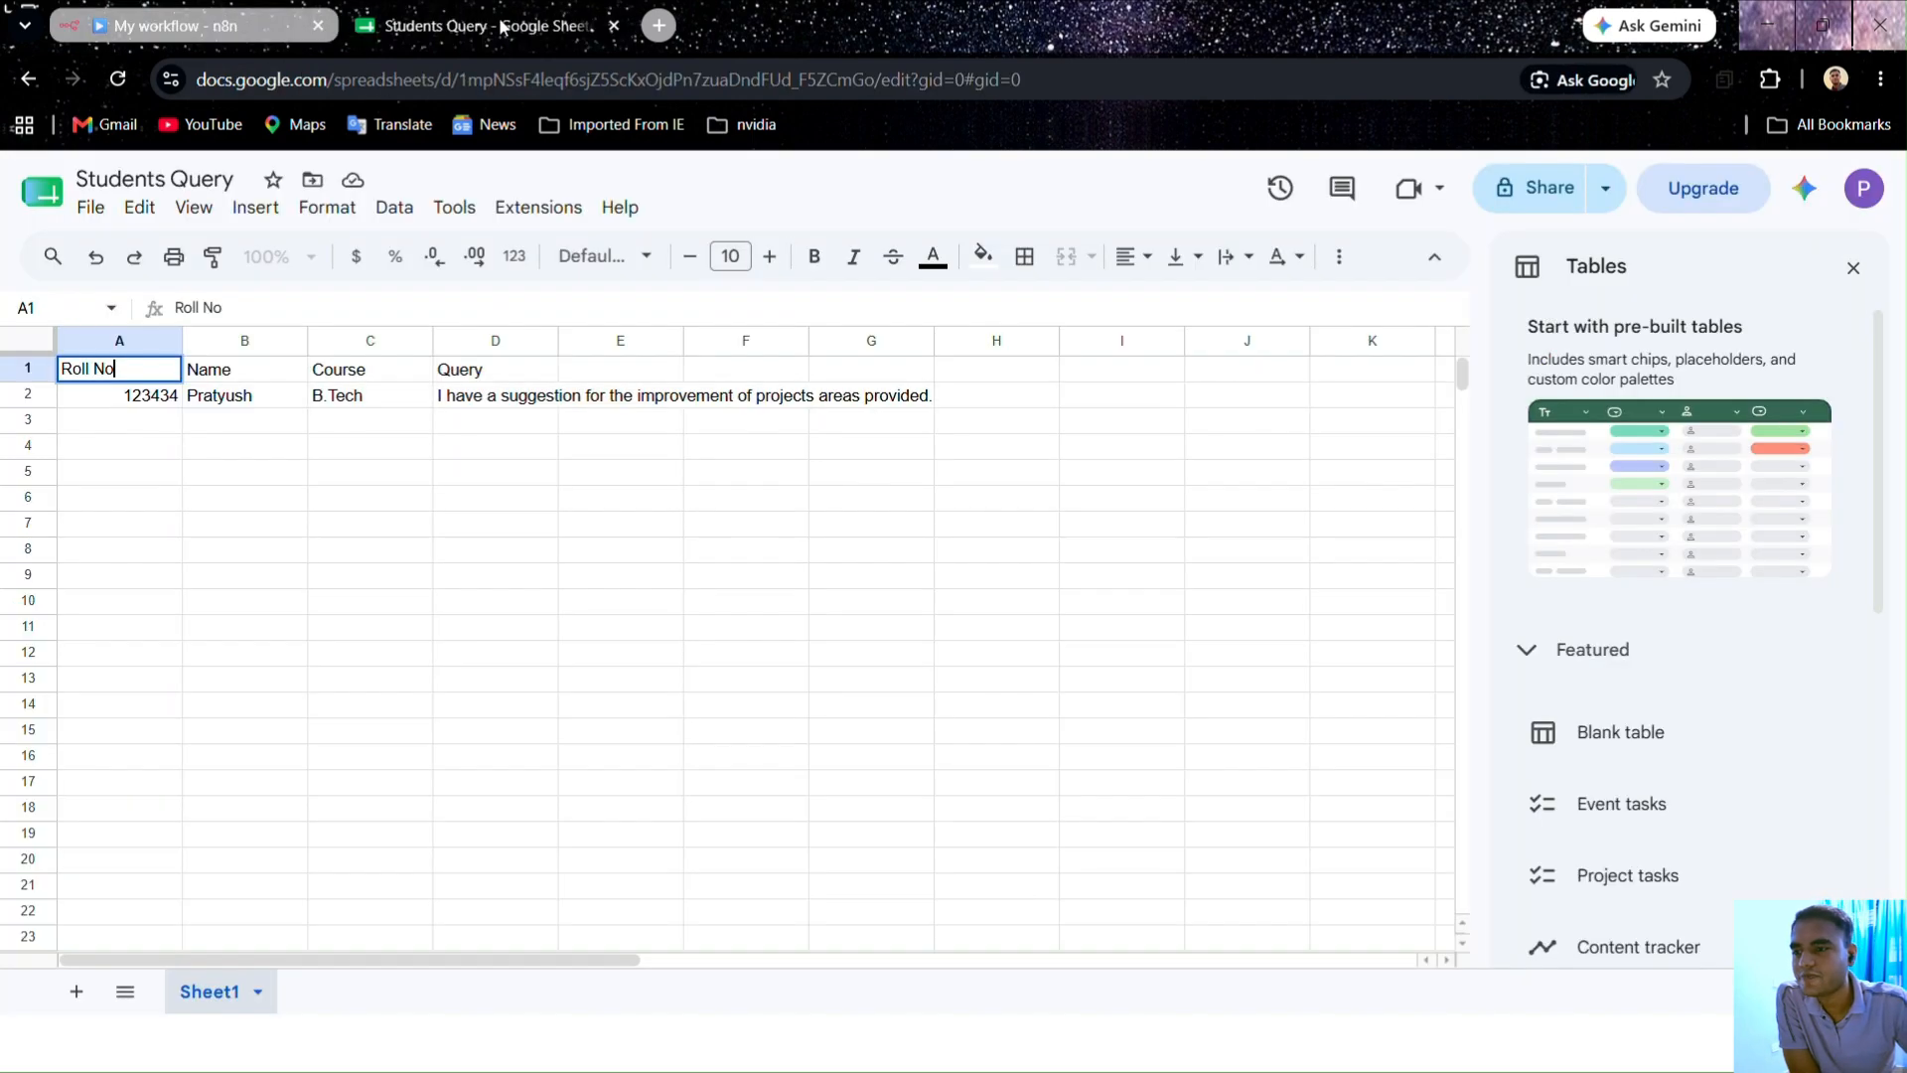
{"action": "left_click", "coordinate": [144, 459]}
{"action": "left_click", "coordinate": [164, 25]}
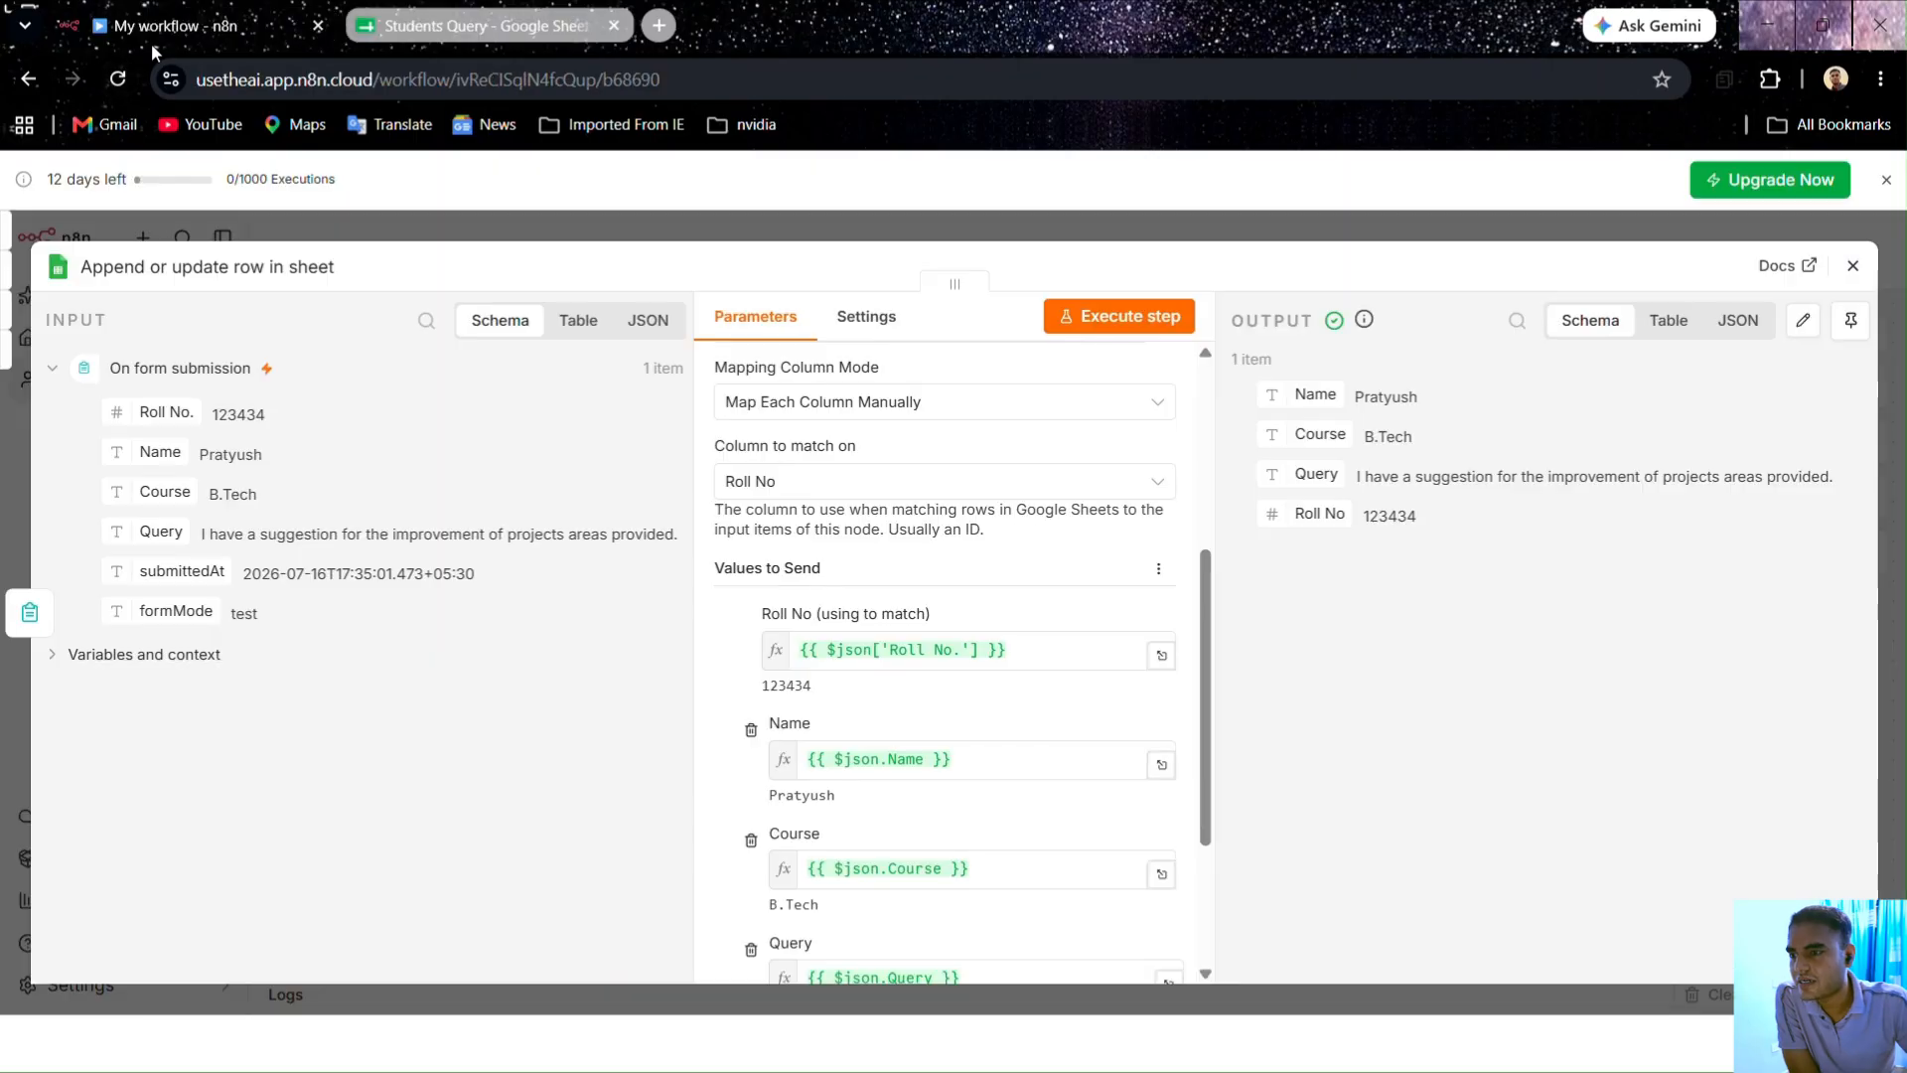
{"action": "scroll", "coordinate": [903, 620], "scroll_direction": "up", "scroll_amount": 5}
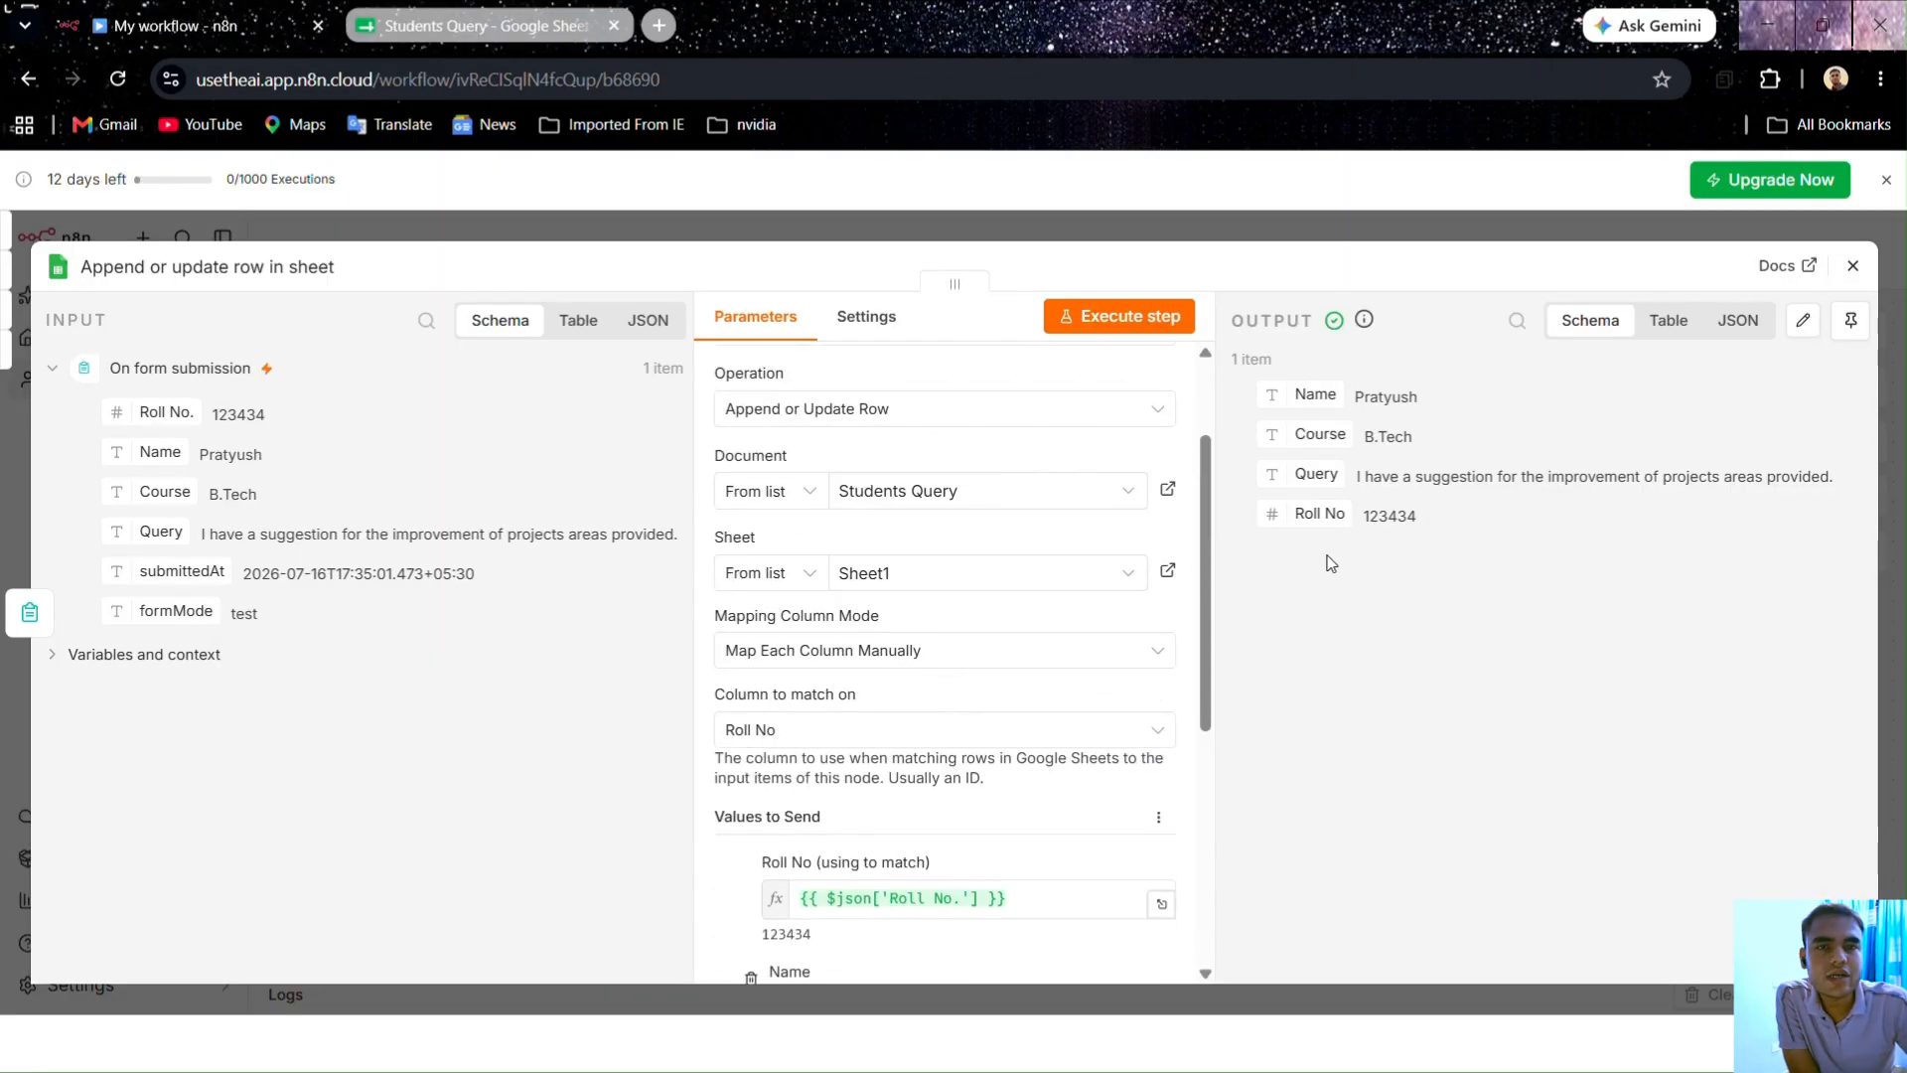
{"action": "key", "text": "ctrl+Tab"}
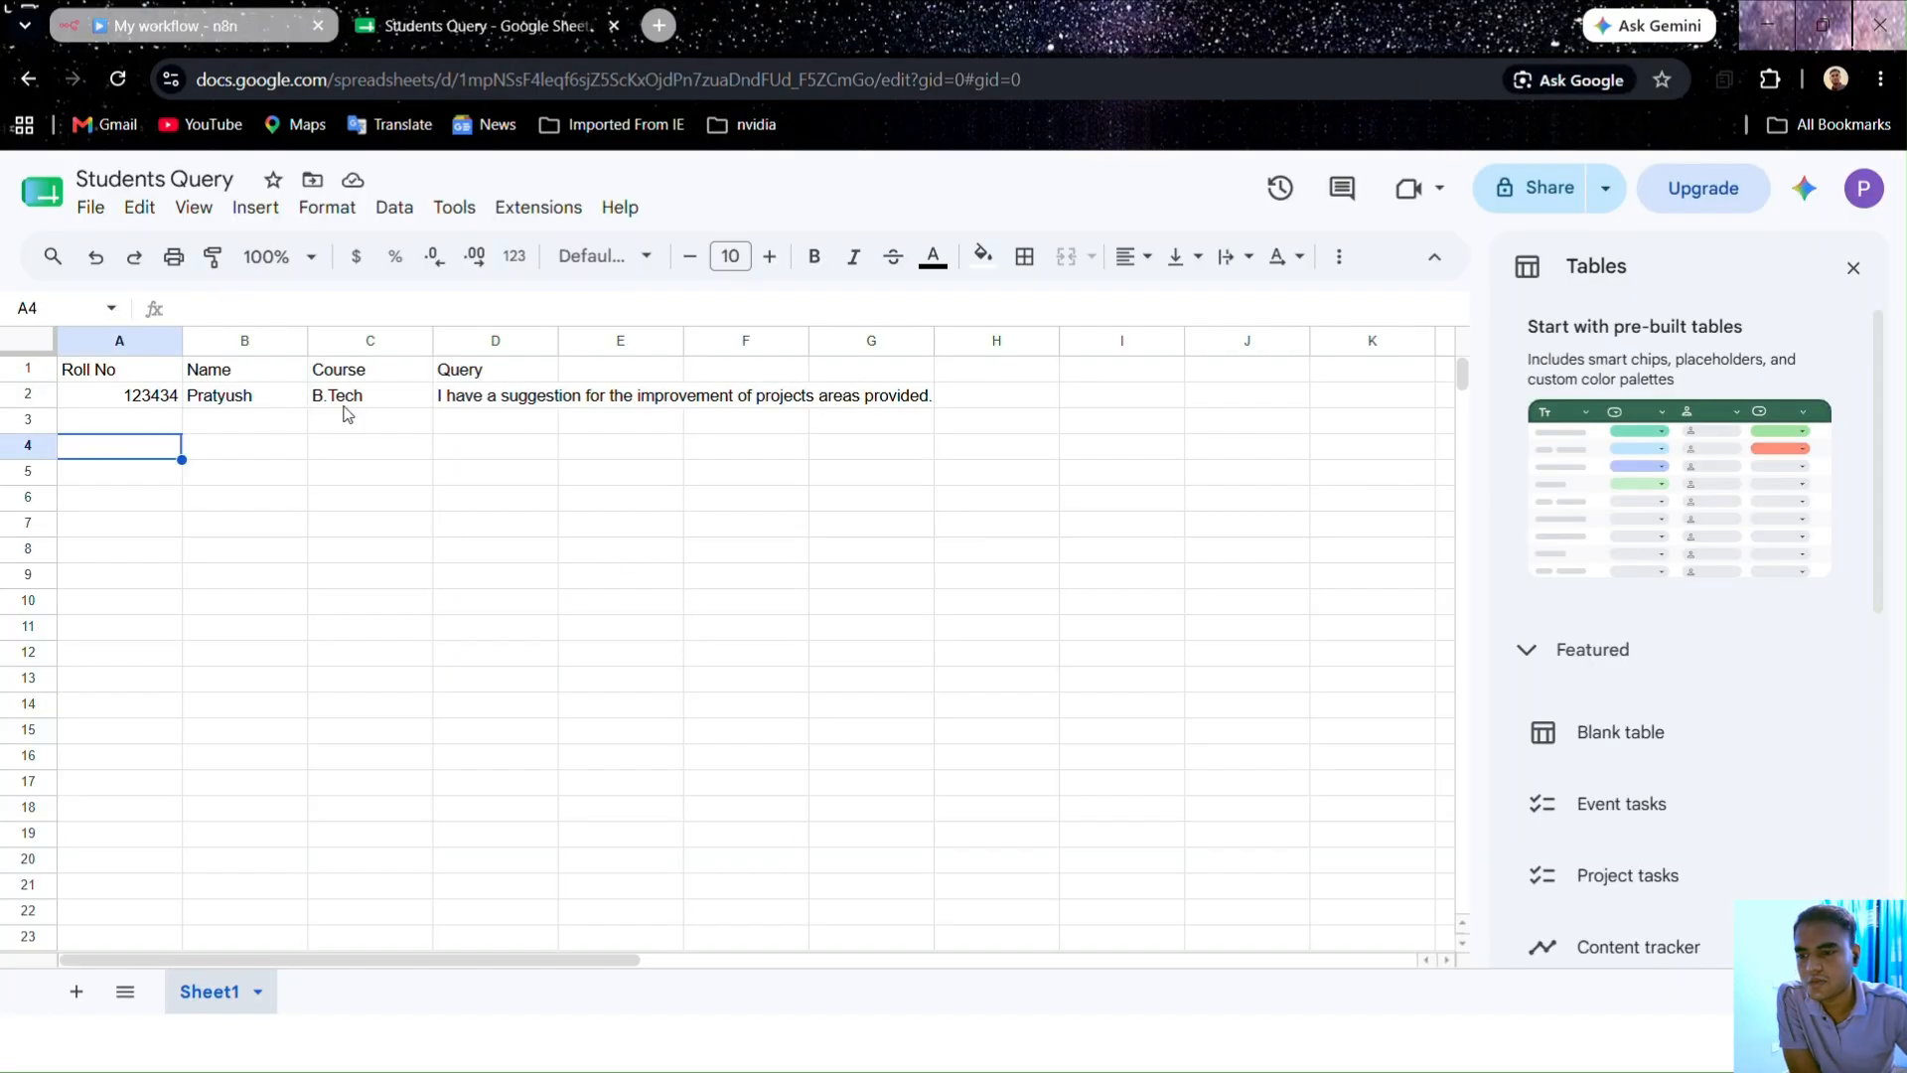
{"action": "left_click", "coordinate": [197, 29]}
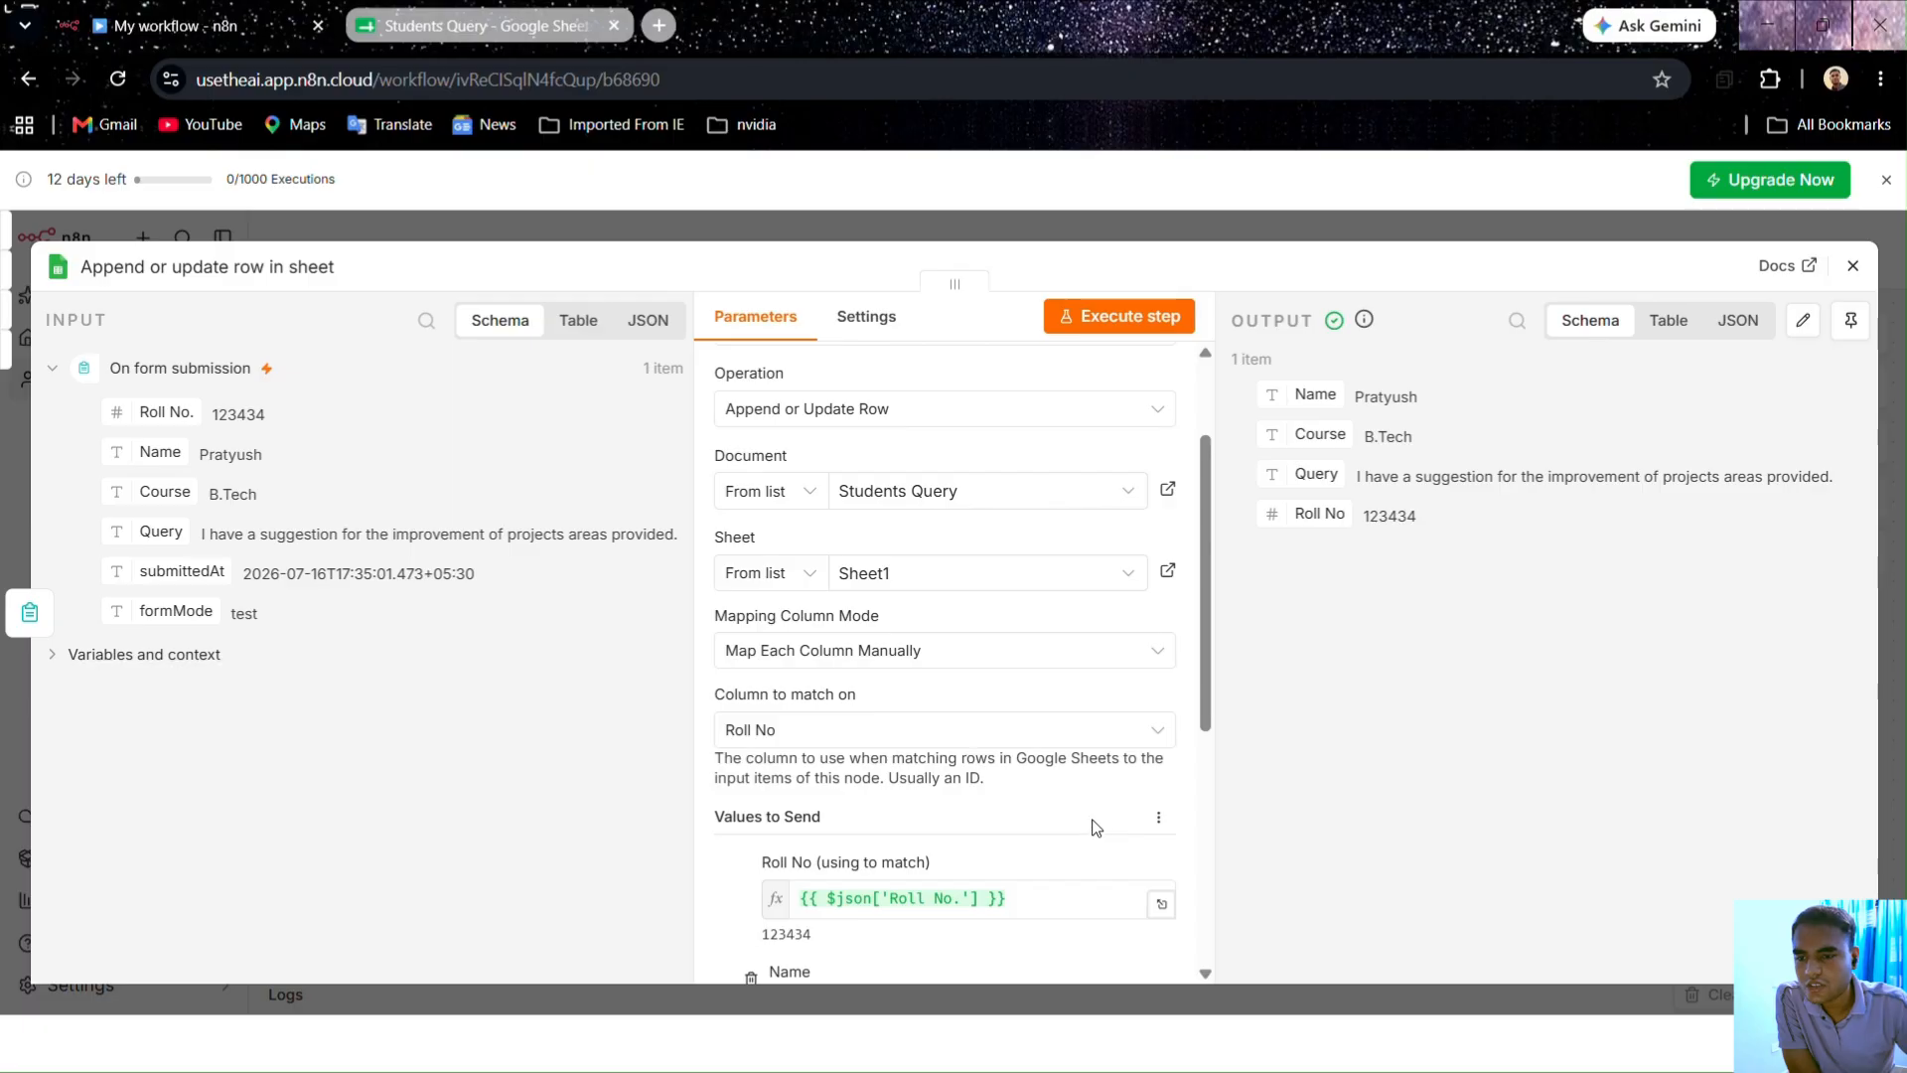
Step: Pin the Append or update row in sheet output (roll number, name, B.Tech, query) for tests
{"action": "left_click", "coordinate": [1011, 222]}
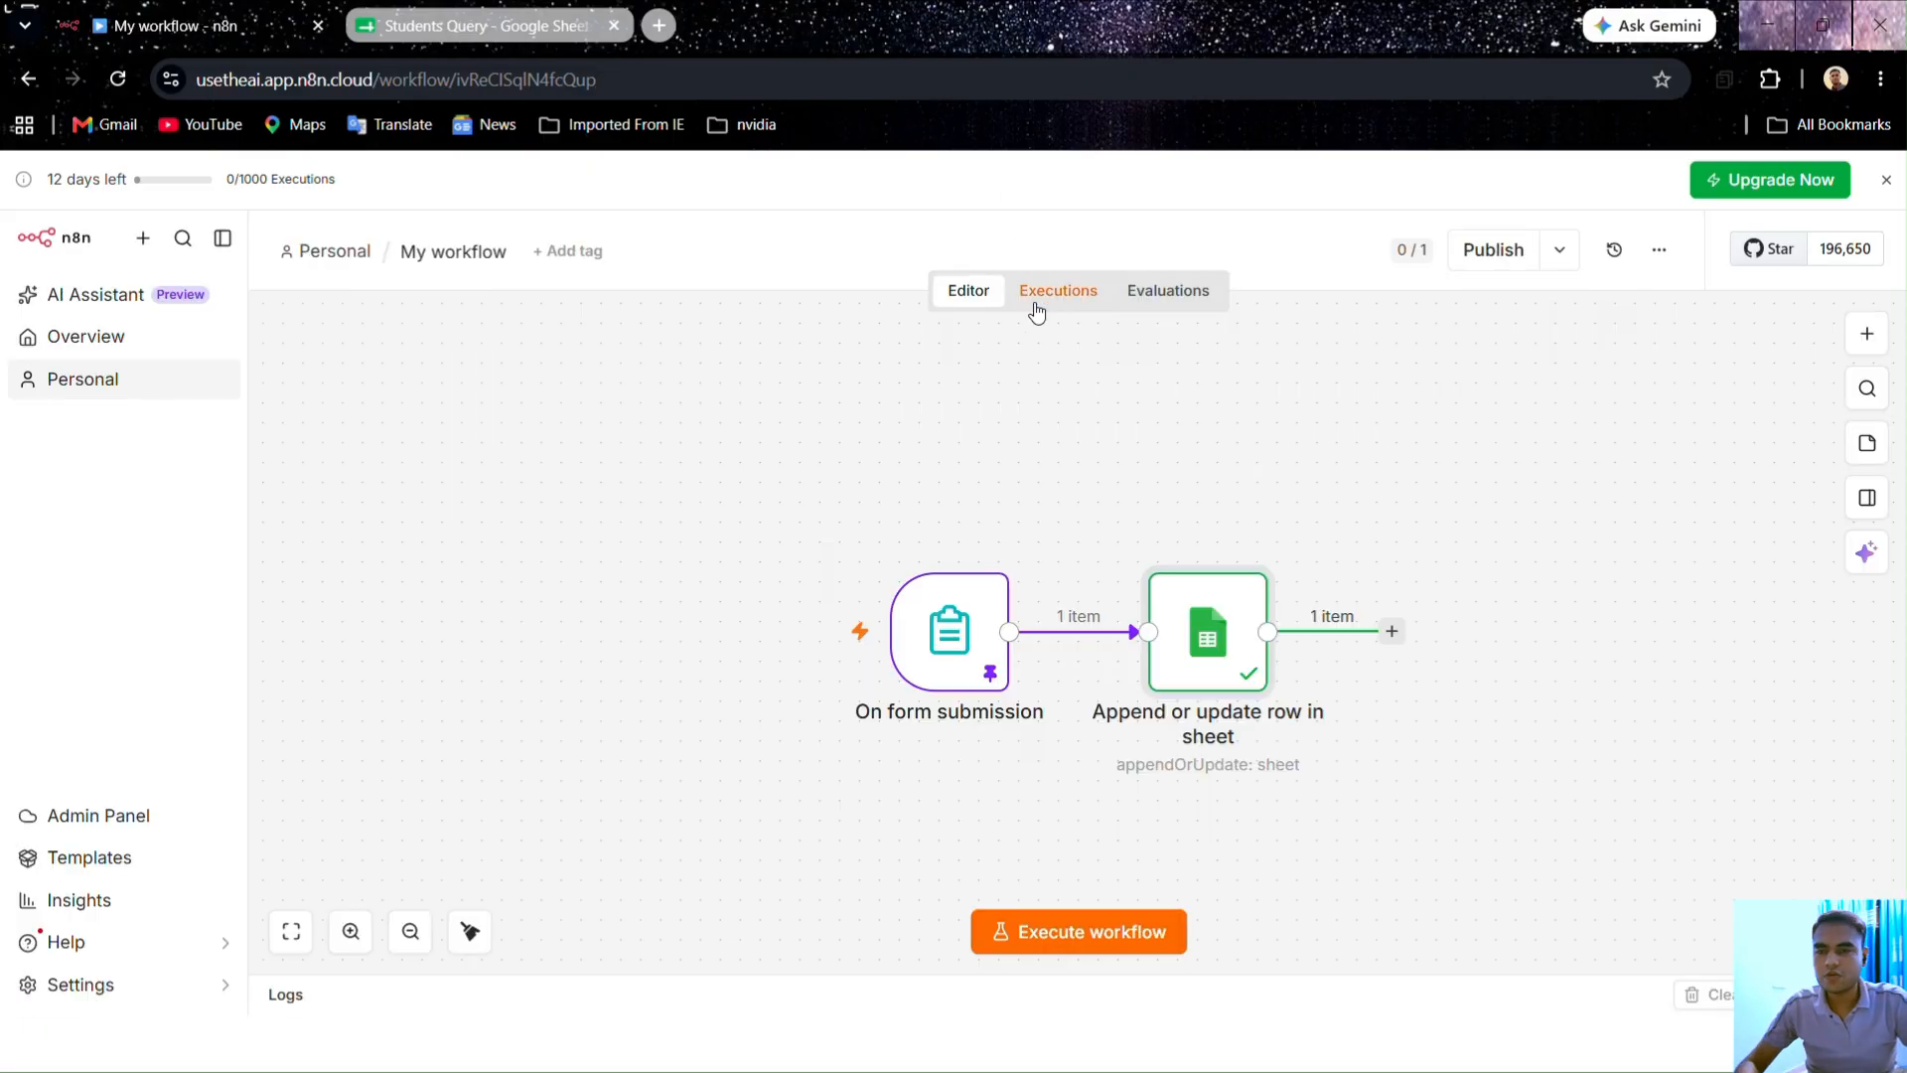
{"action": "double_click", "coordinate": [1217, 629]}
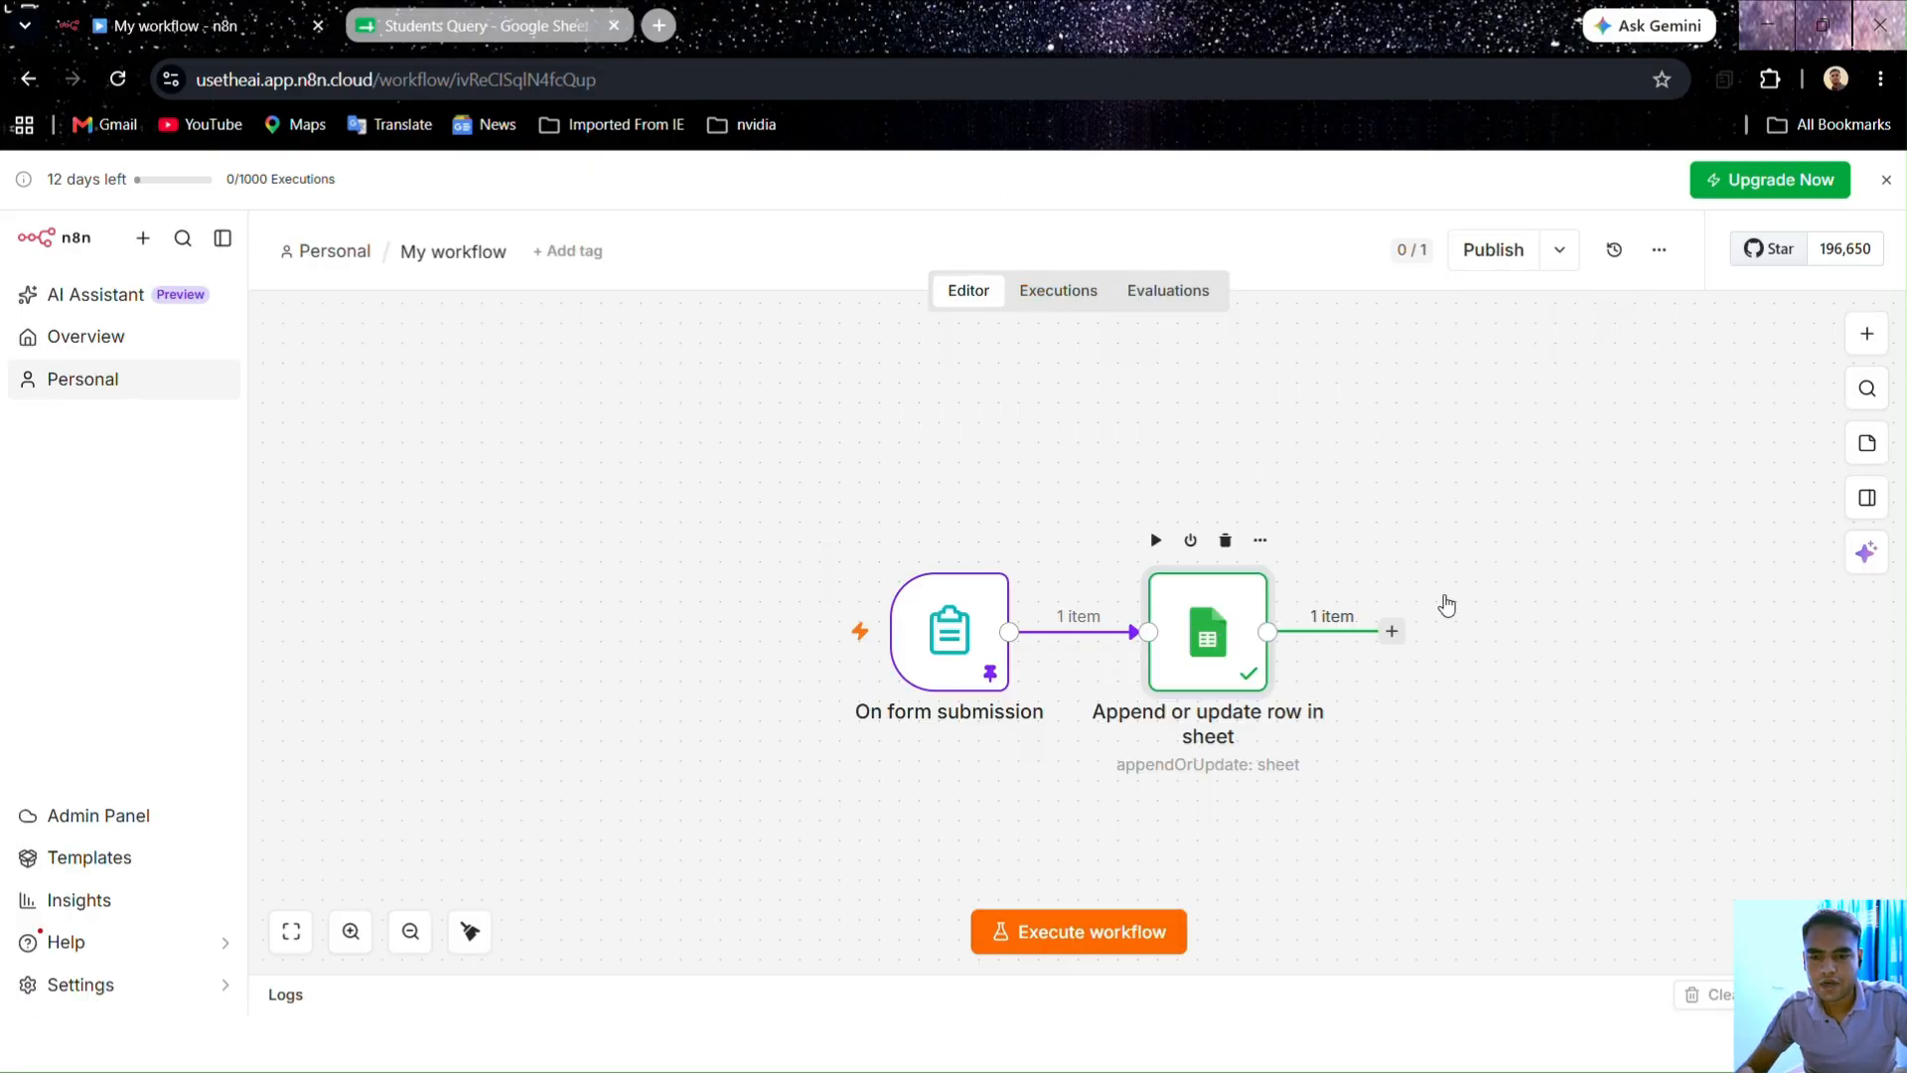
{"action": "left_click", "coordinate": [1844, 320]}
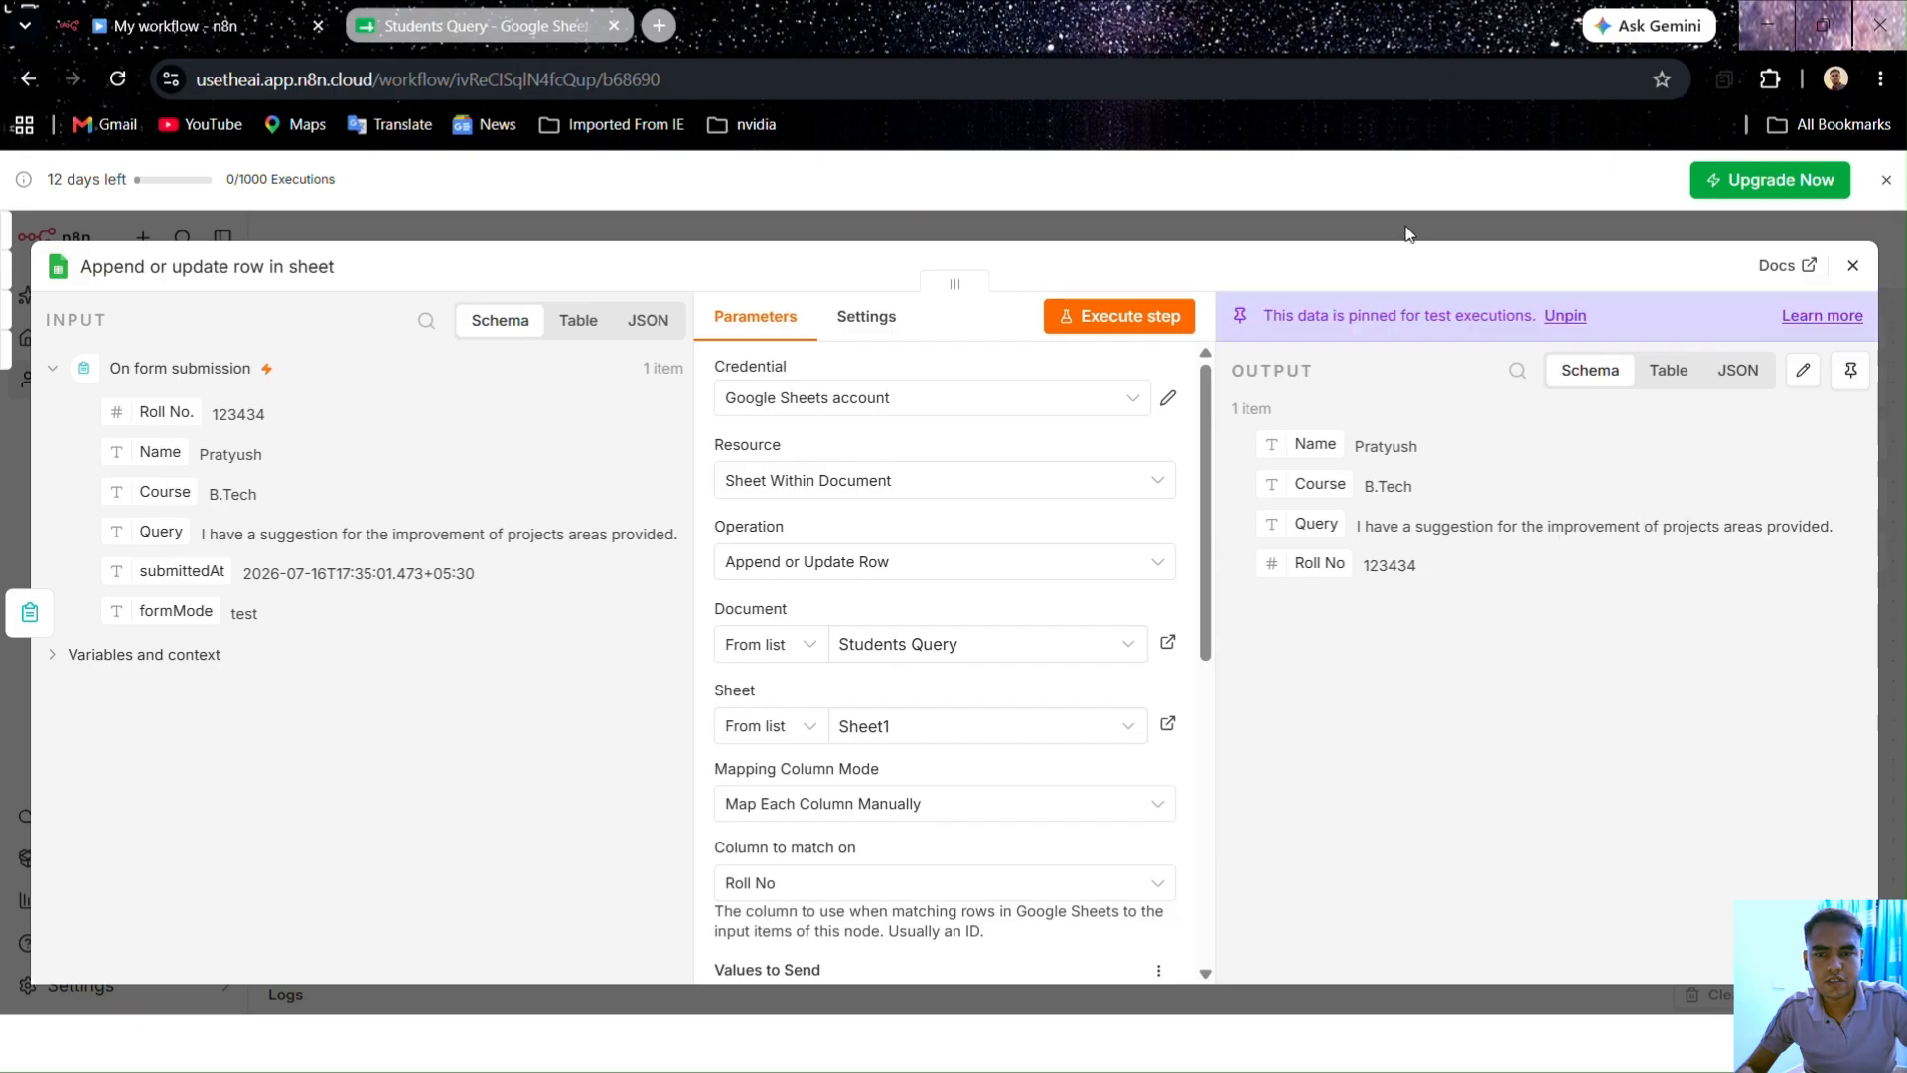
{"action": "left_click", "coordinate": [1405, 233]}
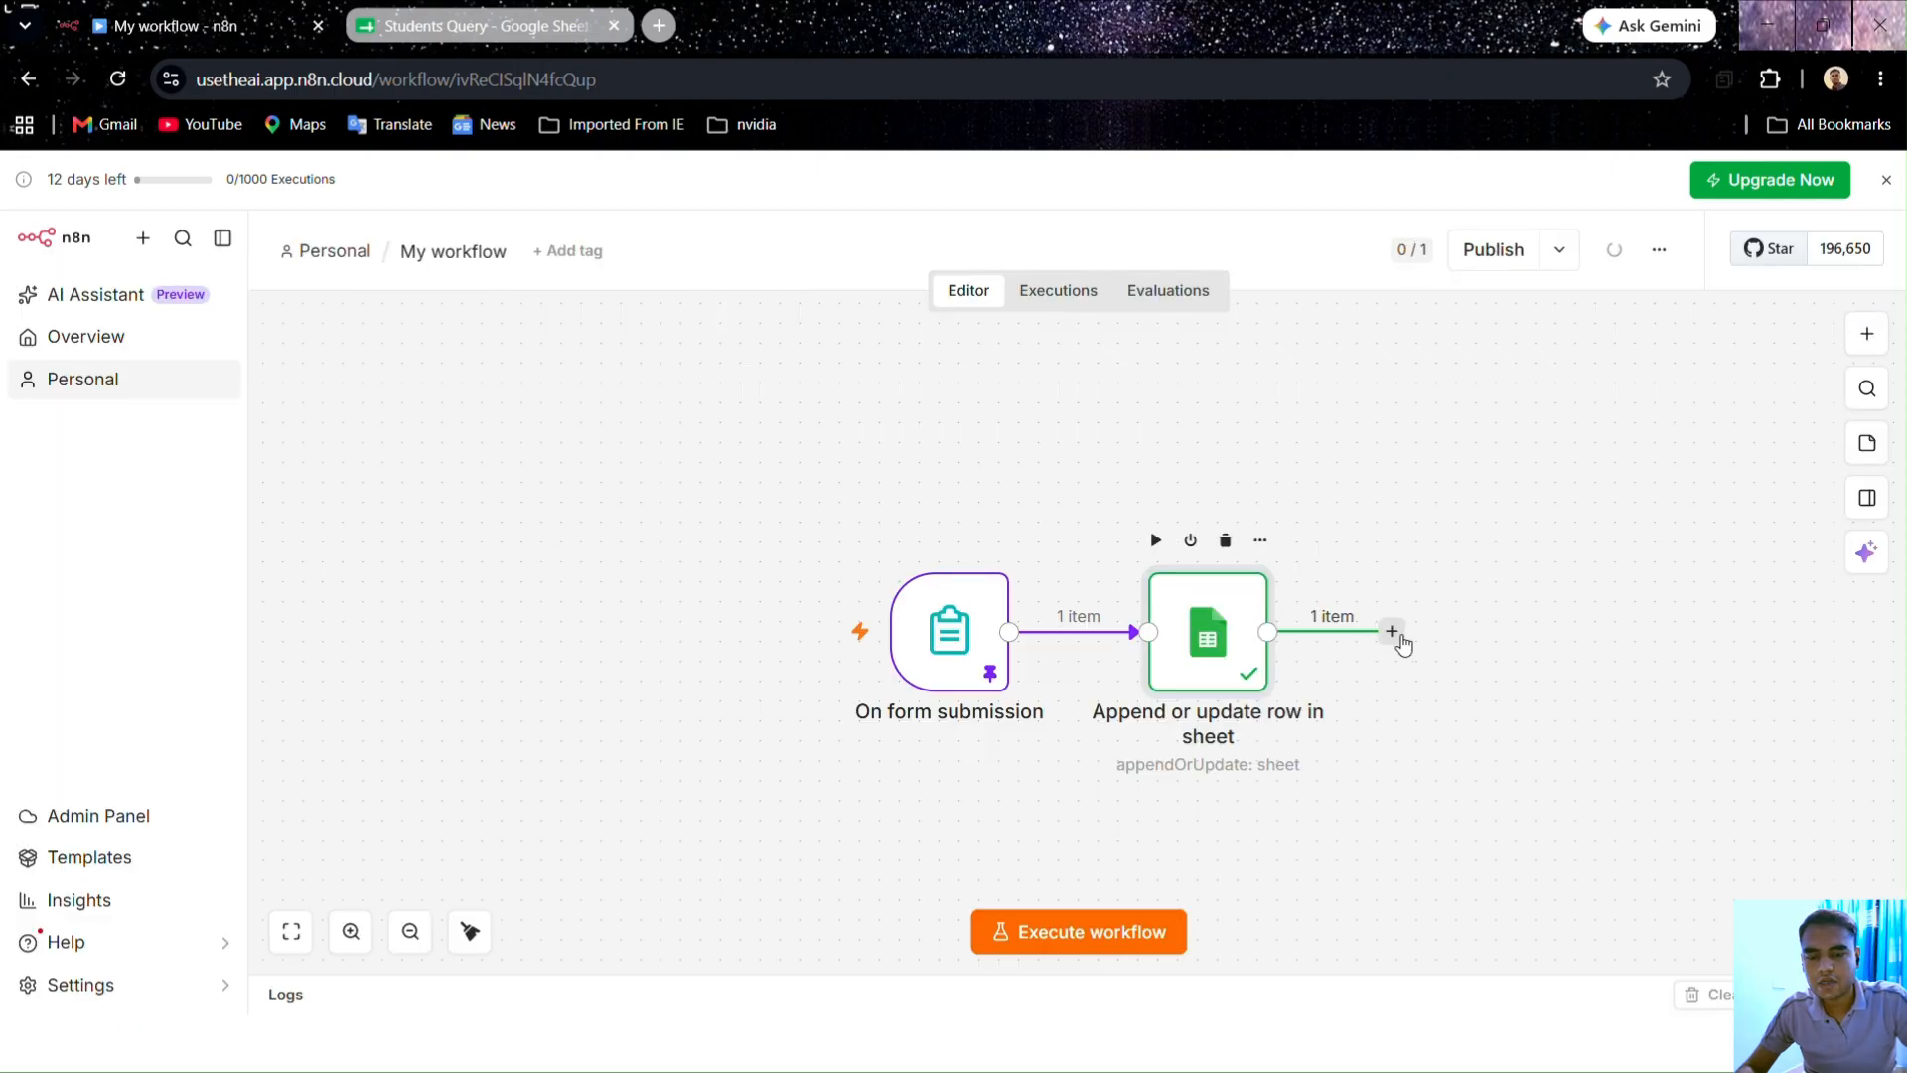
{"action": "double_click", "coordinate": [1259, 668]}
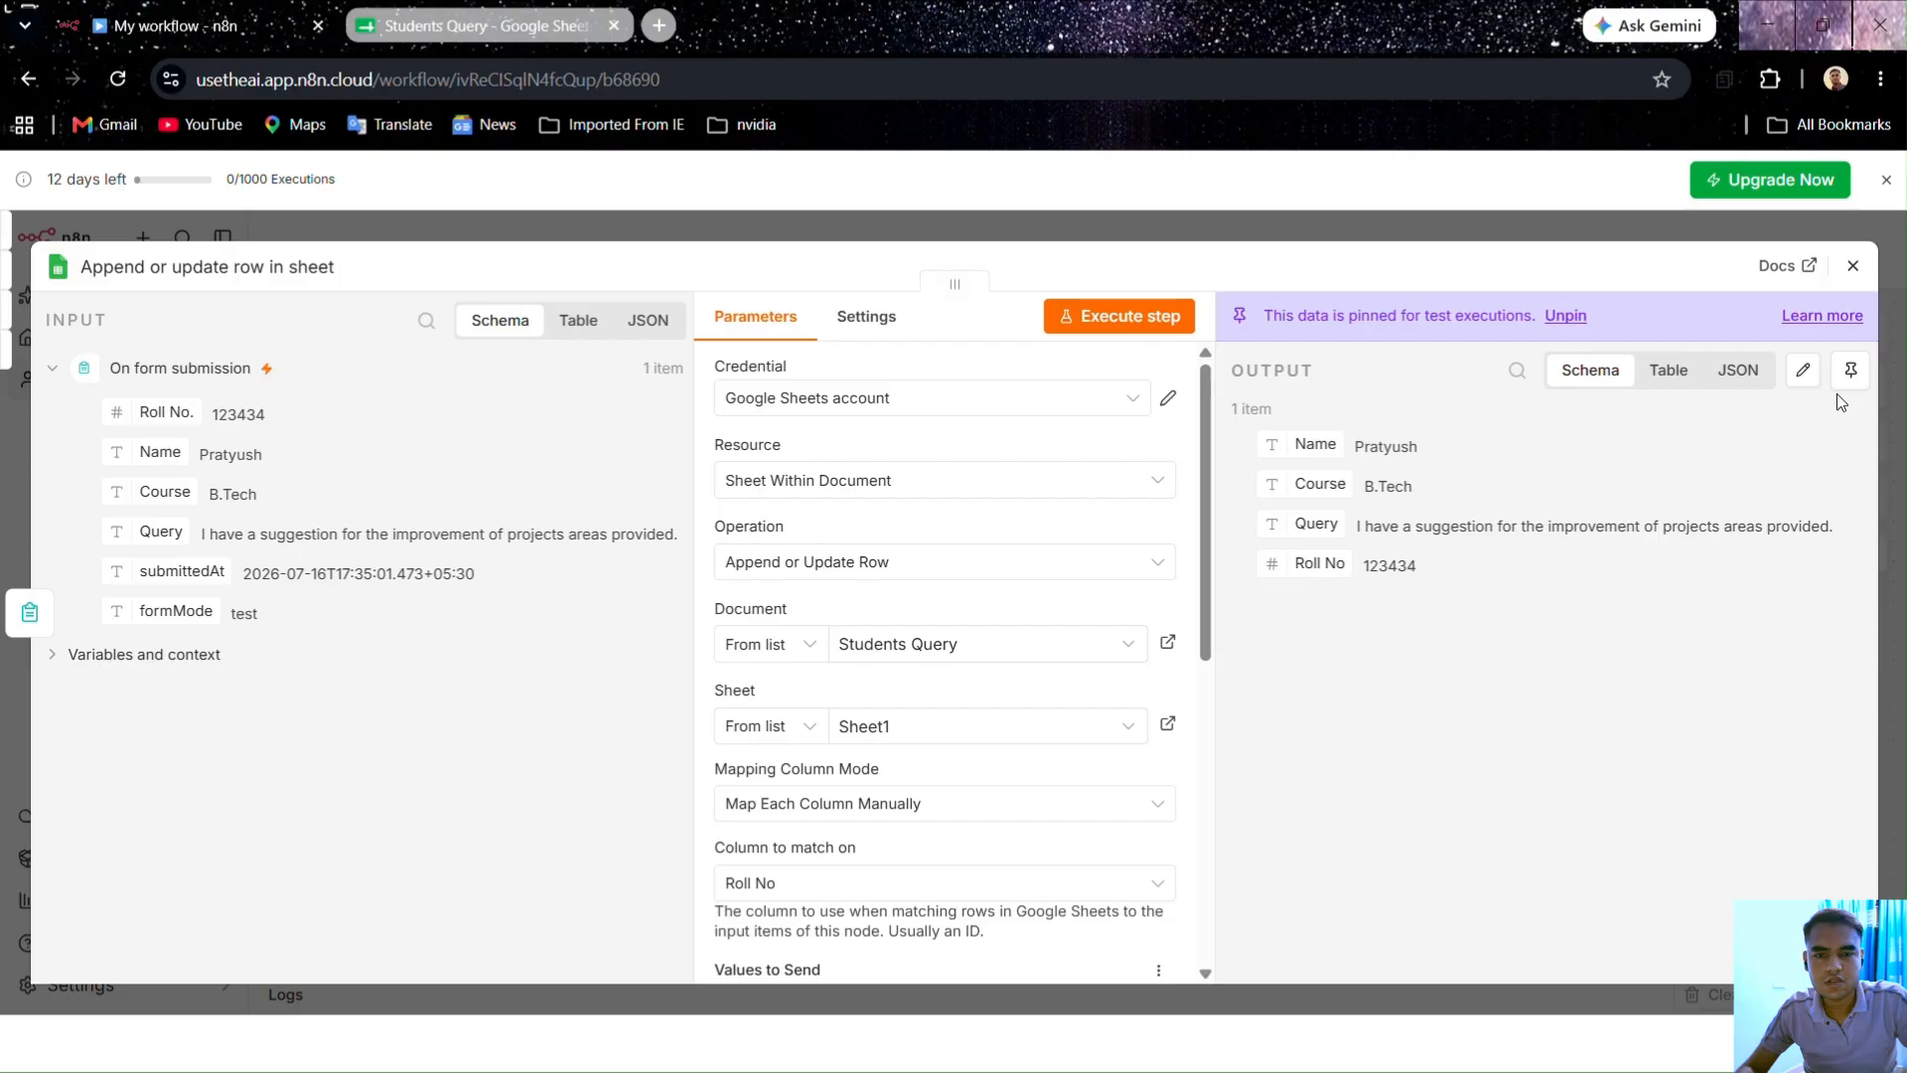
Step: Add a Gmail 'Send a message' node after the sheet step, found by searching 'mail'
{"action": "left_click", "coordinate": [1366, 235]}
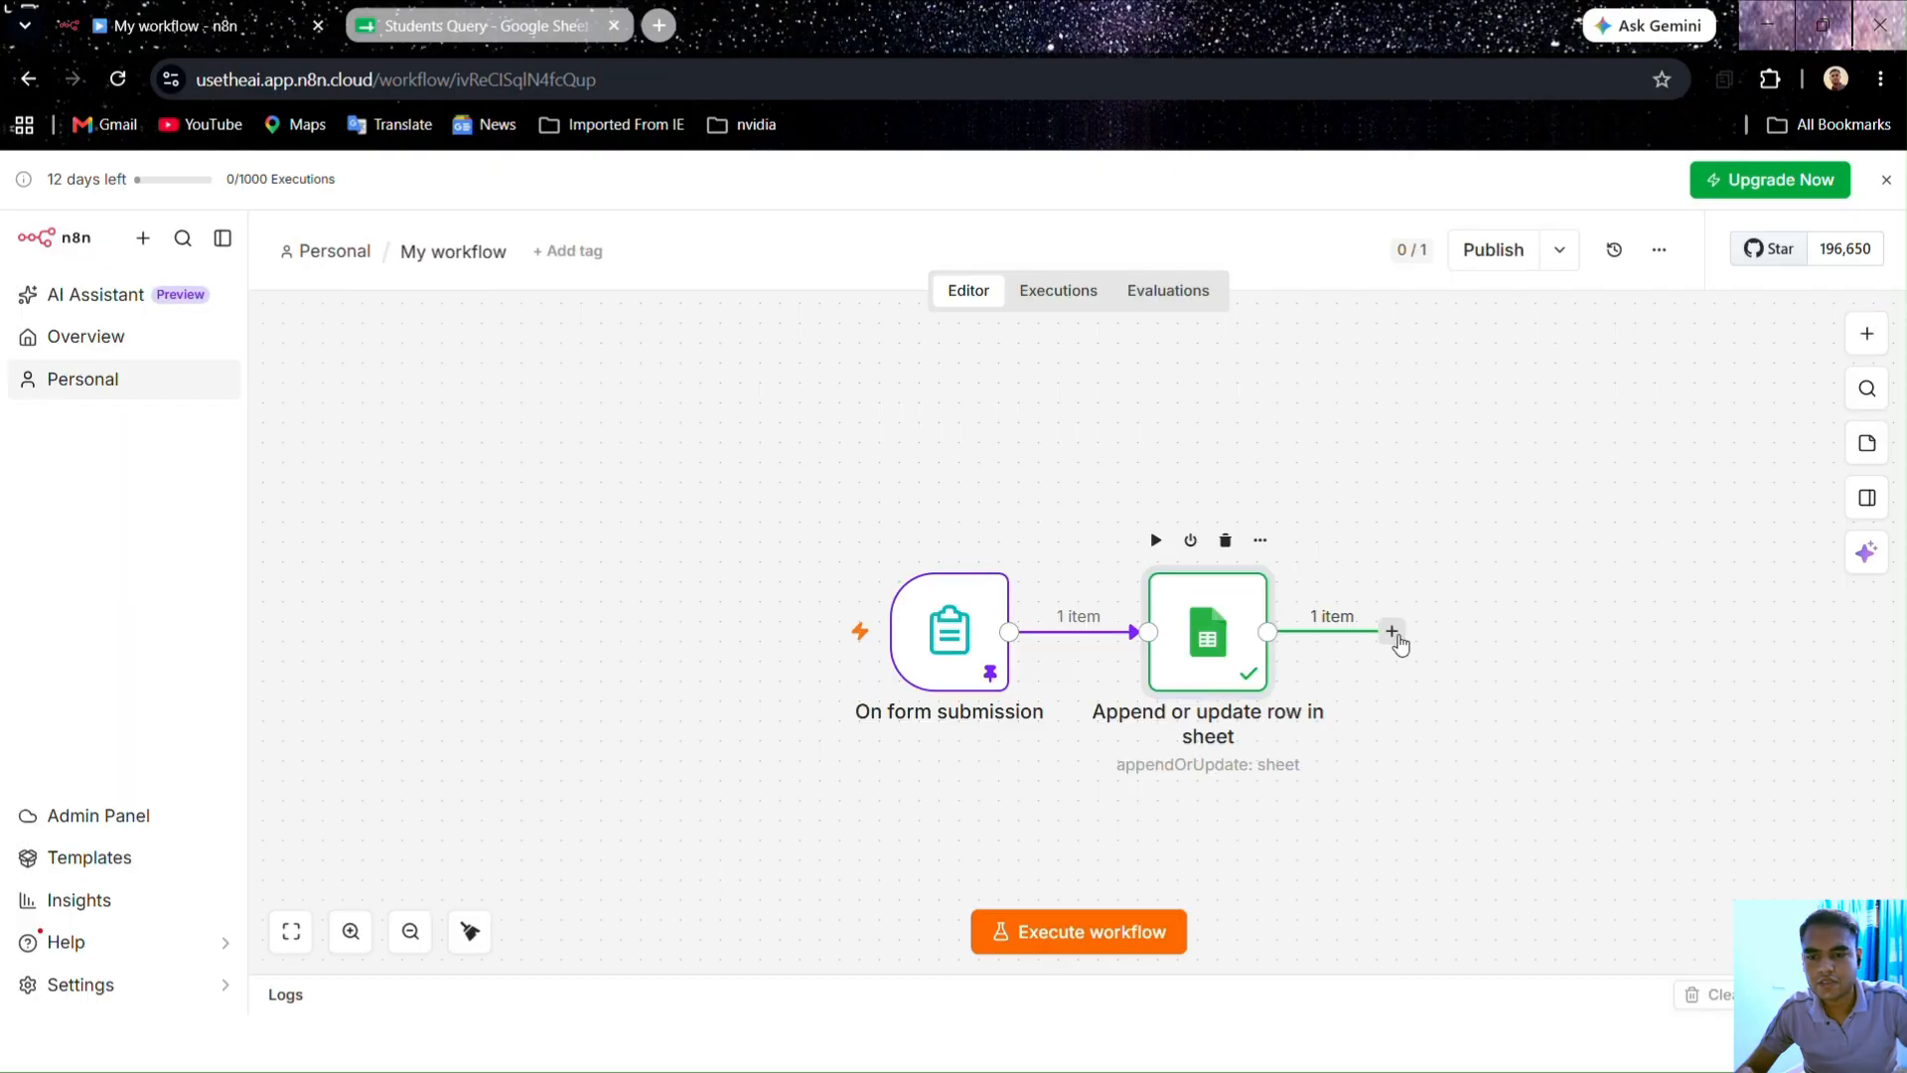
{"action": "left_click", "coordinate": [1392, 632]}
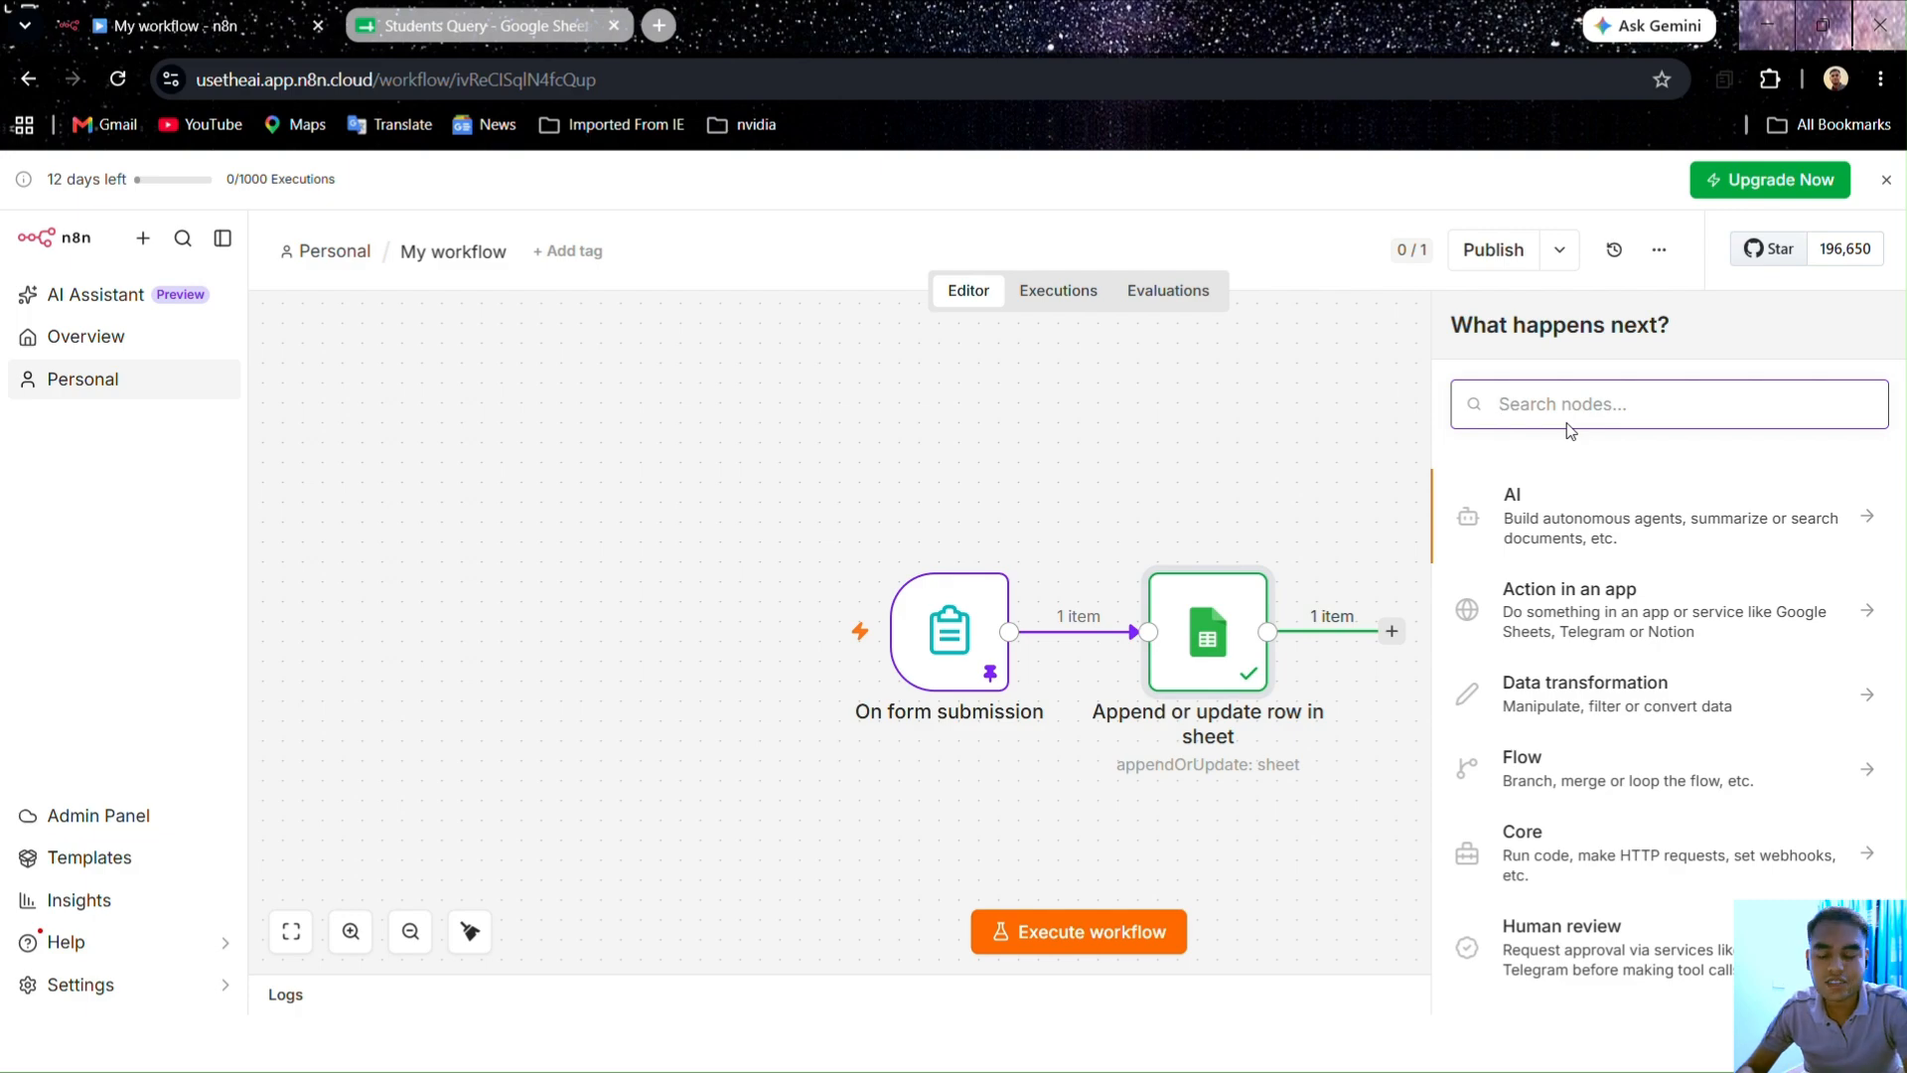
{"action": "type", "text": "mail"}
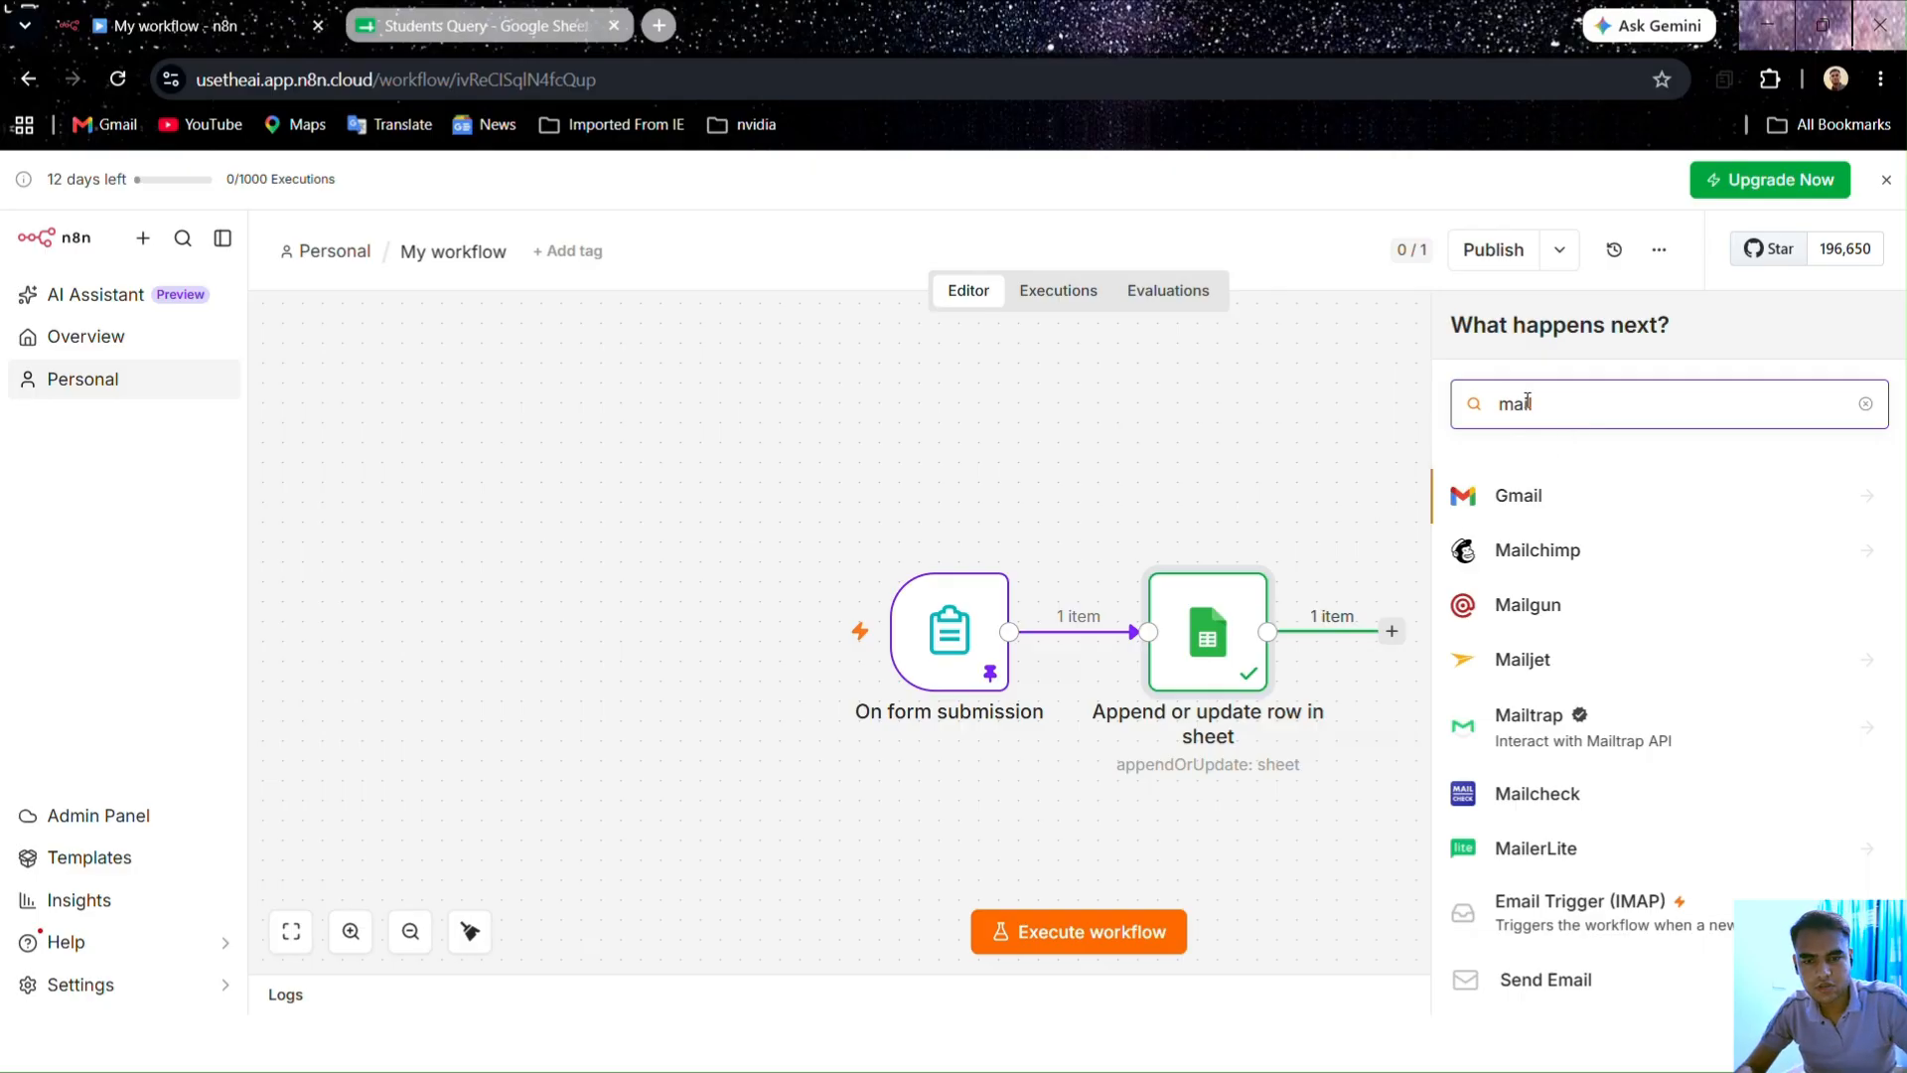
{"action": "left_click", "coordinate": [1524, 500]}
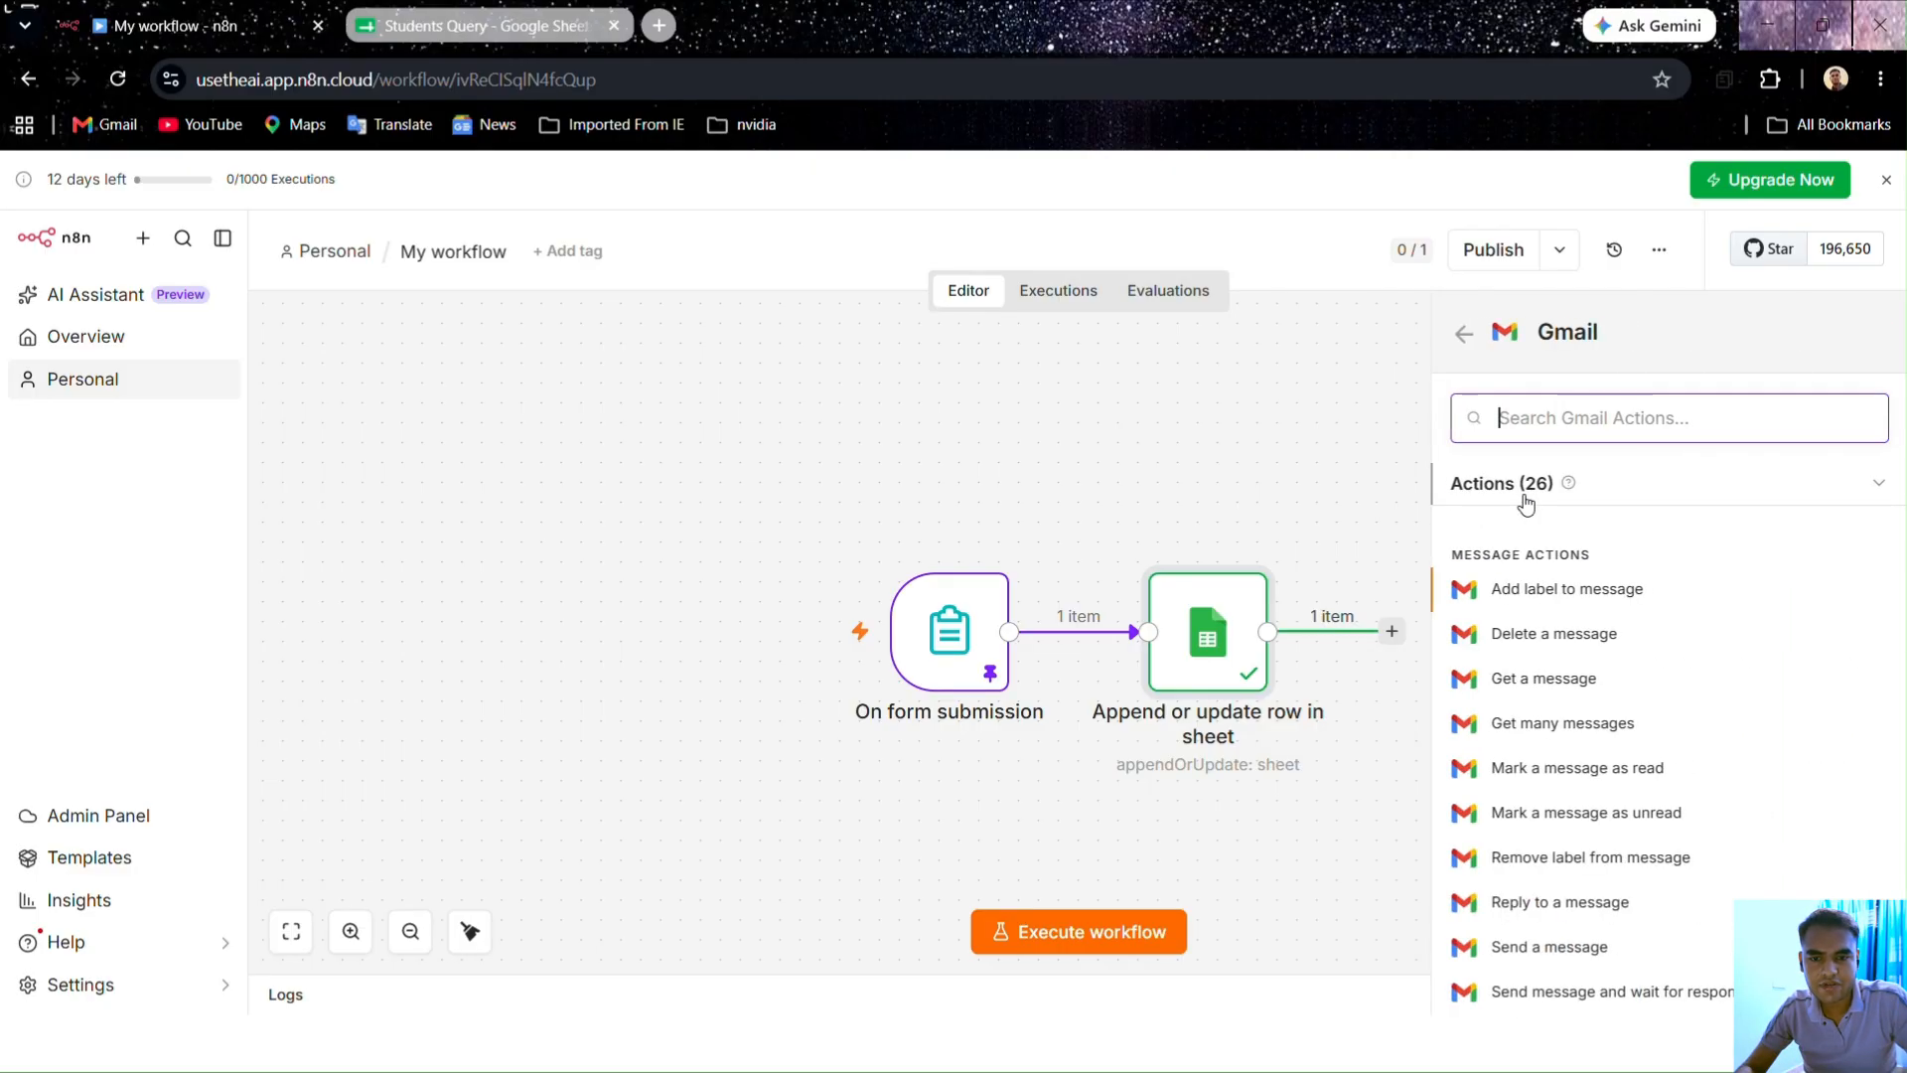
{"action": "scroll", "coordinate": [1527, 503], "scroll_direction": "down", "scroll_amount": 4}
{"action": "scroll", "coordinate": [1549, 922], "scroll_direction": "down", "scroll_amount": 1}
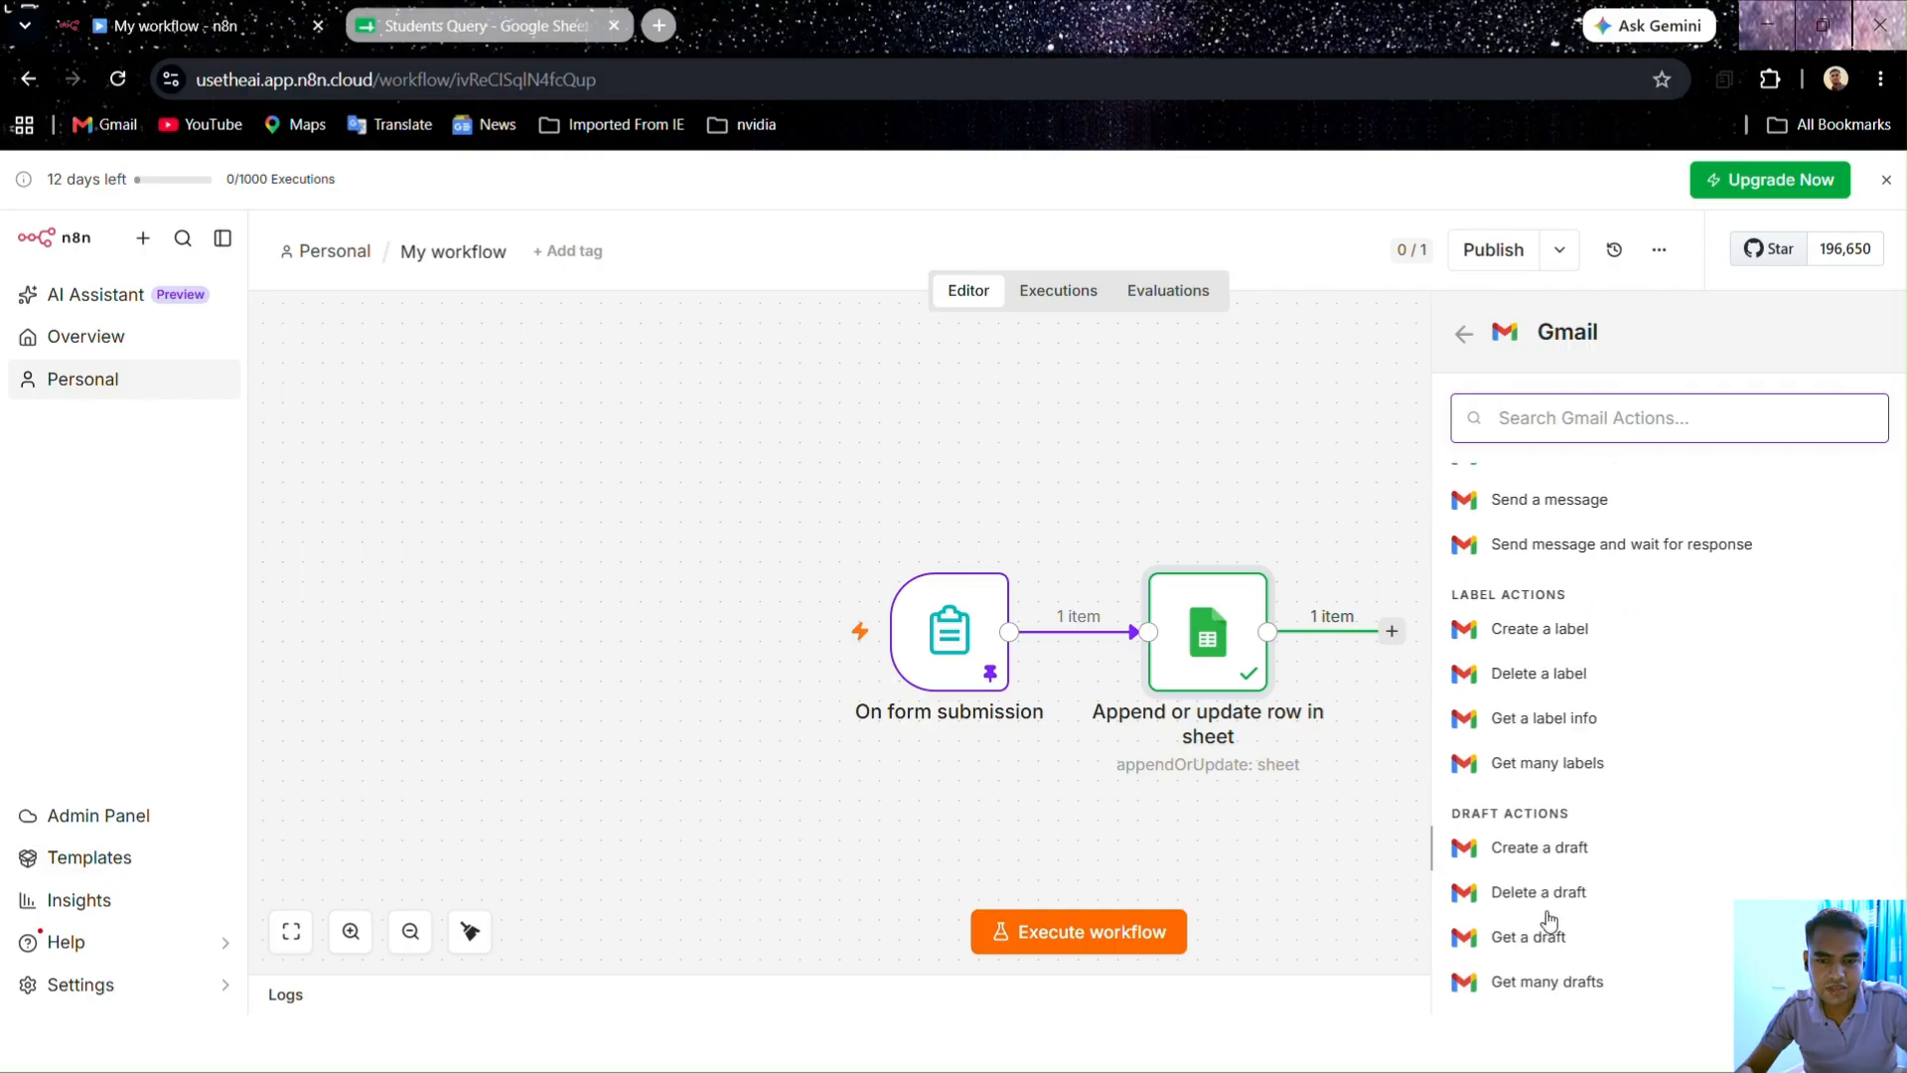
{"action": "scroll", "coordinate": [1549, 922], "scroll_direction": "down", "scroll_amount": 5}
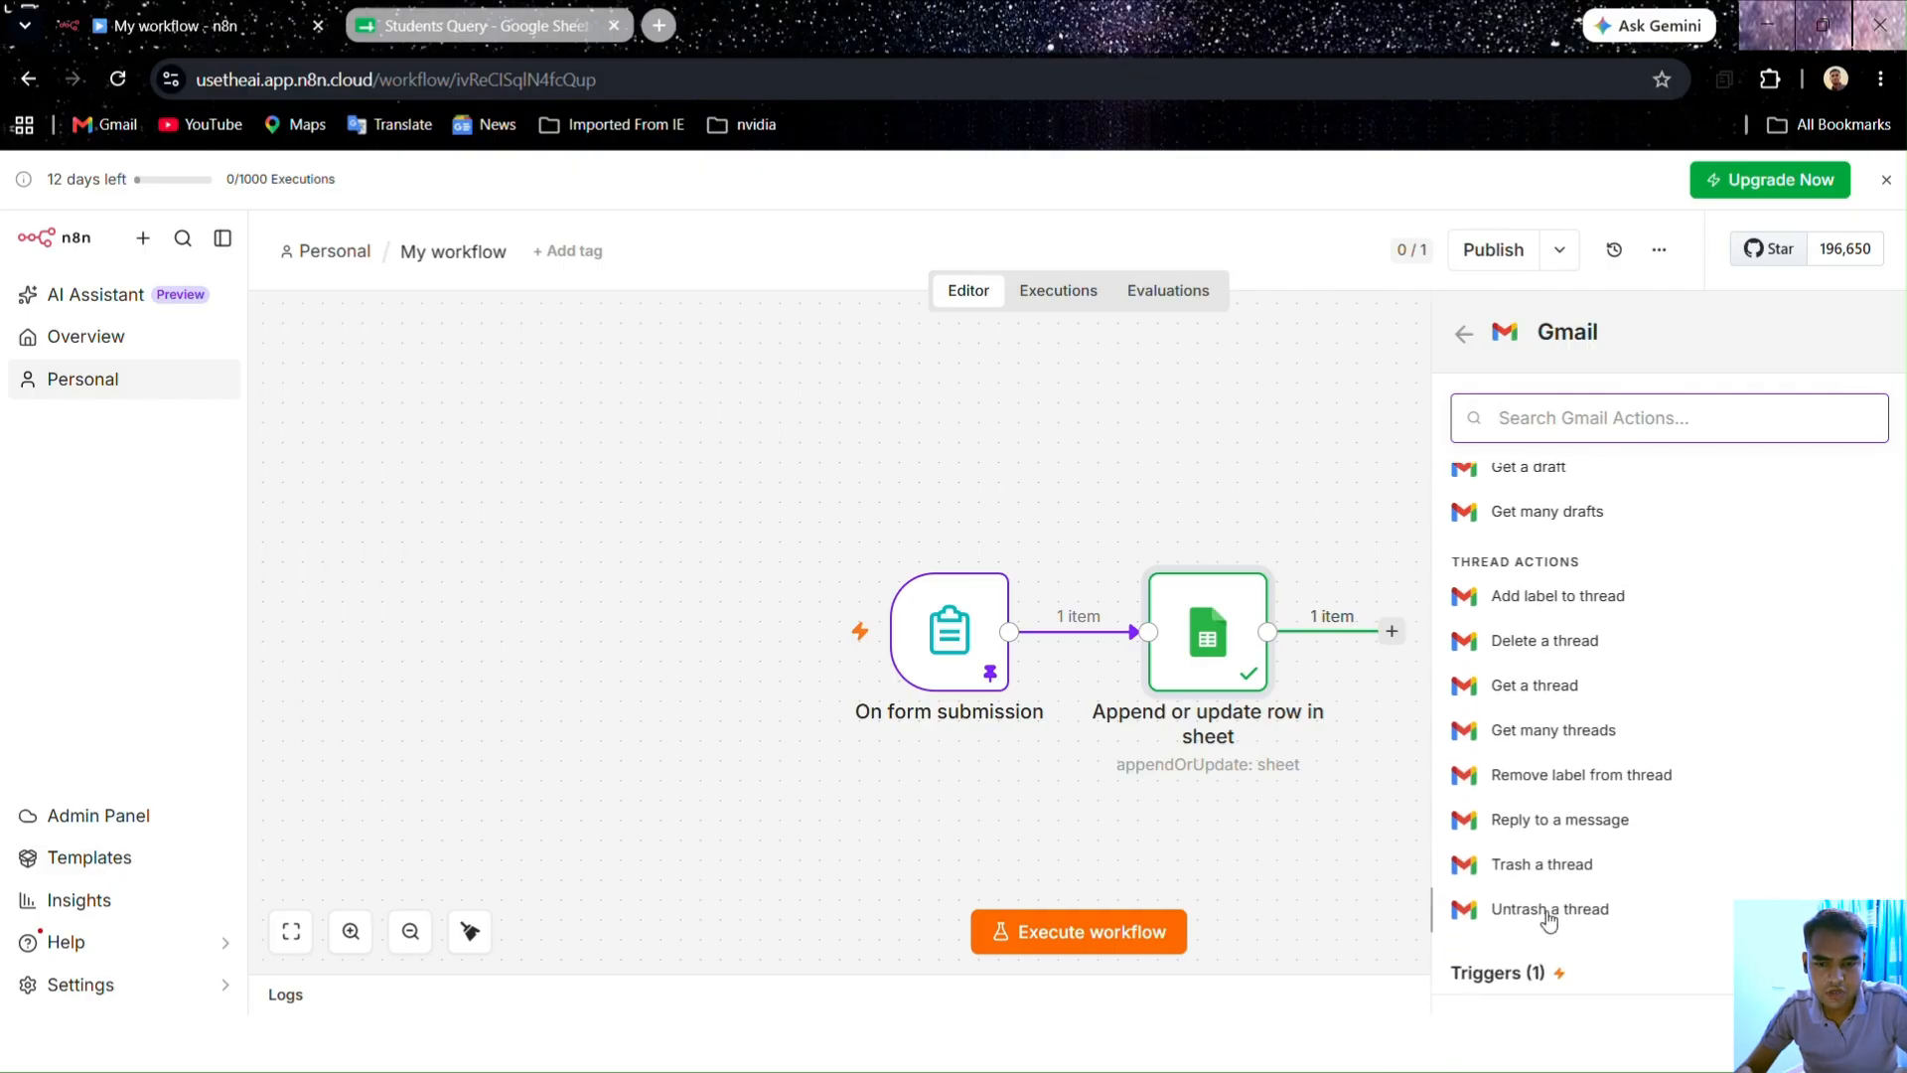
{"action": "scroll", "coordinate": [1551, 914], "scroll_direction": "up", "scroll_amount": 8}
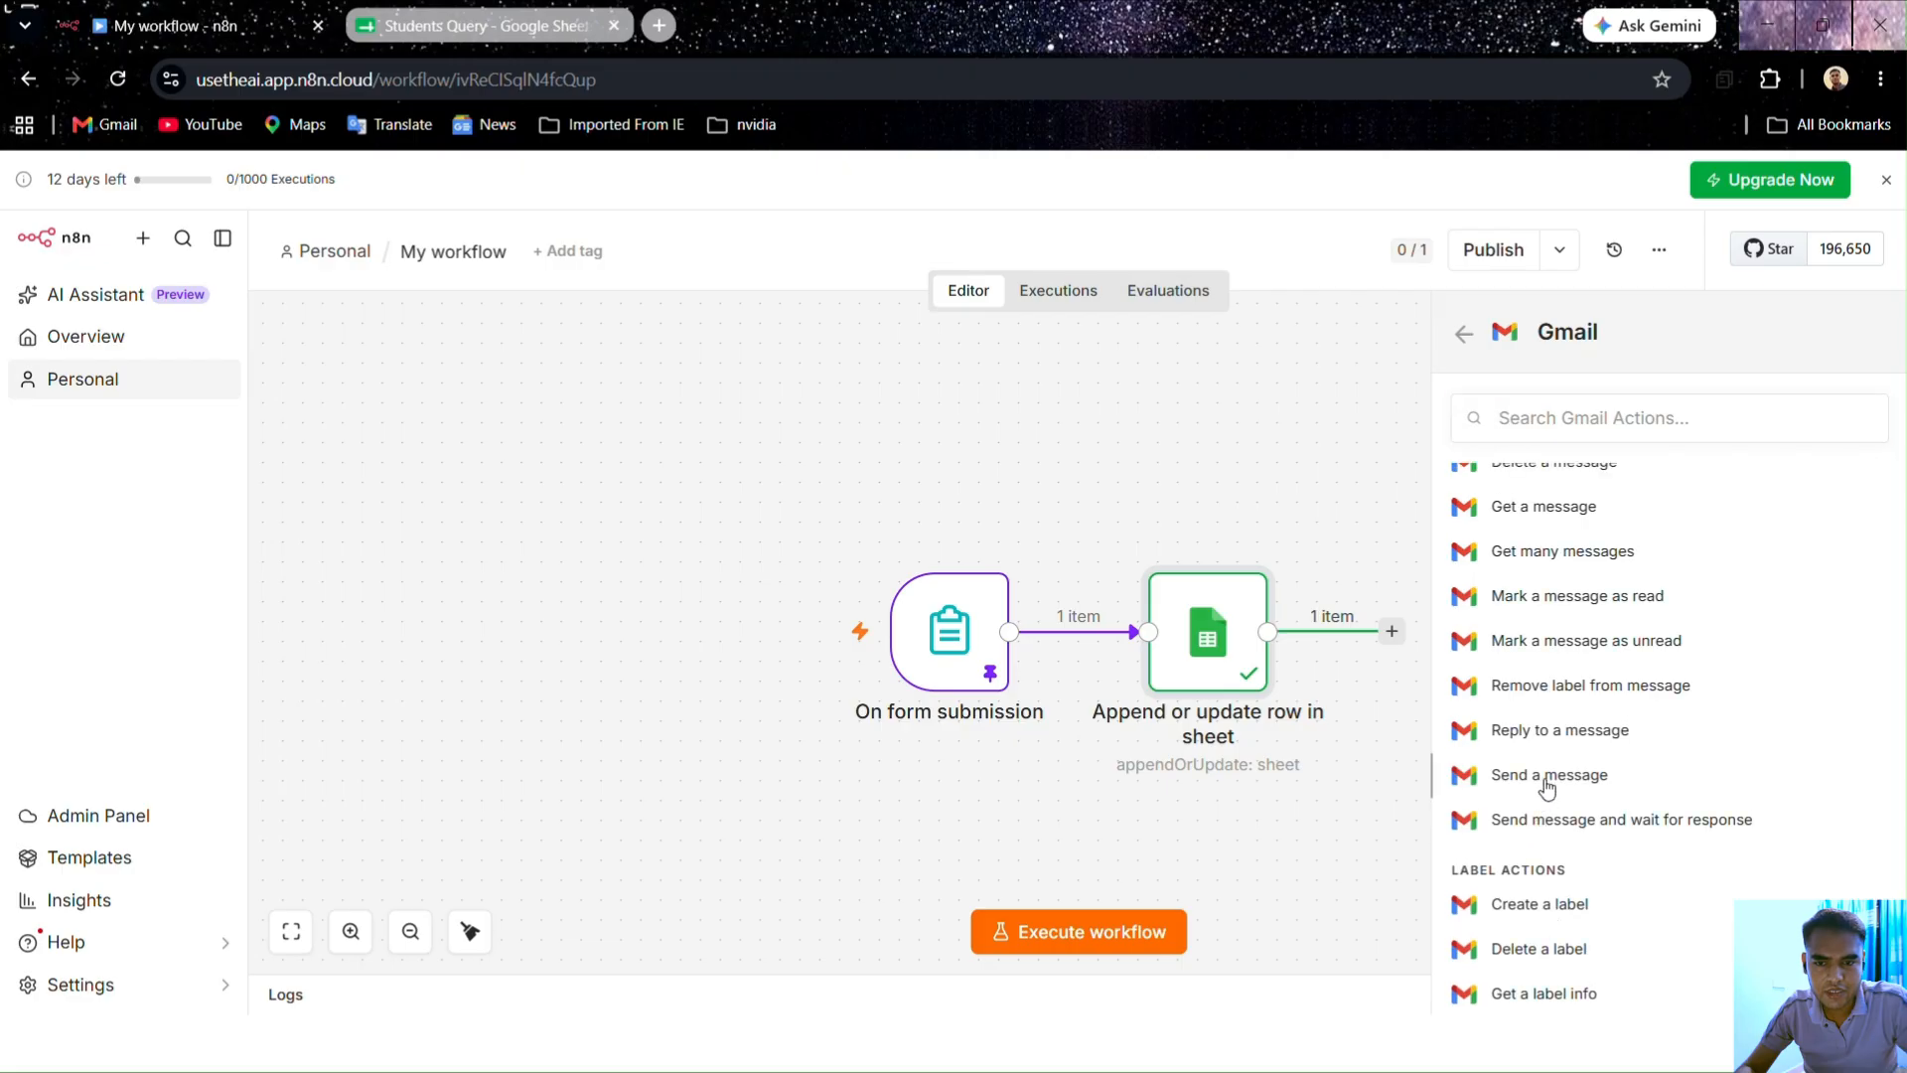
{"action": "left_click", "coordinate": [1546, 783]}
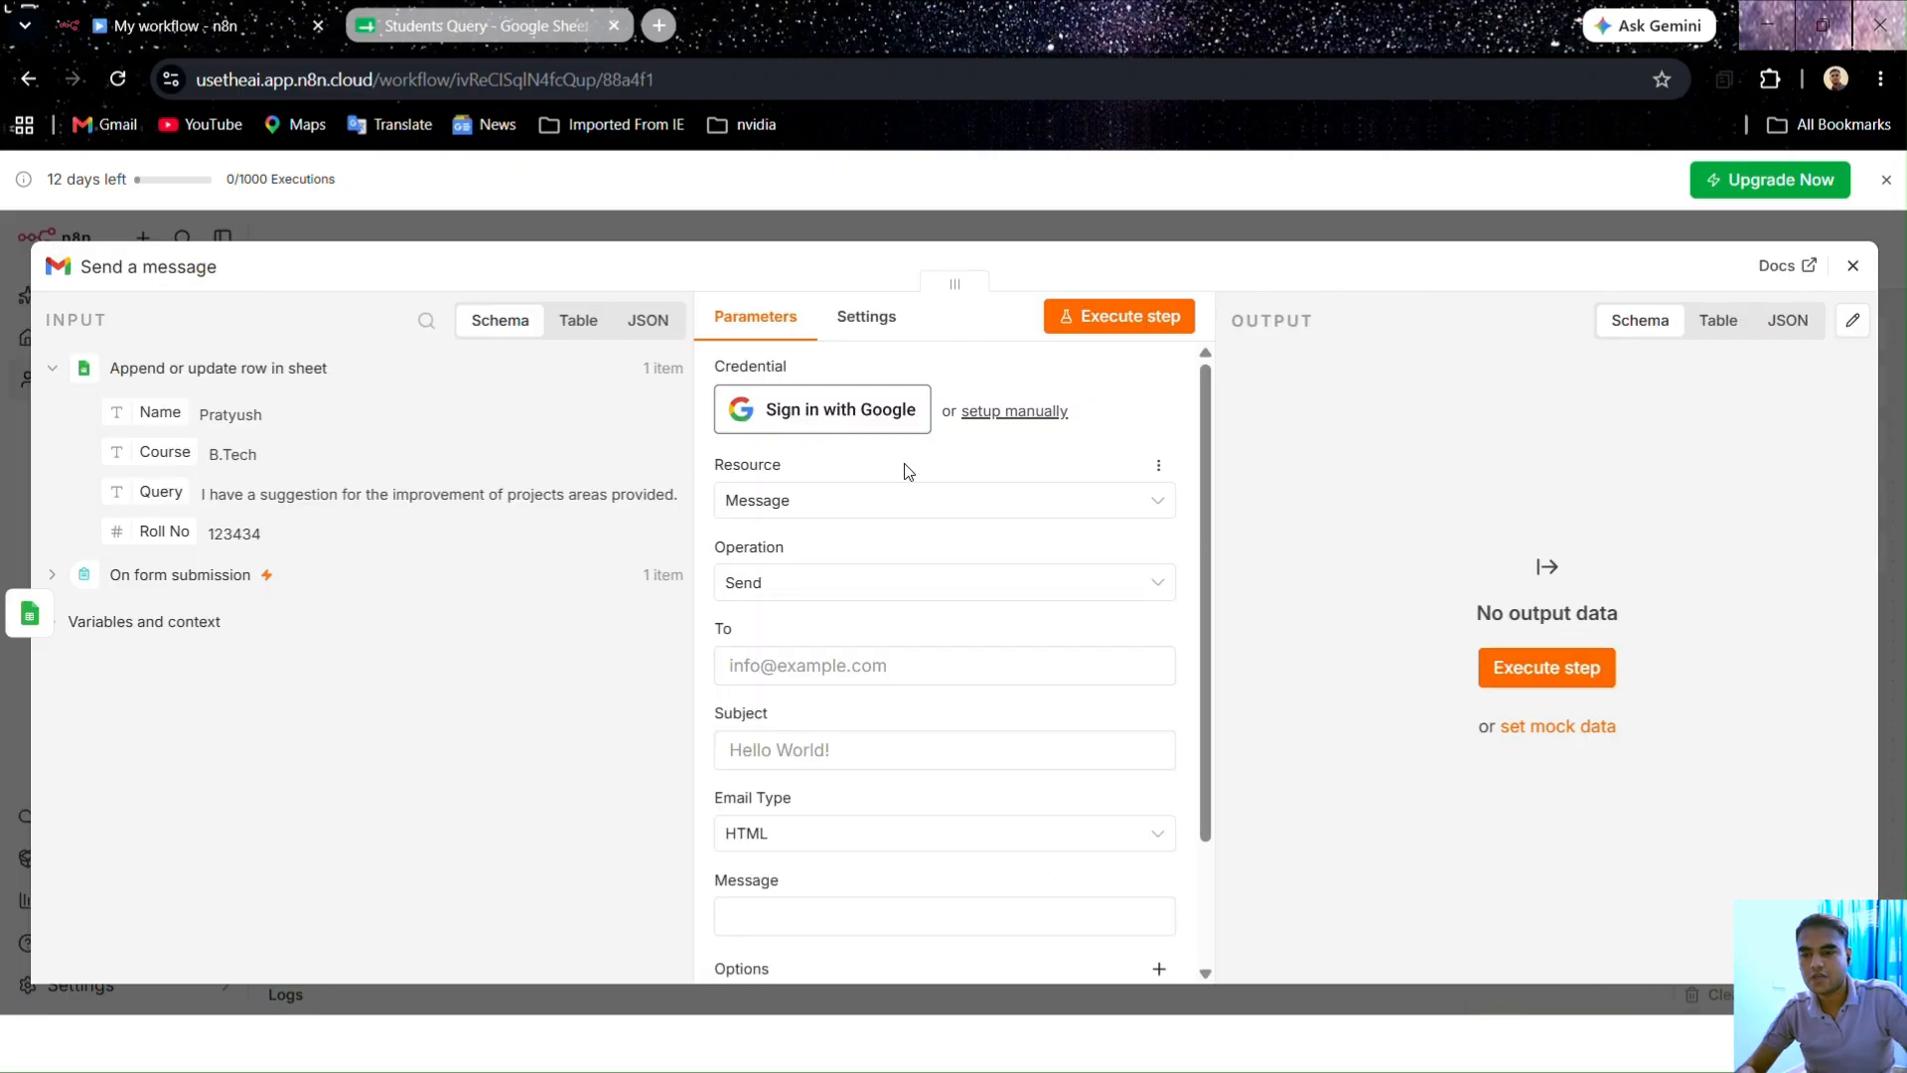
Step: Sign in with a Google account and grant all Gmail permissions to create the credential
{"action": "left_click", "coordinate": [817, 421]}
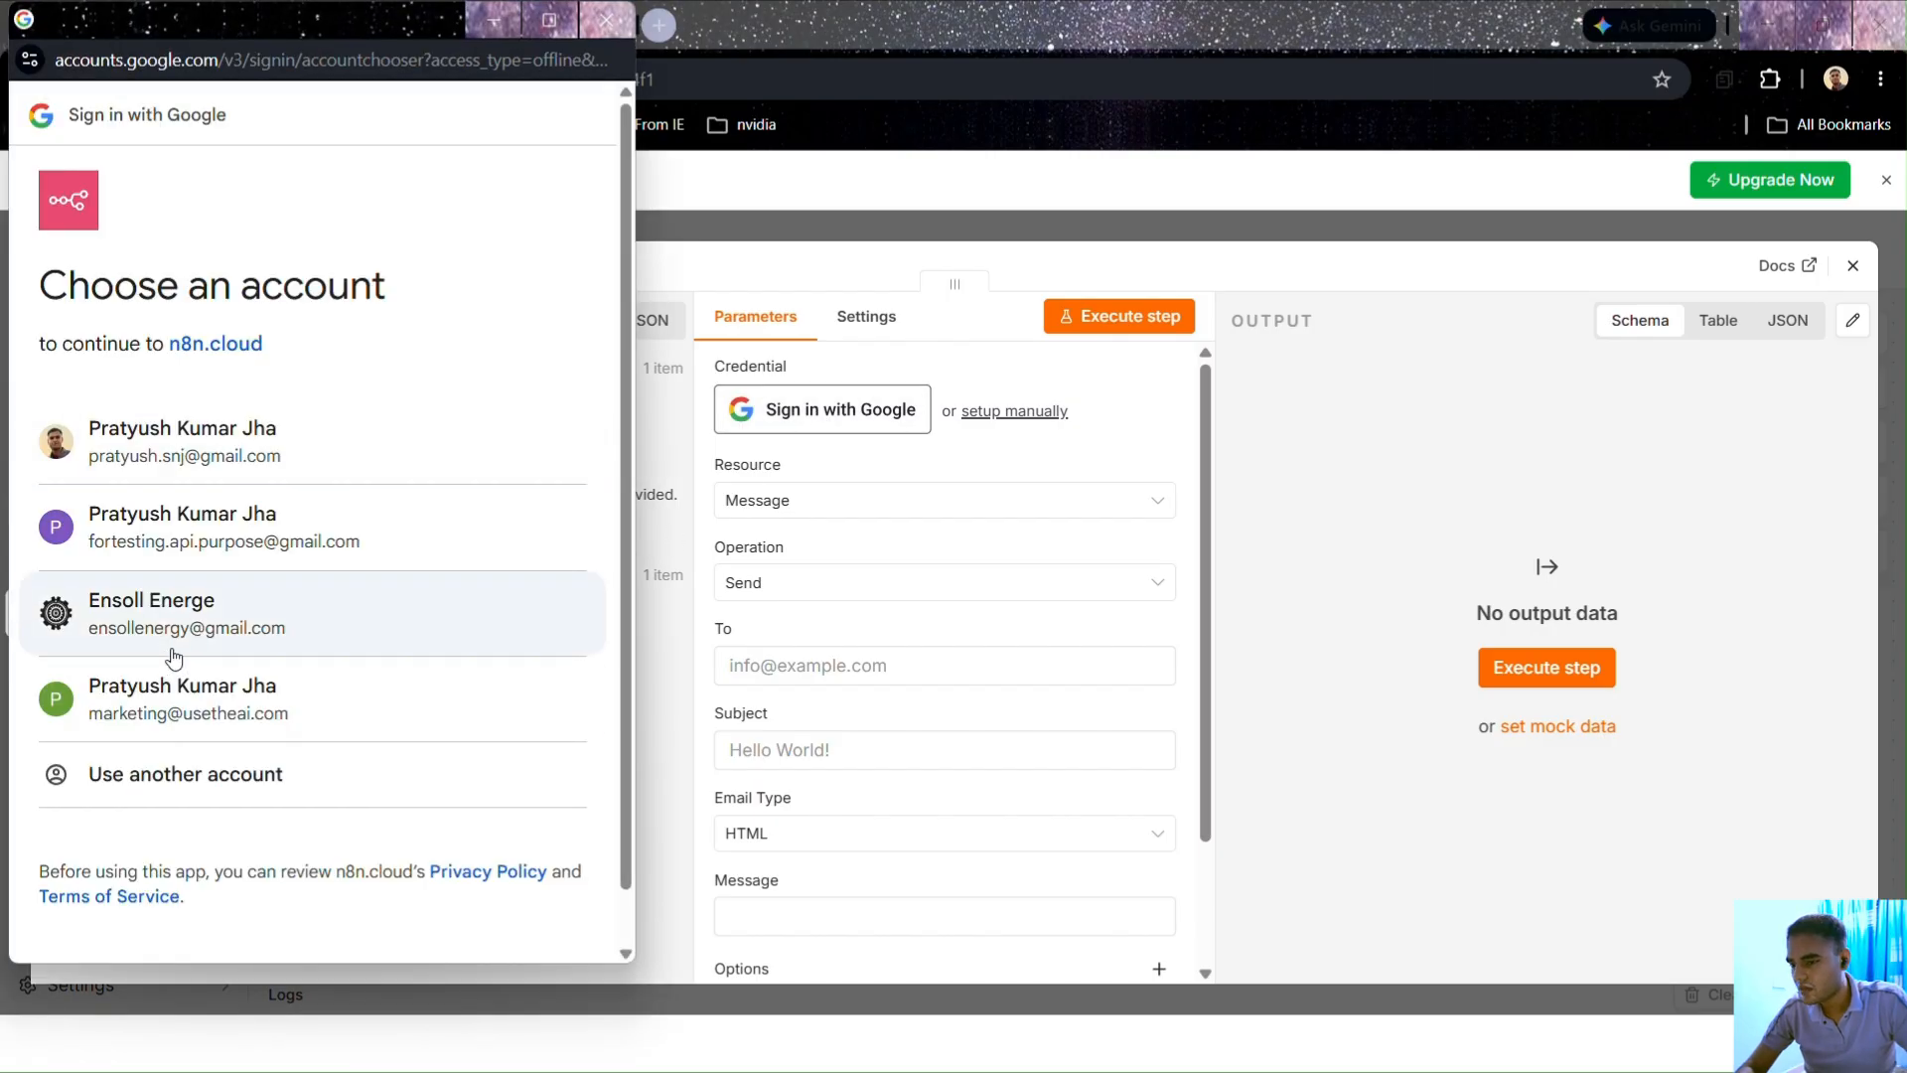
{"action": "left_click", "coordinate": [189, 548]}
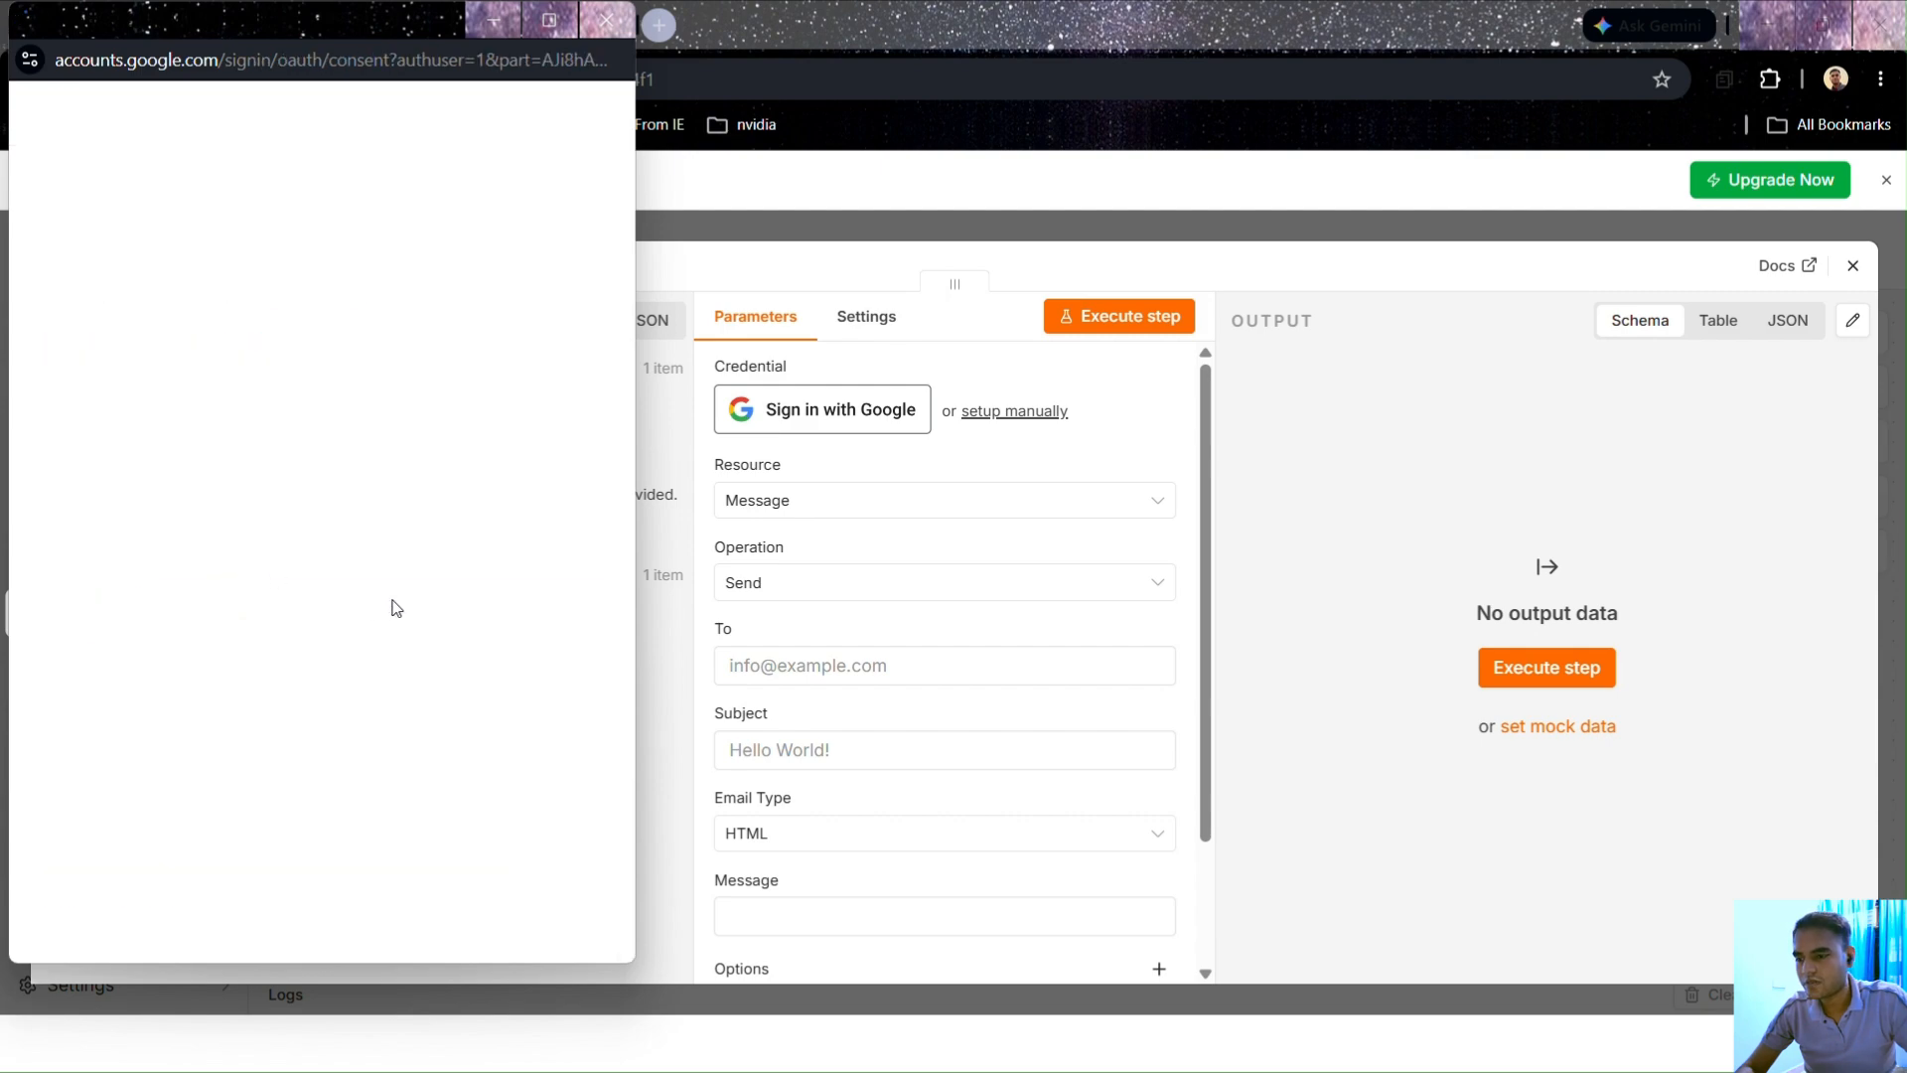
{"action": "scroll", "coordinate": [182, 593], "scroll_direction": "down", "scroll_amount": 5}
{"action": "scroll", "coordinate": [181, 593], "scroll_direction": "down", "scroll_amount": 4}
{"action": "scroll", "coordinate": [182, 593], "scroll_direction": "up", "scroll_amount": 3}
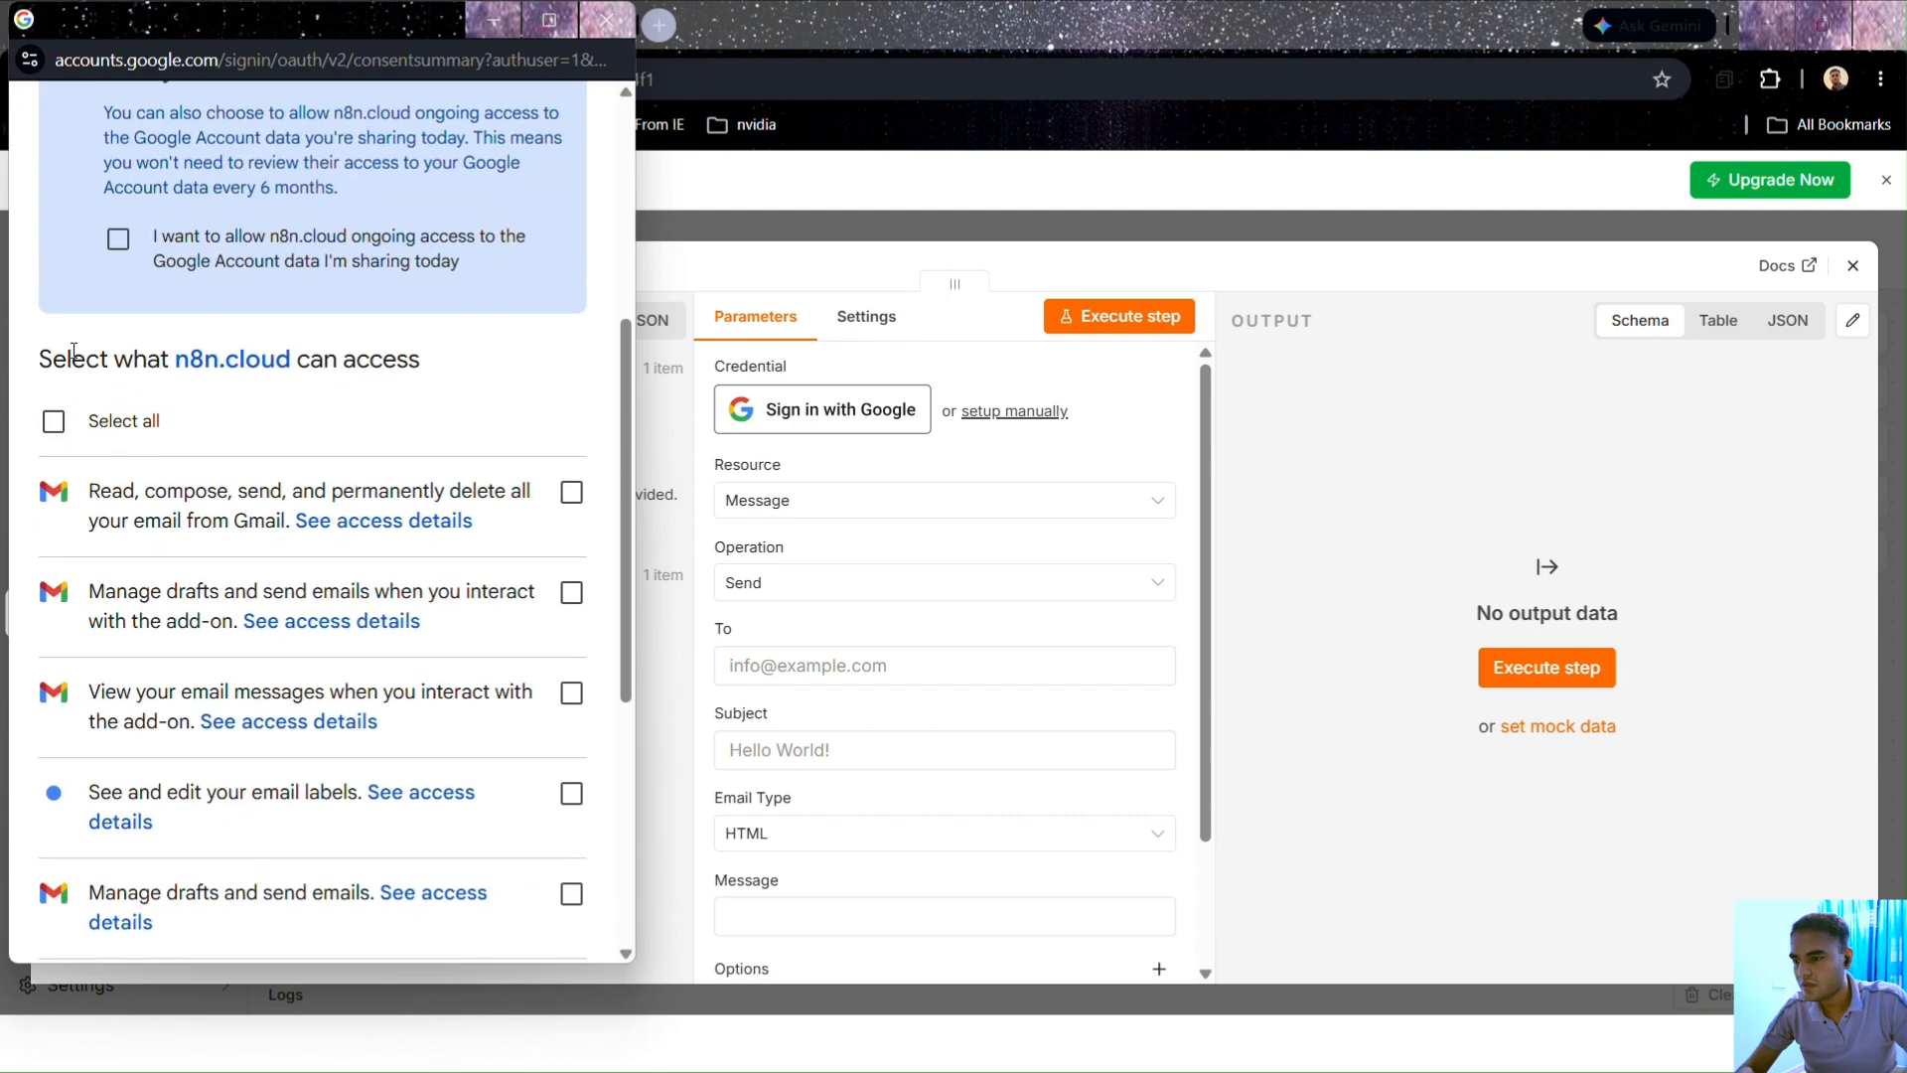
{"action": "left_click", "coordinate": [52, 417]}
{"action": "scroll", "coordinate": [266, 441], "scroll_direction": "down", "scroll_amount": 2}
{"action": "scroll", "coordinate": [266, 441], "scroll_direction": "down", "scroll_amount": 3}
{"action": "left_click", "coordinate": [443, 830]}
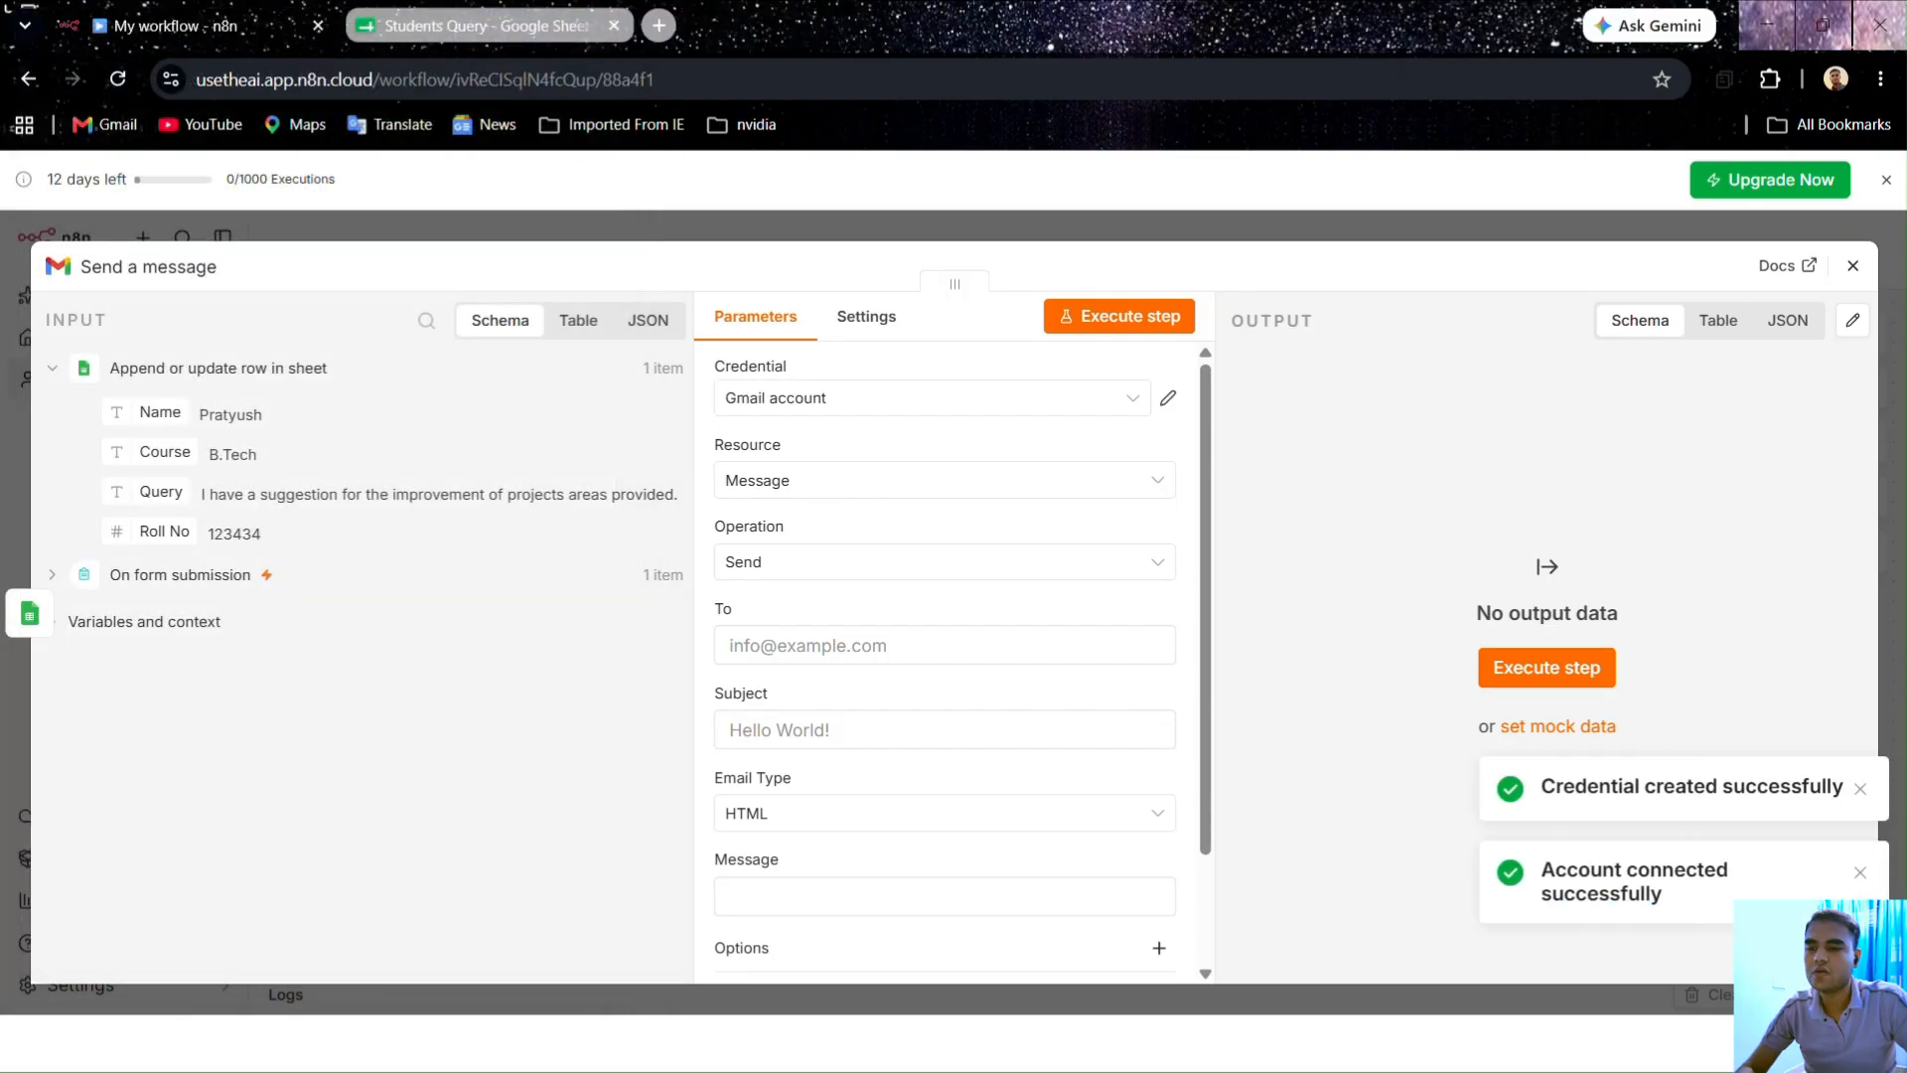
Step: Set the recipient from the suggested address and the subject 'Query Alert'
{"action": "left_click", "coordinate": [789, 645]}
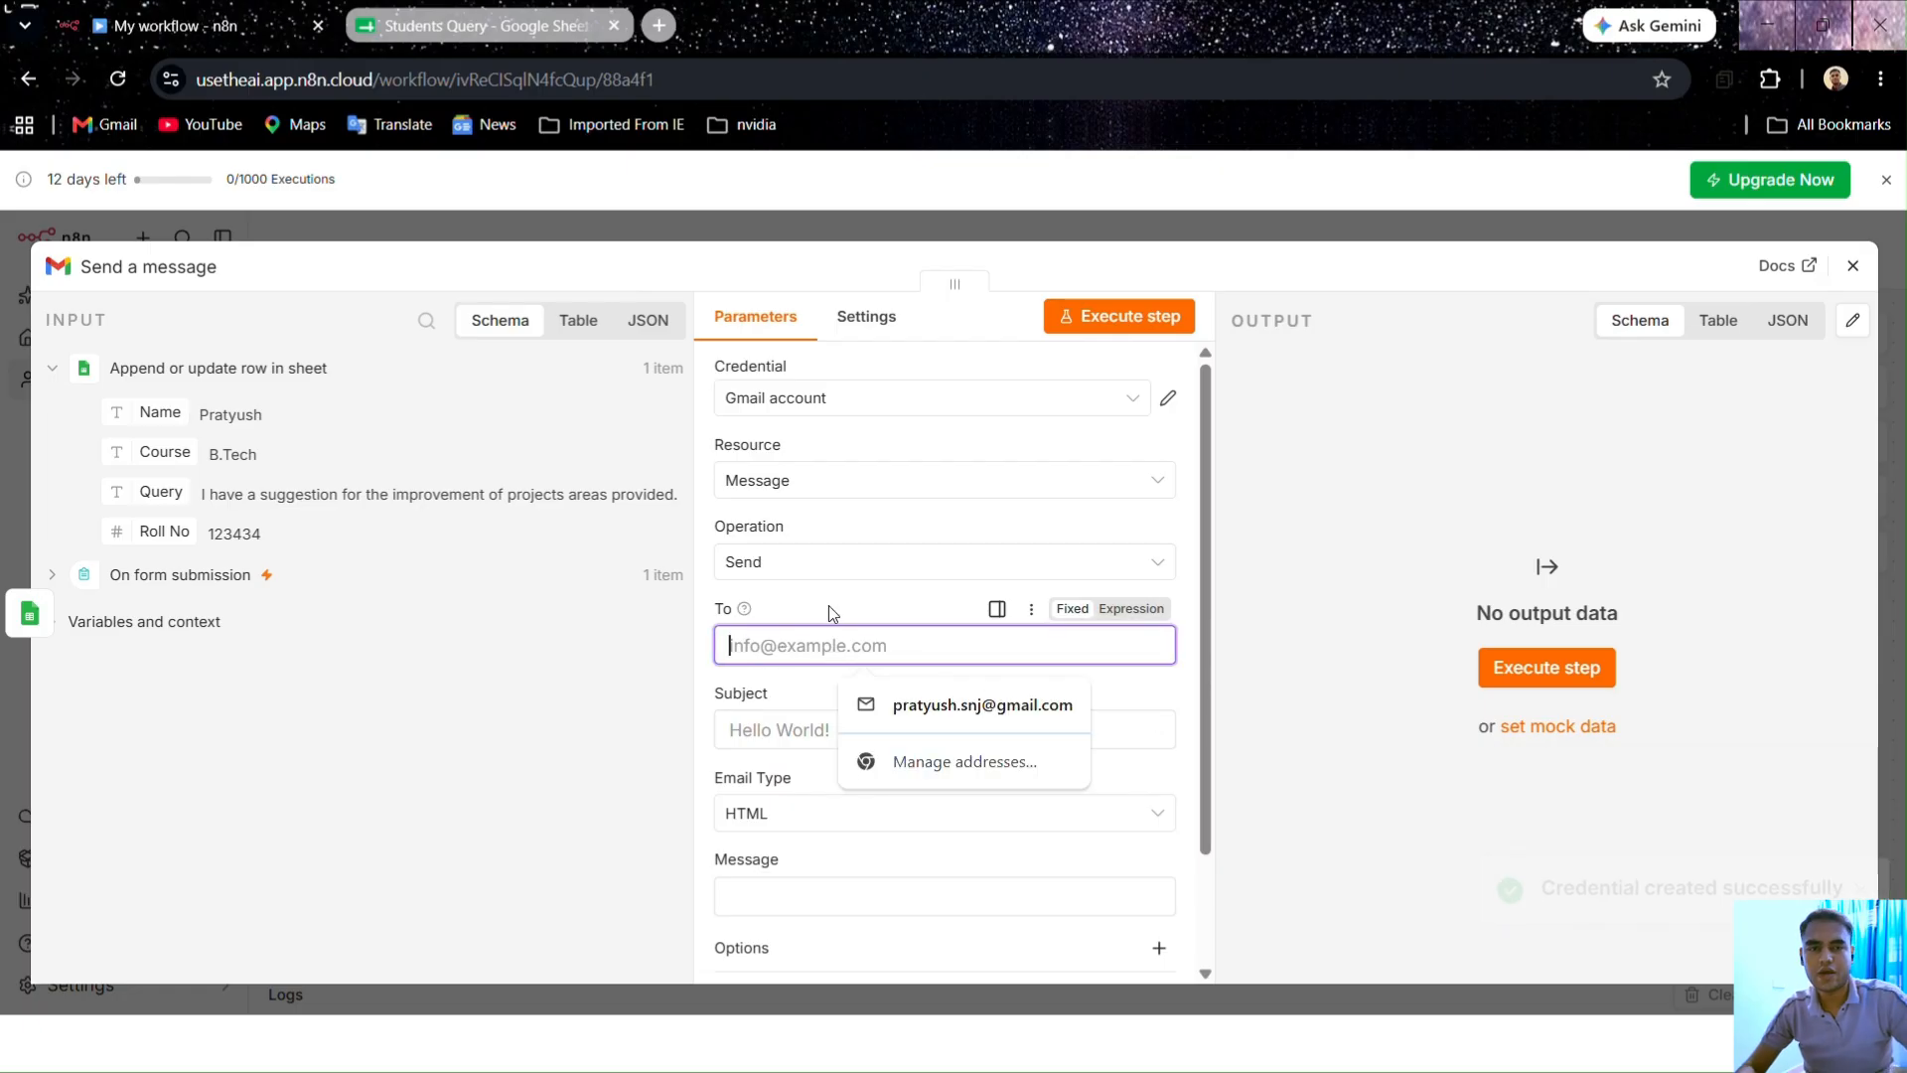
{"action": "left_click", "coordinate": [896, 701]}
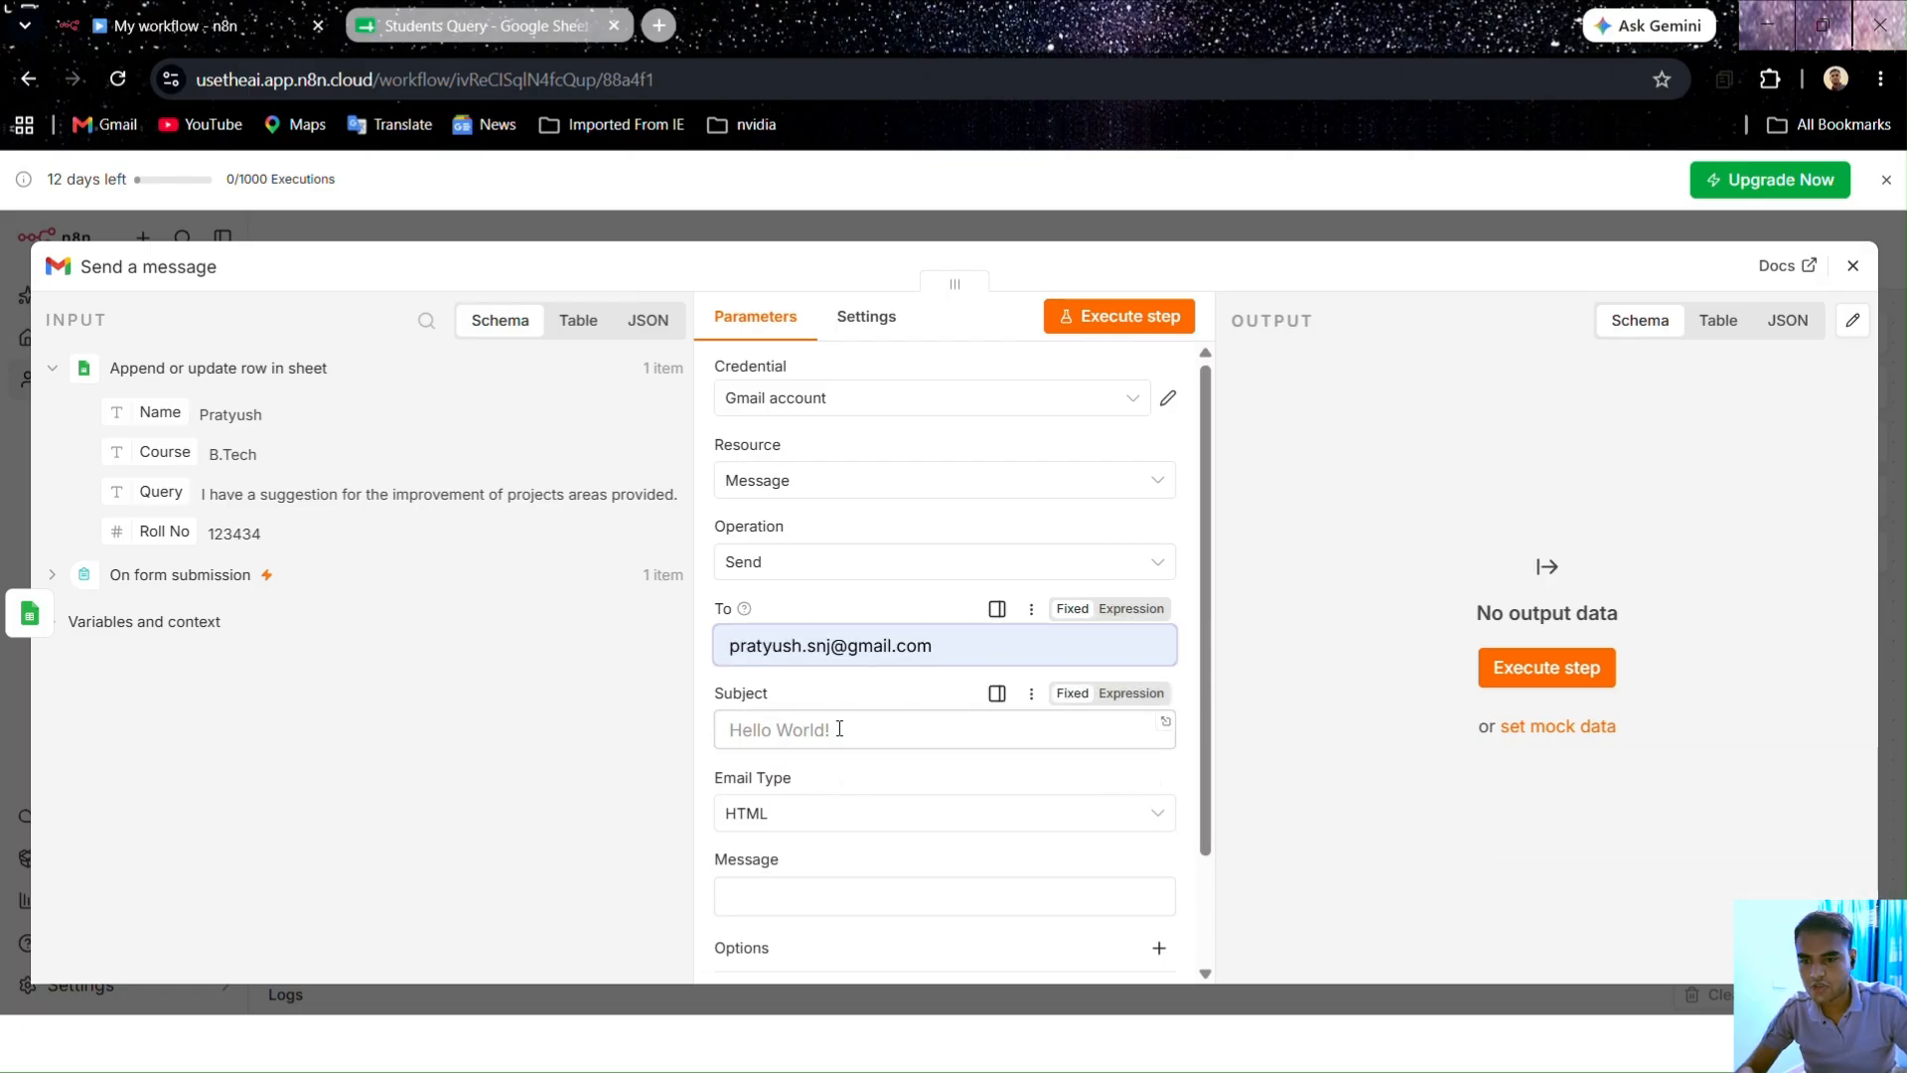
{"action": "scroll", "coordinate": [834, 715], "scroll_direction": "down", "scroll_amount": 2}
{"action": "left_click", "coordinate": [795, 591]}
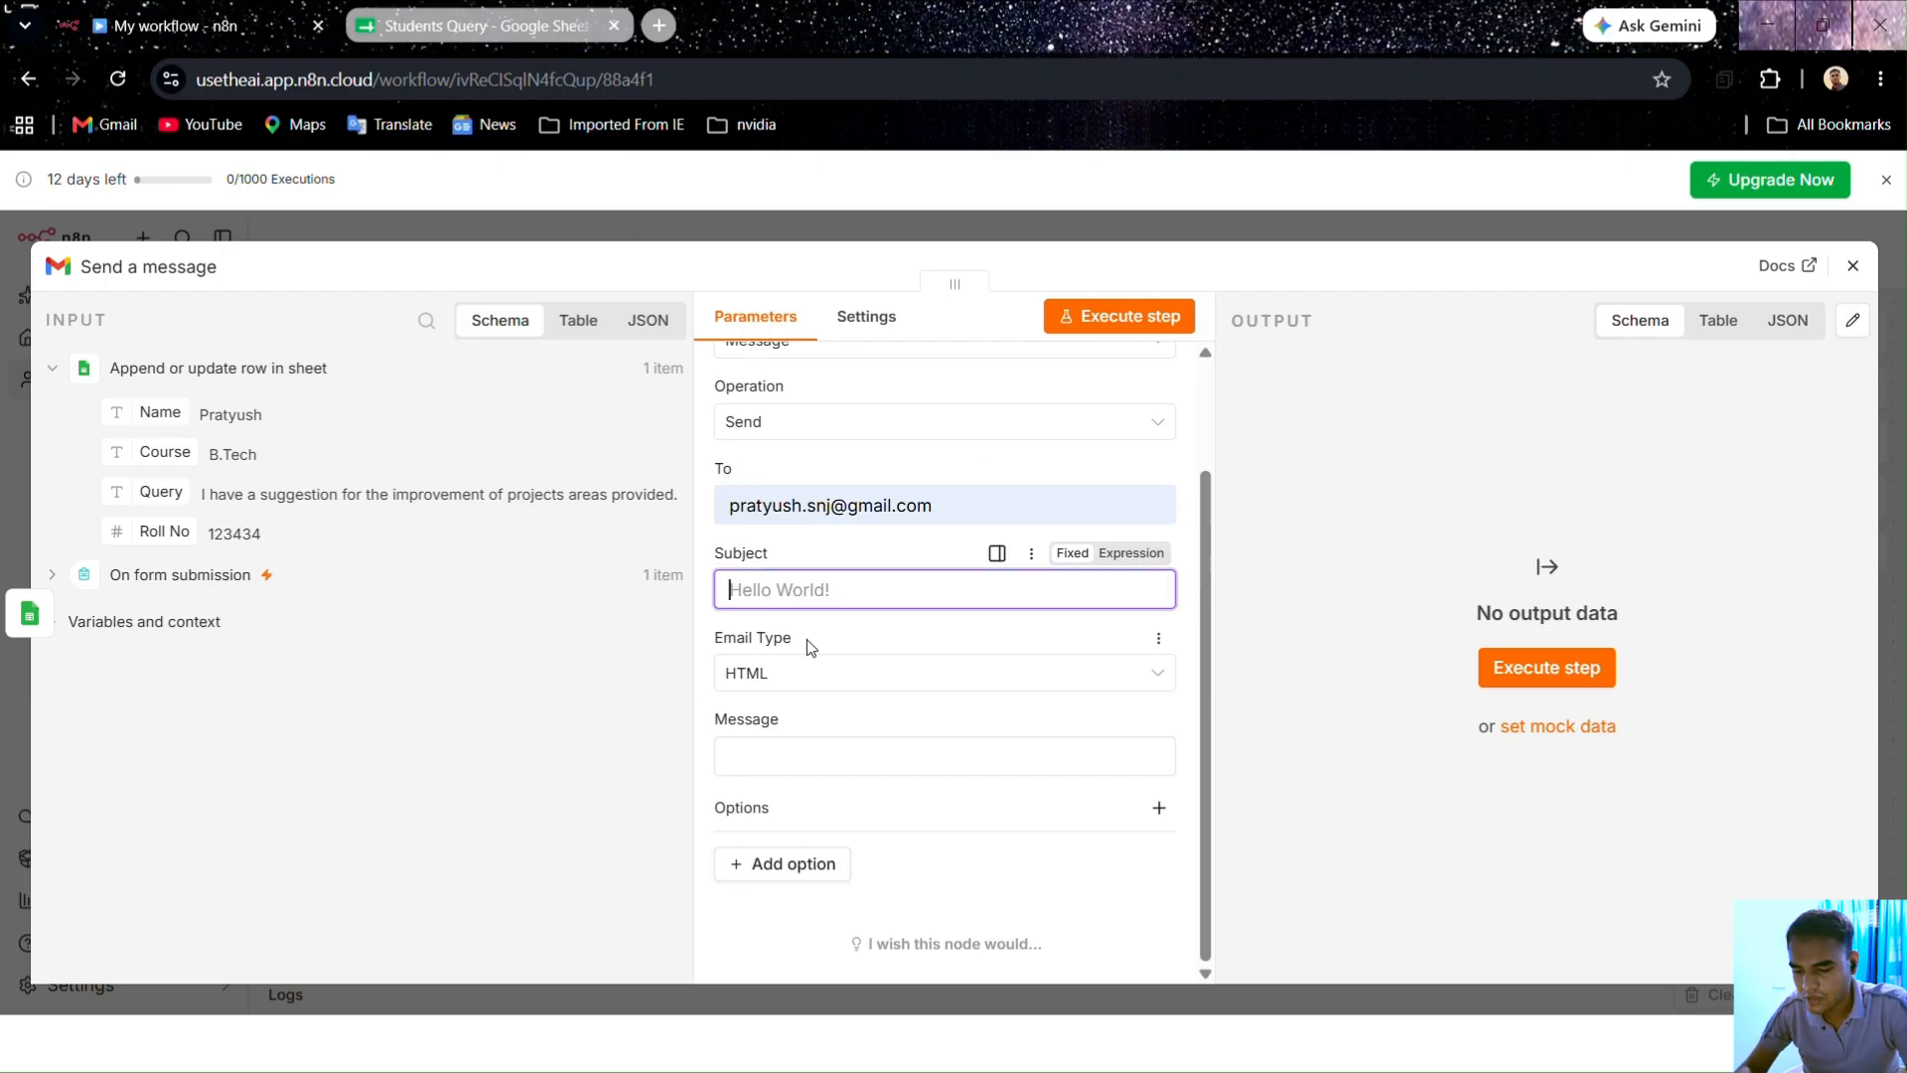
{"action": "type", "text": "Query Alert"}
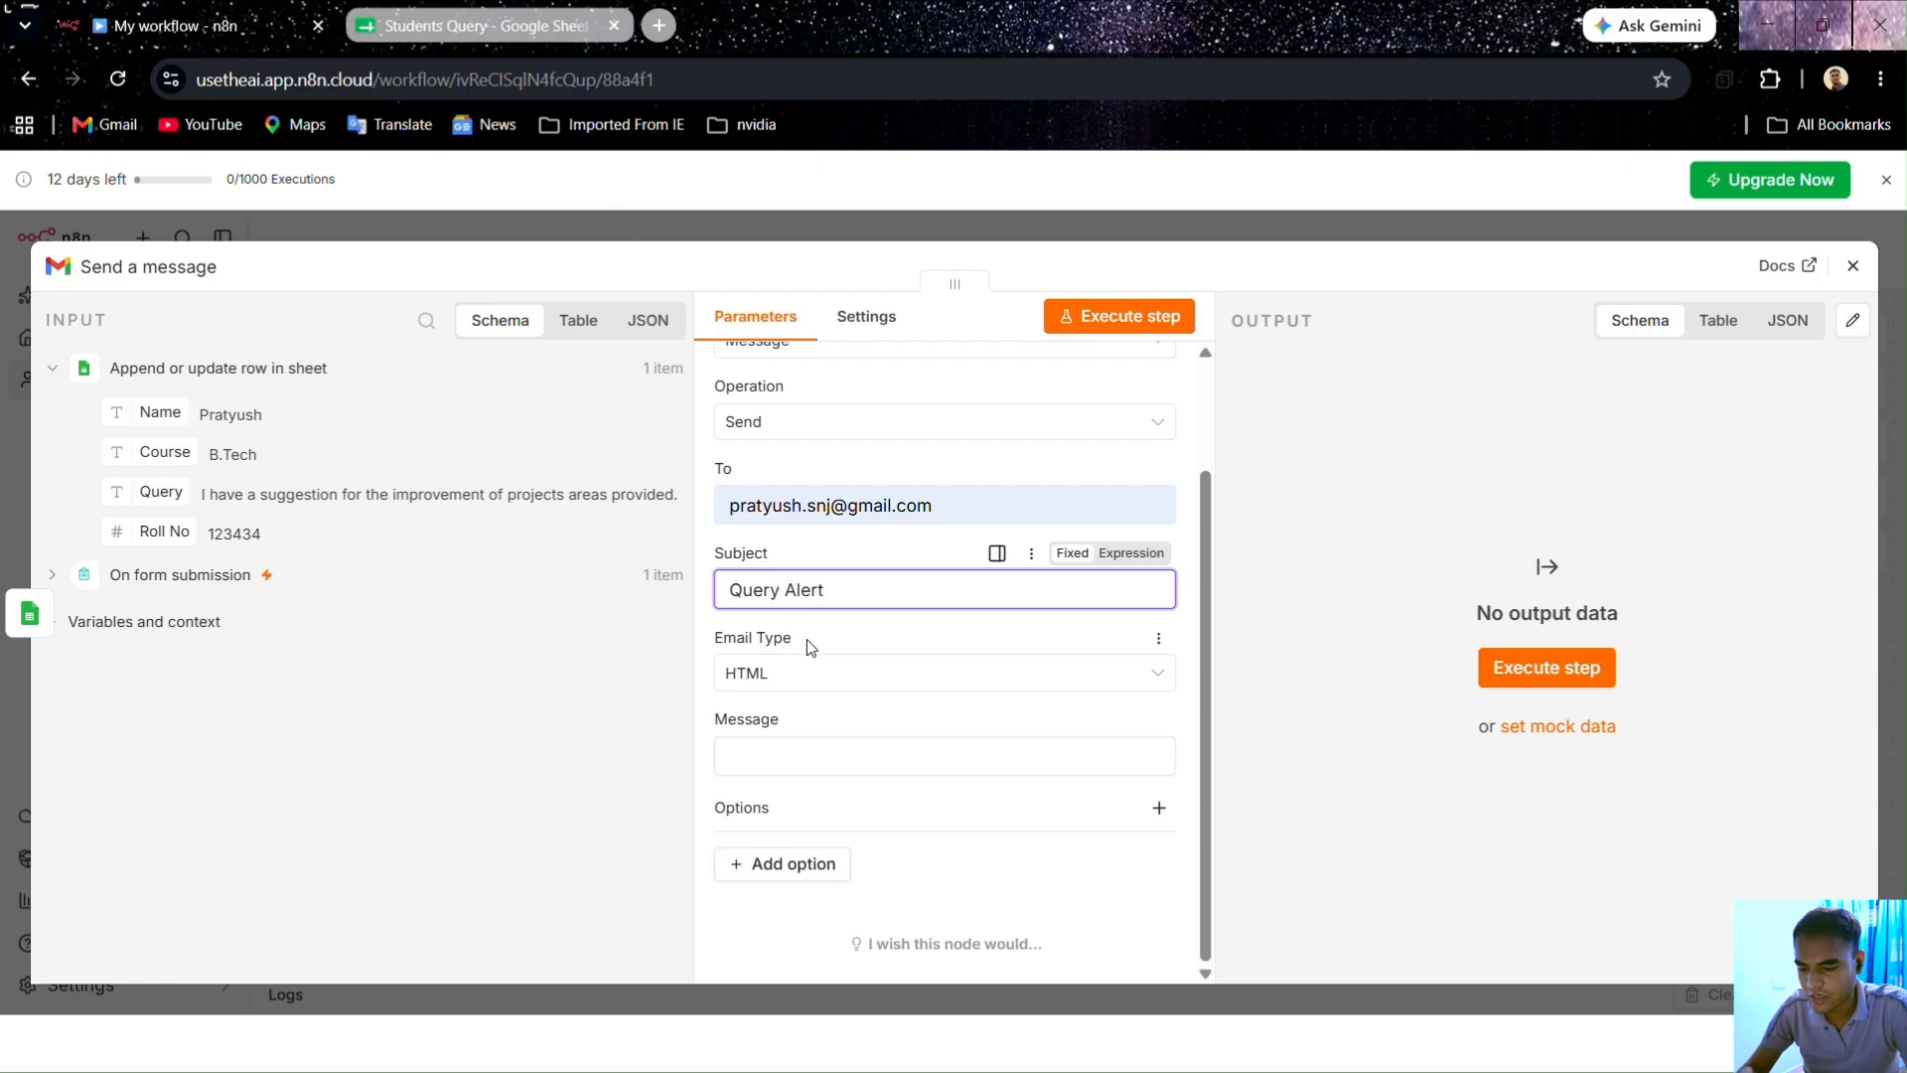
Step: Set Email Type to Text with message 'New Query arrived please check the sheet.'
{"action": "left_click", "coordinate": [806, 695]}
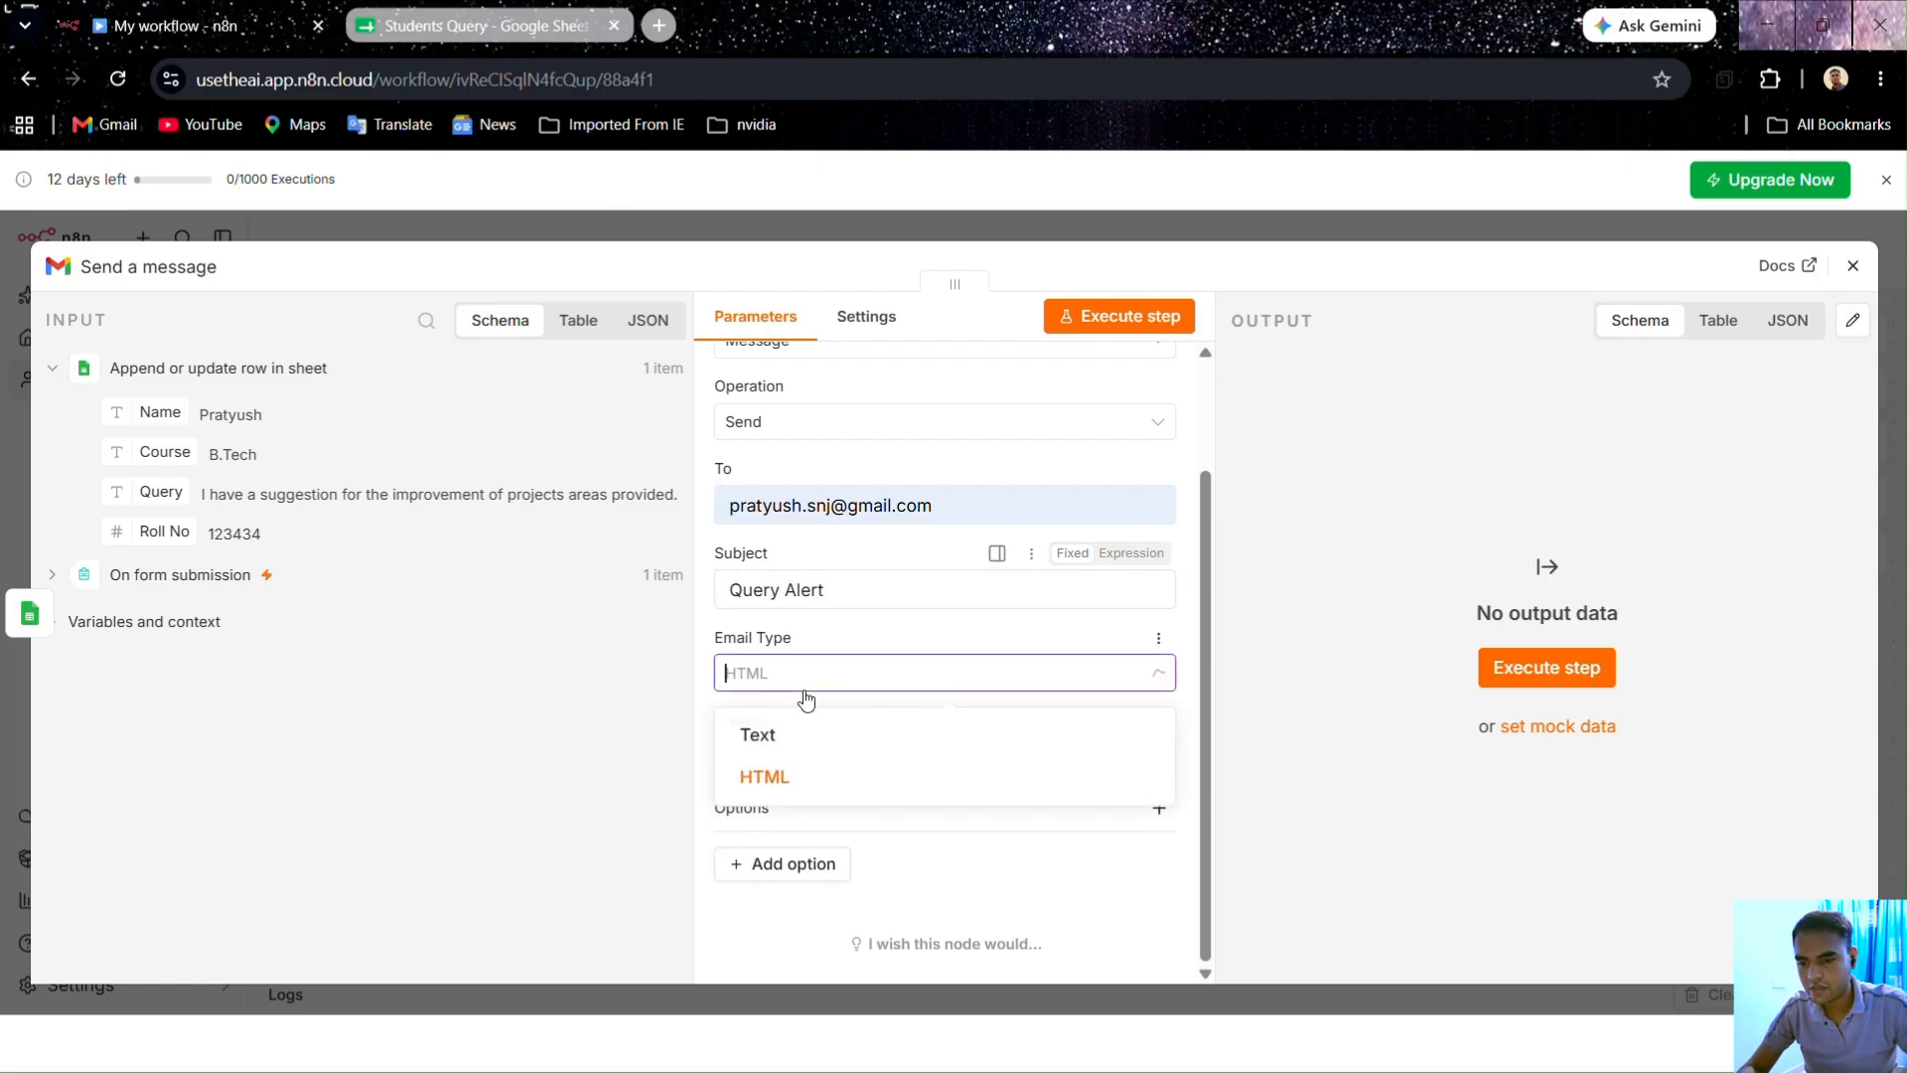
{"action": "left_click", "coordinate": [783, 737]}
{"action": "left_click", "coordinate": [797, 750]}
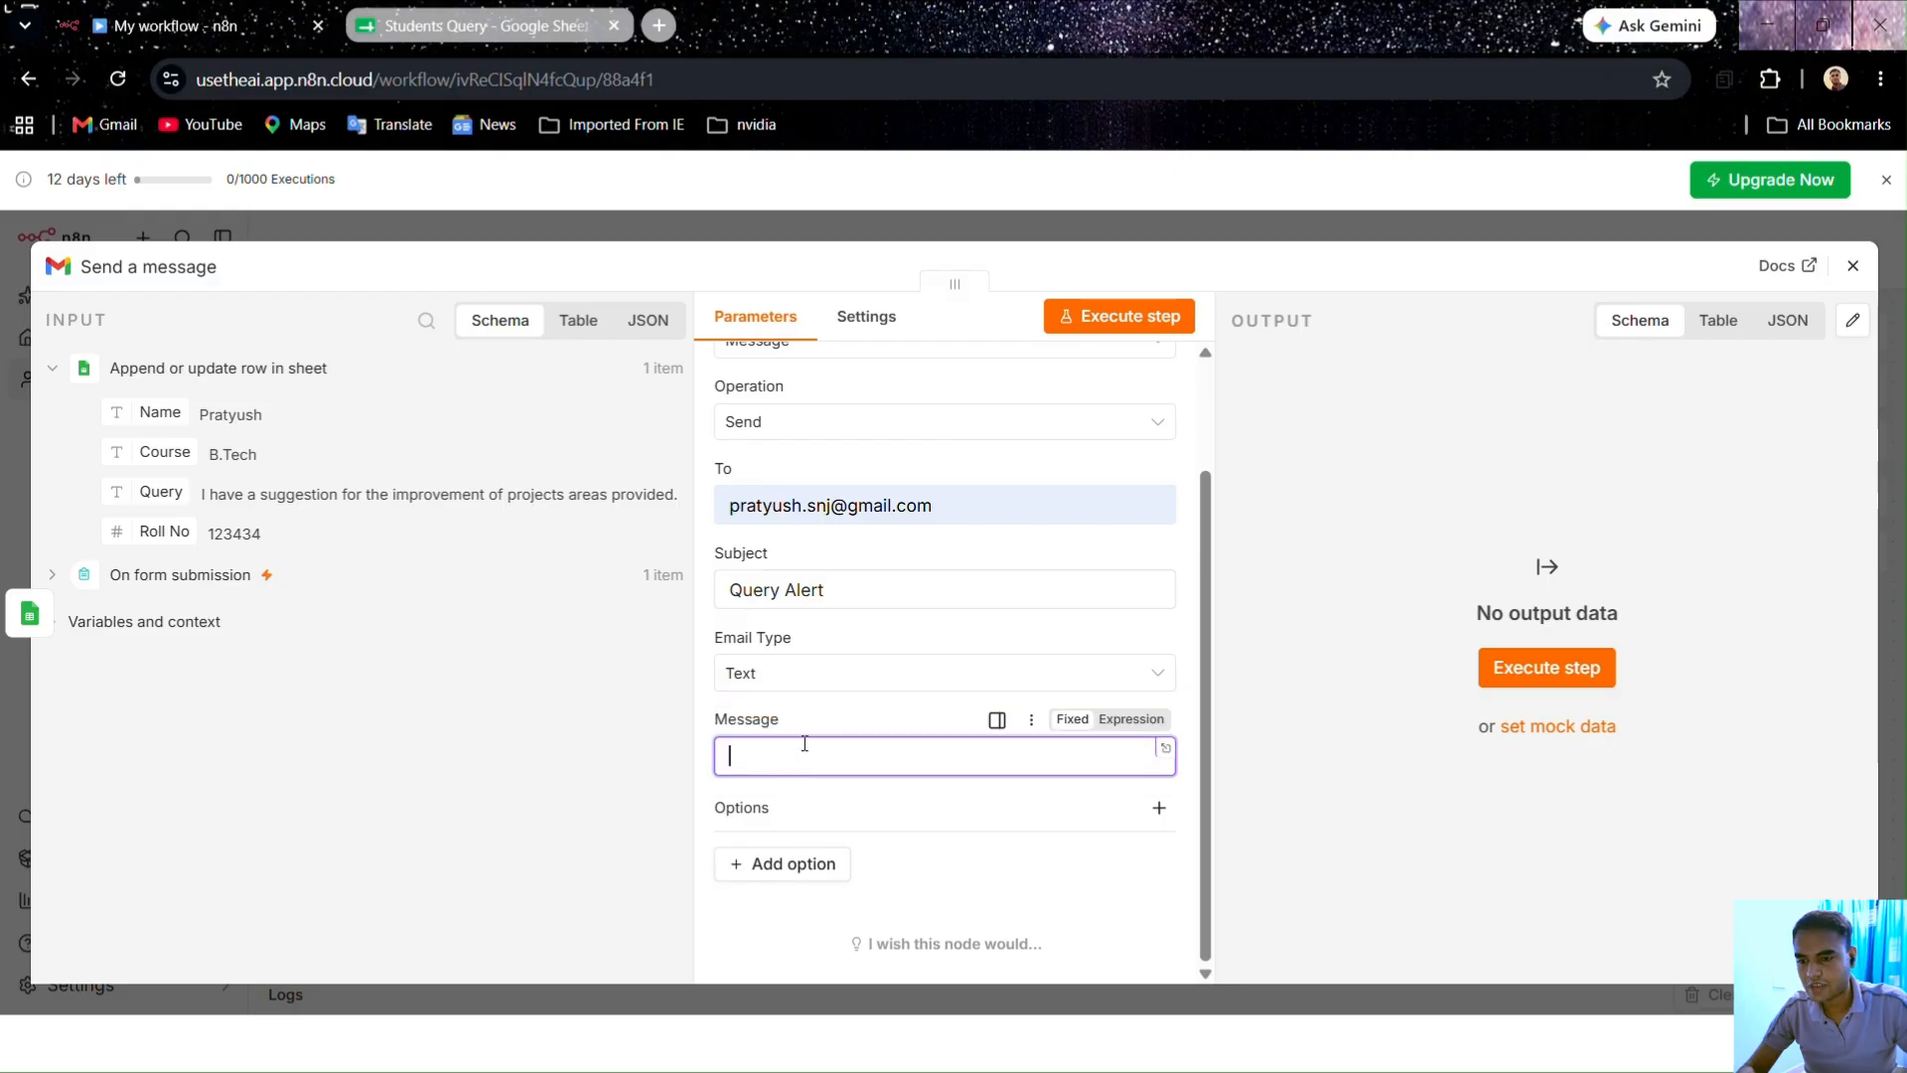
{"action": "type", "text": "New "}
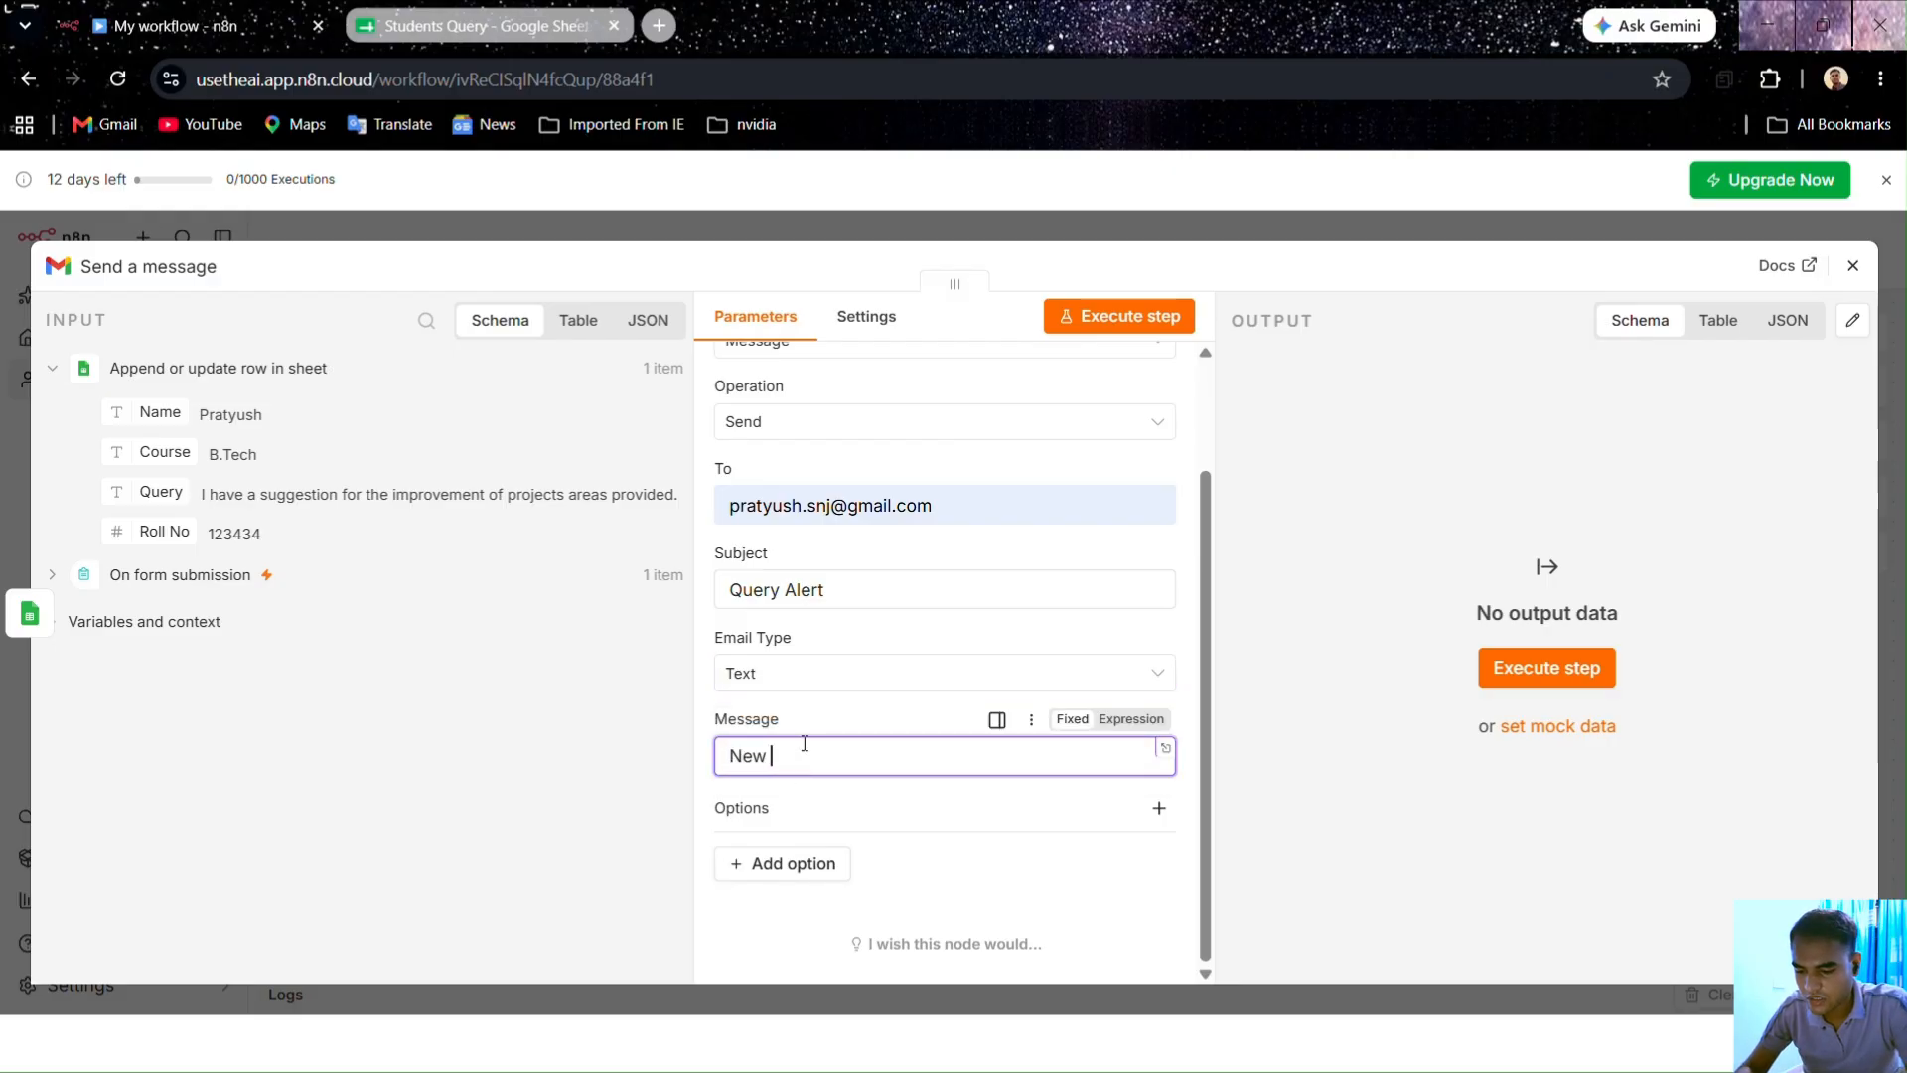
{"action": "type", "text": "Query aarrived"}
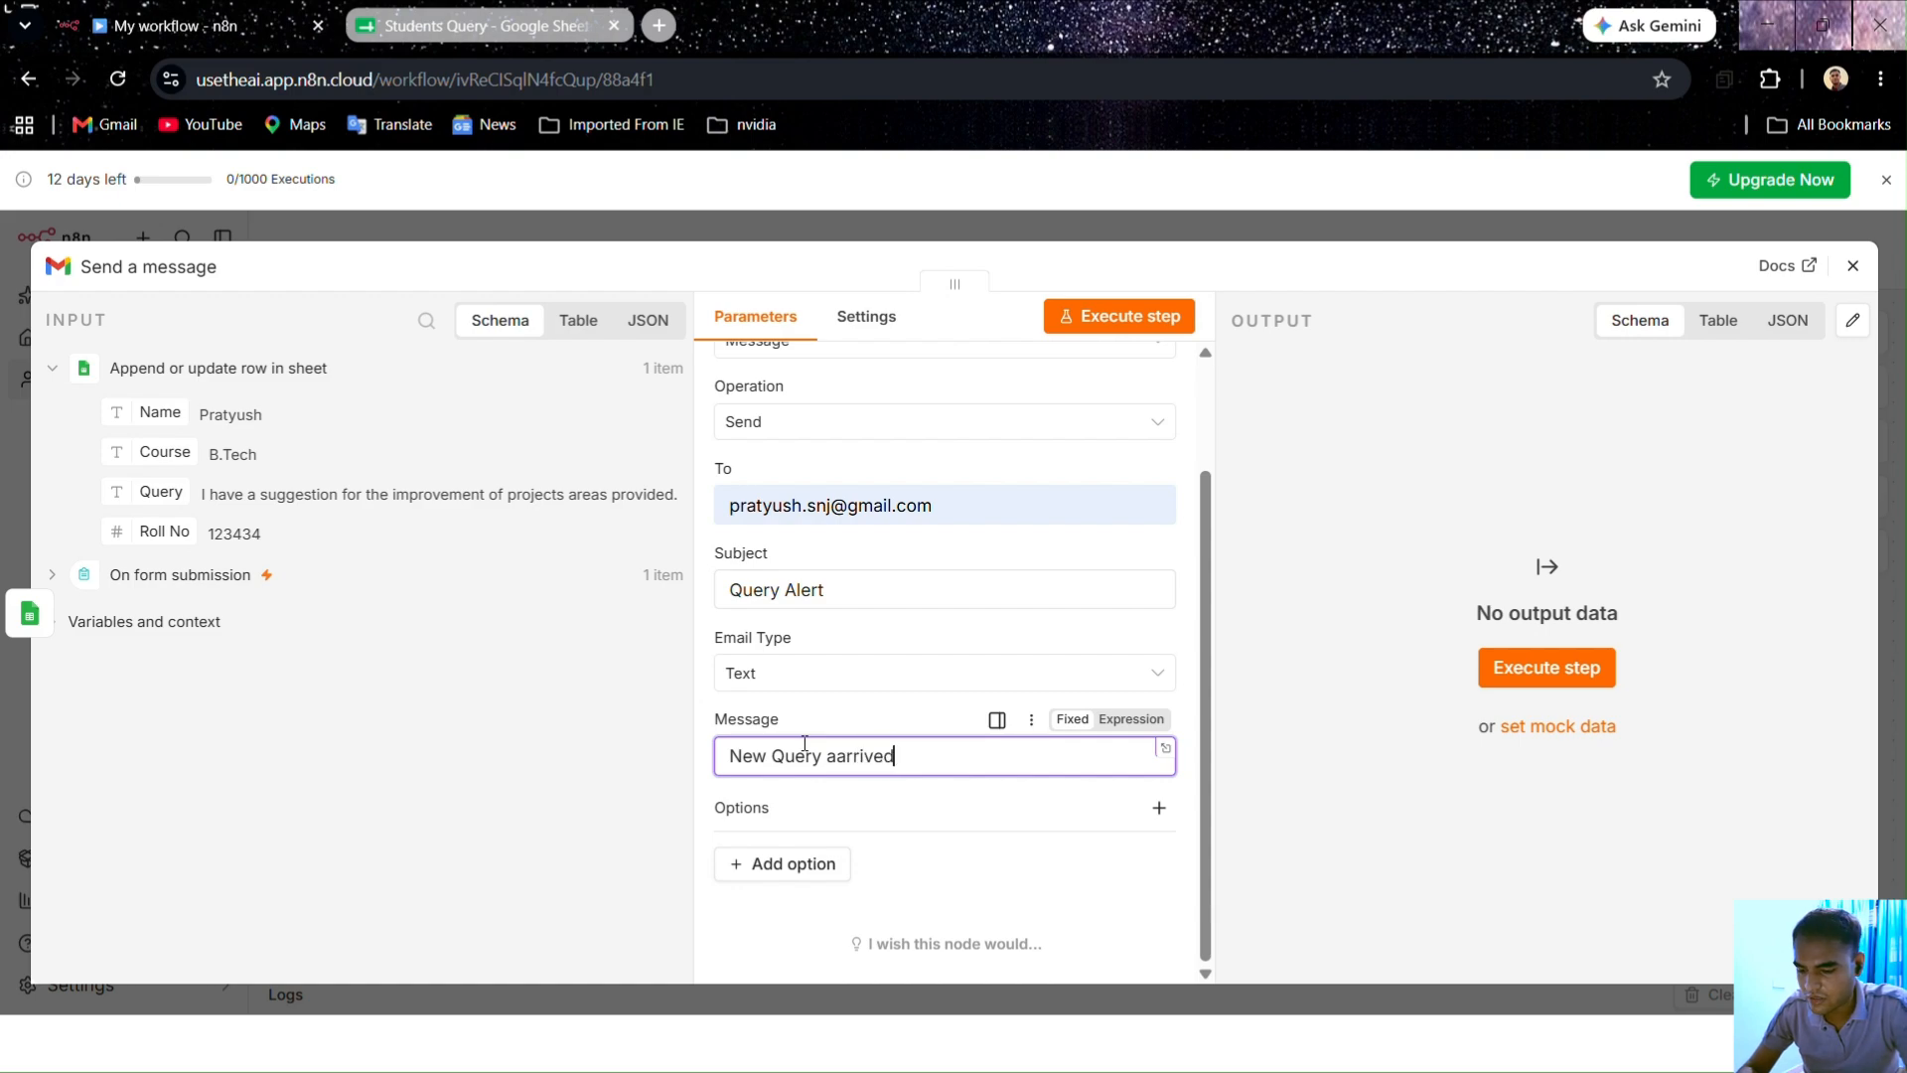
{"action": "type", "text": " please ch"}
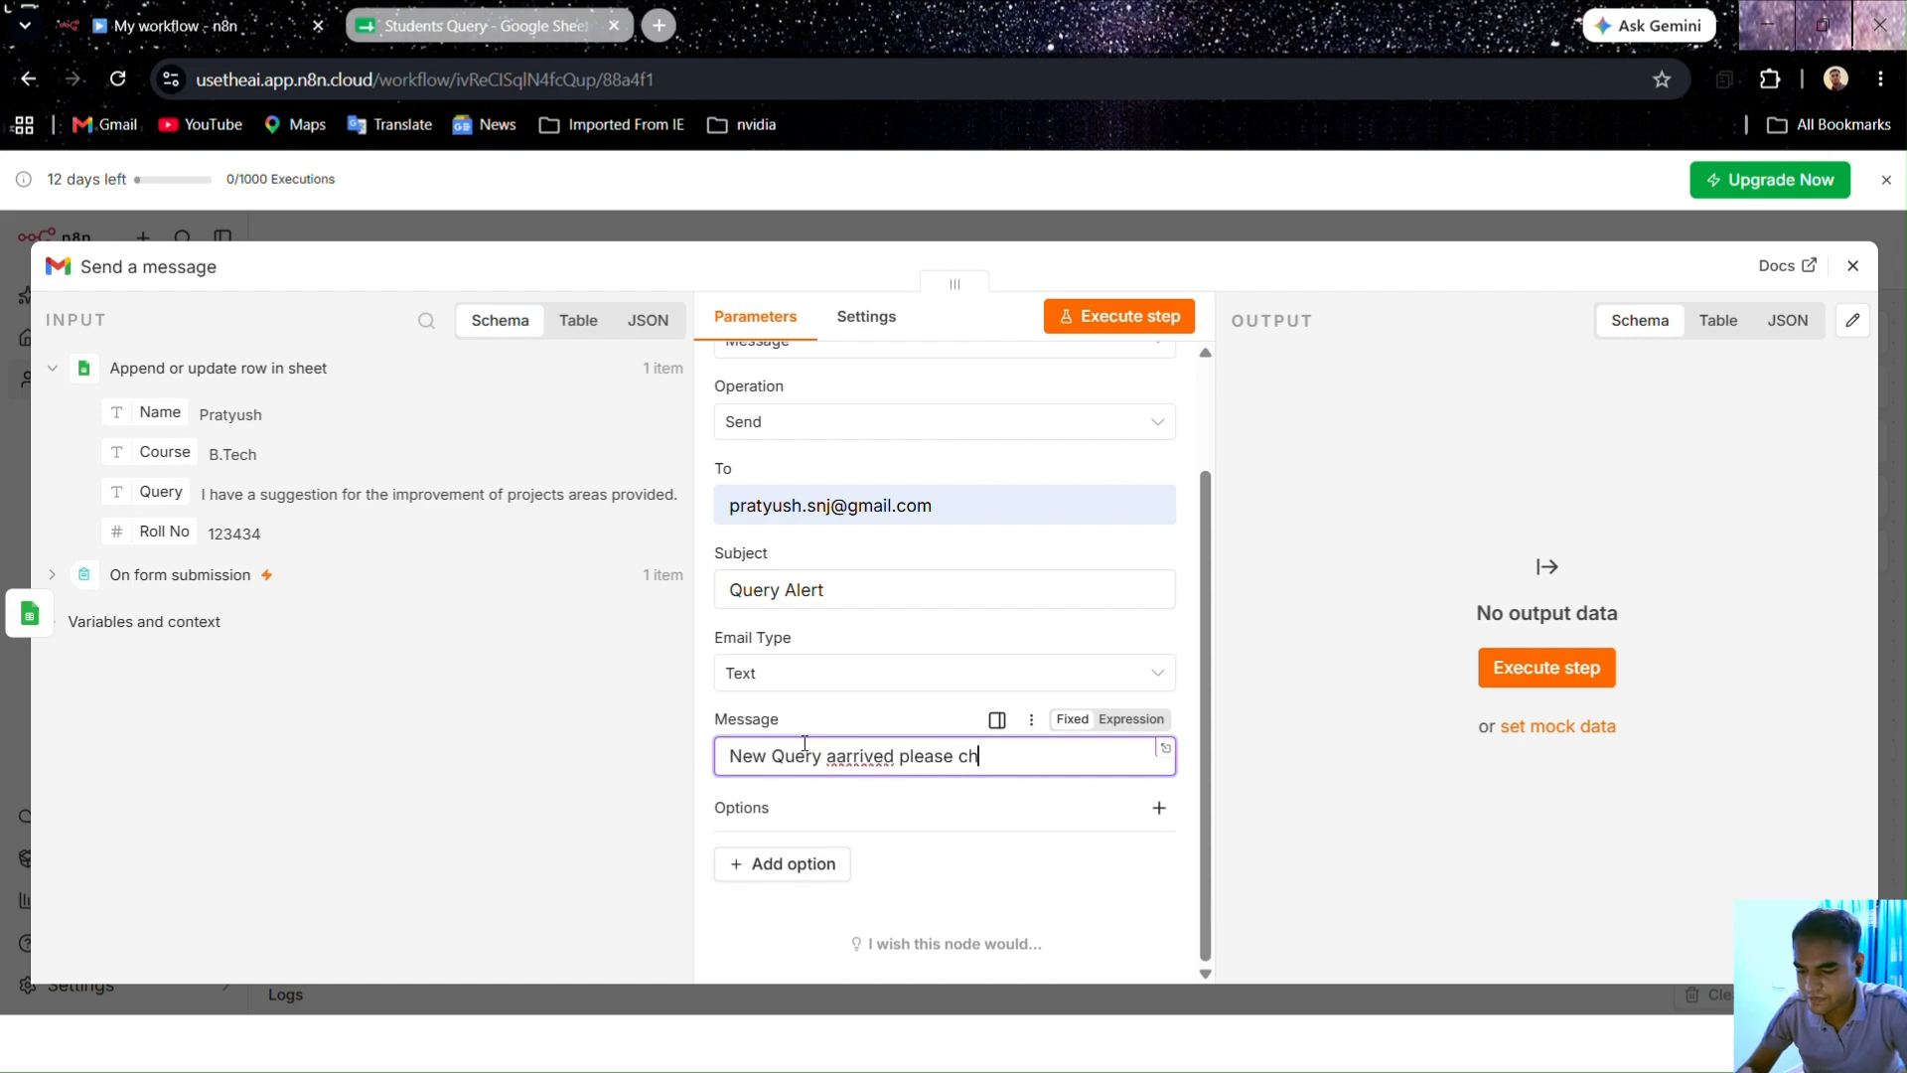
{"action": "type", "text": "eck"}
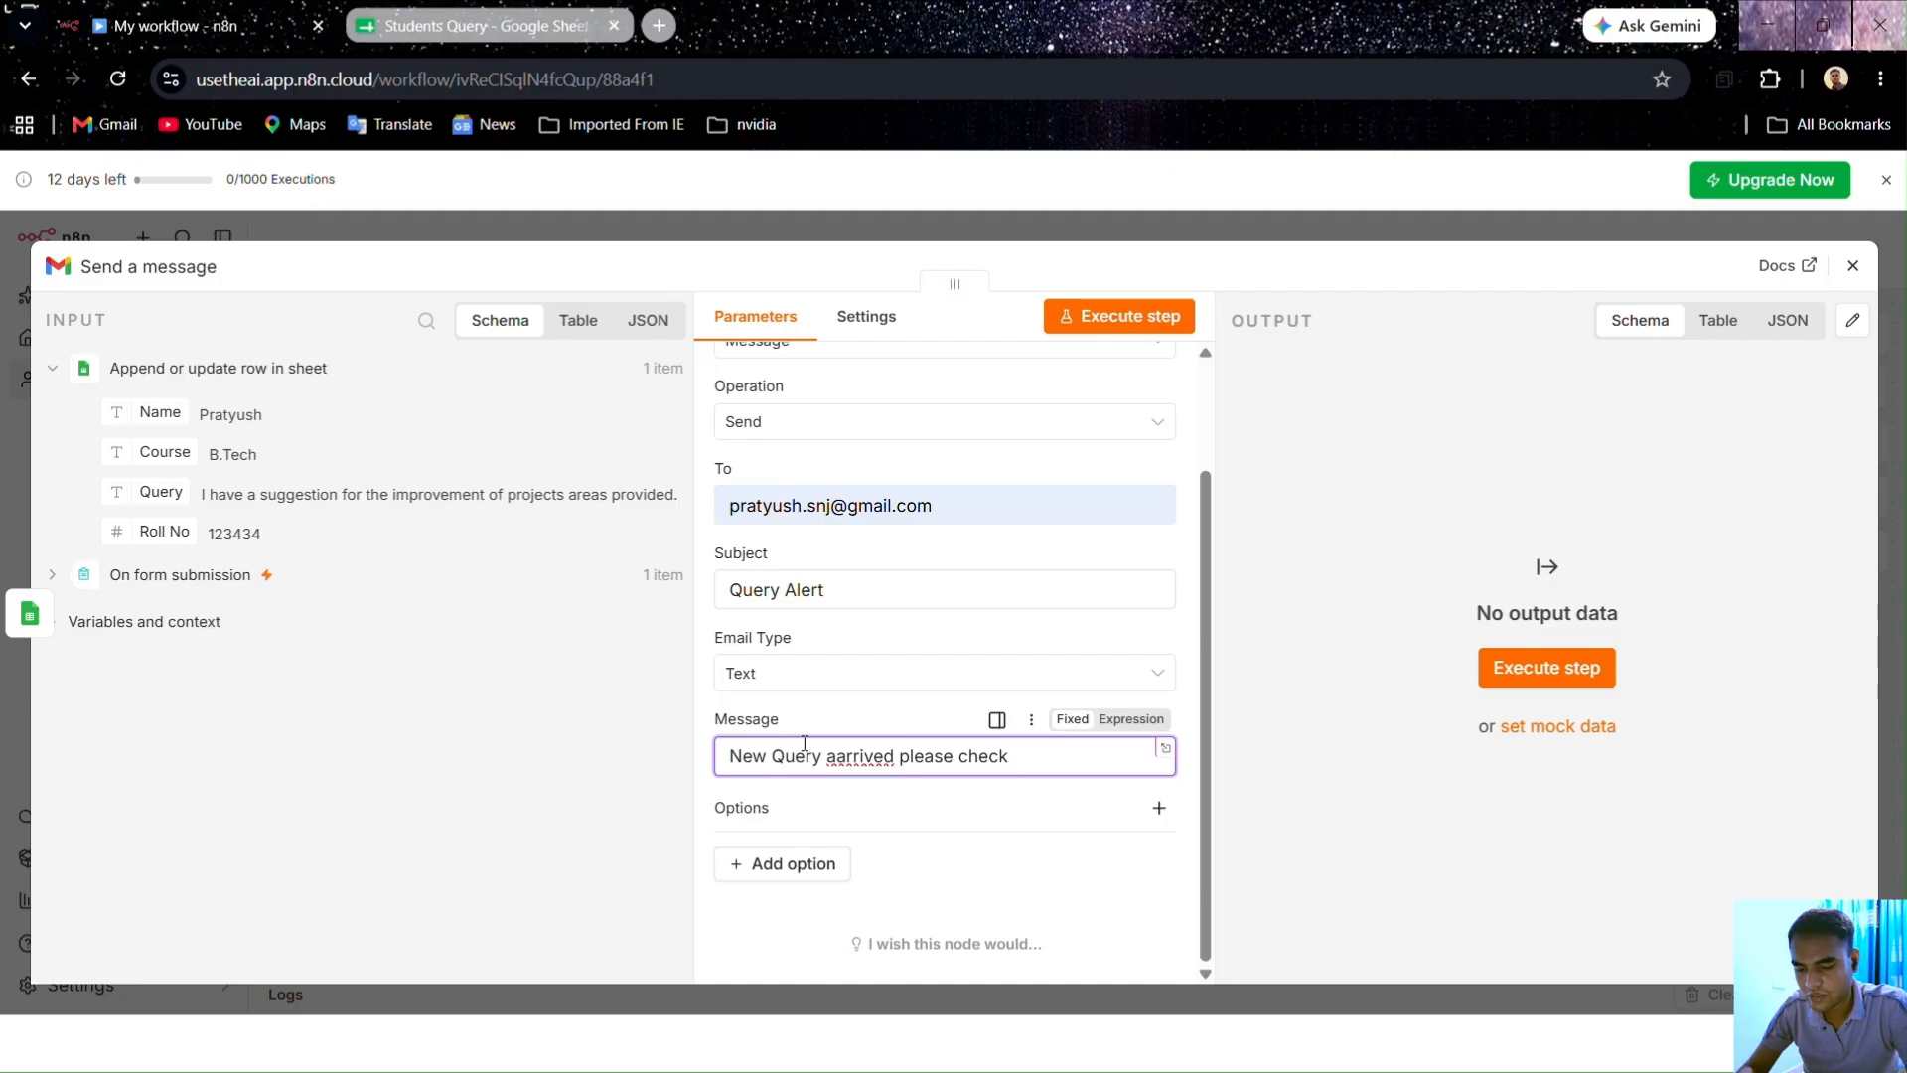
{"action": "type", "text": " yothe sheet."}
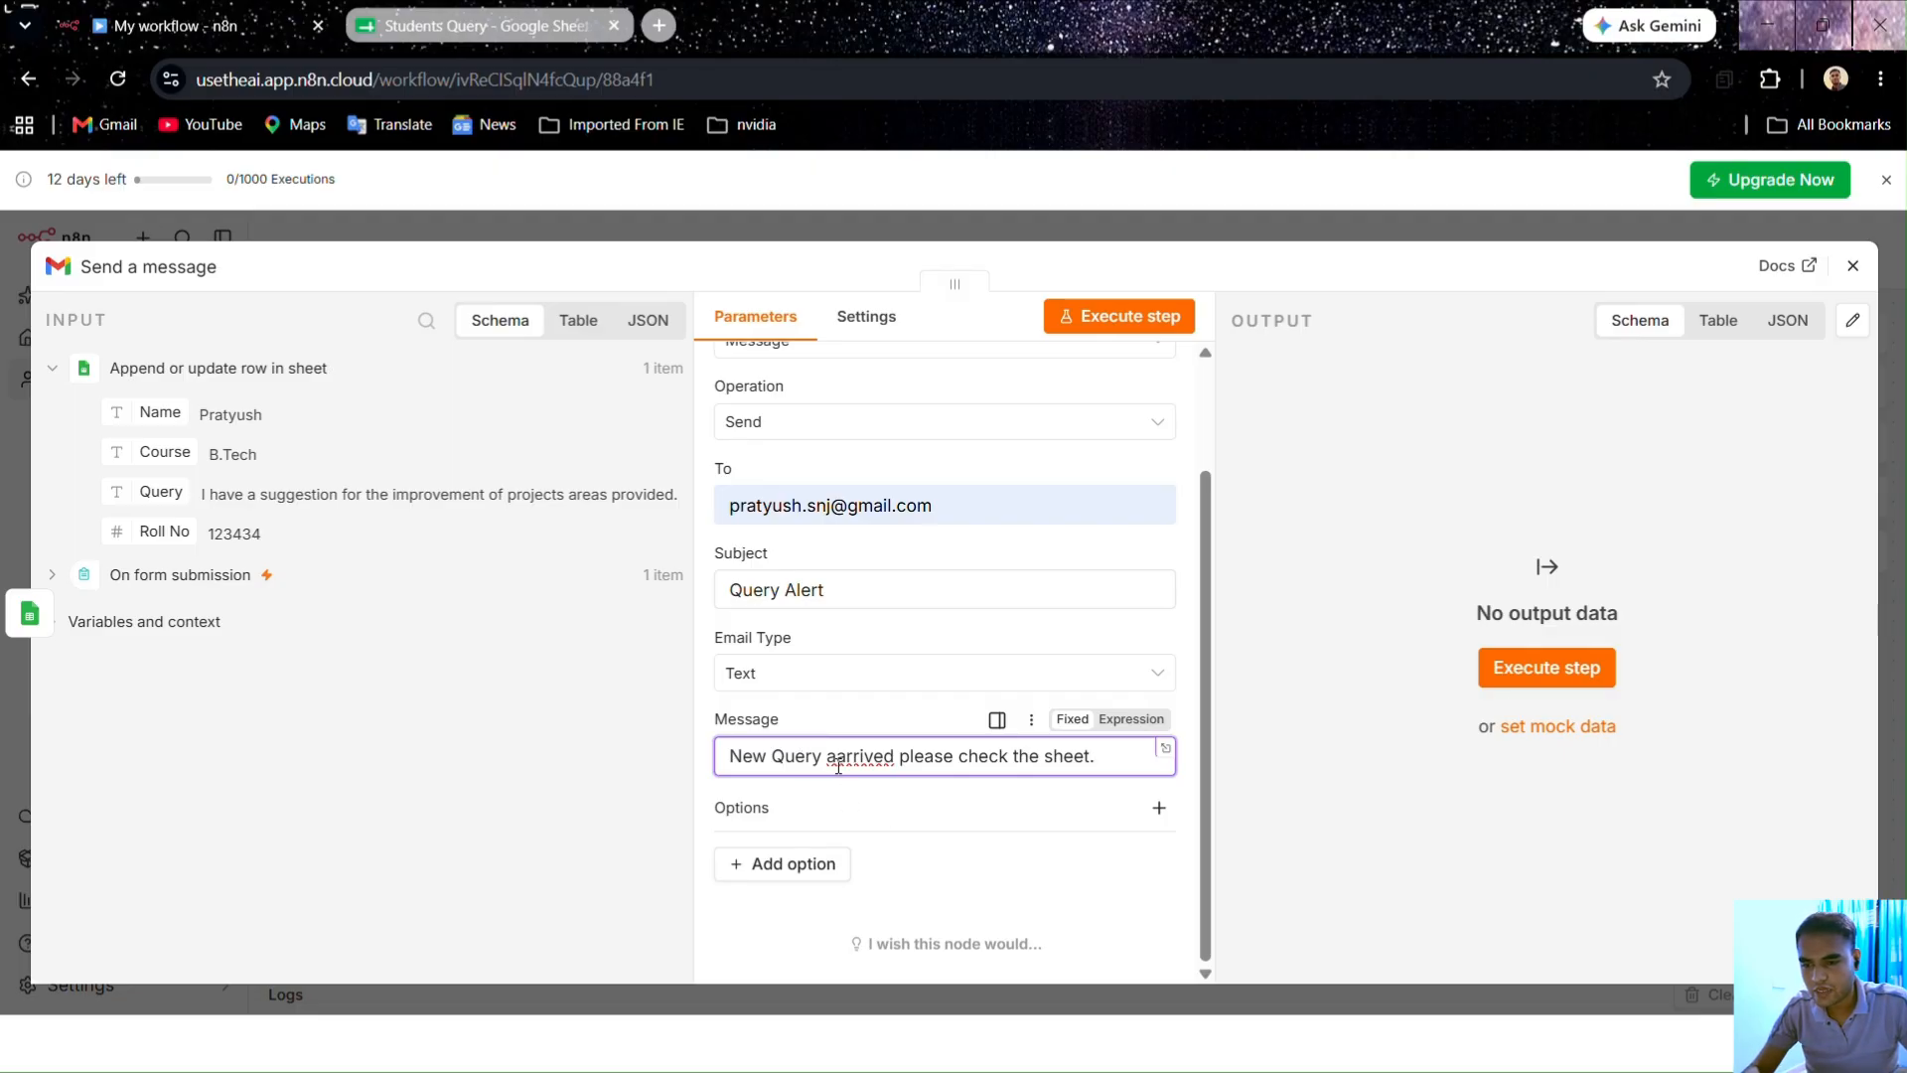
{"action": "key", "text": "BackSpace"}
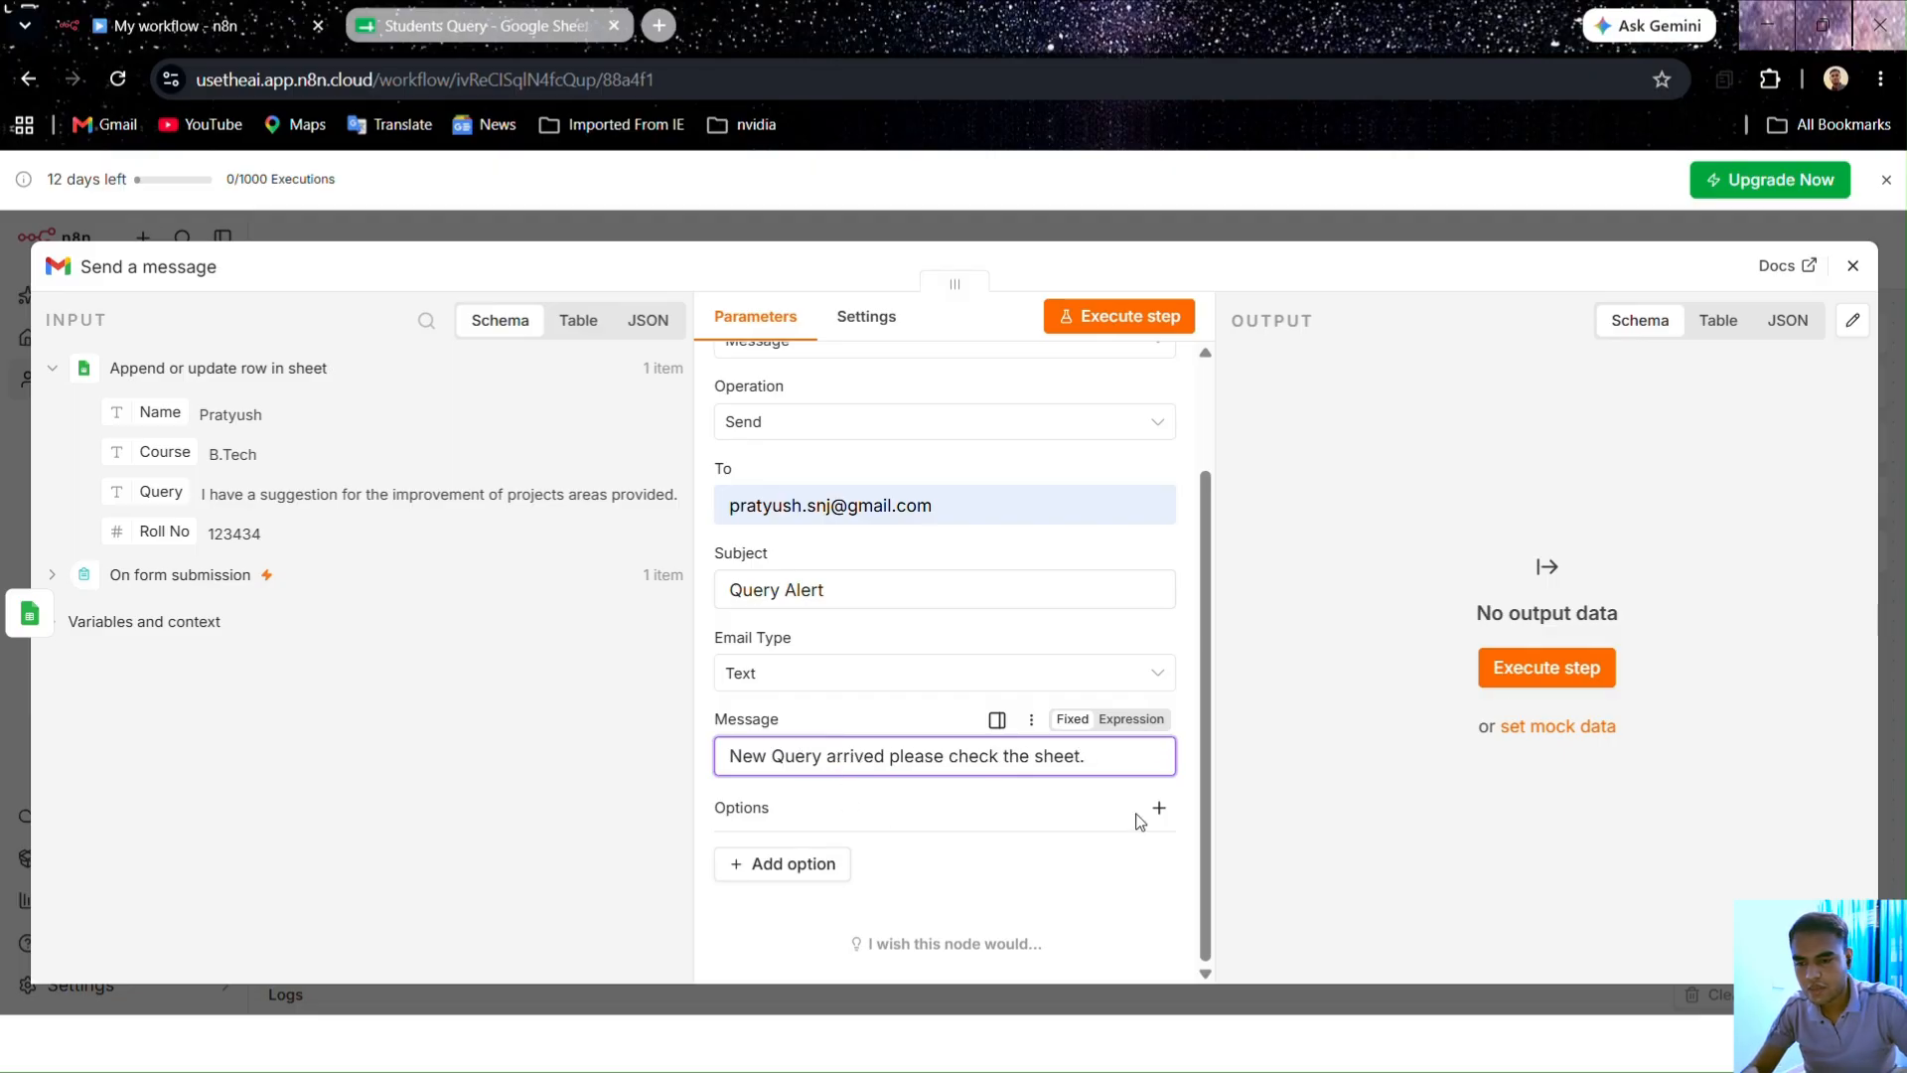
{"action": "left_click", "coordinate": [547, 28]}
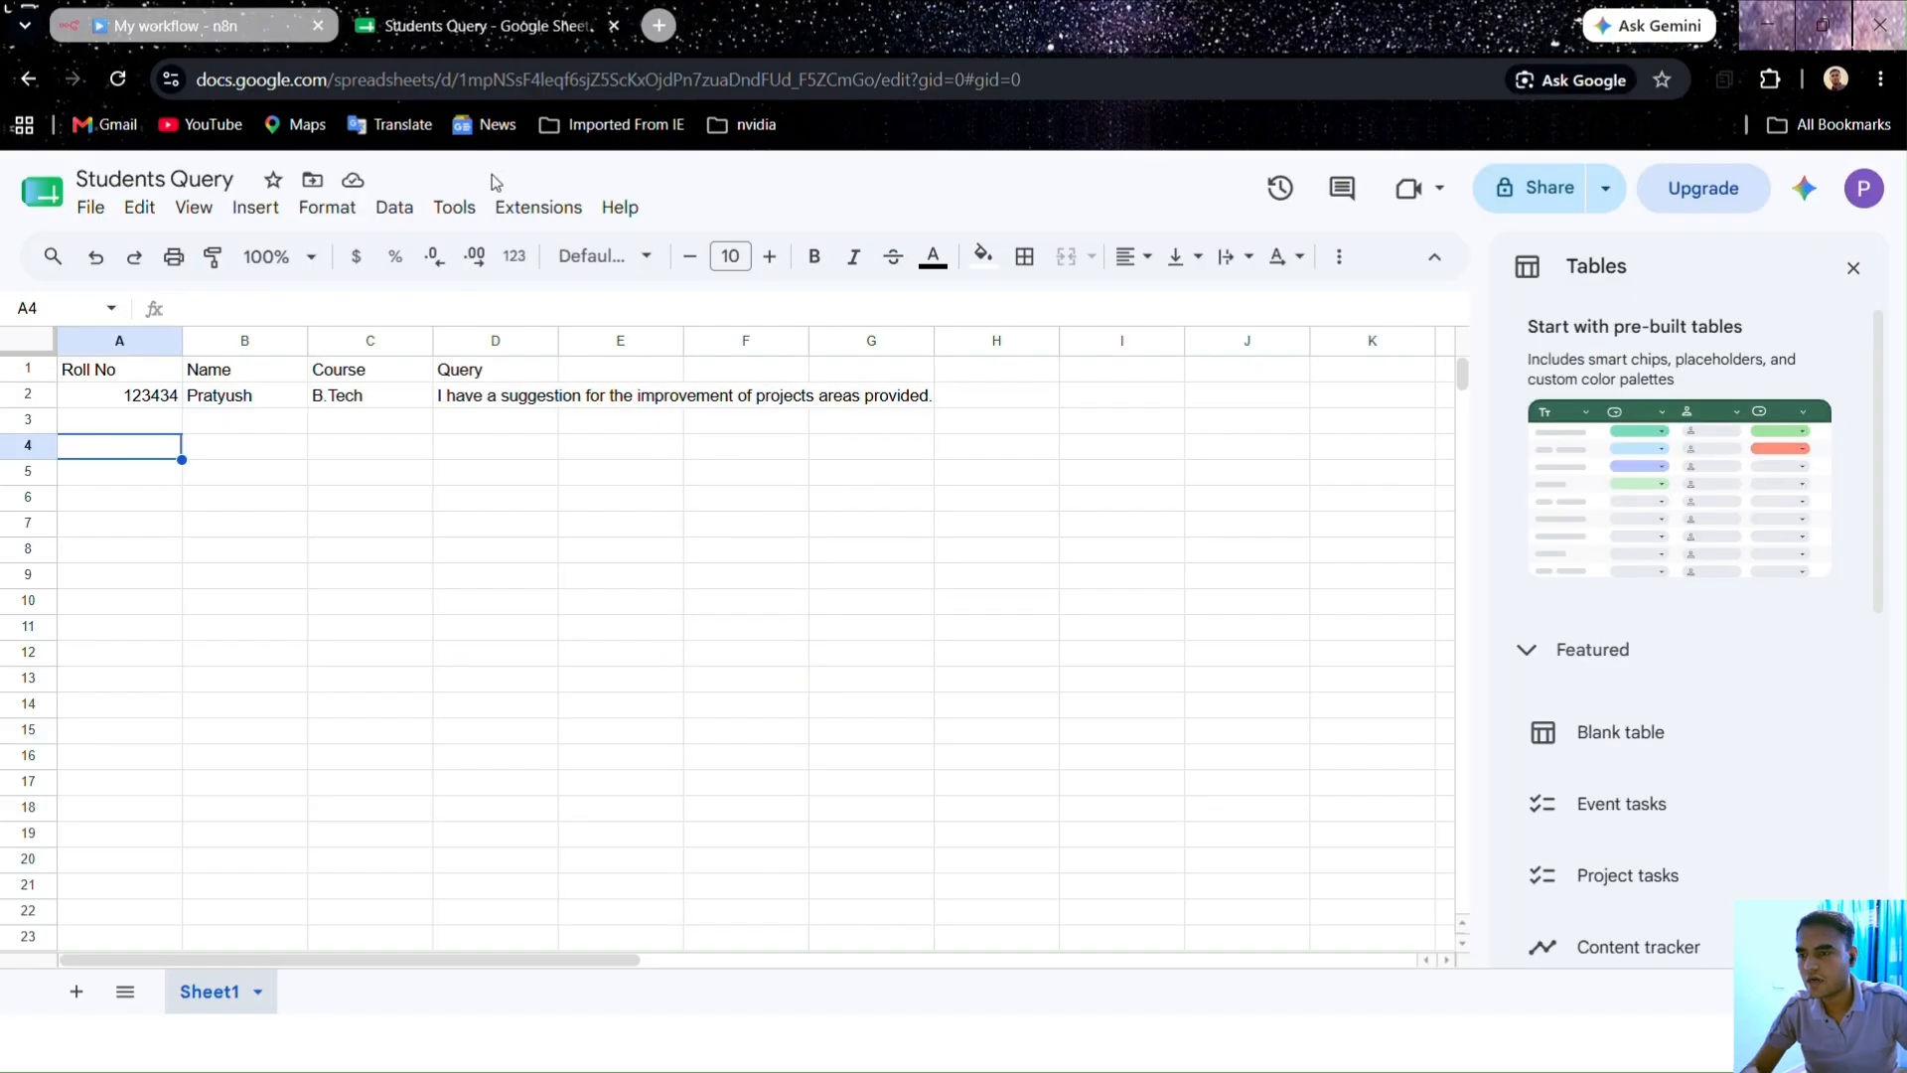
Step: Set Students Query's general access to Anyone with the link, then copy its sharing link
{"action": "left_click", "coordinate": [1579, 201]}
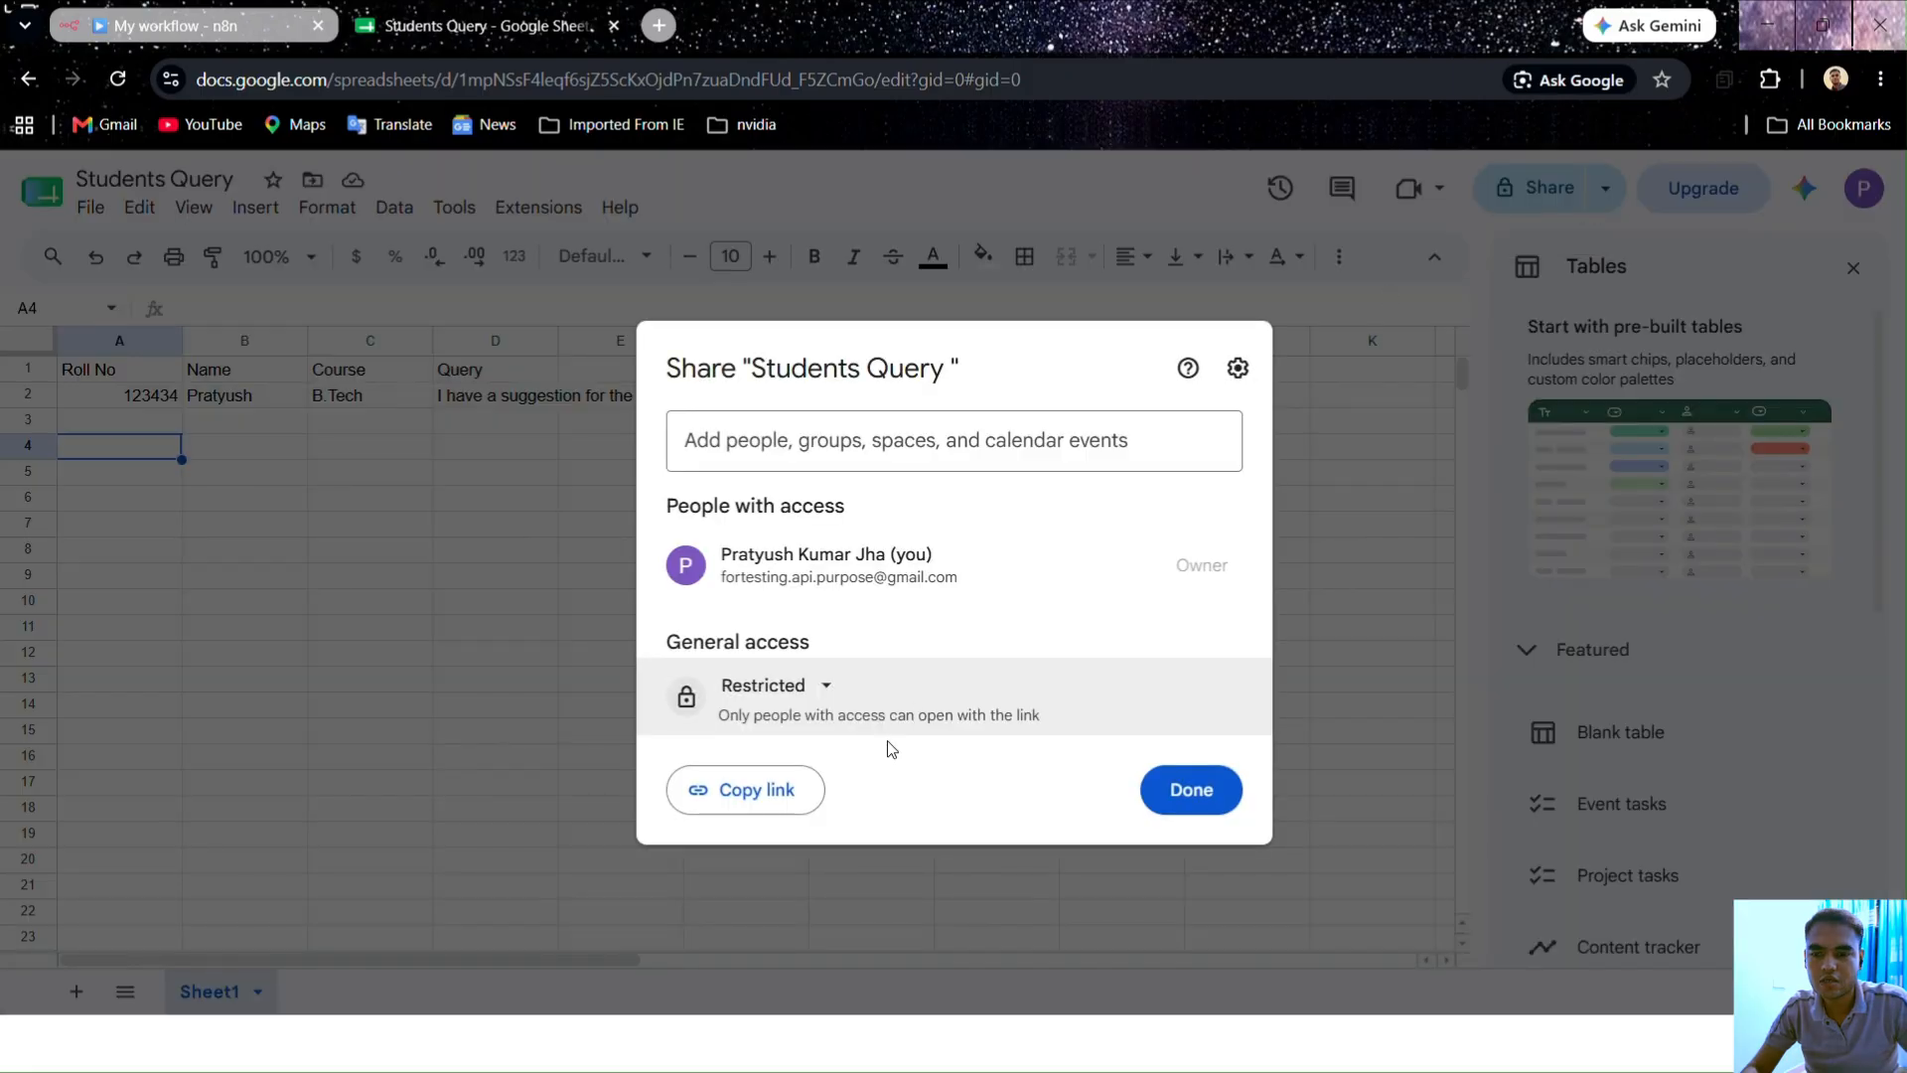
{"action": "left_click", "coordinate": [826, 687]}
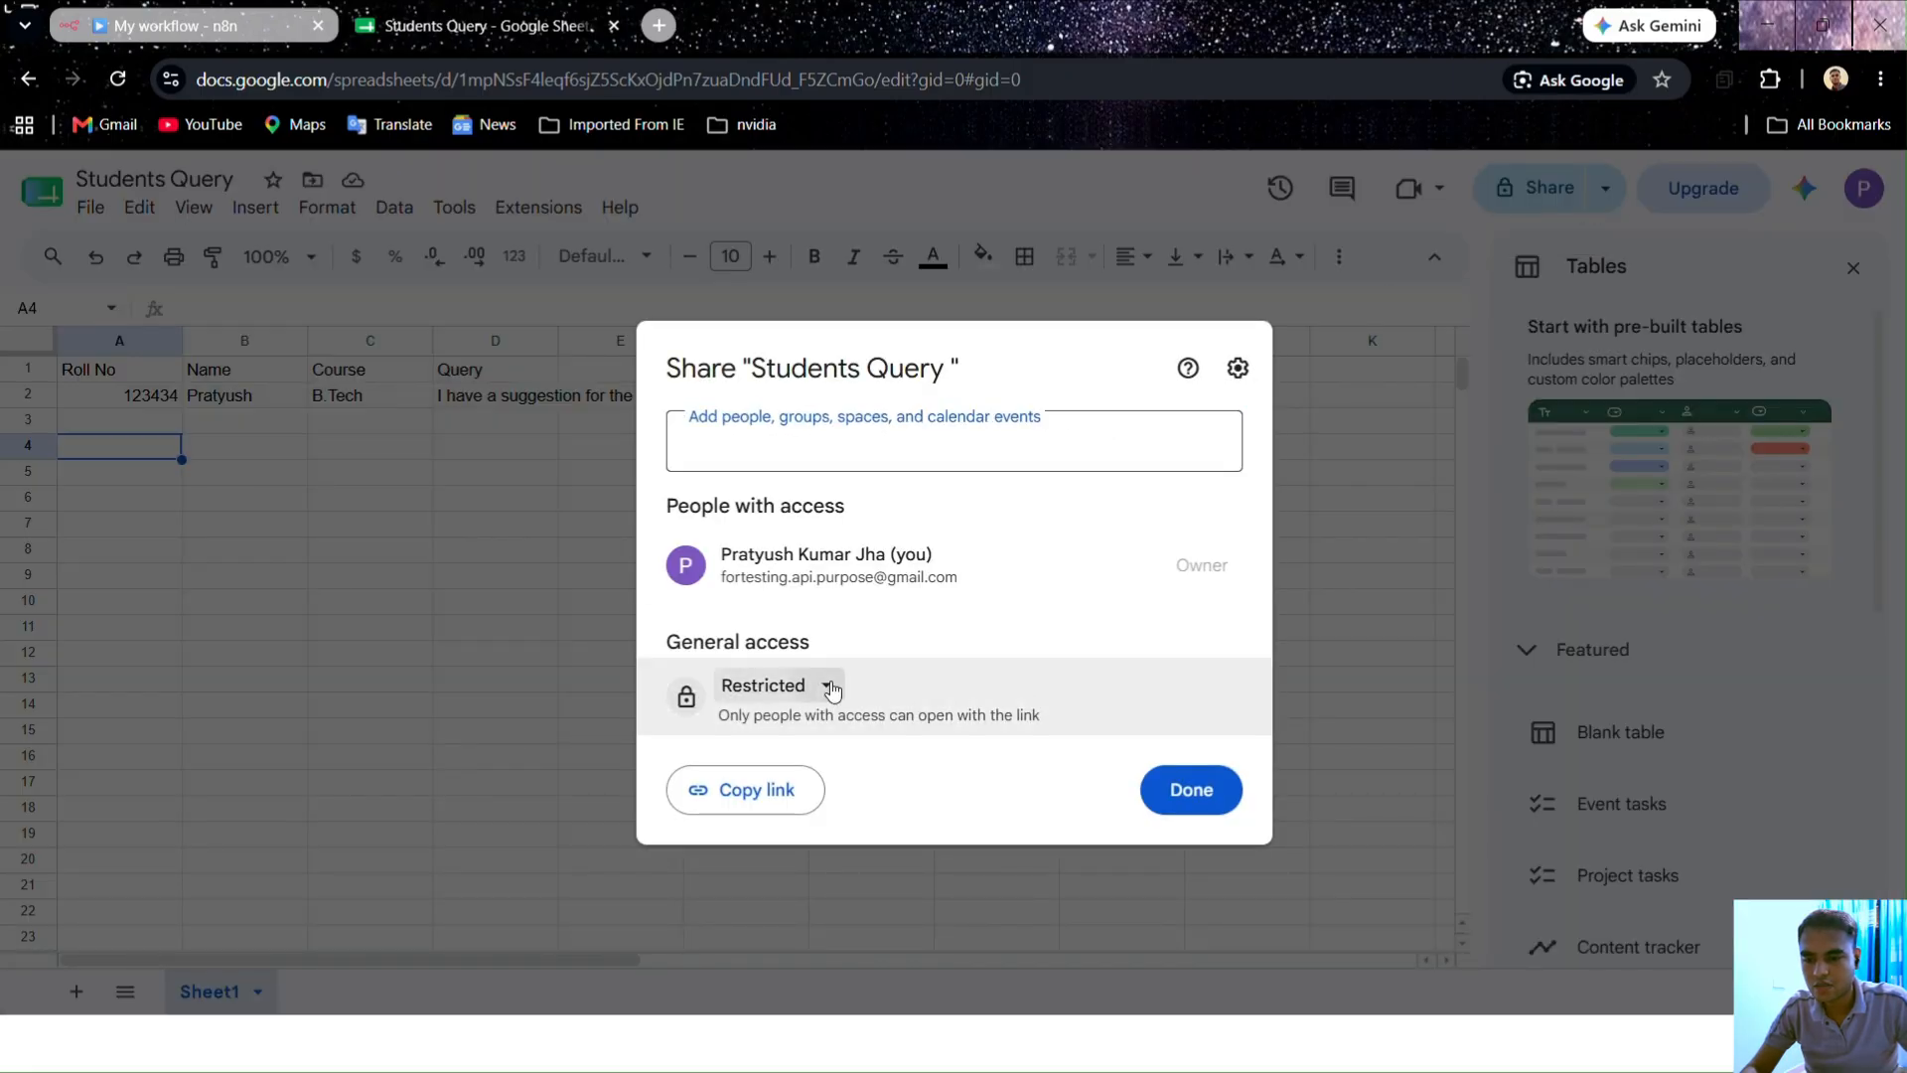
{"action": "left_click", "coordinate": [835, 821]}
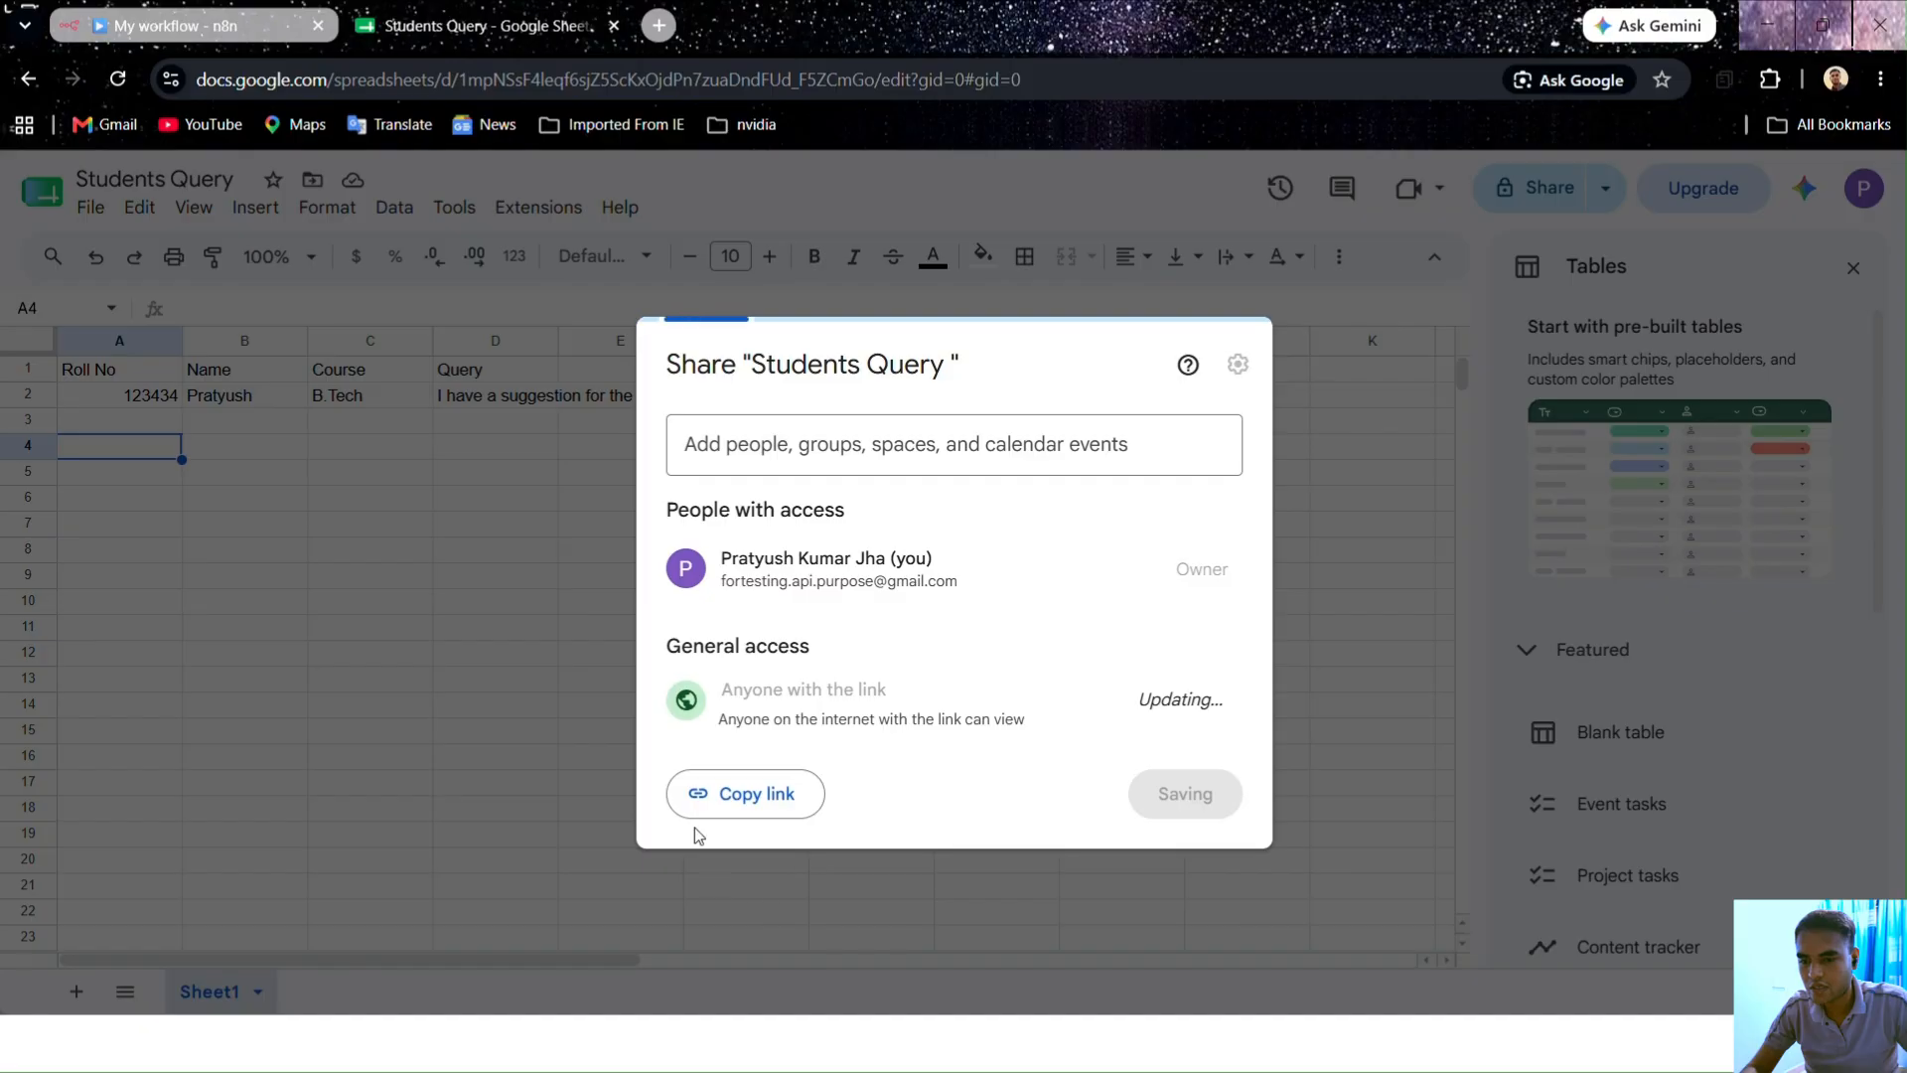
{"action": "left_click", "coordinate": [755, 790]}
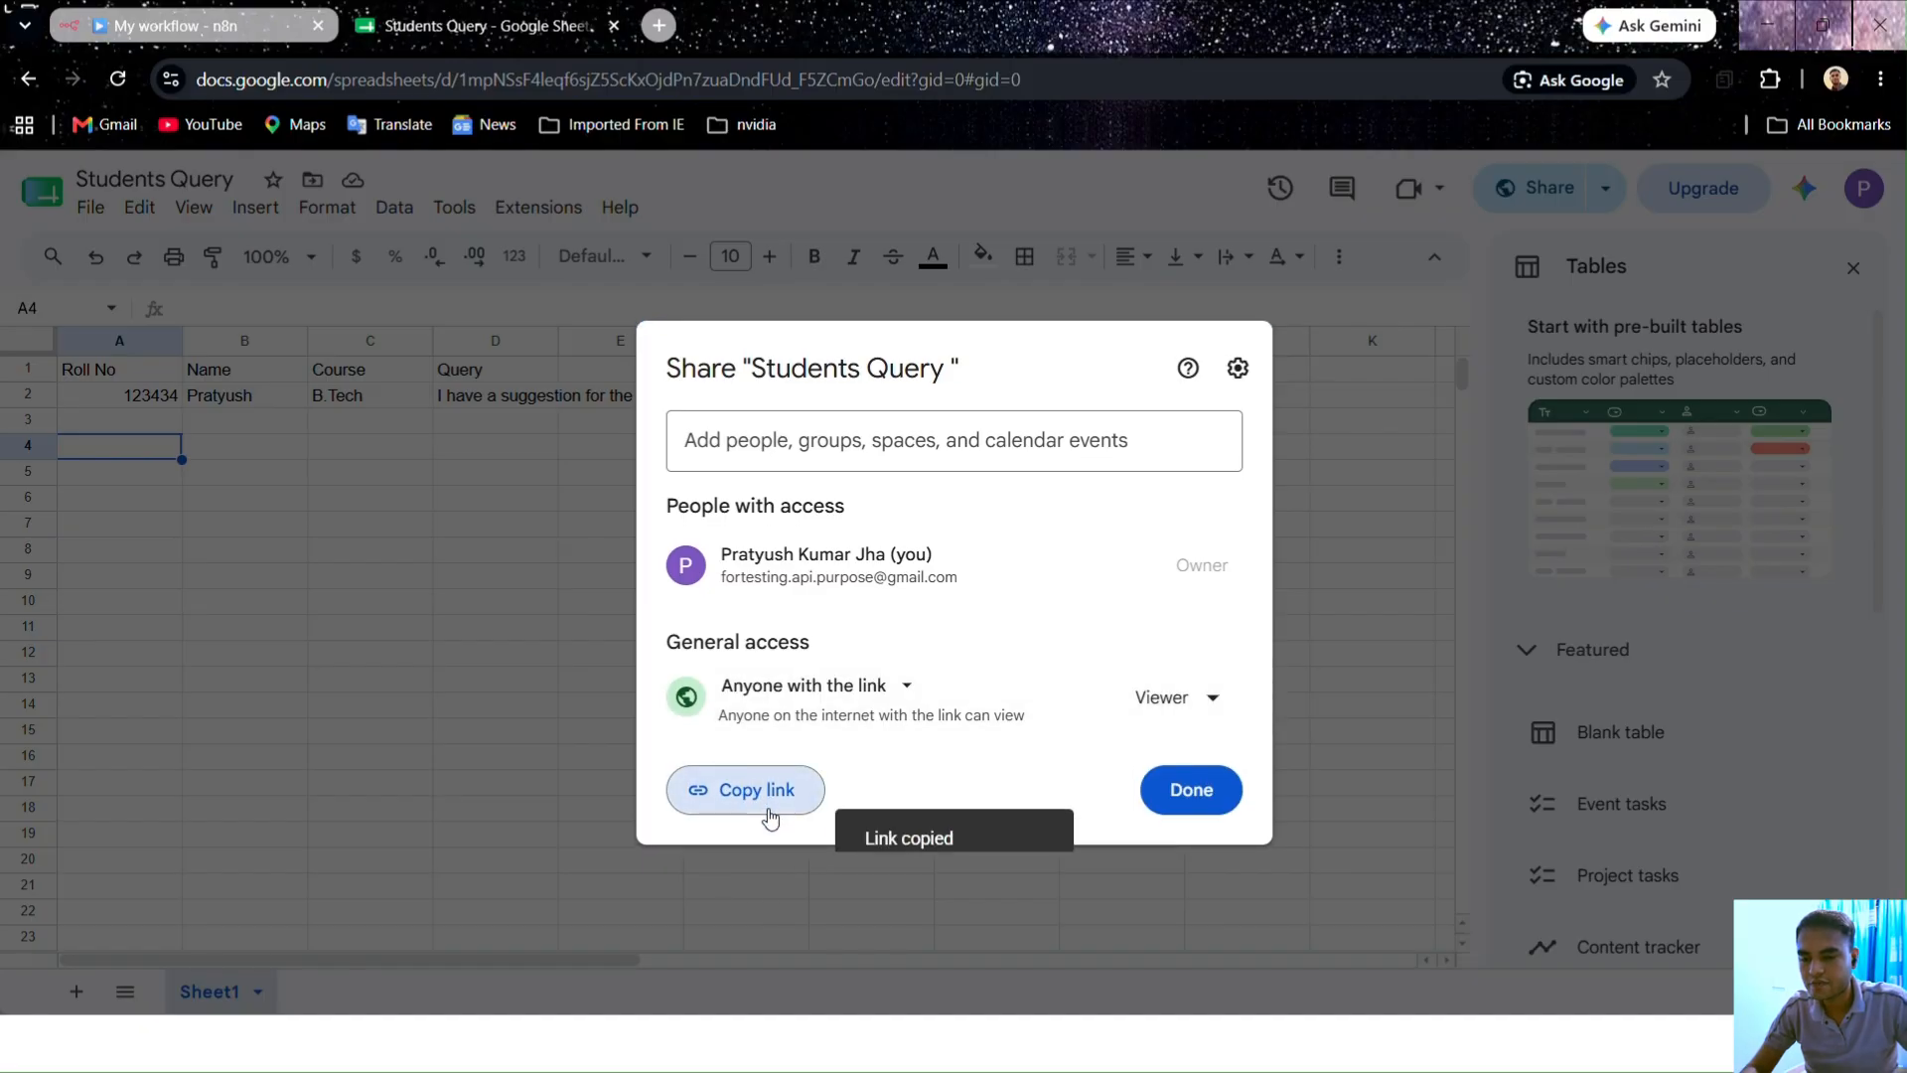
{"action": "left_click", "coordinate": [94, 22]}
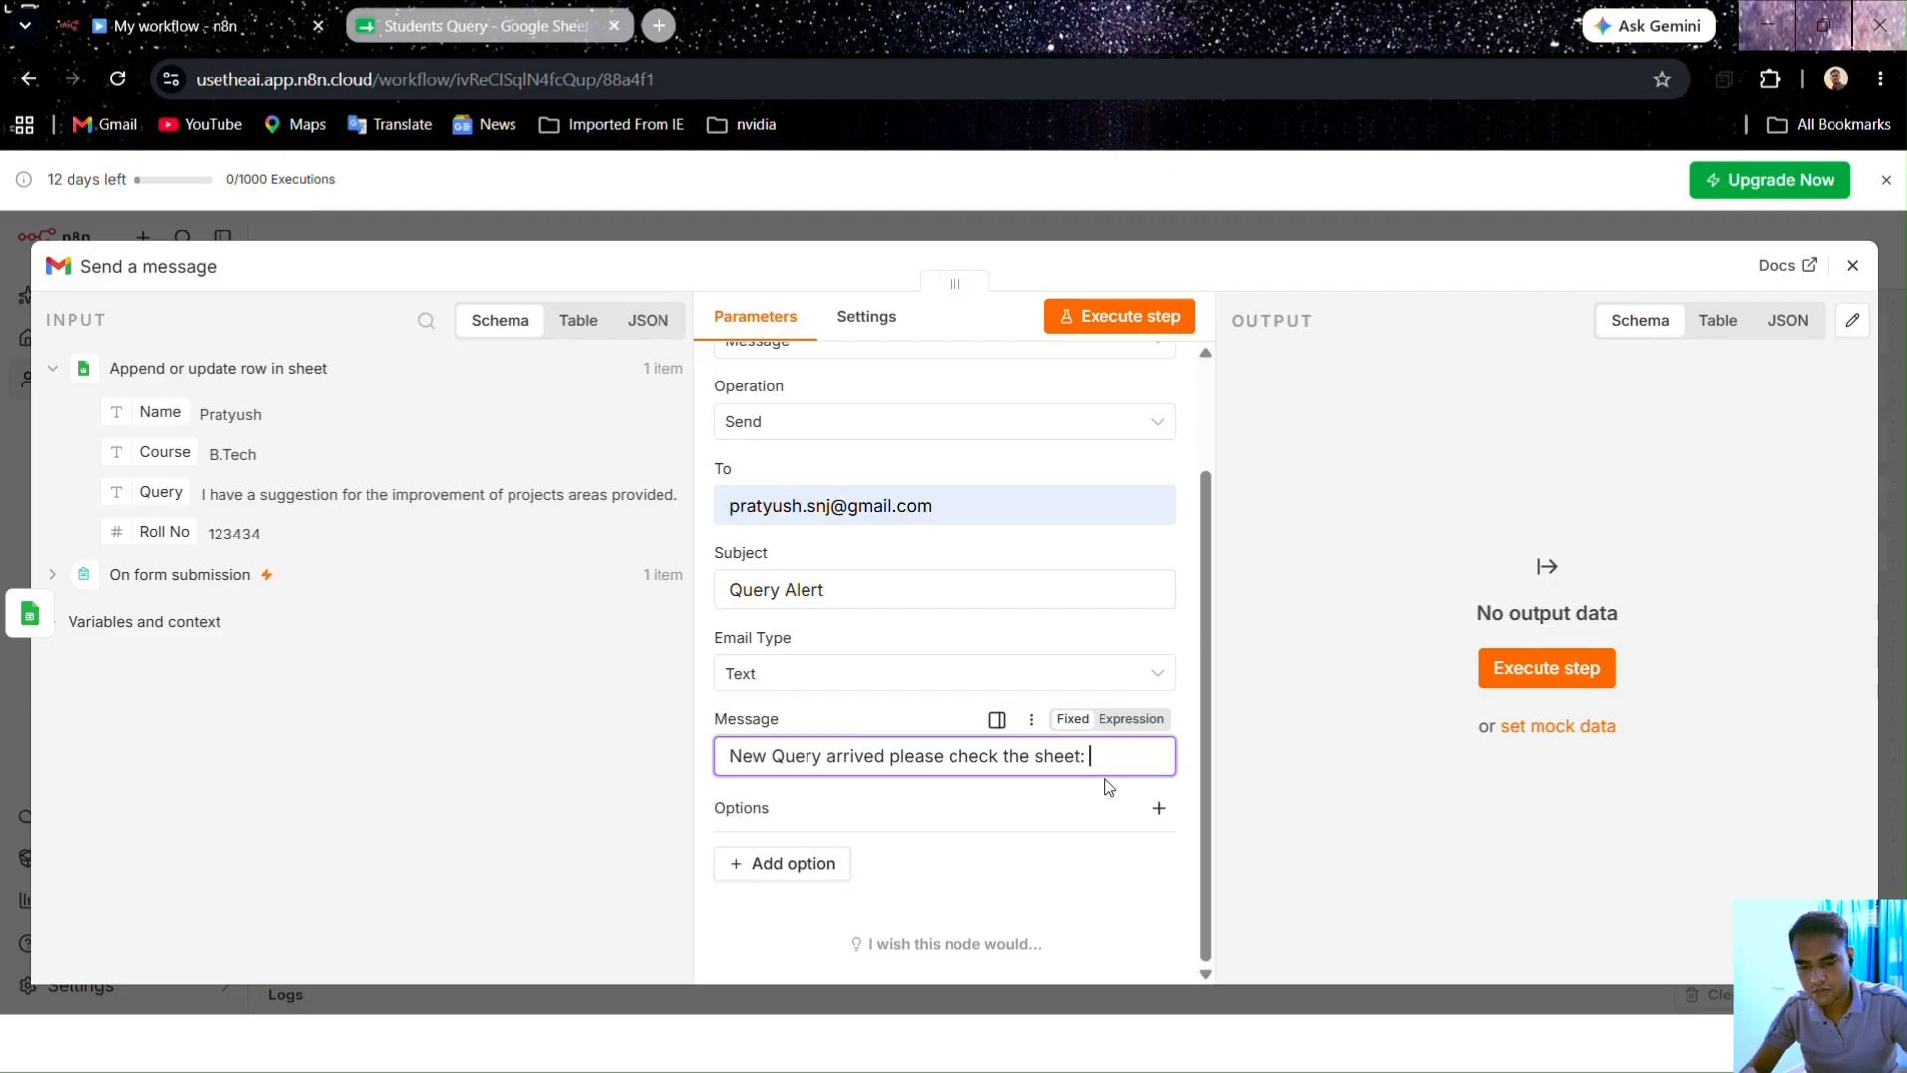
Step: Paste the sheet link after 'check the sheet:' and run the Gmail node to send the email
{"action": "key", "text": "ctrl+v"}
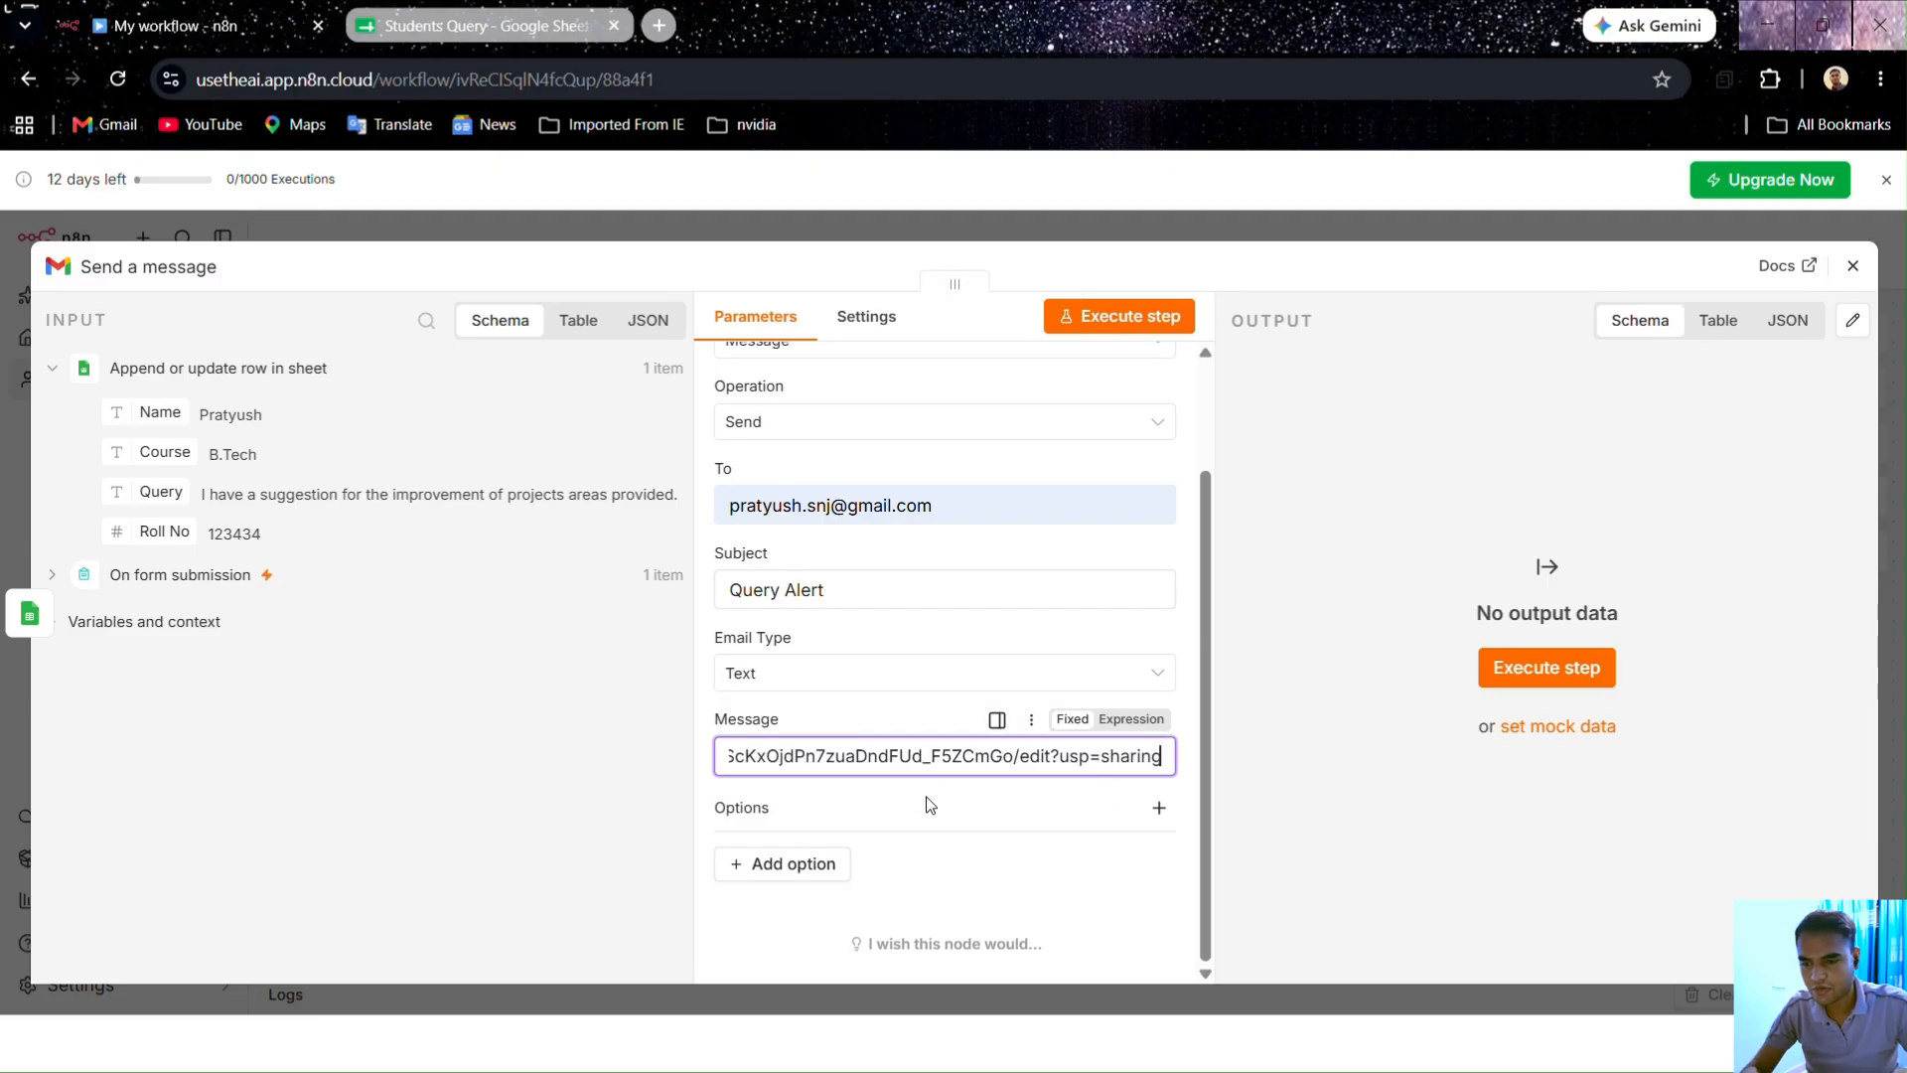
{"action": "left_click", "coordinate": [1168, 741]}
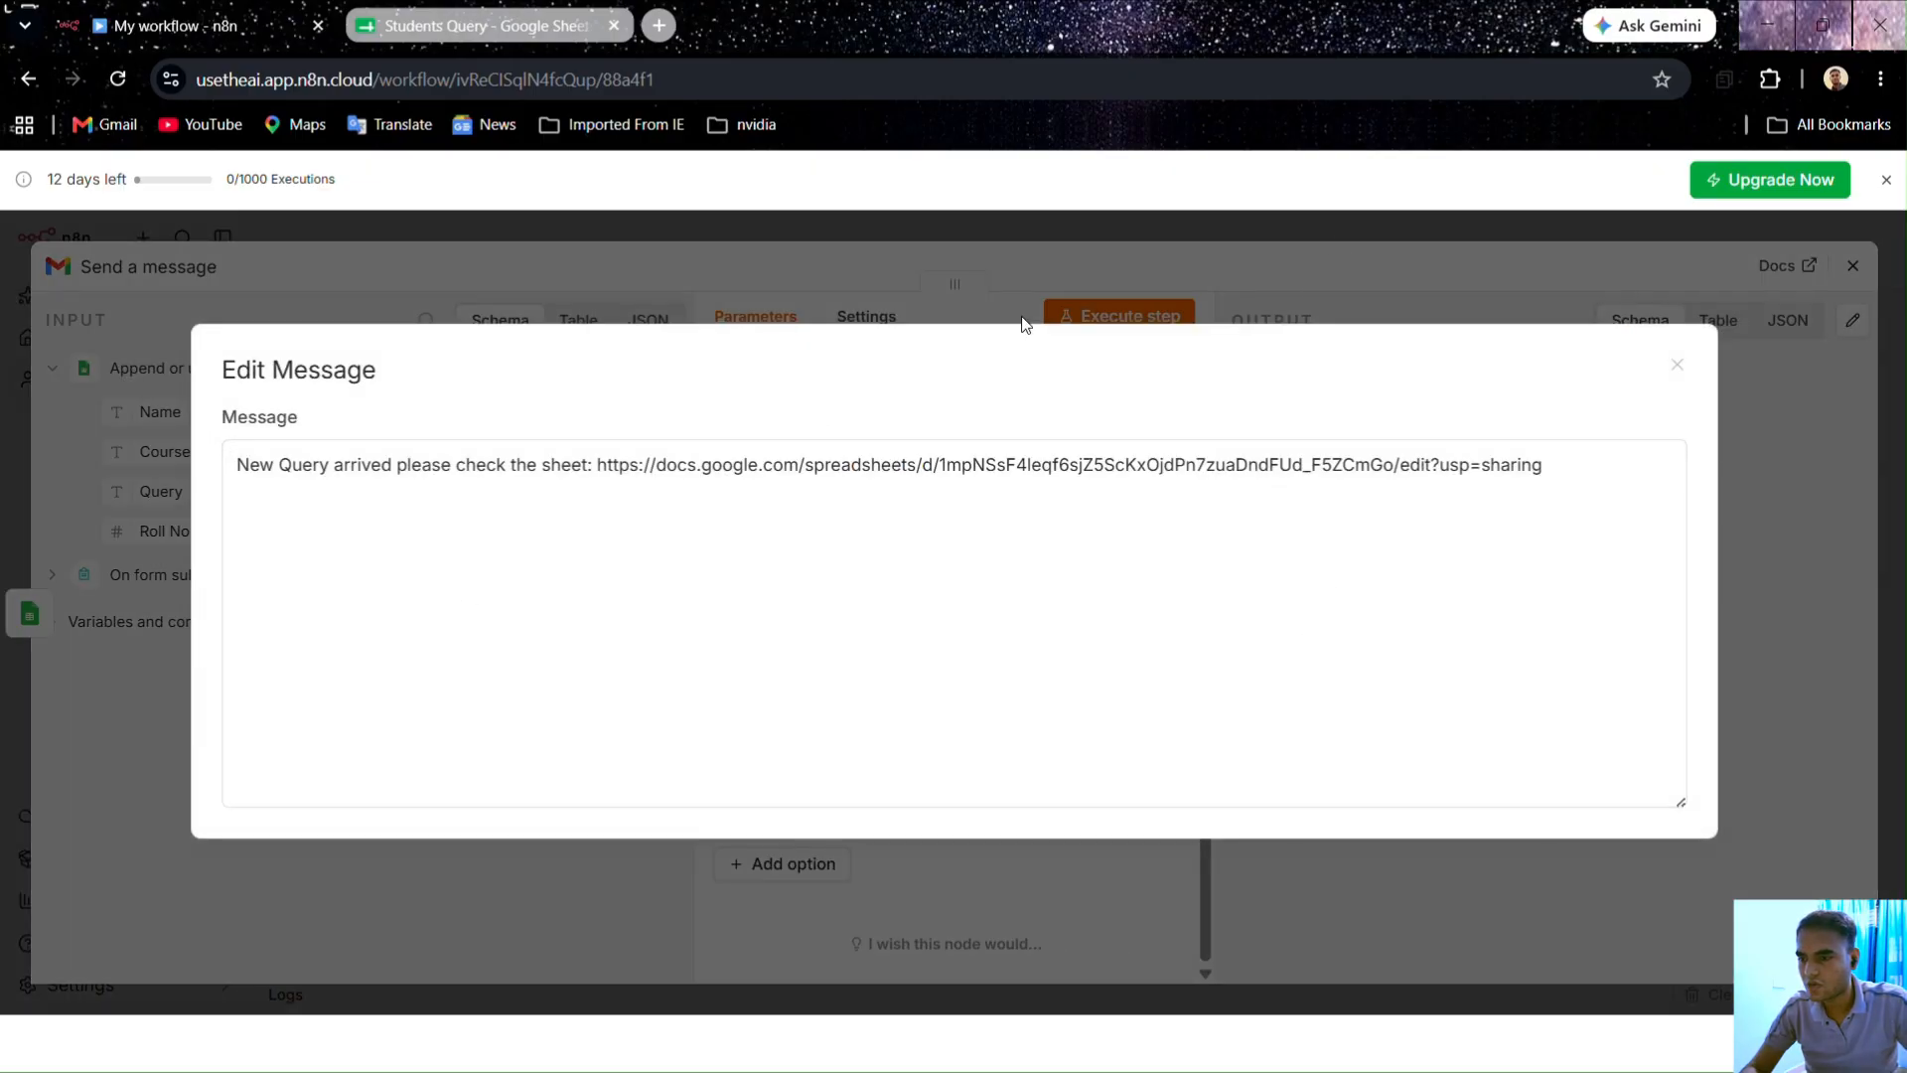
{"action": "left_click", "coordinate": [1677, 365]}
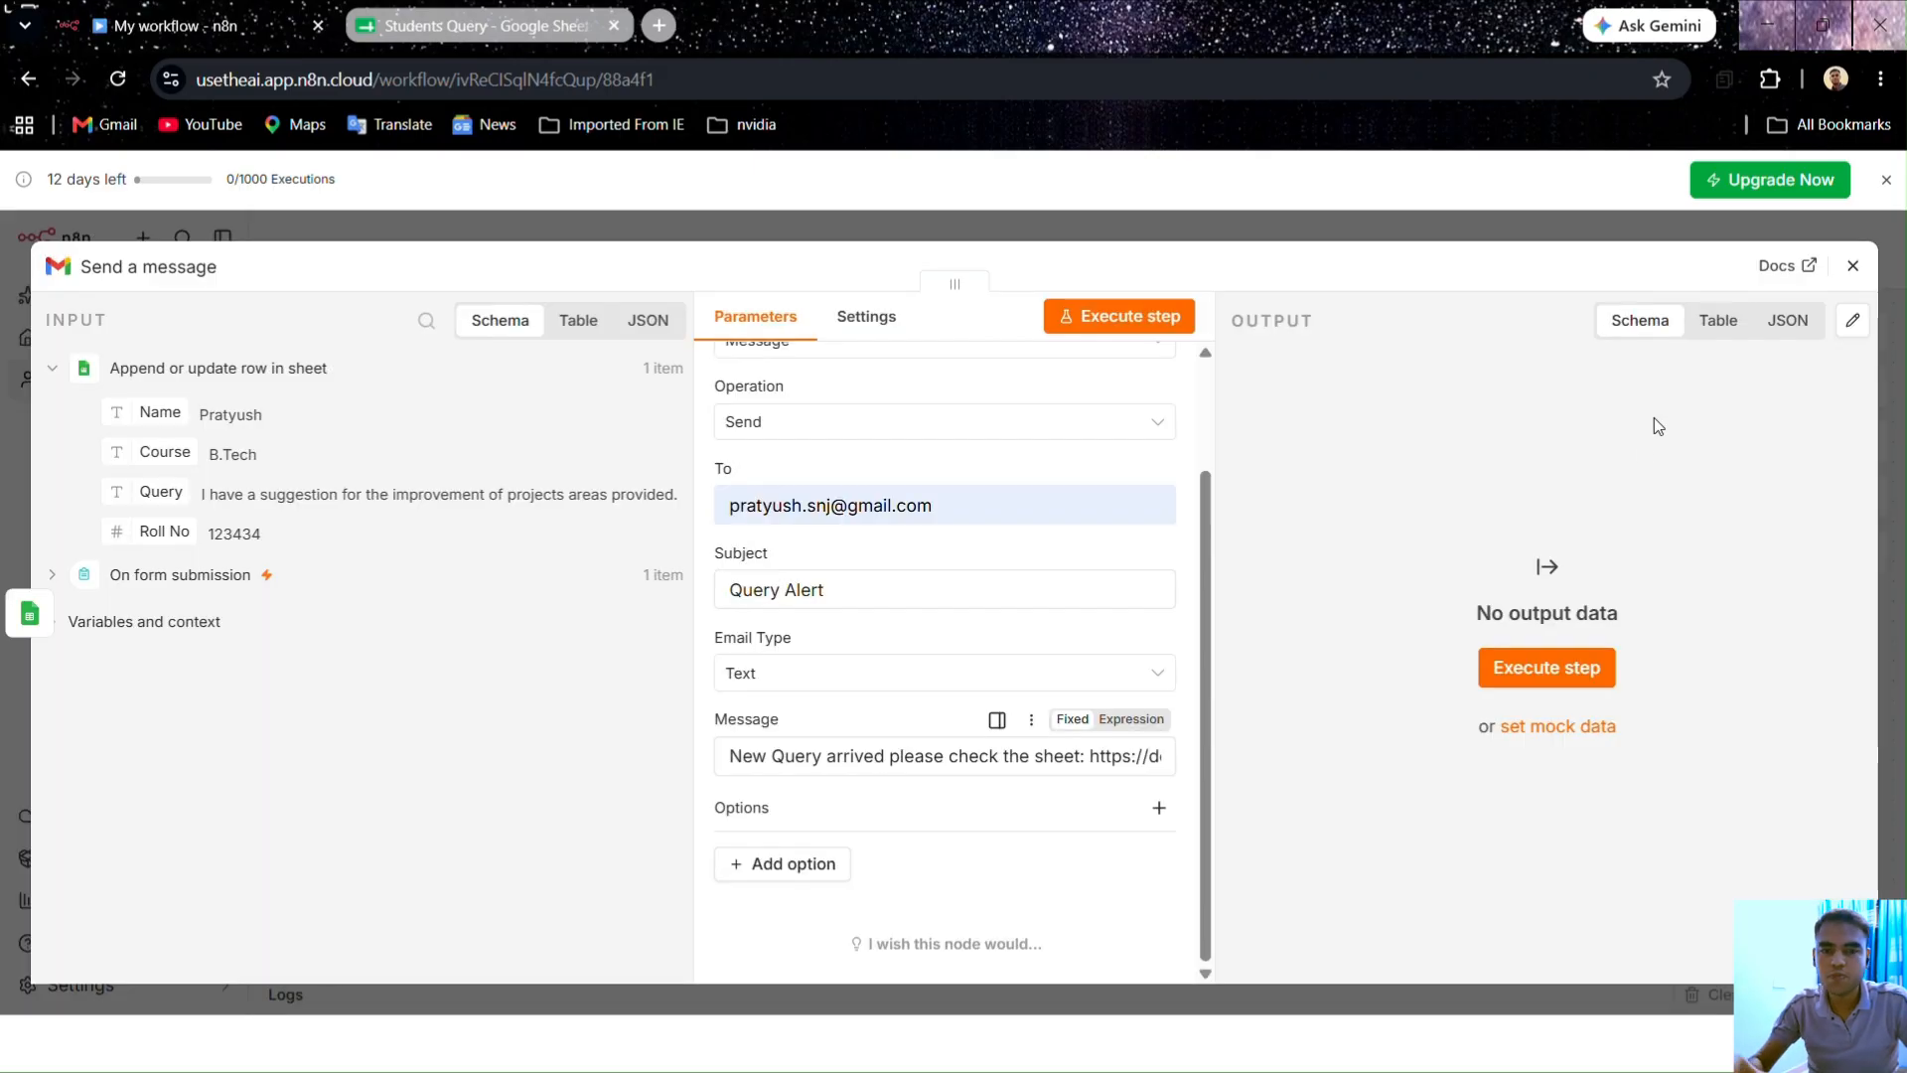
{"action": "left_click", "coordinate": [1166, 754]}
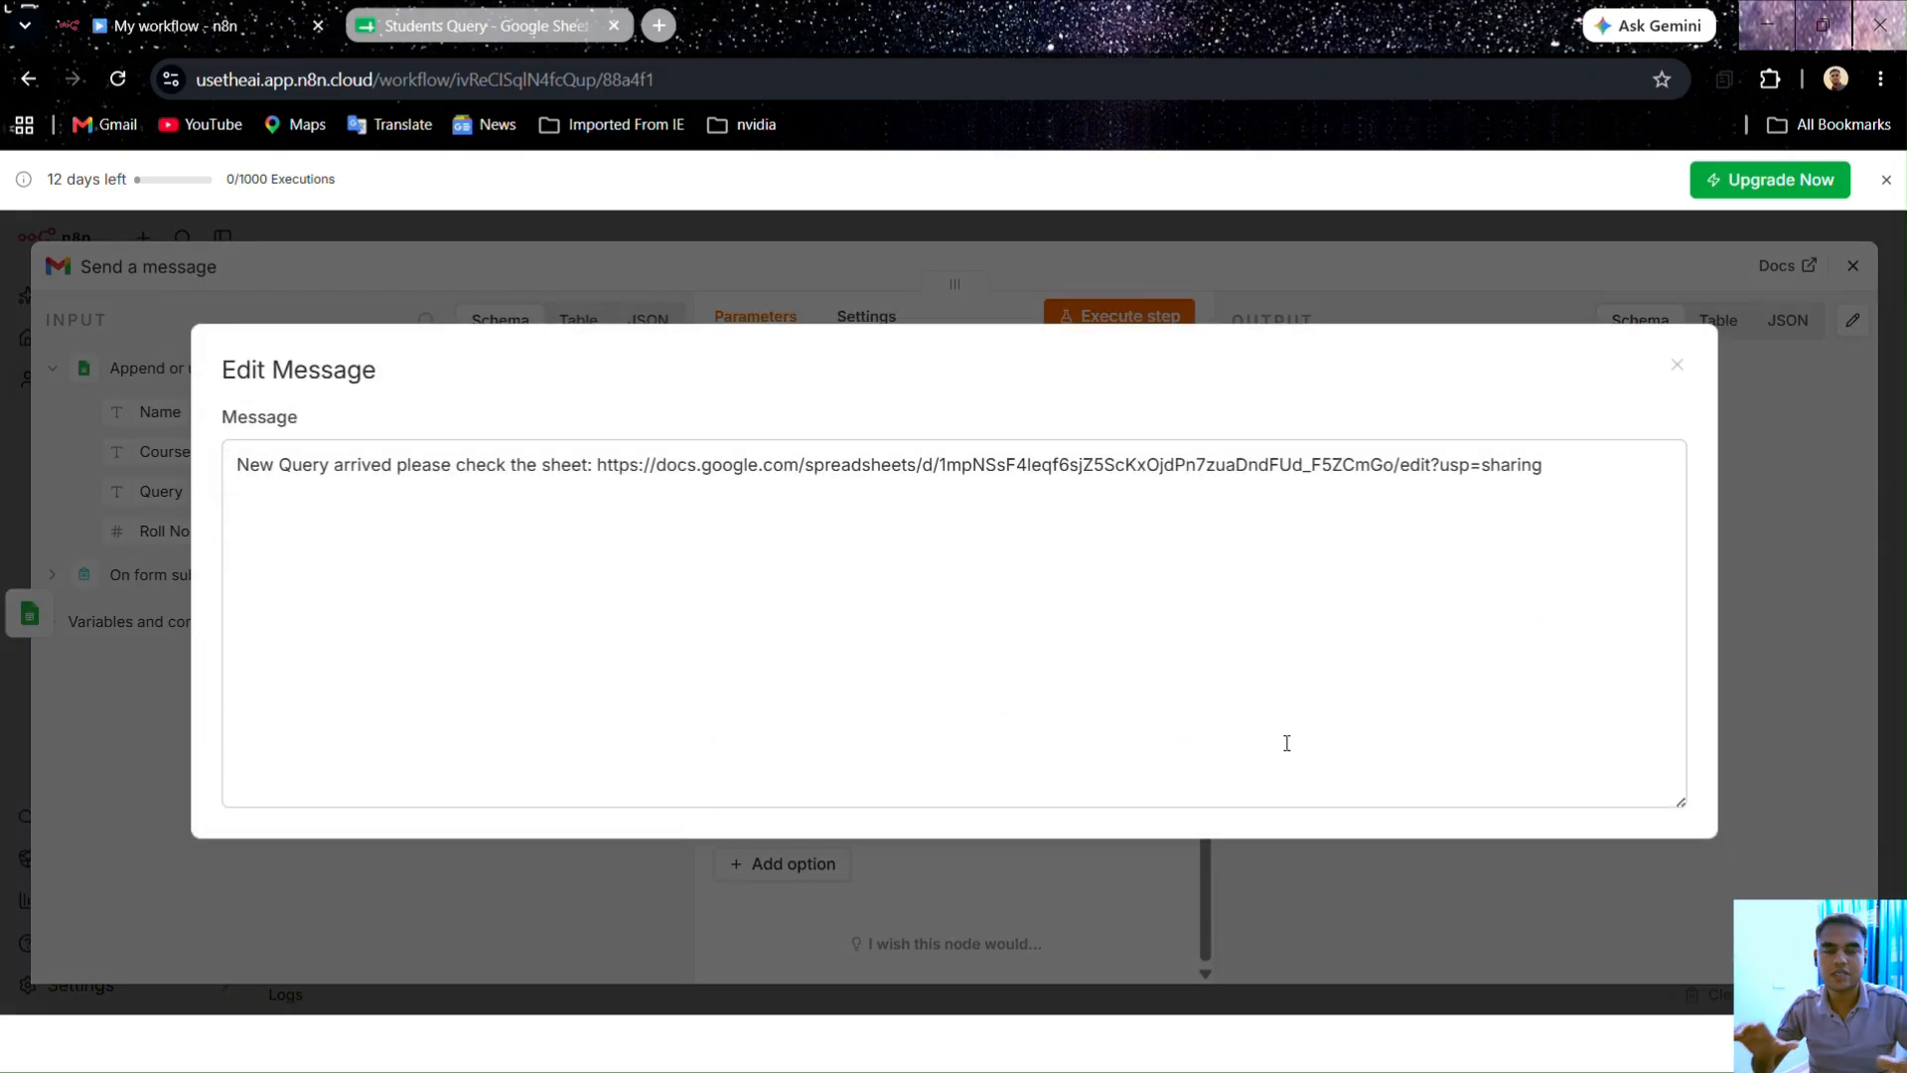
{"action": "left_click", "coordinate": [1679, 367]}
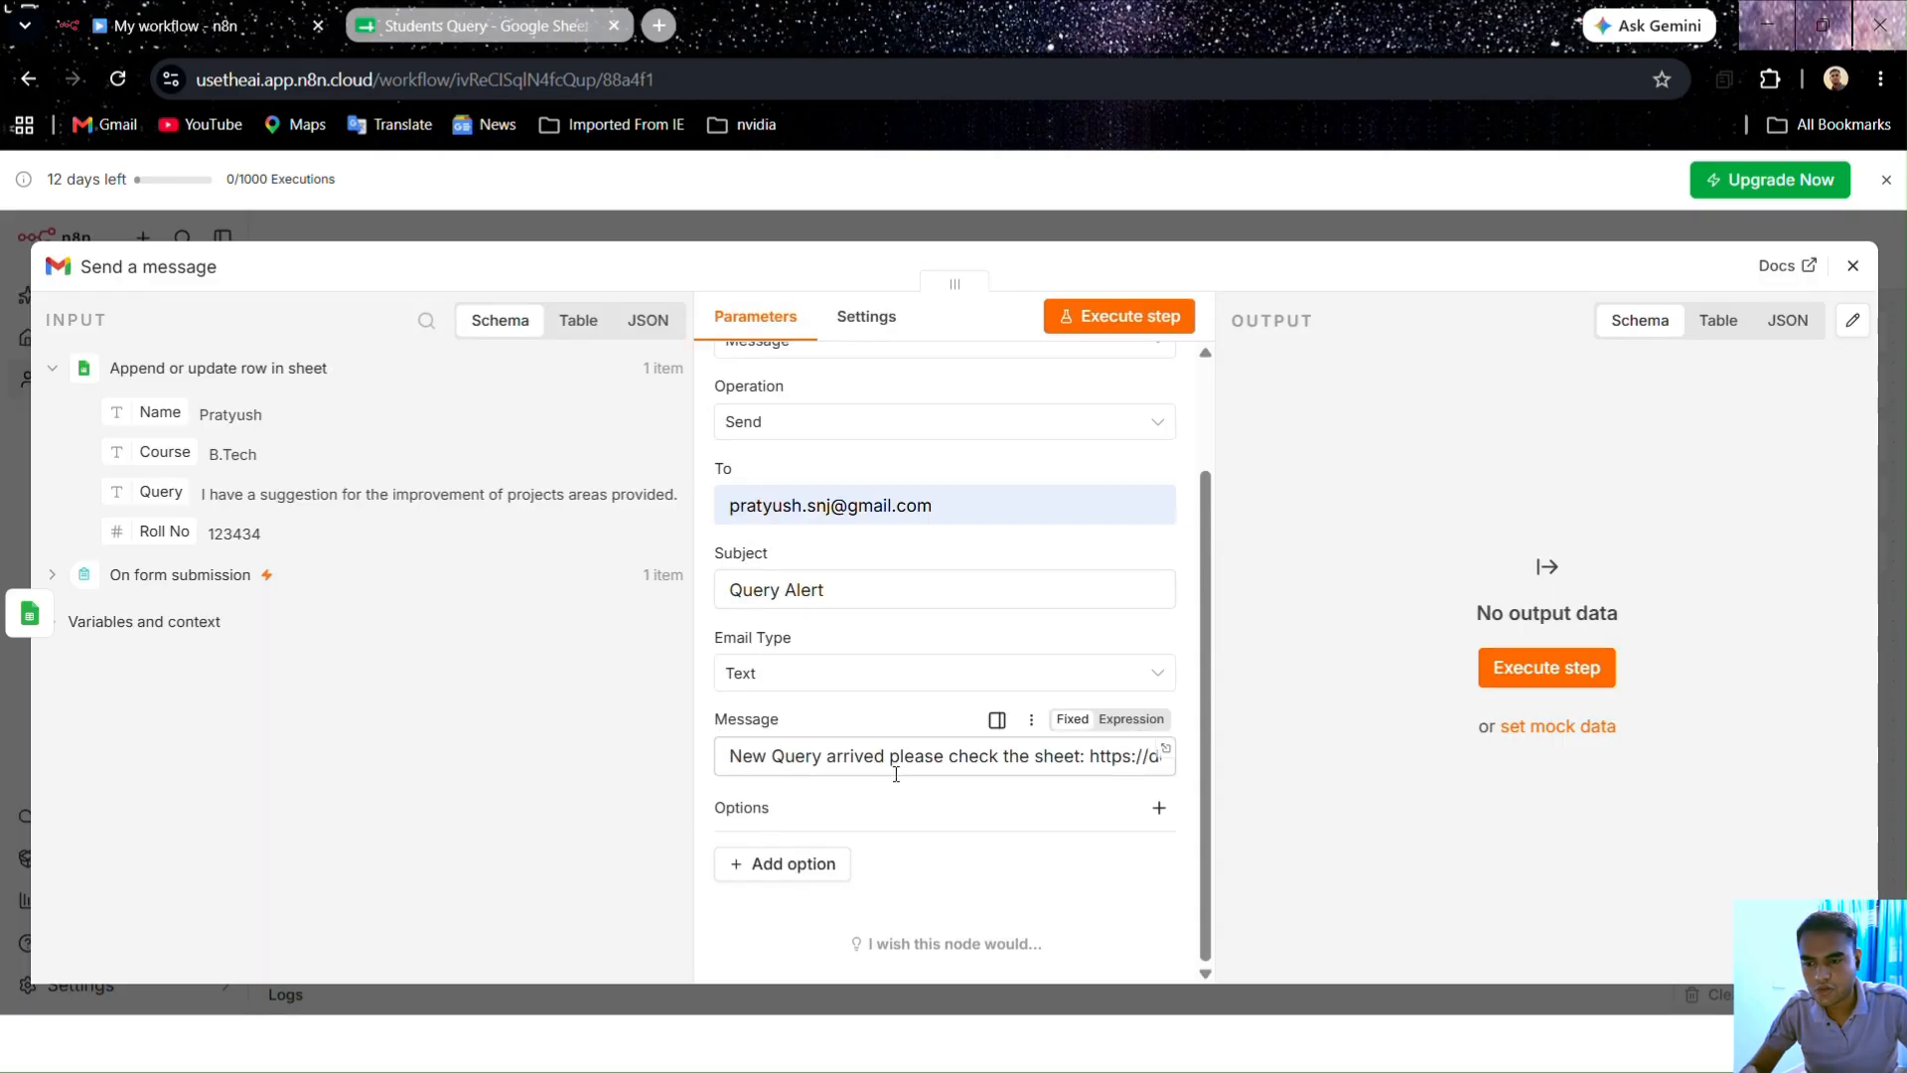
{"action": "left_click", "coordinate": [1129, 319]}
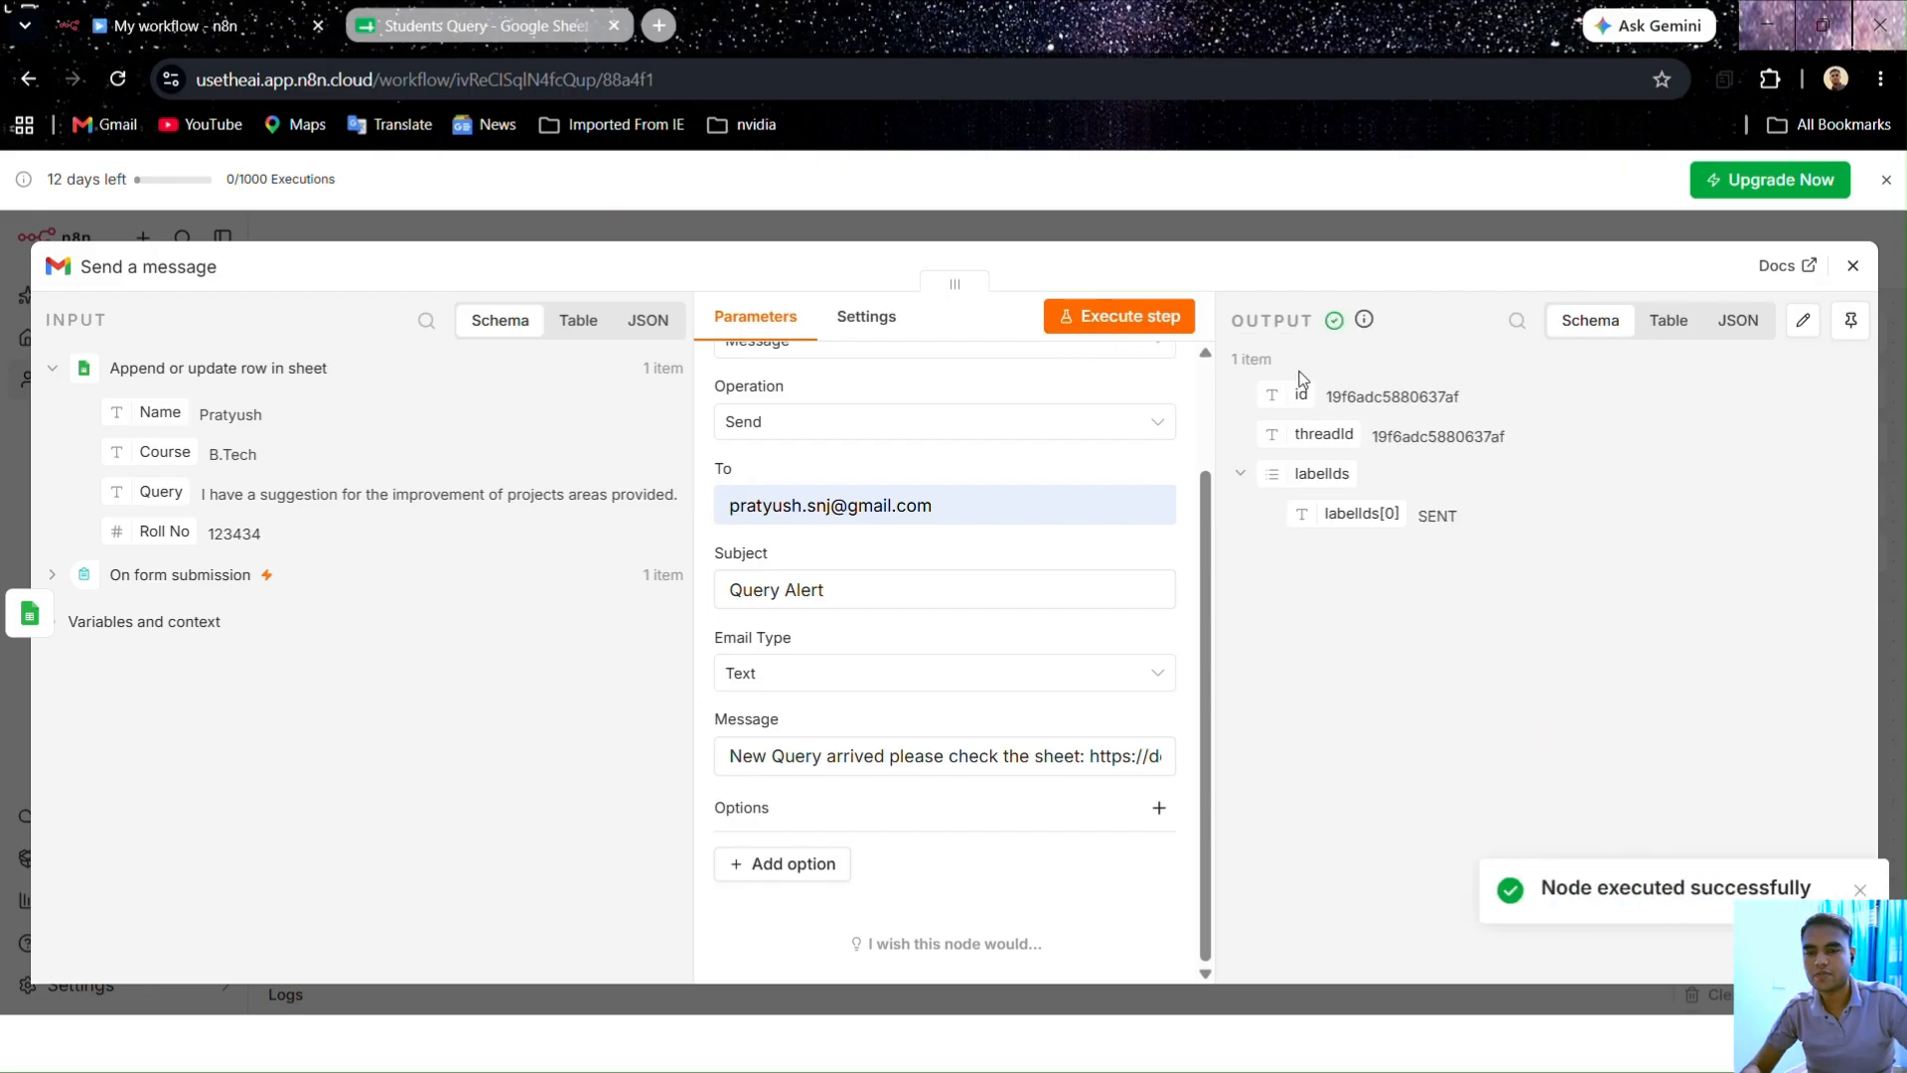
Step: Open Gmail in a new tab and view the newly arrived Query Alert email
{"action": "left_click", "coordinate": [659, 25]}
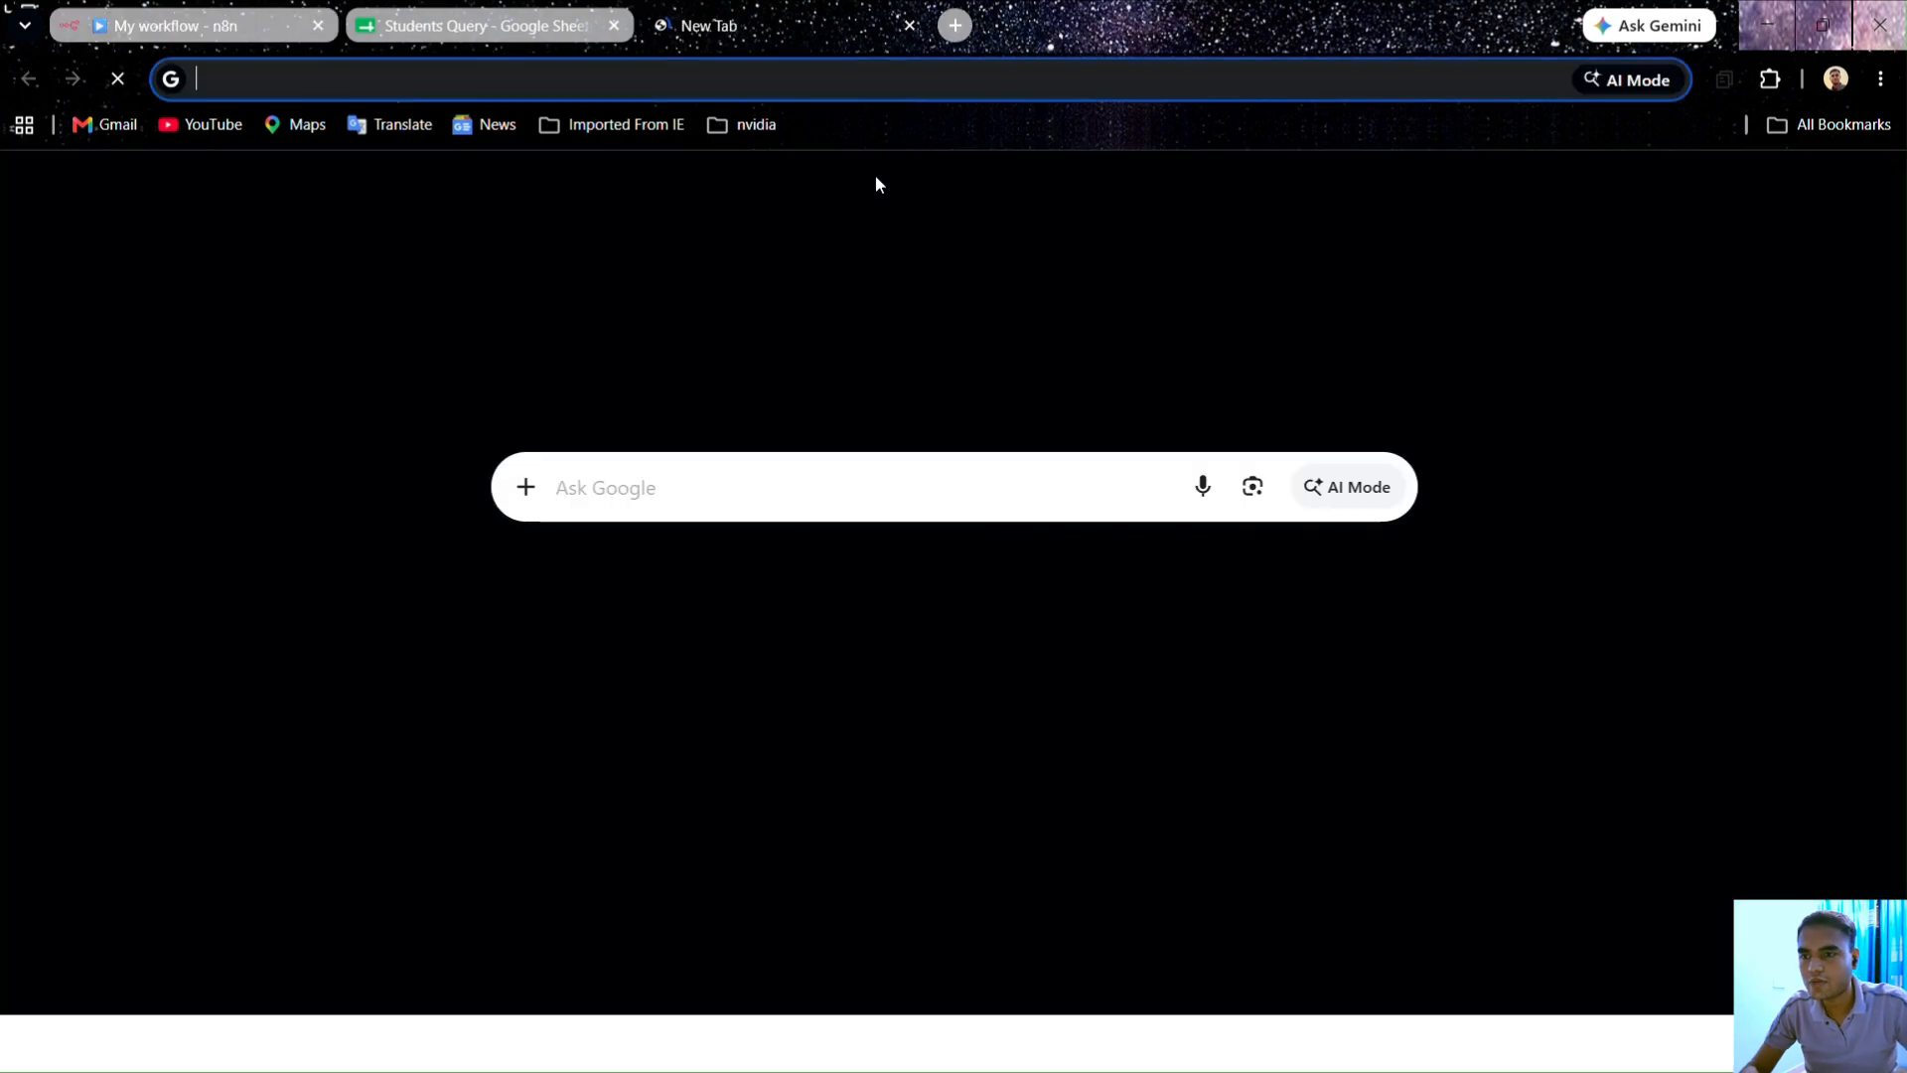
{"action": "left_click", "coordinate": [1669, 192]}
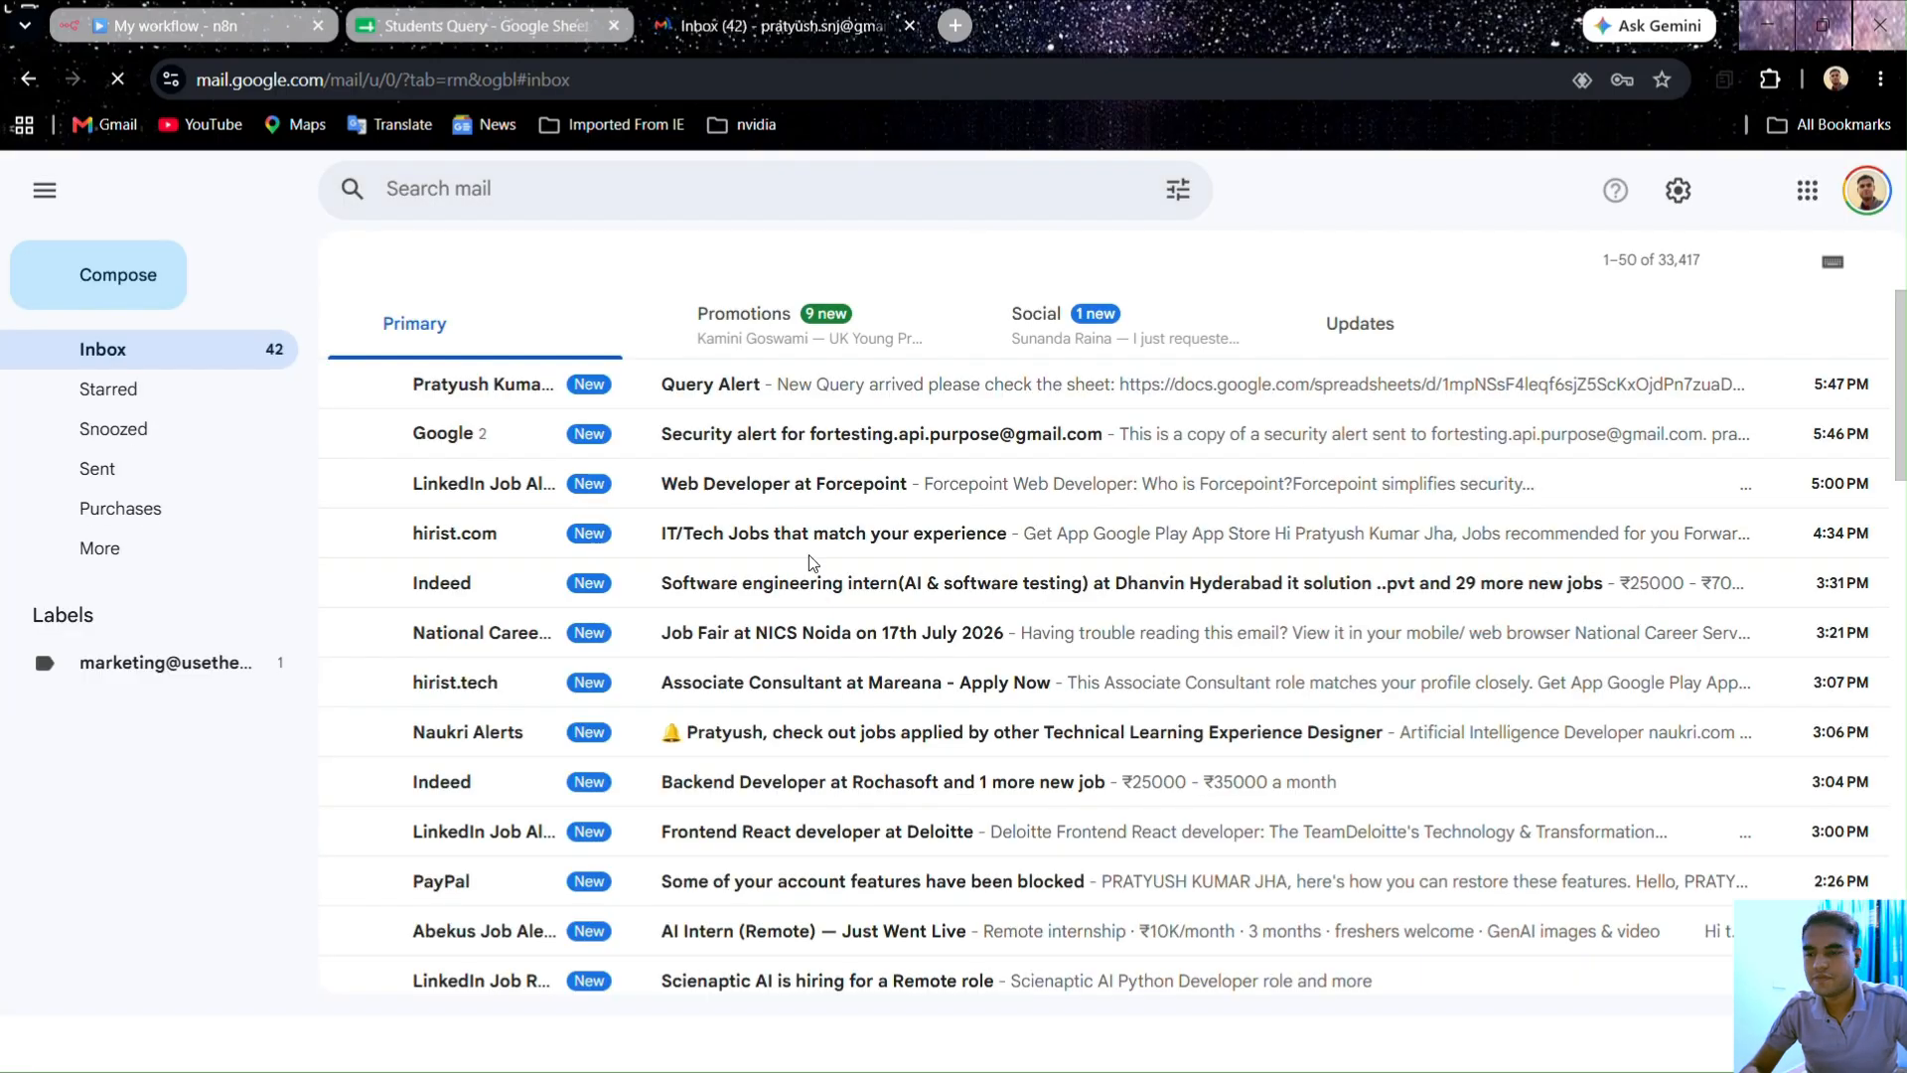
{"action": "left_click", "coordinate": [768, 387]}
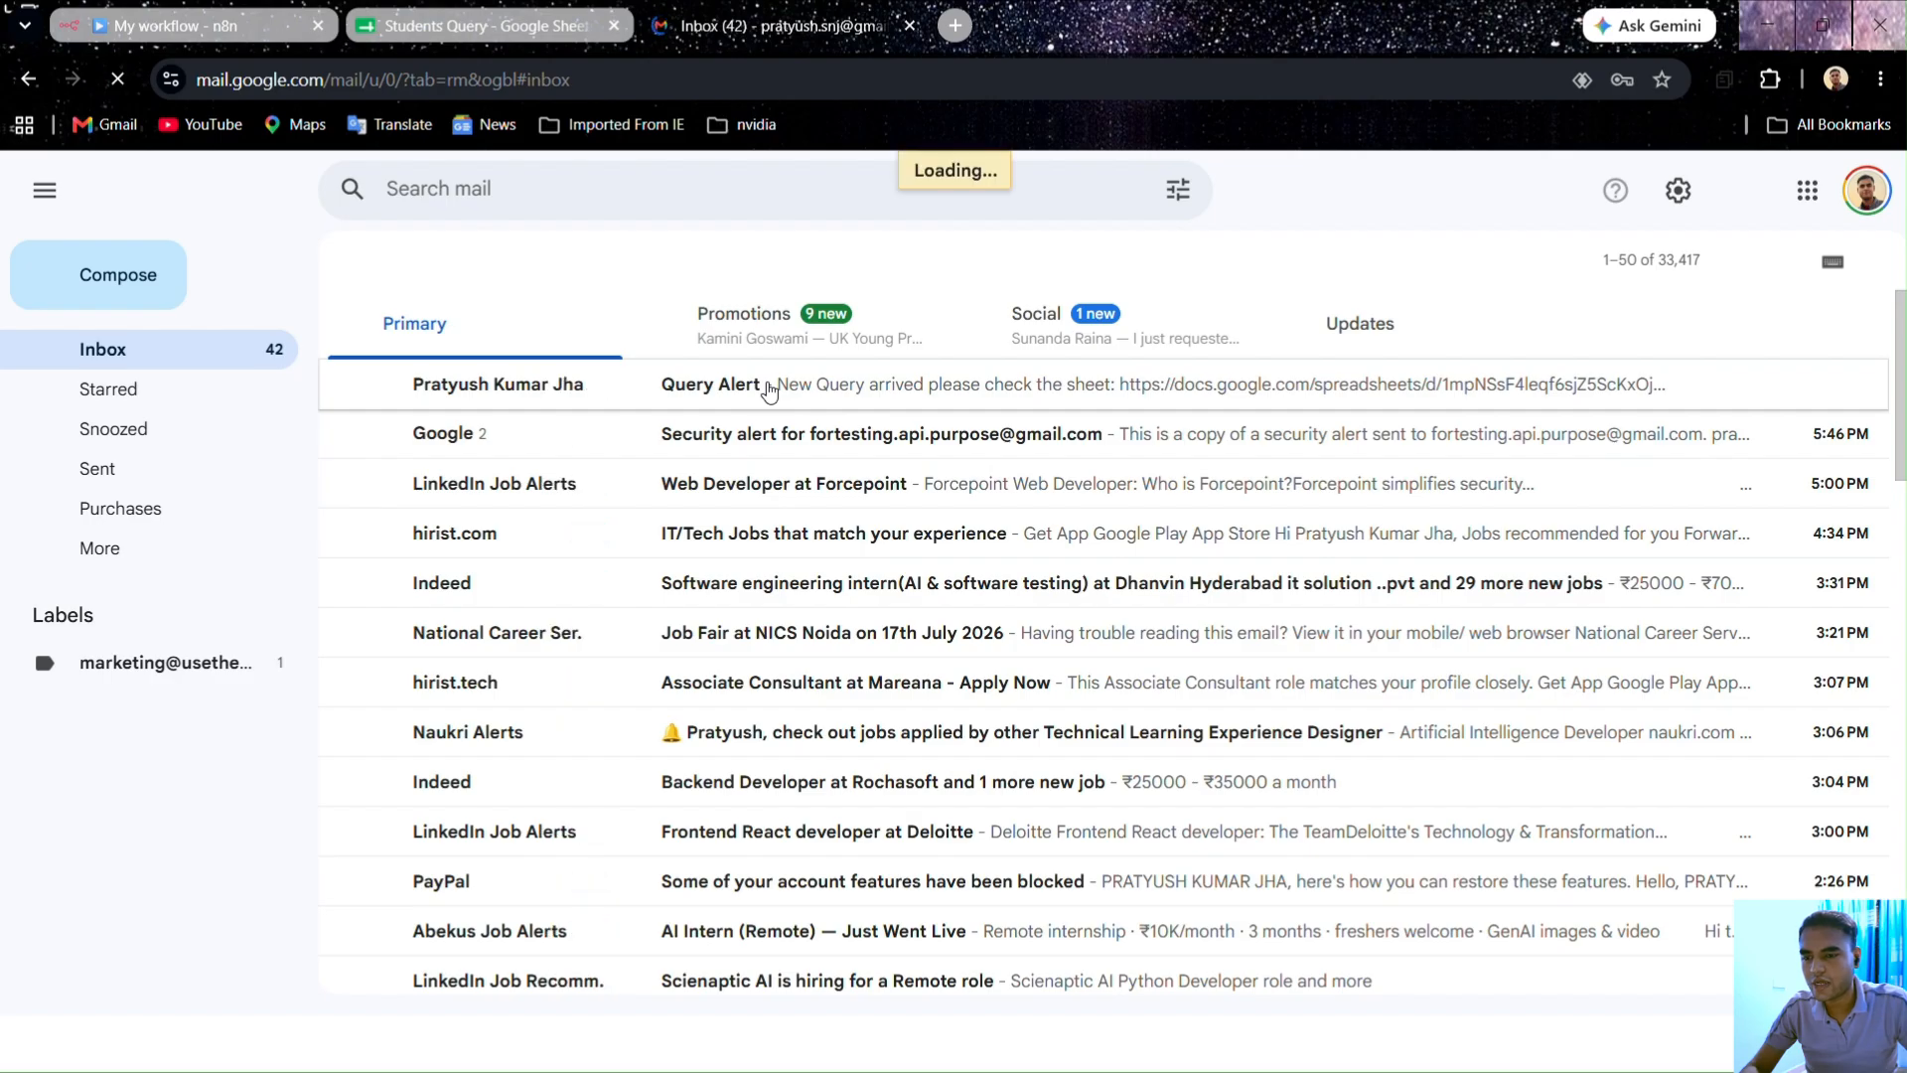
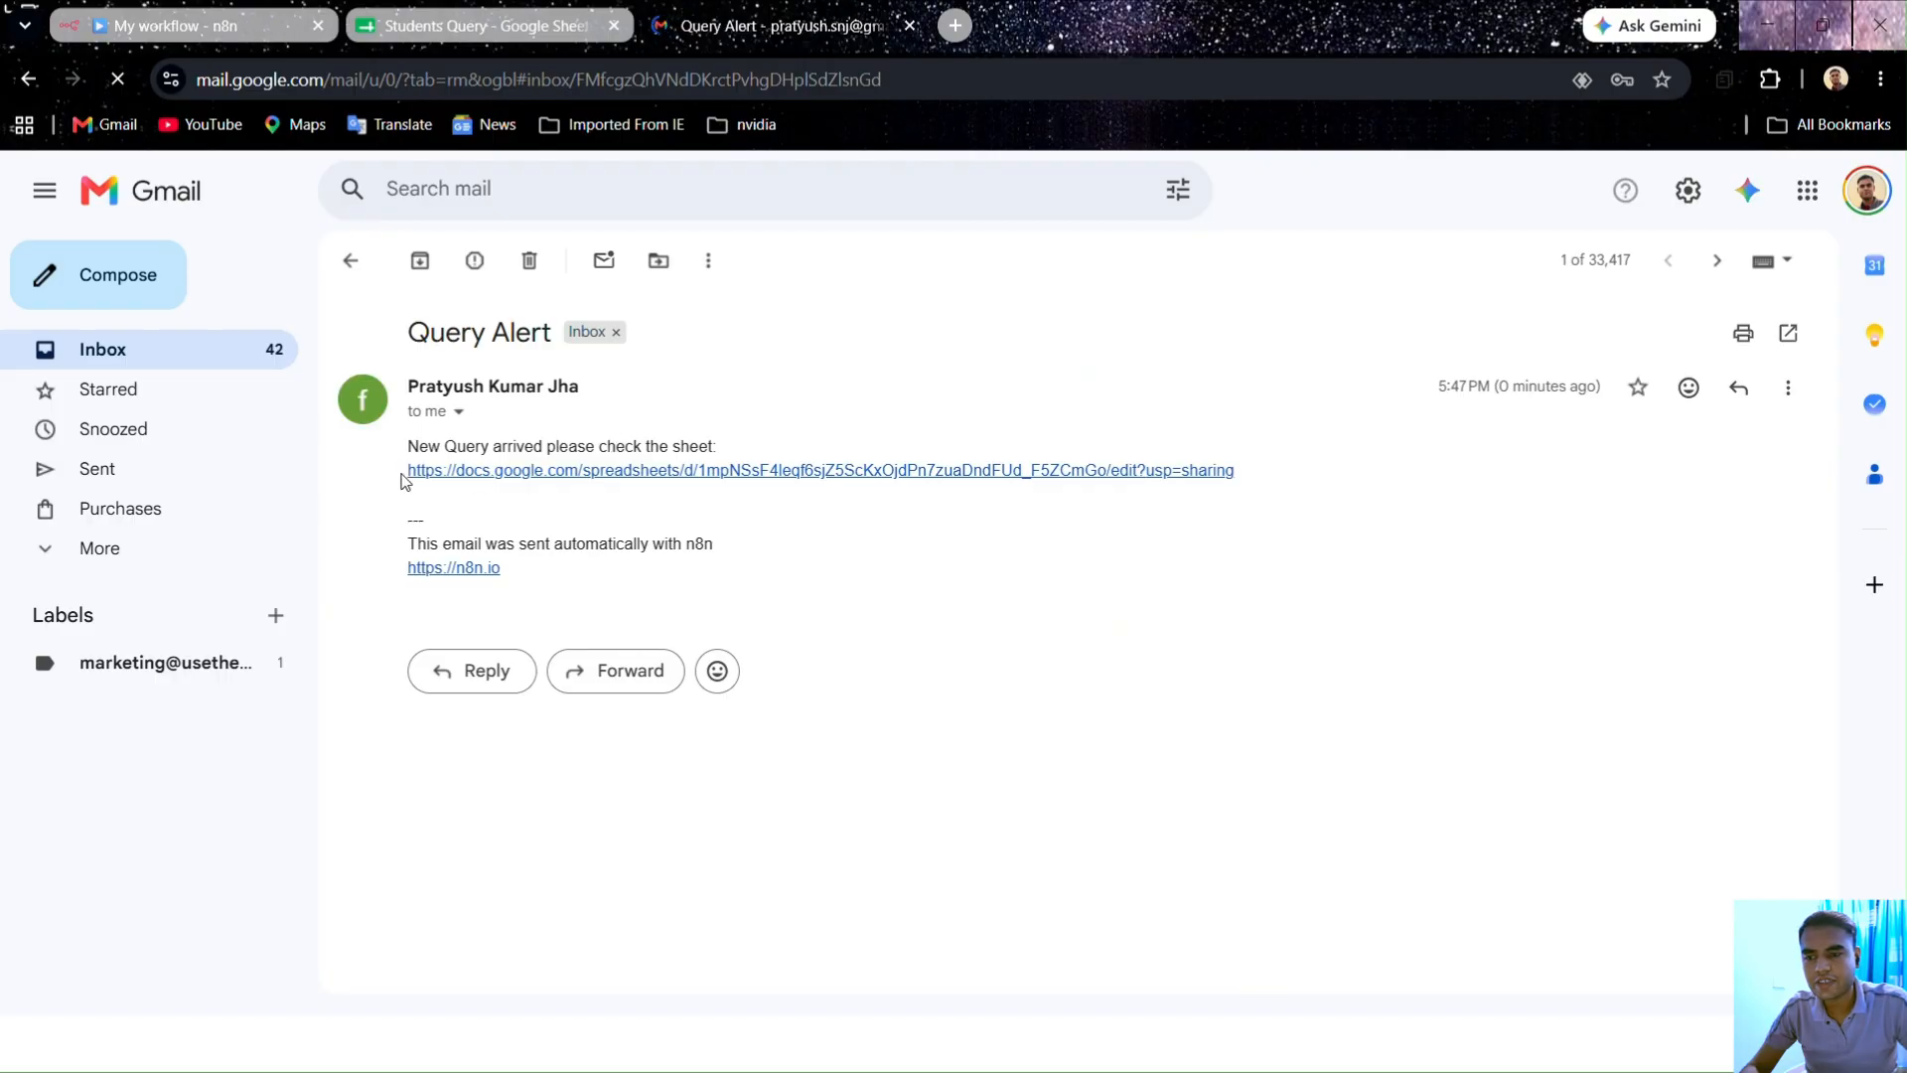
Step: Open the Students Query spreadsheet from the link in the Query Alert email
{"action": "left_click", "coordinate": [849, 471]}
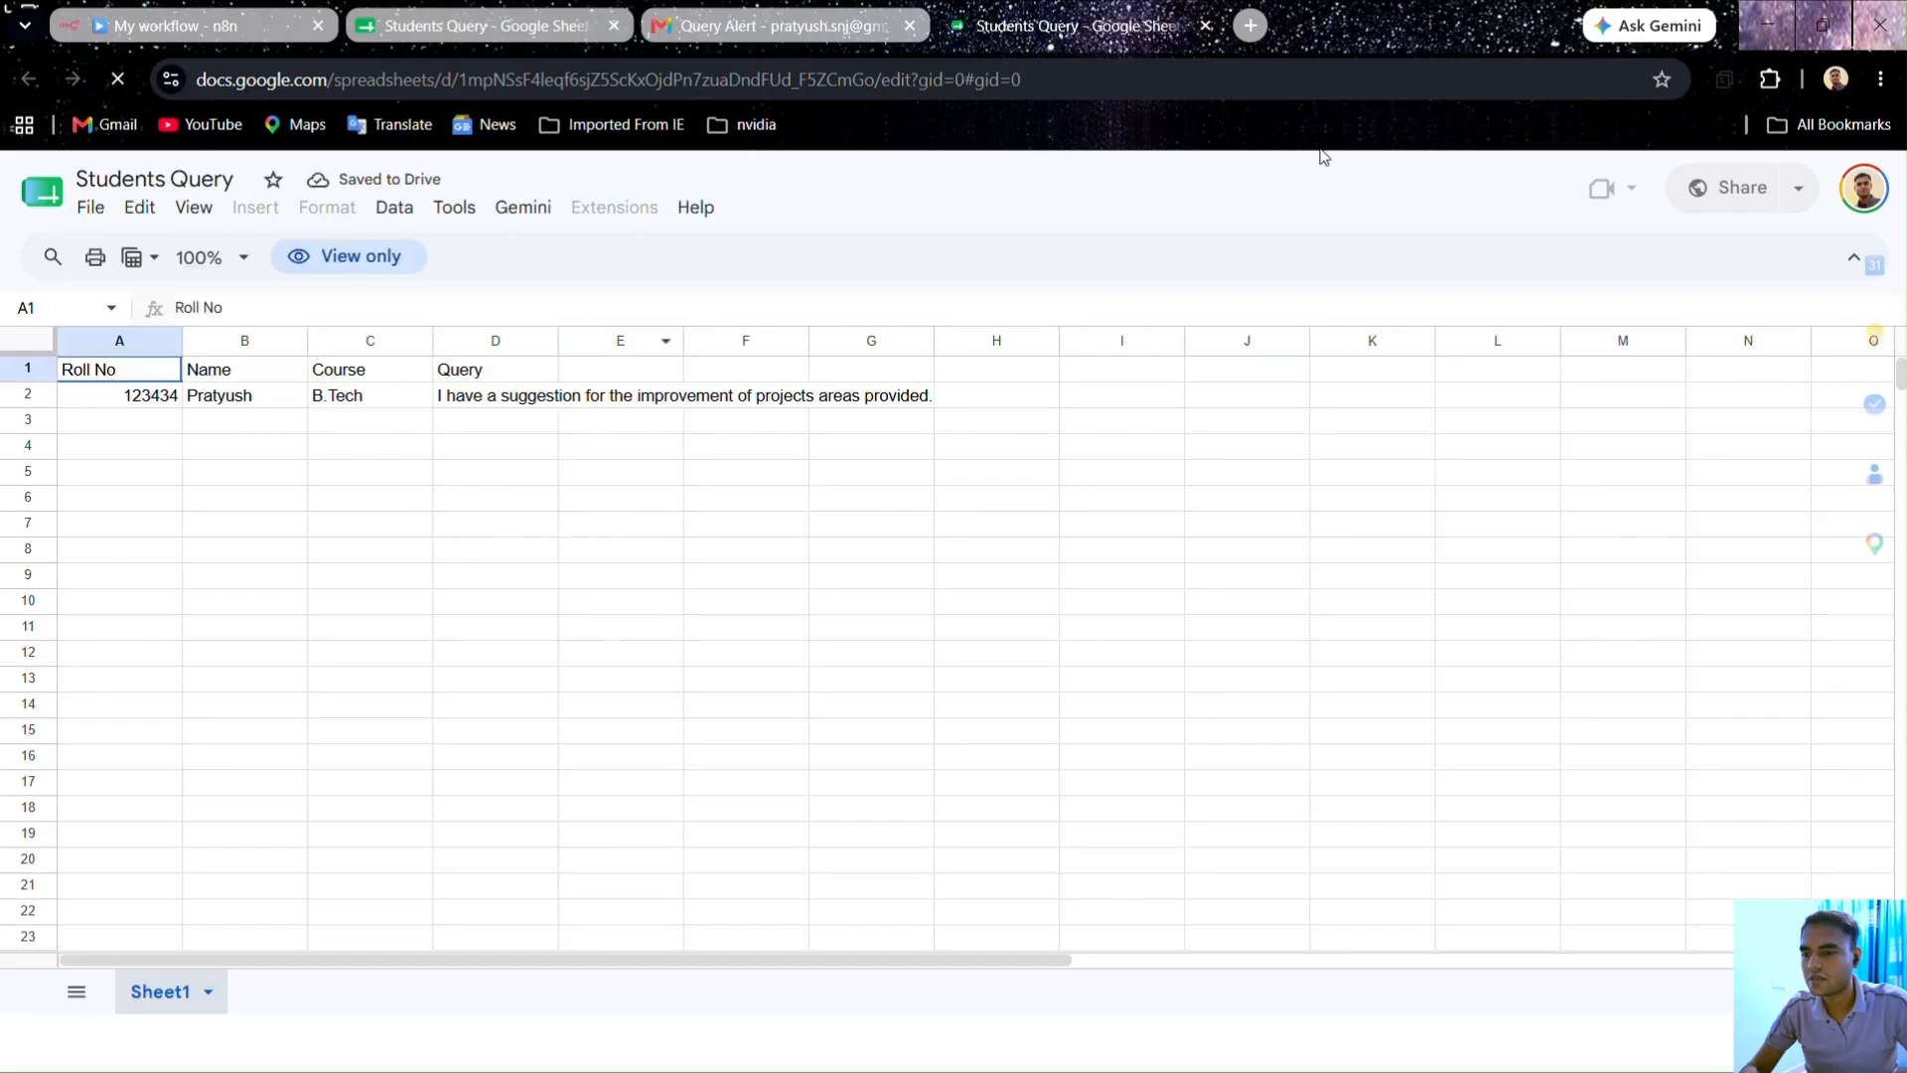
Step: Close the view-only sheet copy, confirm the Share dialog with Done, and return to the n8n workflow
{"action": "left_click", "coordinate": [1206, 26]}
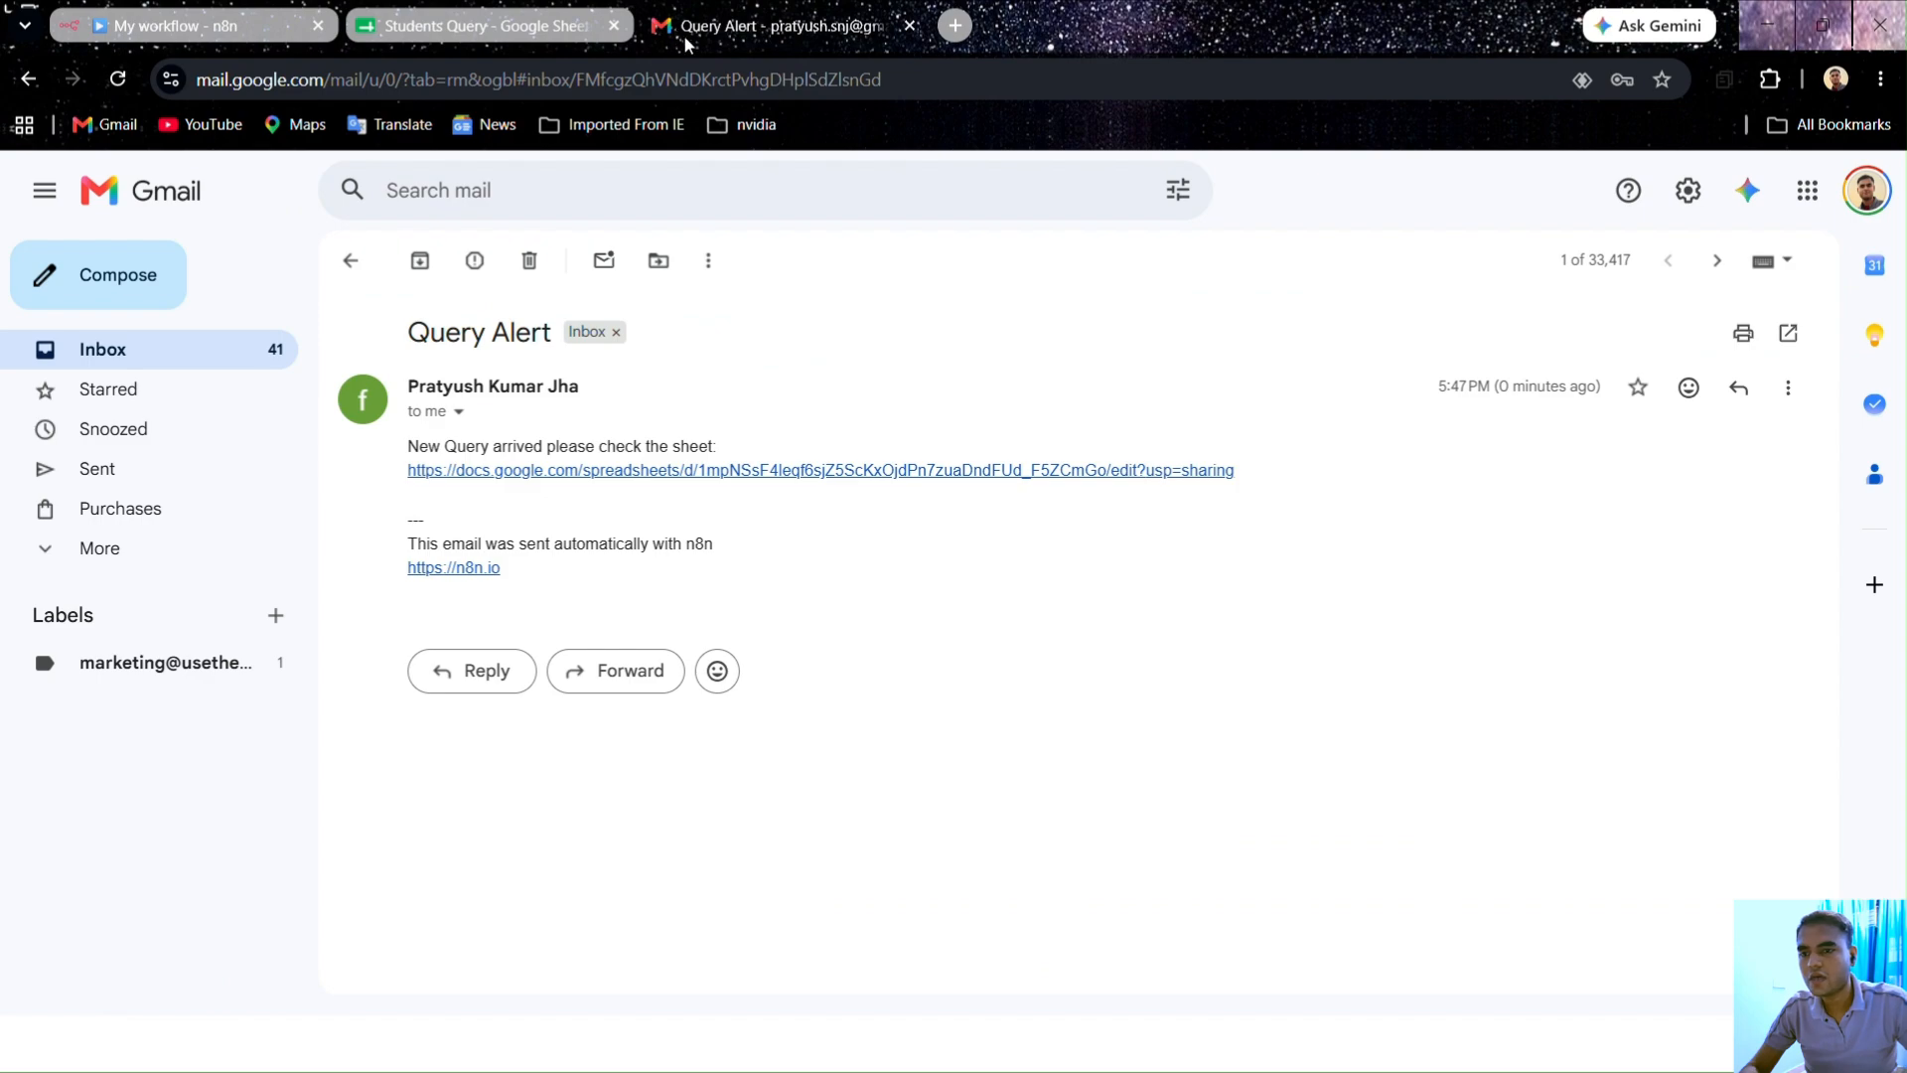
{"action": "left_click", "coordinate": [486, 28]}
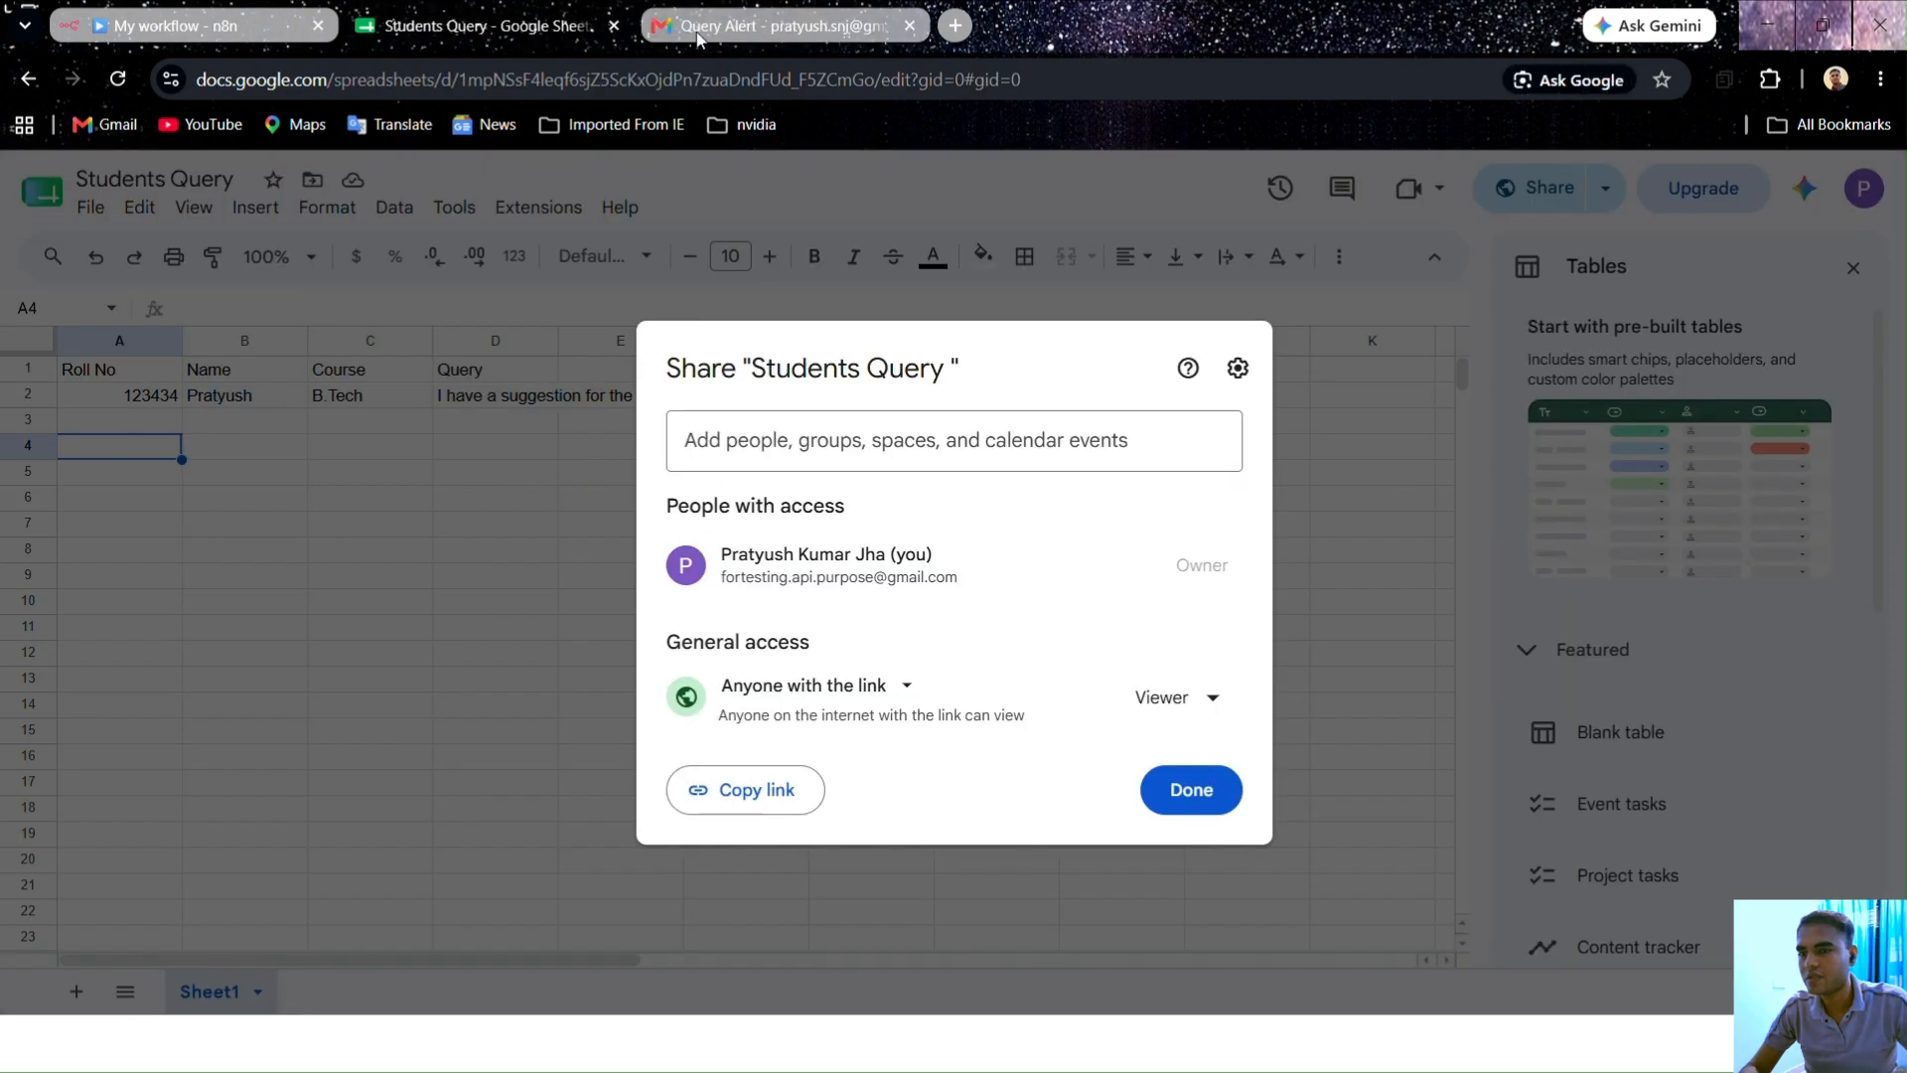
{"action": "left_click", "coordinate": [698, 30]}
{"action": "left_click", "coordinate": [343, 256]}
{"action": "left_click", "coordinate": [445, 31]}
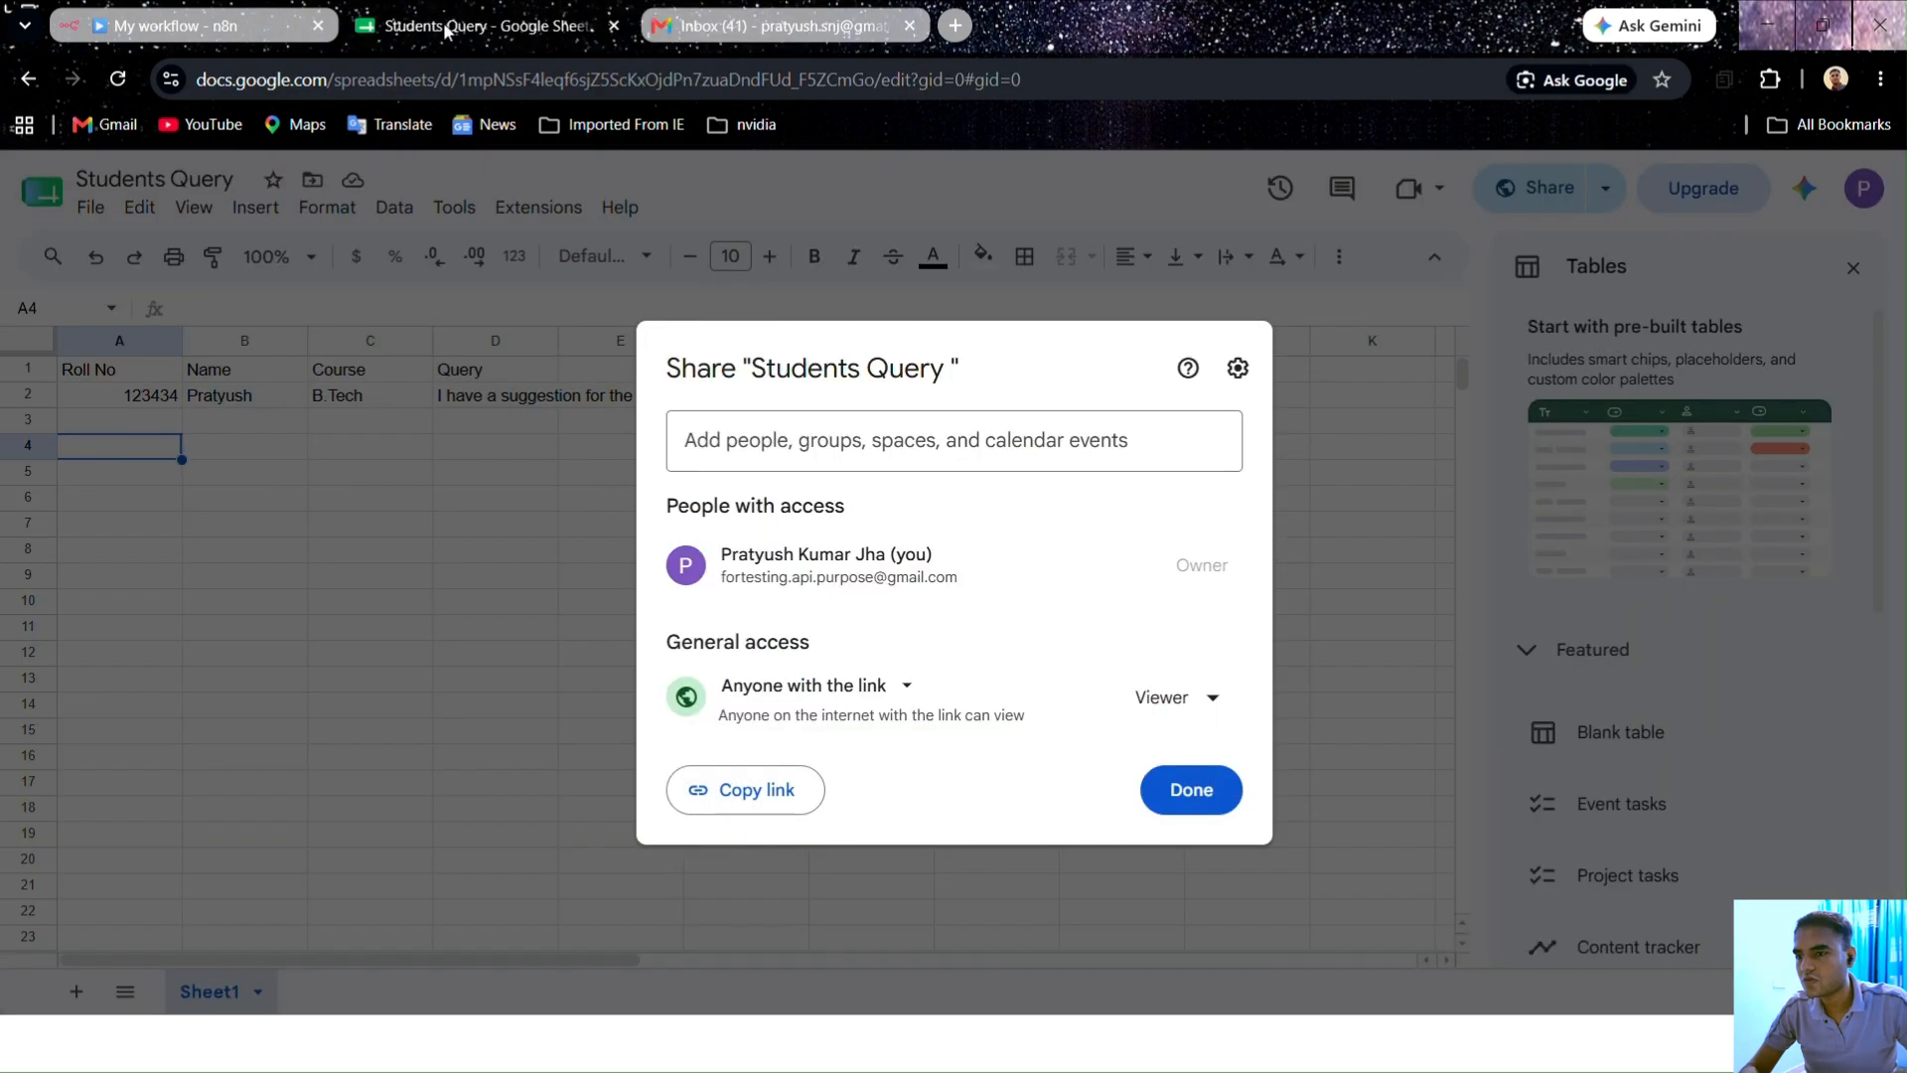
{"action": "left_click", "coordinate": [1160, 793]}
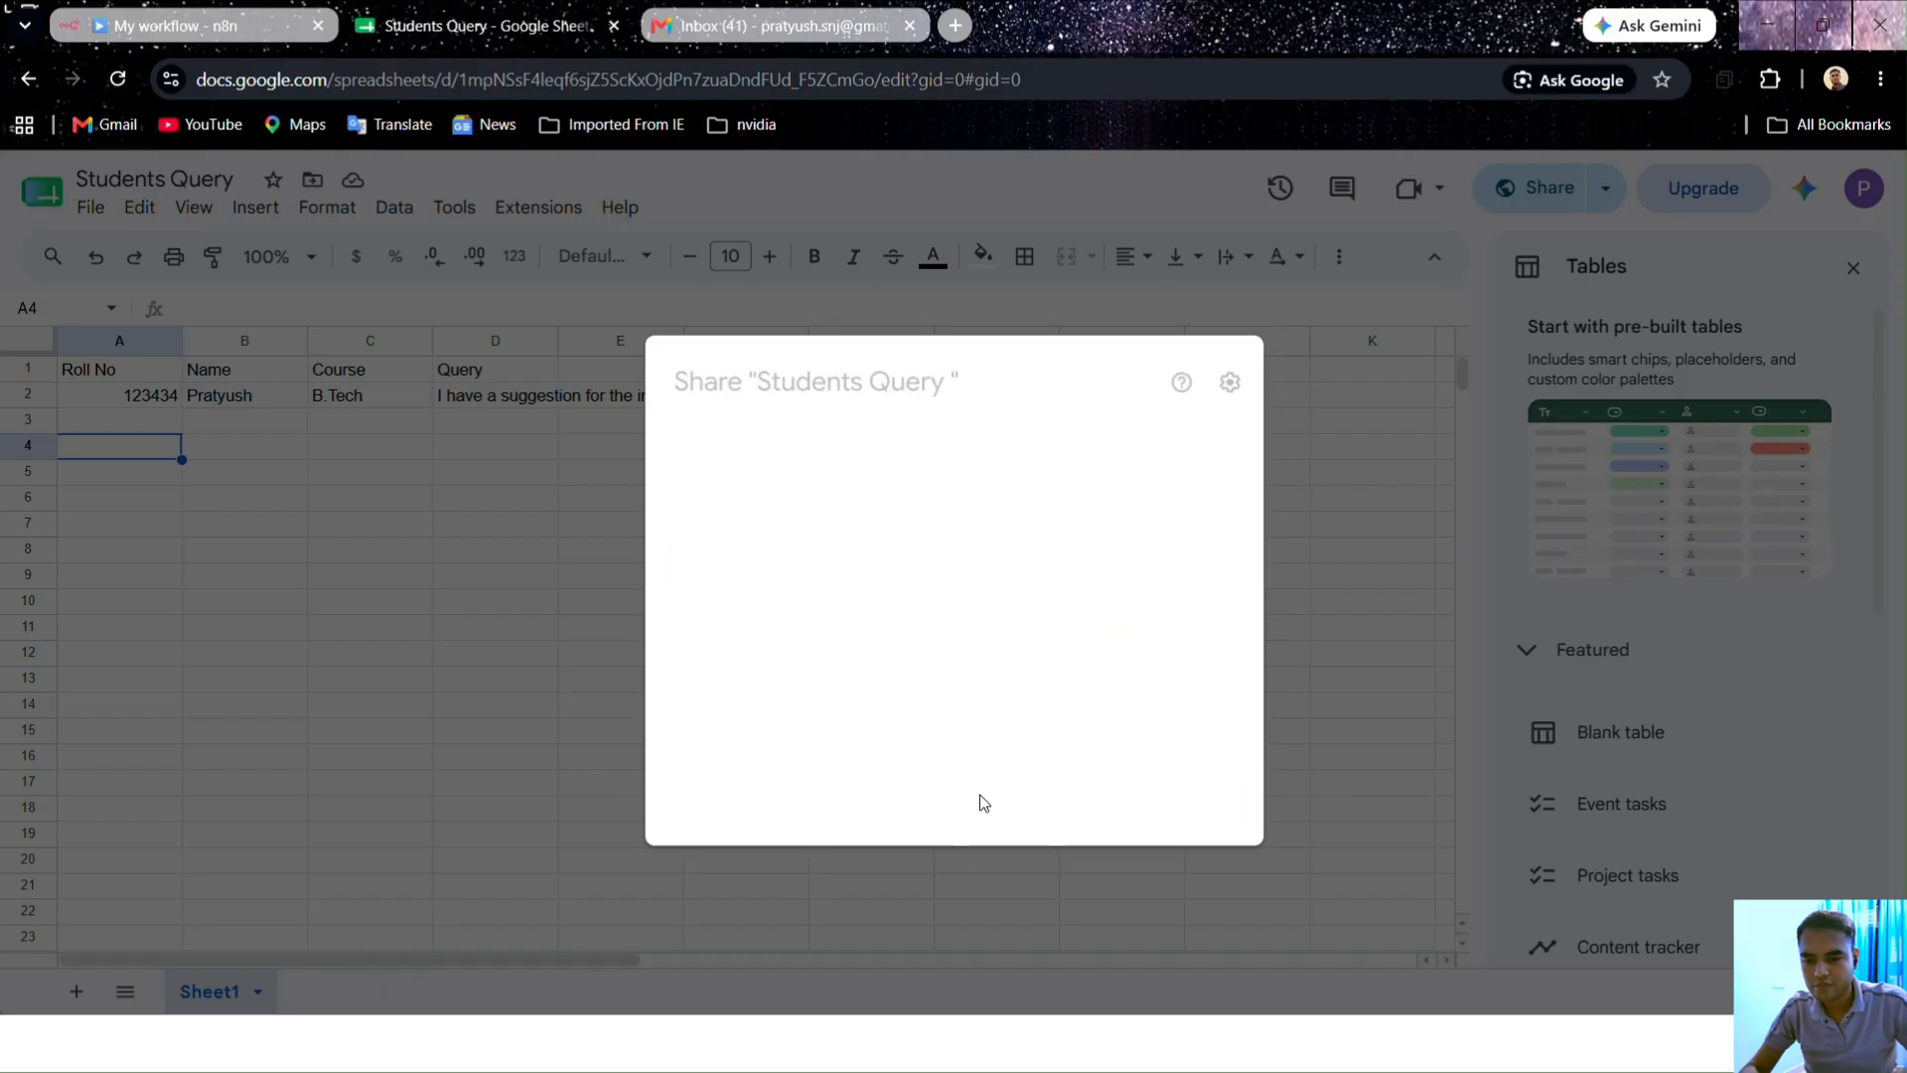
{"action": "left_click", "coordinate": [120, 14]}
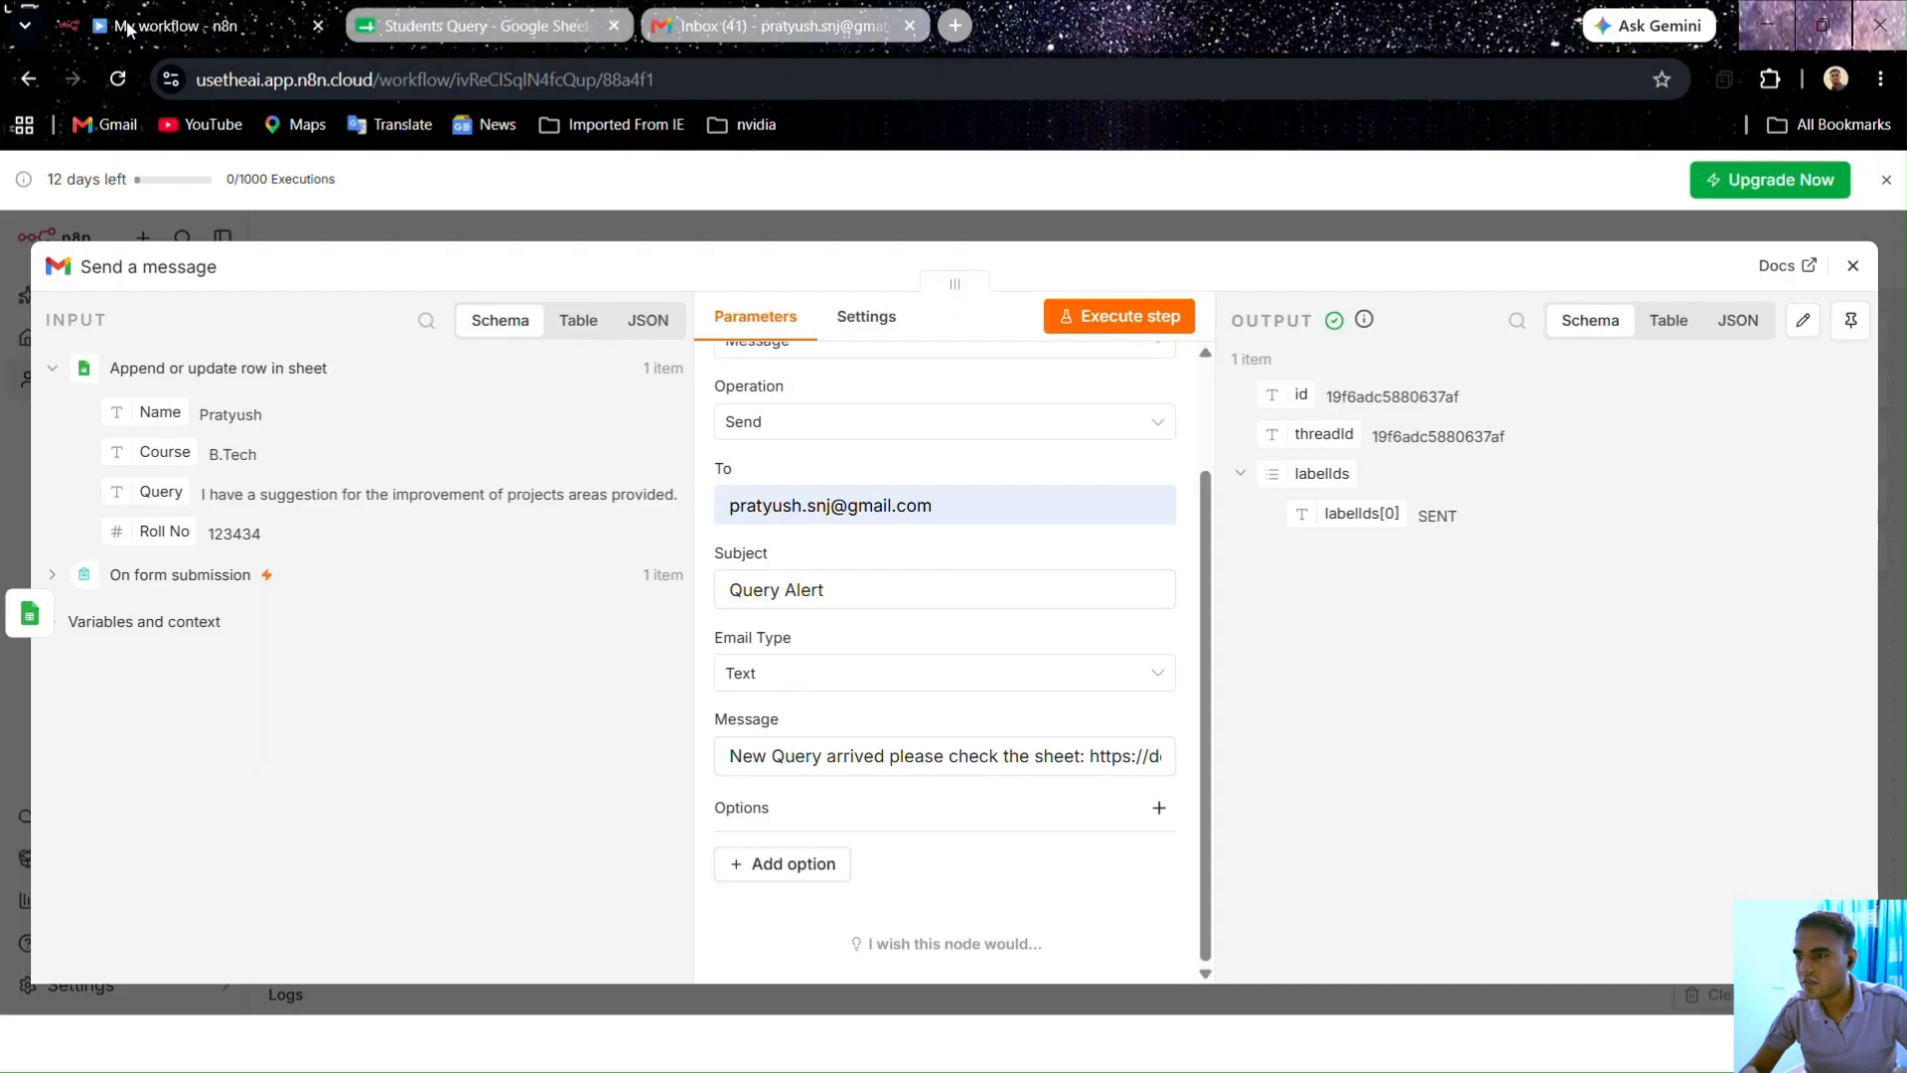
Step: Turn on Retry On Fail for Send a message, with Max Tries 3 and a 1000 ms wait
{"action": "left_click", "coordinate": [1078, 232]}
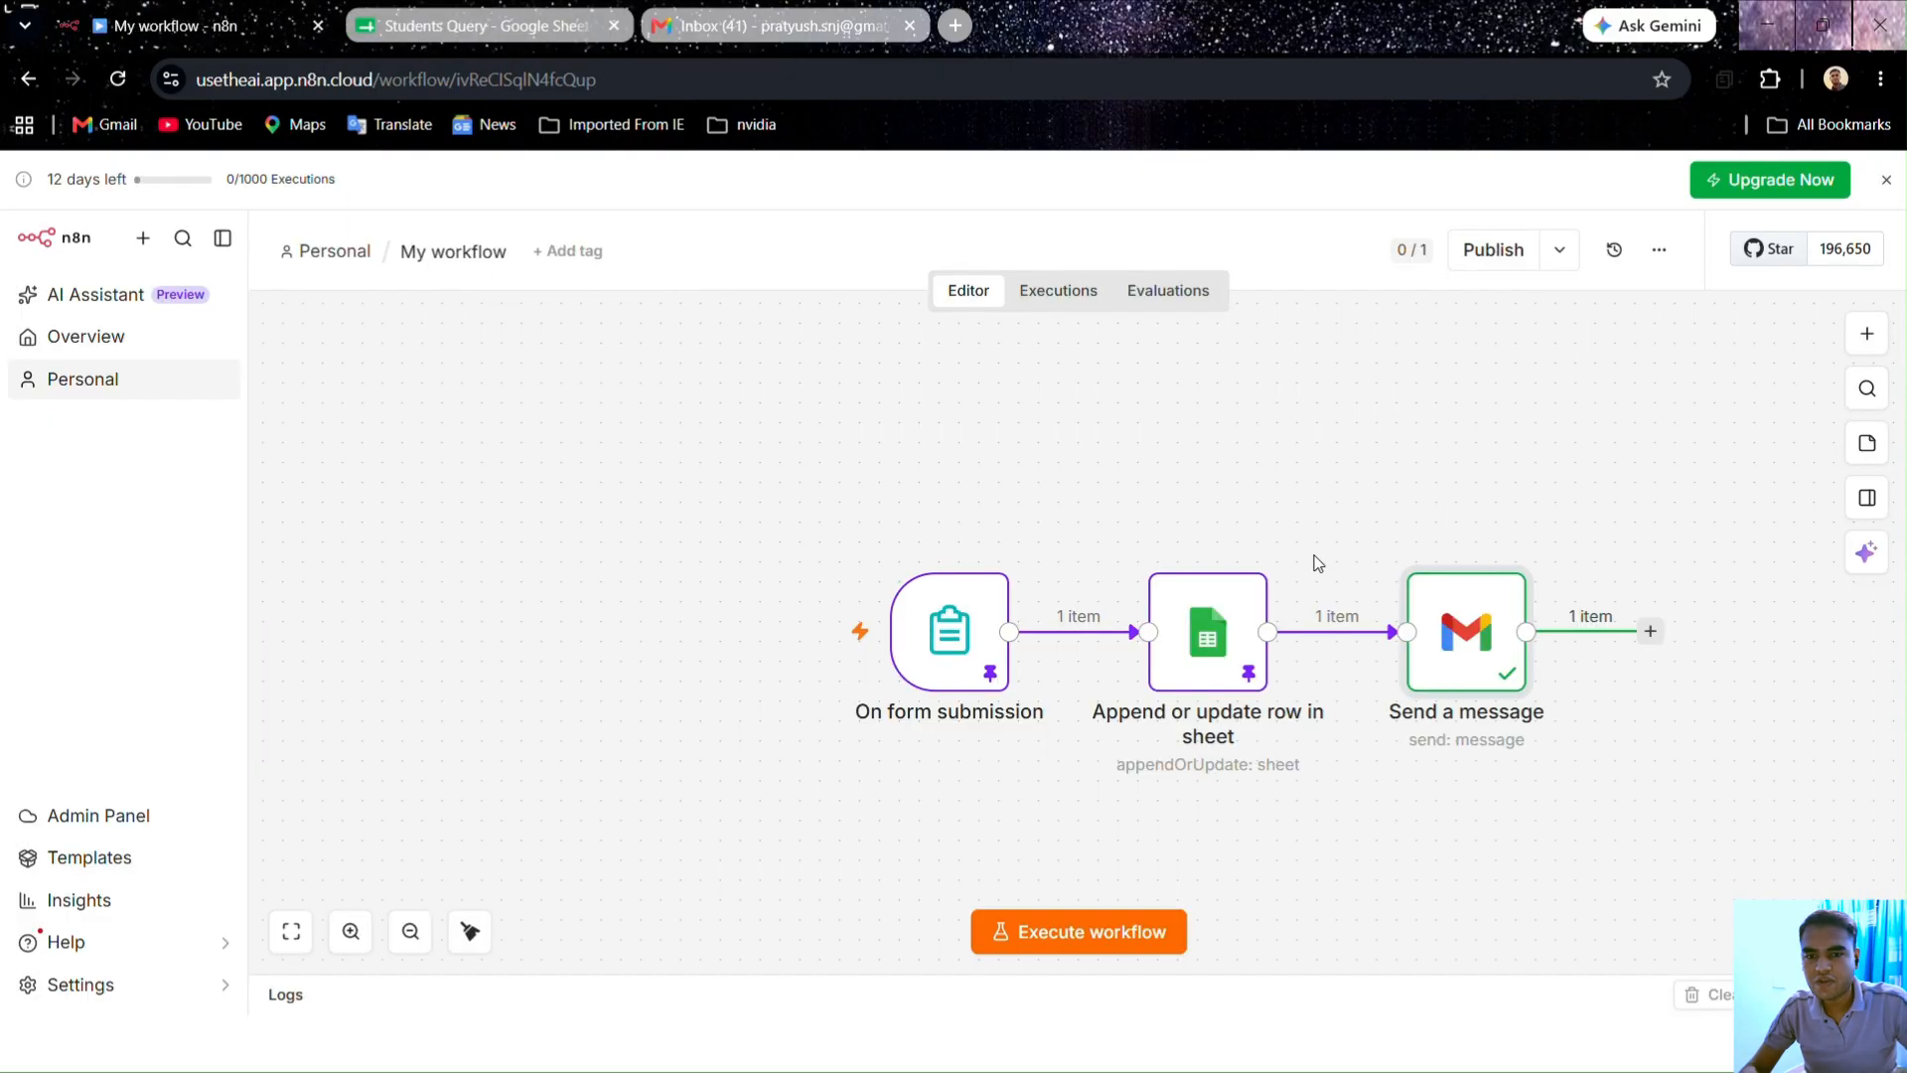
{"action": "double_click", "coordinate": [1451, 602]}
{"action": "left_click", "coordinate": [897, 320]}
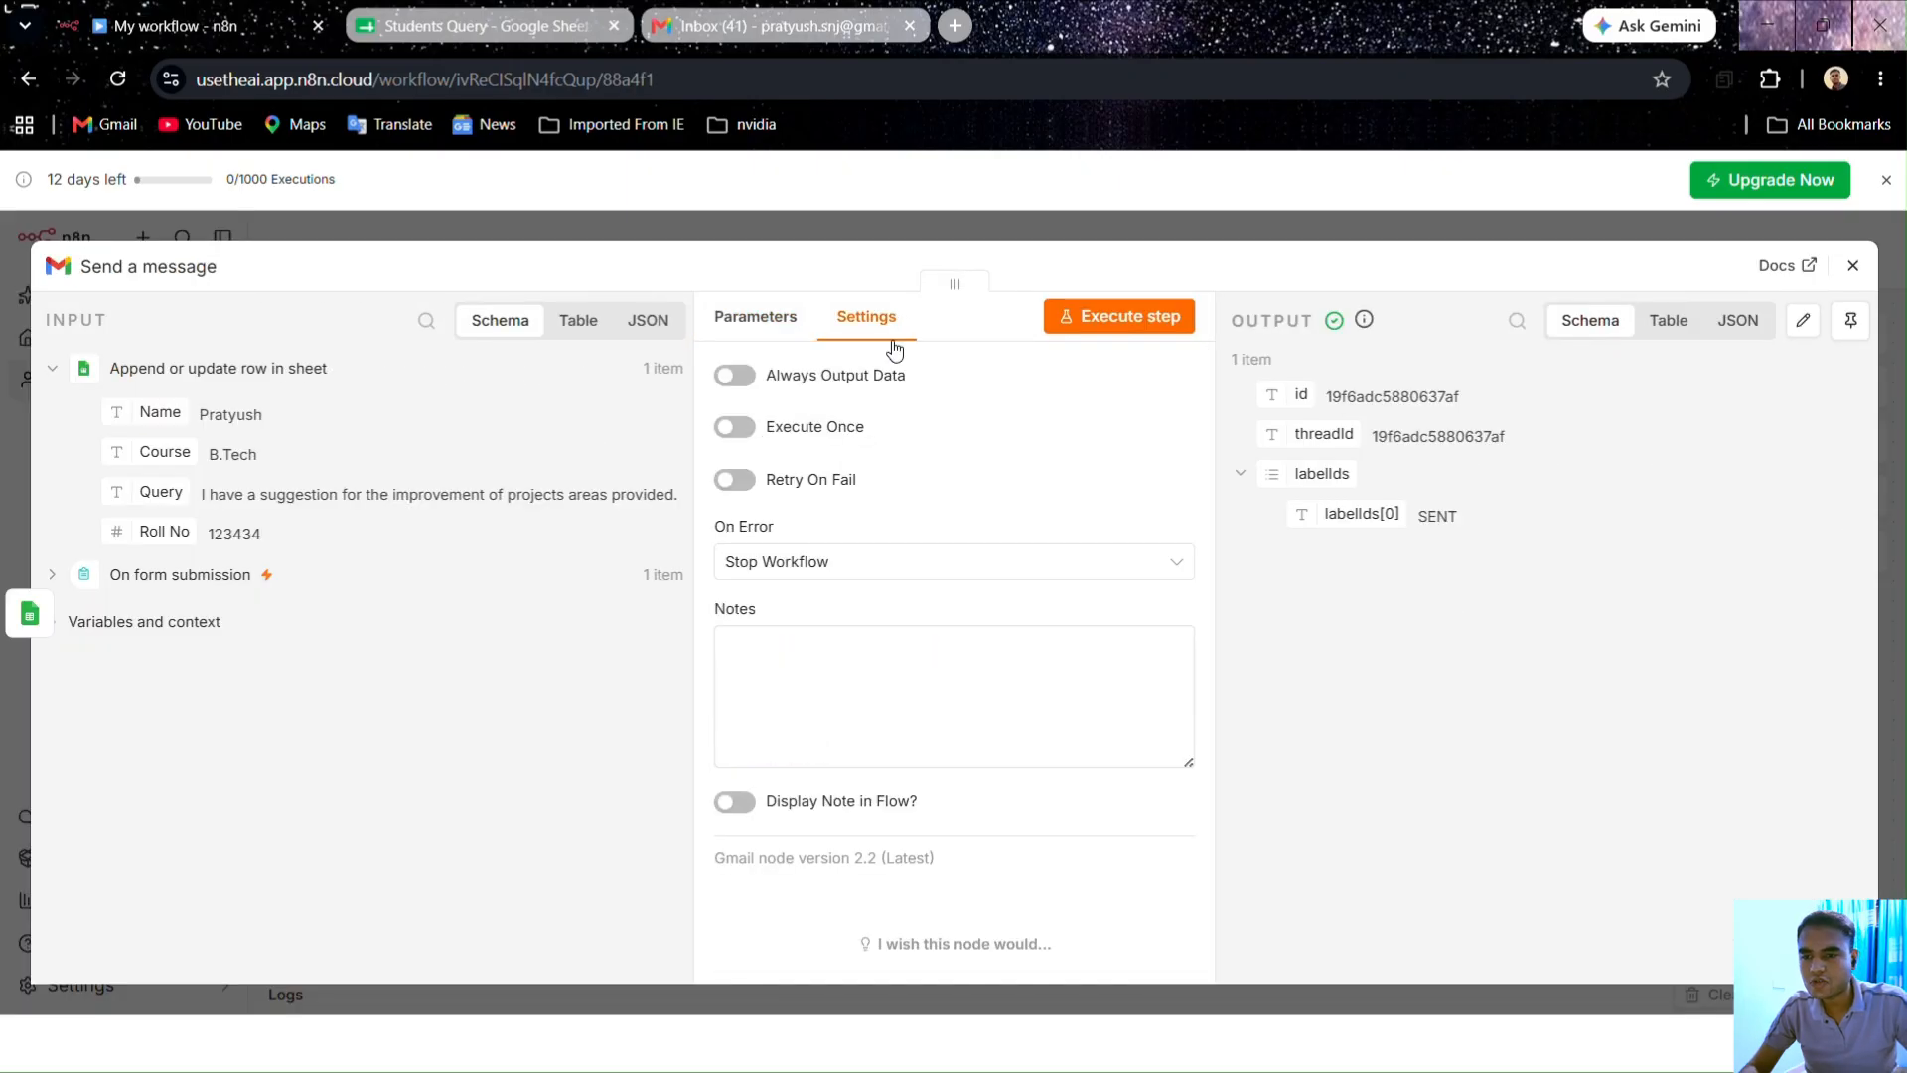
{"action": "left_click", "coordinate": [730, 481]}
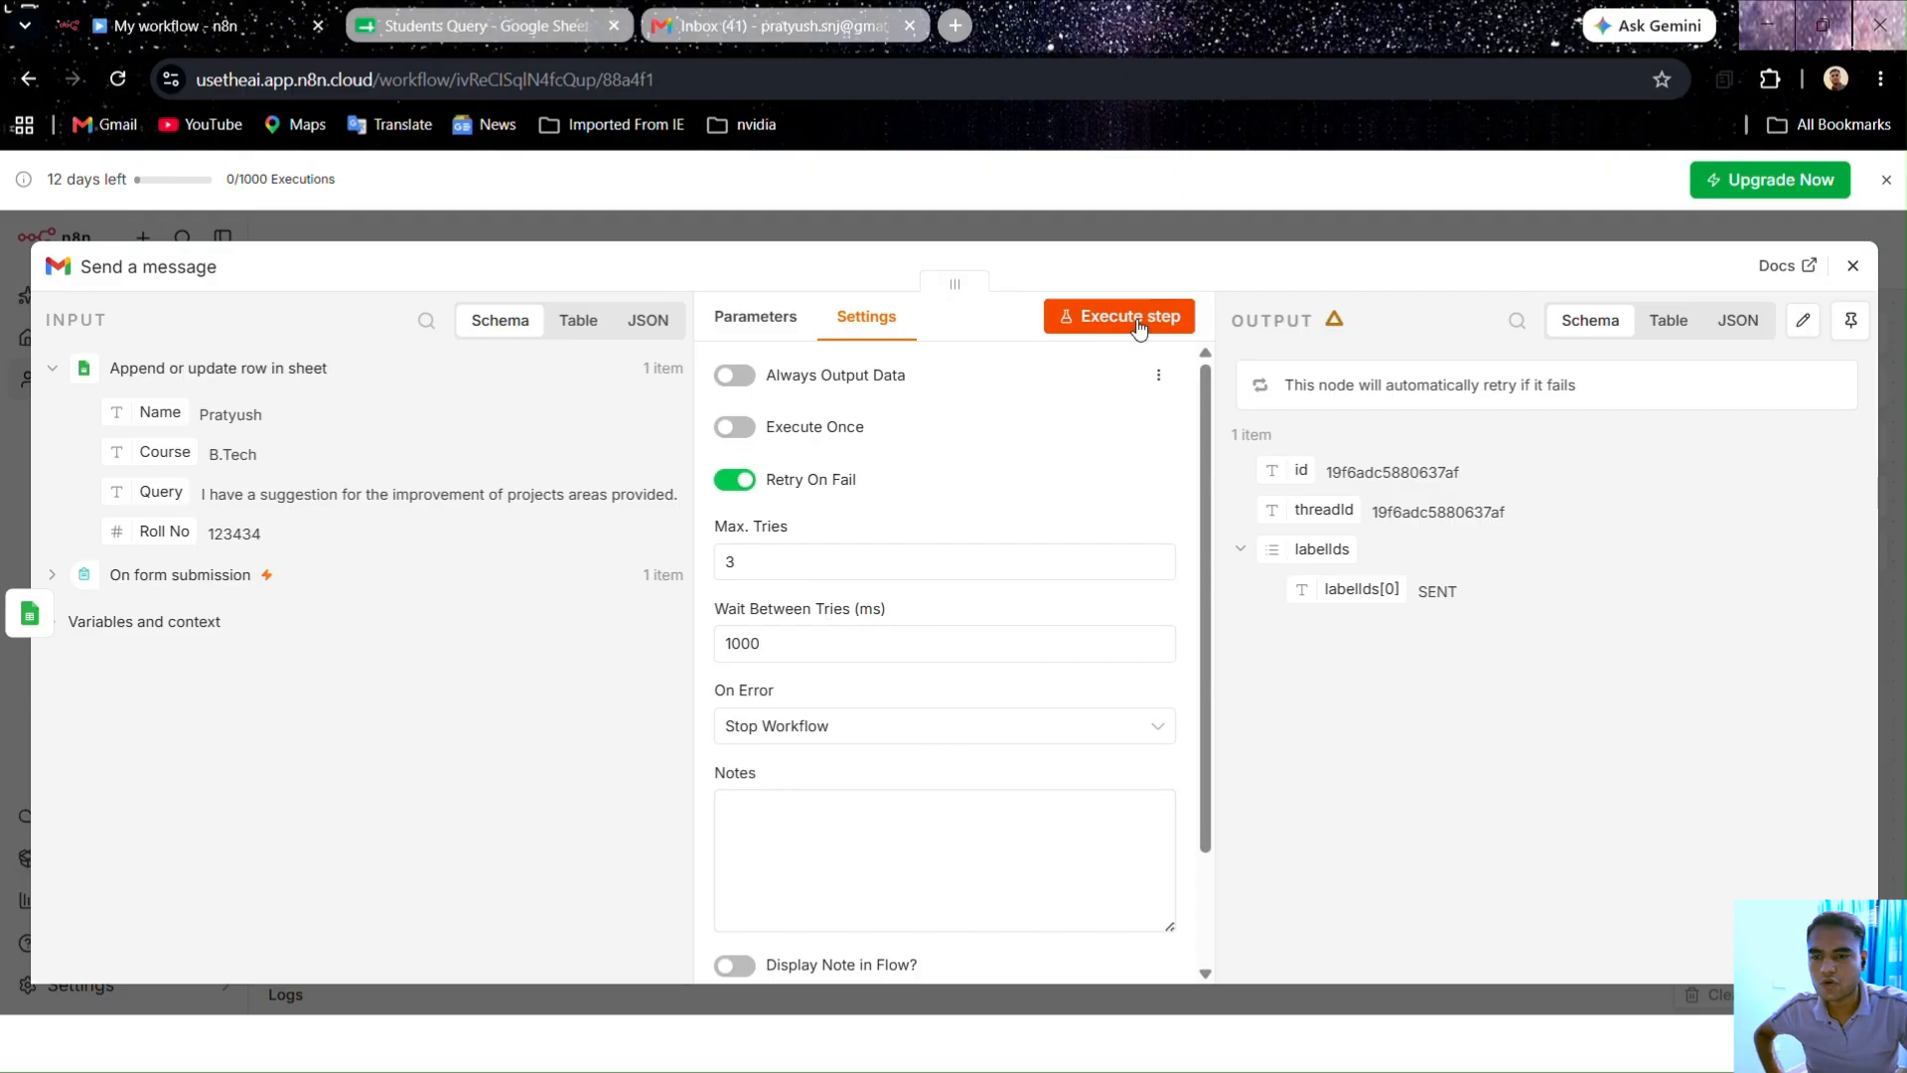
{"action": "left_click", "coordinate": [1195, 230]}
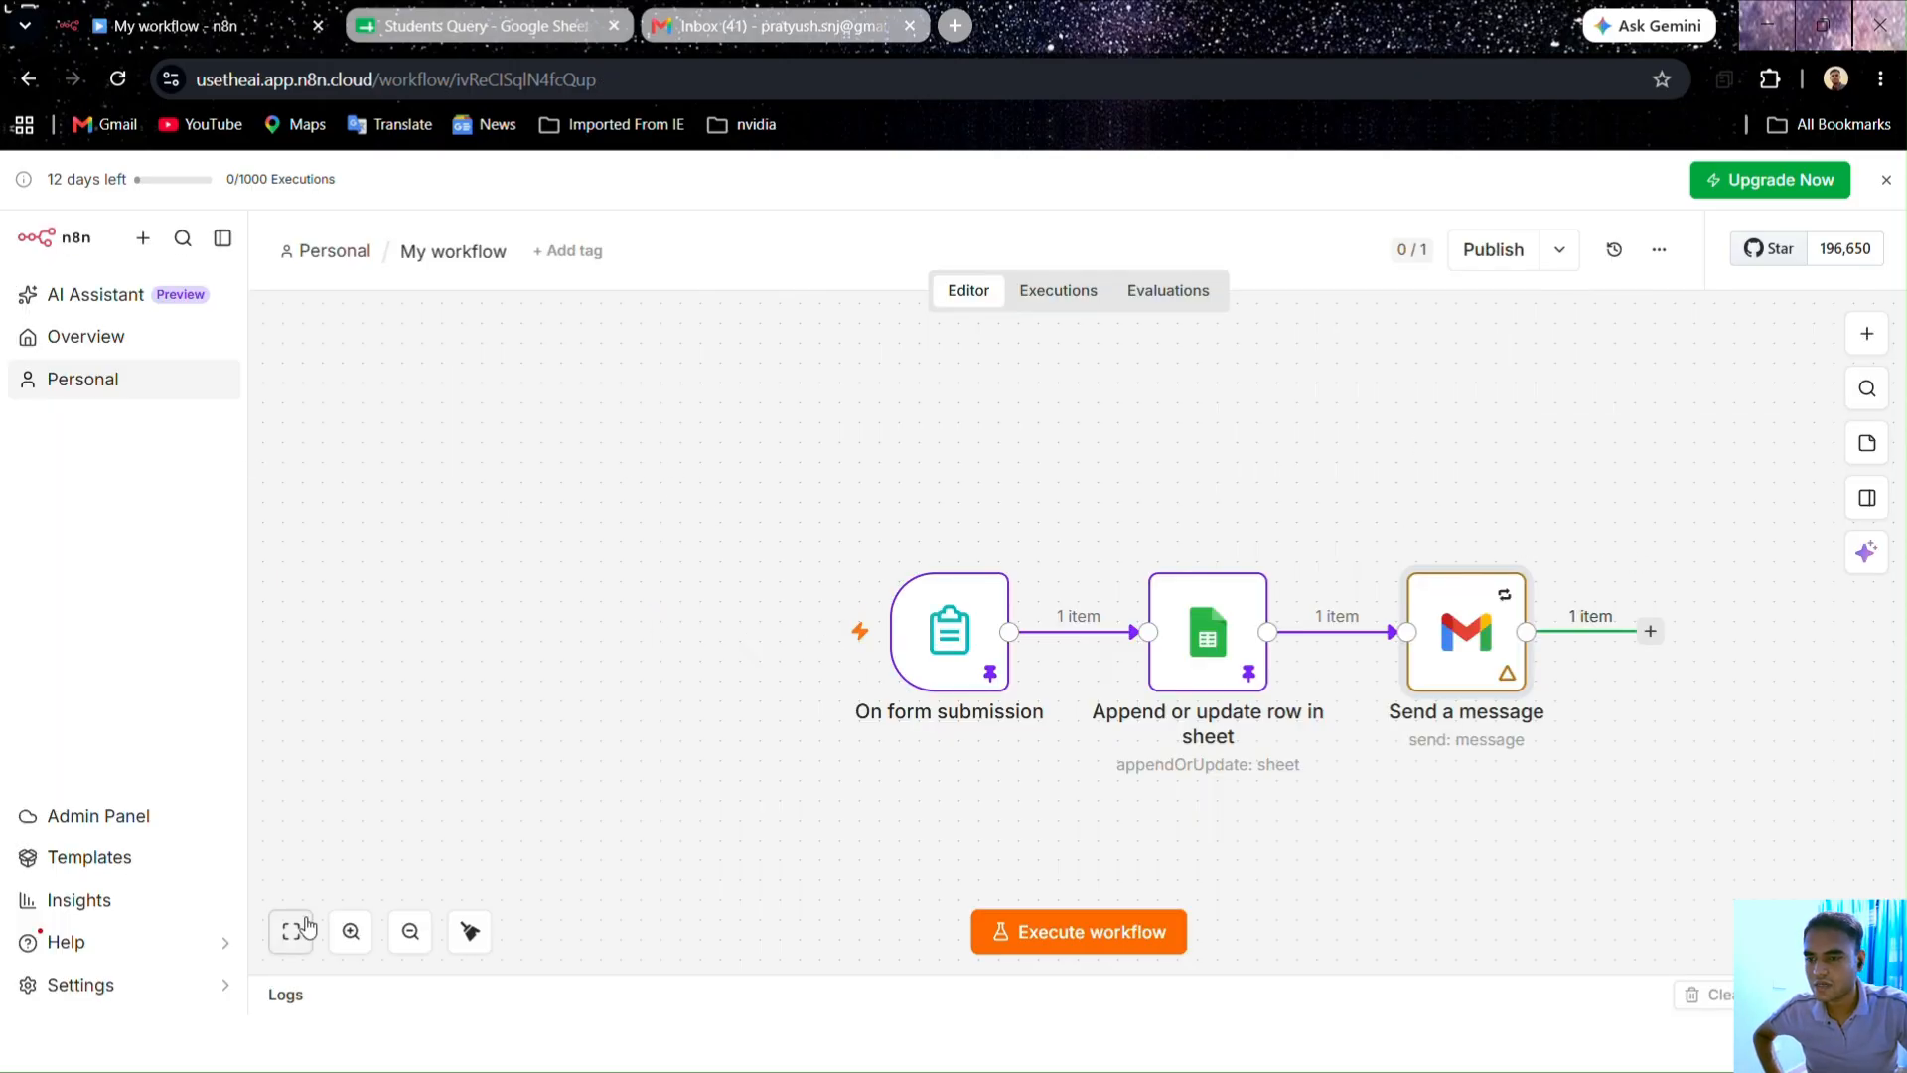
Step: Tidy up the three-node layout and zoom to fit the whole workflow in view
{"action": "left_click", "coordinate": [469, 946]}
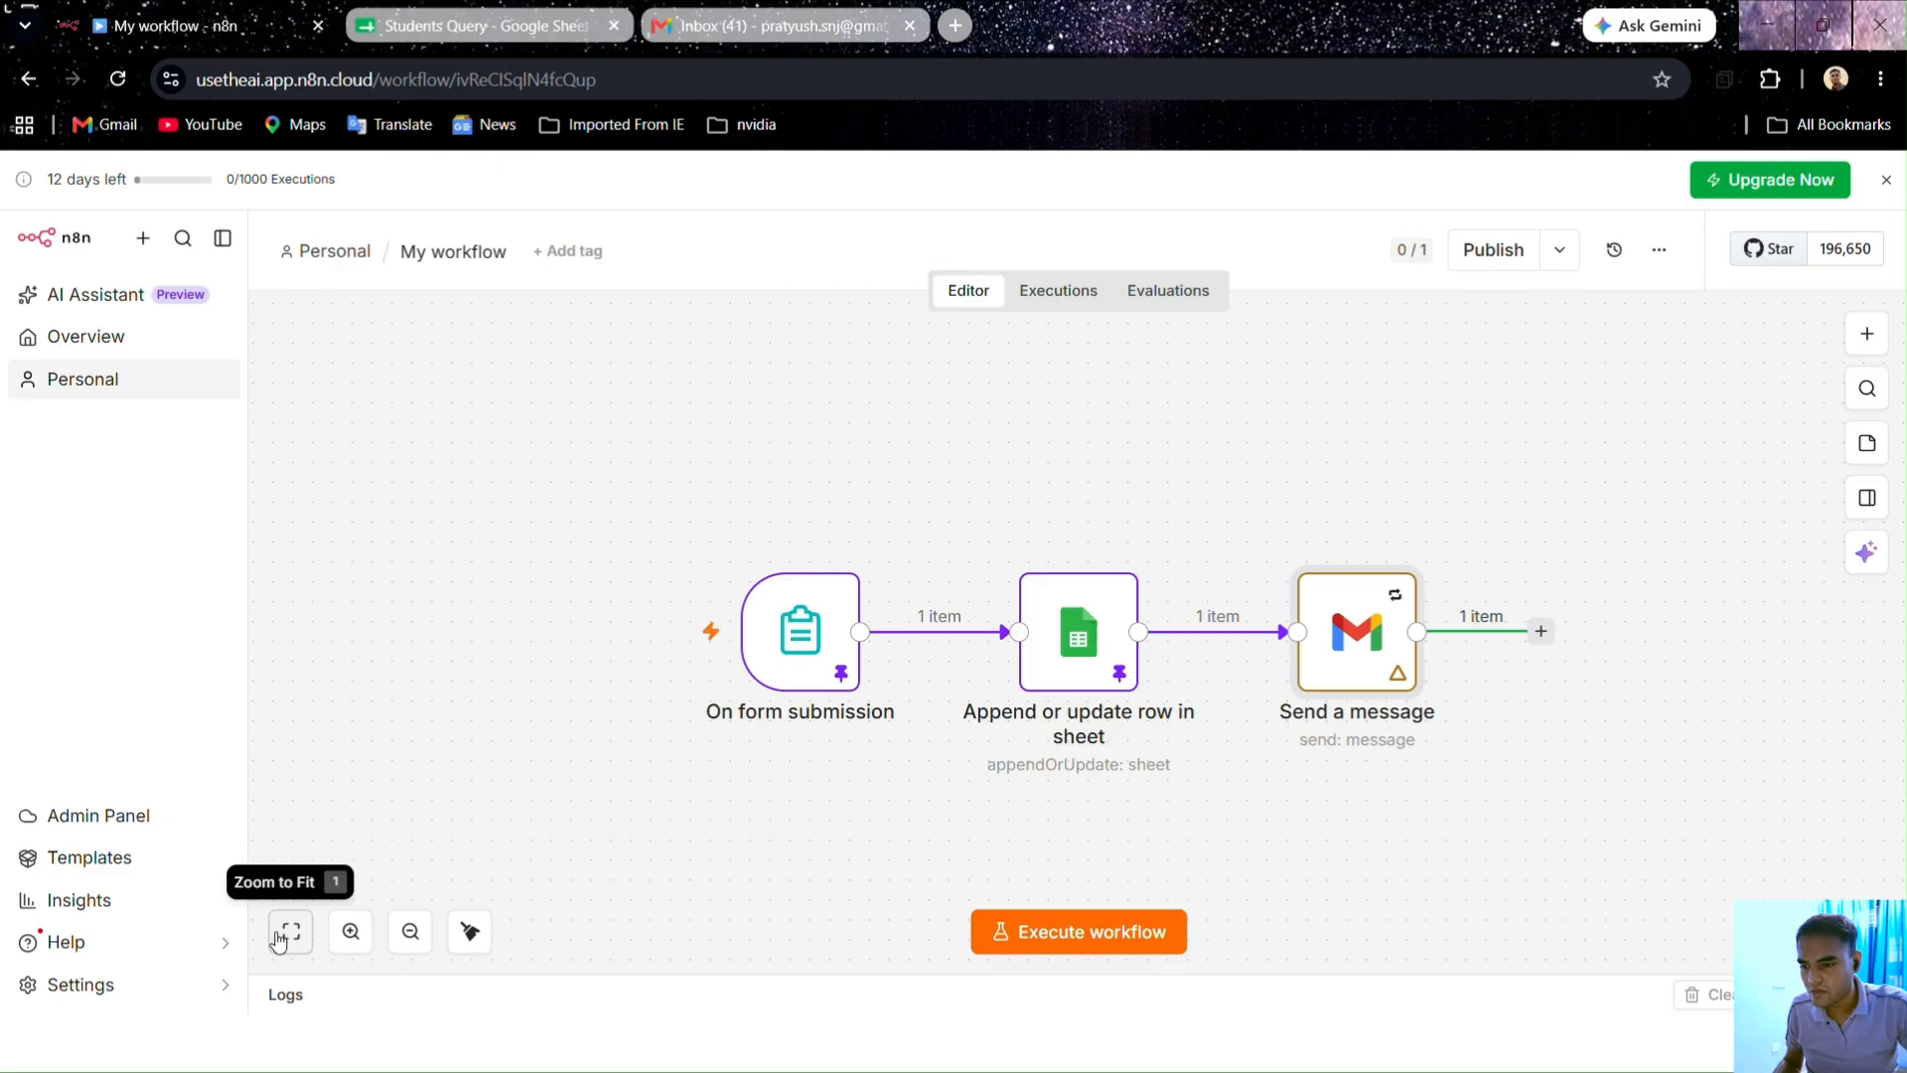
{"action": "left_click", "coordinate": [364, 936]}
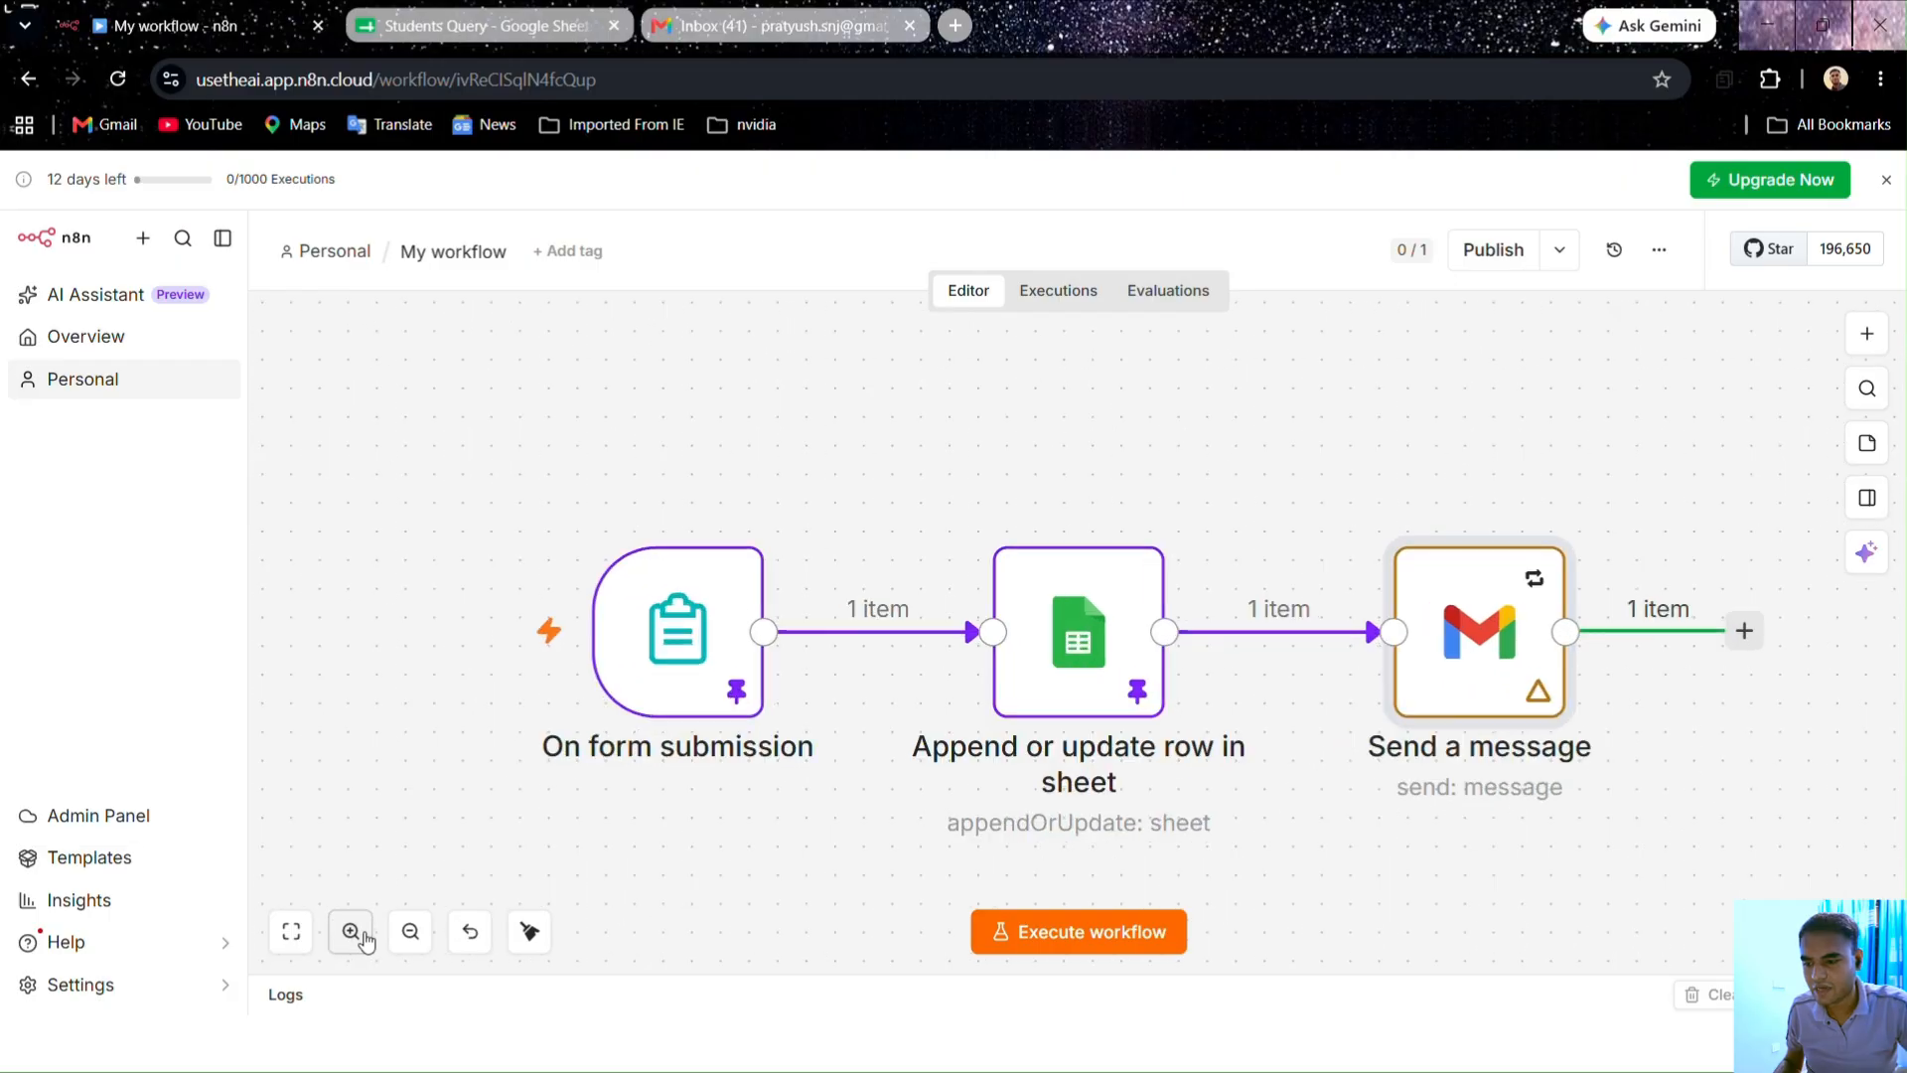
{"action": "left_click", "coordinate": [405, 937]}
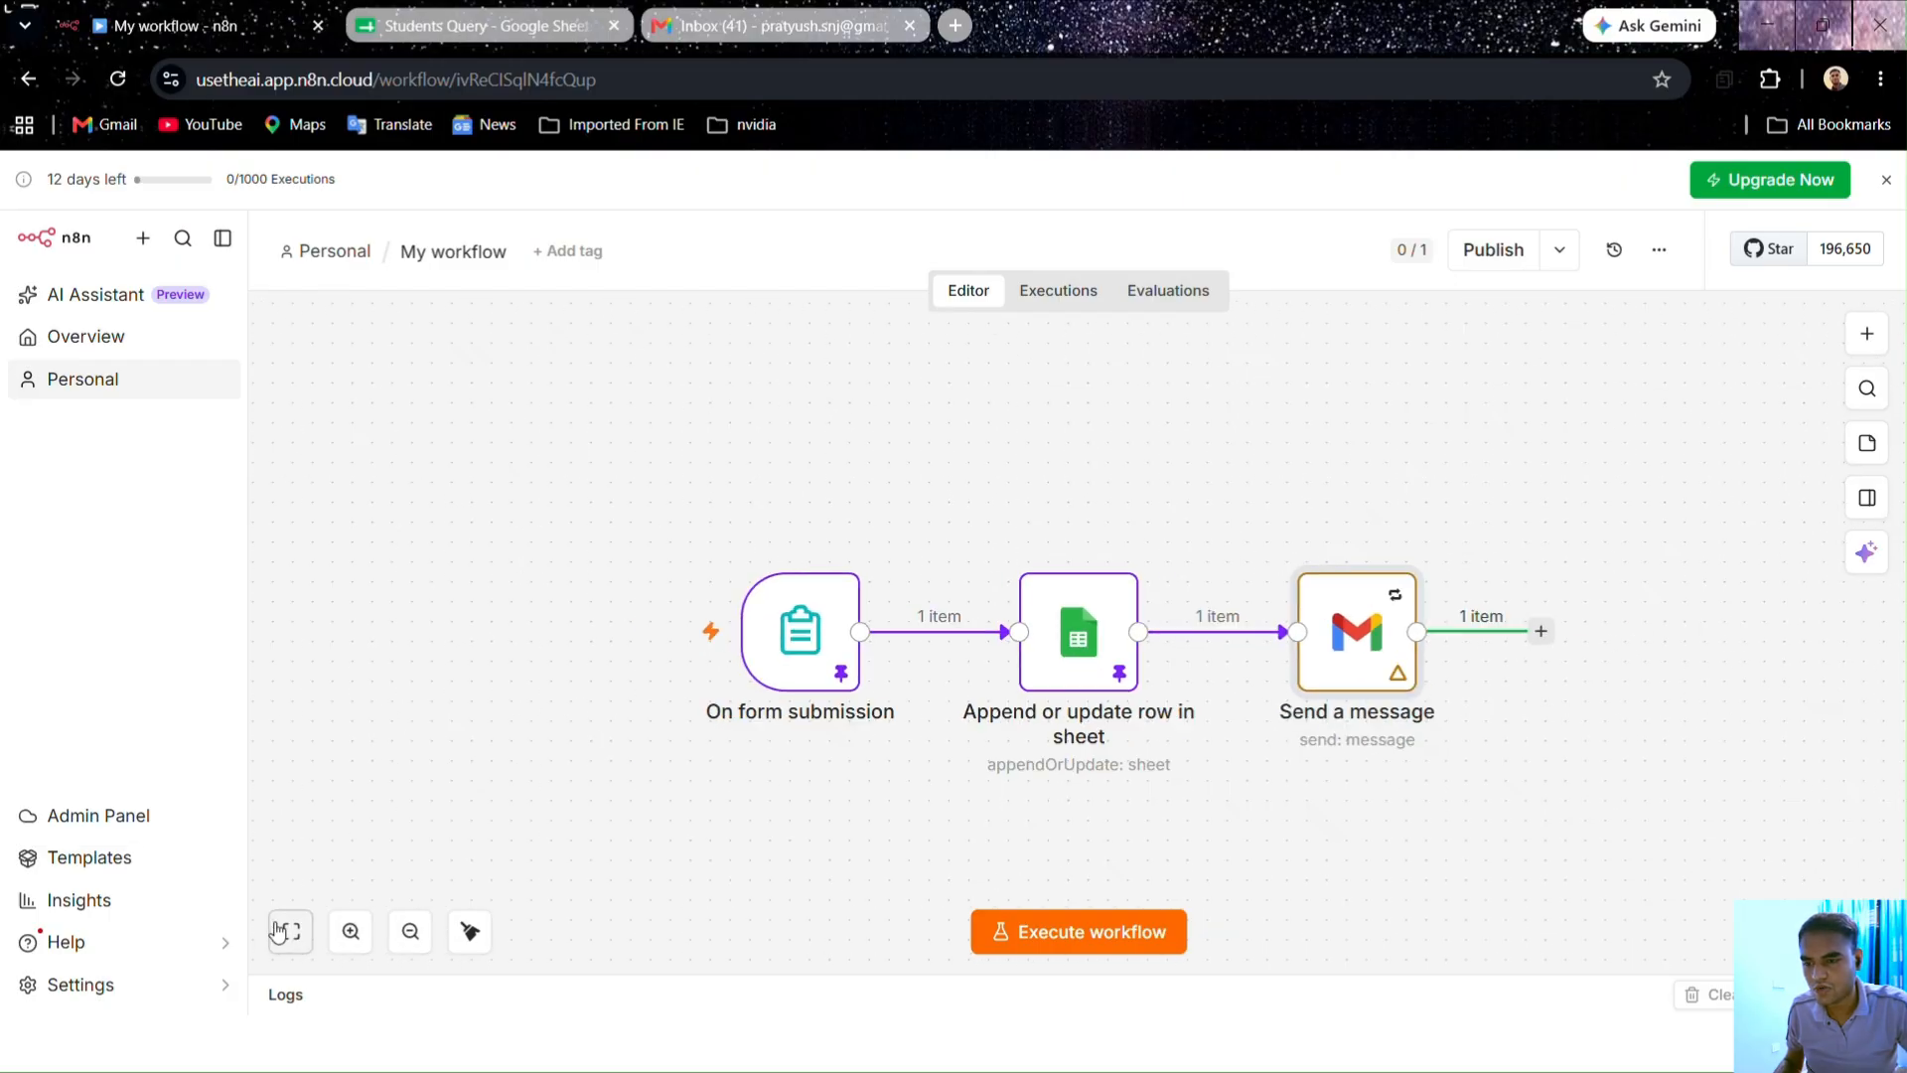
{"action": "left_click", "coordinate": [351, 931]}
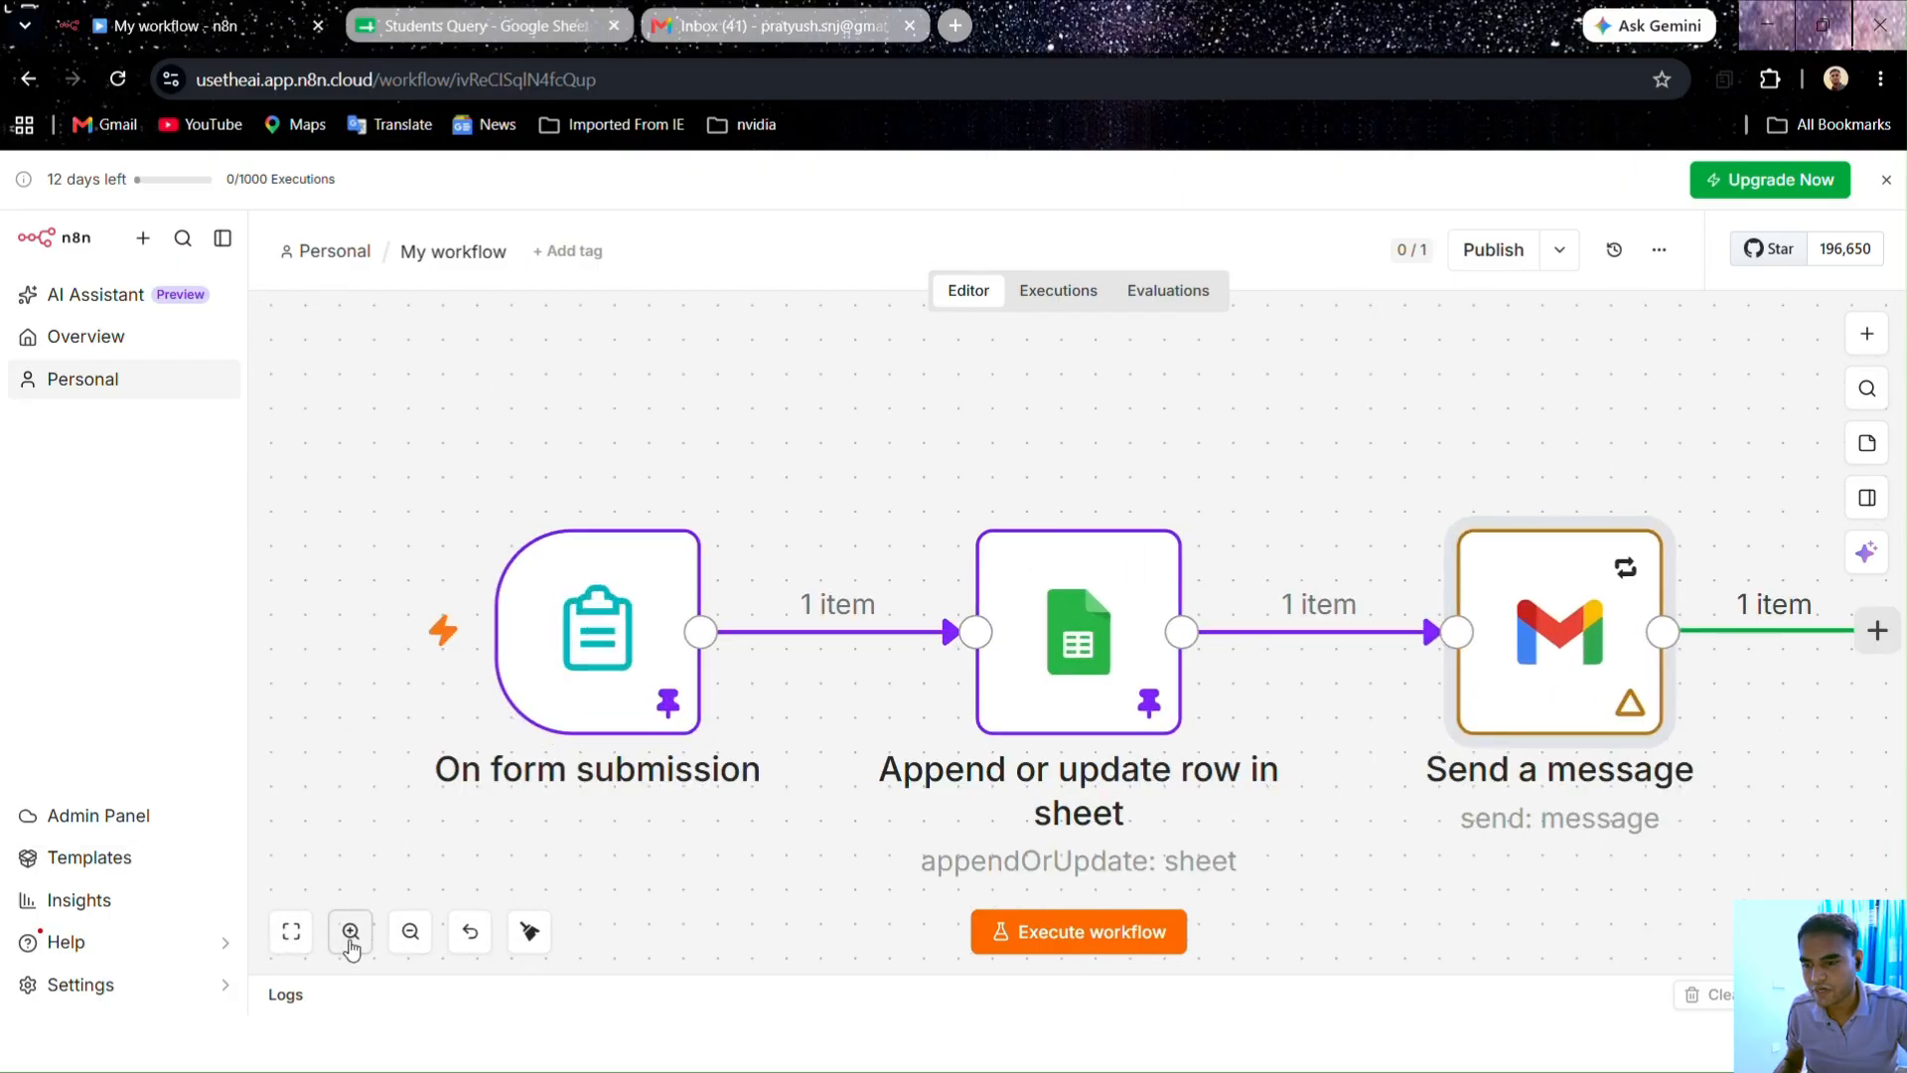
{"action": "left_click", "coordinate": [293, 934]}
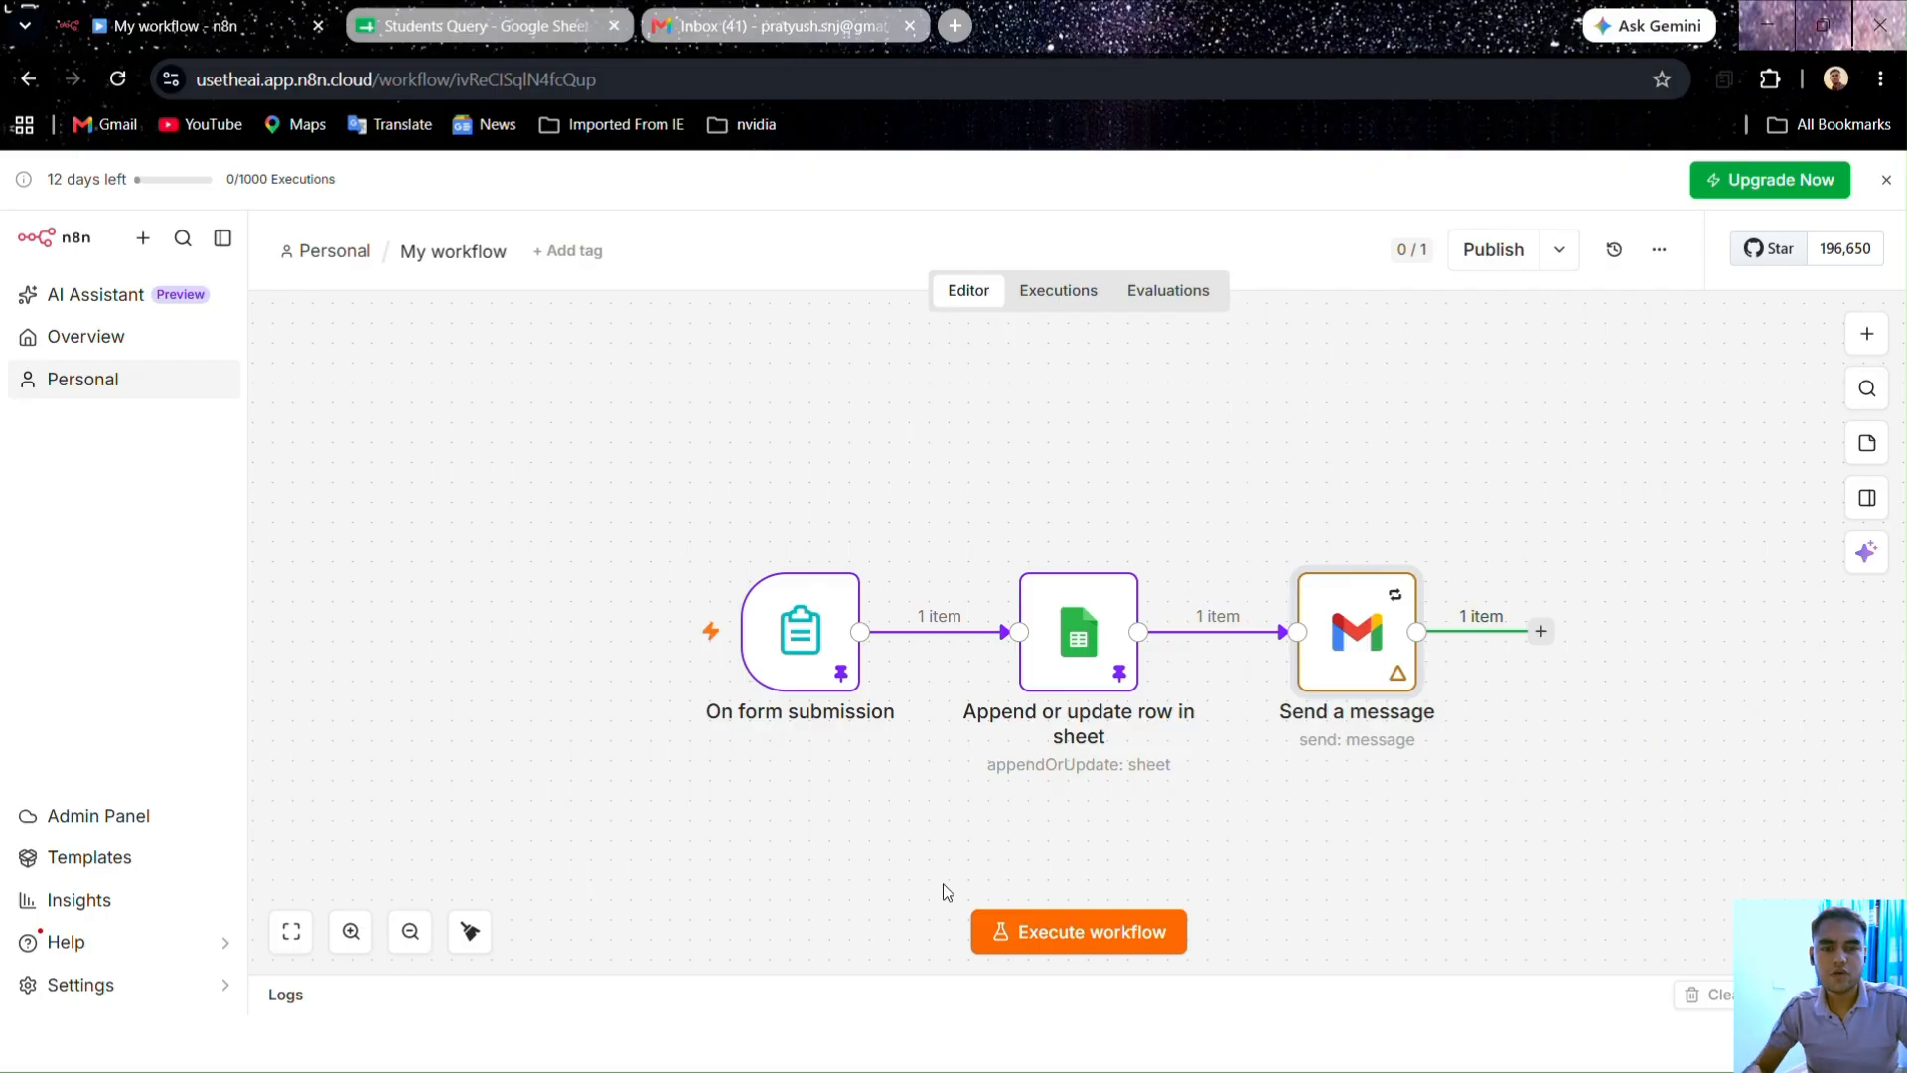
Step: Add a sticky note and enlarge it to surround all three workflow nodes
{"action": "left_click", "coordinate": [1866, 449]}
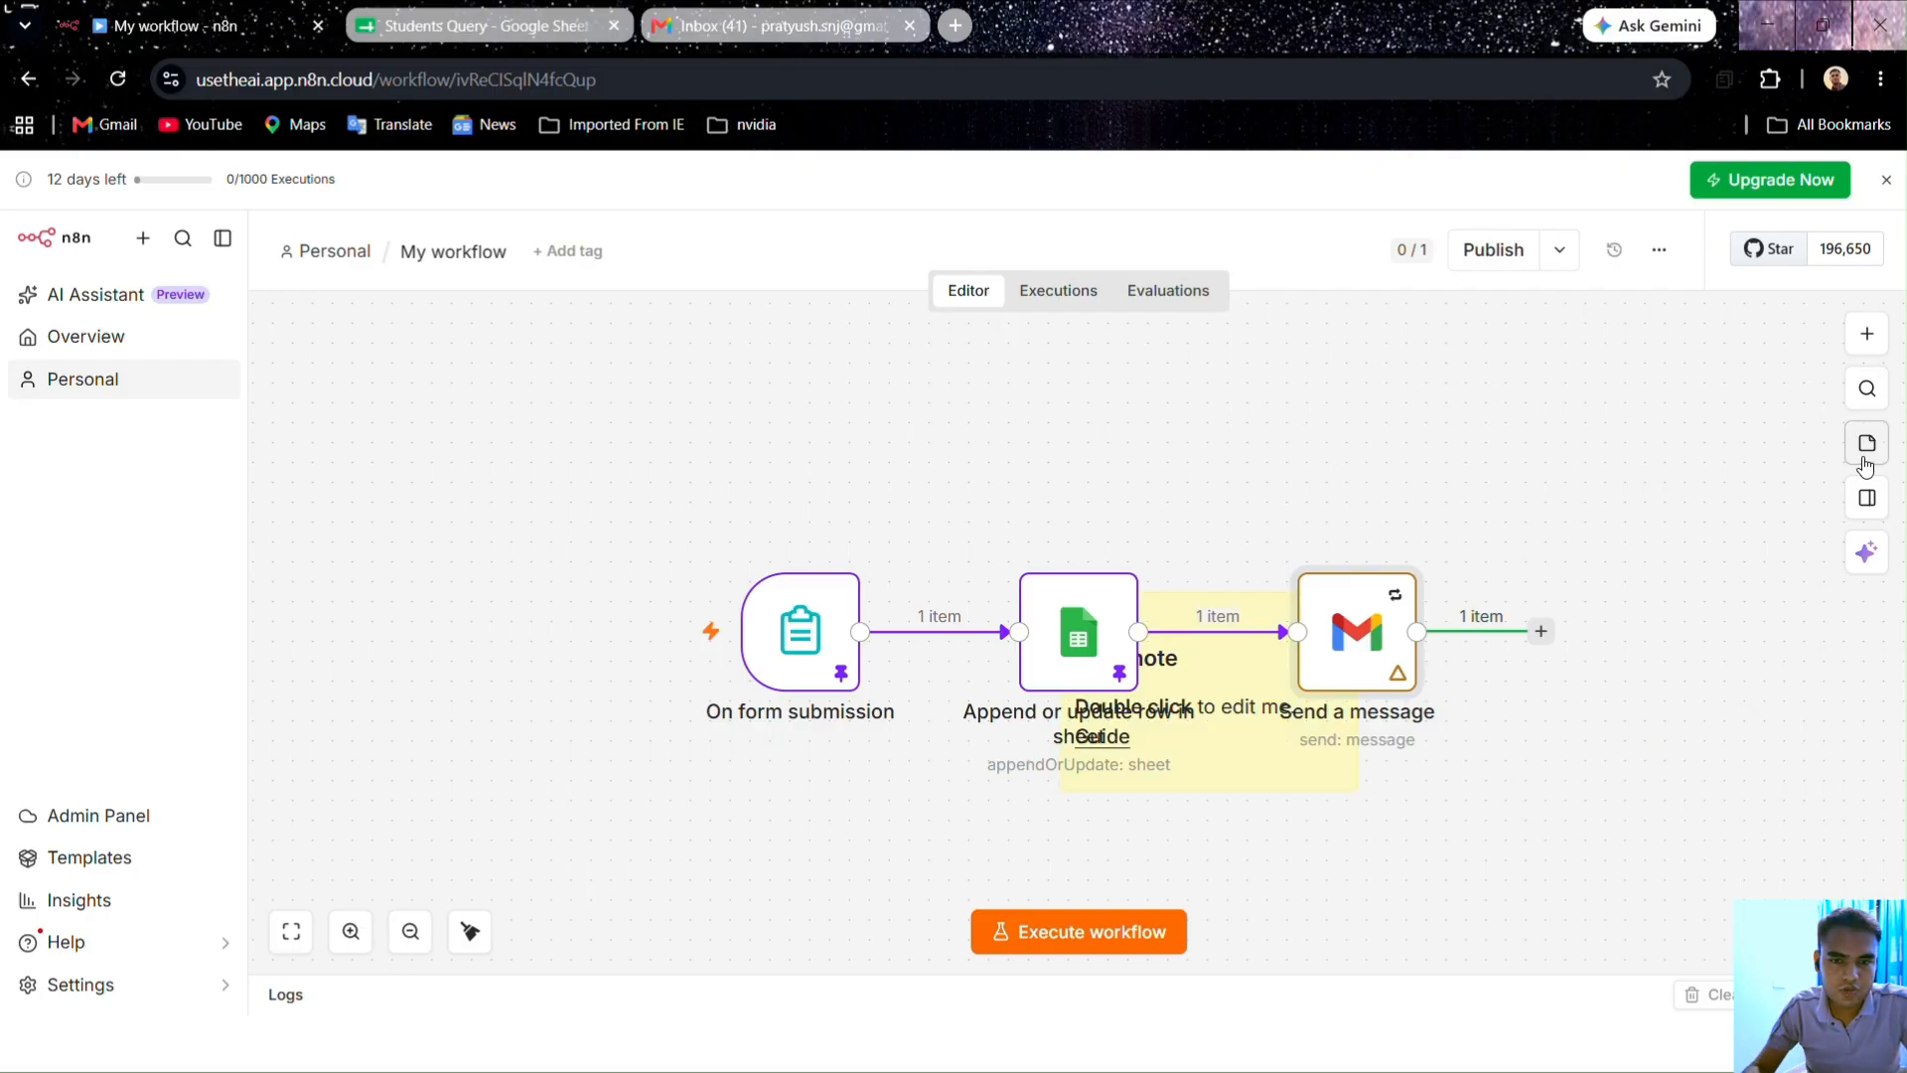
{"action": "left_click_drag", "start_coordinate": [1205, 785], "coordinate": [608, 511]}
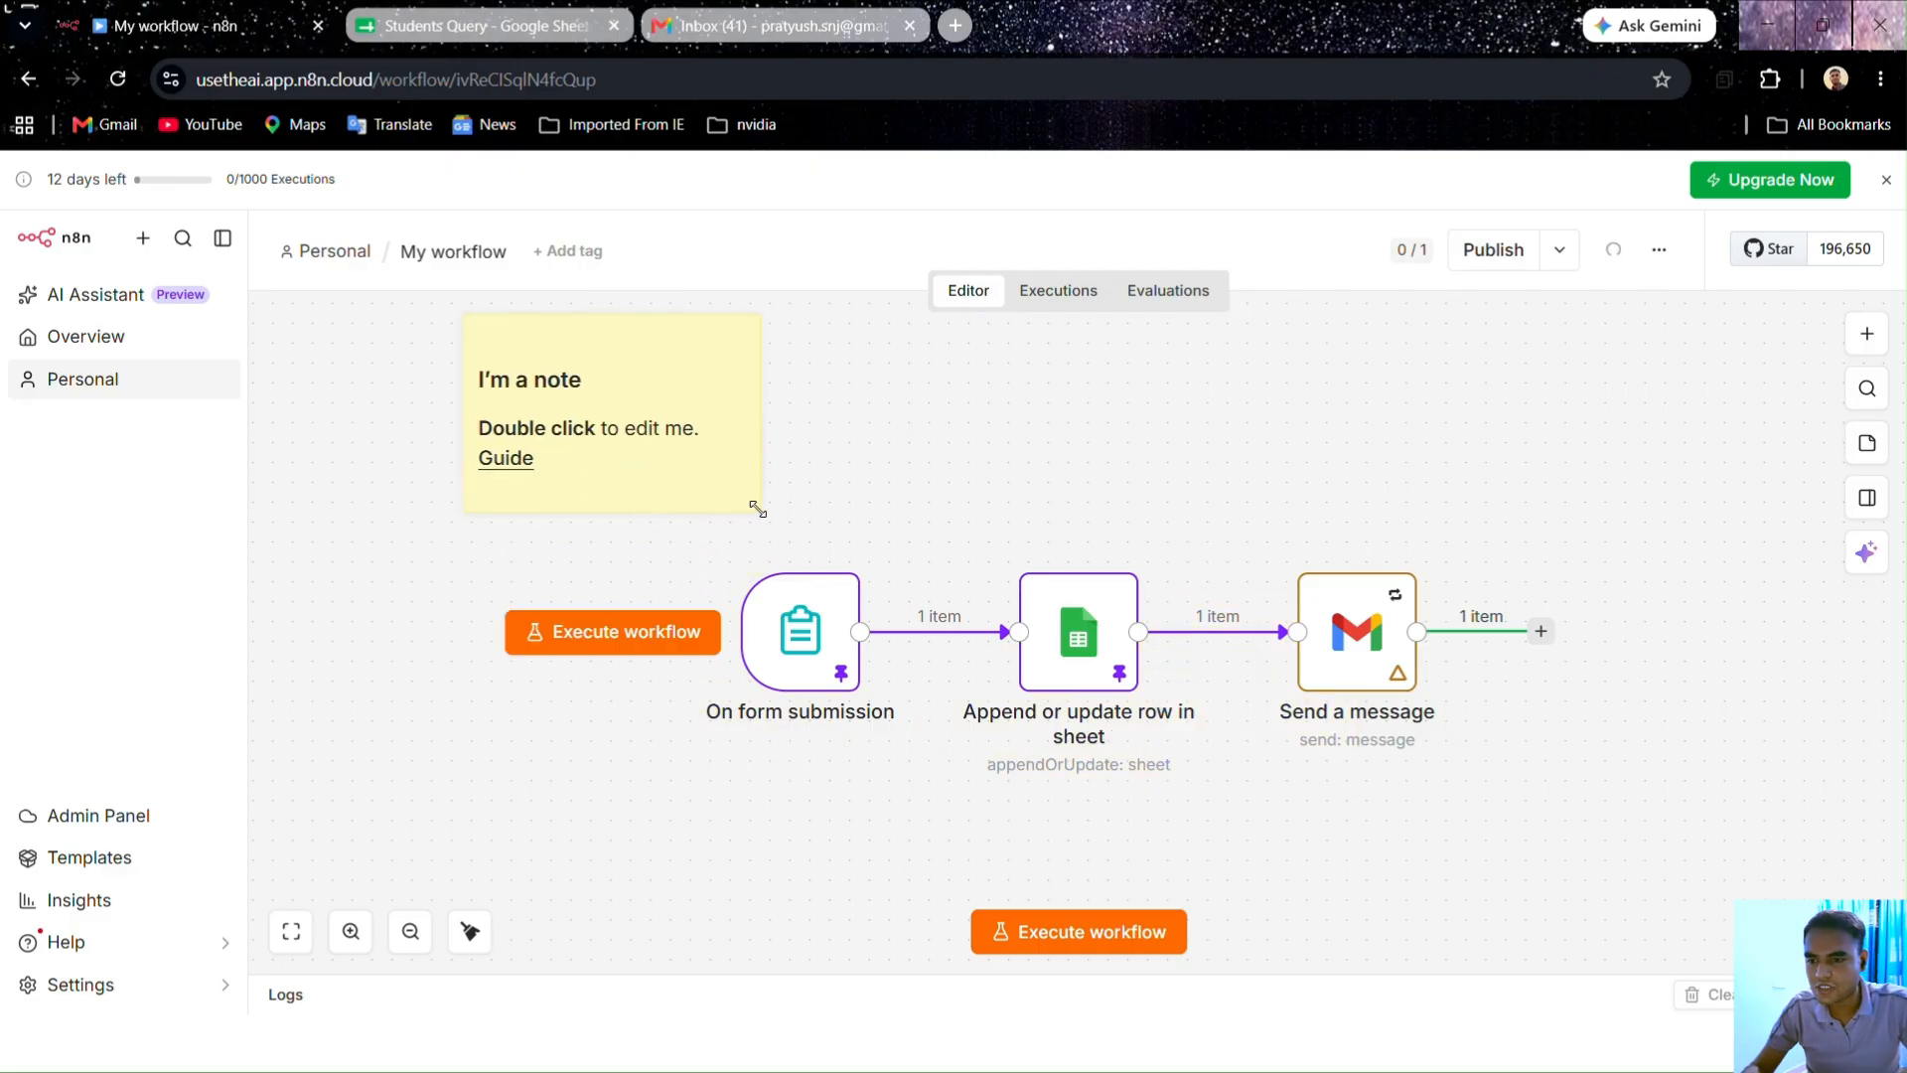
{"action": "left_click_drag", "start_coordinate": [758, 509], "coordinate": [1639, 873]}
{"action": "left_click_drag", "start_coordinate": [1542, 777], "coordinate": [1563, 790]}
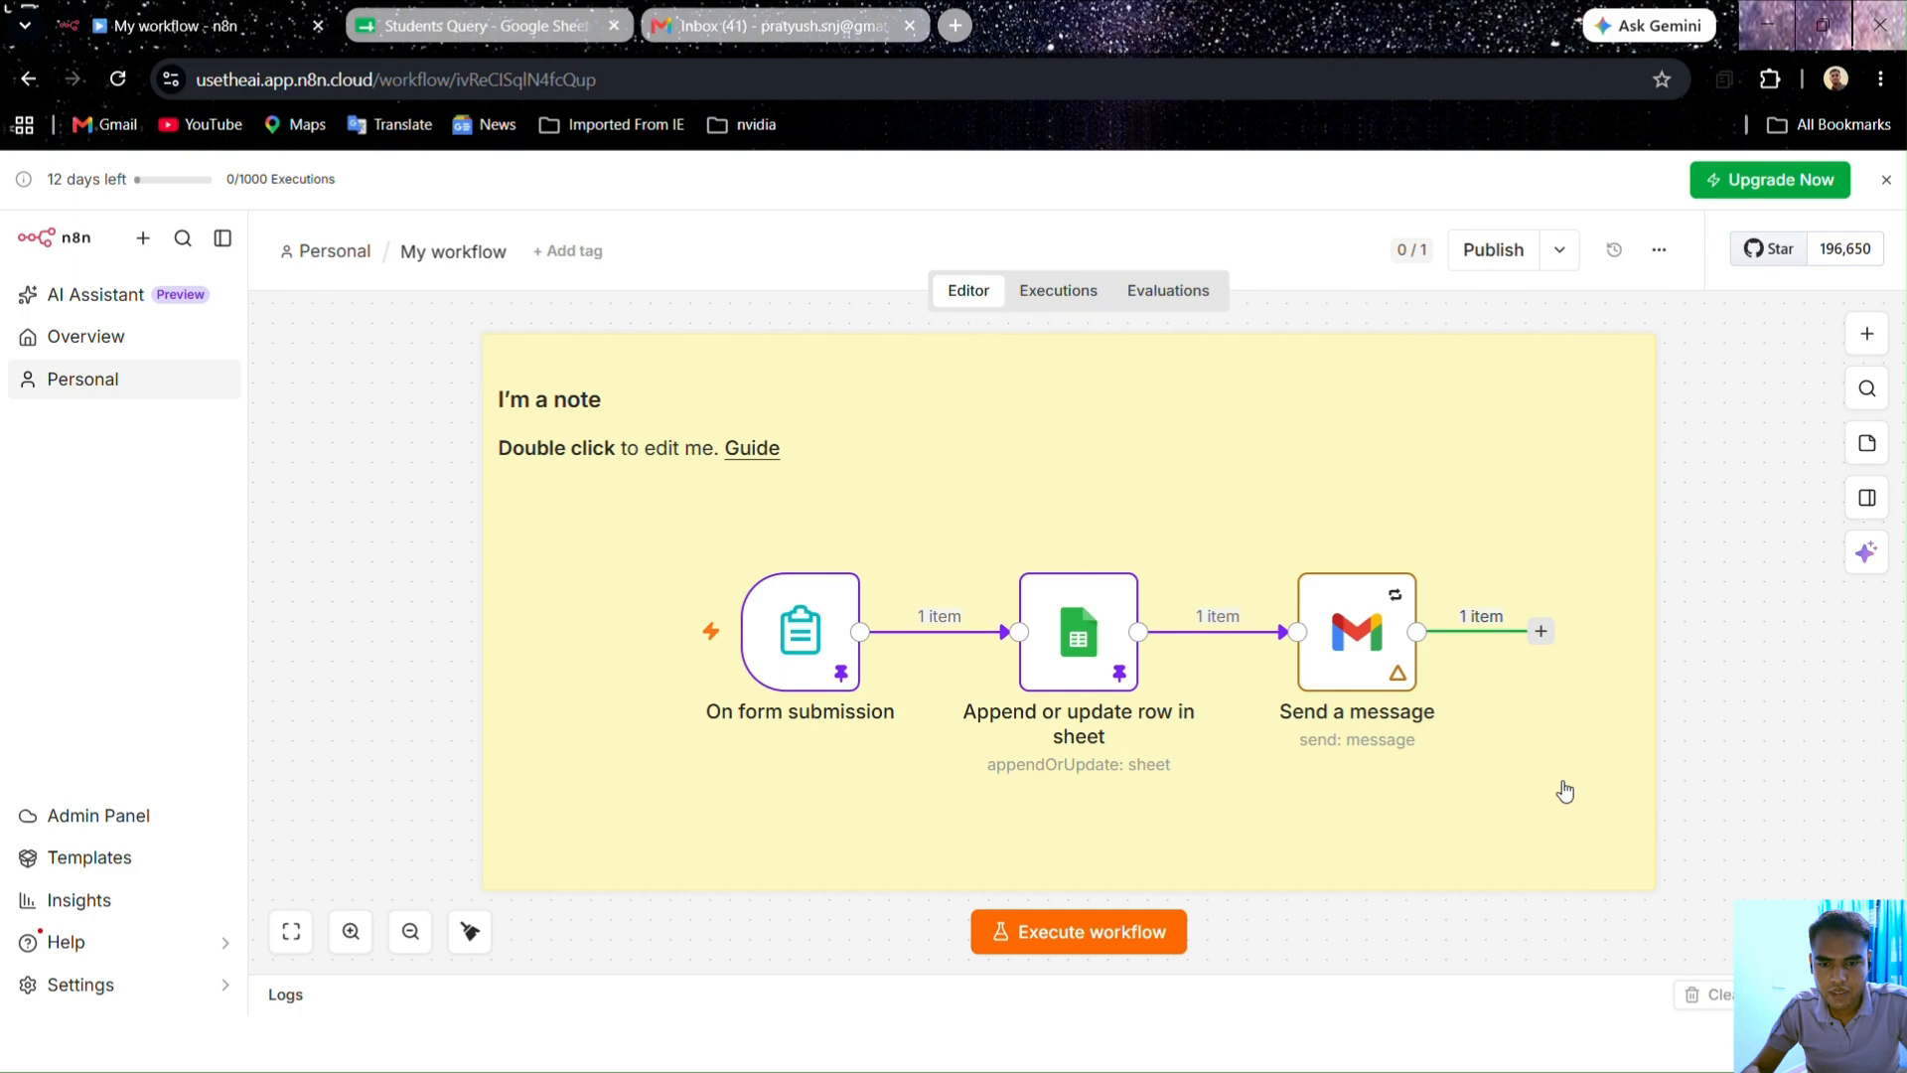
Step: Replace the sticky note's default text with the heading 'Lead Capture'
{"action": "double_click", "coordinate": [838, 439]}
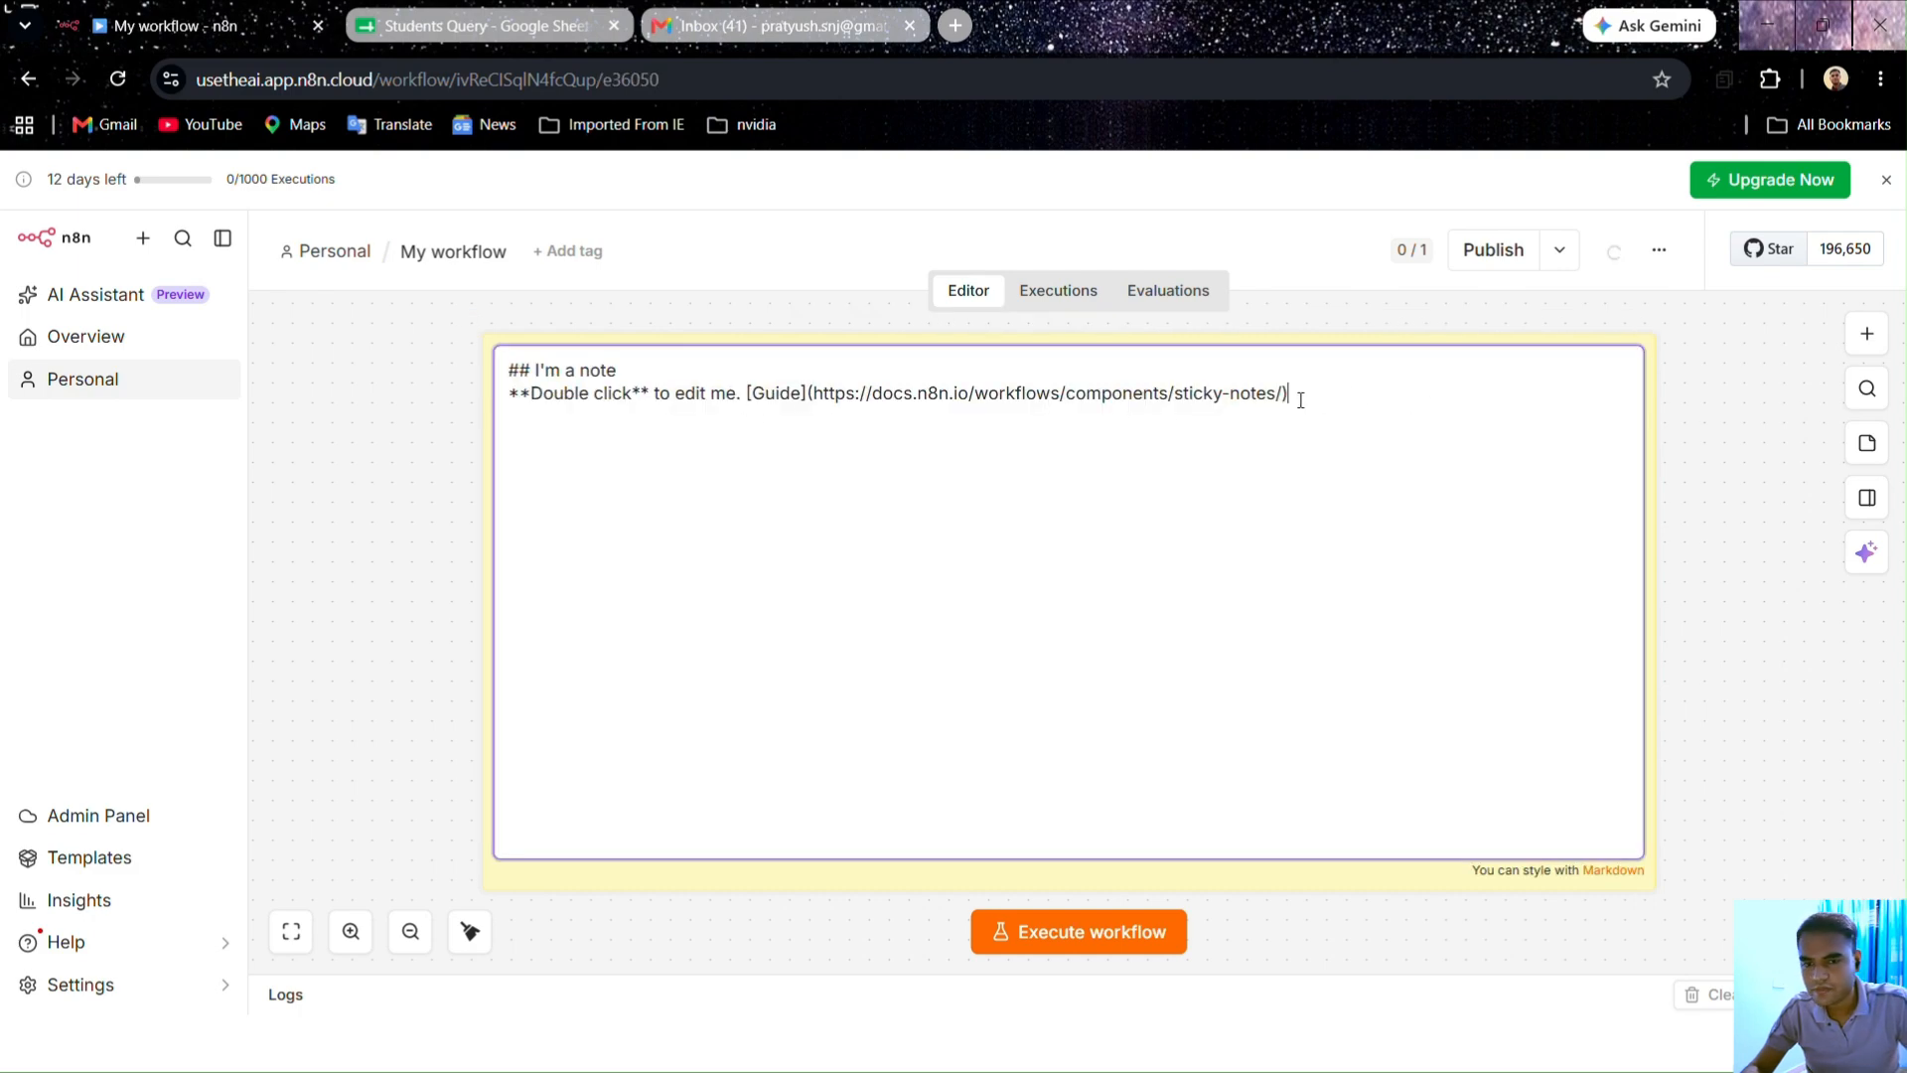
{"action": "left_click_drag", "start_coordinate": [1285, 395], "coordinate": [541, 370]}
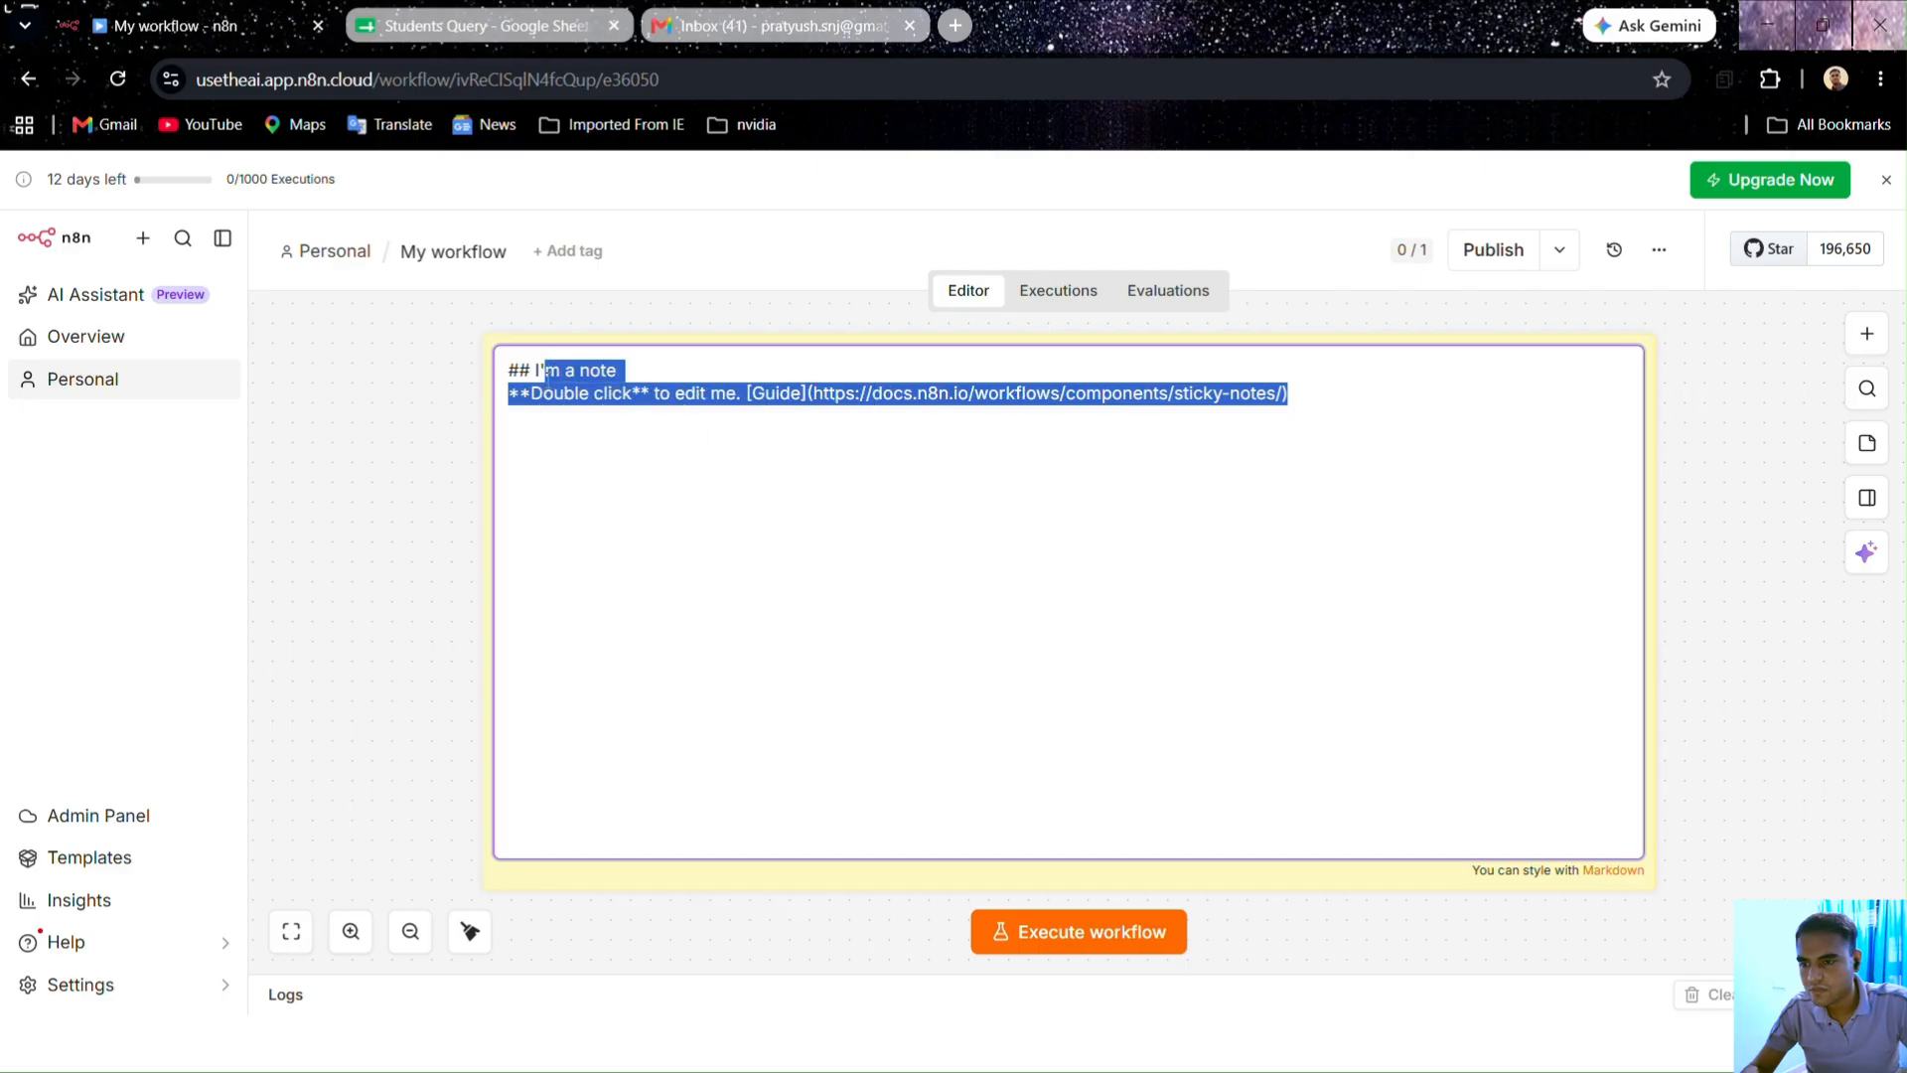
{"action": "key", "text": "BackSpace"}
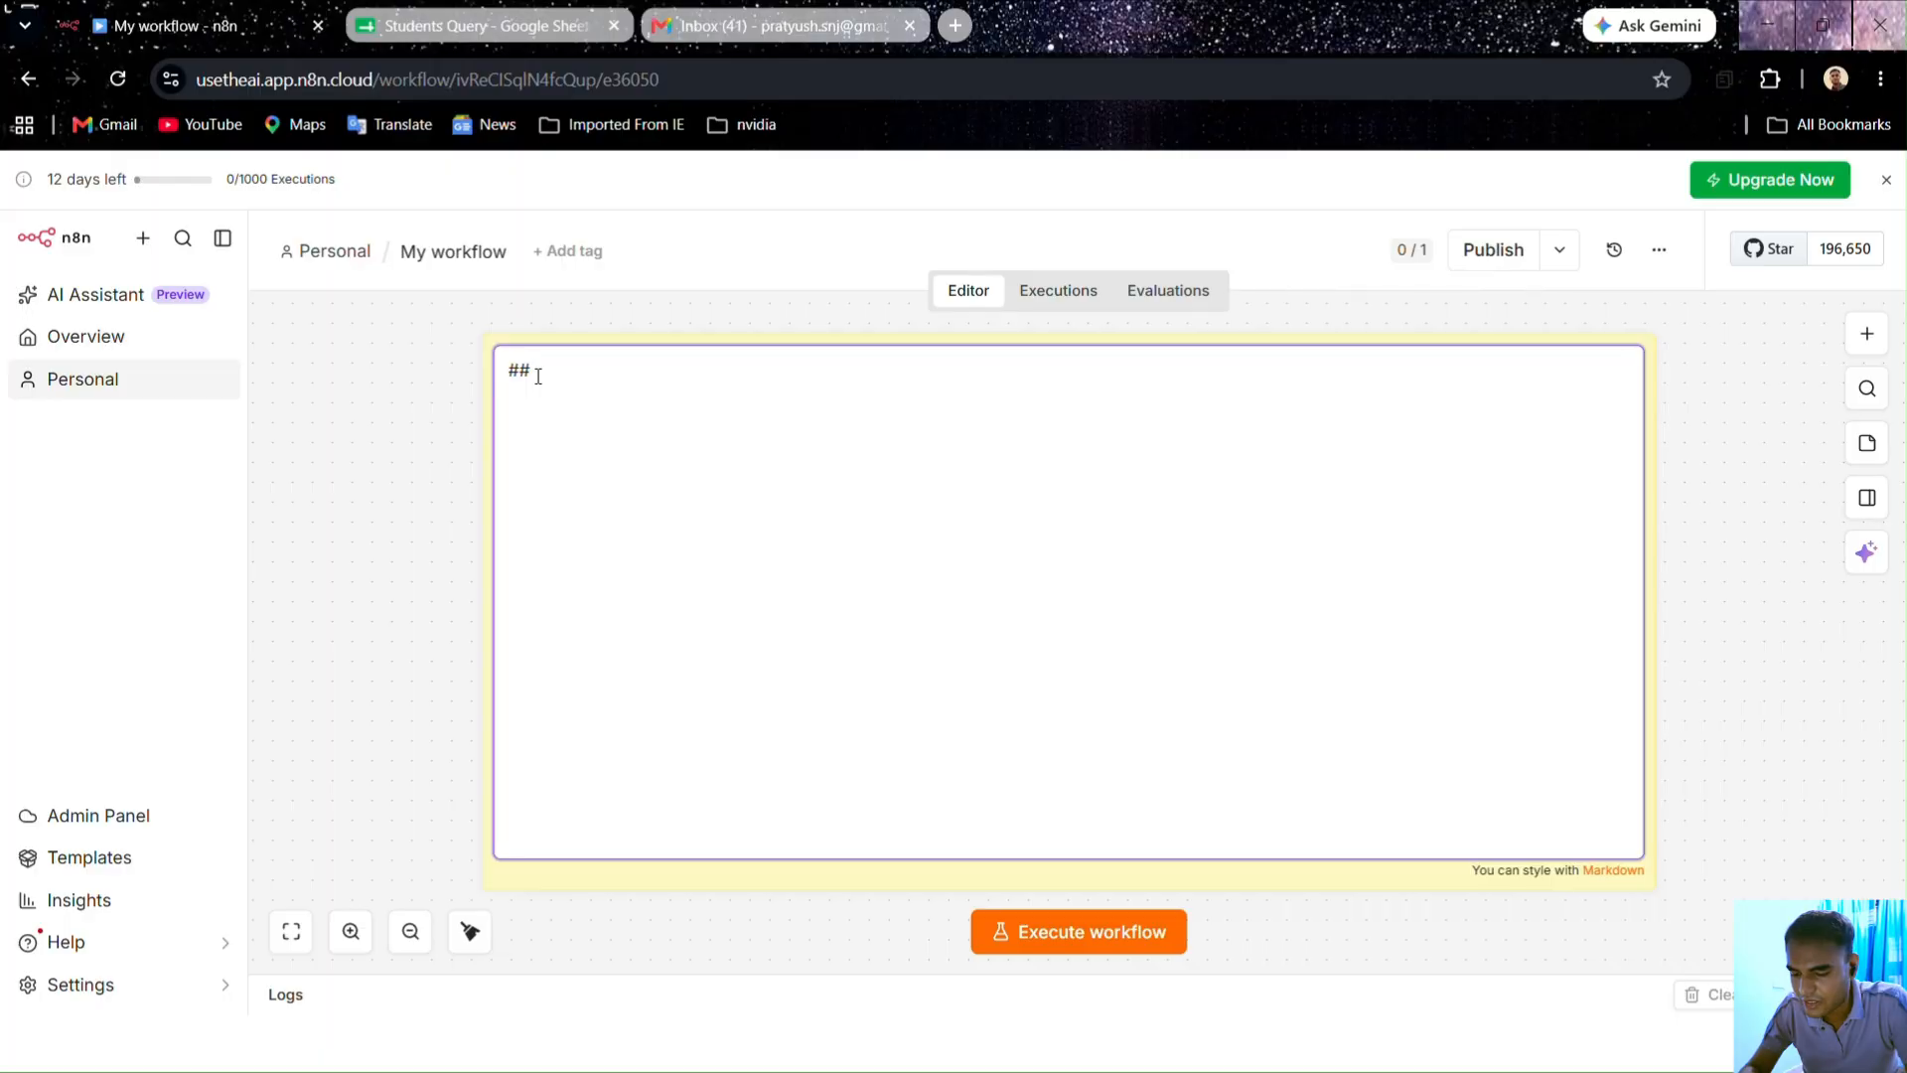
{"action": "type", "text": "t"}
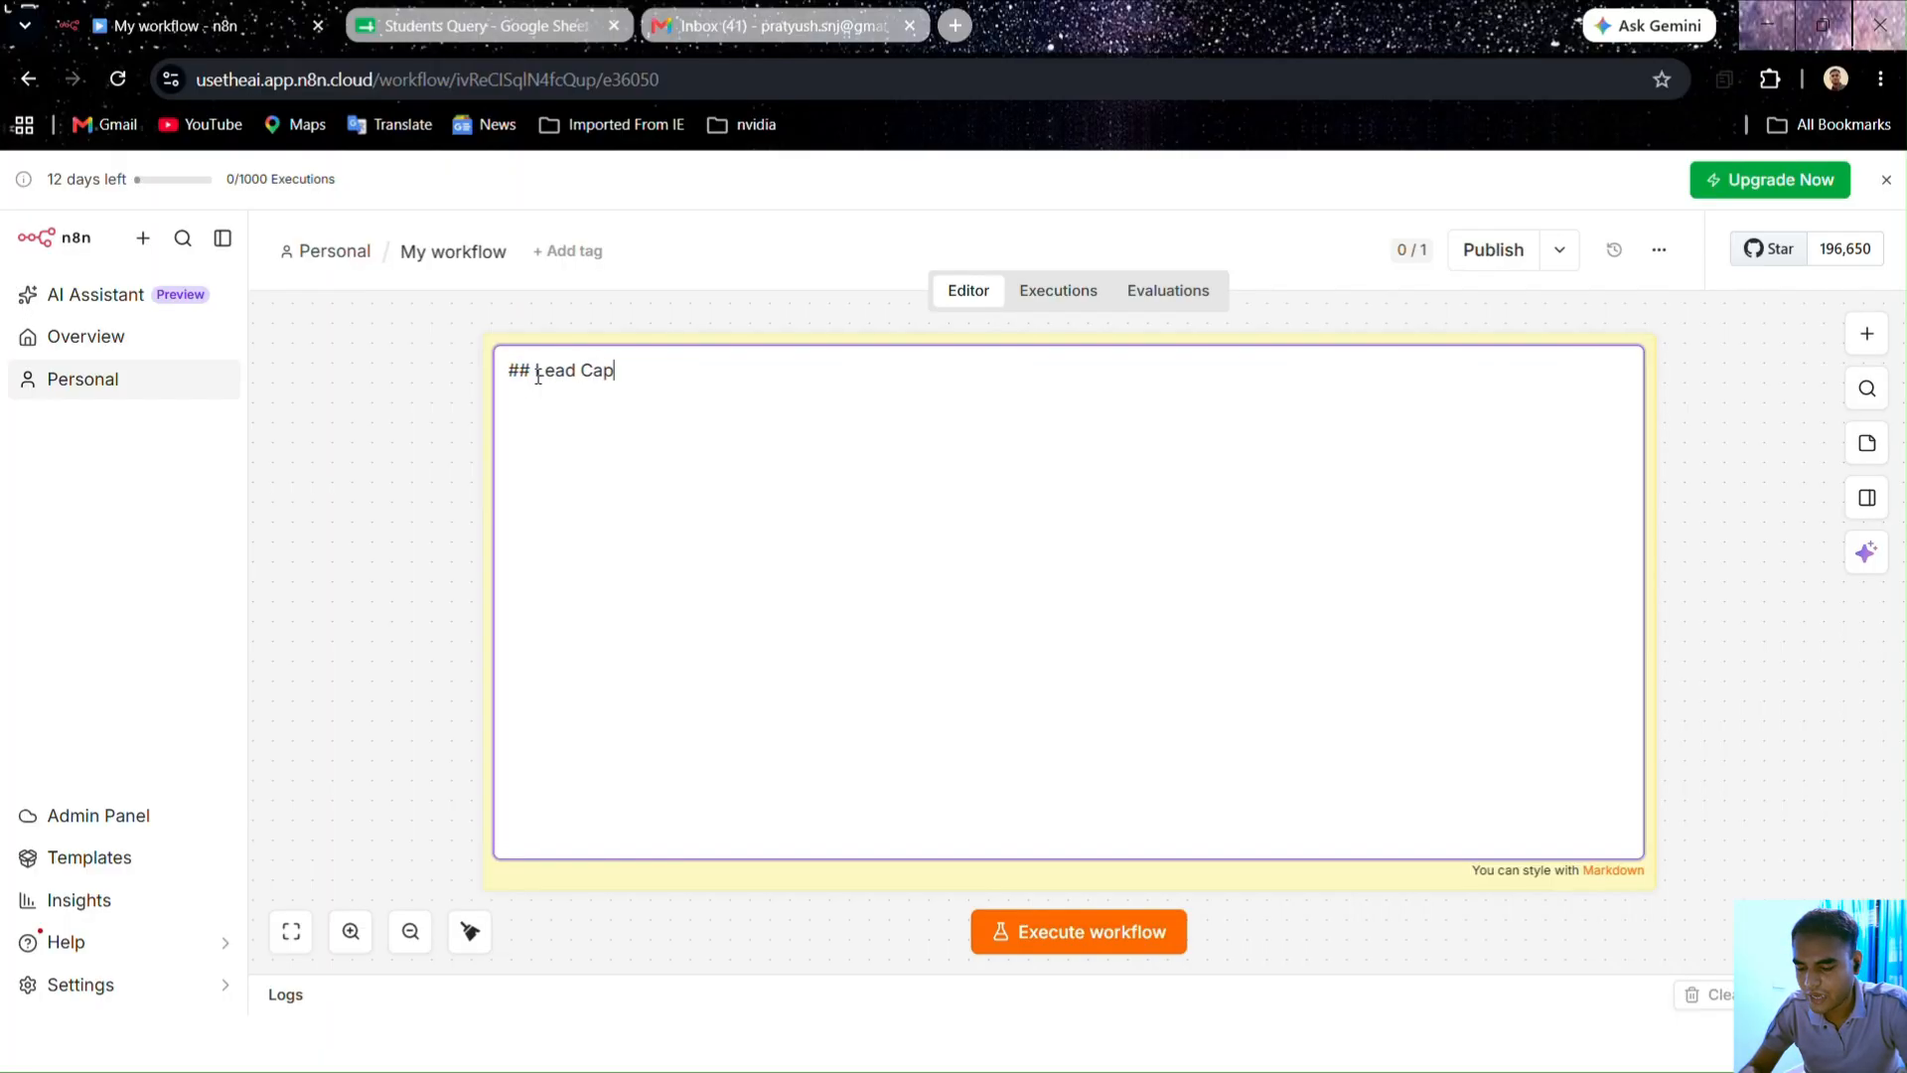
{"action": "type", "text": "ead Capture"}
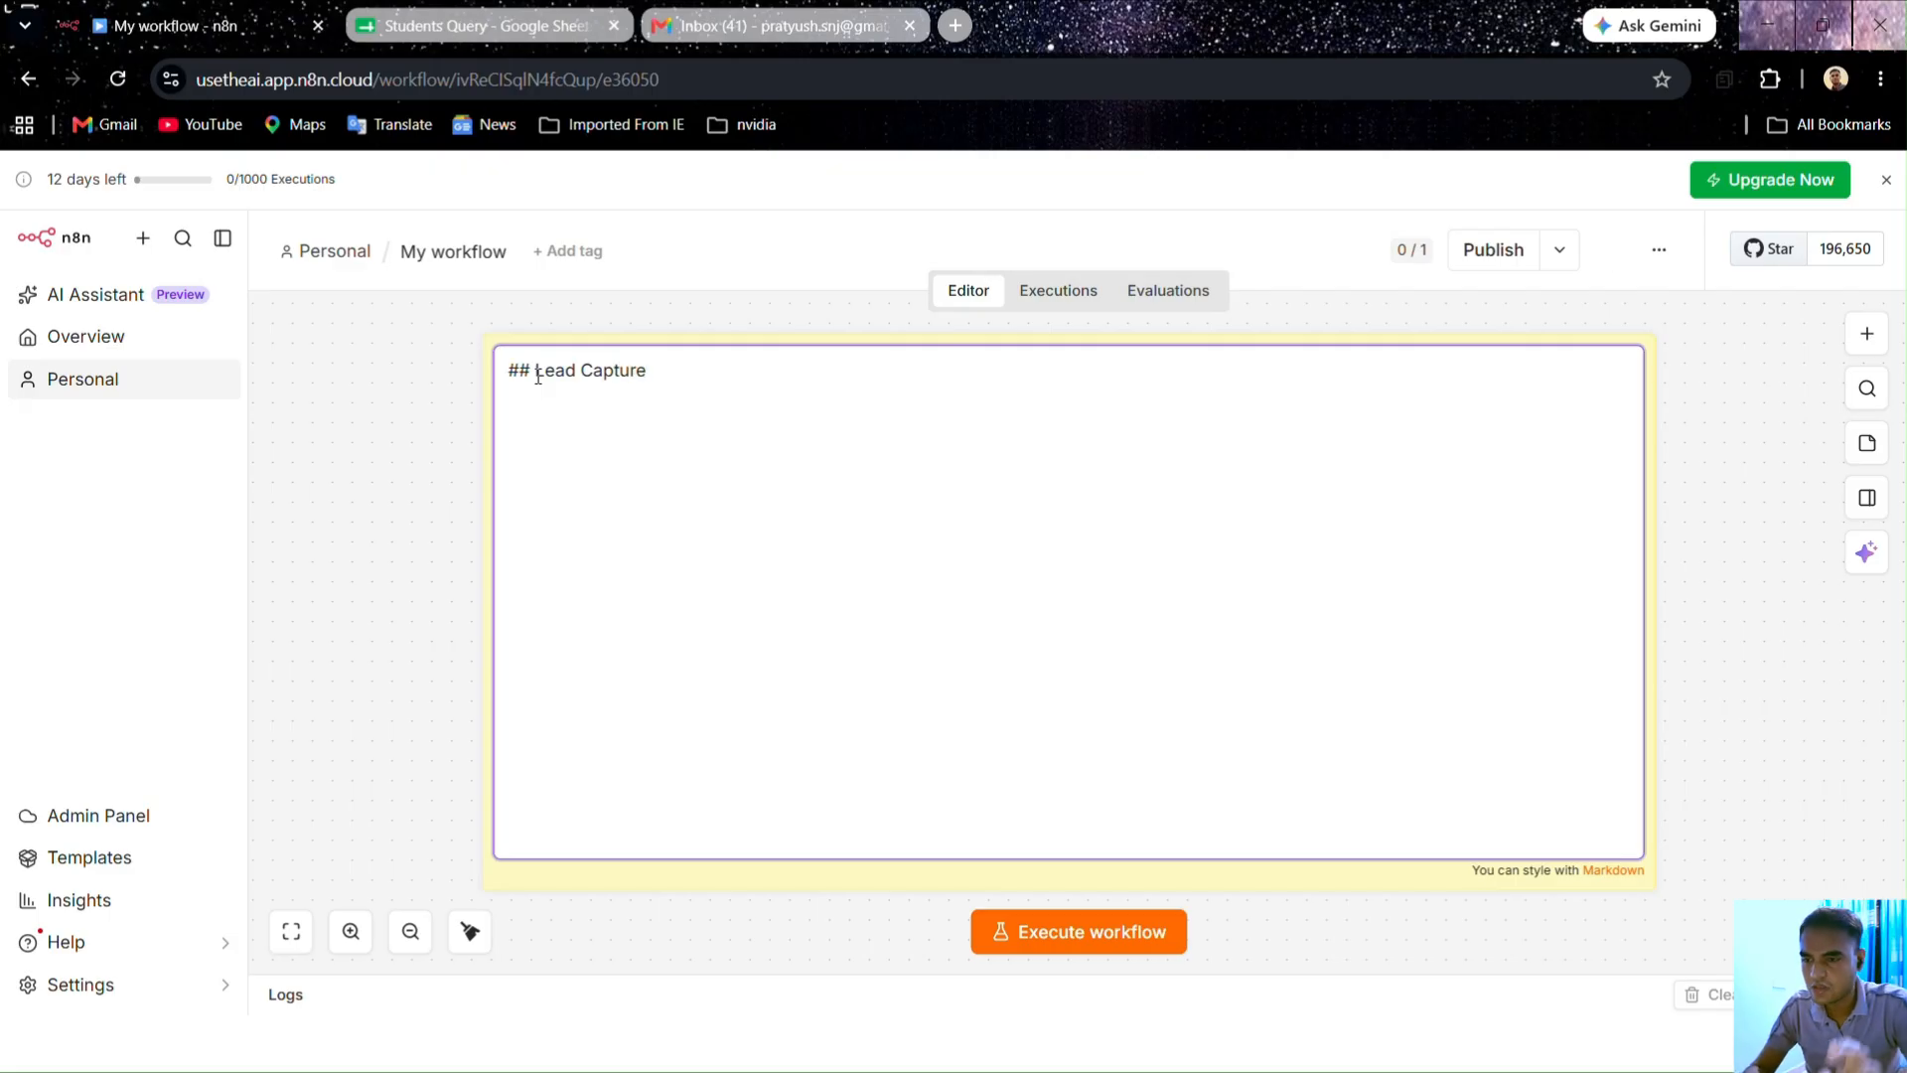
{"action": "left_click", "coordinate": [461, 429]}
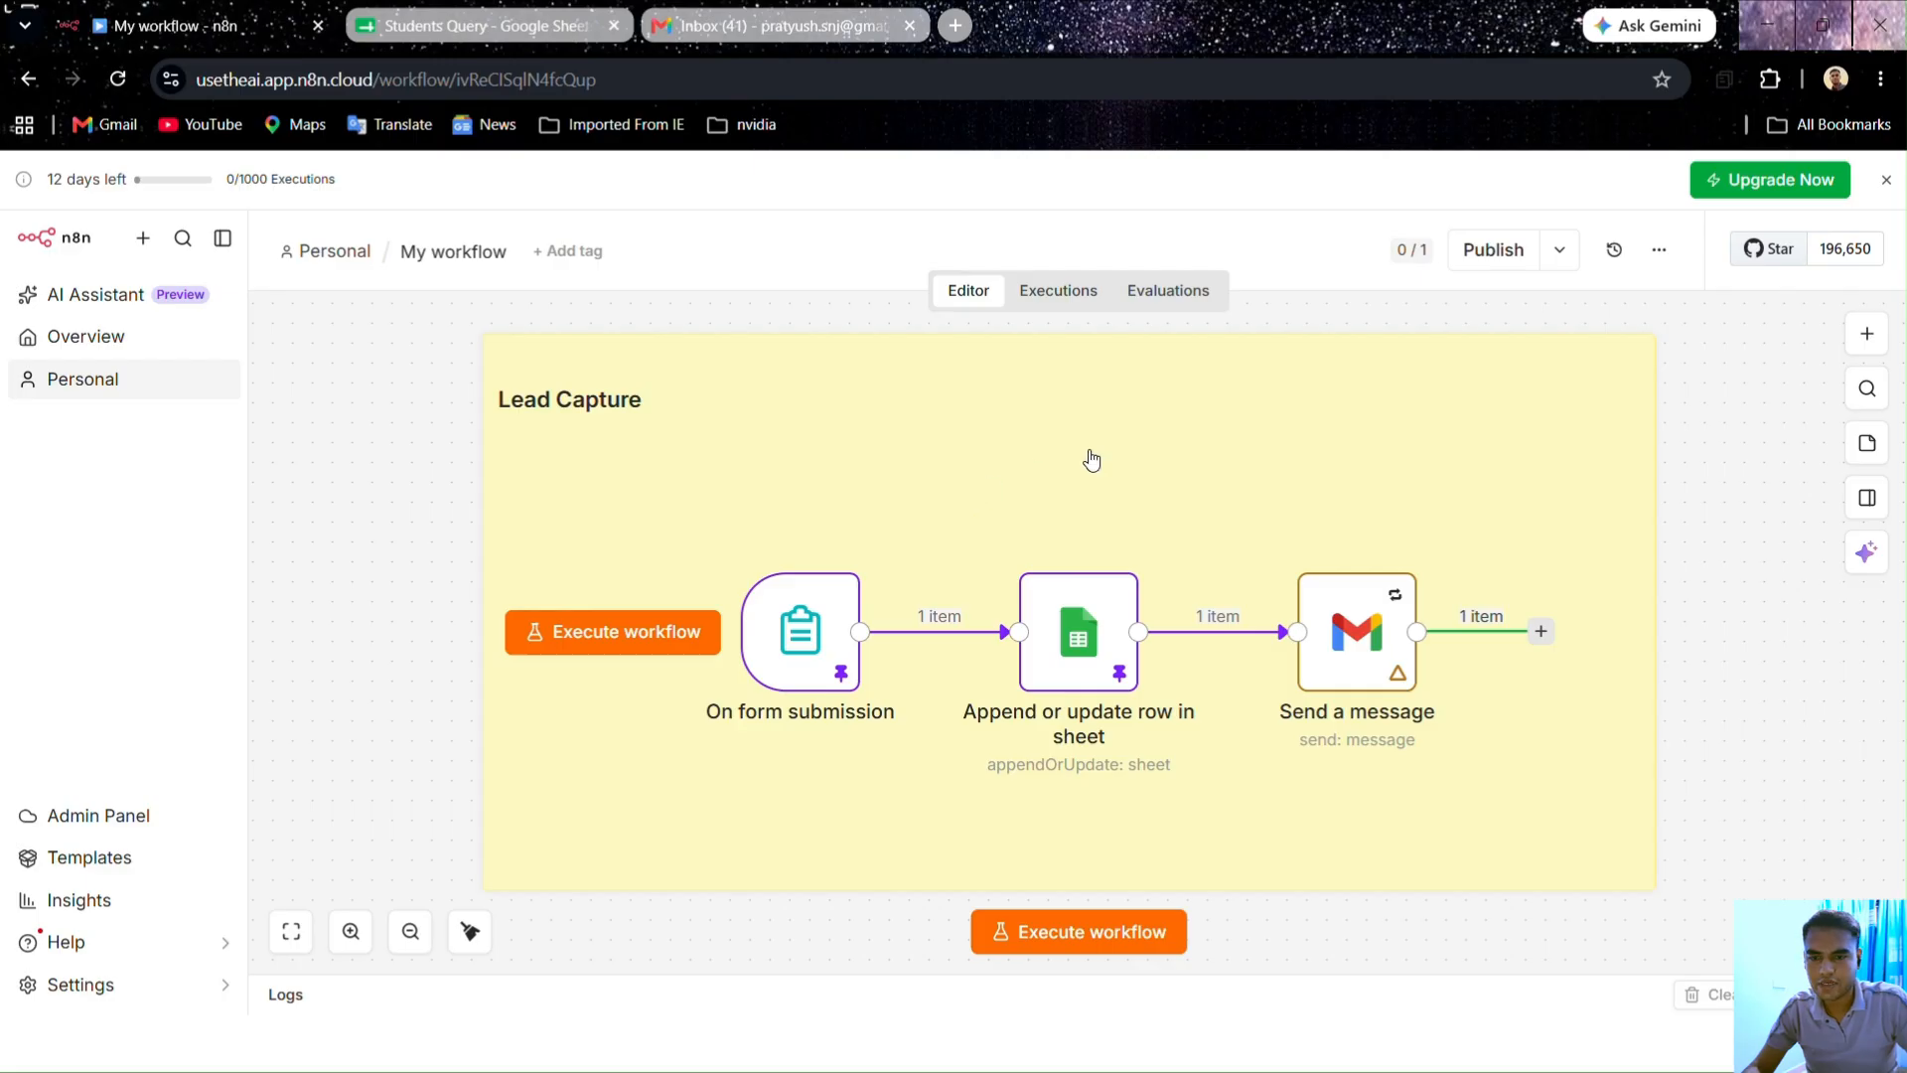
Step: Recheck the Lead Capture note's text and zoom out to see the whole note
{"action": "scroll", "coordinate": [1803, 658], "scroll_direction": "down", "scroll_amount": 1}
{"action": "scroll", "coordinate": [1800, 650], "scroll_direction": "down", "scroll_amount": 1}
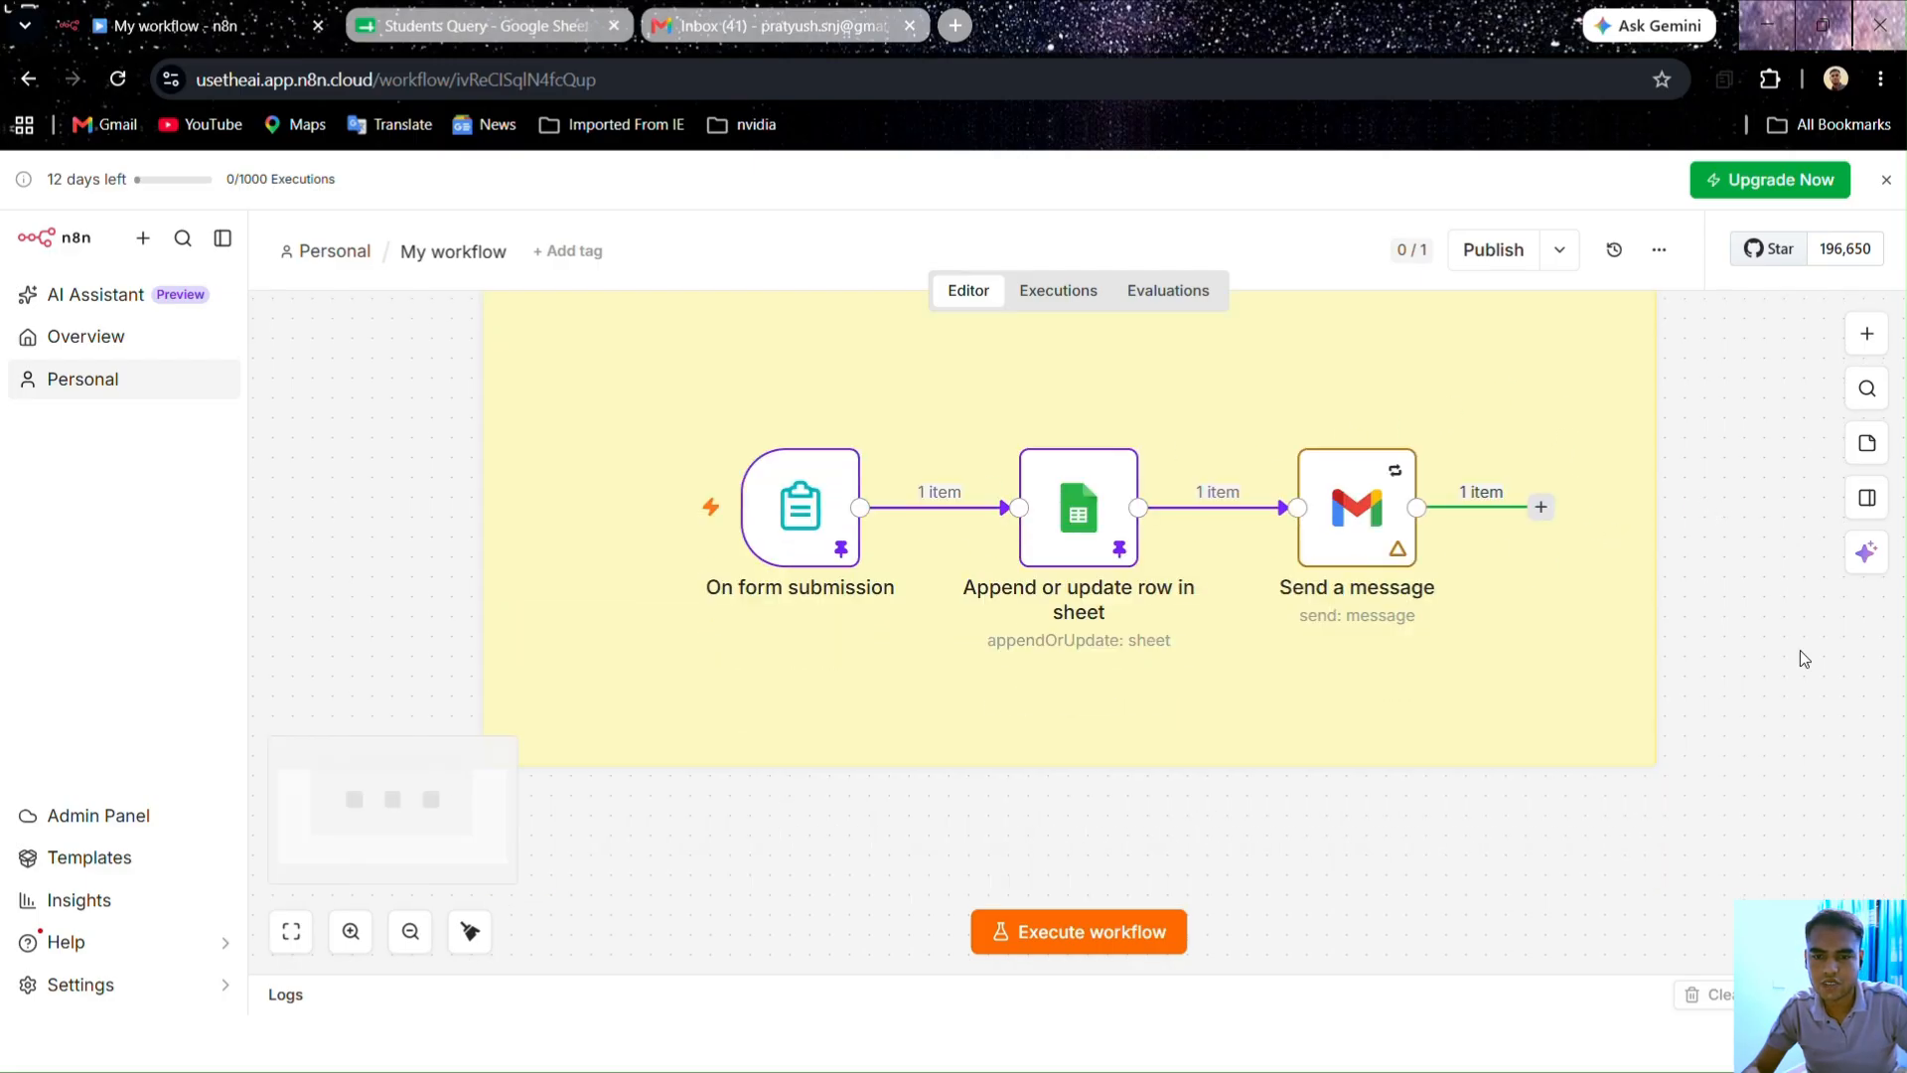
{"action": "scroll", "coordinate": [1799, 650], "scroll_direction": "up", "scroll_amount": 2}
{"action": "double_click", "coordinate": [1322, 437]}
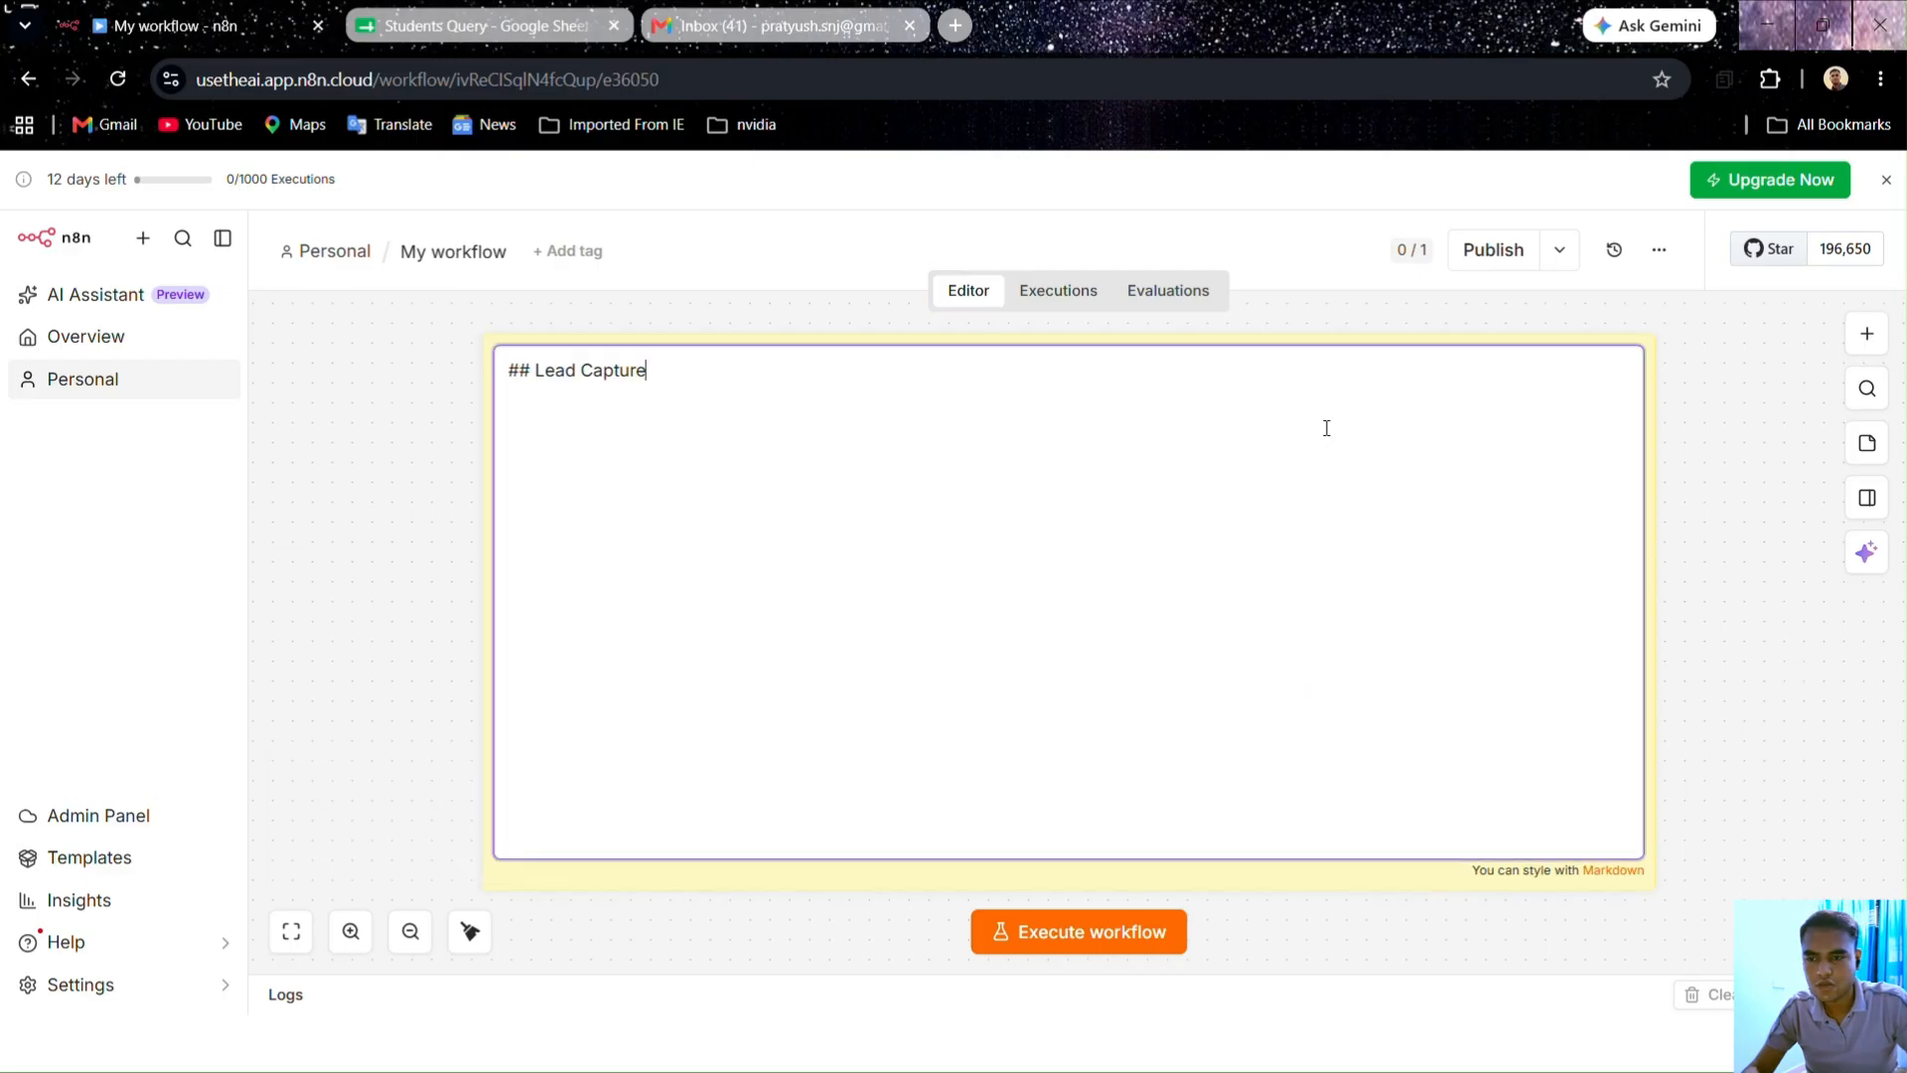
{"action": "left_click", "coordinate": [352, 433]}
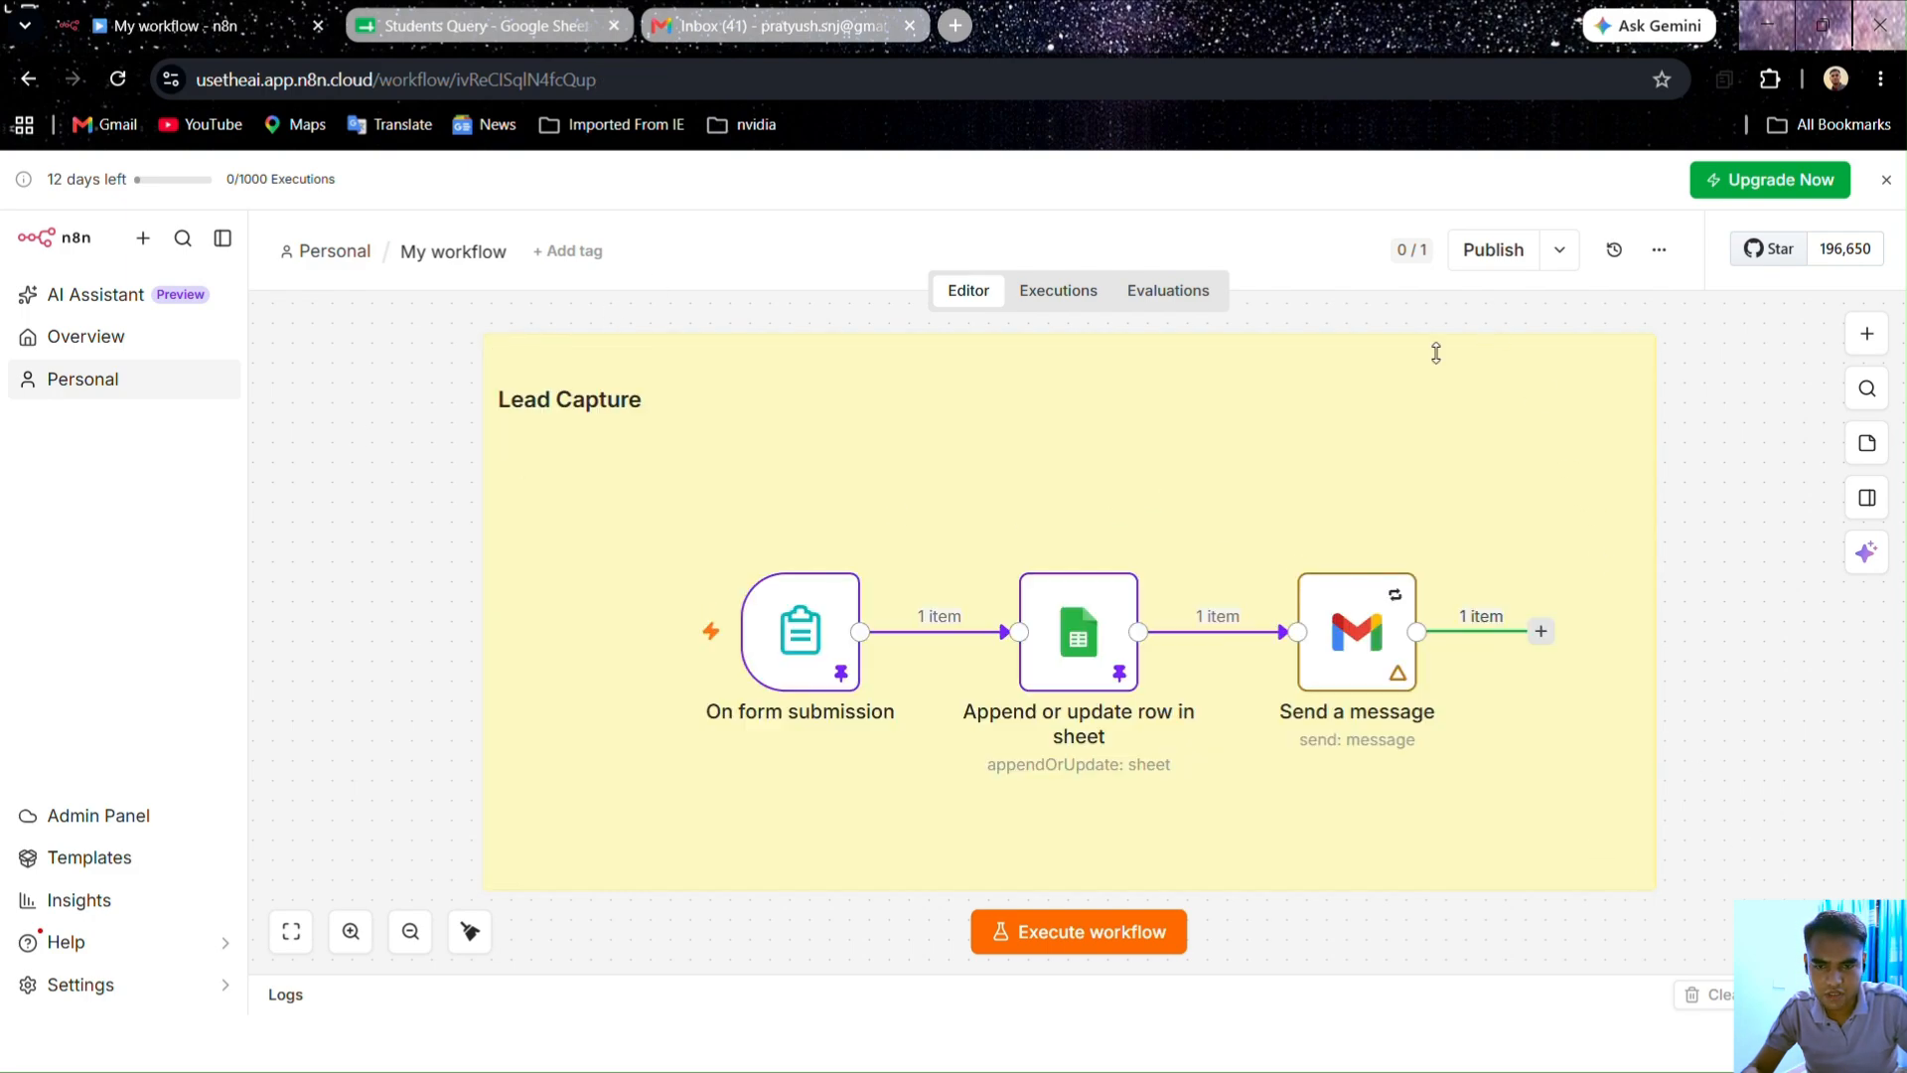
{"action": "double_click", "coordinate": [1073, 404]}
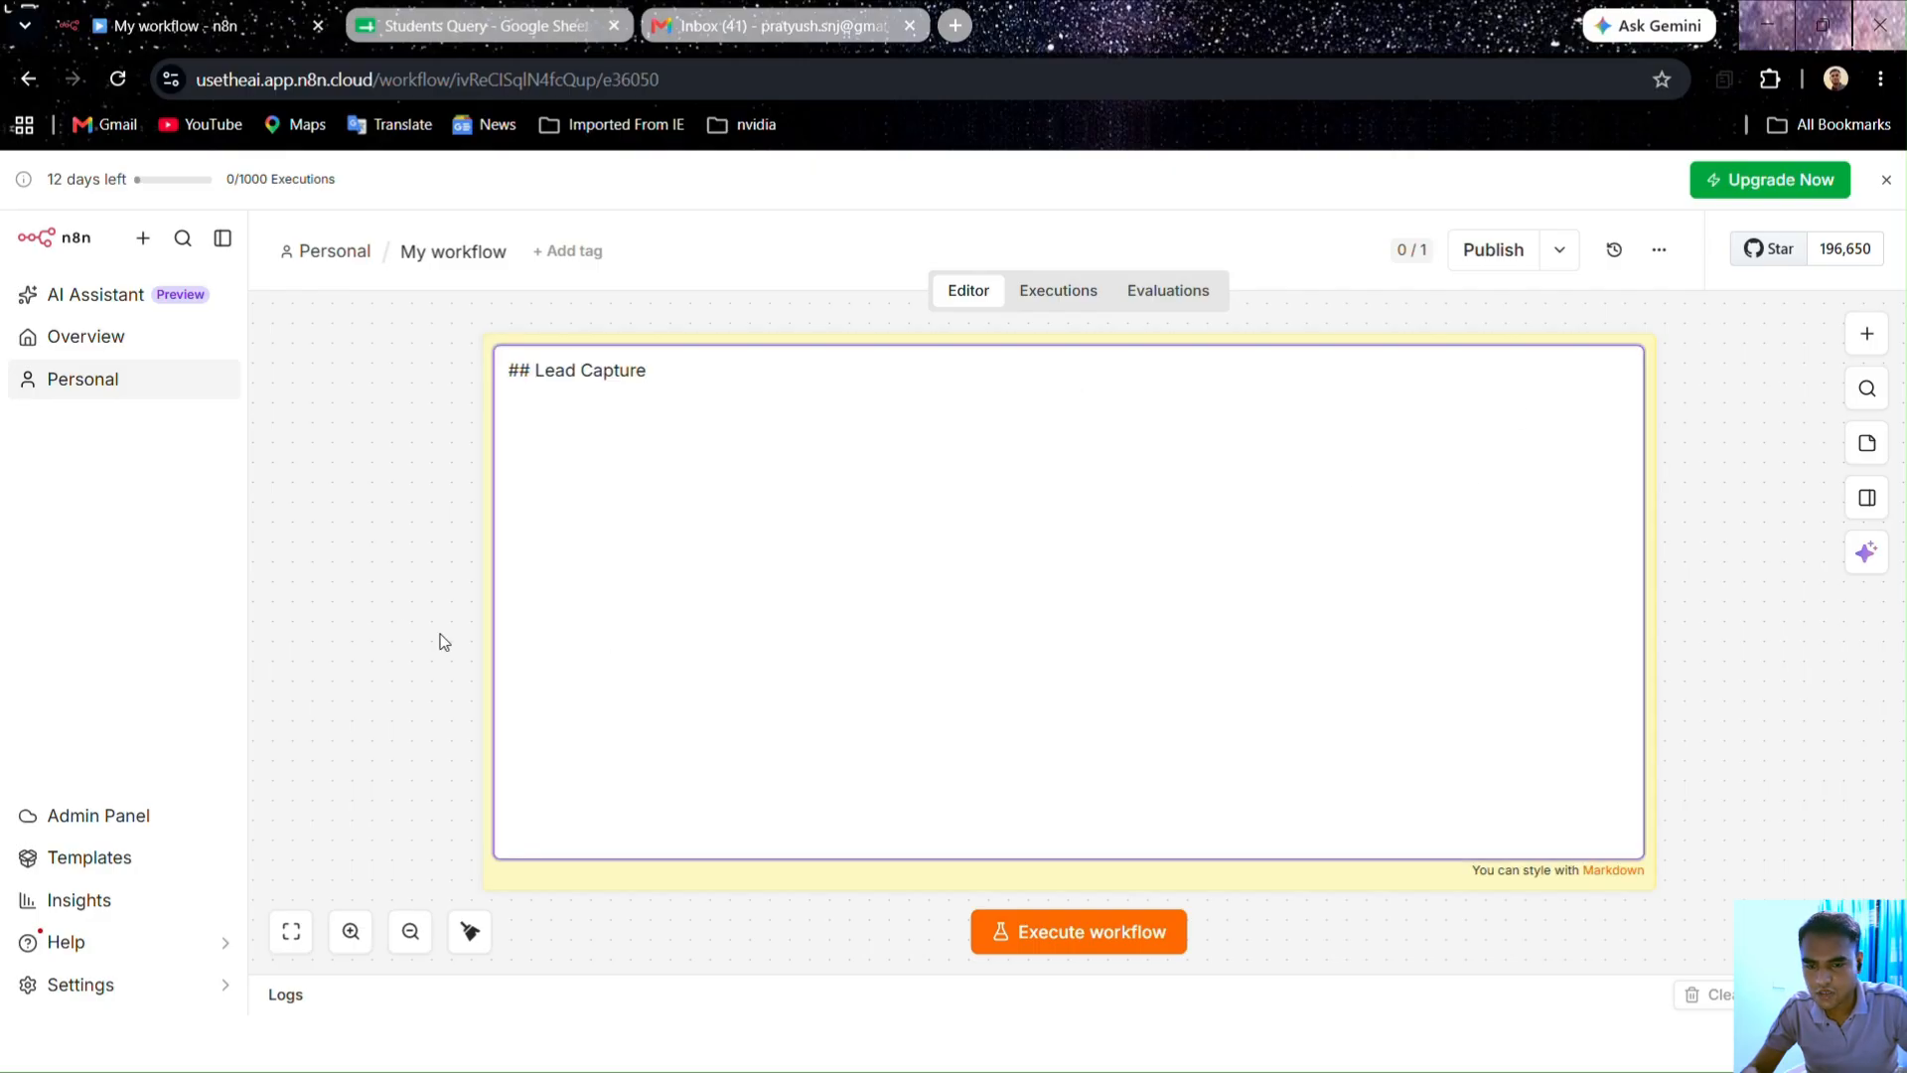
{"action": "left_click", "coordinate": [408, 557]}
{"action": "scroll", "coordinate": [693, 462], "scroll_direction": "down", "scroll_amount": 2}
{"action": "scroll", "coordinate": [675, 472], "scroll_direction": "up", "scroll_amount": 2}
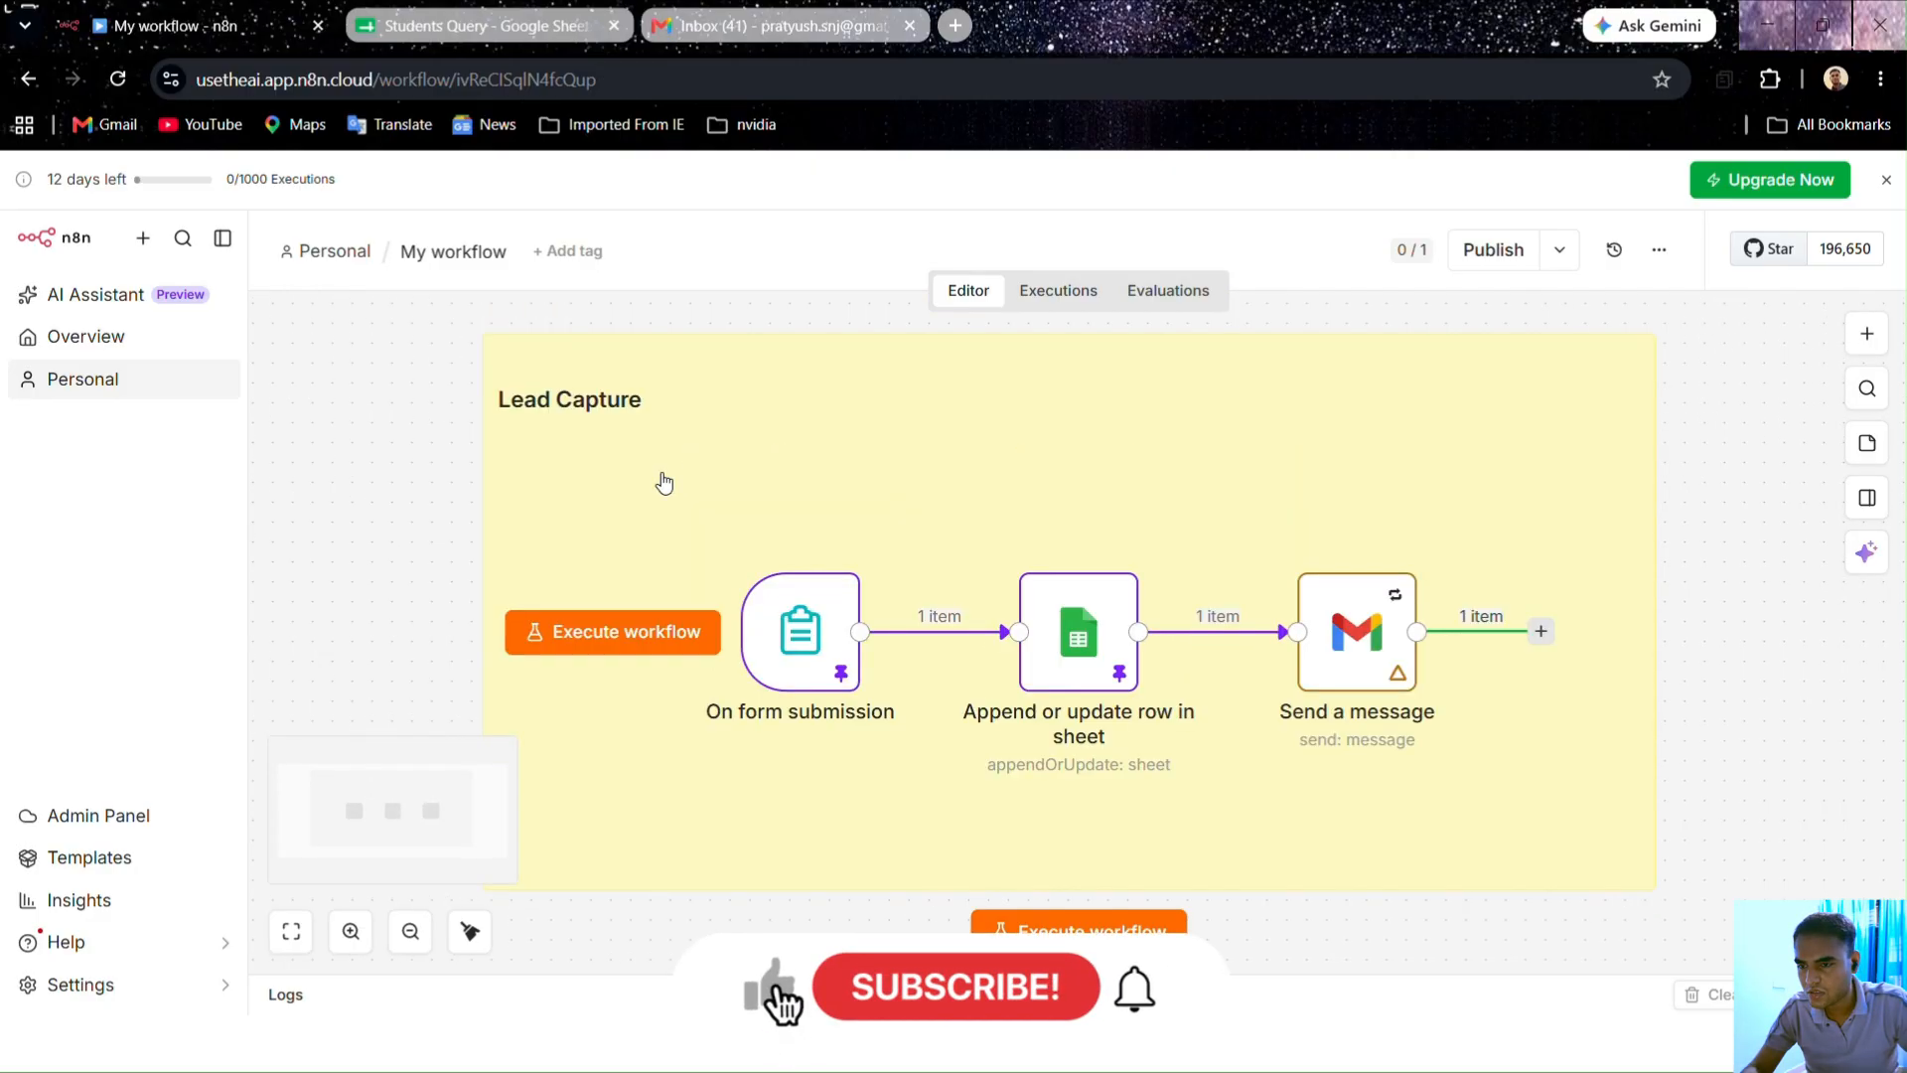
{"action": "left_click", "coordinate": [410, 931]}
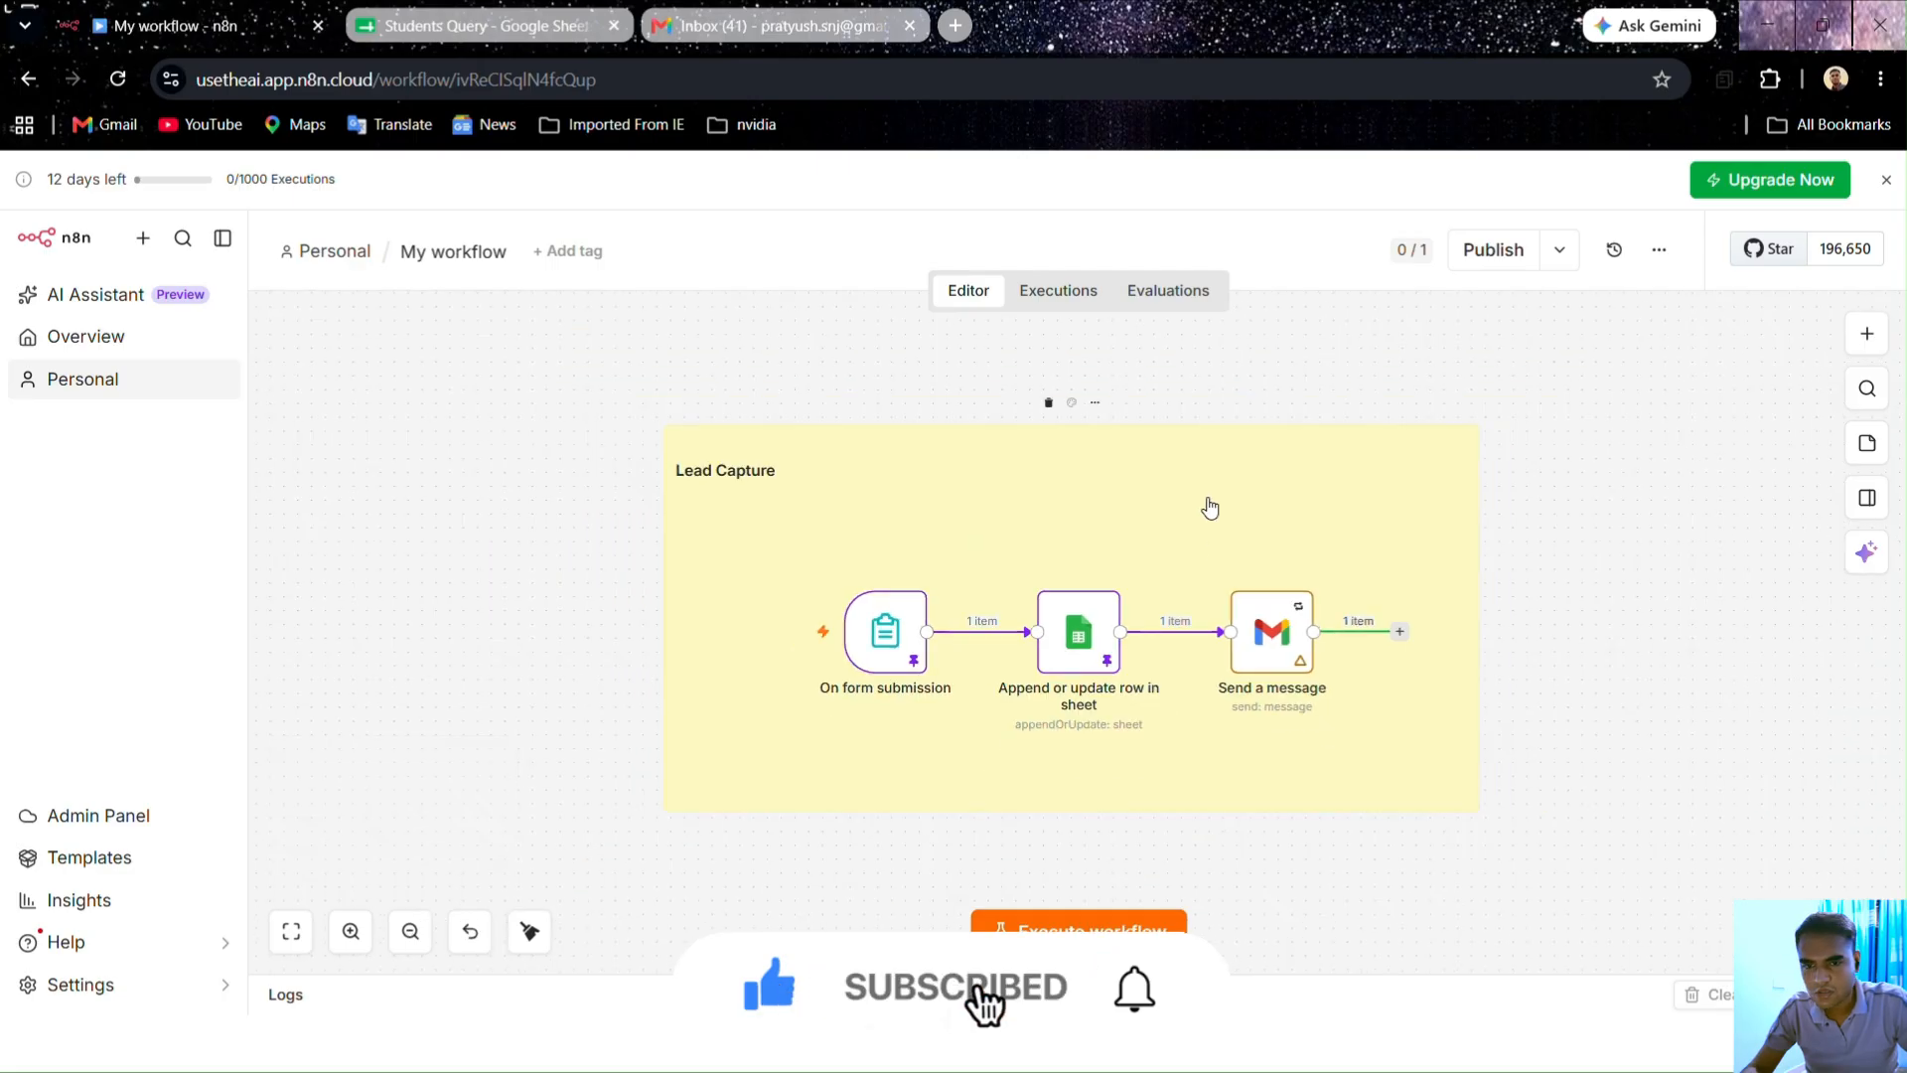
{"action": "left_click", "coordinate": [1072, 405]}
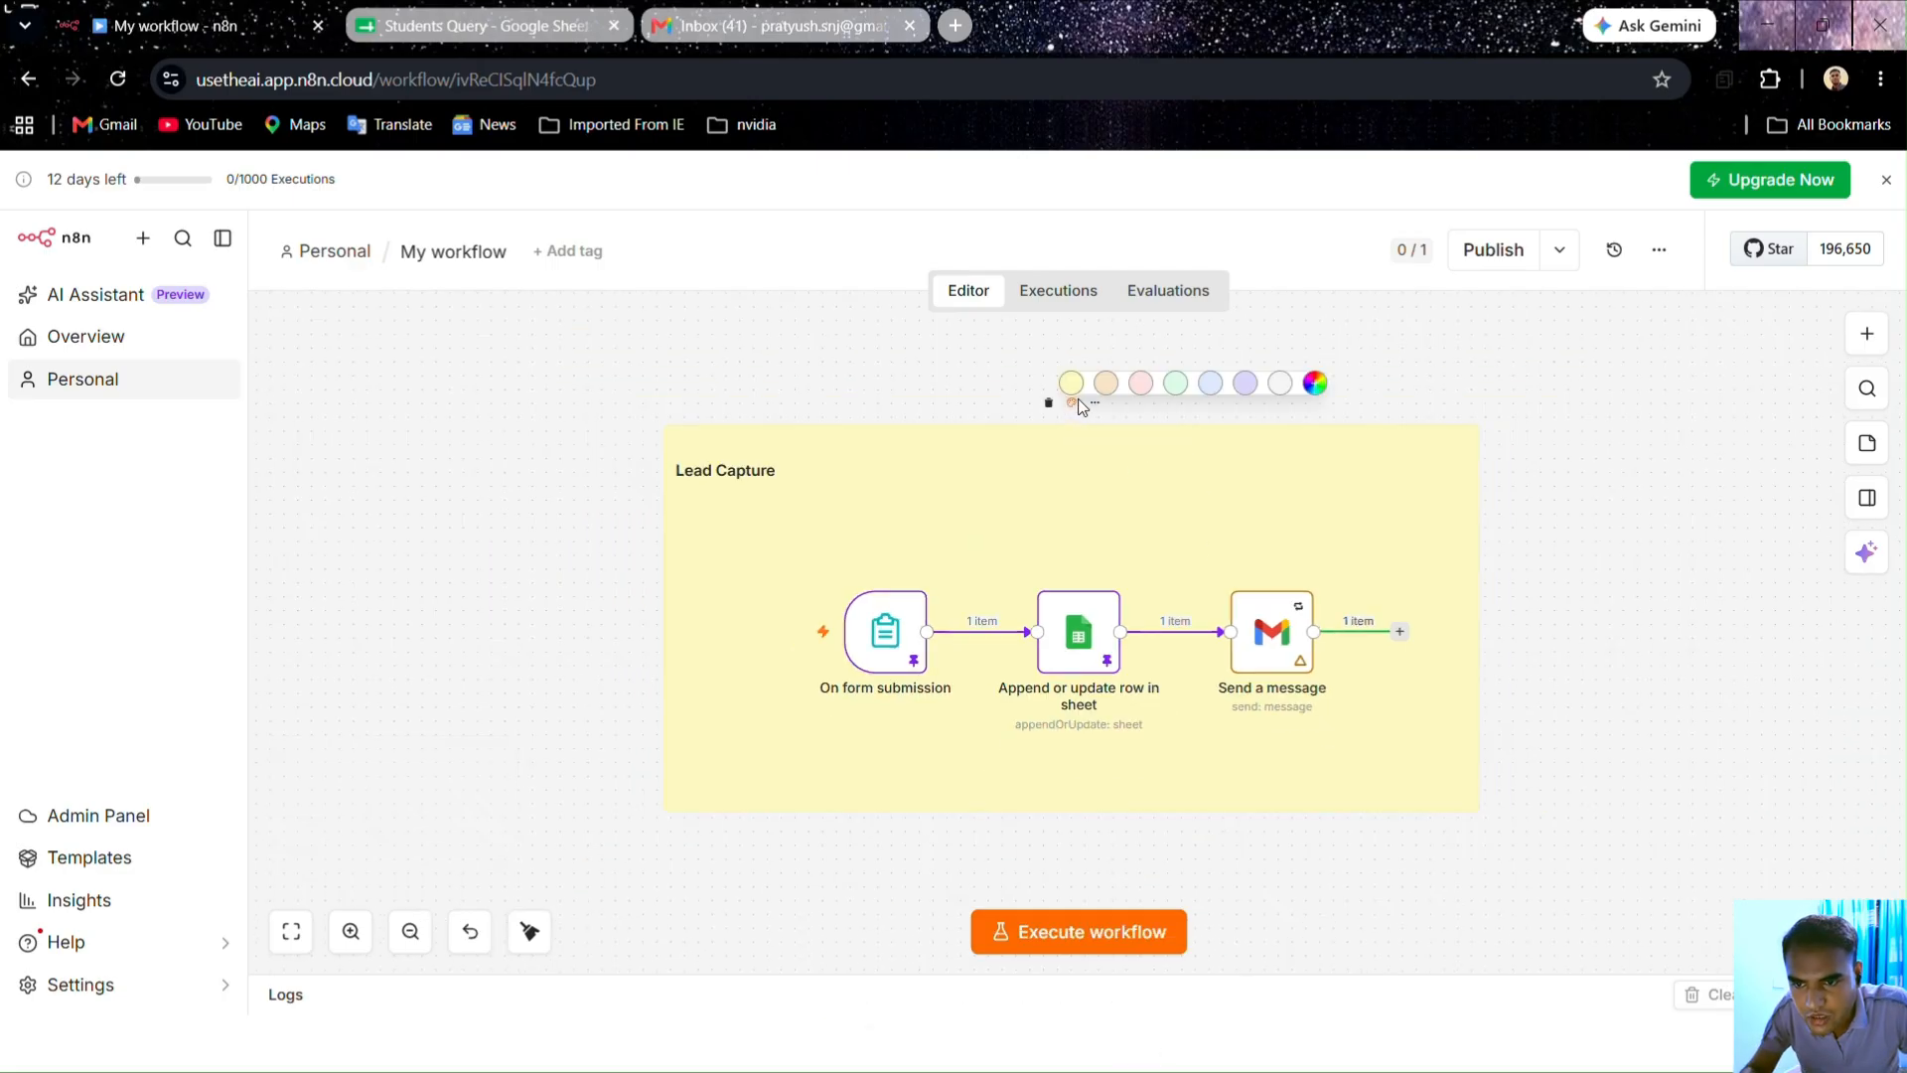
{"action": "left_click", "coordinate": [1316, 384]}
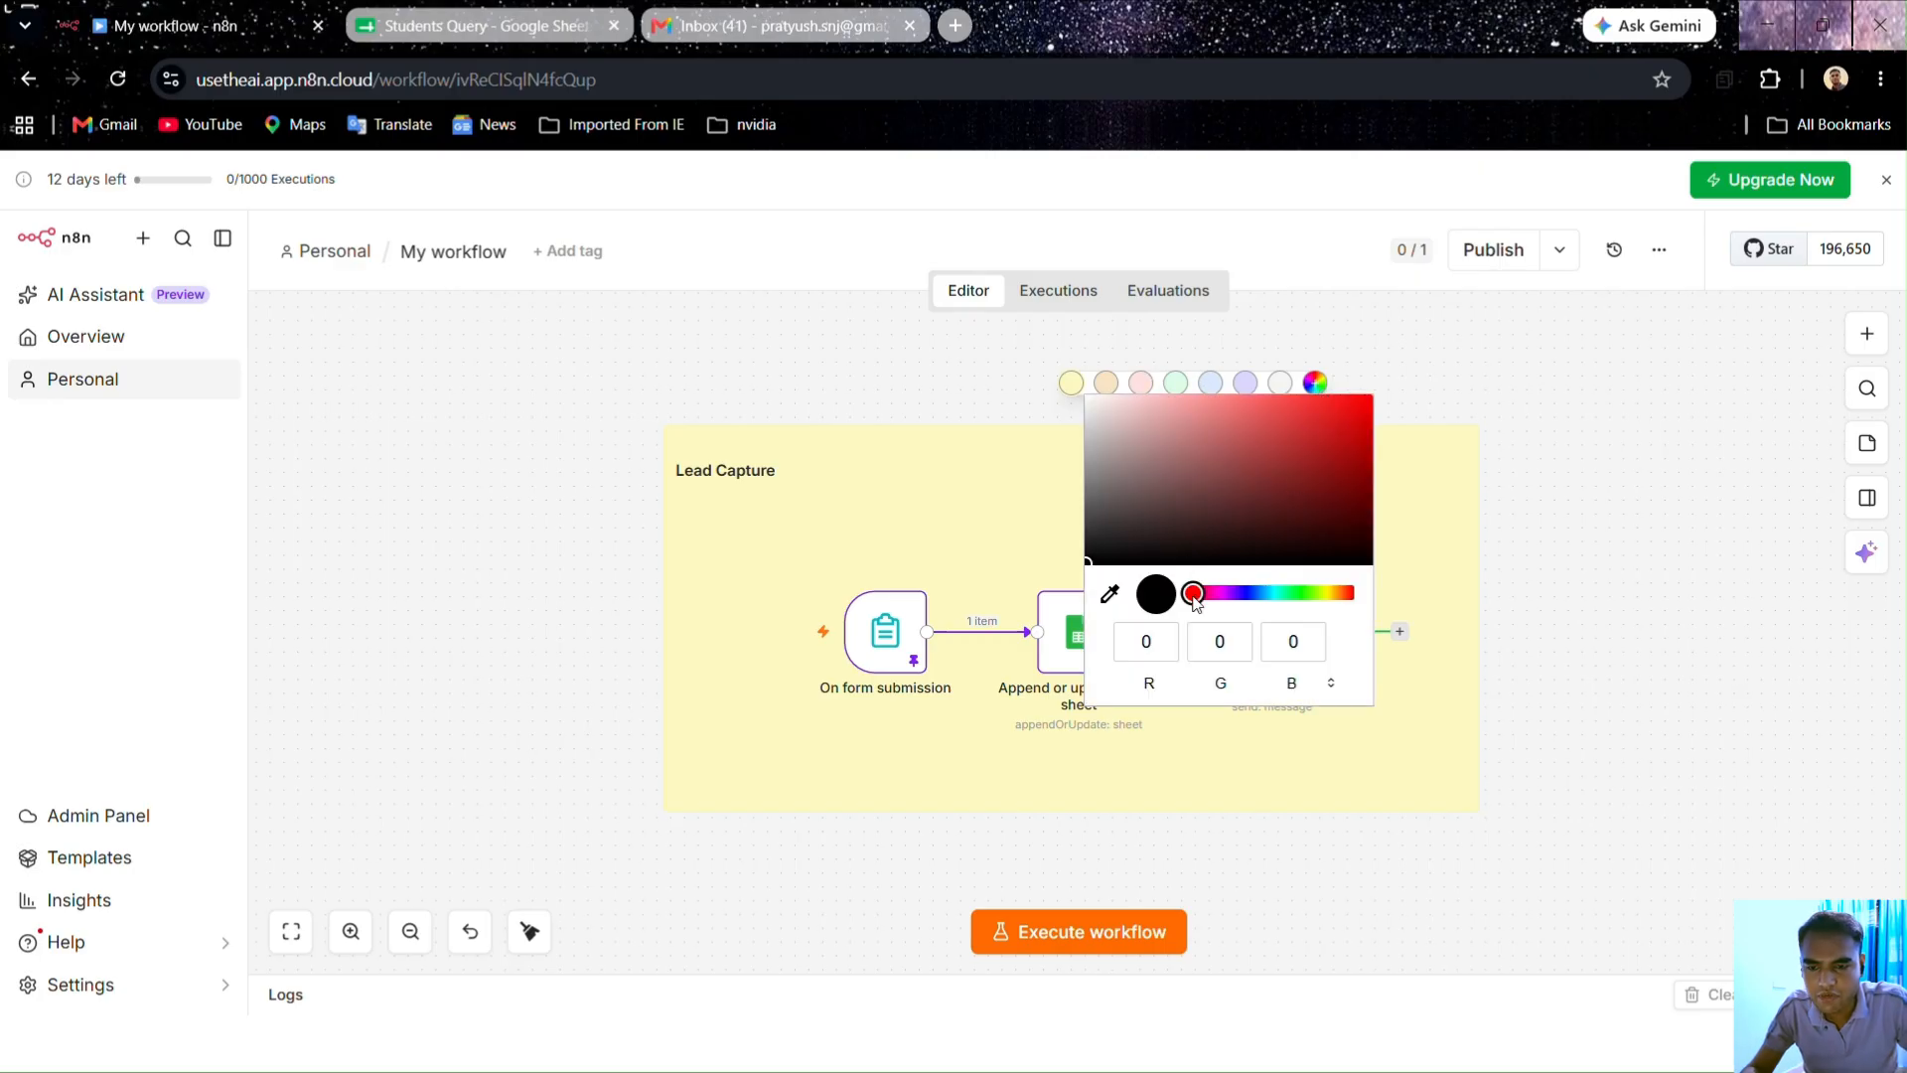
{"action": "mouse_move", "coordinate": [1194, 592]}
{"action": "left_mouse_down"}
{"action": "mouse_move", "coordinate": [1350, 600]}
{"action": "mouse_move", "coordinate": [1197, 596]}
{"action": "mouse_move", "coordinate": [1227, 594]}
{"action": "left_mouse_up"}
{"action": "left_click", "coordinate": [1097, 548]}
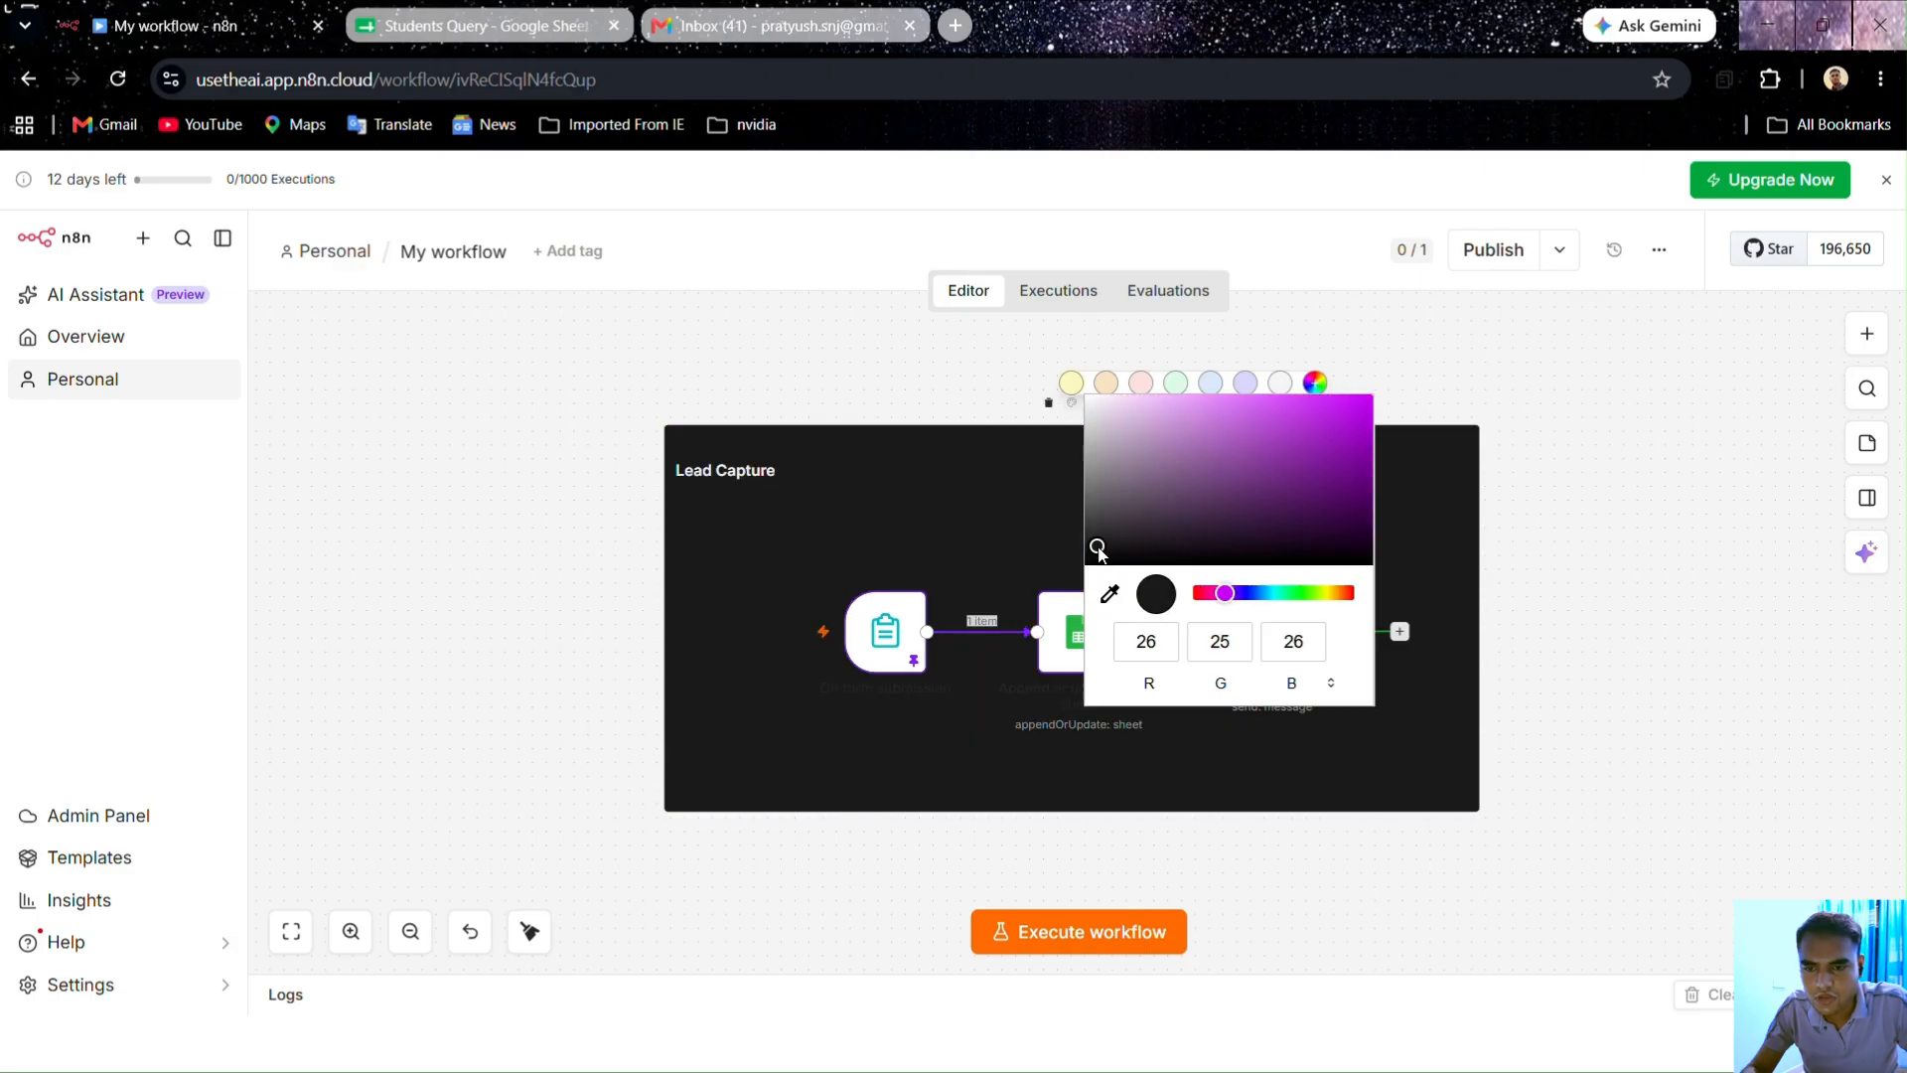
{"action": "left_click_drag", "start_coordinate": [1098, 549], "coordinate": [1169, 547]}
{"action": "left_click", "coordinate": [1237, 463]}
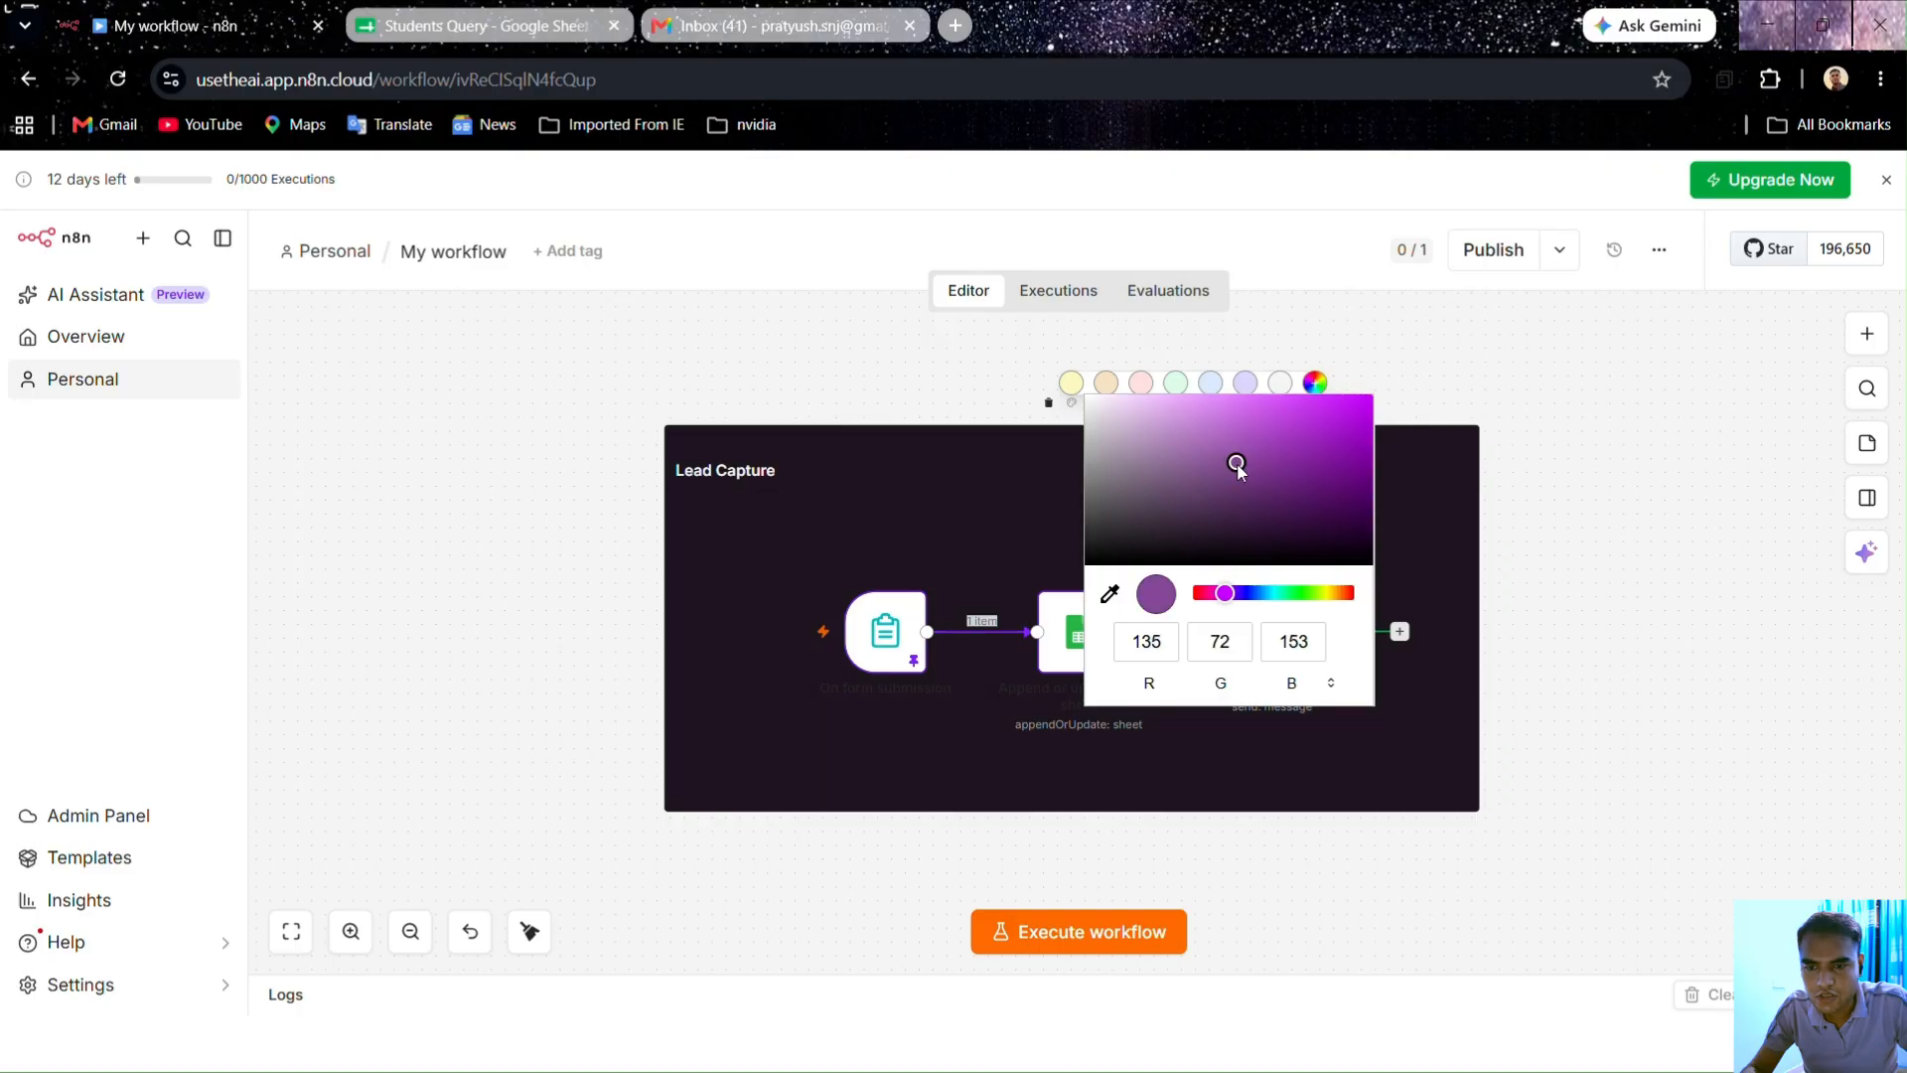
{"action": "left_click", "coordinate": [1300, 429]}
{"action": "left_click", "coordinate": [1335, 477]}
{"action": "left_click", "coordinate": [1329, 534]}
{"action": "left_click", "coordinate": [1133, 484]}
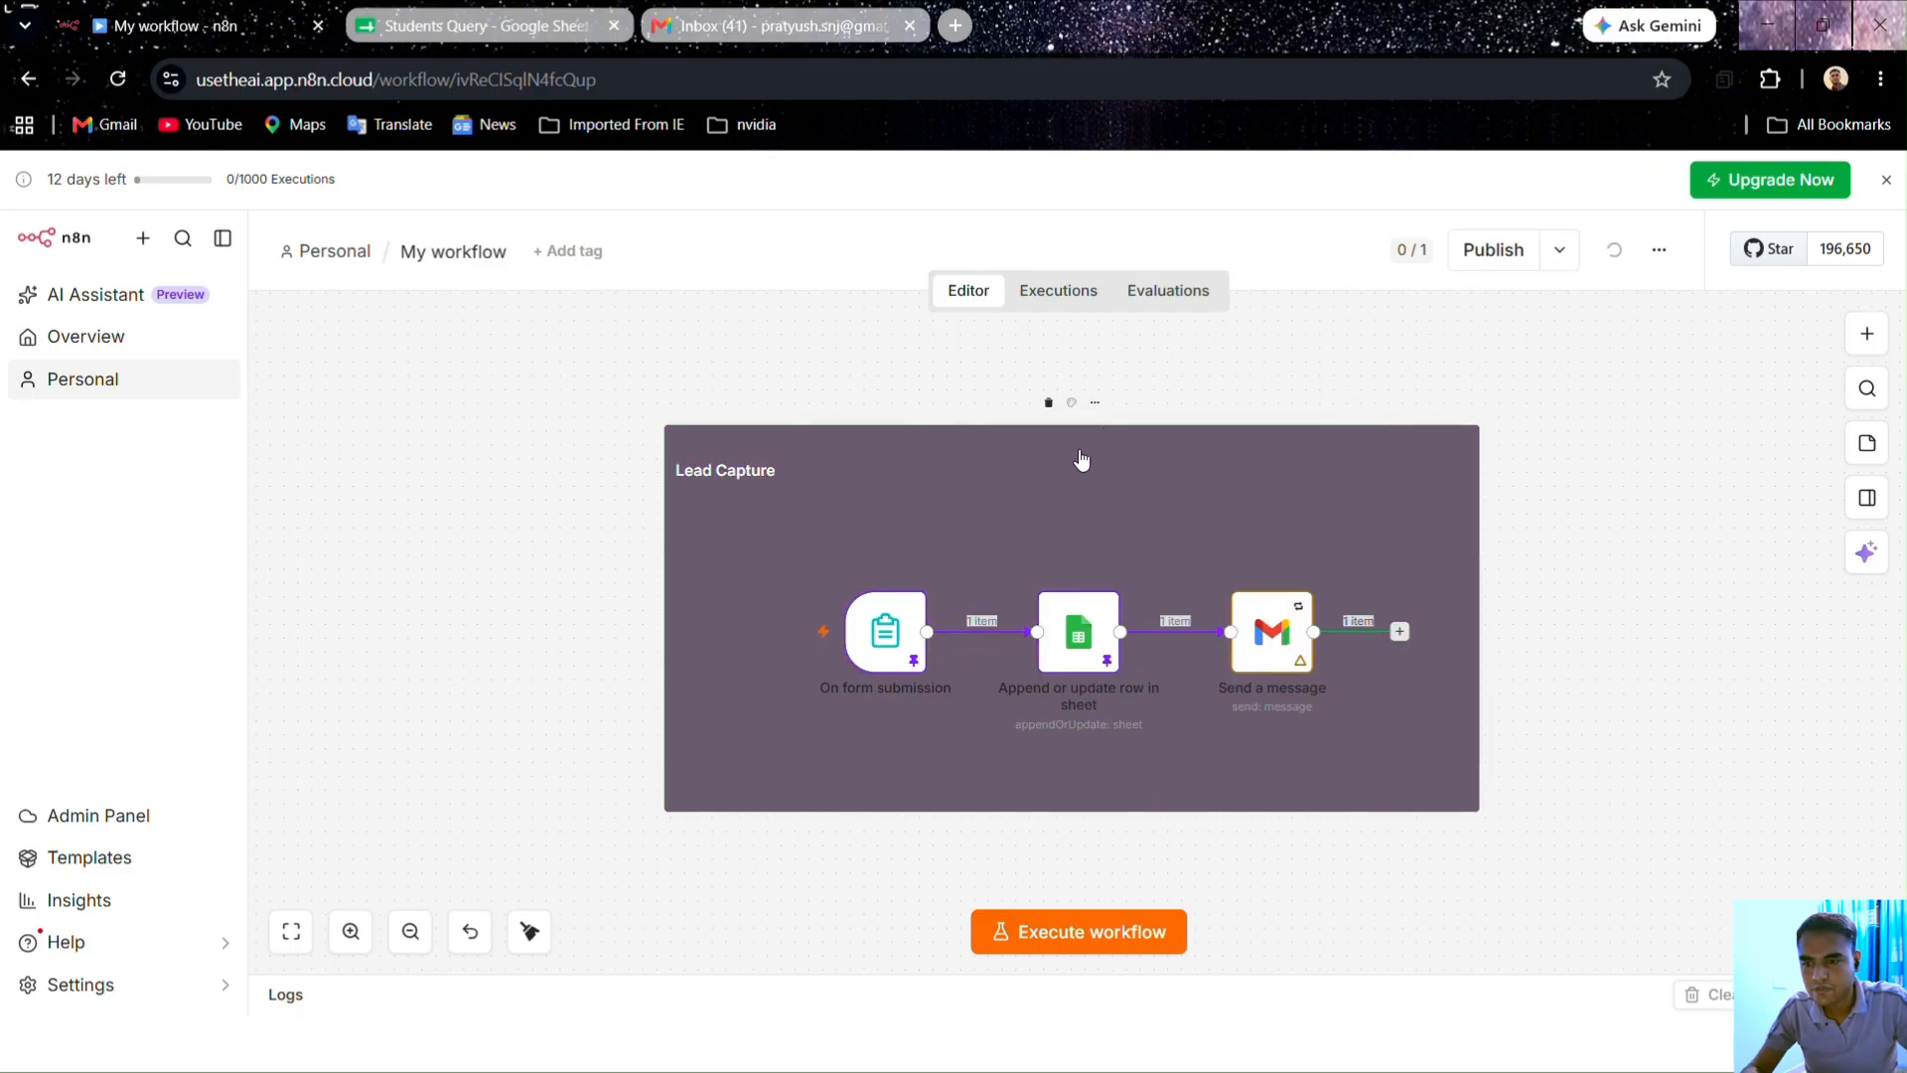
{"action": "left_click", "coordinate": [1073, 407]}
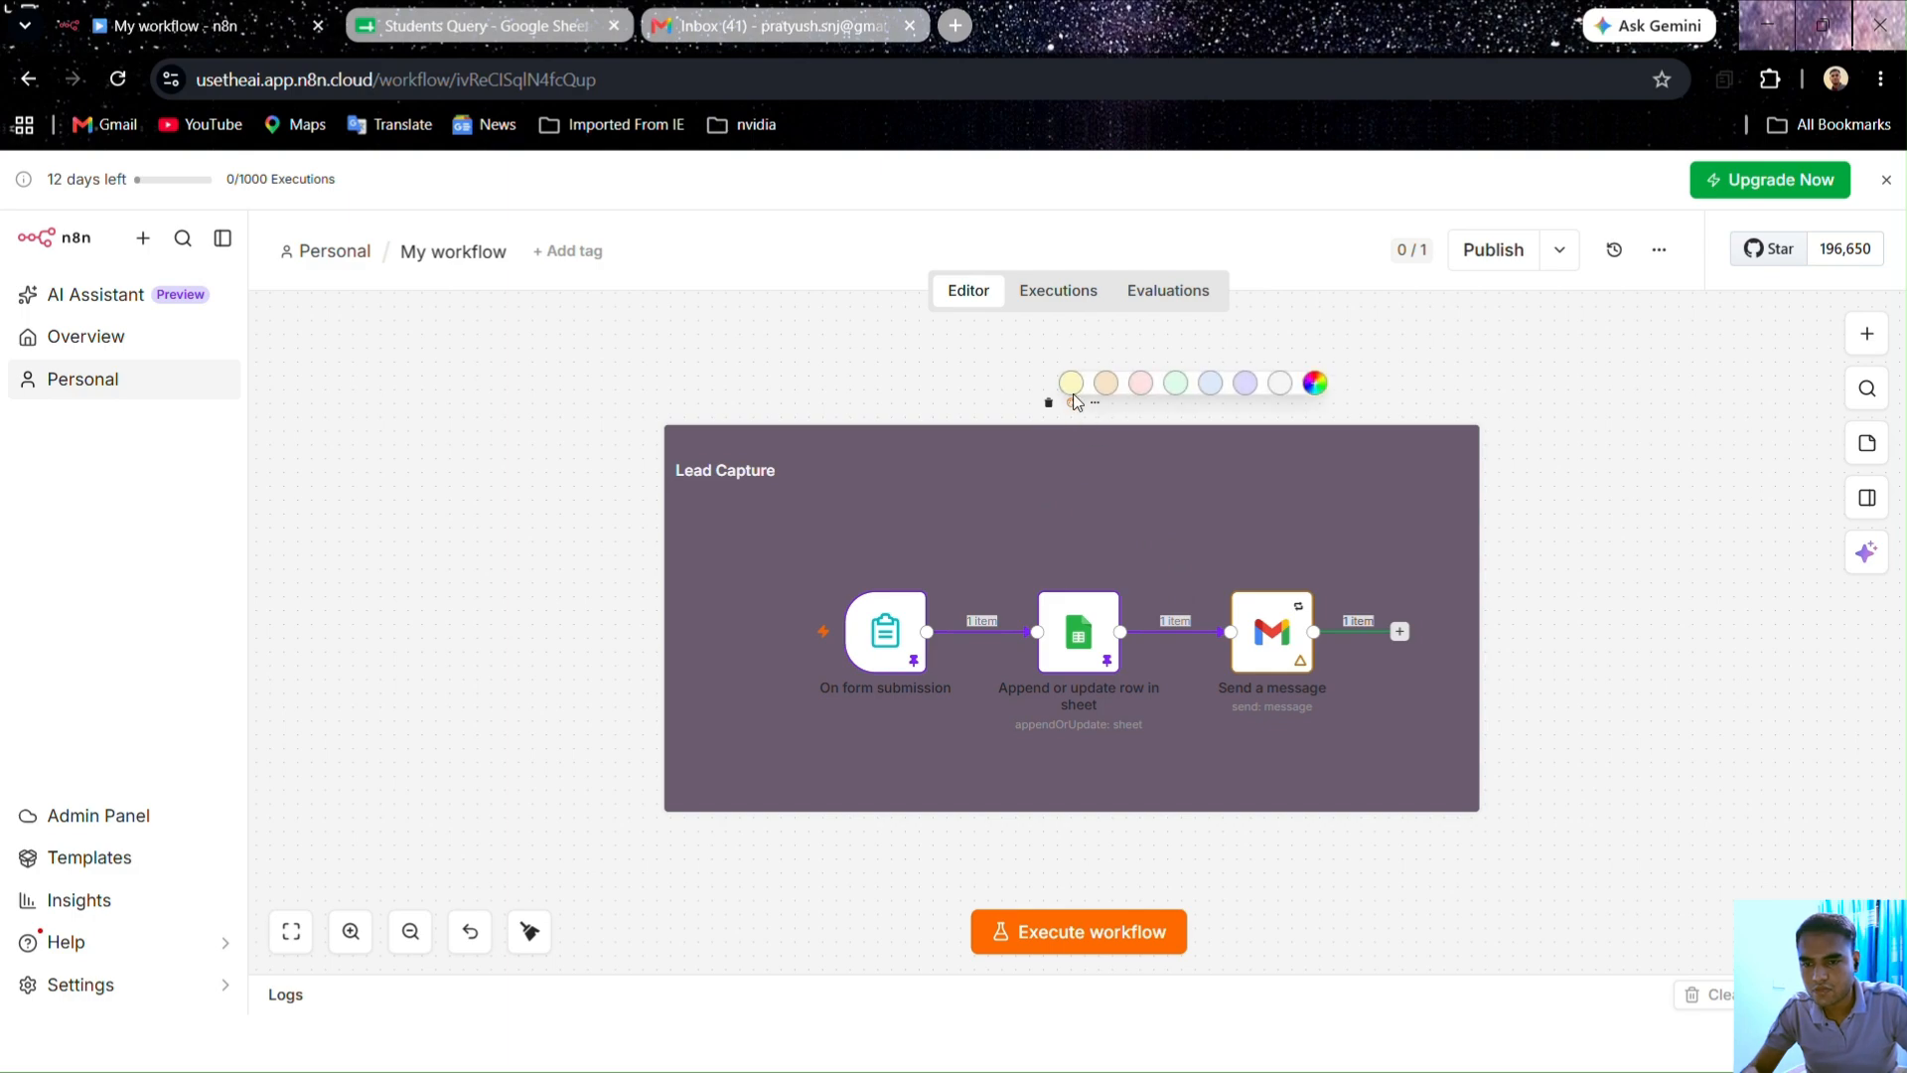
{"action": "left_click", "coordinate": [1072, 388]}
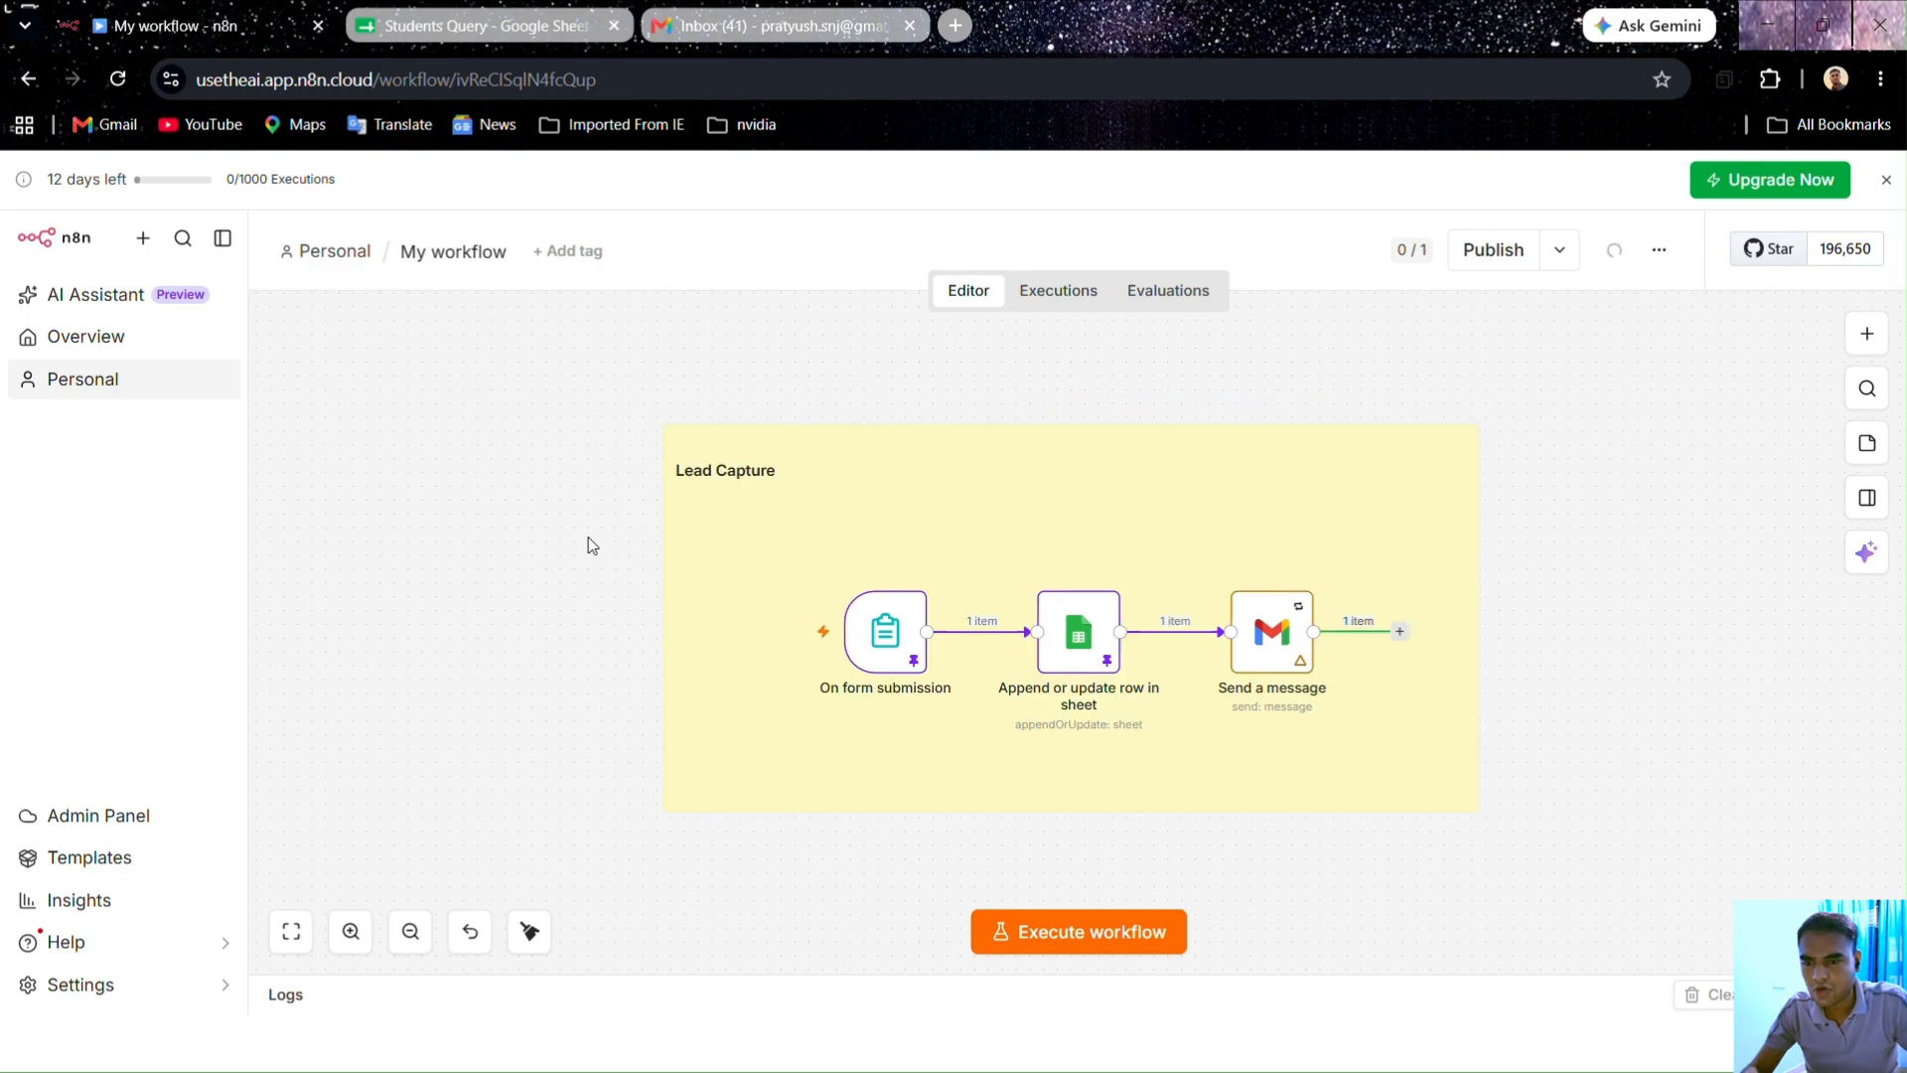
{"action": "left_click", "coordinate": [526, 932]}
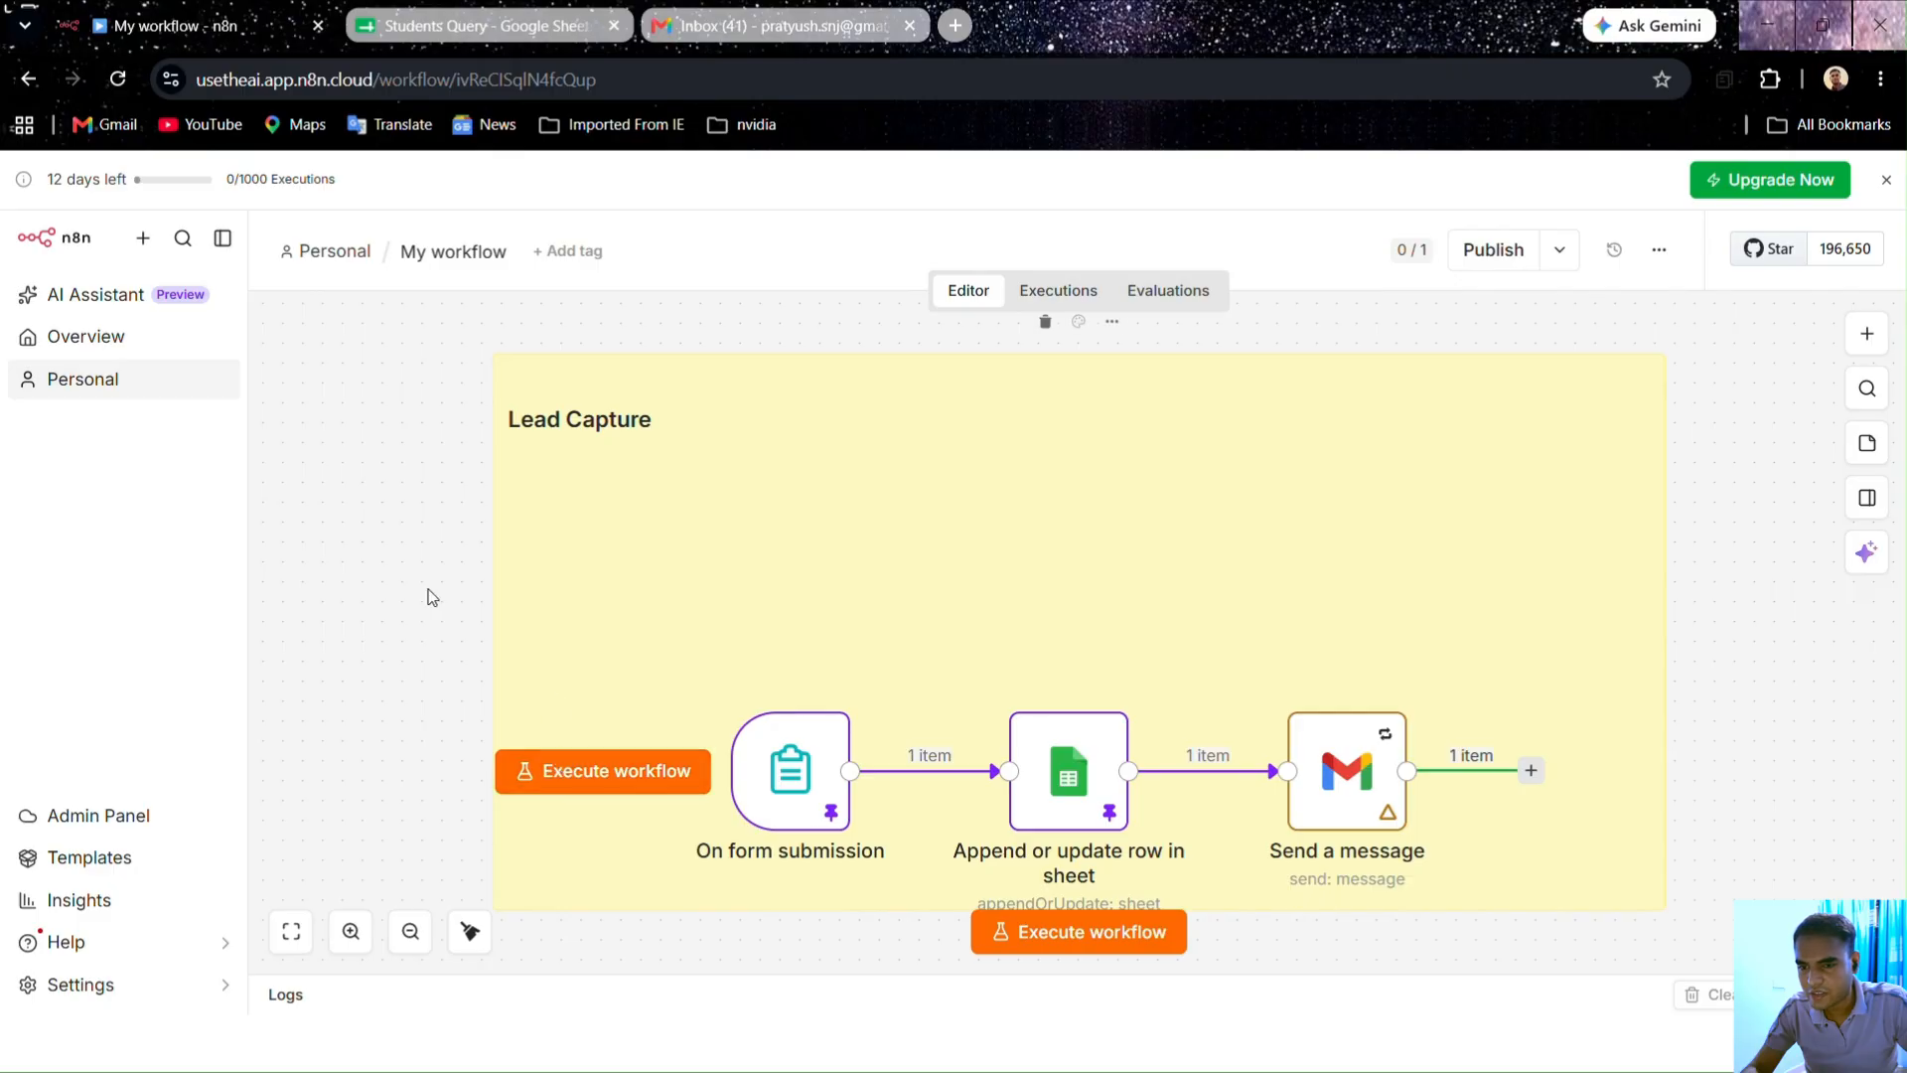
Step: Shrink the Lead Capture sticky snugly around the nodes and unpin the form trigger's test data
{"action": "scroll", "coordinate": [402, 579], "scroll_direction": "down", "scroll_amount": 2}
{"action": "scroll", "coordinate": [402, 579], "scroll_direction": "down", "scroll_amount": 1}
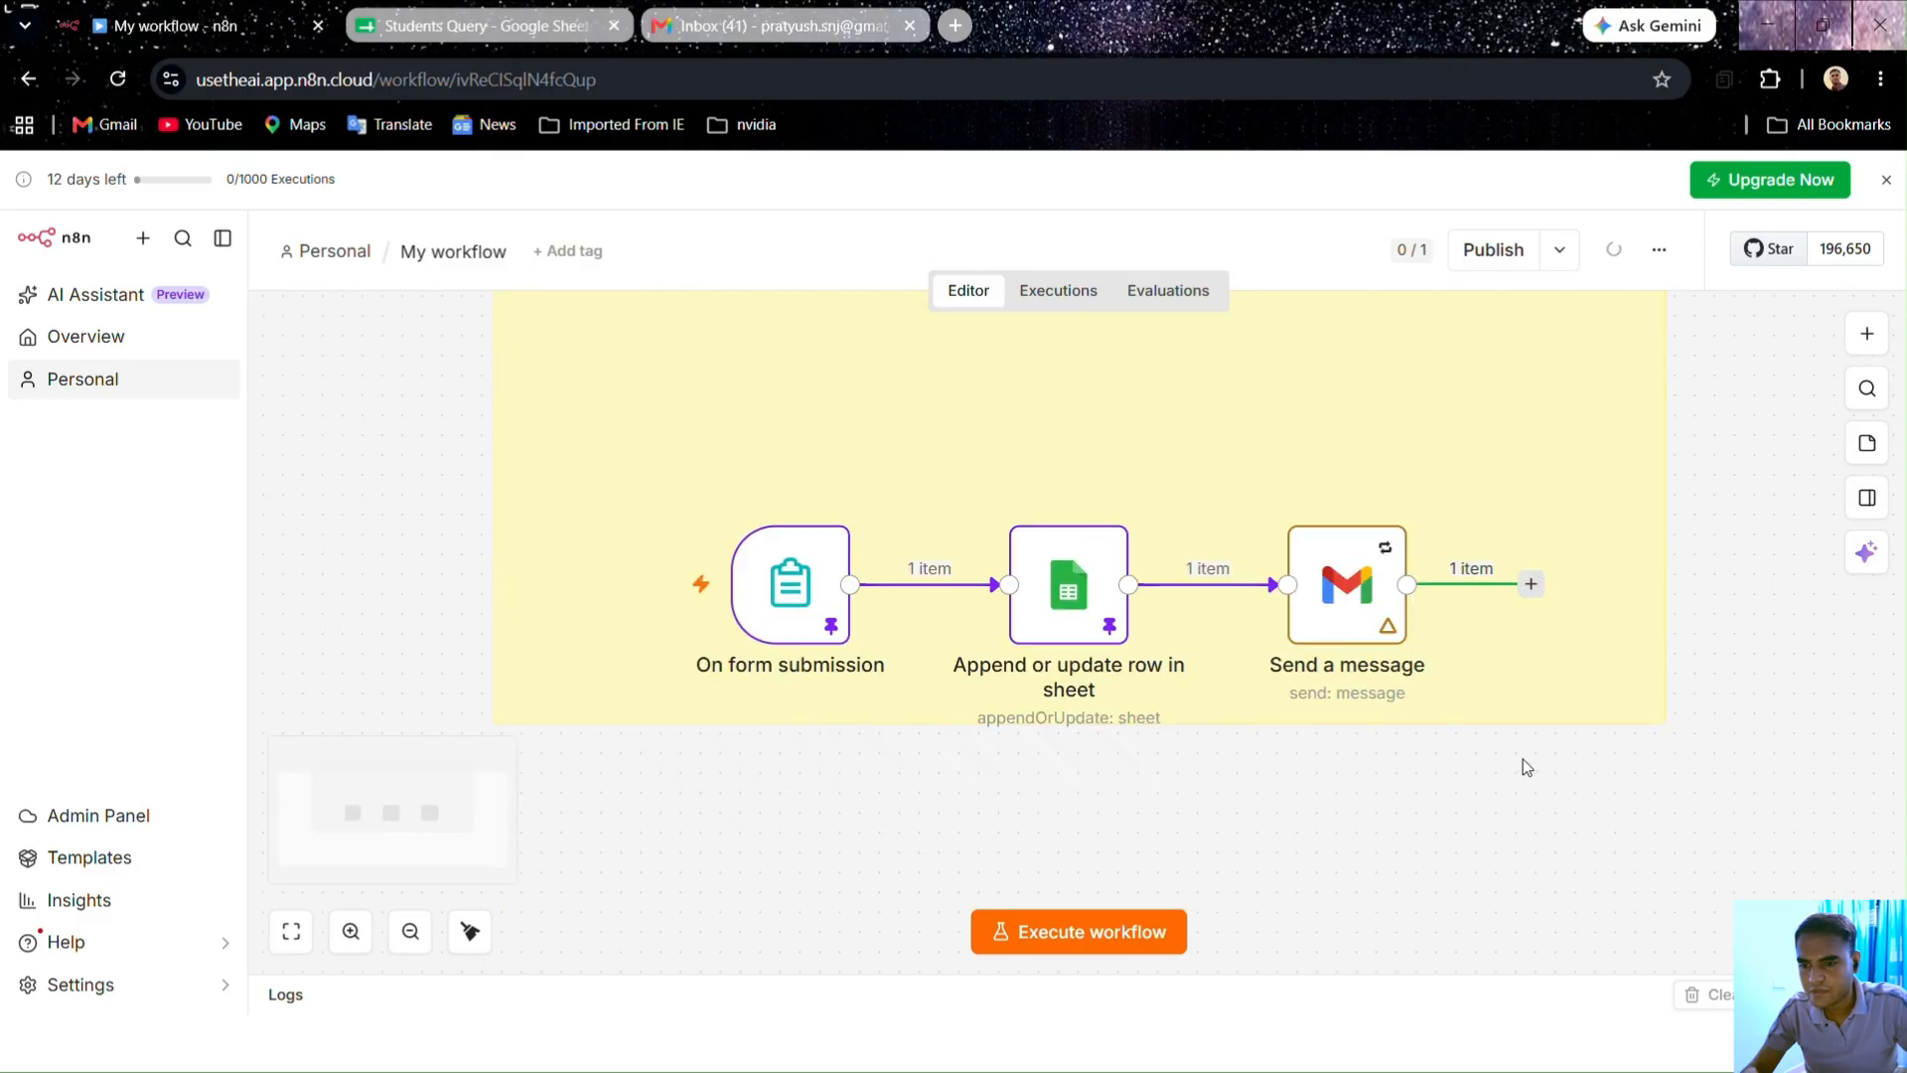
{"action": "left_click", "coordinate": [274, 949]}
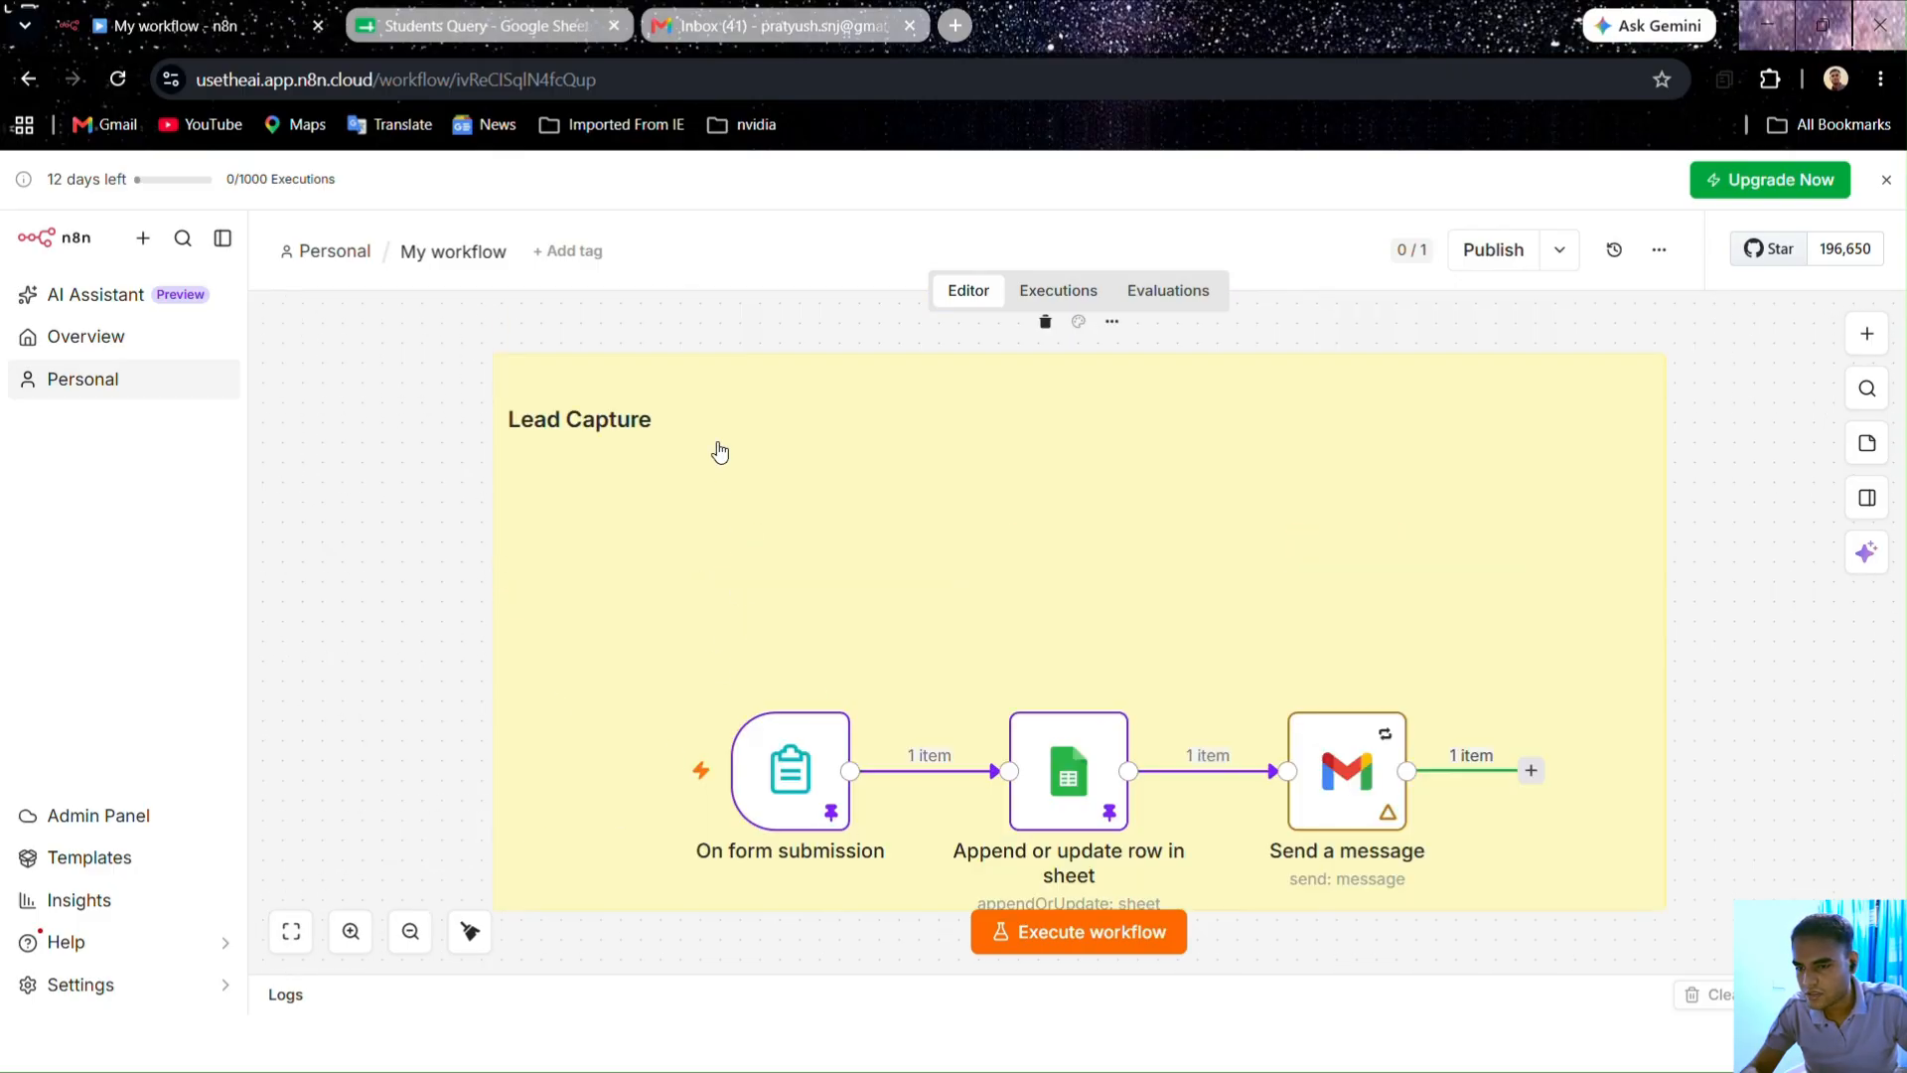
{"action": "left_click_drag", "start_coordinate": [494, 349], "coordinate": [633, 574]}
{"action": "left_click", "coordinate": [290, 930]}
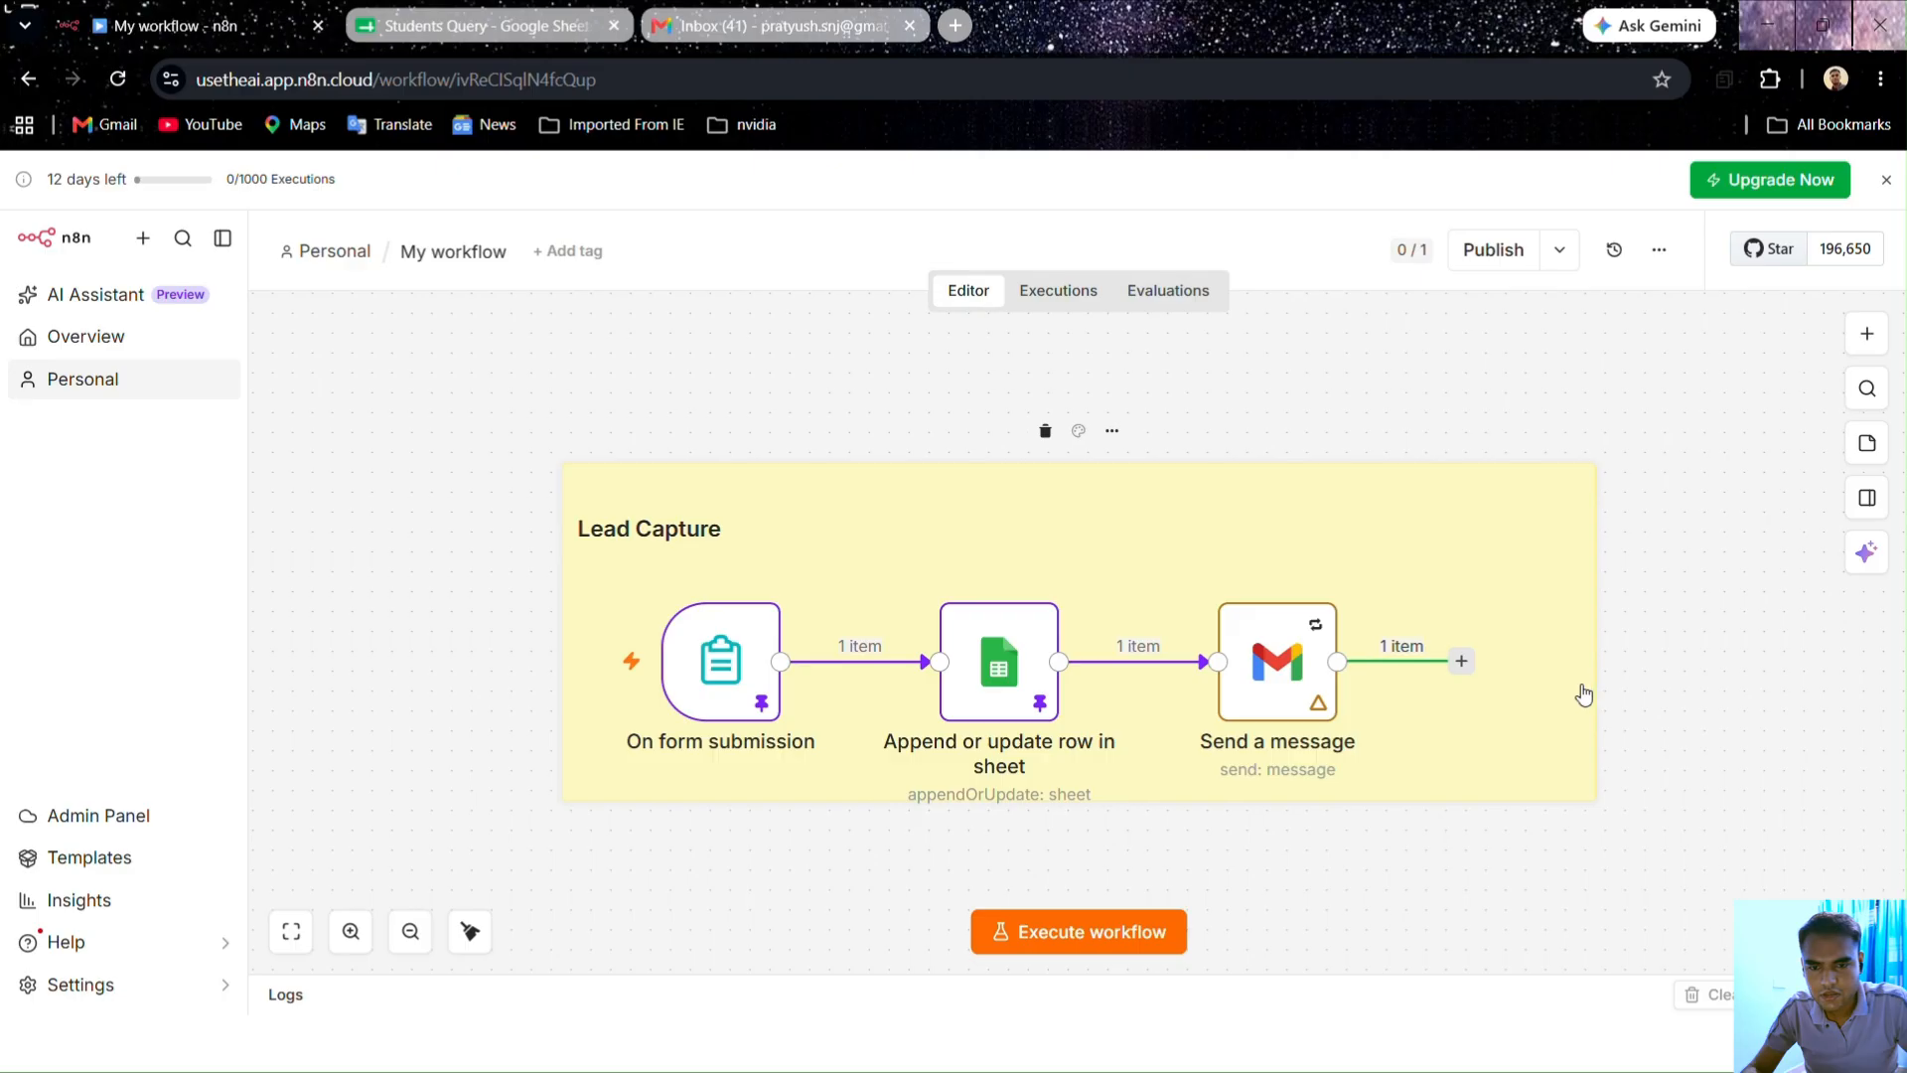
{"action": "left_click_drag", "start_coordinate": [1587, 681], "coordinate": [1516, 683]}
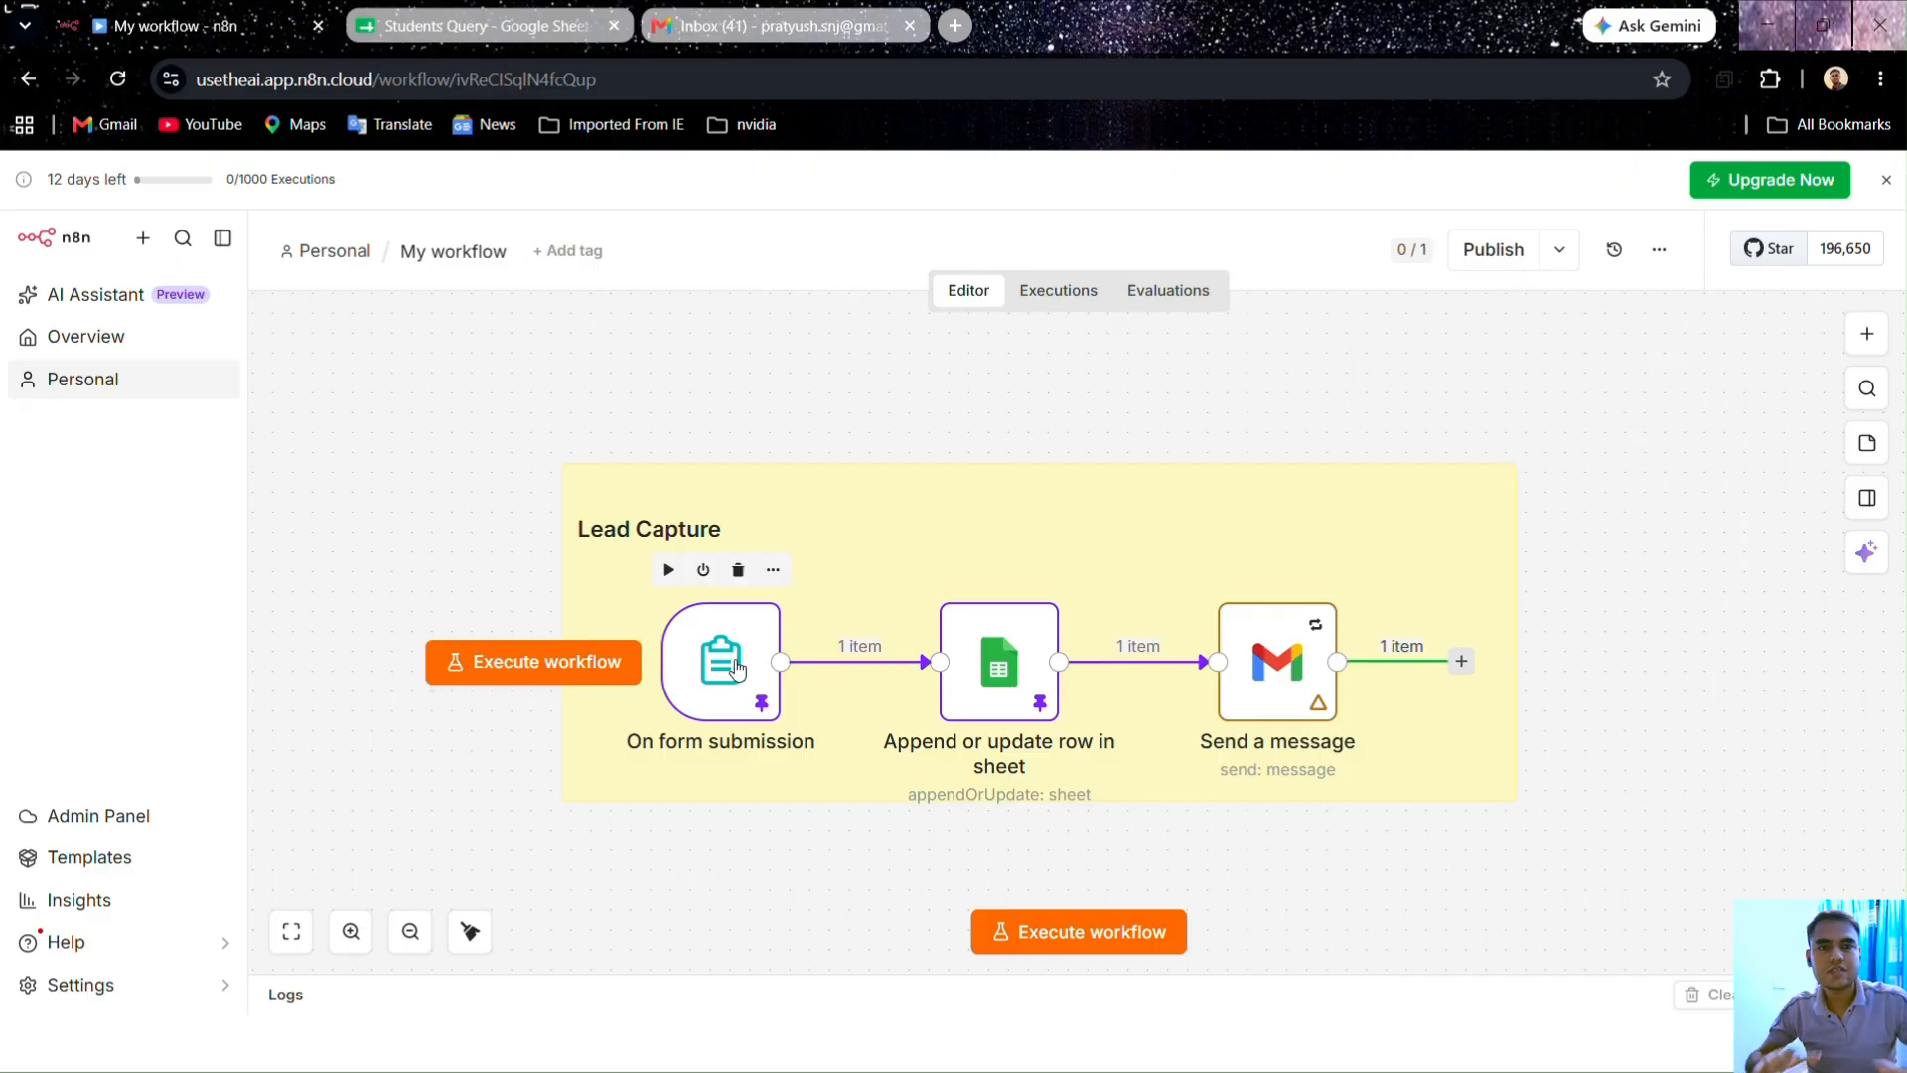
{"action": "double_click", "coordinate": [680, 689]}
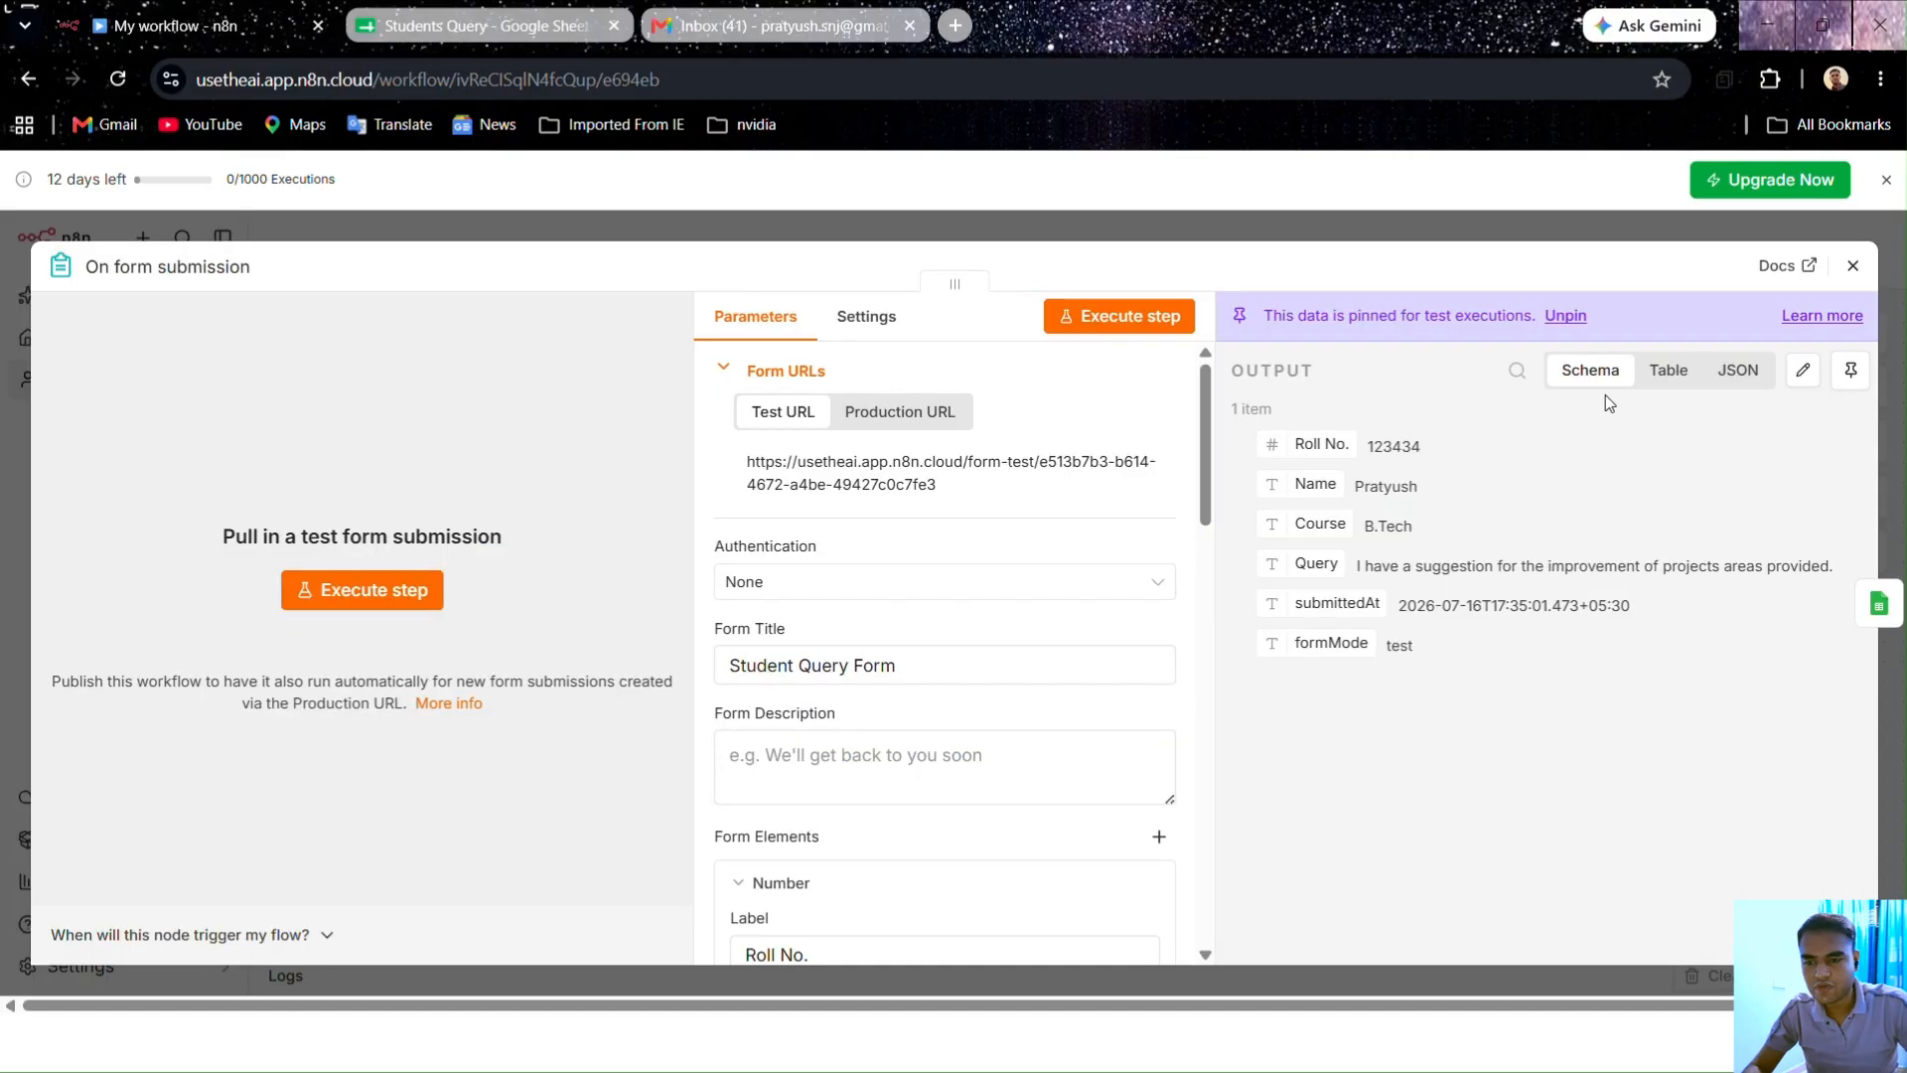
{"action": "left_click", "coordinate": [1851, 370]}
Step: Unpin the test output data of the Append or update row in sheet node
{"action": "left_click", "coordinate": [1418, 217]}
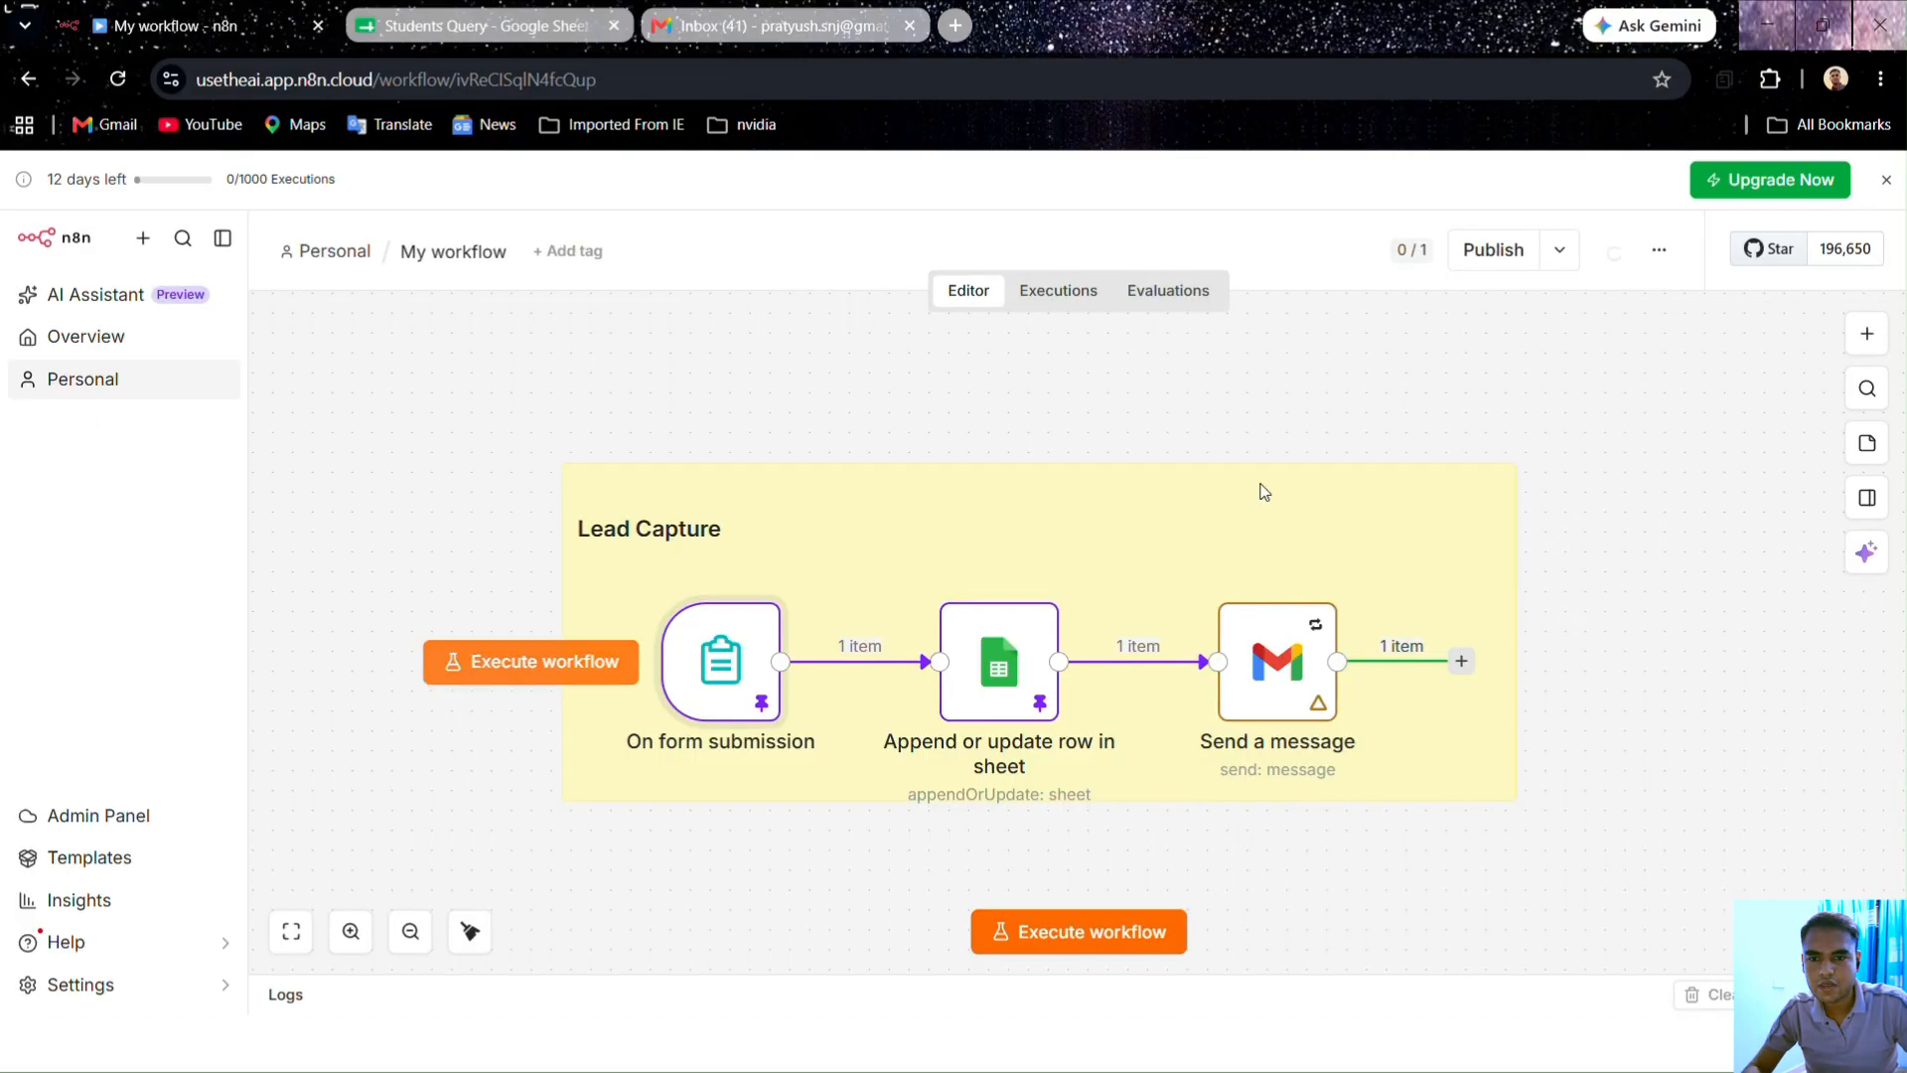
{"action": "key", "text": "Return"}
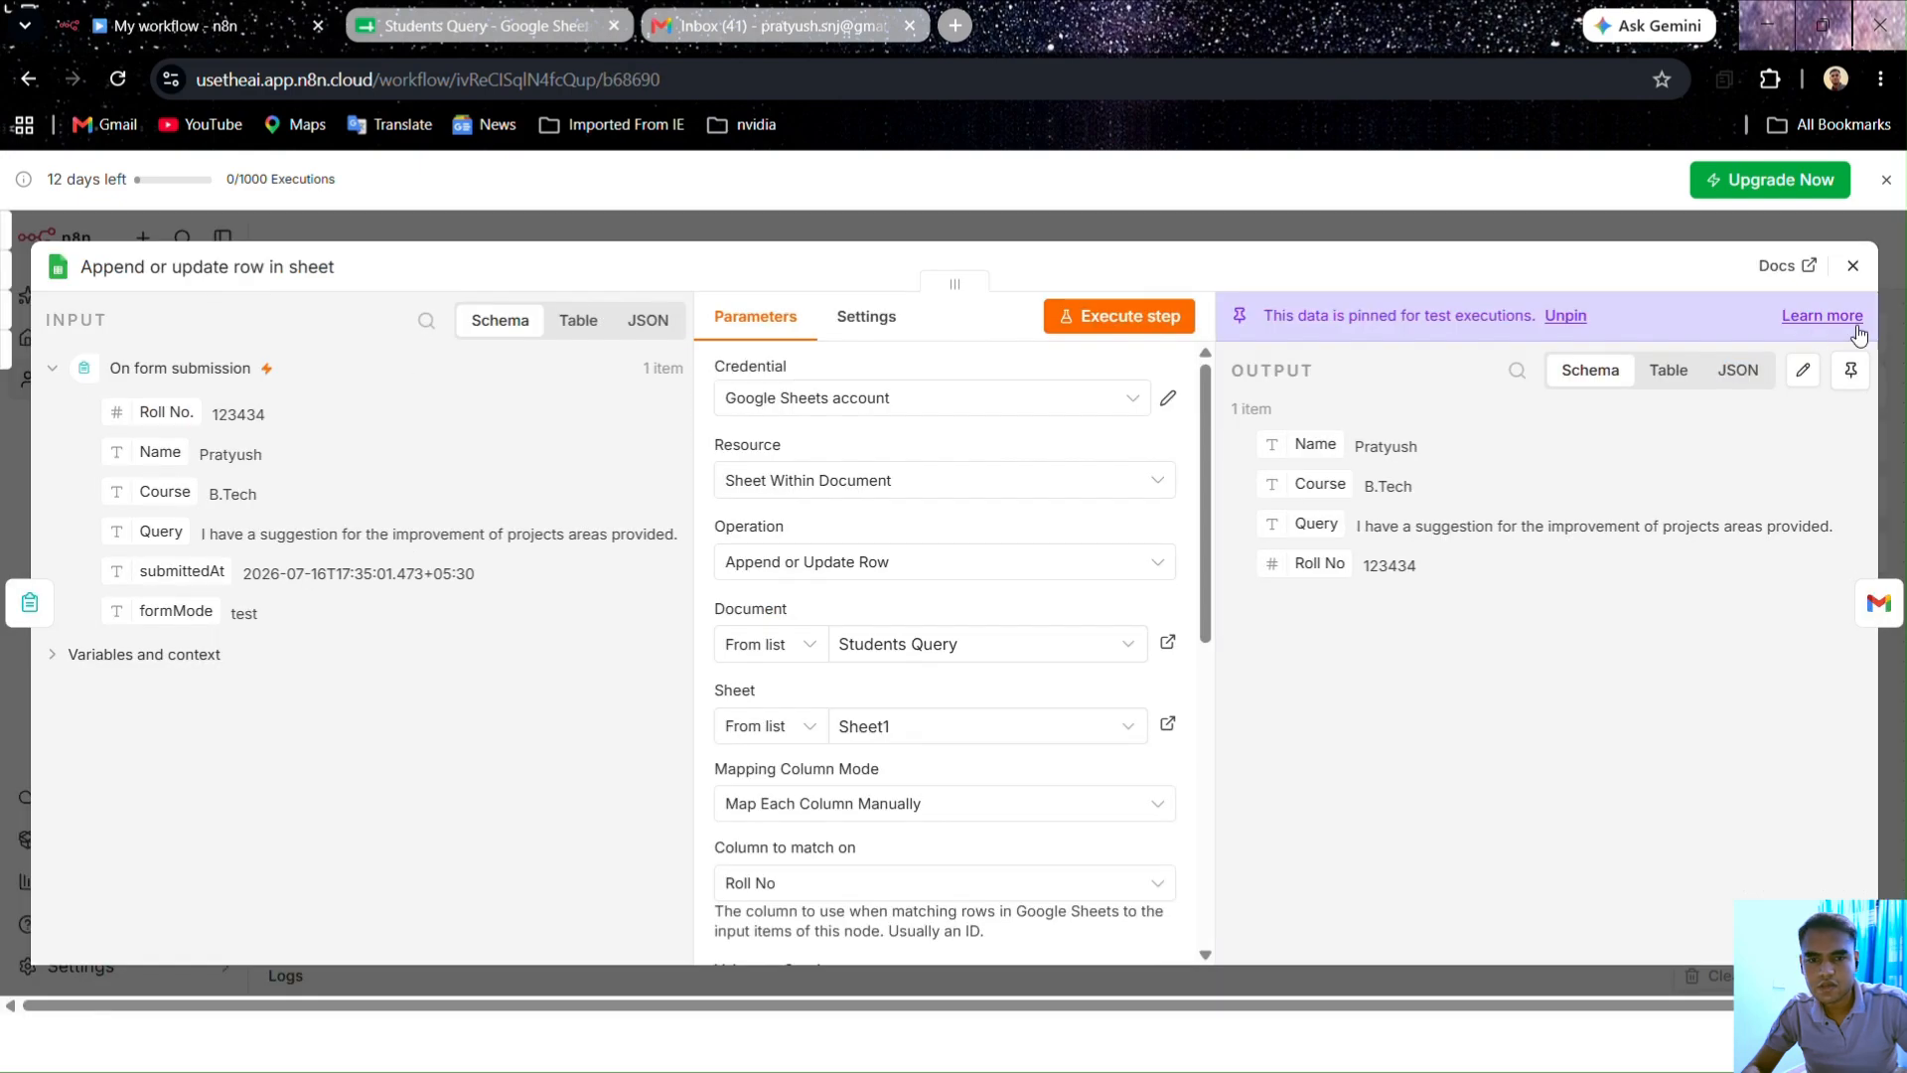
{"action": "left_click", "coordinate": [1852, 369]}
Step: Reload the workflow page to clear past run results and lengthen the Lead Capture note
{"action": "left_click", "coordinate": [1396, 211]}
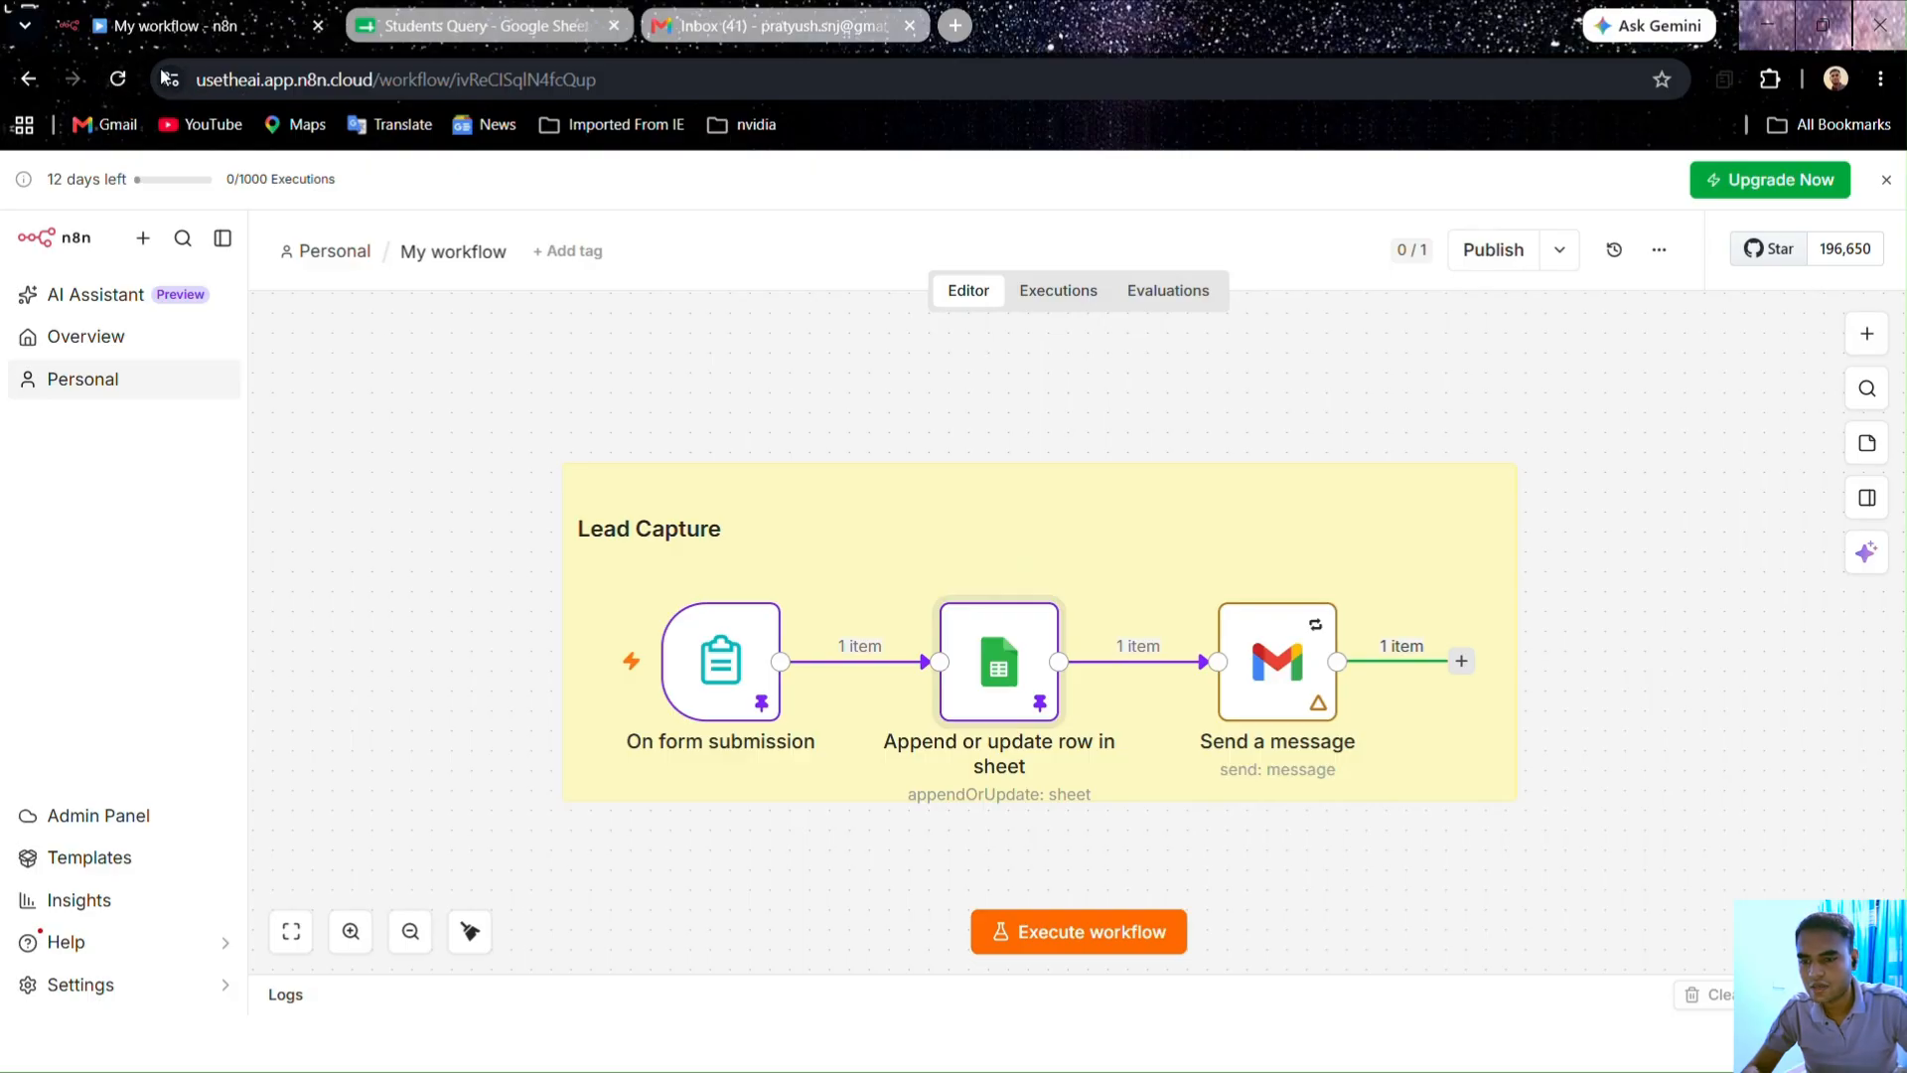
{"action": "left_click", "coordinate": [117, 80]}
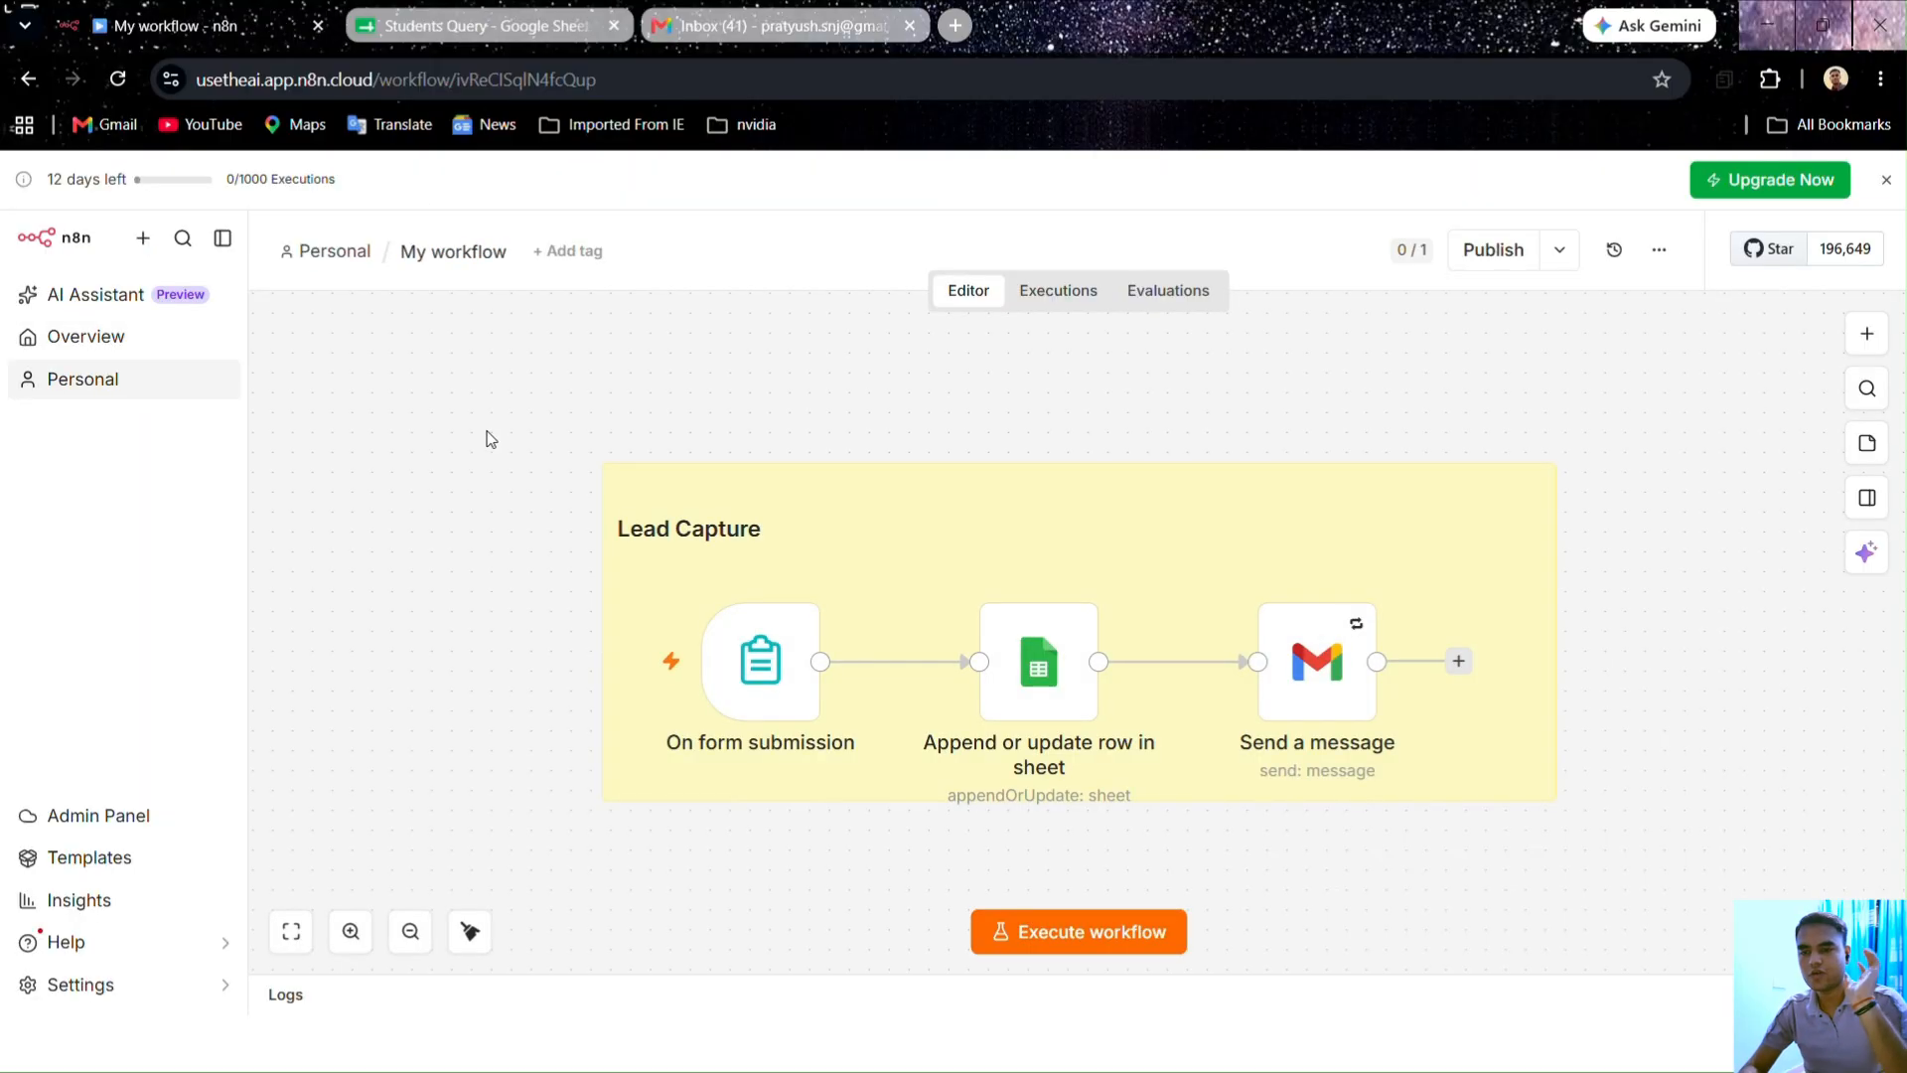
{"action": "left_click_drag", "start_coordinate": [1190, 800], "coordinate": [1192, 835]}
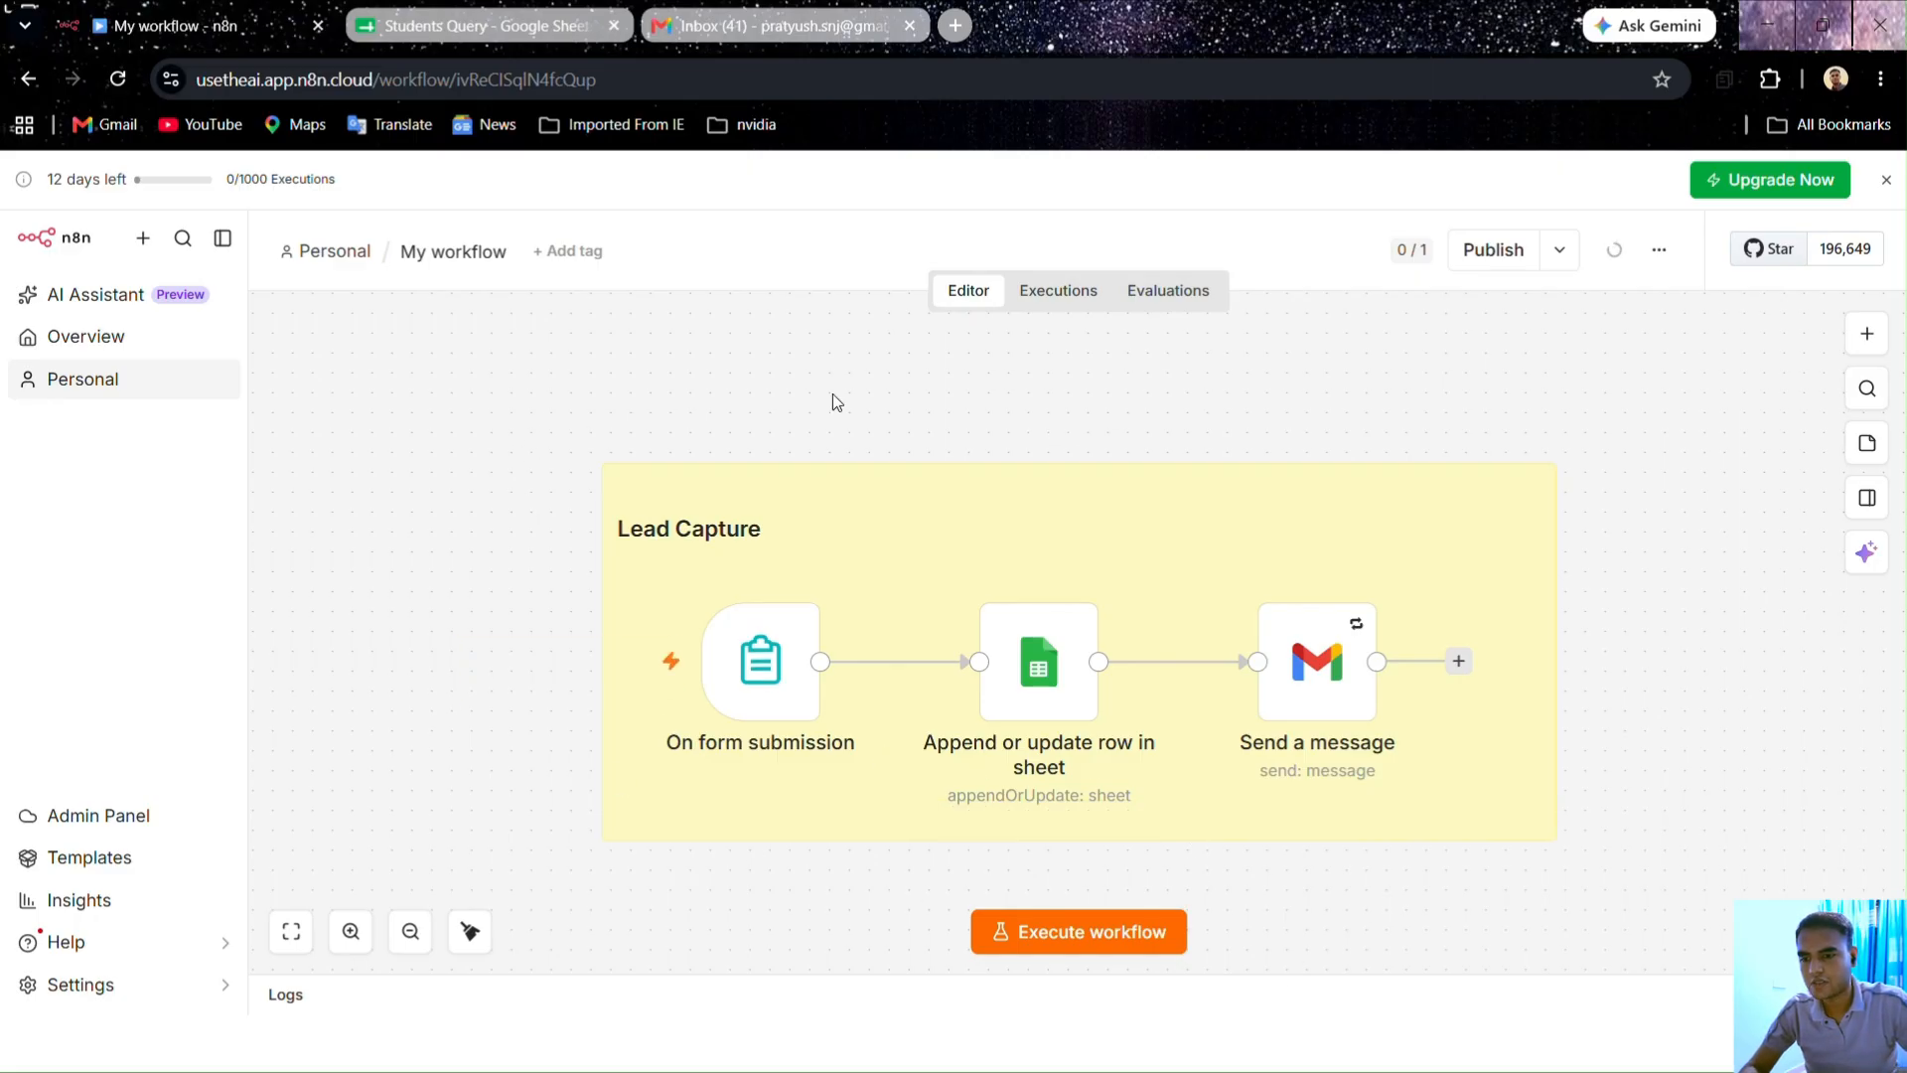
Step: Submit a test form entry with roll number 2131, course MBA and a query about annual function topics
{"action": "left_click", "coordinate": [1047, 944]}
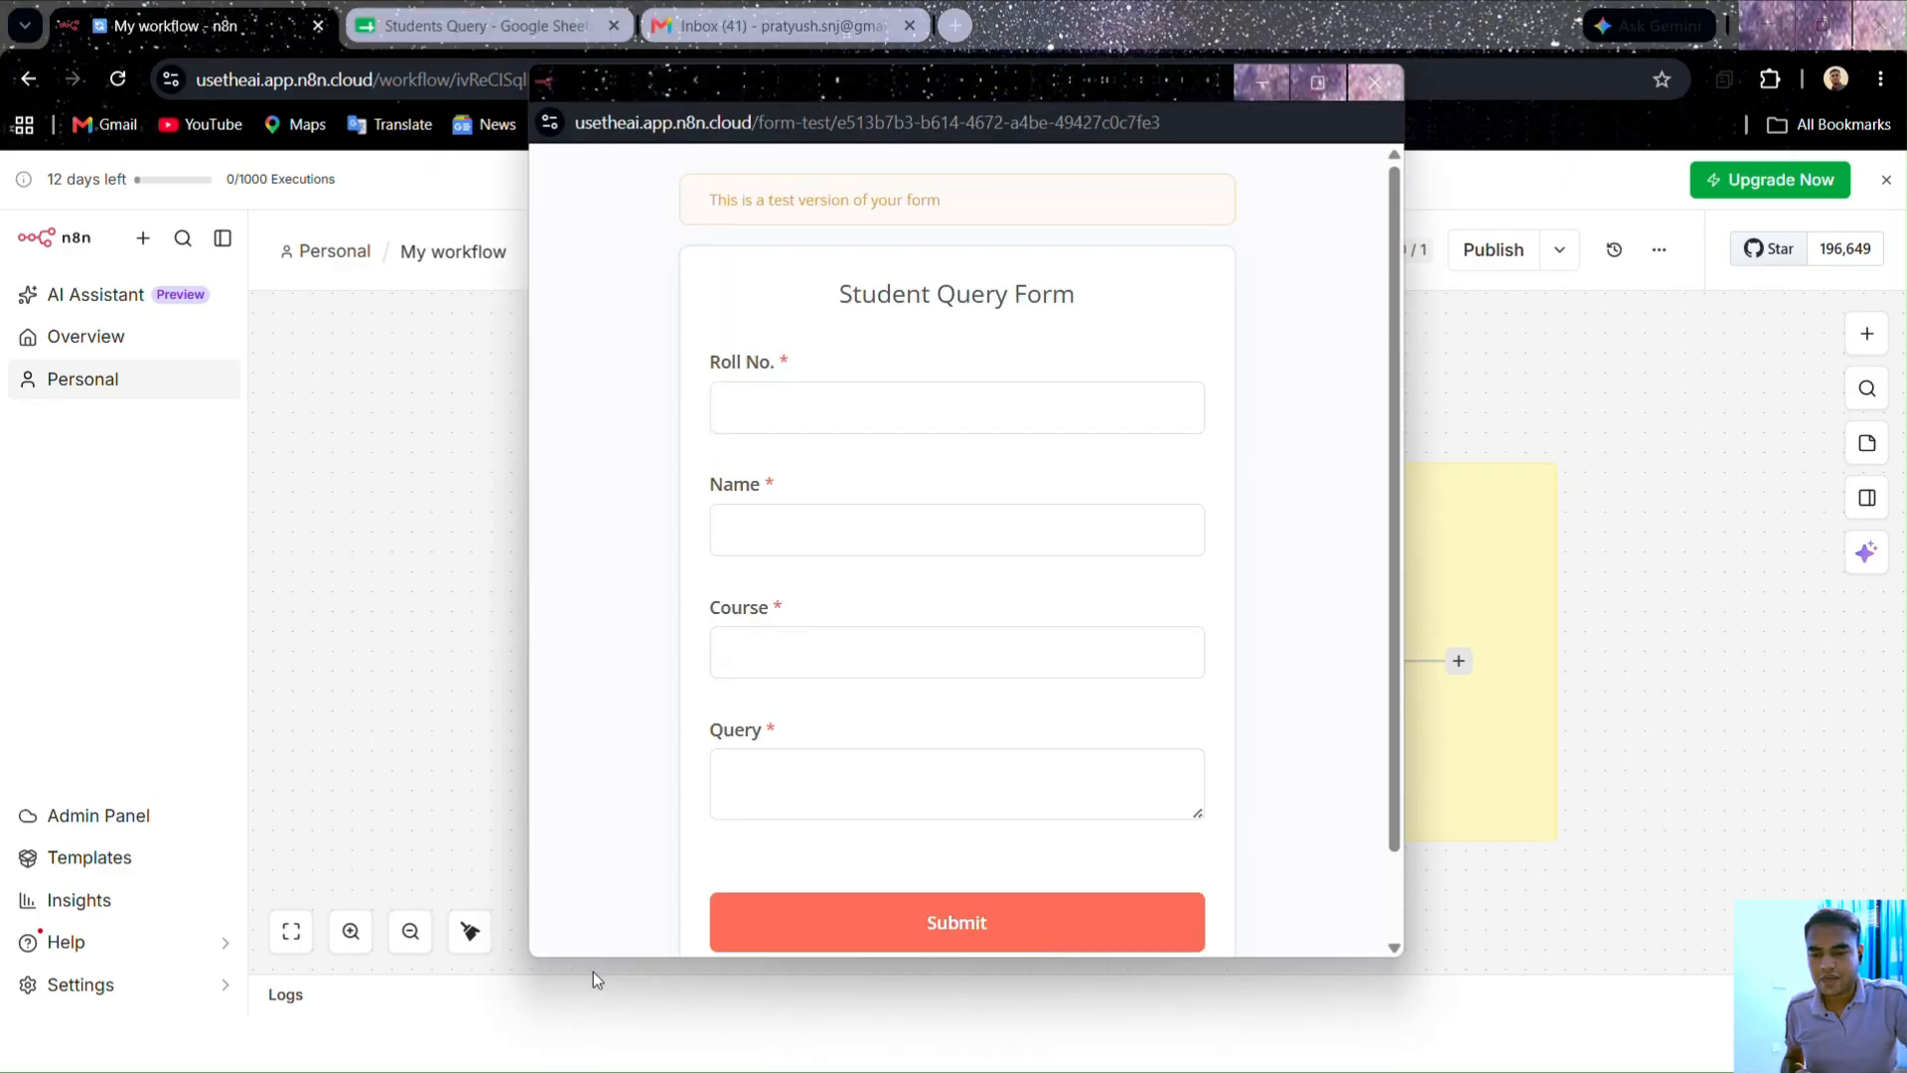
{"action": "left_click", "coordinate": [785, 412]}
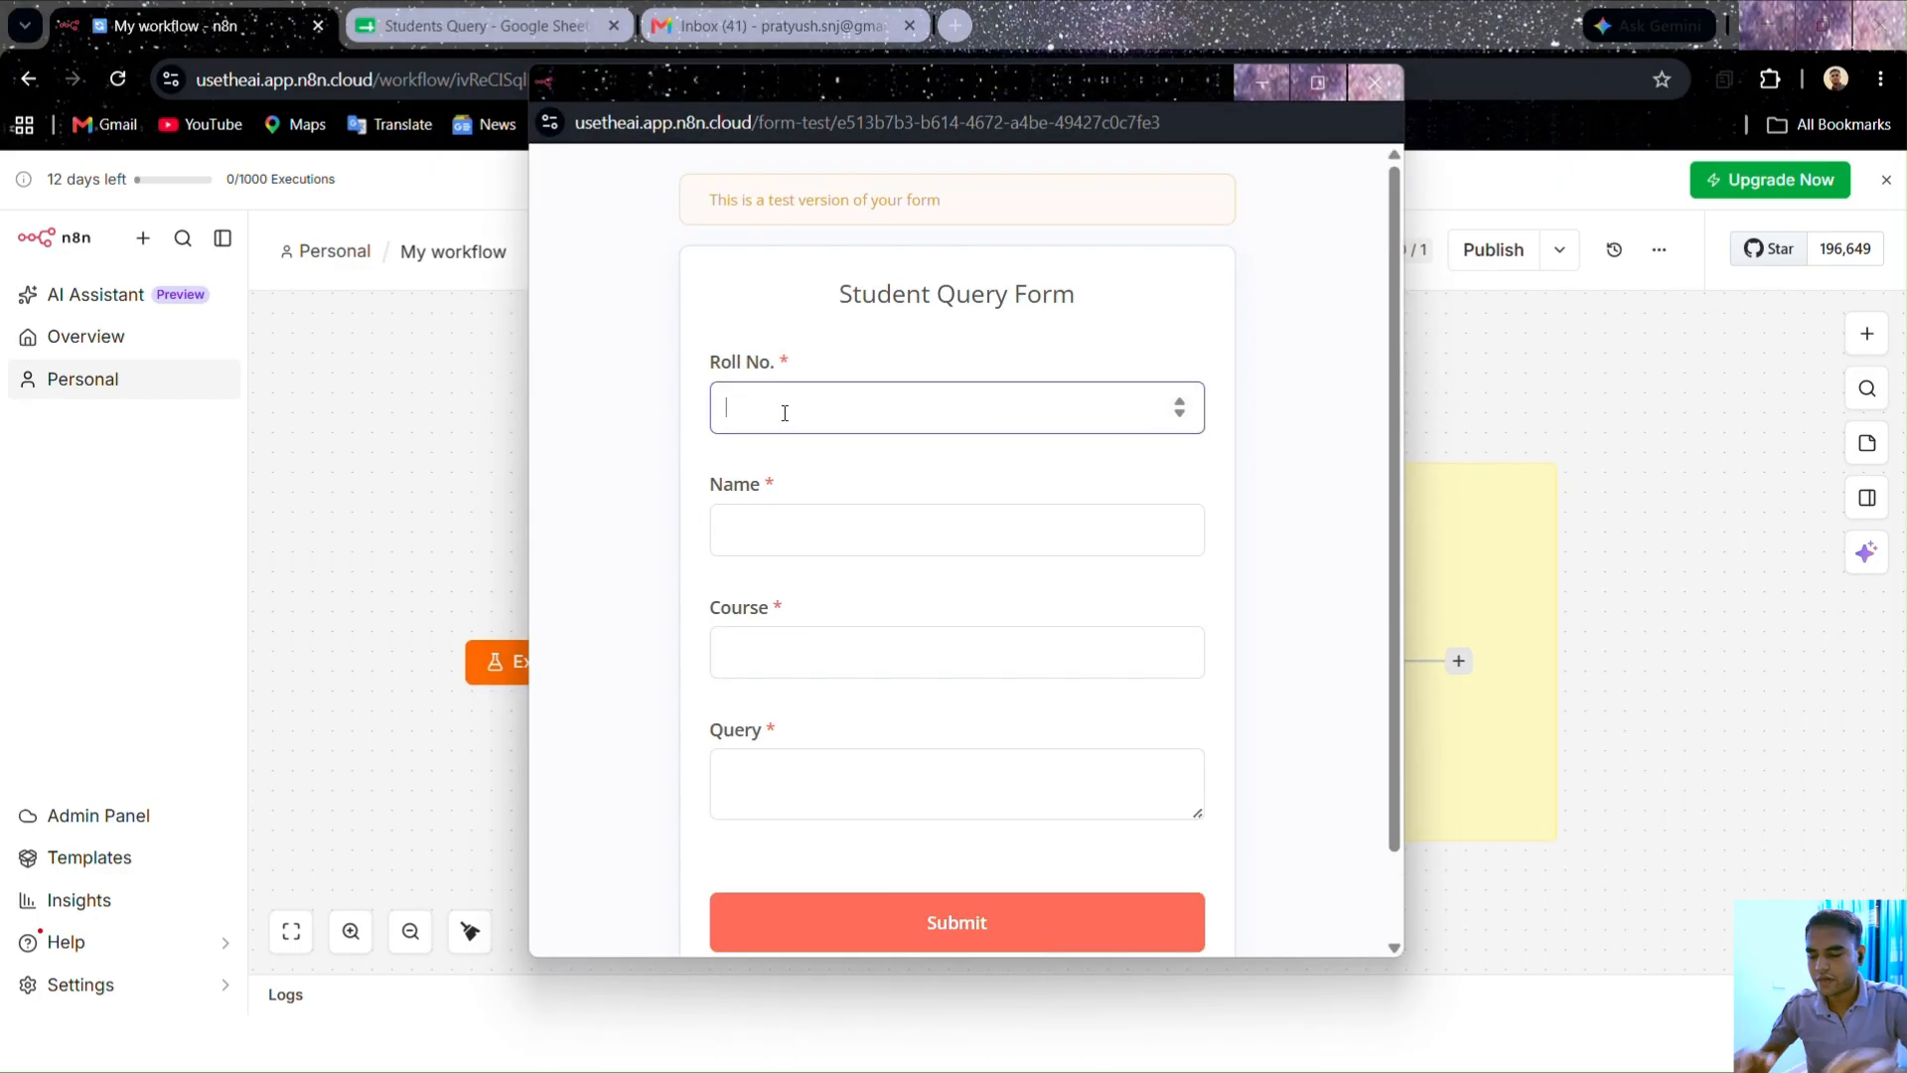
{"action": "type", "text": "2131232"}
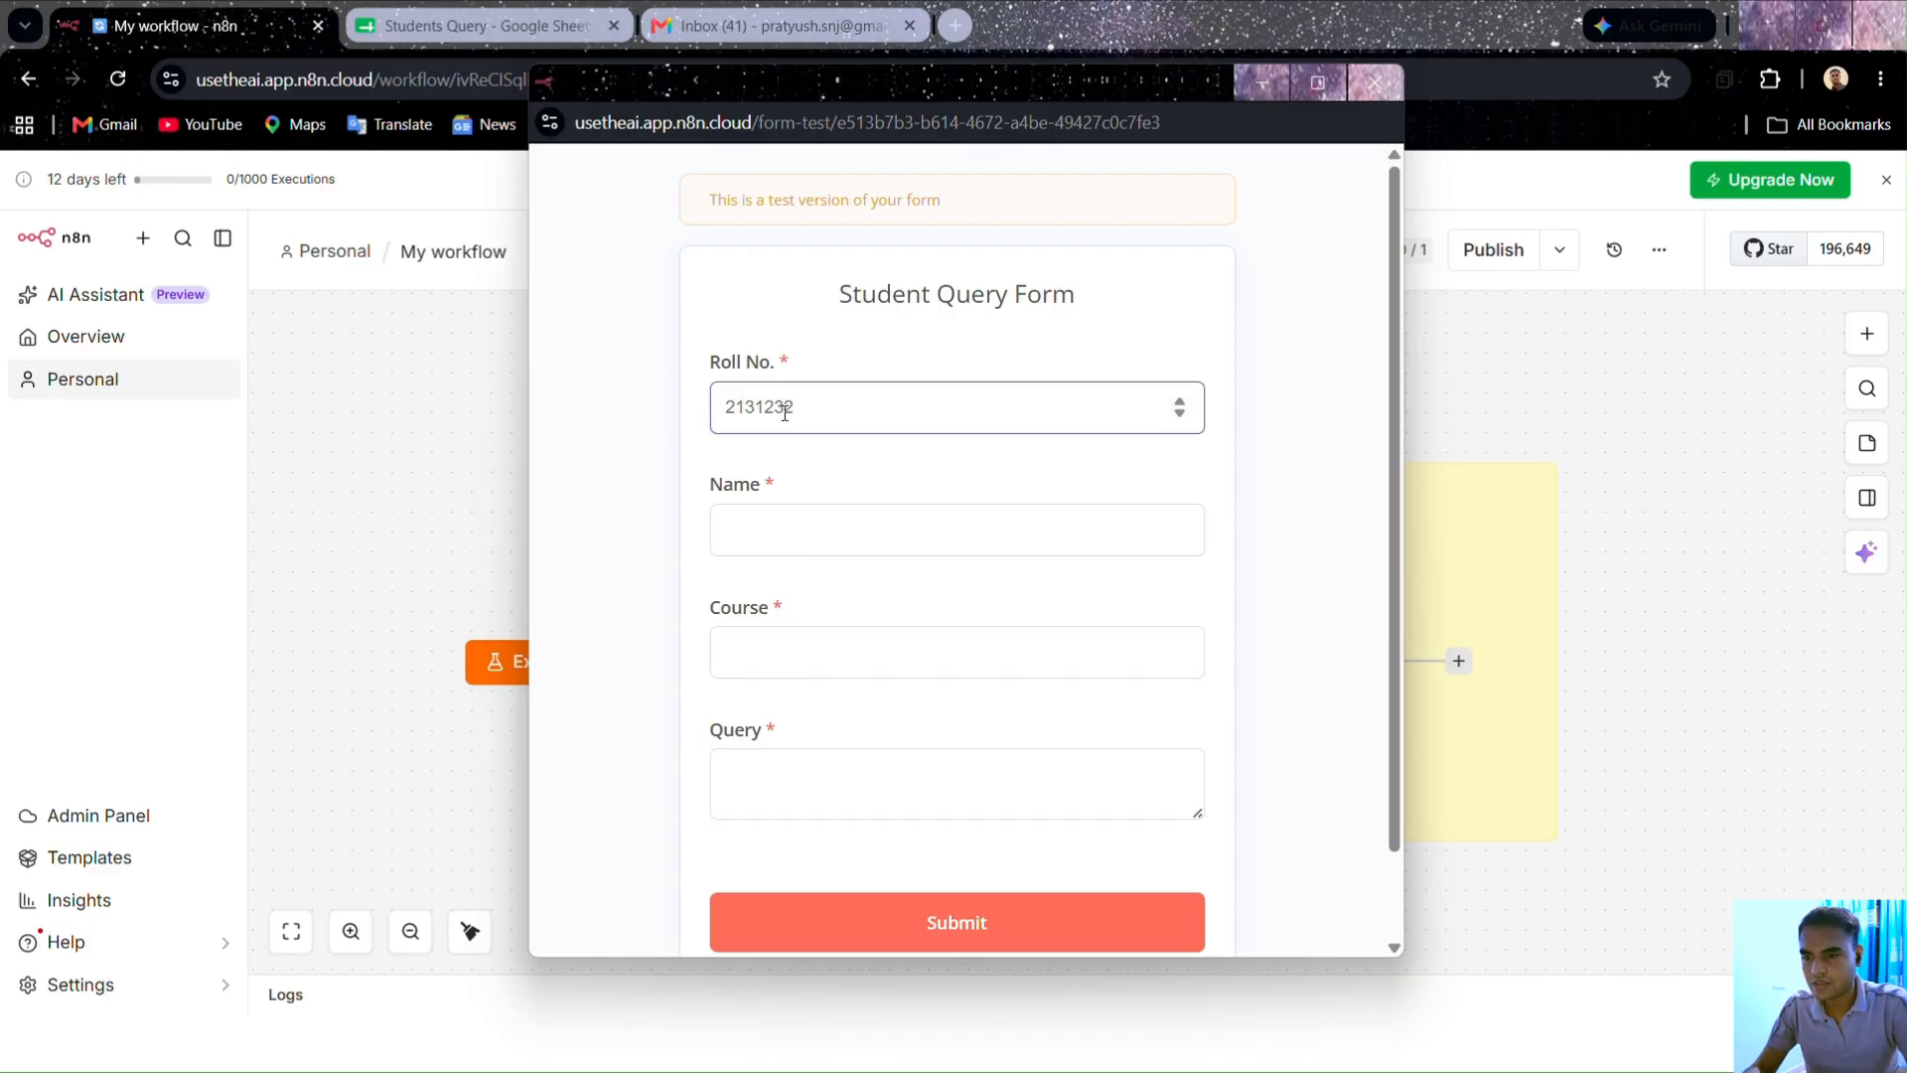
{"action": "left_click", "coordinate": [806, 538]}
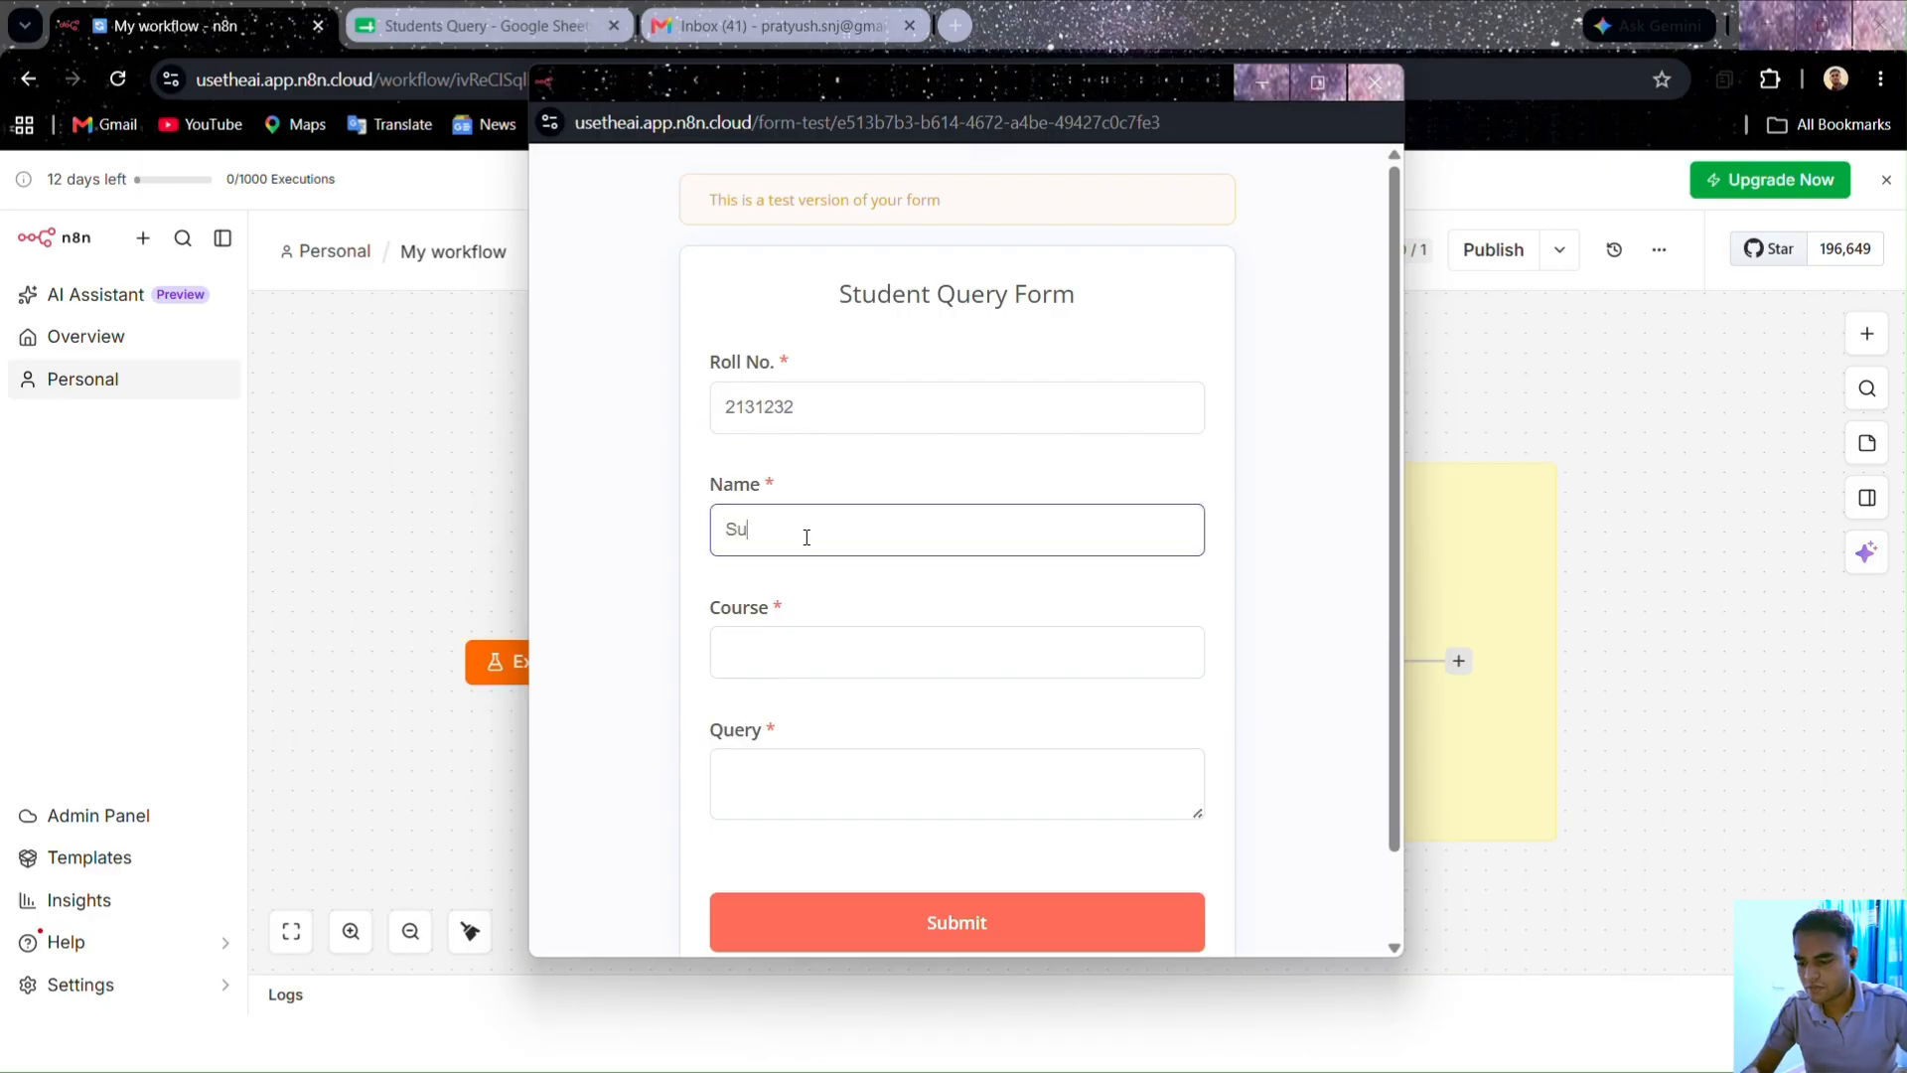
{"action": "left_click", "coordinate": [761, 656]}
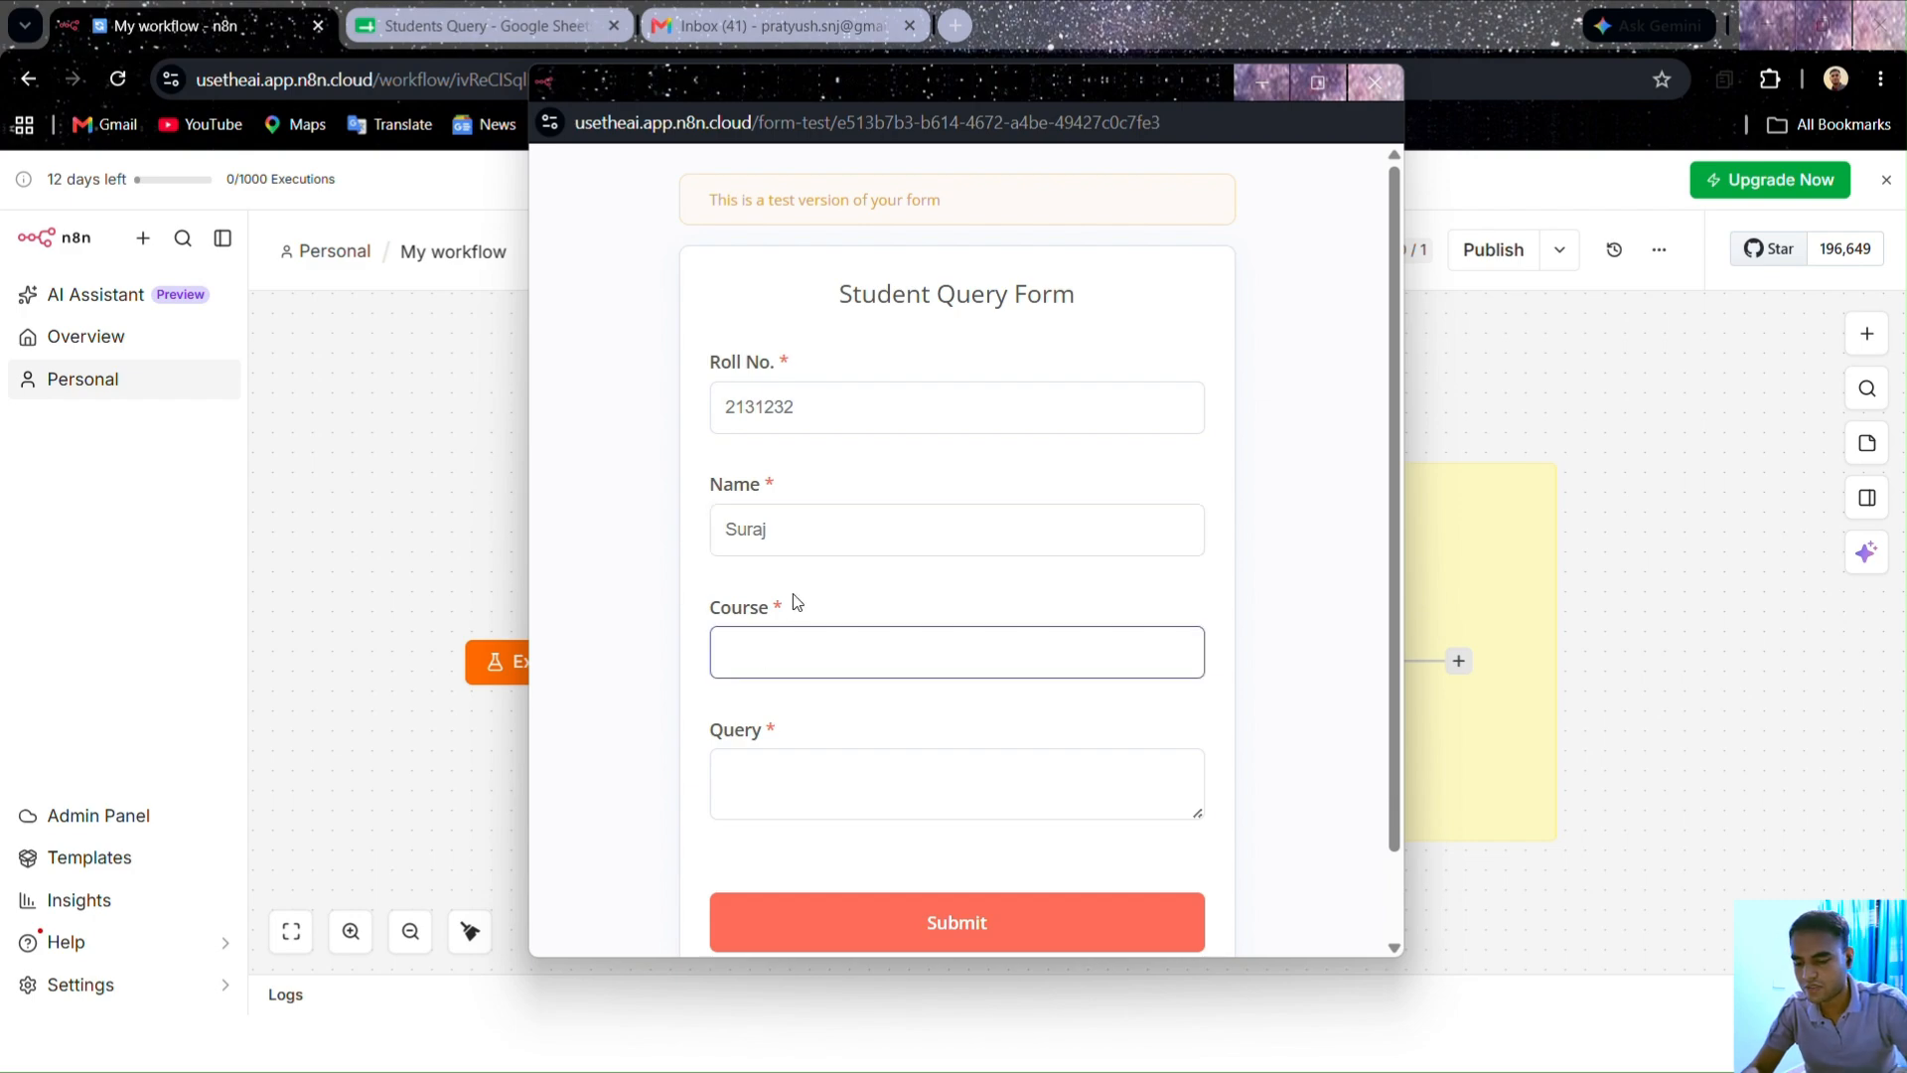
{"action": "type", "text": "MBA"}
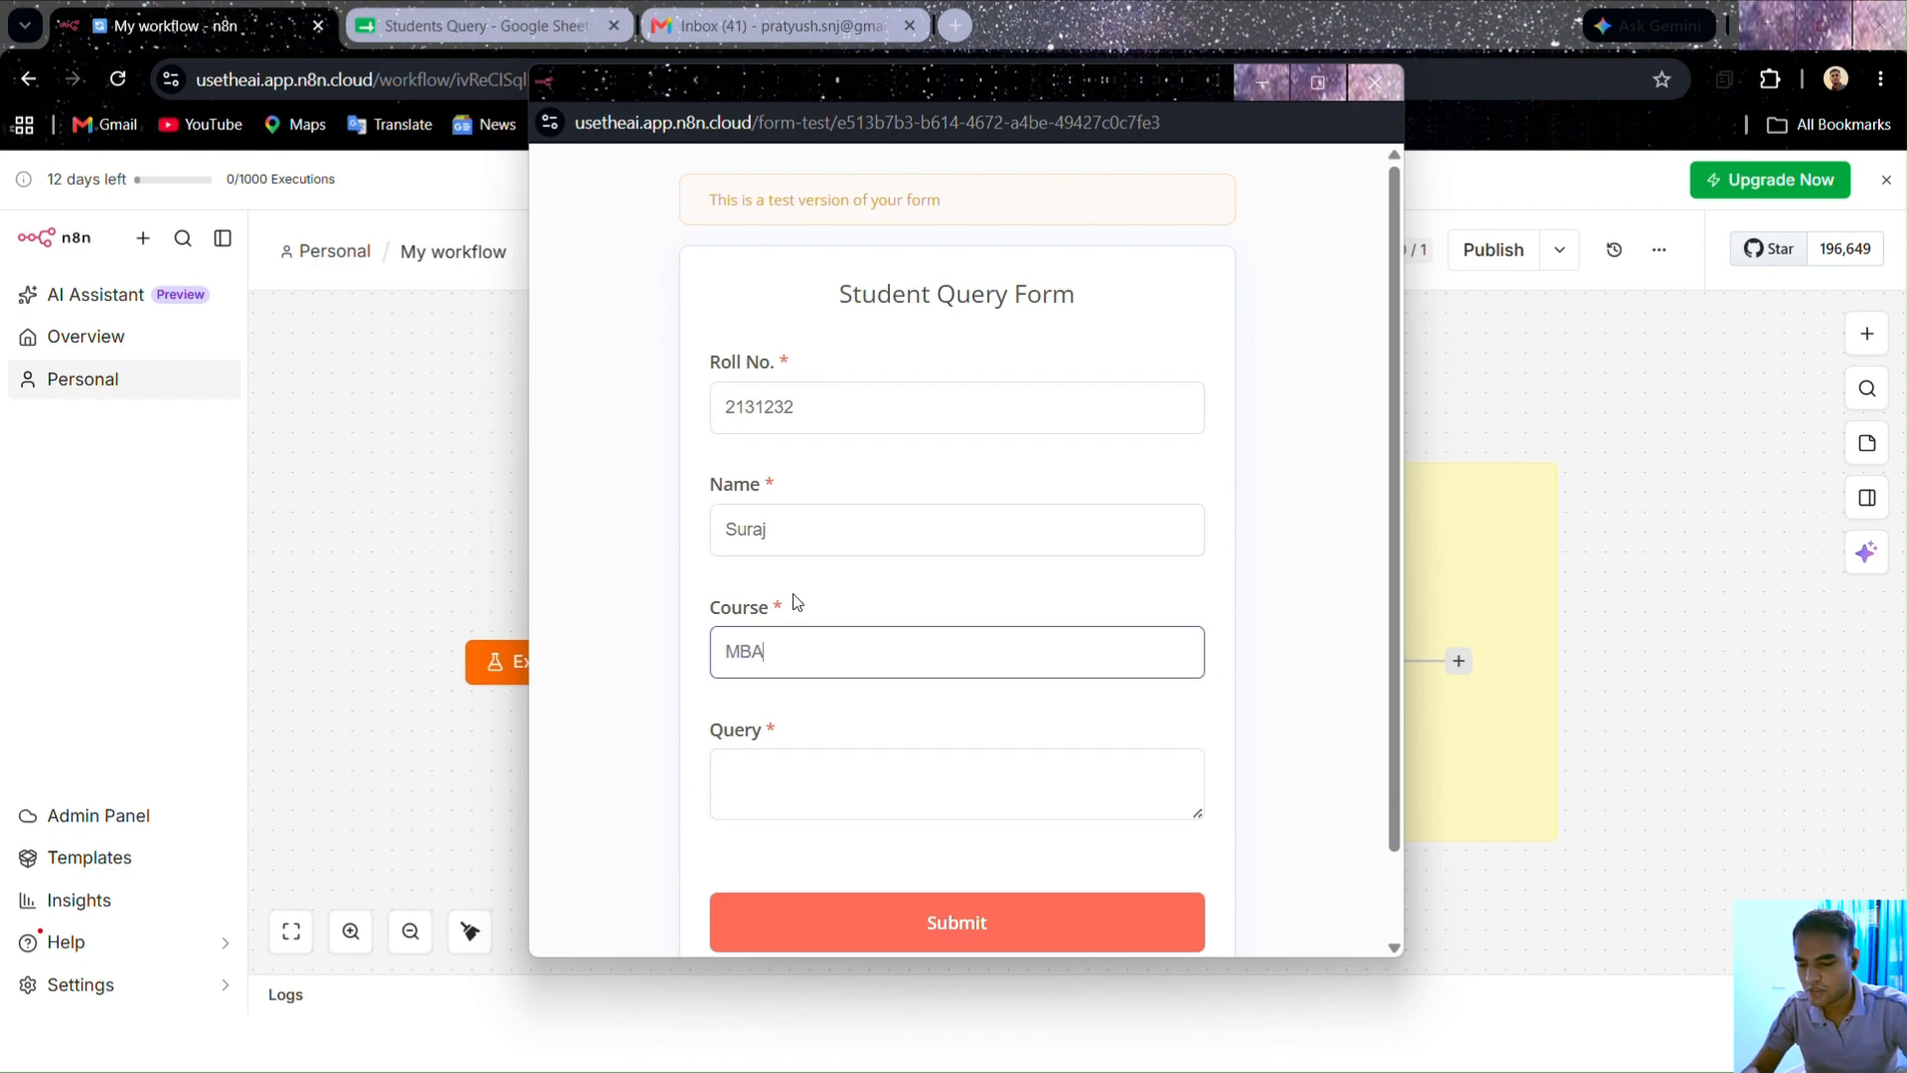
{"action": "left_click", "coordinate": [829, 796]}
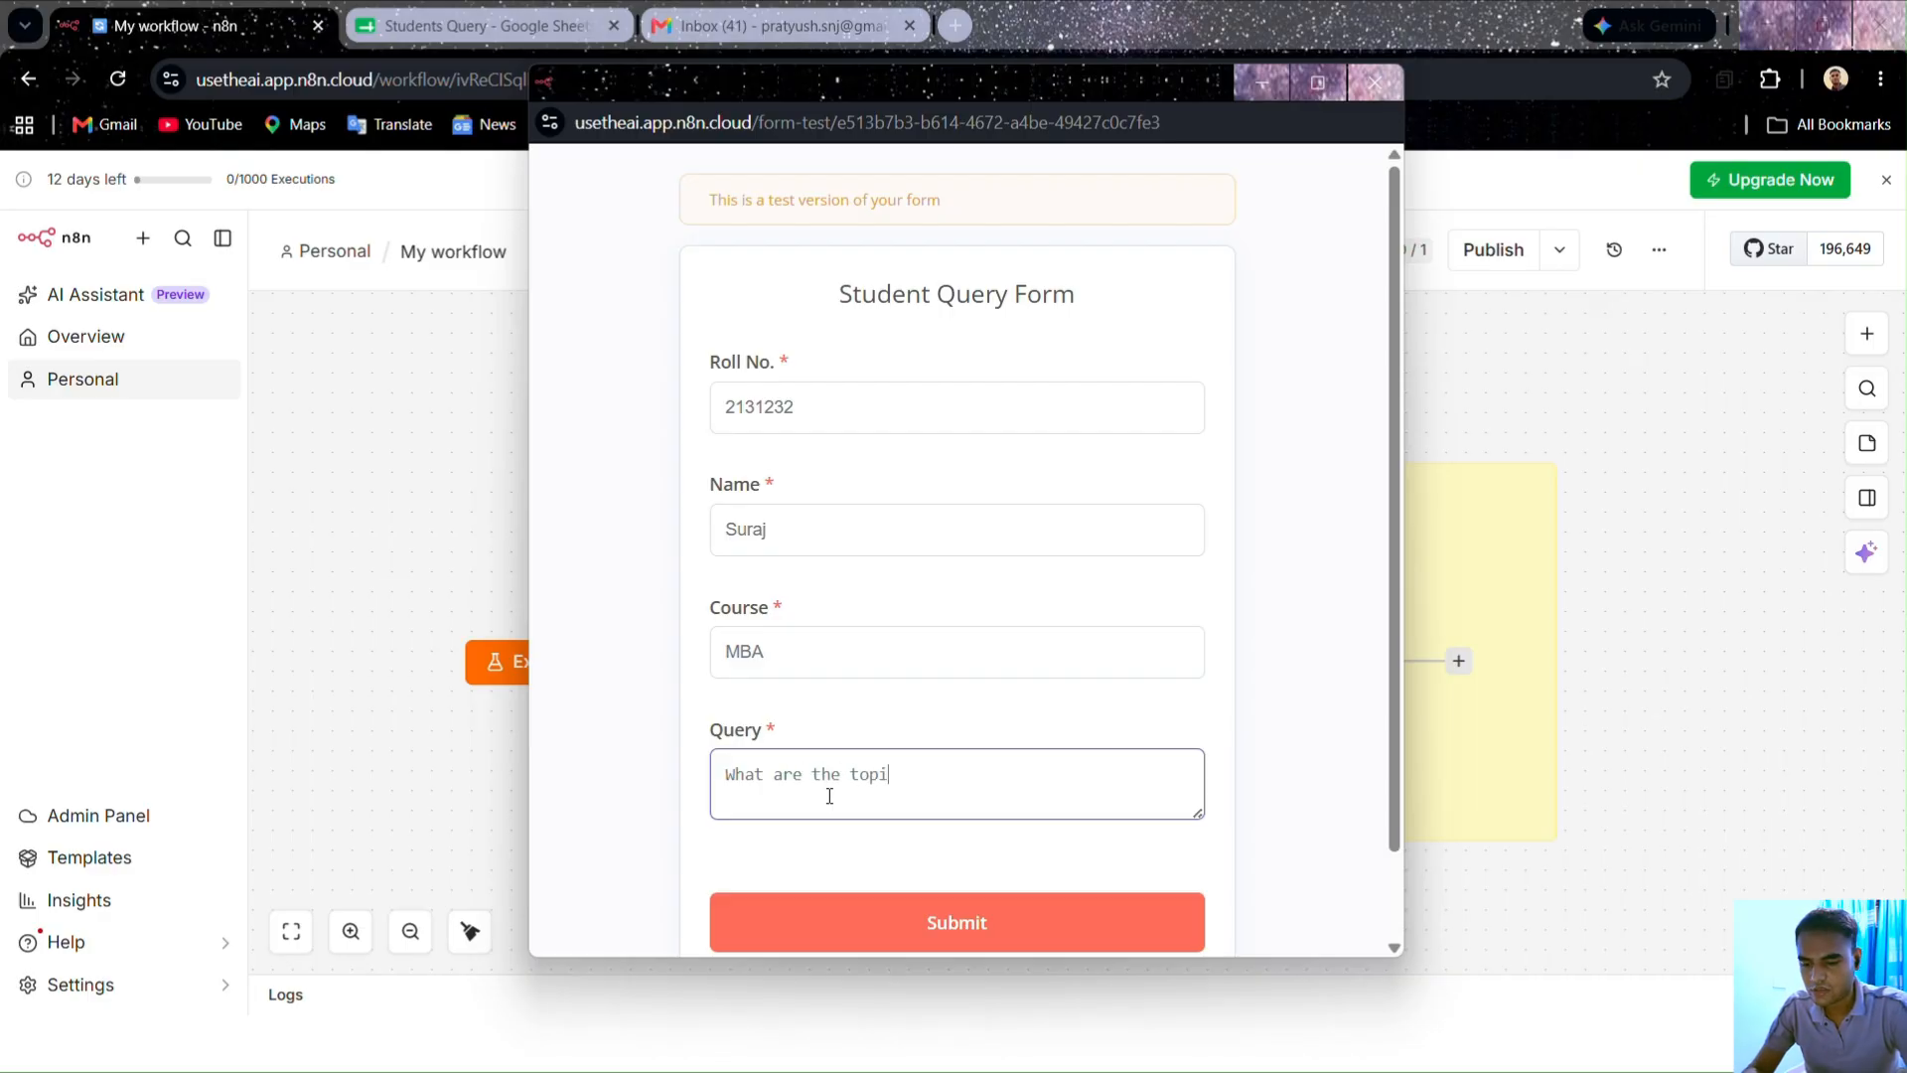
{"action": "type", "text": "What are the topics for the"}
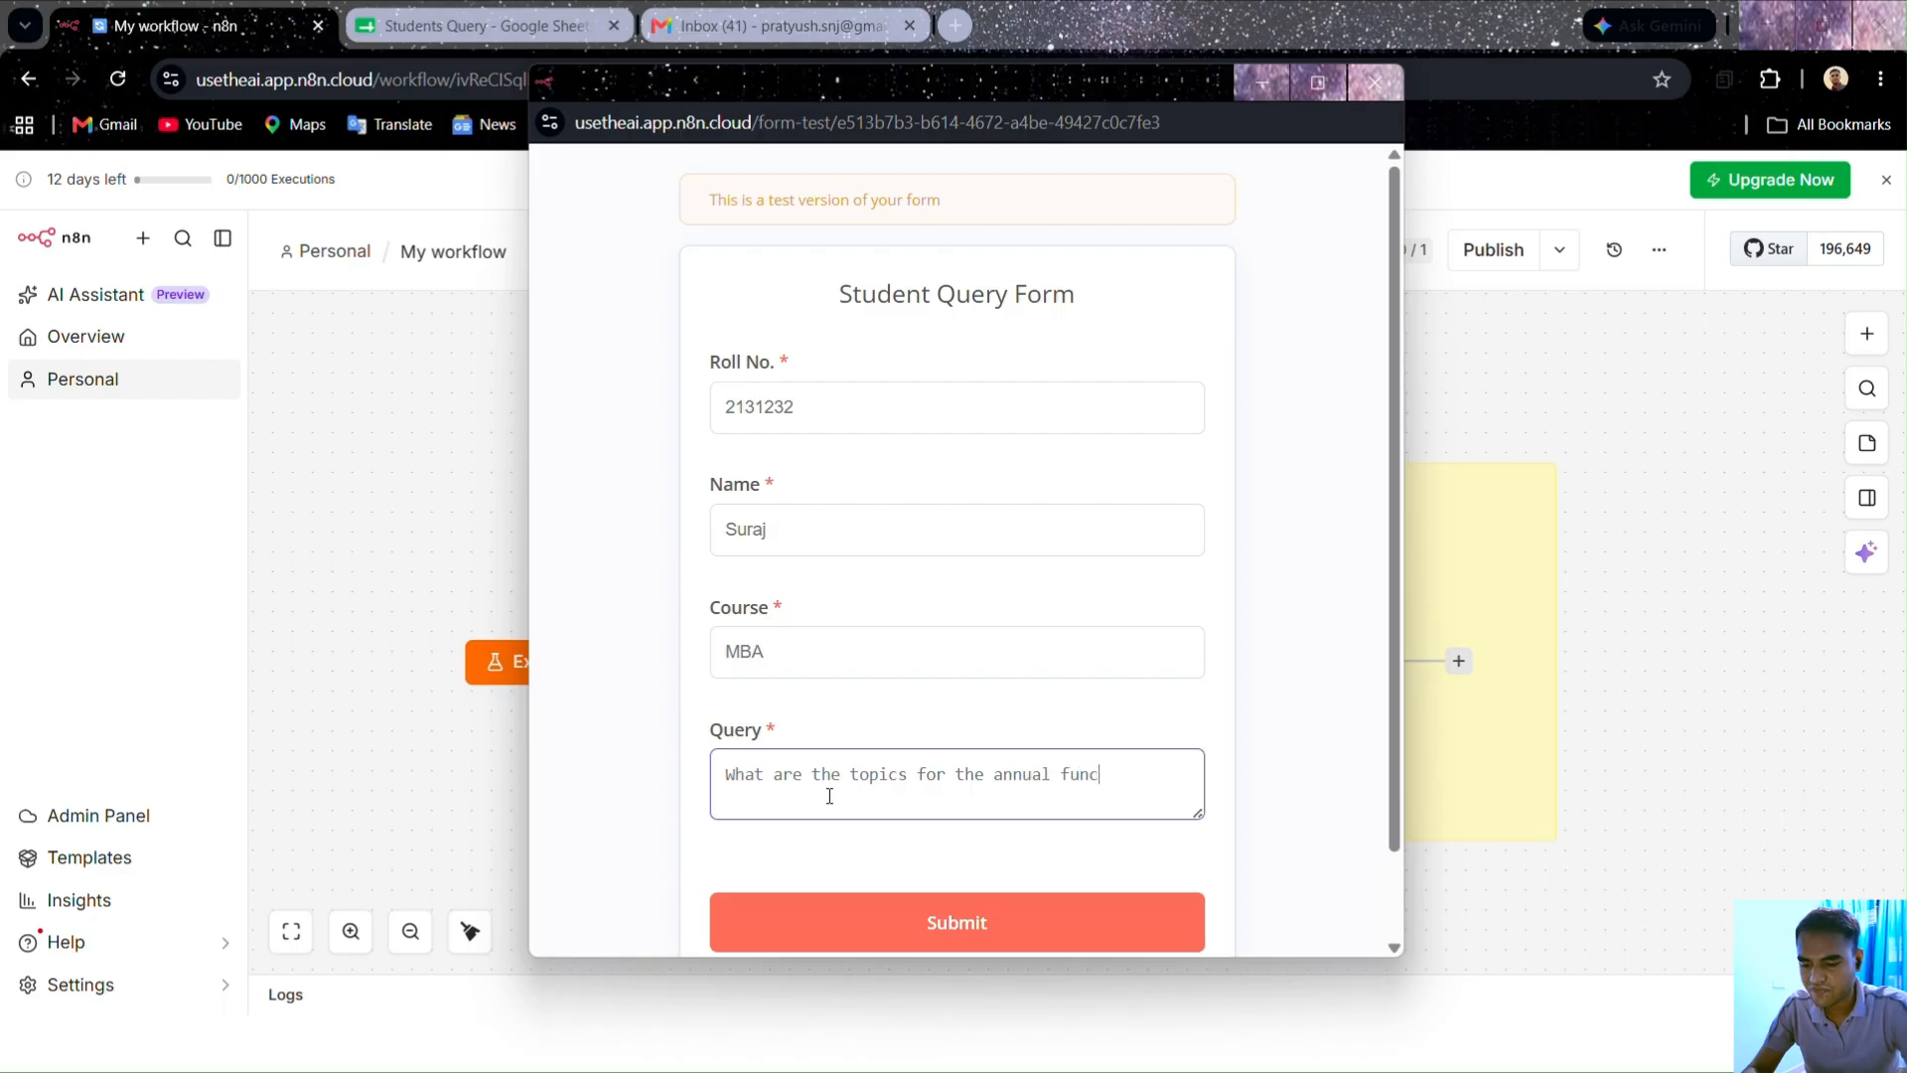
{"action": "type", "text": "annual functions r"}
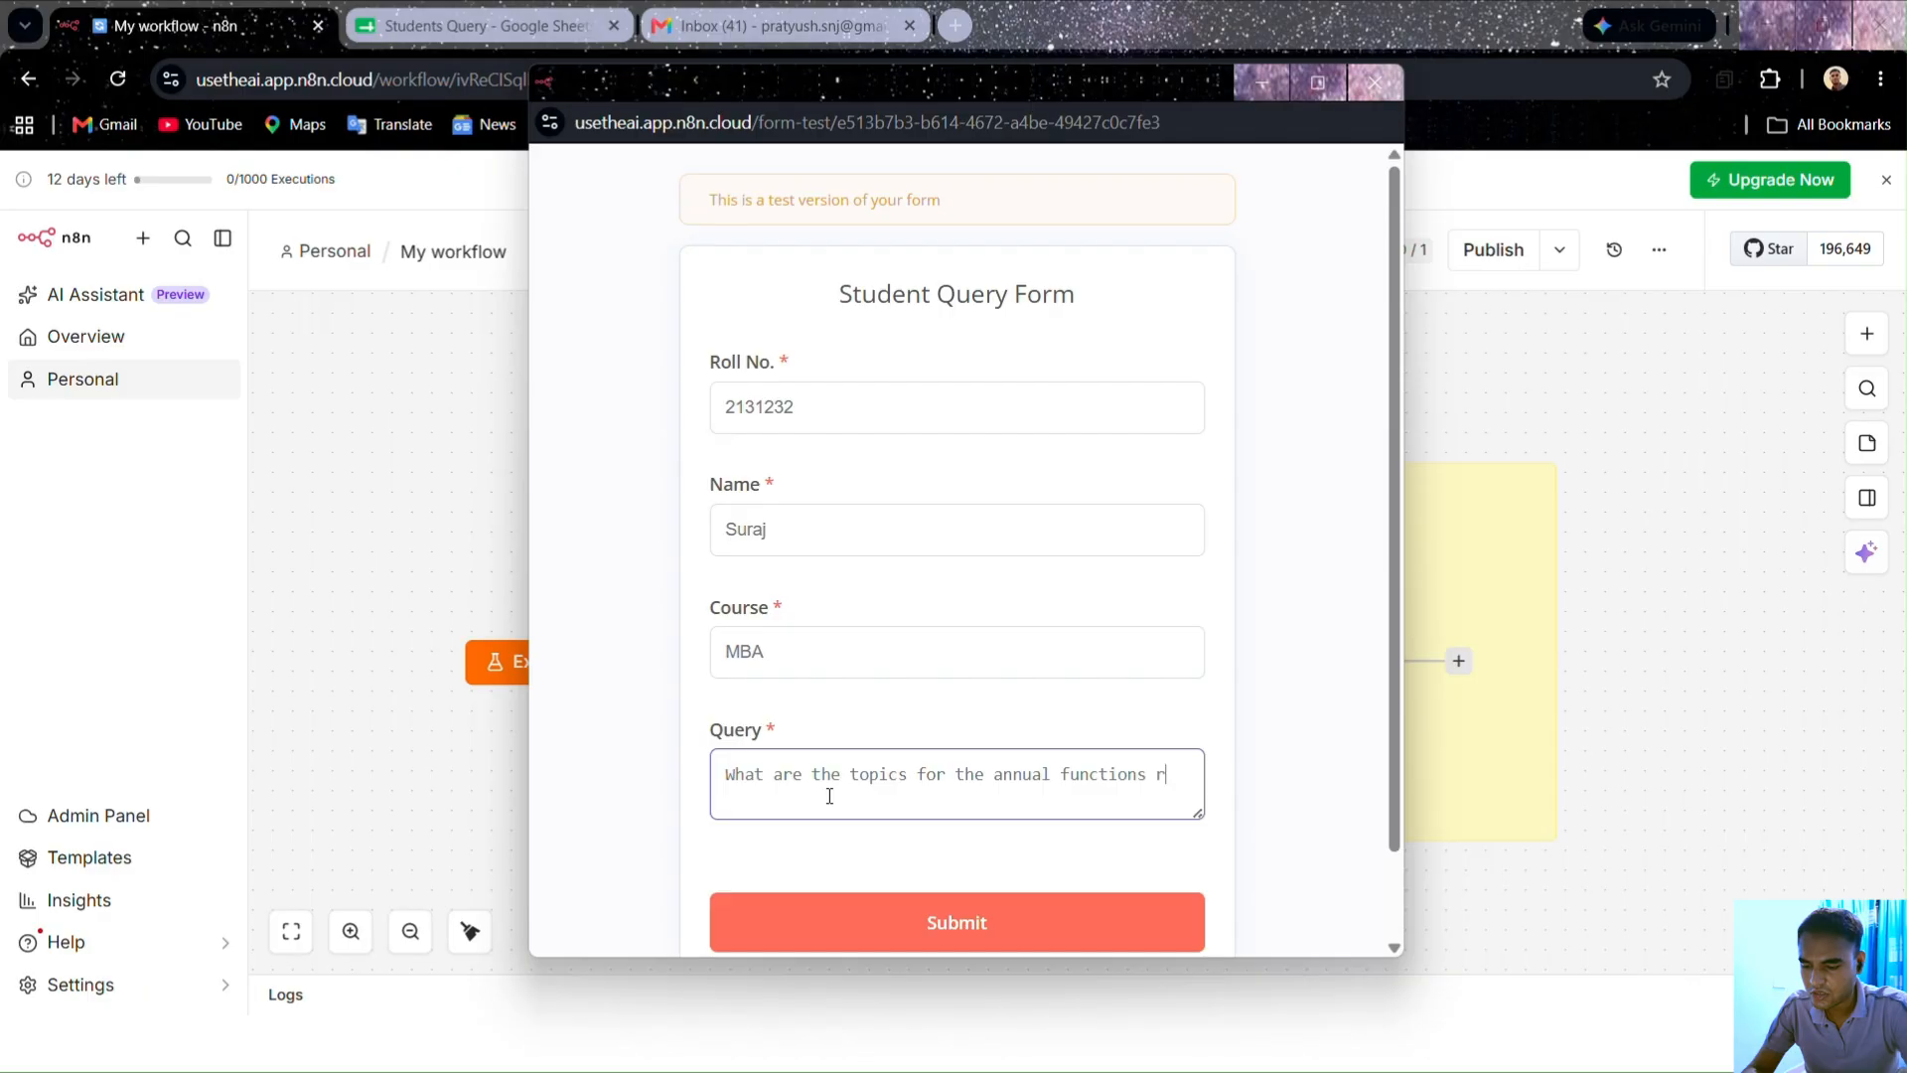
{"action": "type", "text": "egarding debate fiel"}
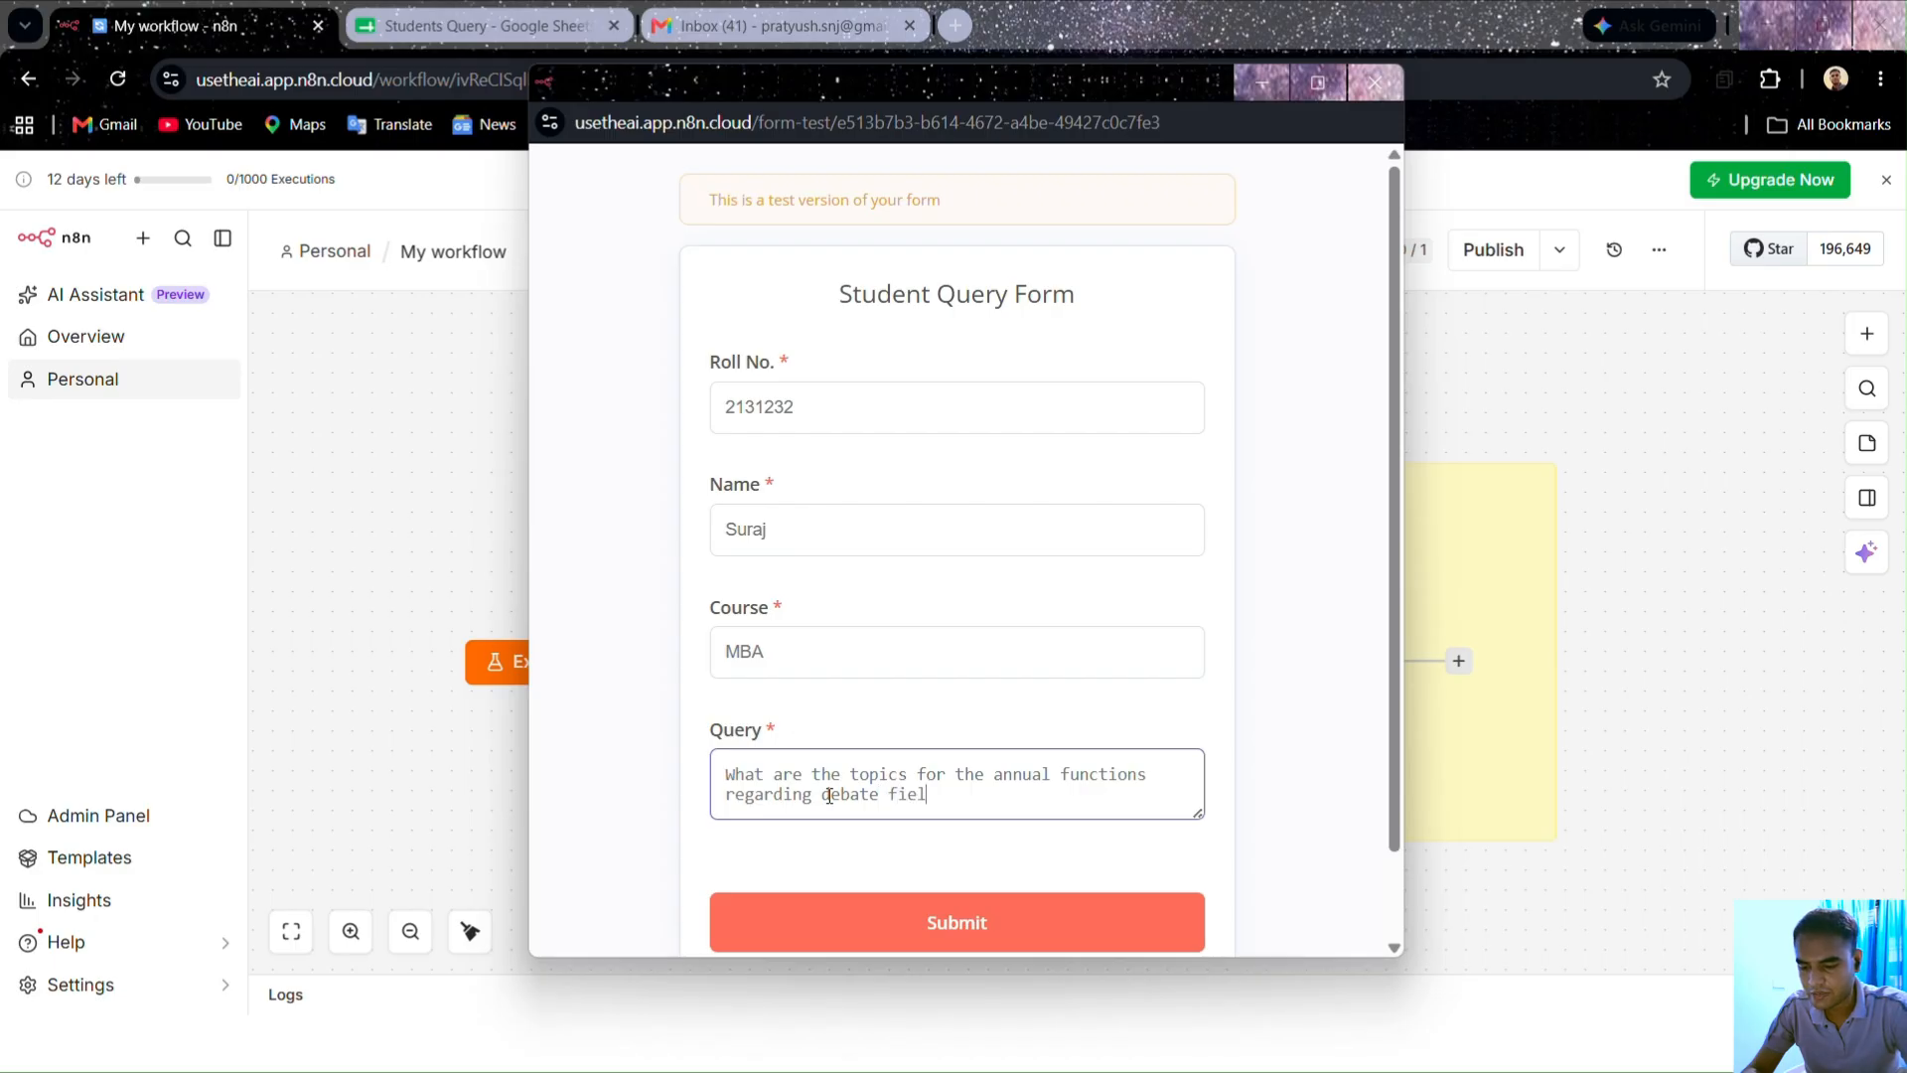
{"action": "type", "text": "."}
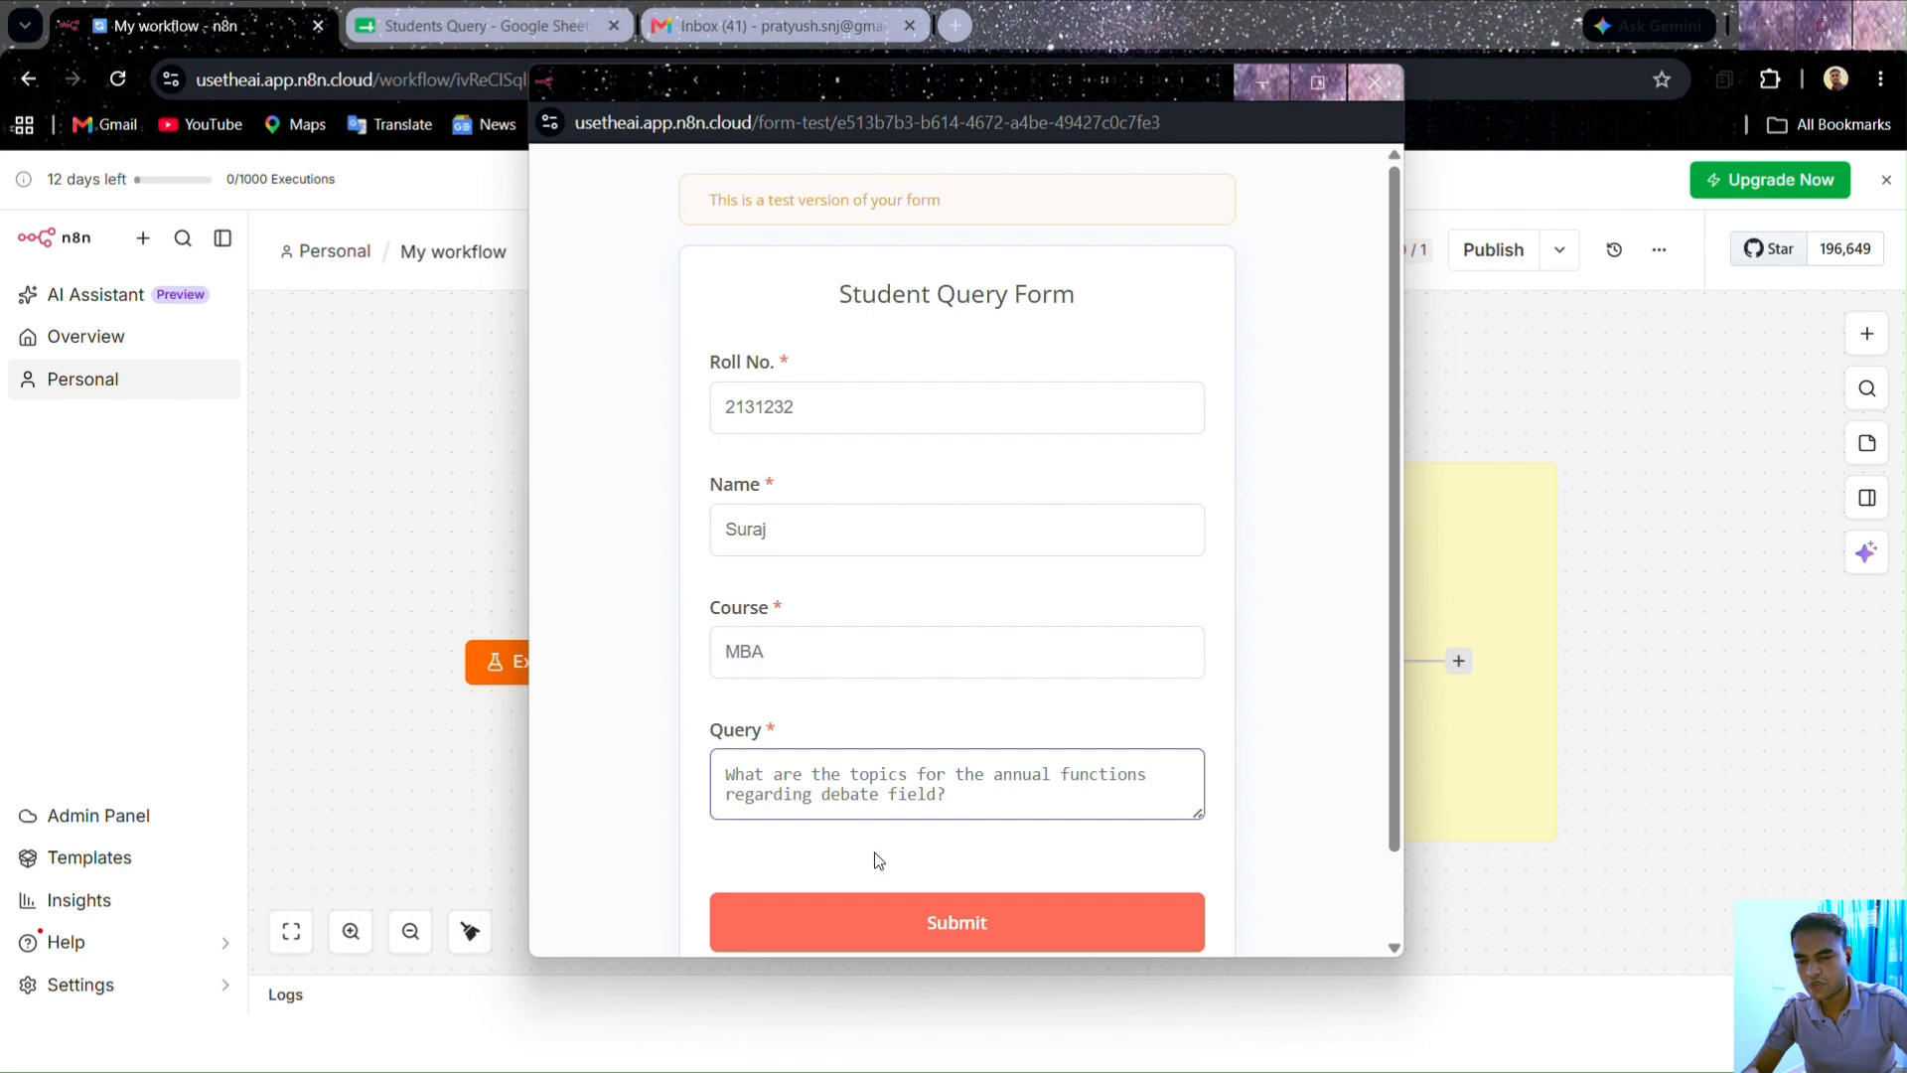
{"action": "left_click", "coordinate": [894, 922]}
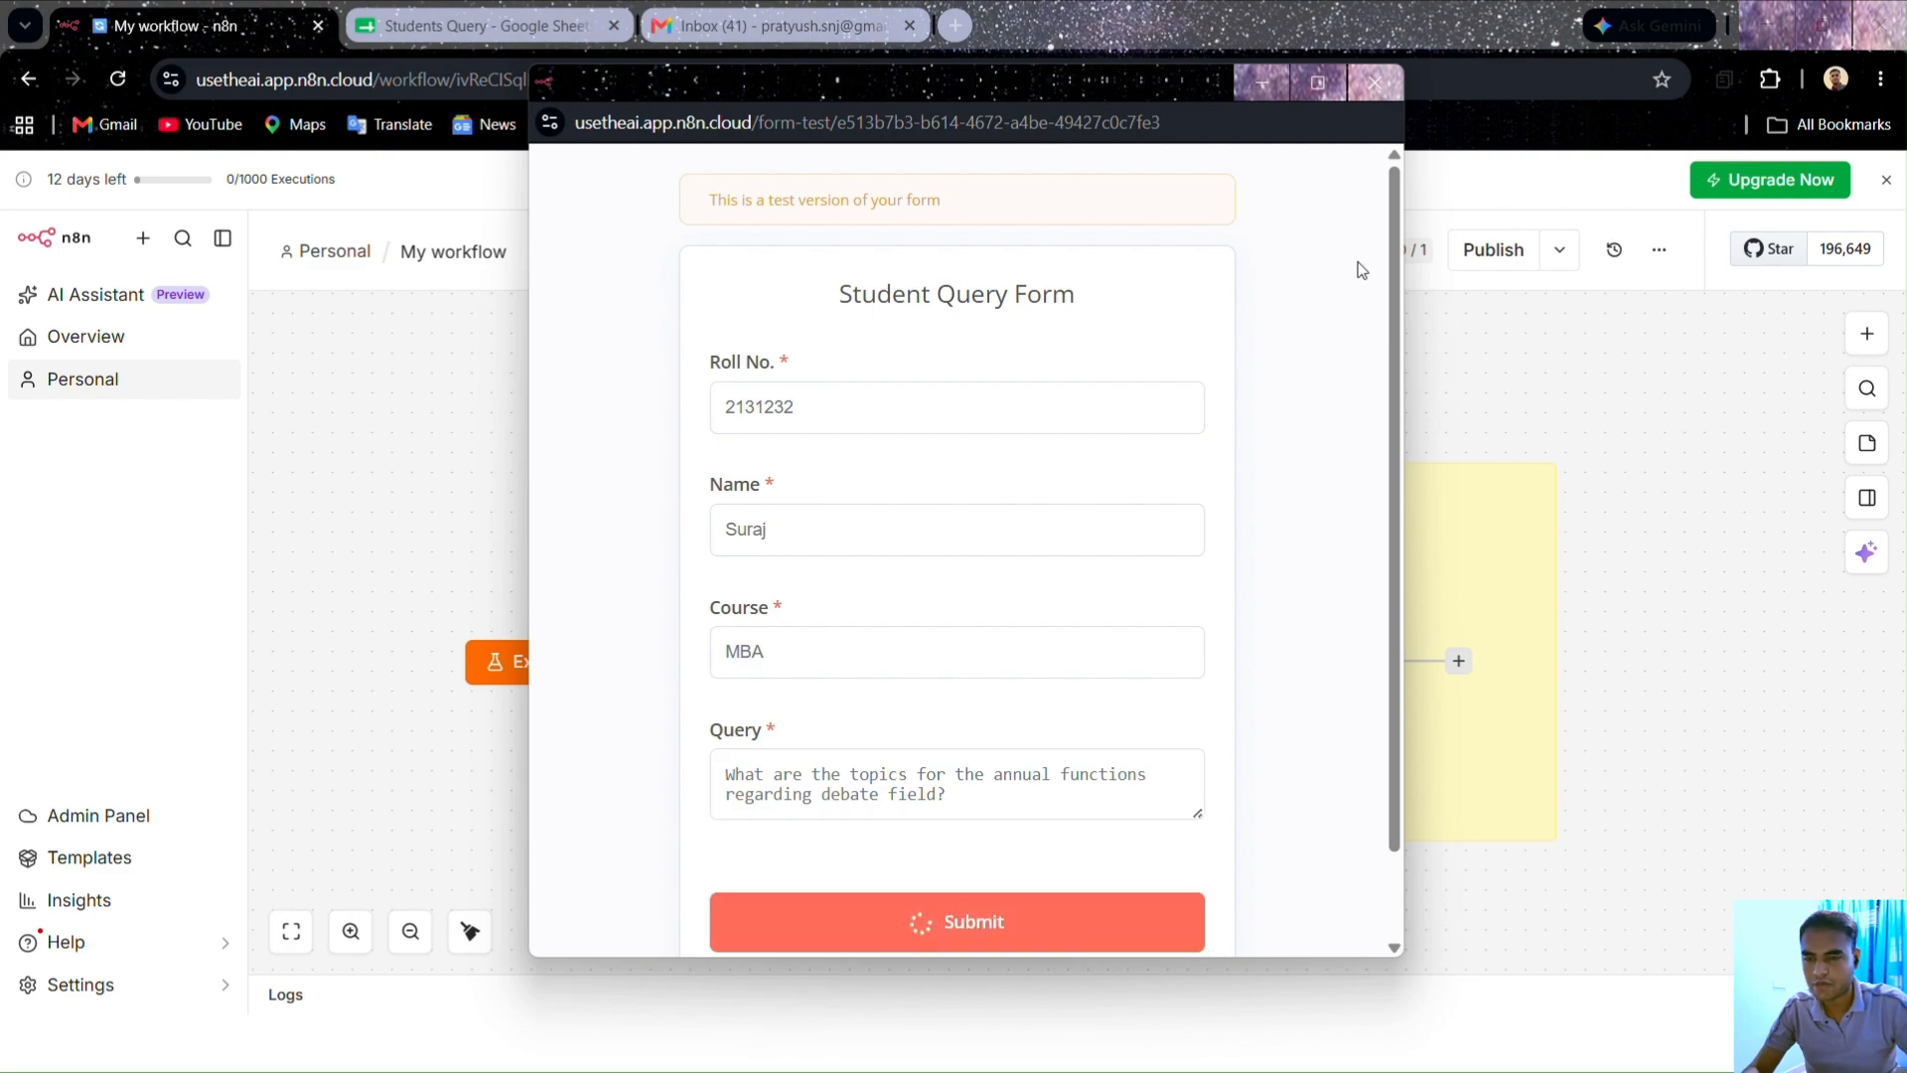
Step: Check the new sheet row, then open the newest Query Alert email's spreadsheet link
{"action": "left_click", "coordinate": [1375, 84]}
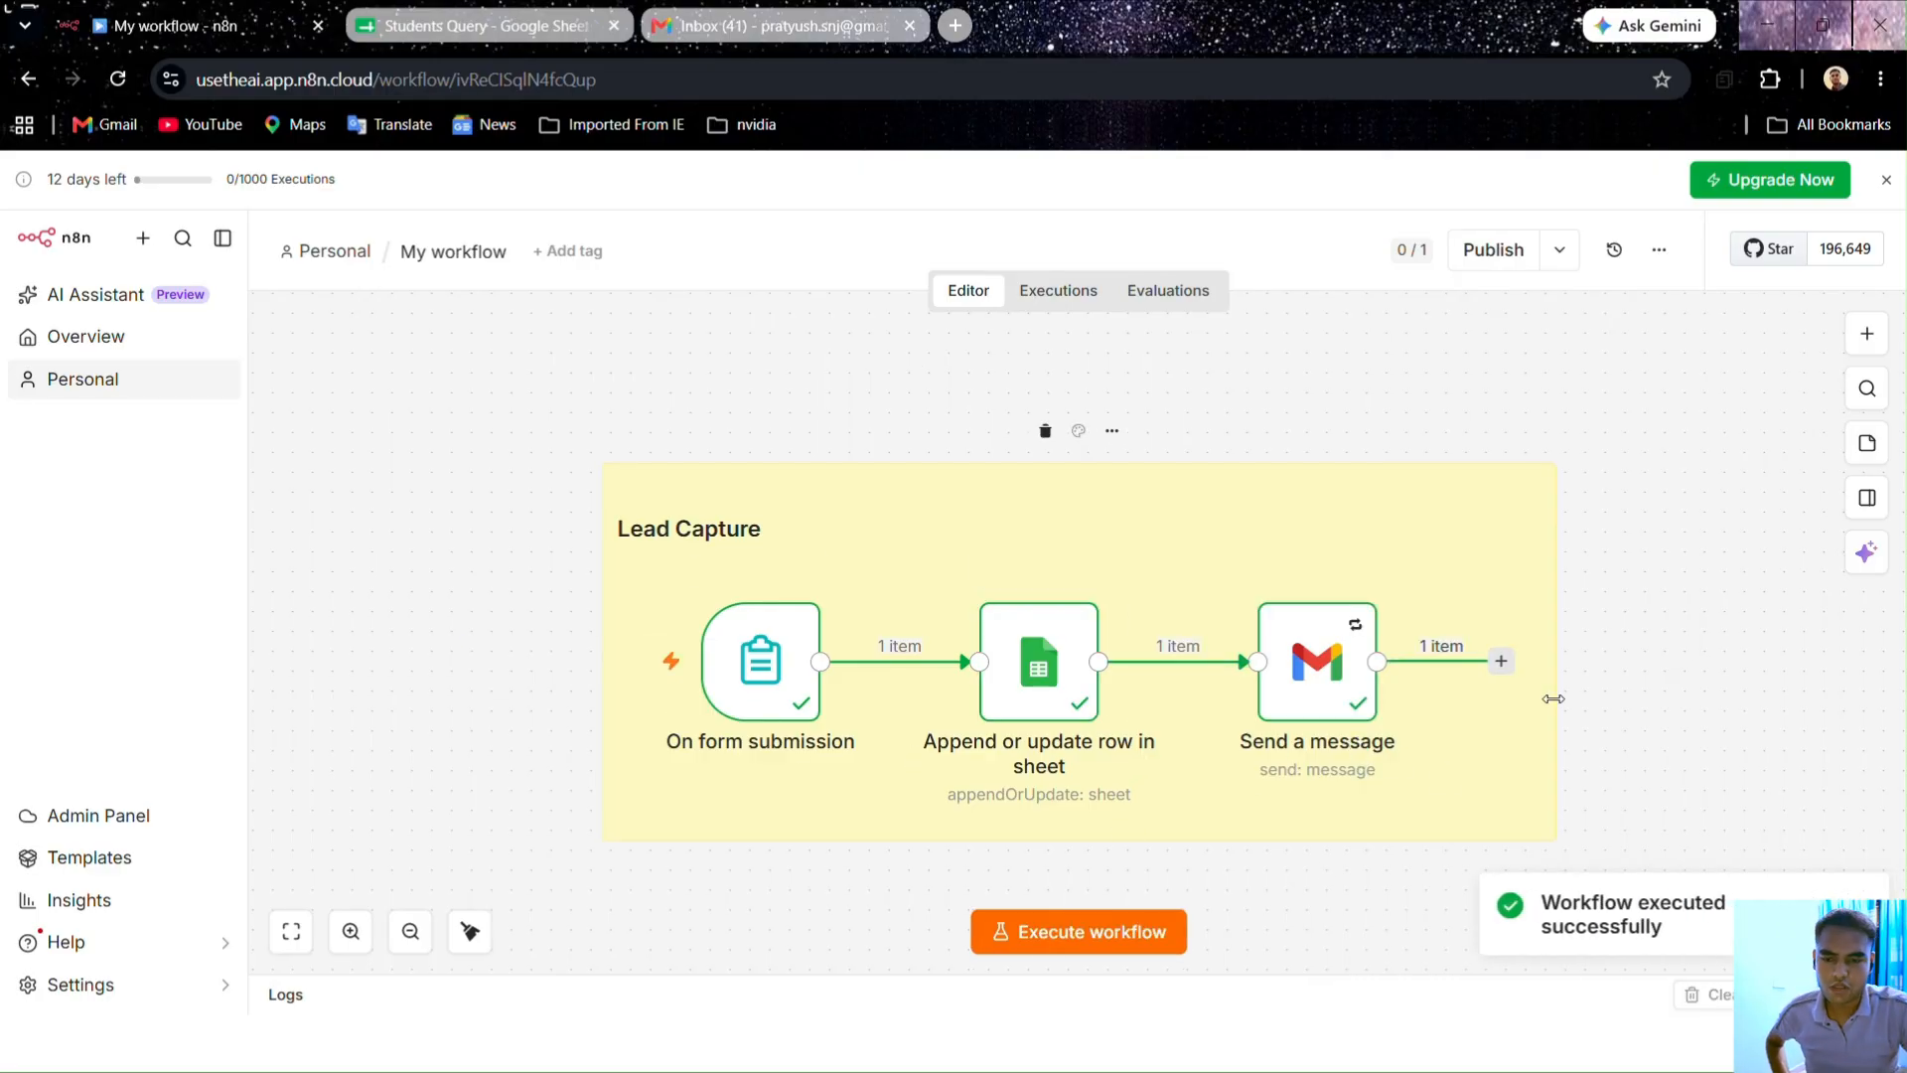
{"action": "left_click", "coordinate": [439, 27]}
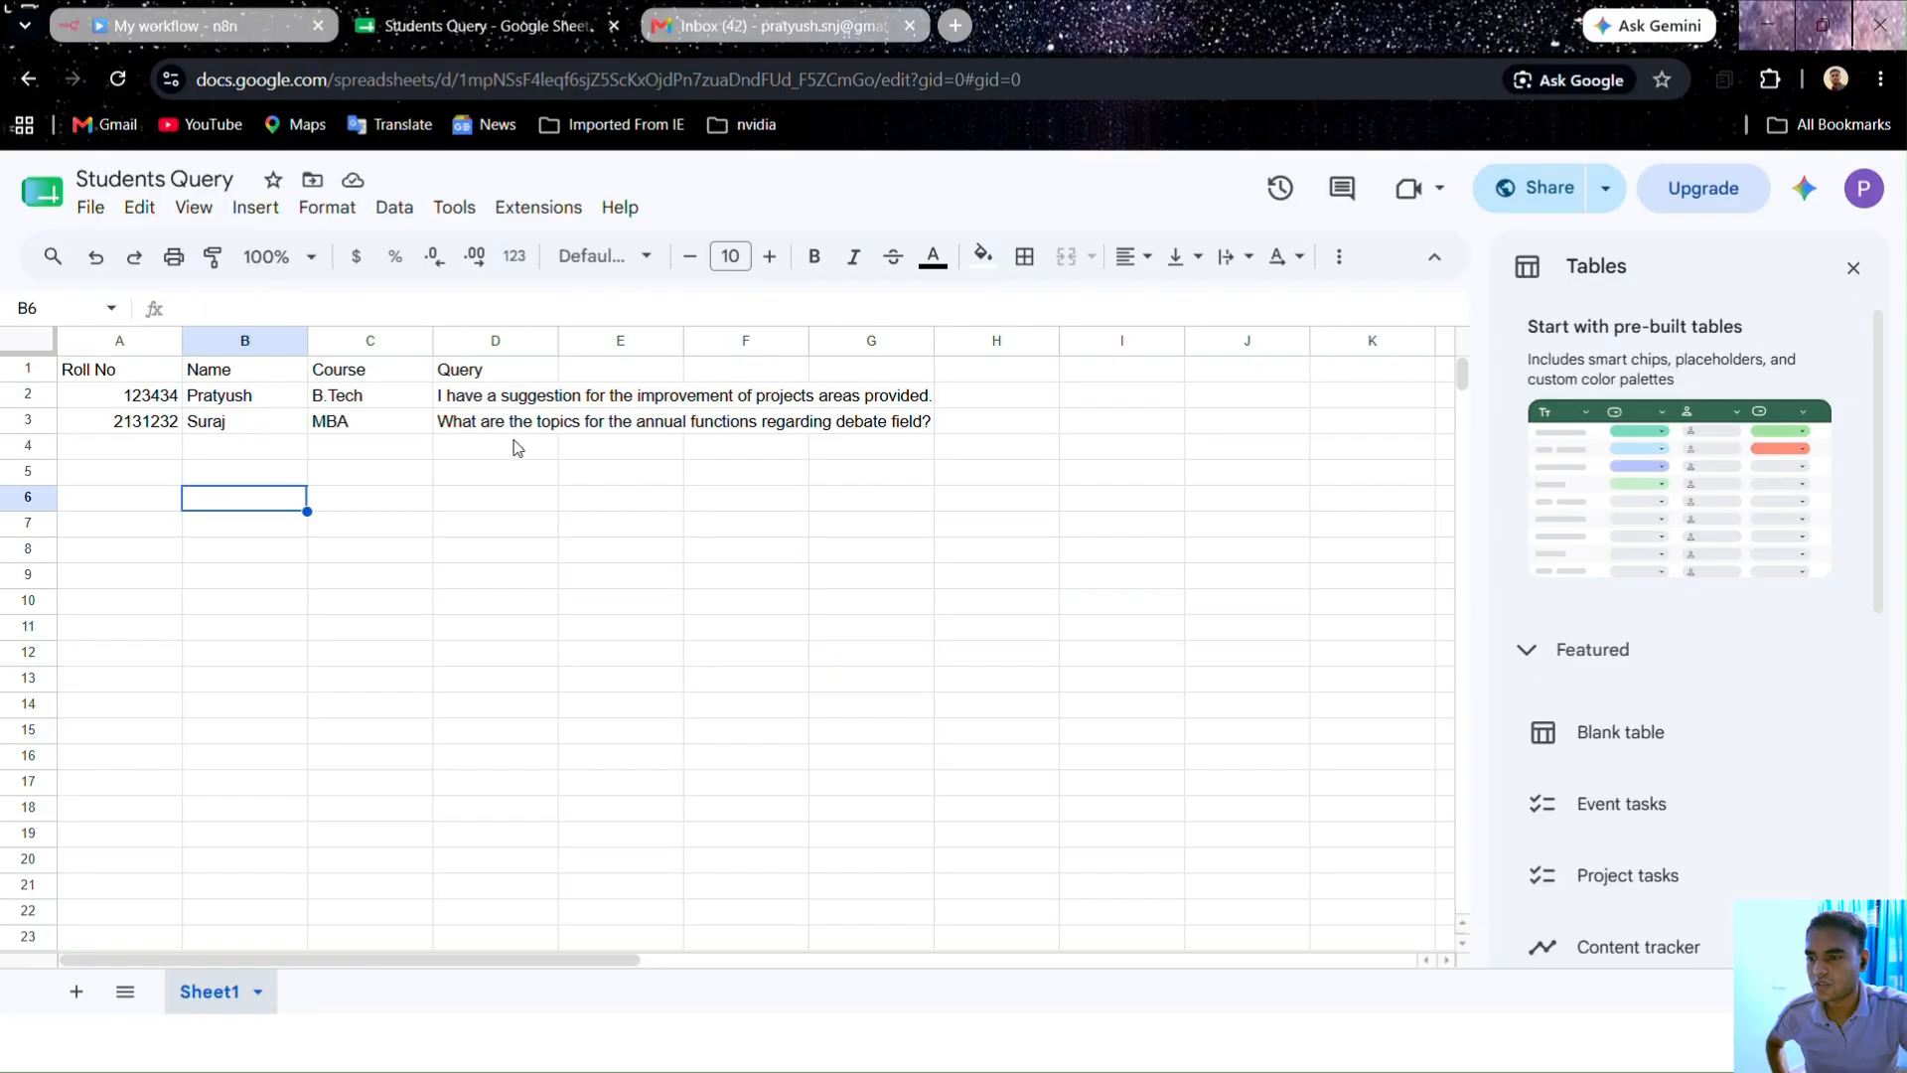
{"action": "left_click", "coordinate": [668, 18]}
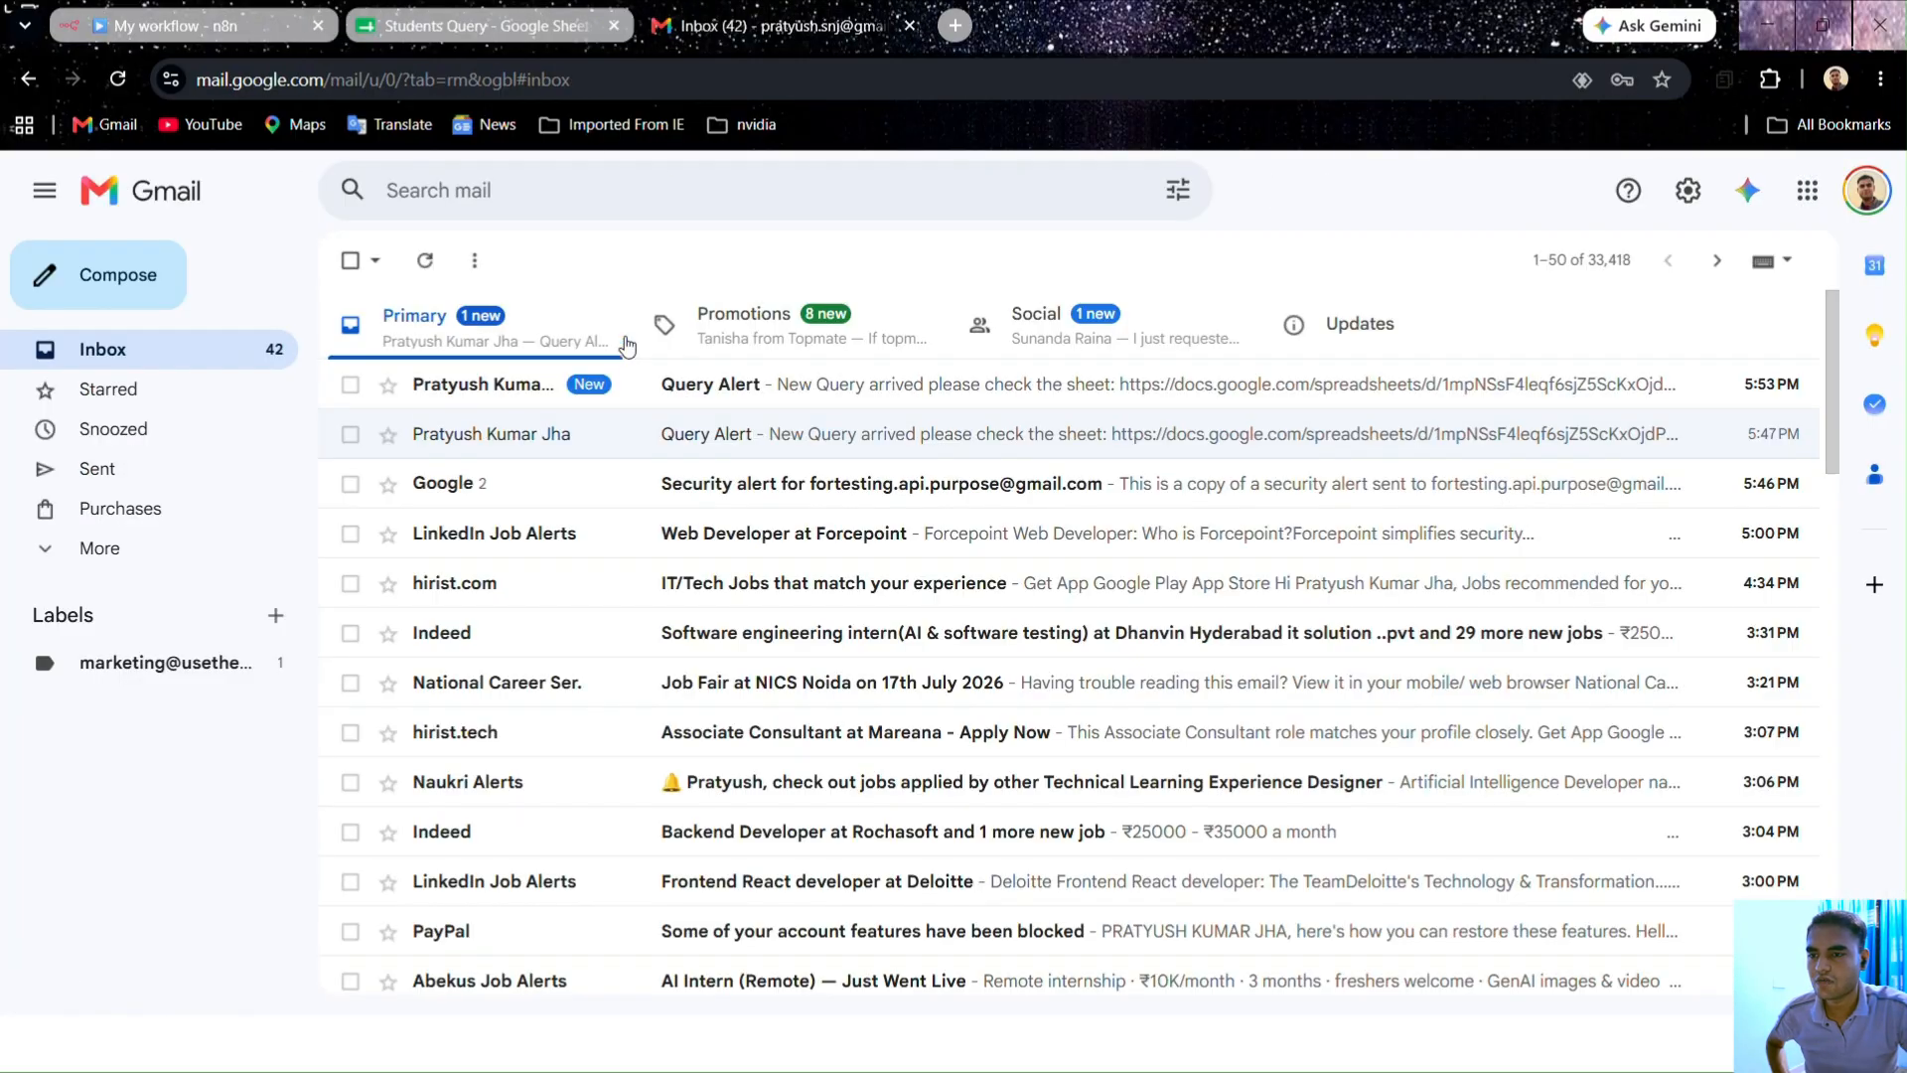
{"action": "left_click", "coordinate": [681, 385]}
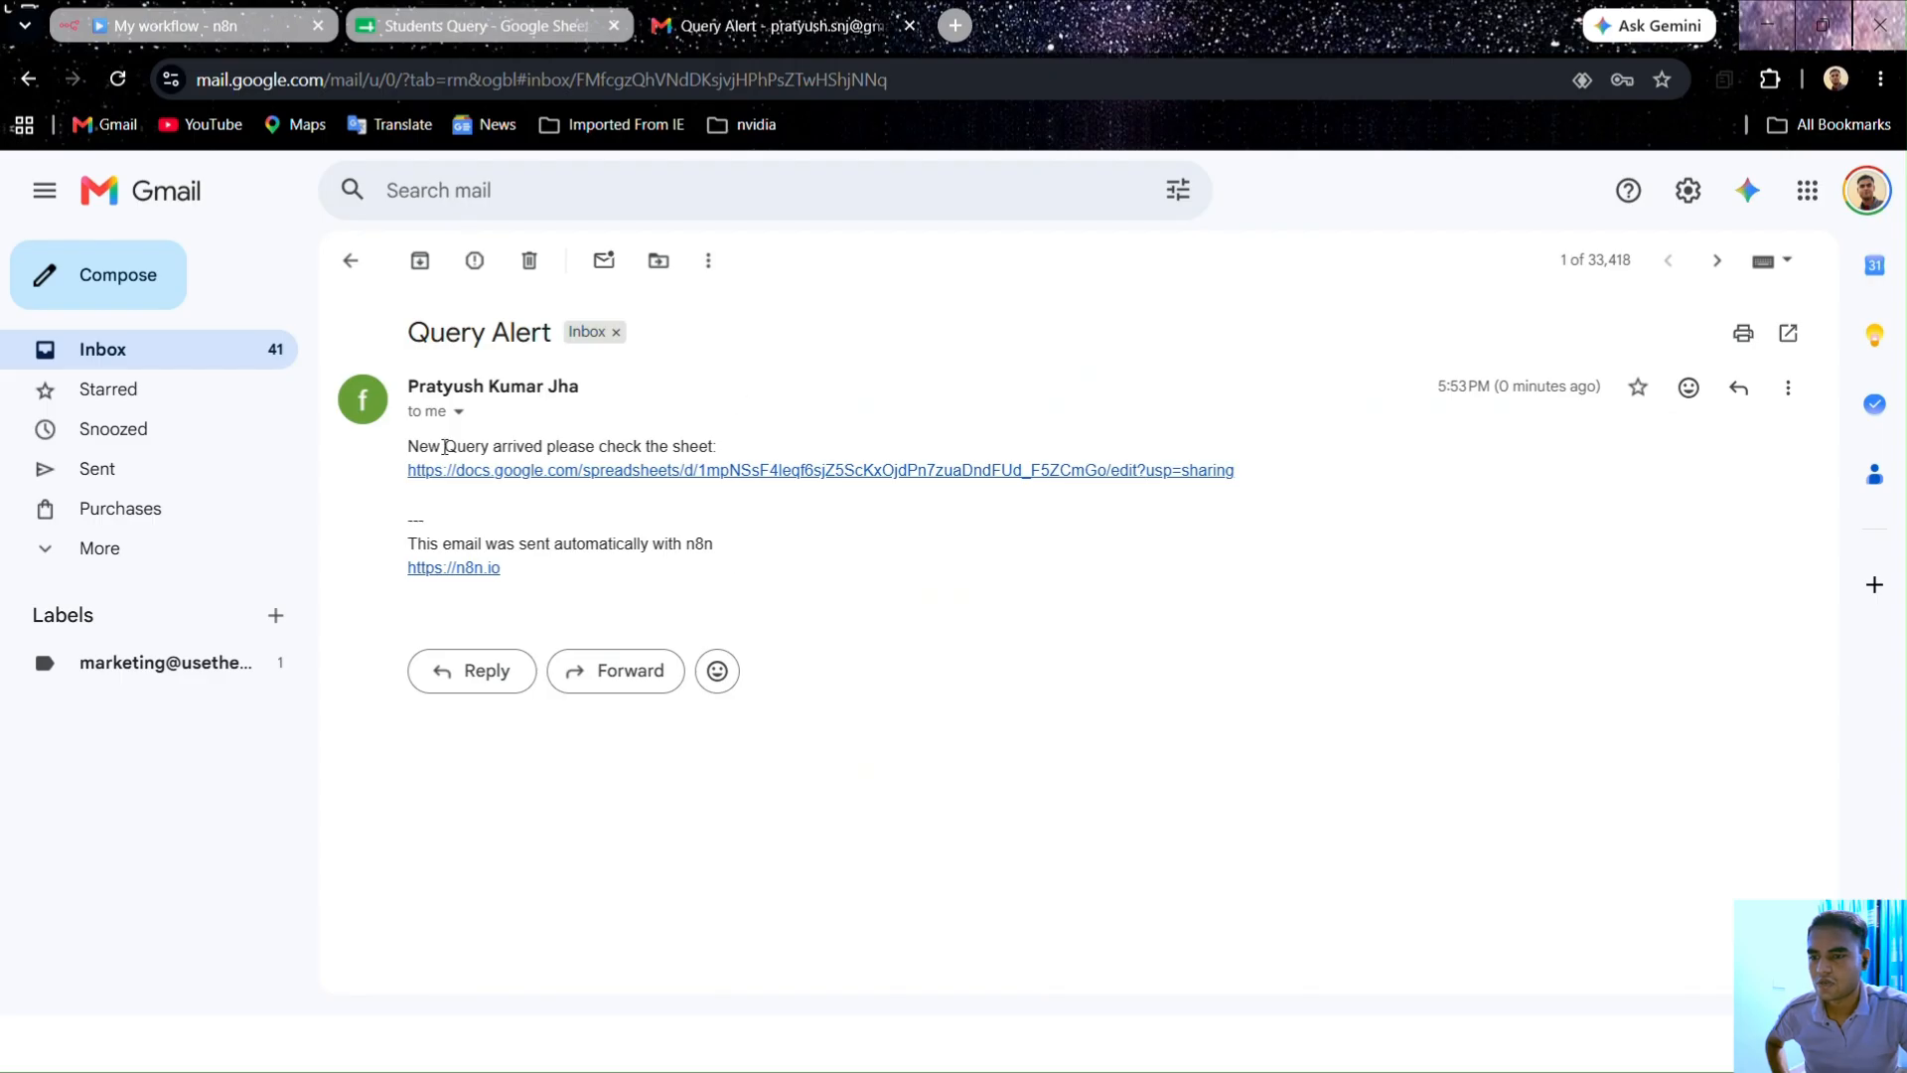
{"action": "left_click", "coordinate": [940, 471]}
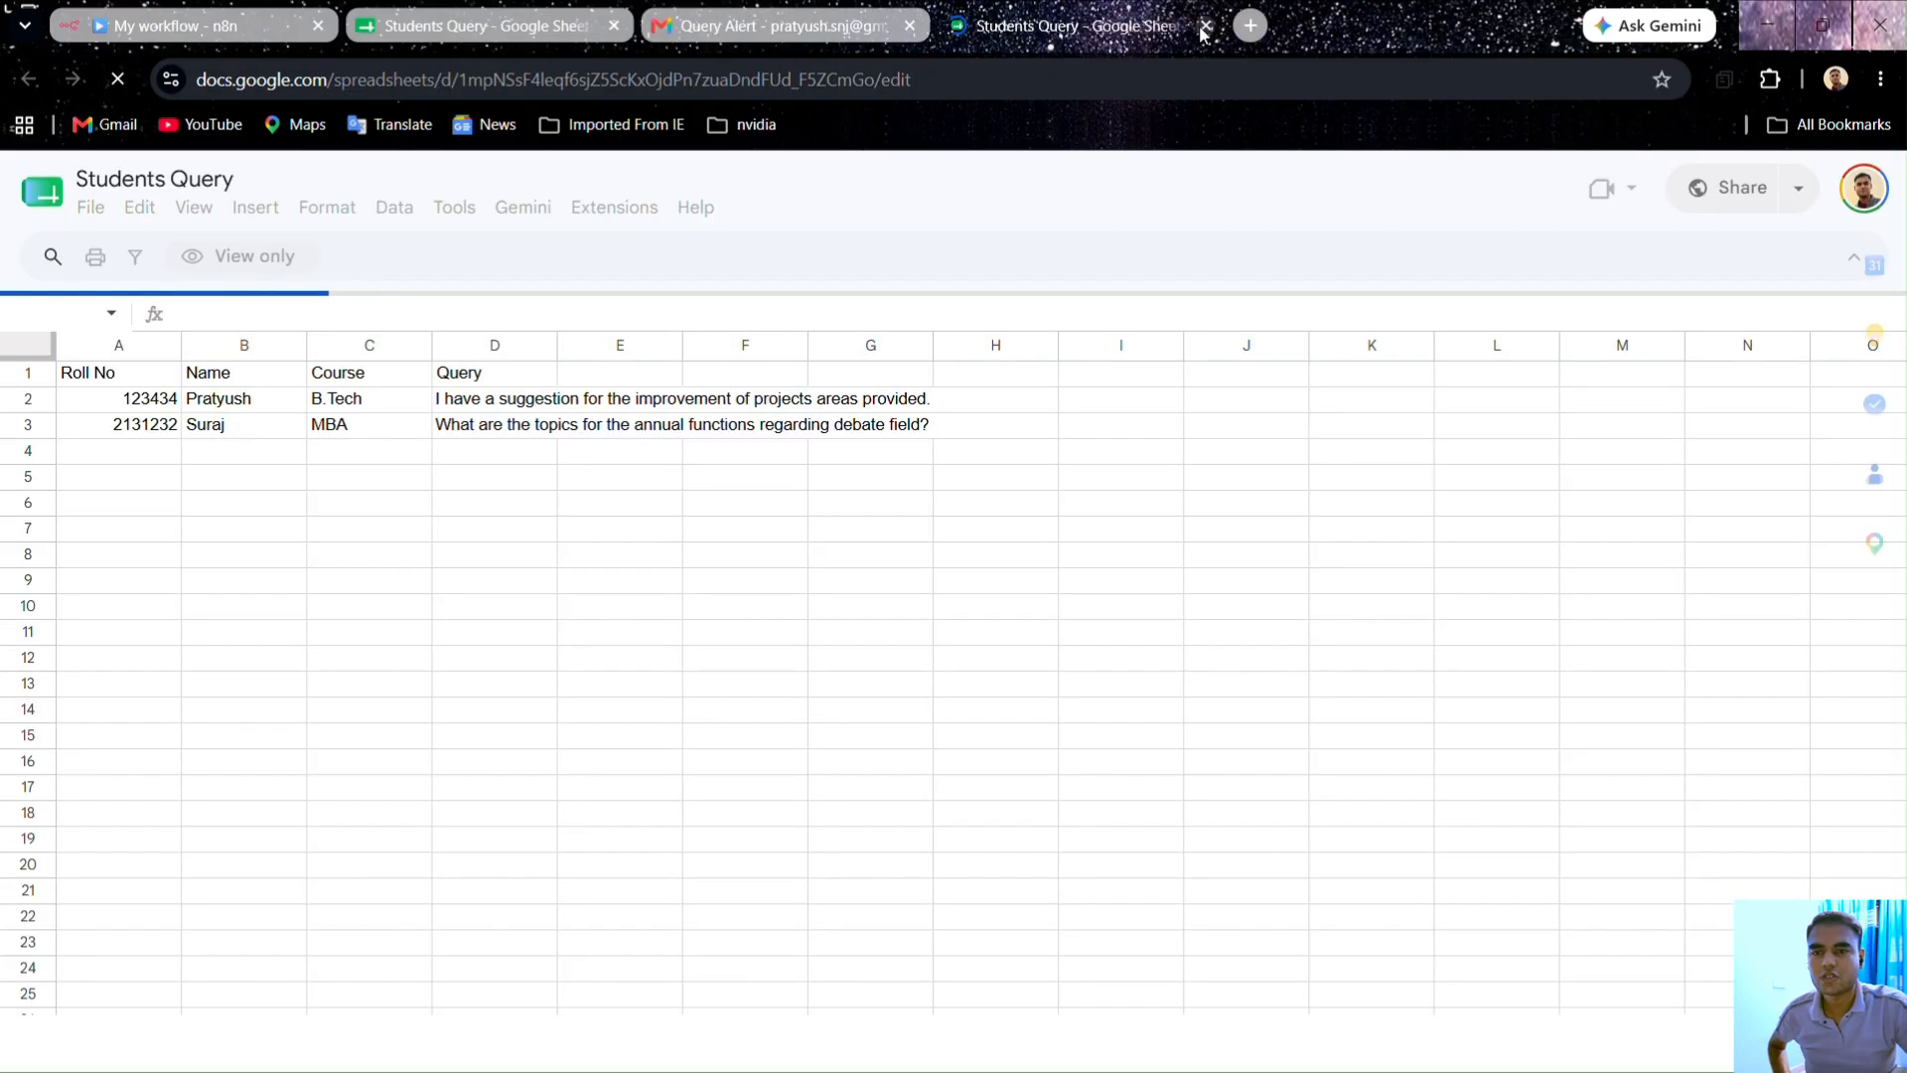
Step: Close the duplicate spreadsheet tab and go back to the executed n8n workflow
{"action": "left_click", "coordinate": [1204, 26]}
{"action": "left_click", "coordinate": [487, 26]}
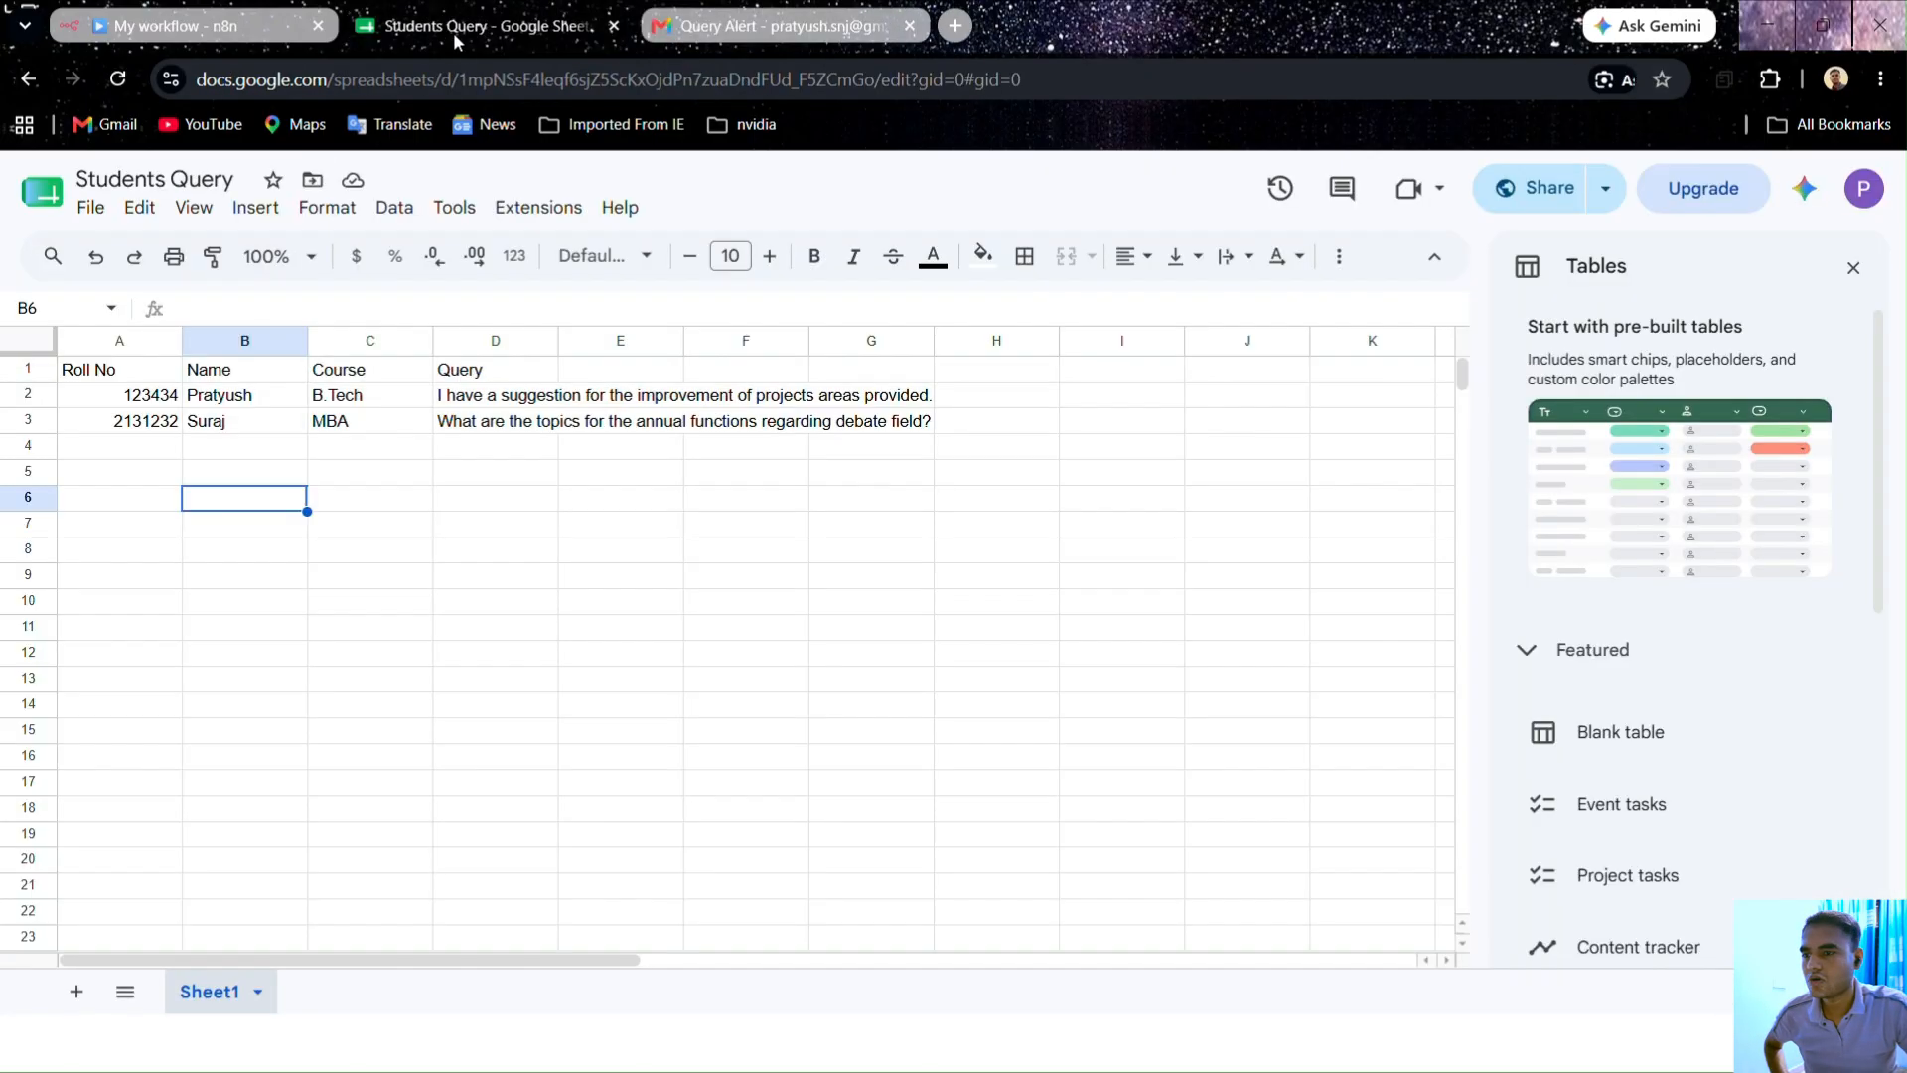
{"action": "left_click", "coordinate": [171, 30]}
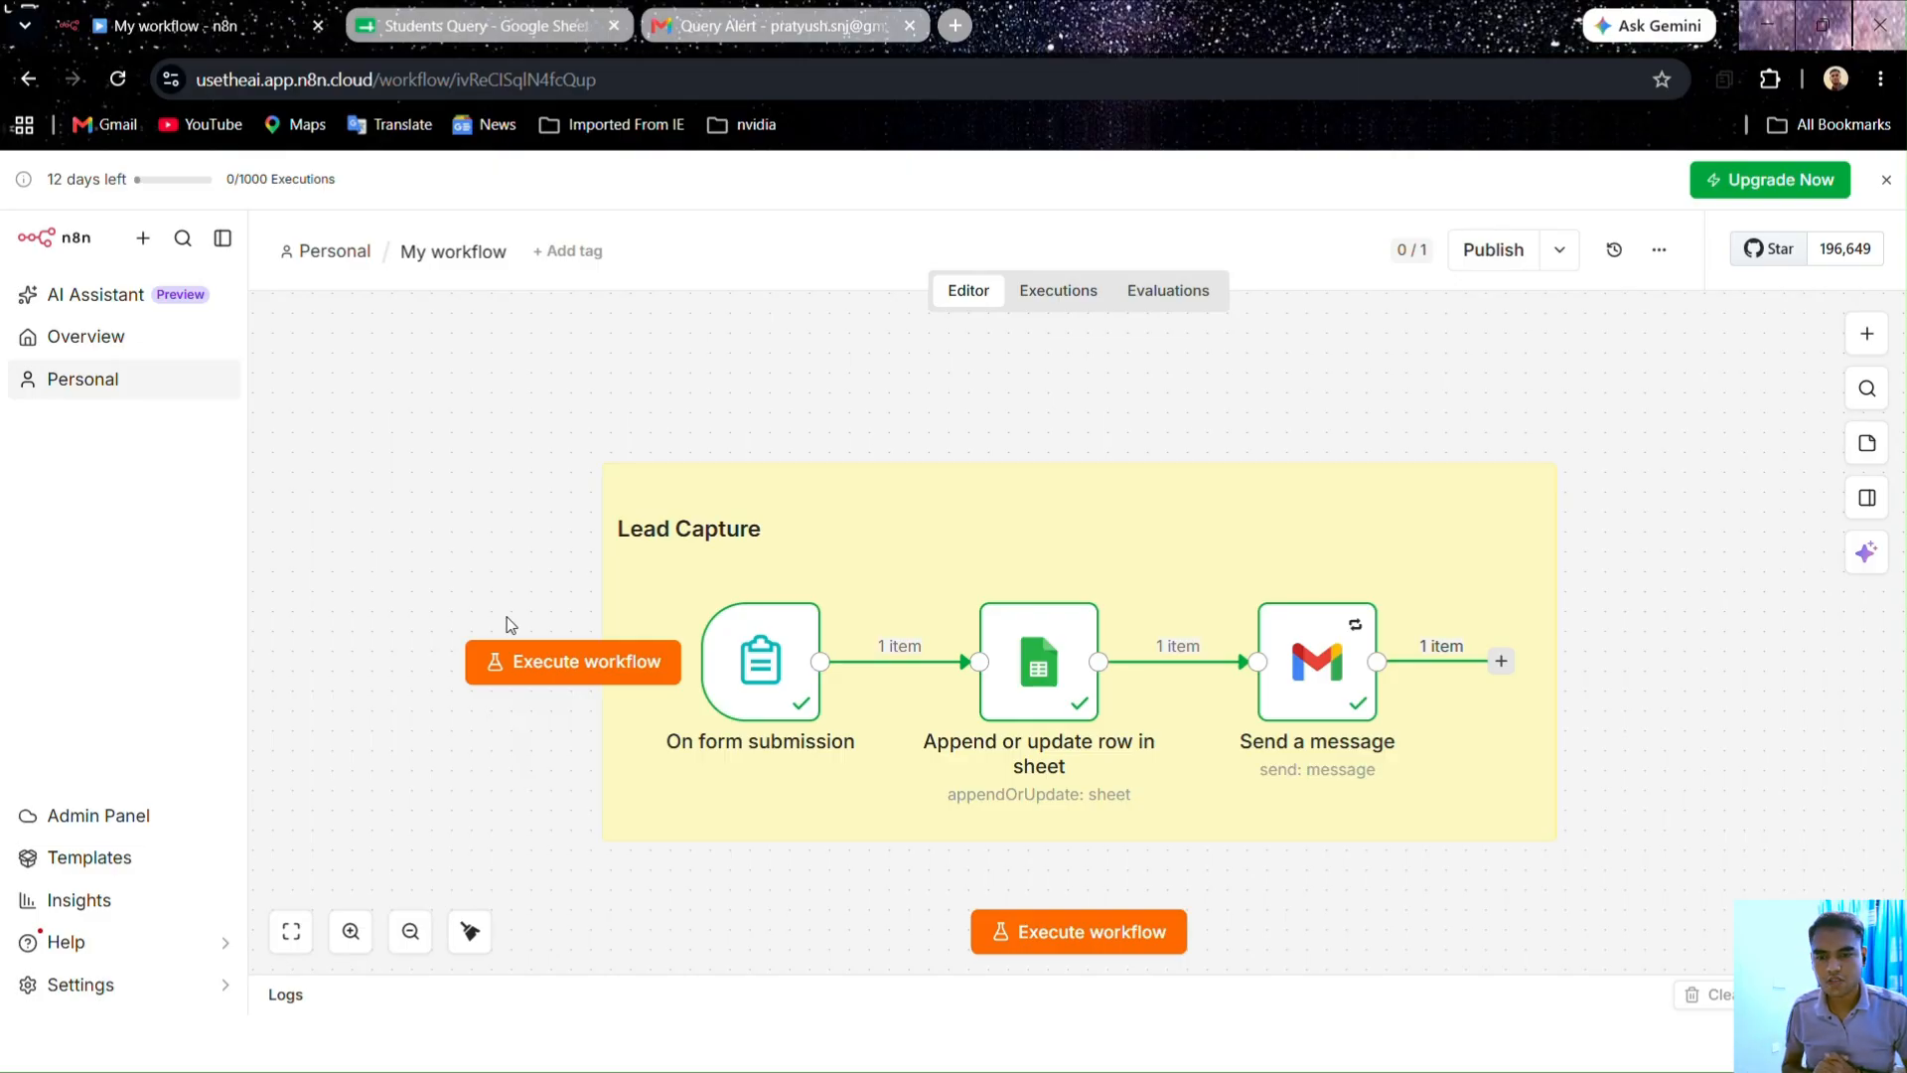
Step: Download the workflow as My workflow.json and confirm it in Chrome's downloads panel
{"action": "left_click", "coordinate": [1657, 264]}
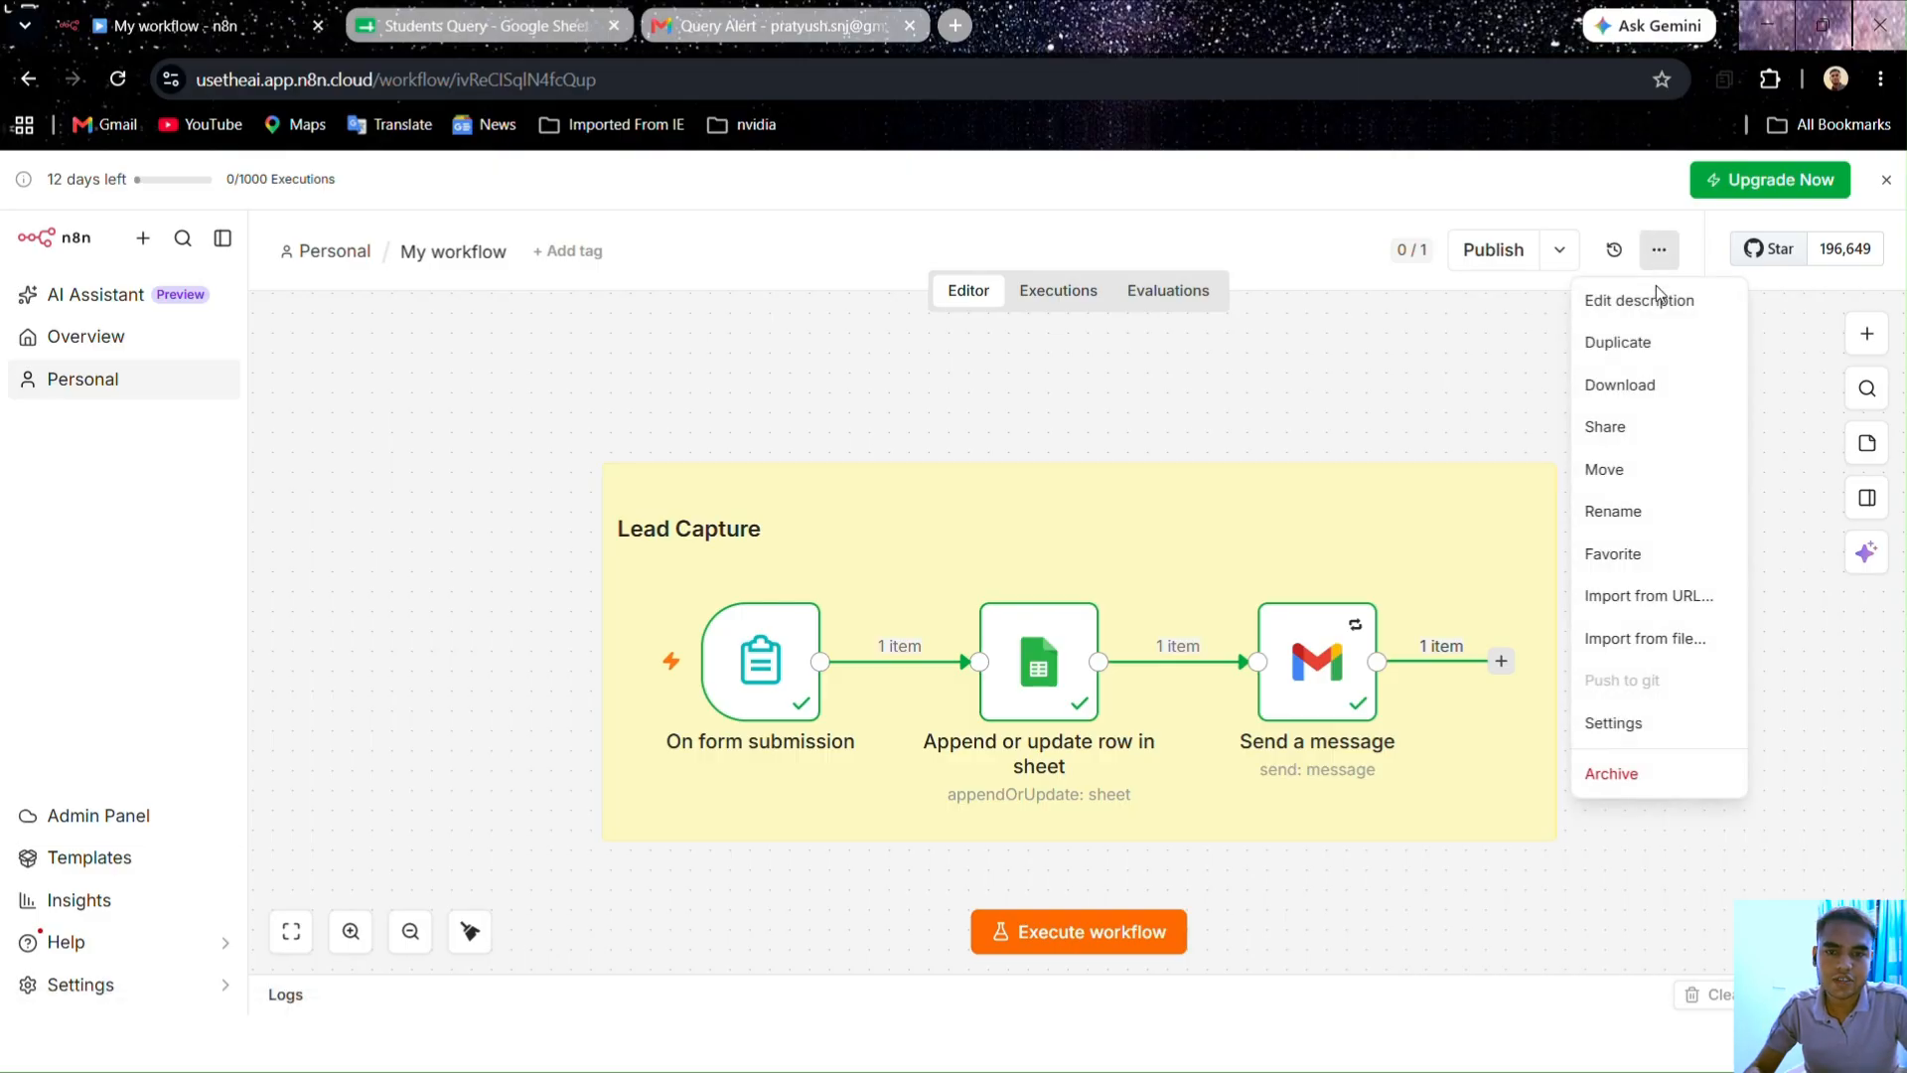
{"action": "left_click", "coordinate": [1611, 389]}
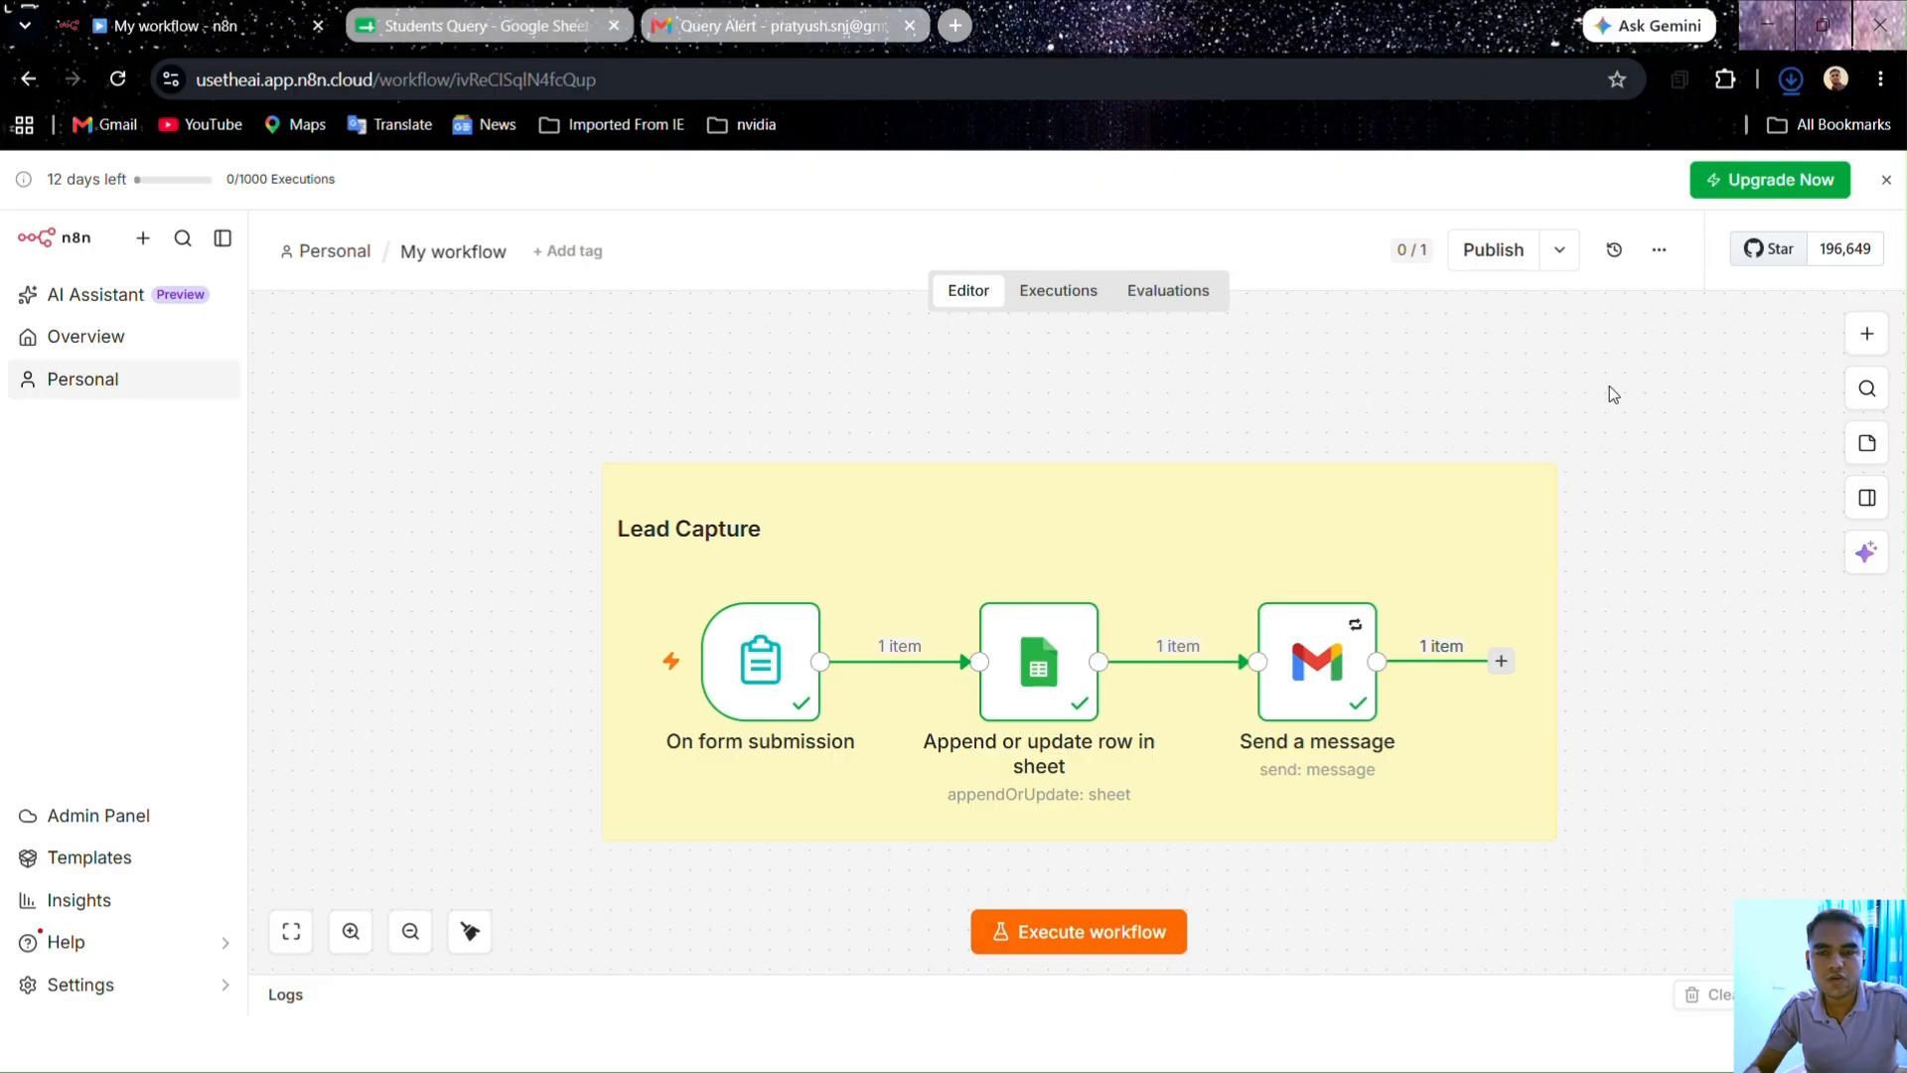
{"action": "left_click", "coordinate": [1790, 87]}
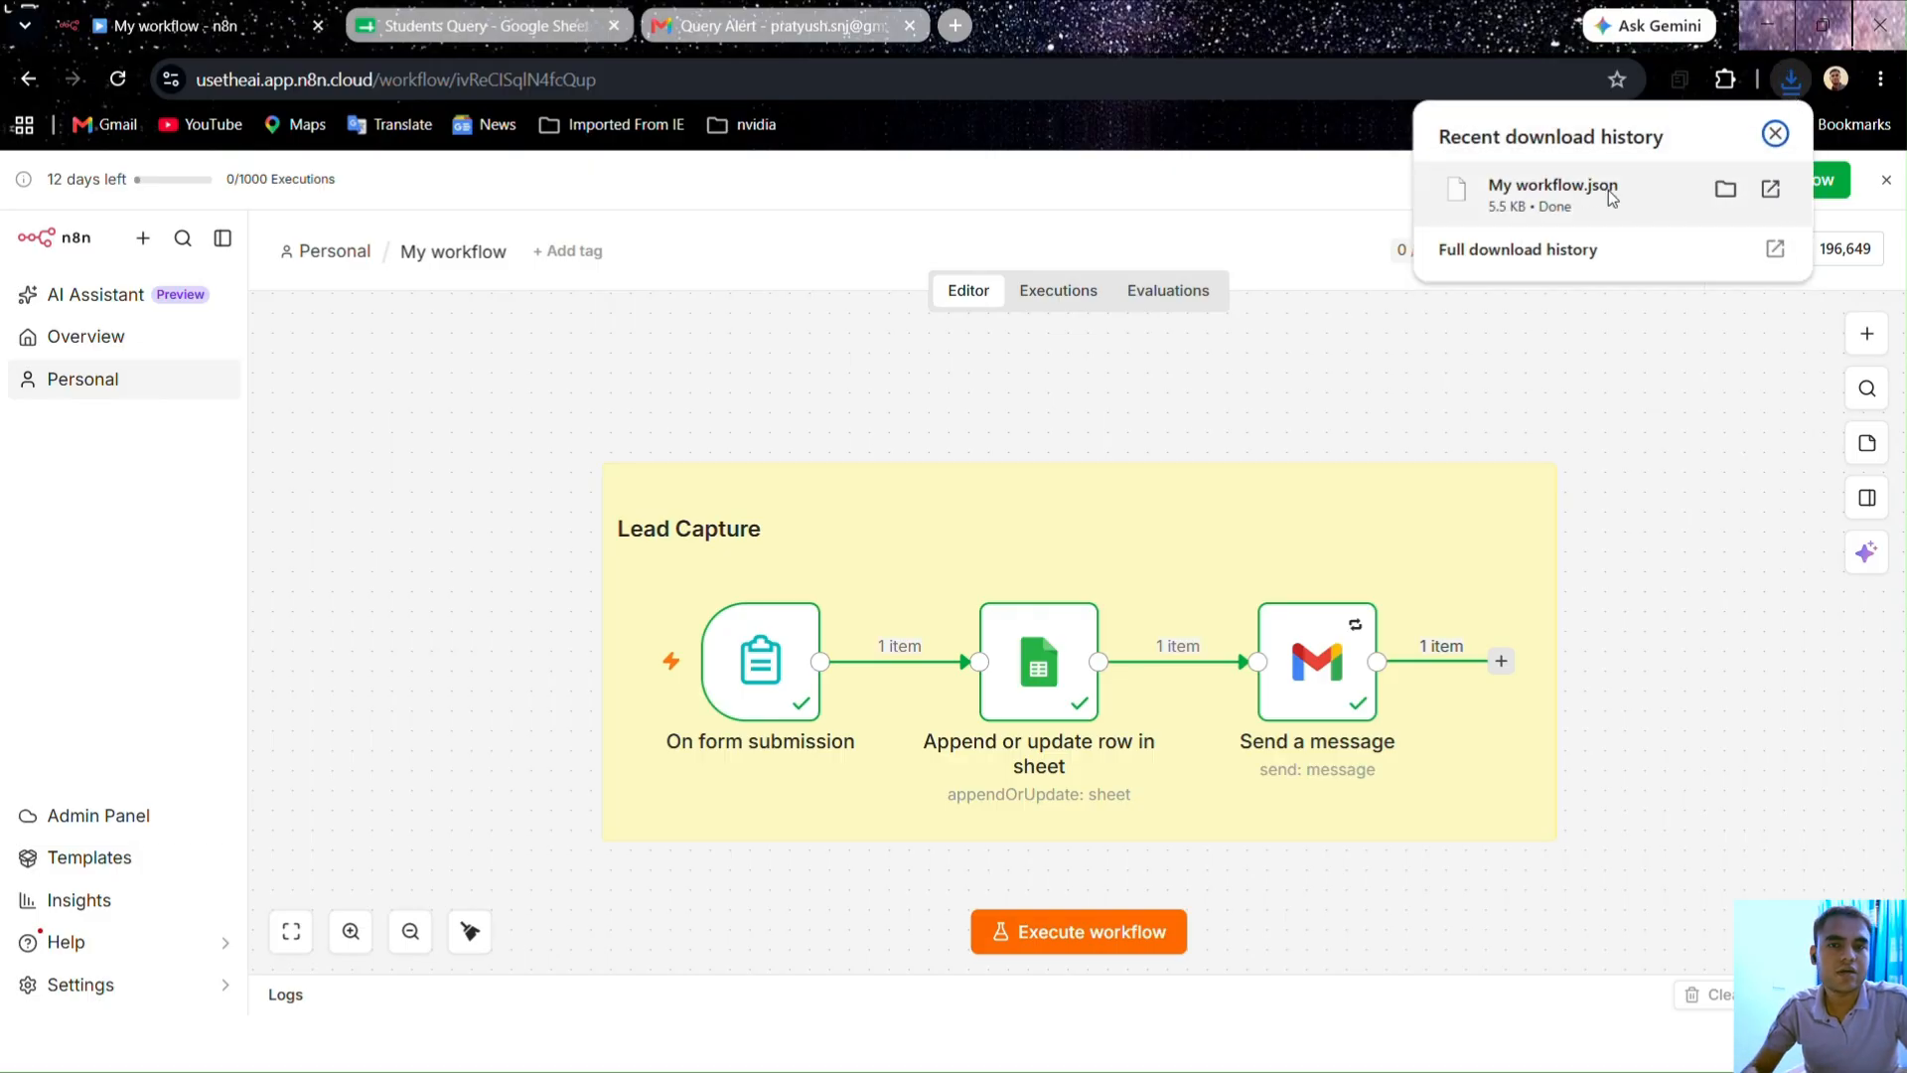
{"action": "left_click", "coordinate": [1545, 320]}
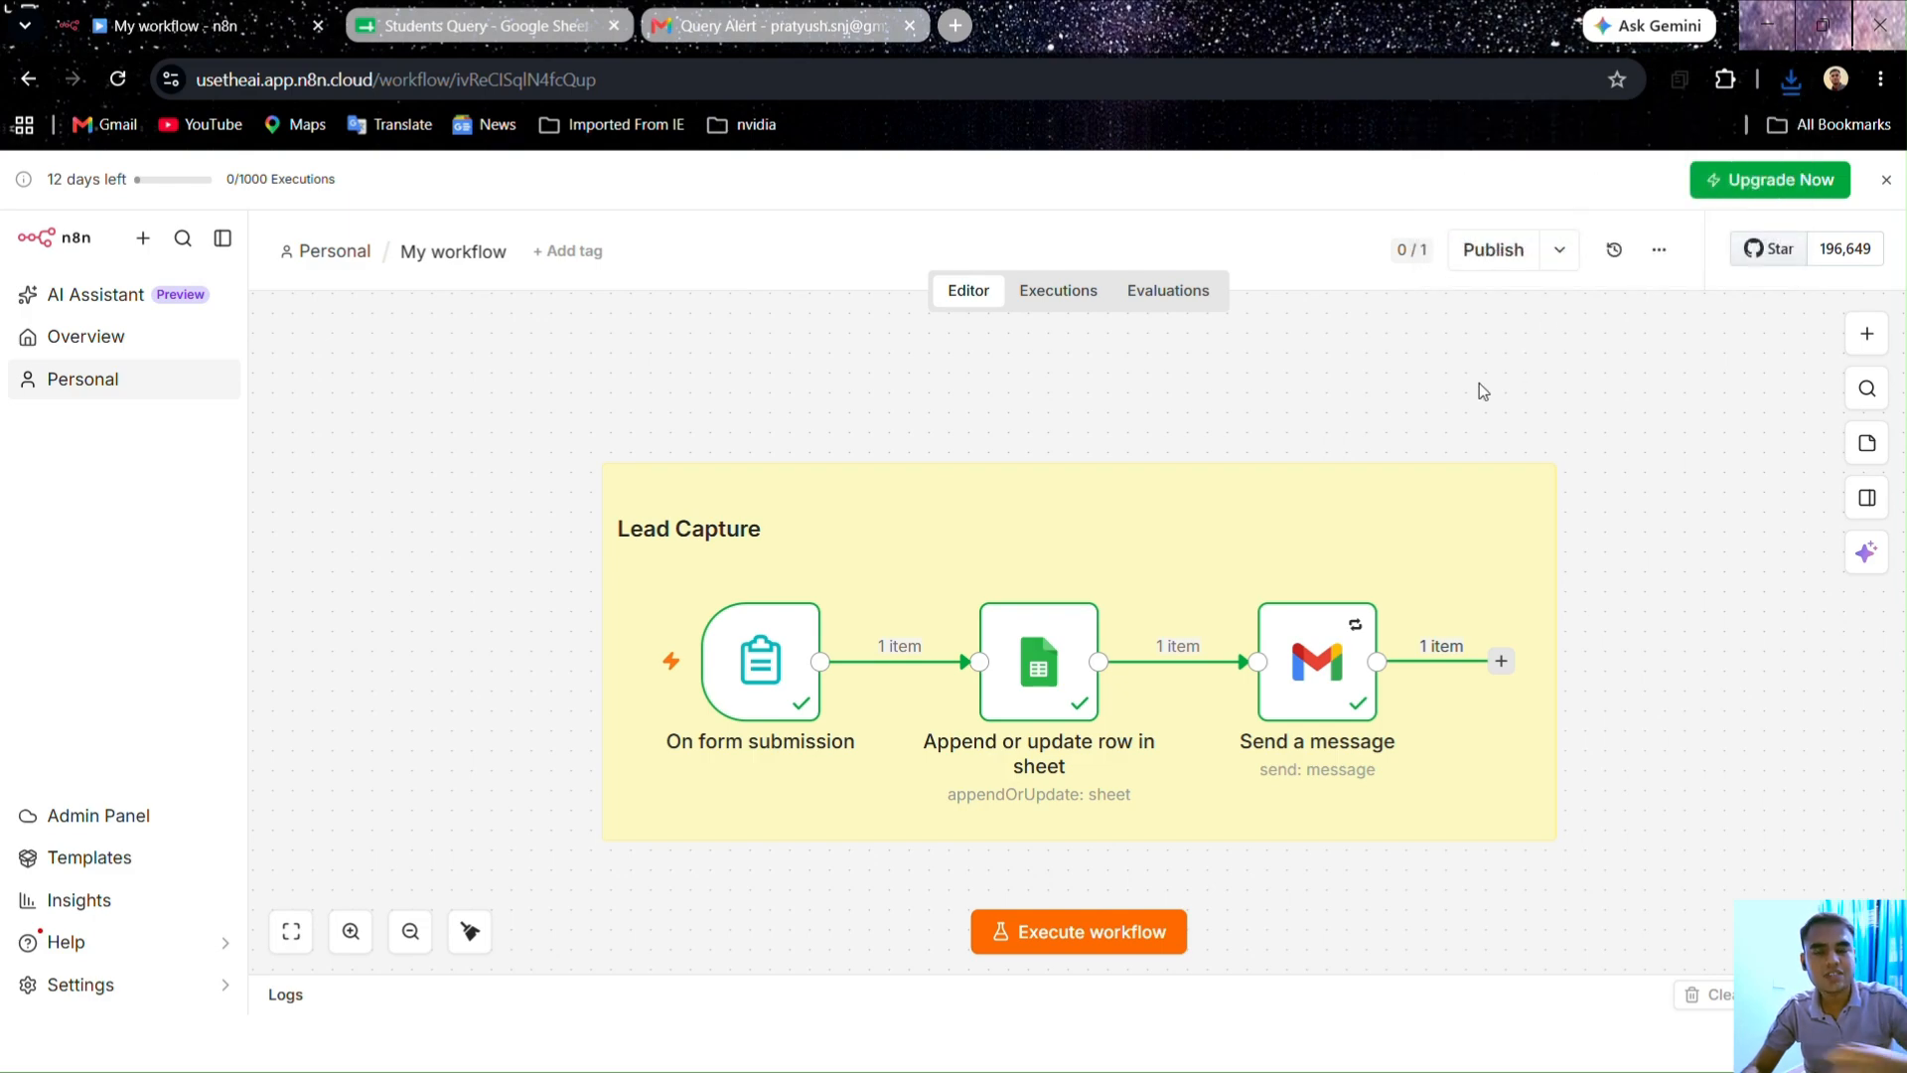
Step: Create a new blank workflow and import My workflow.json from the Downloads folder into it
{"action": "left_click", "coordinate": [144, 342]}
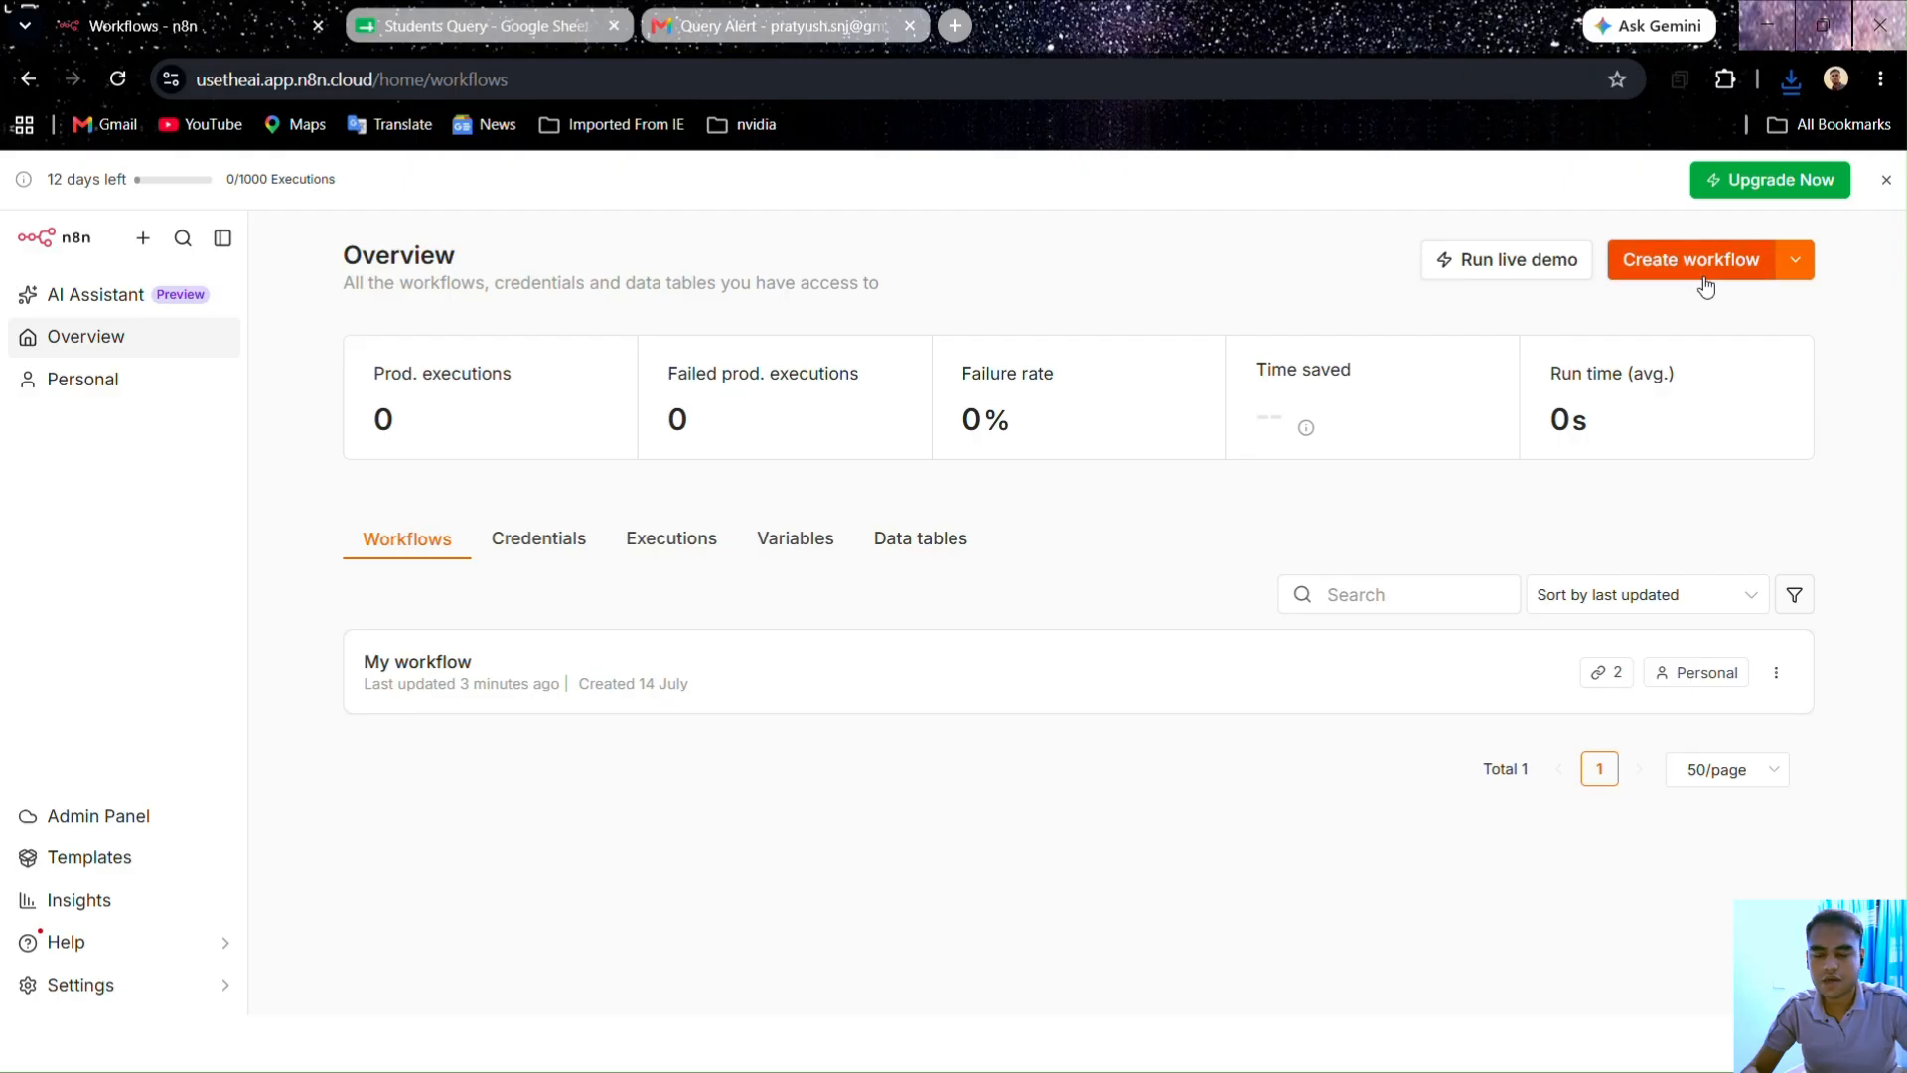
{"action": "left_click", "coordinate": [1743, 260]}
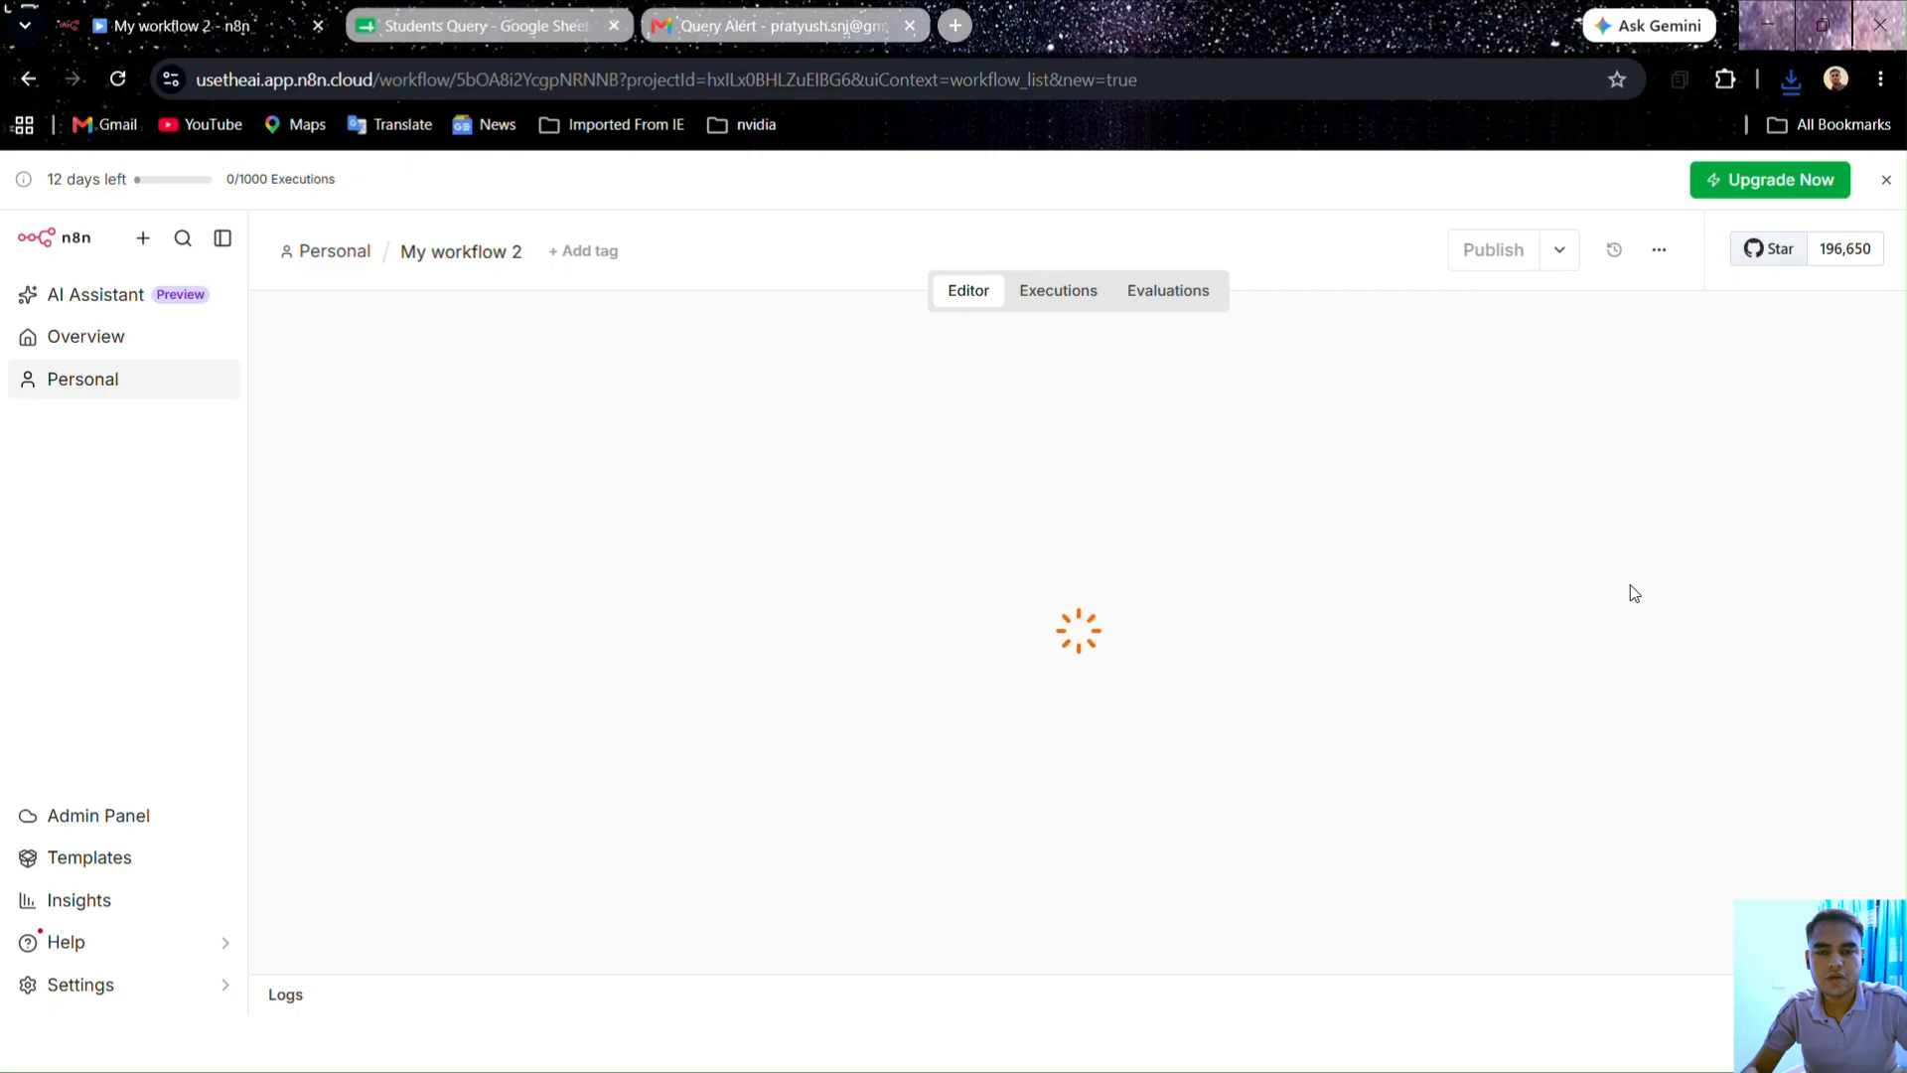
{"action": "left_click", "coordinate": [1669, 257]}
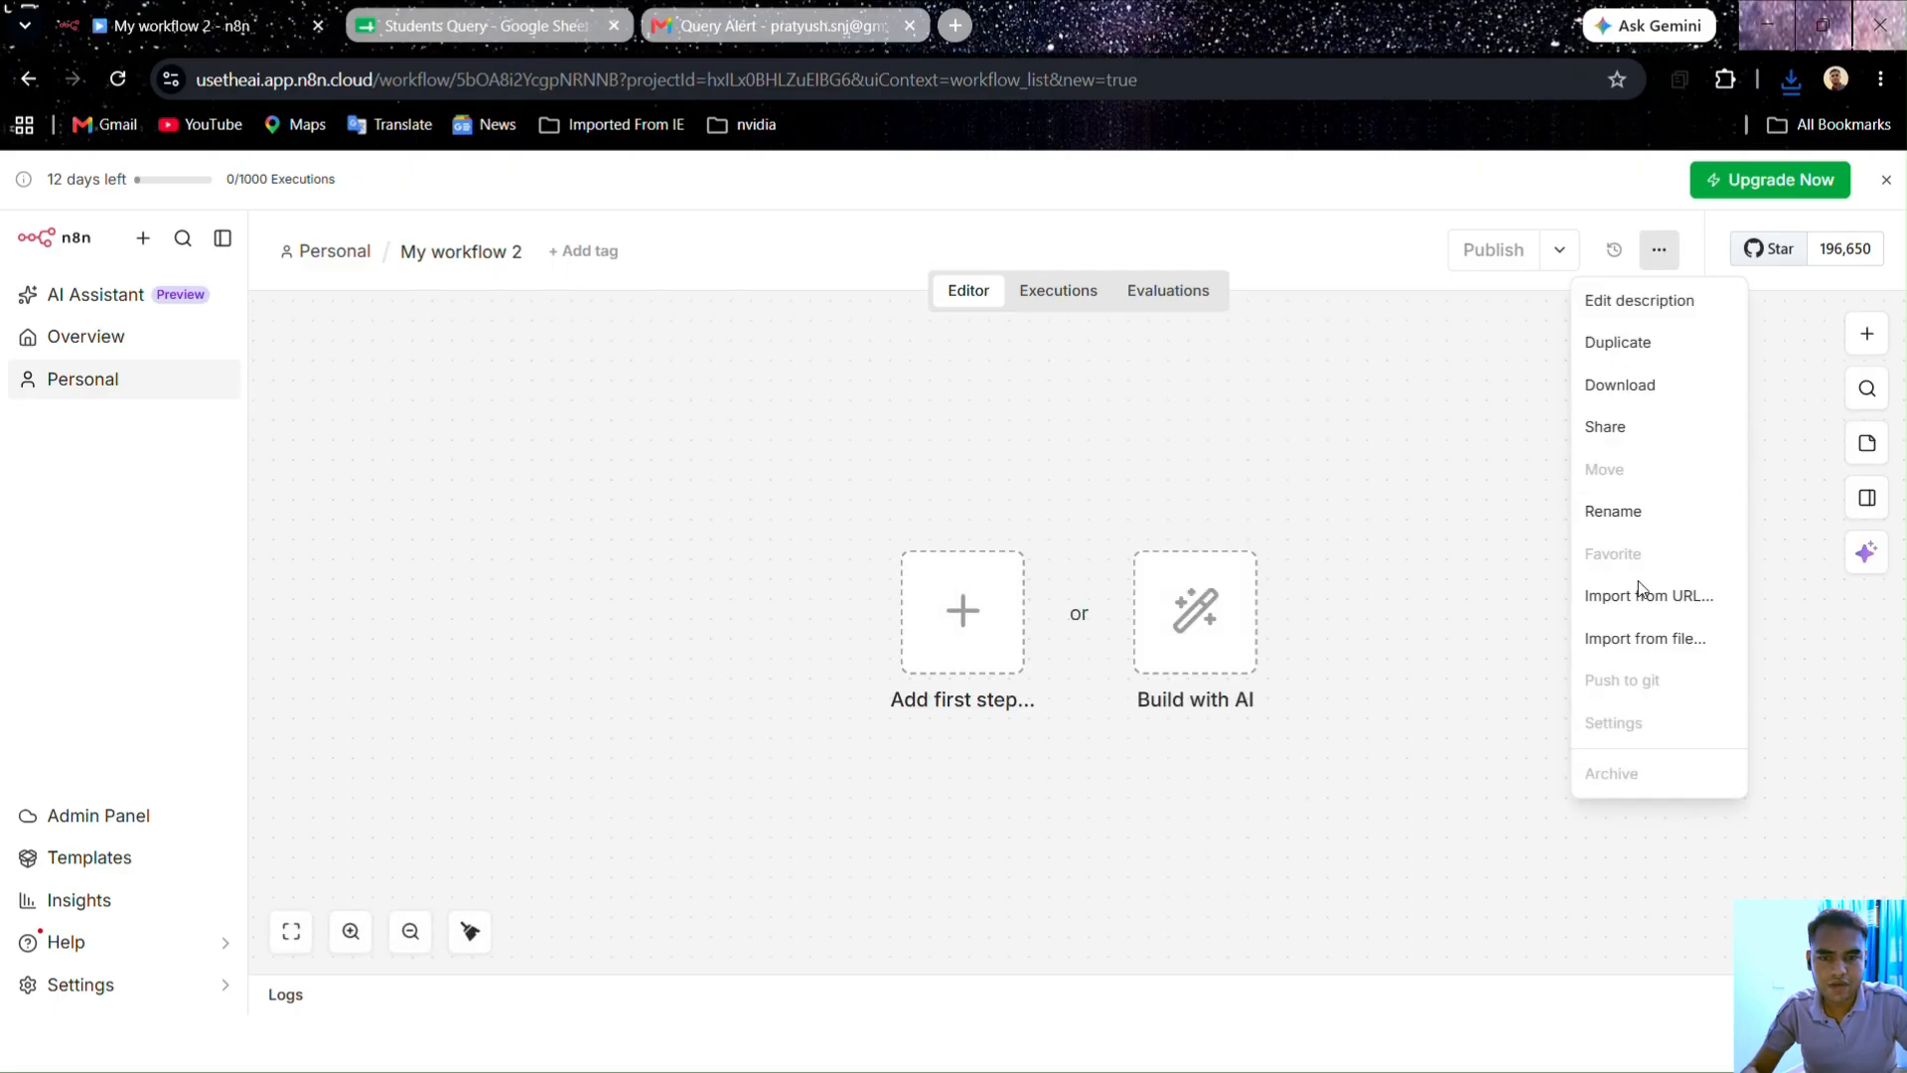
{"action": "left_click", "coordinate": [1644, 640]}
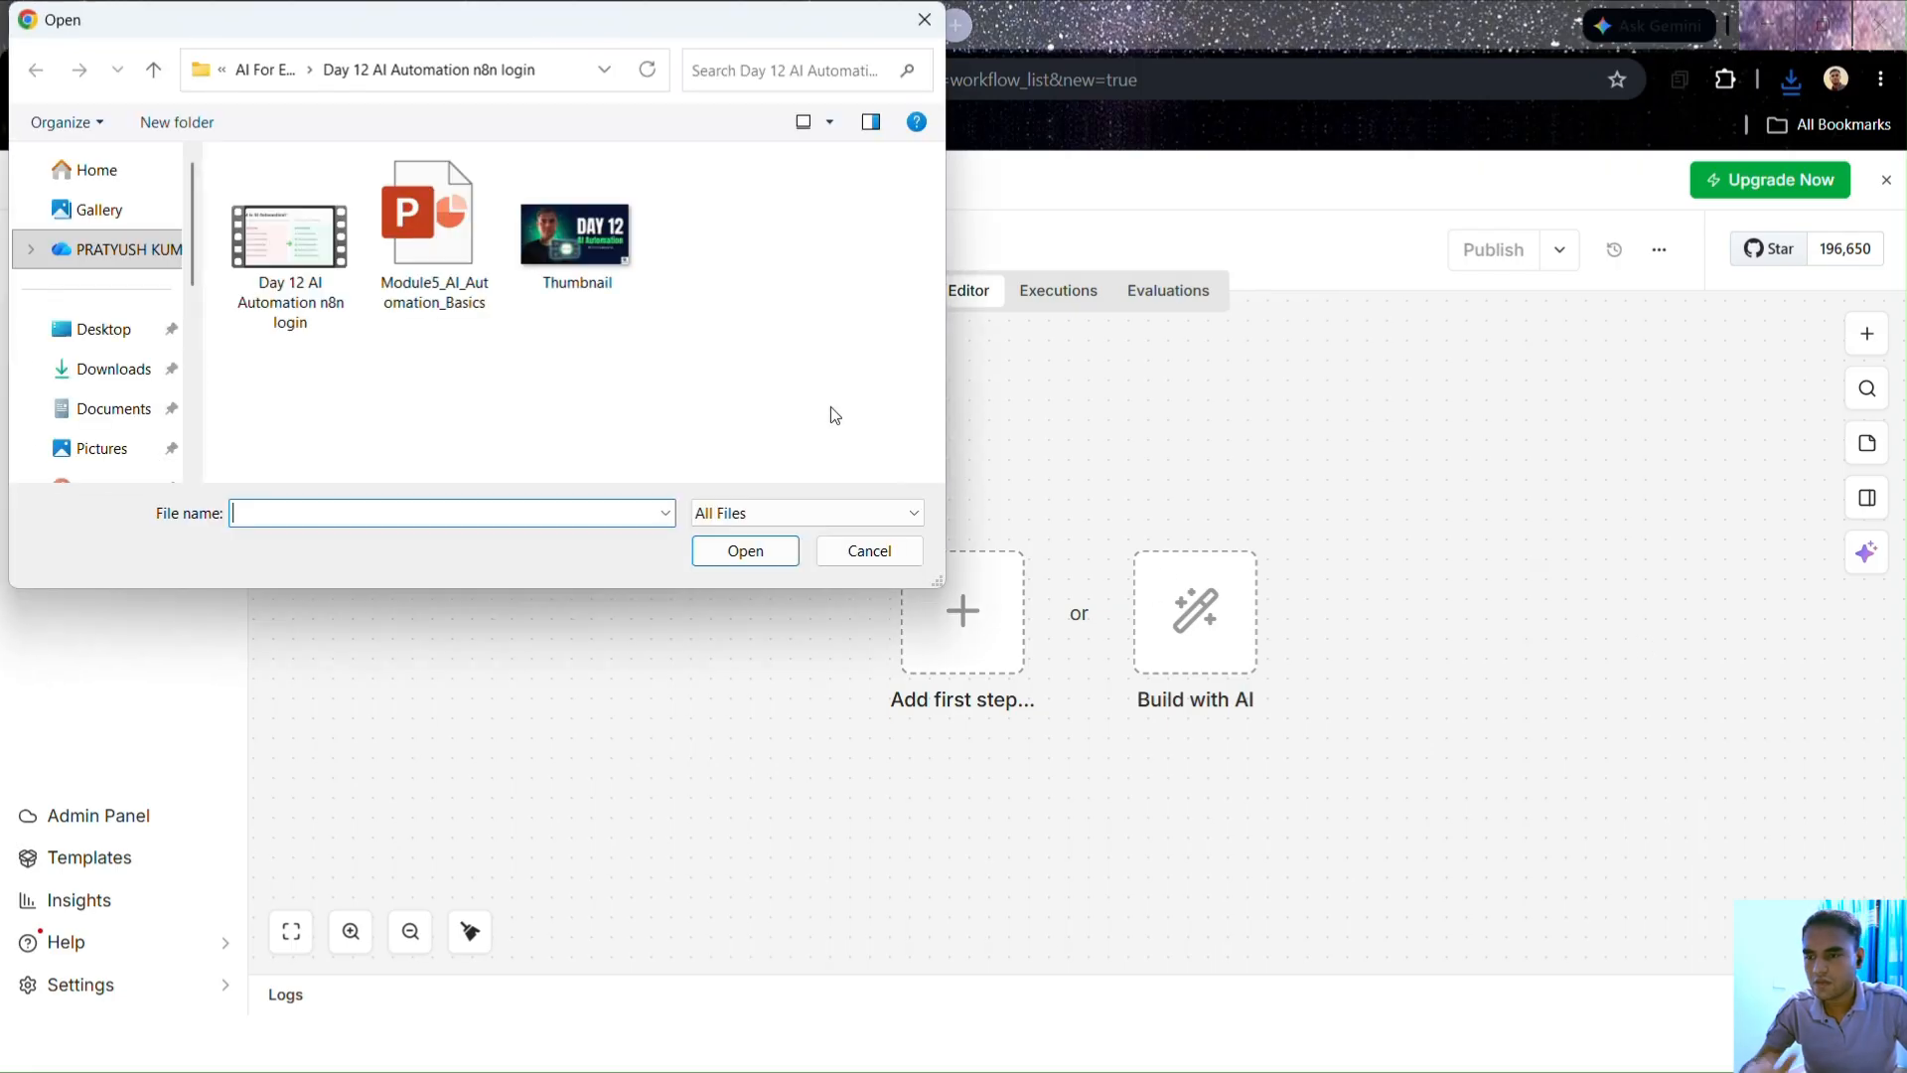
{"action": "left_click", "coordinate": [147, 369]}
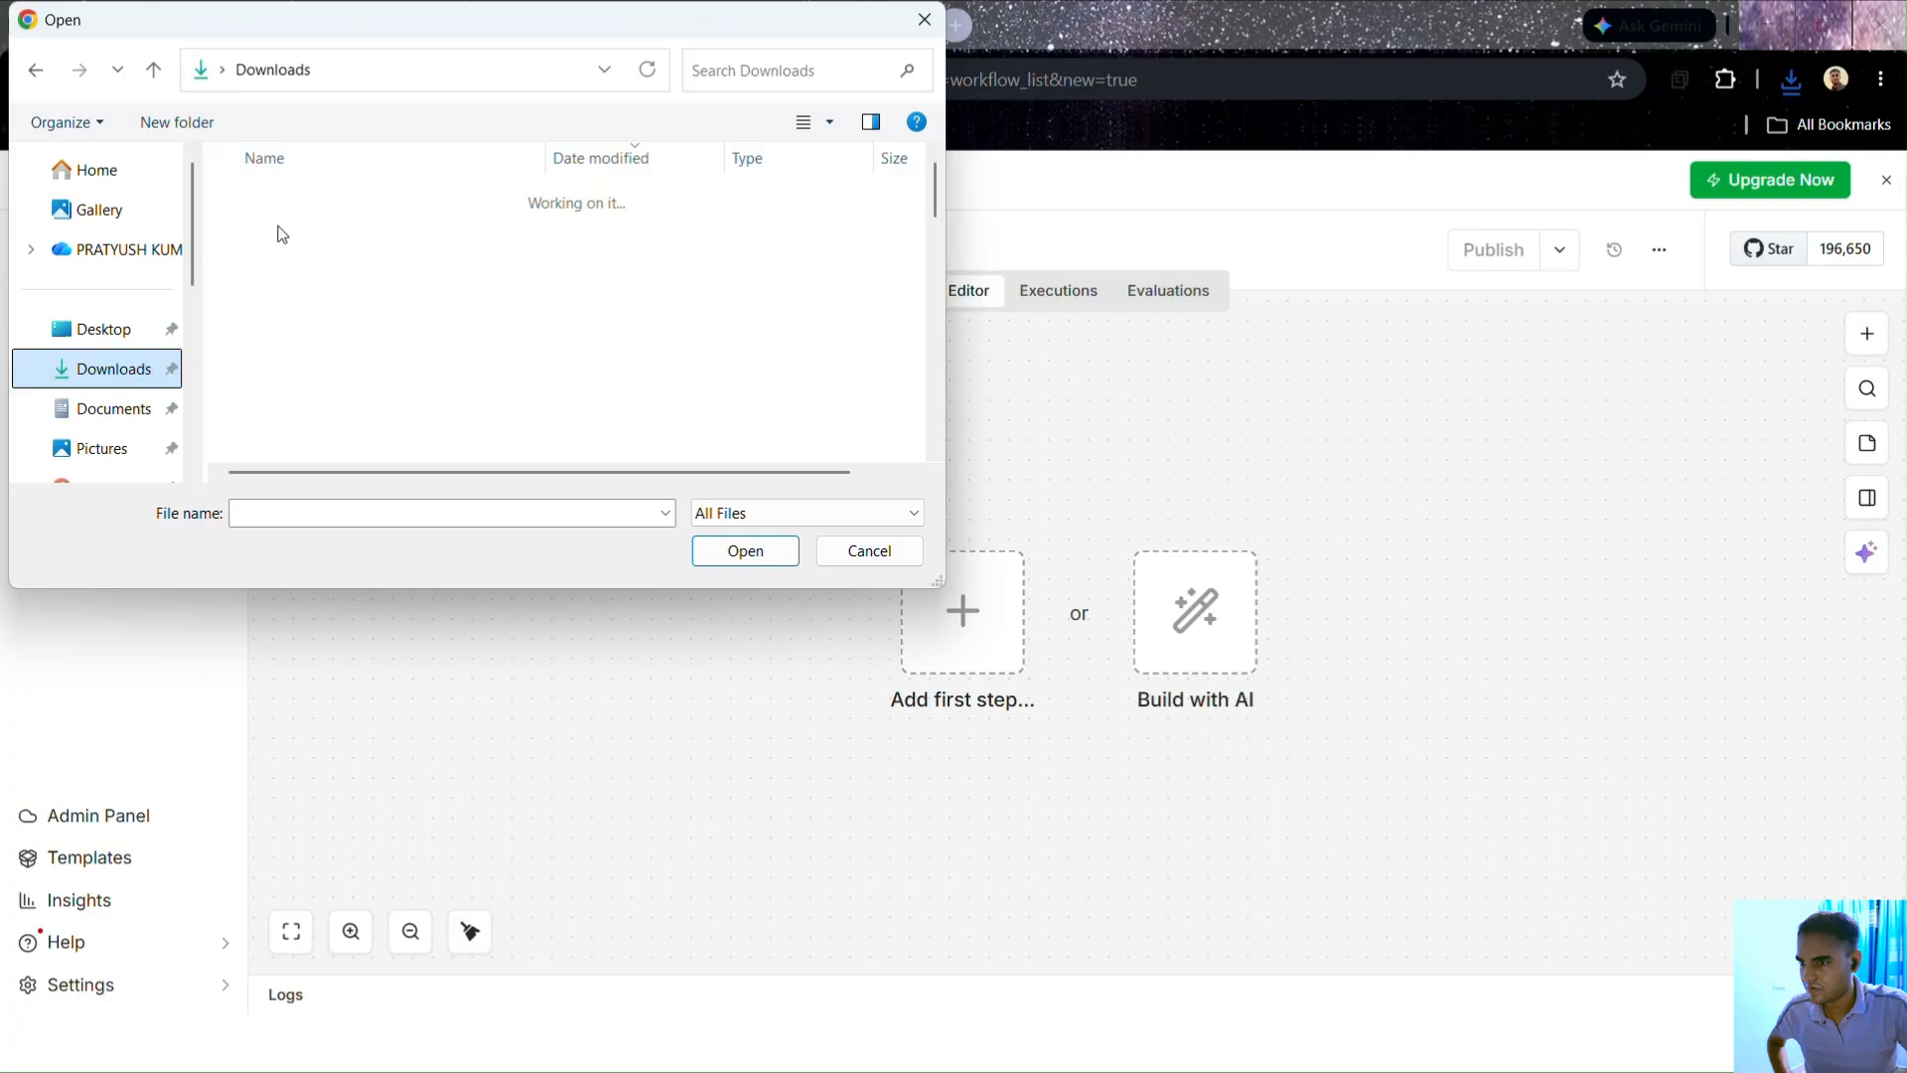
{"action": "left_click", "coordinate": [328, 228]}
{"action": "left_click", "coordinate": [720, 548]}
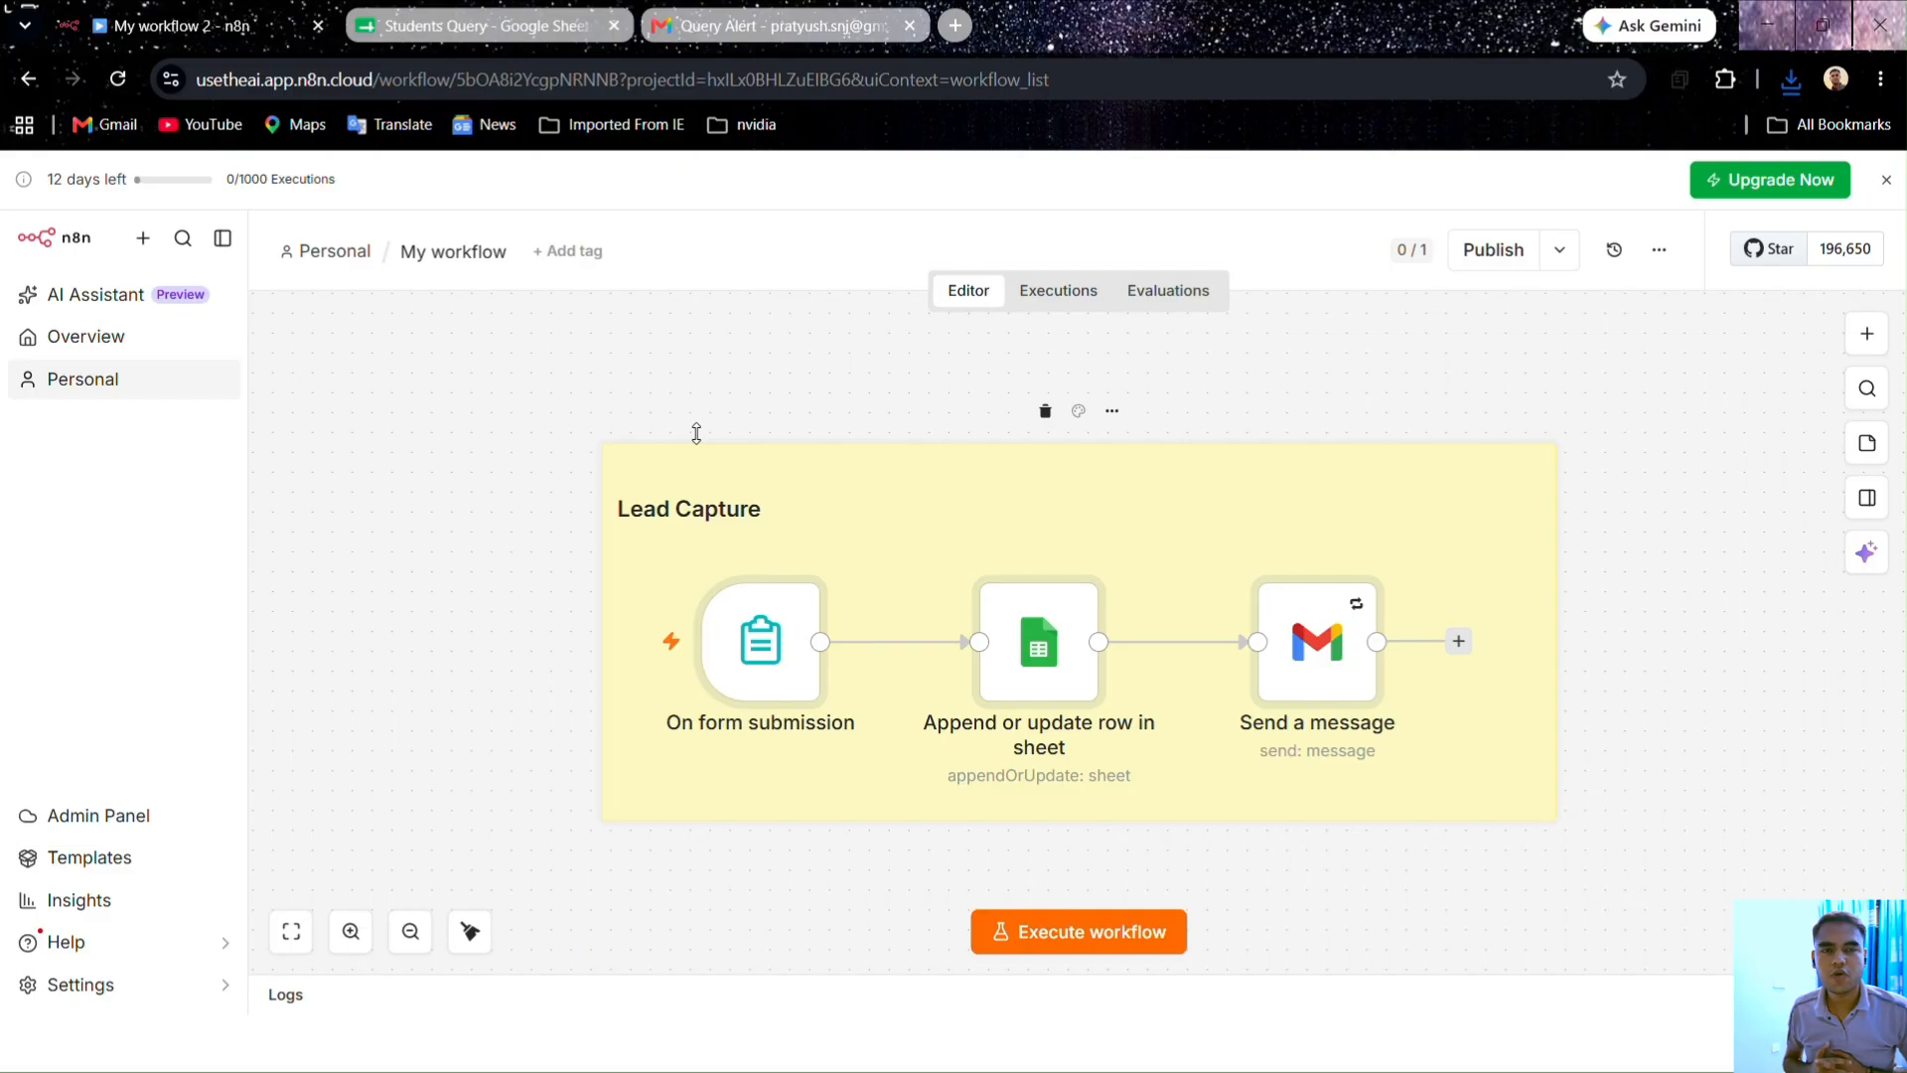
Step: Retitle the imported workflow 'Lead Capture' and go back to the workflows overview
{"action": "left_click", "coordinate": [450, 251]}
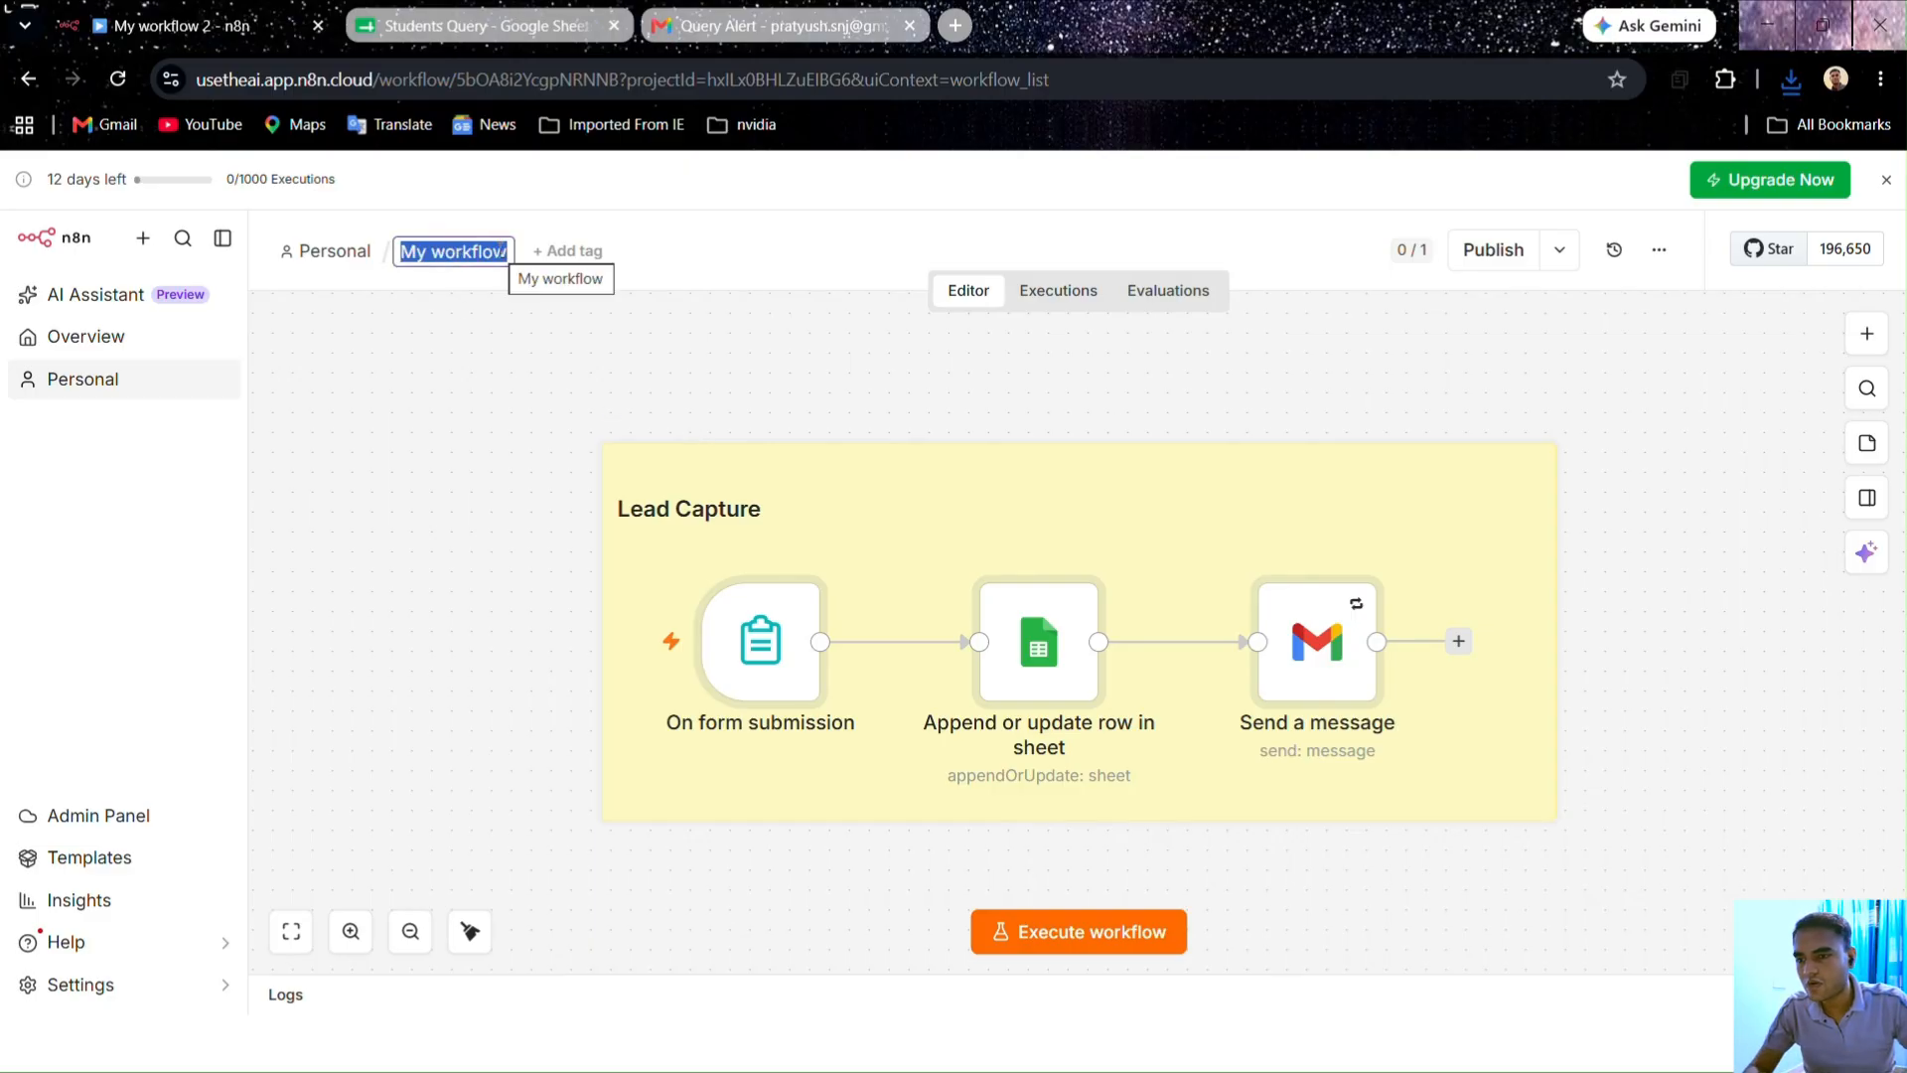
{"action": "key", "text": "BackSpace"}
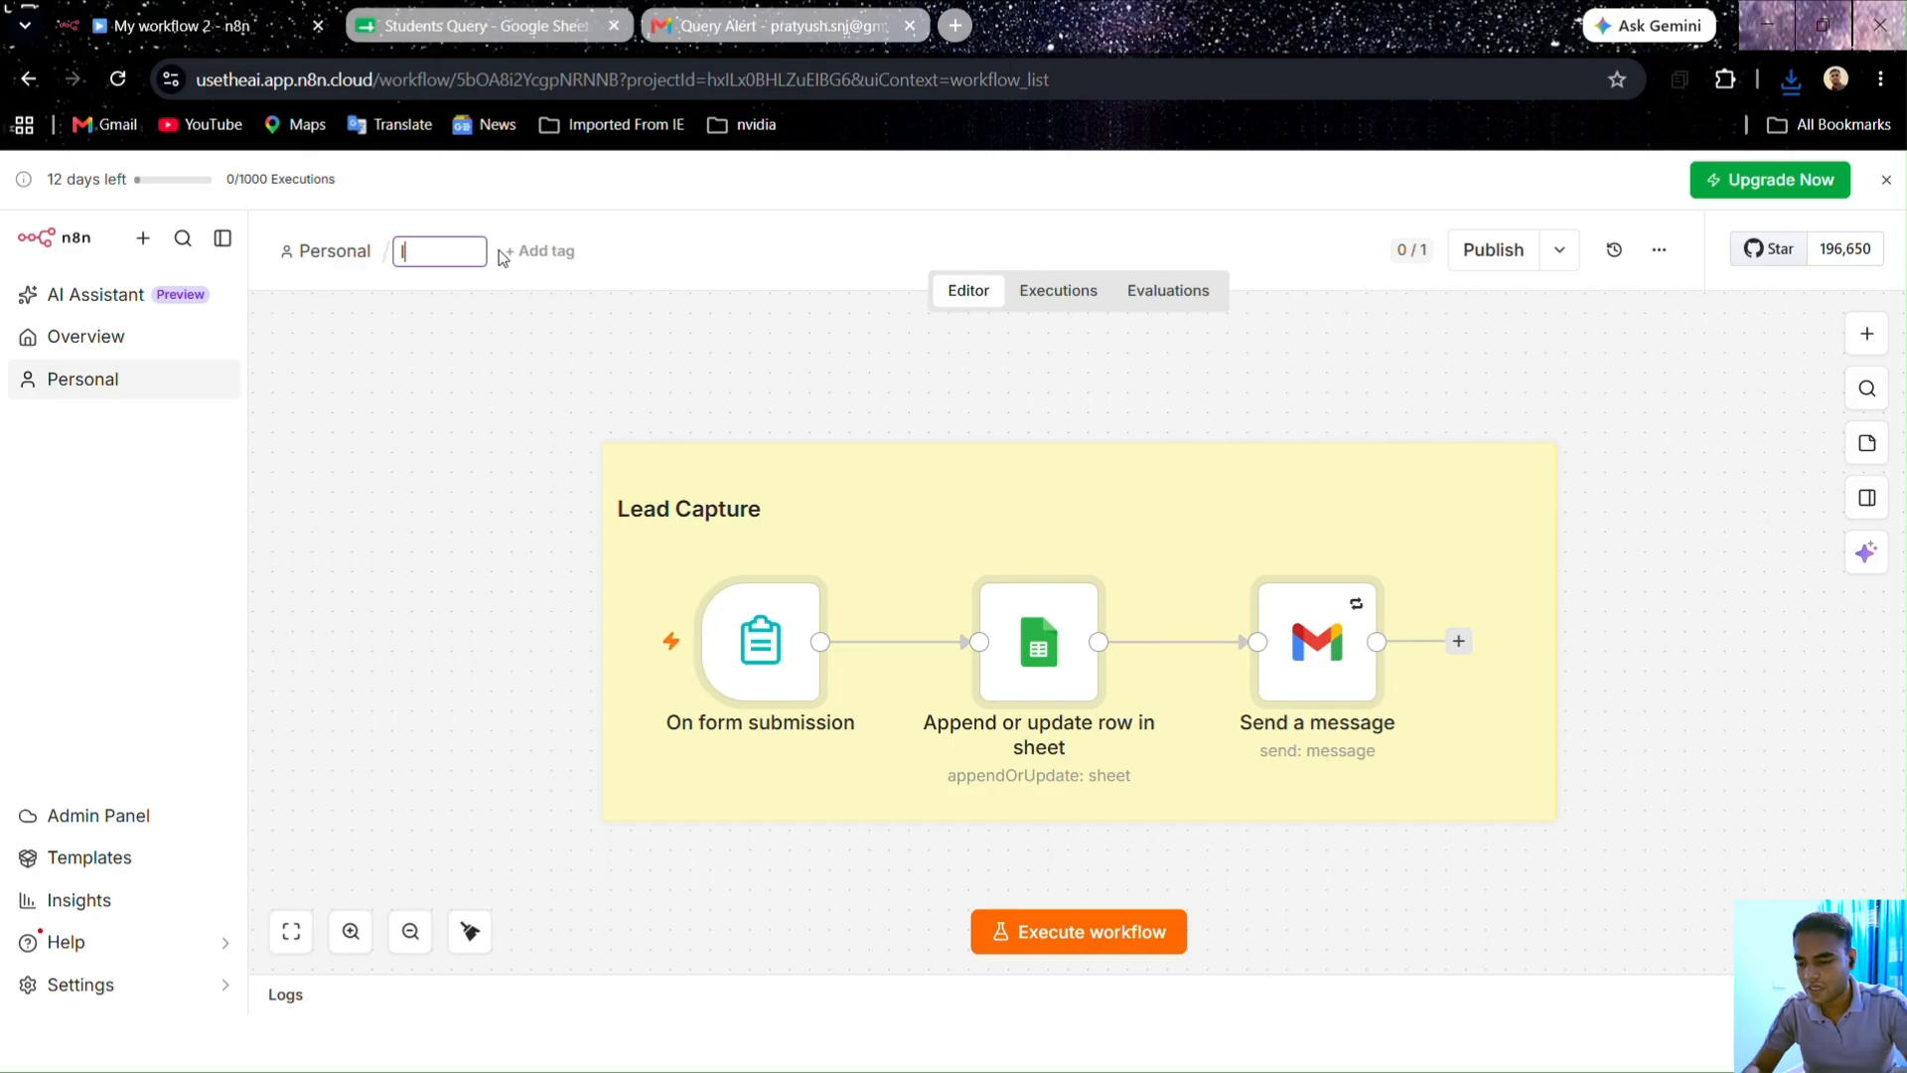
{"action": "type", "text": "lead c"}
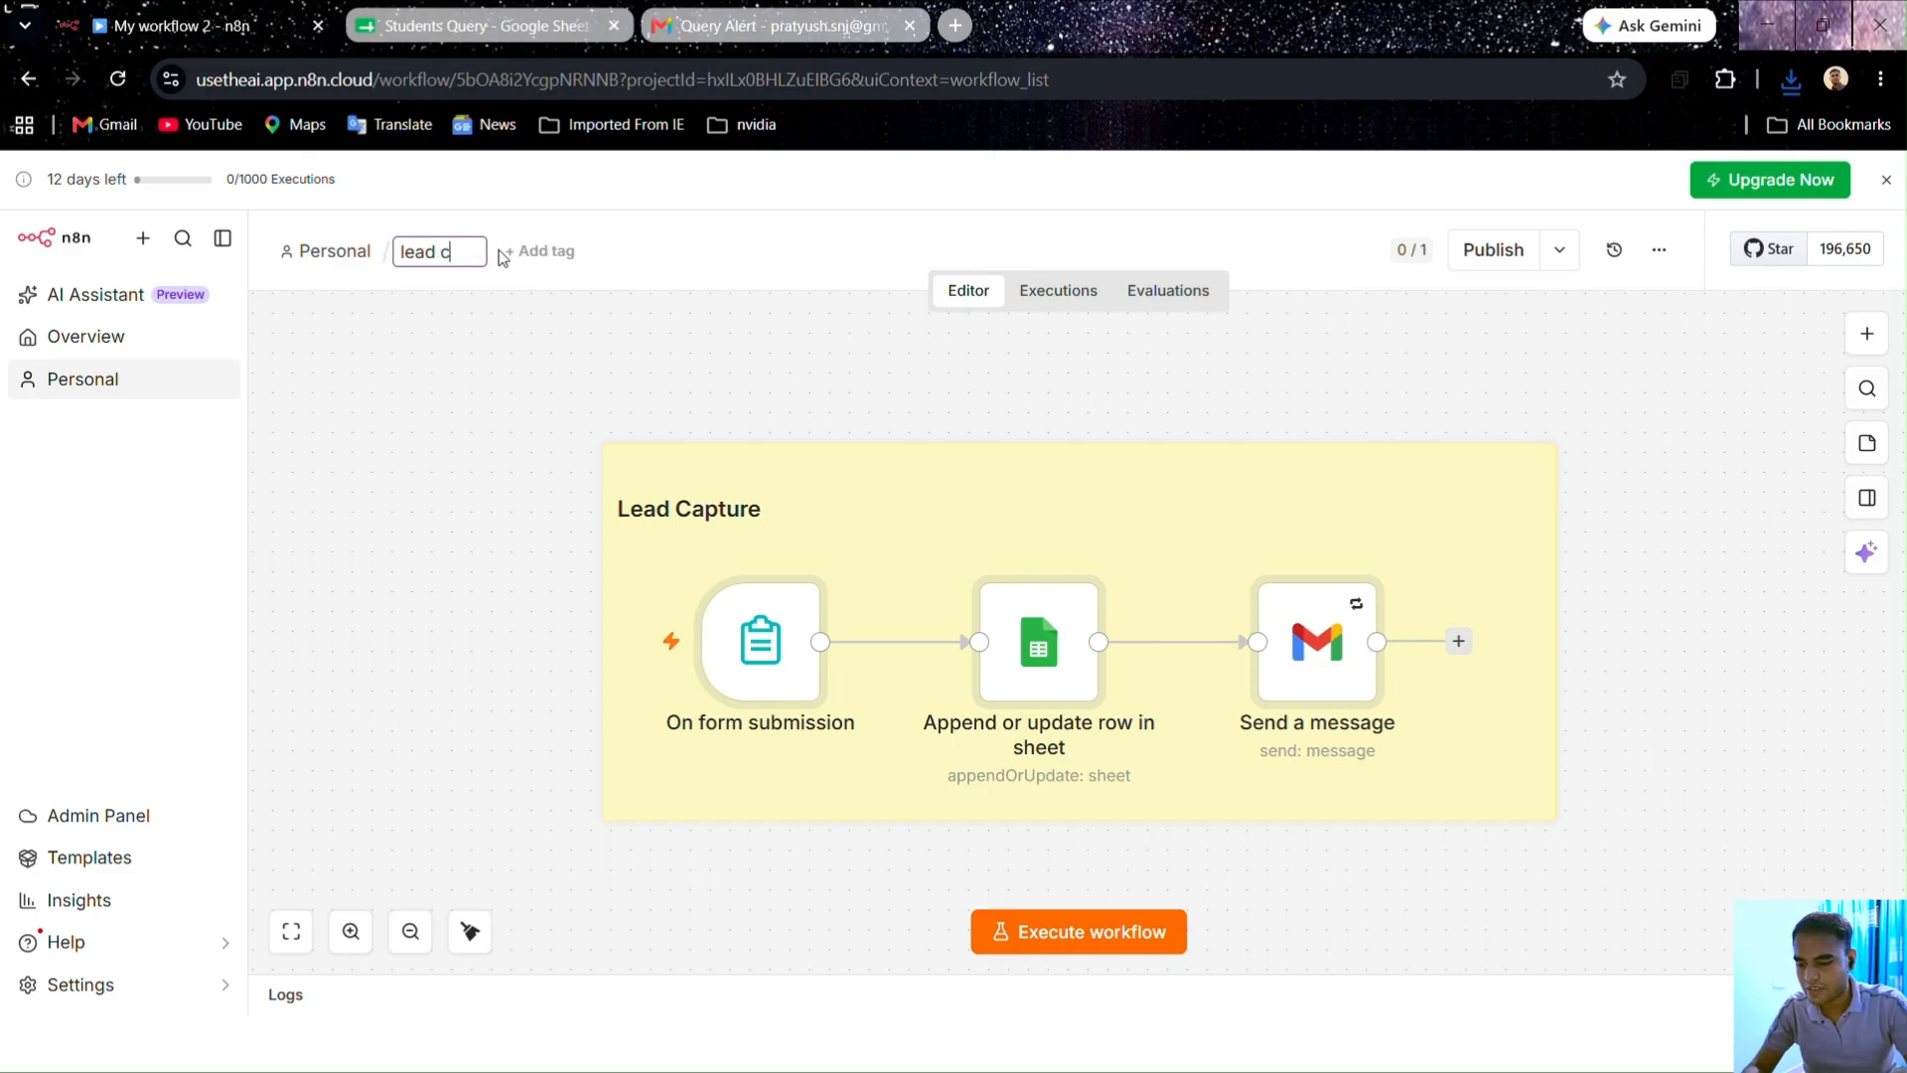
{"action": "type", "text": "aptu"}
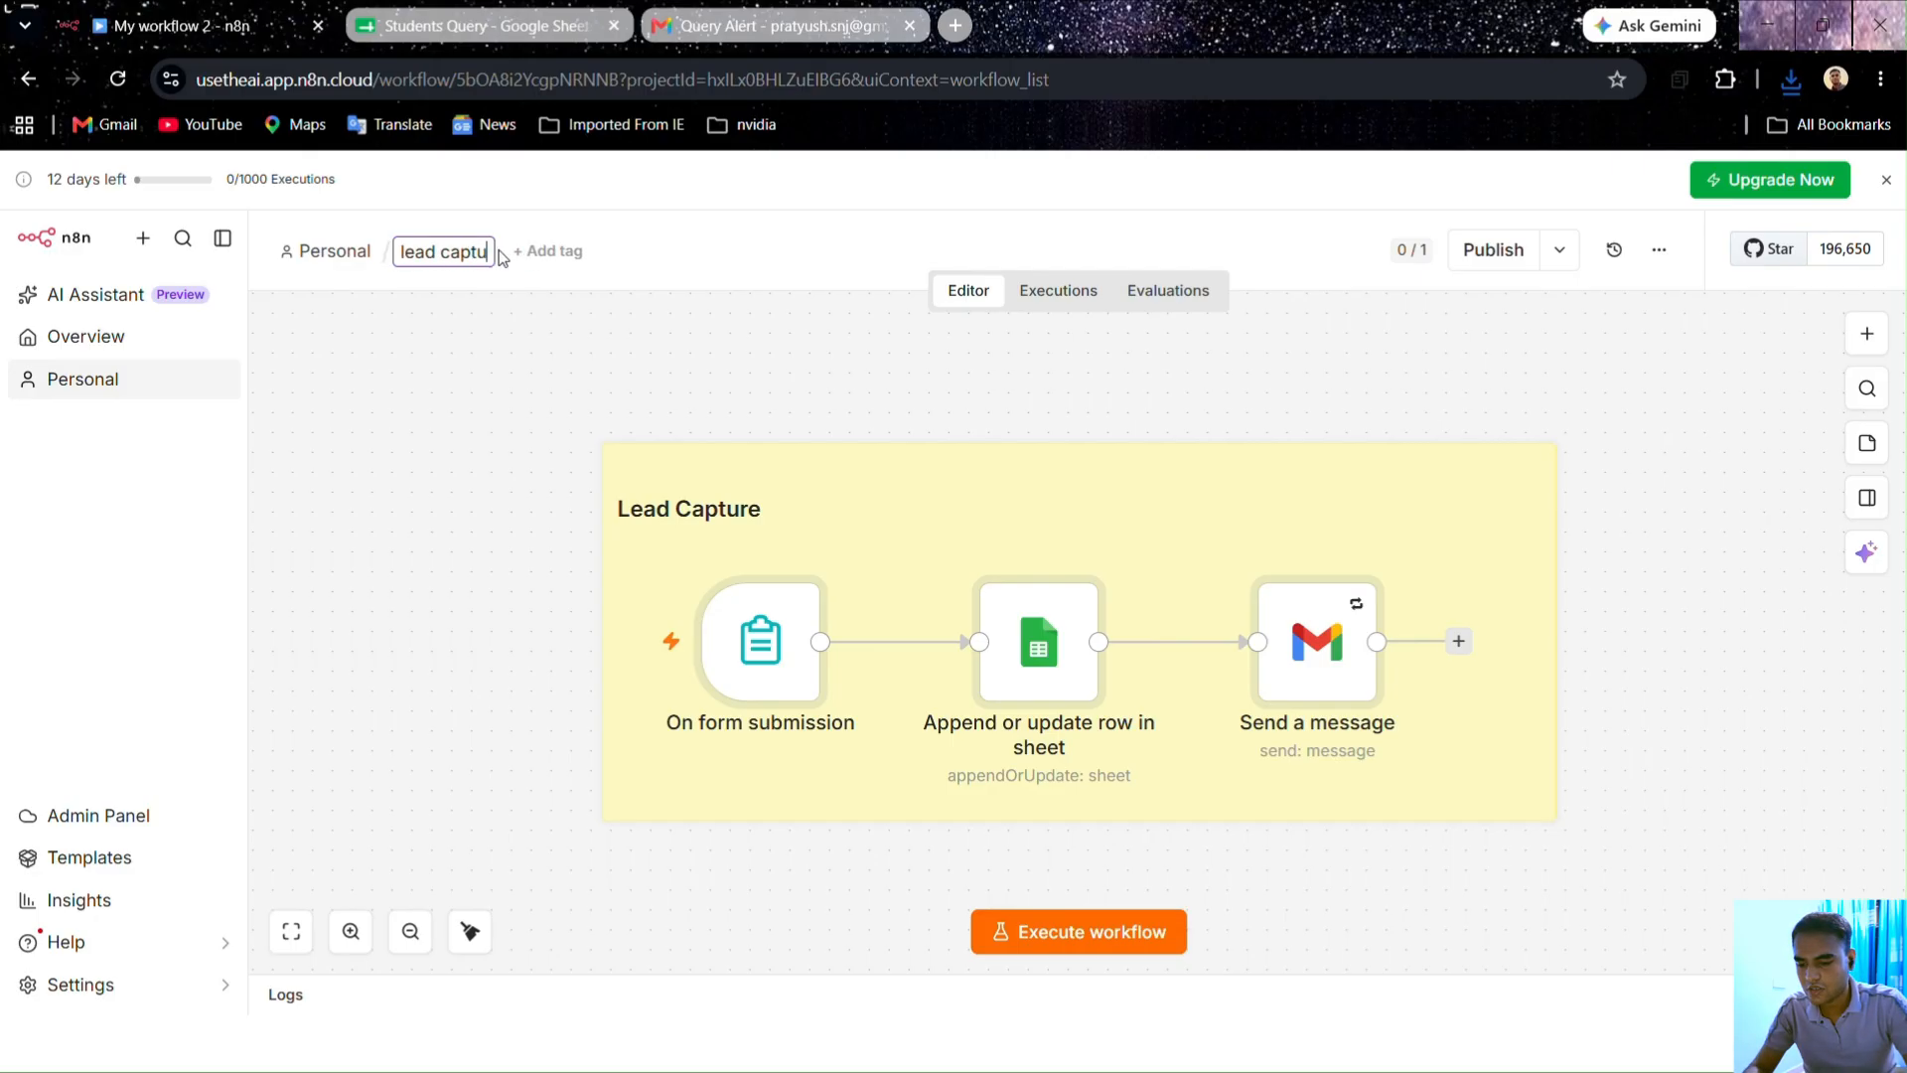
{"action": "type", "text": "re"}
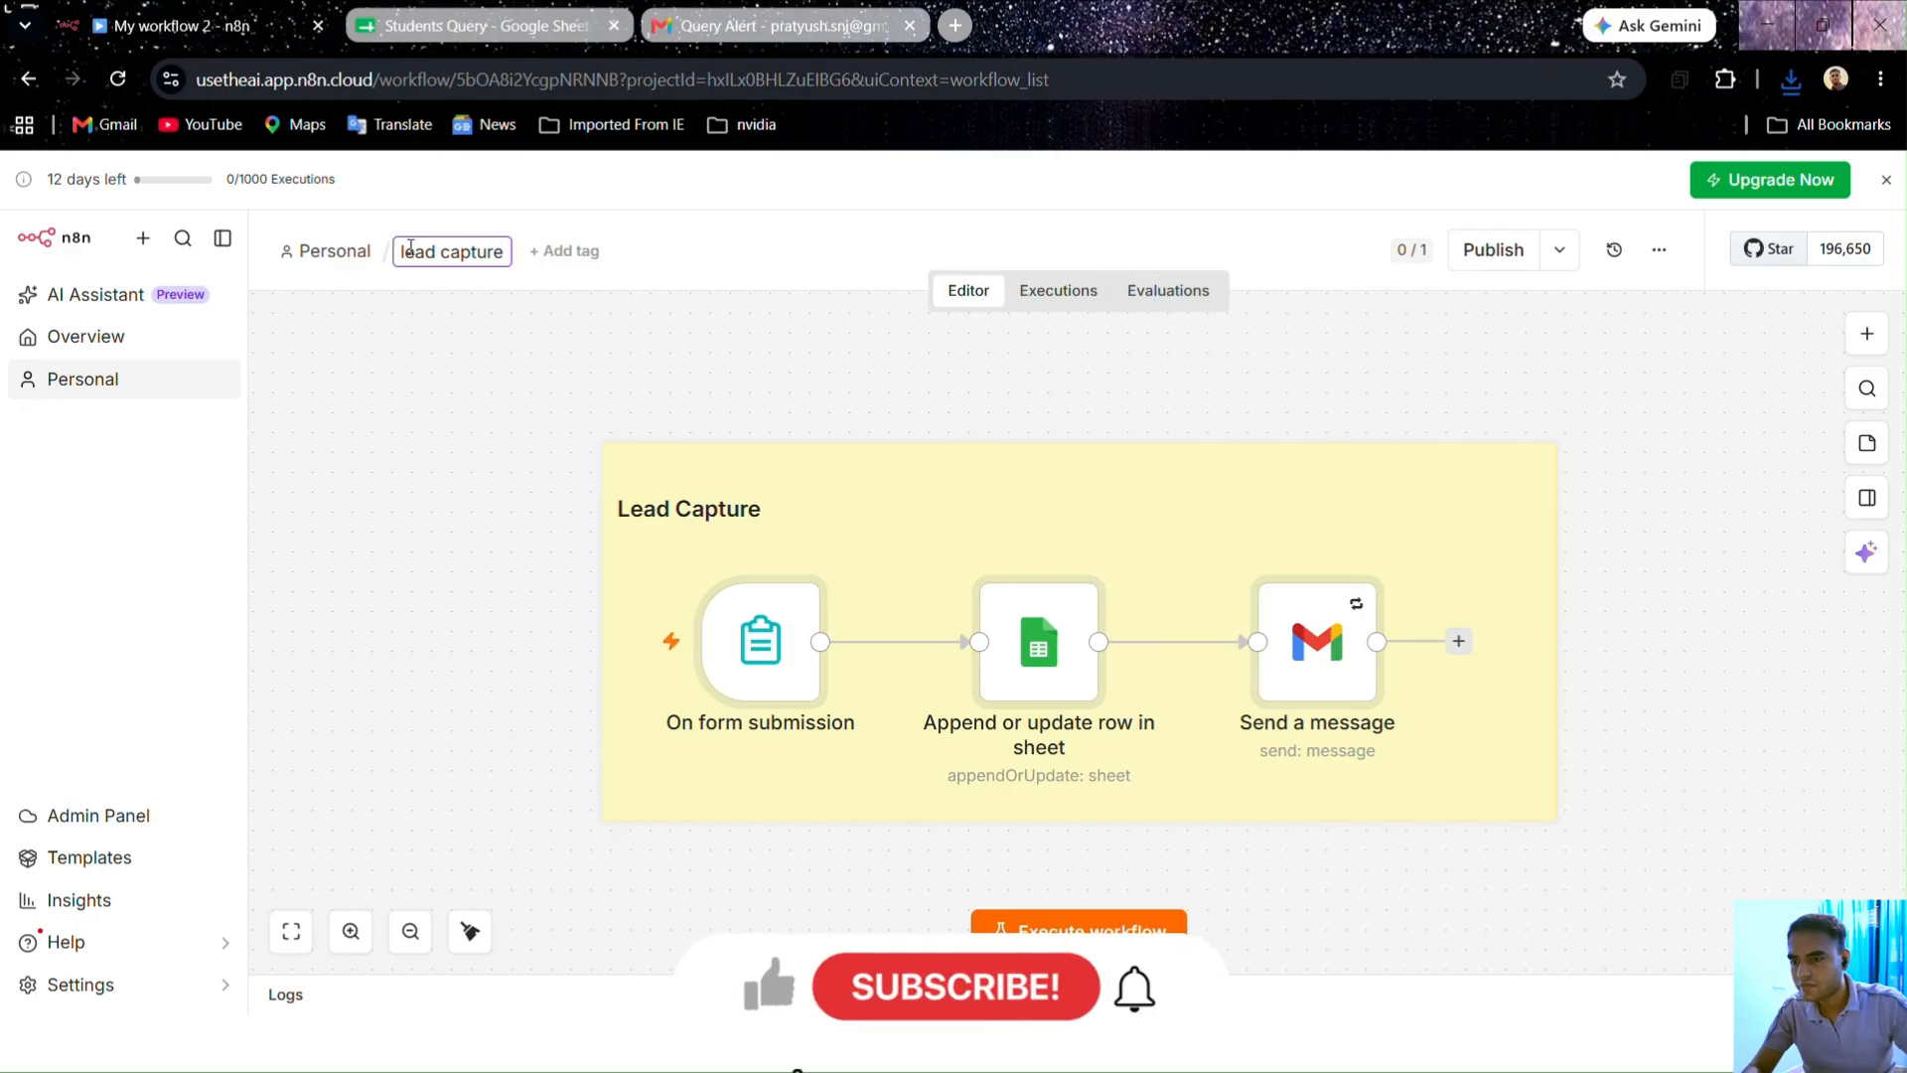
{"action": "double_click", "coordinate": [410, 250]}
{"action": "type", "text": "Lead"}
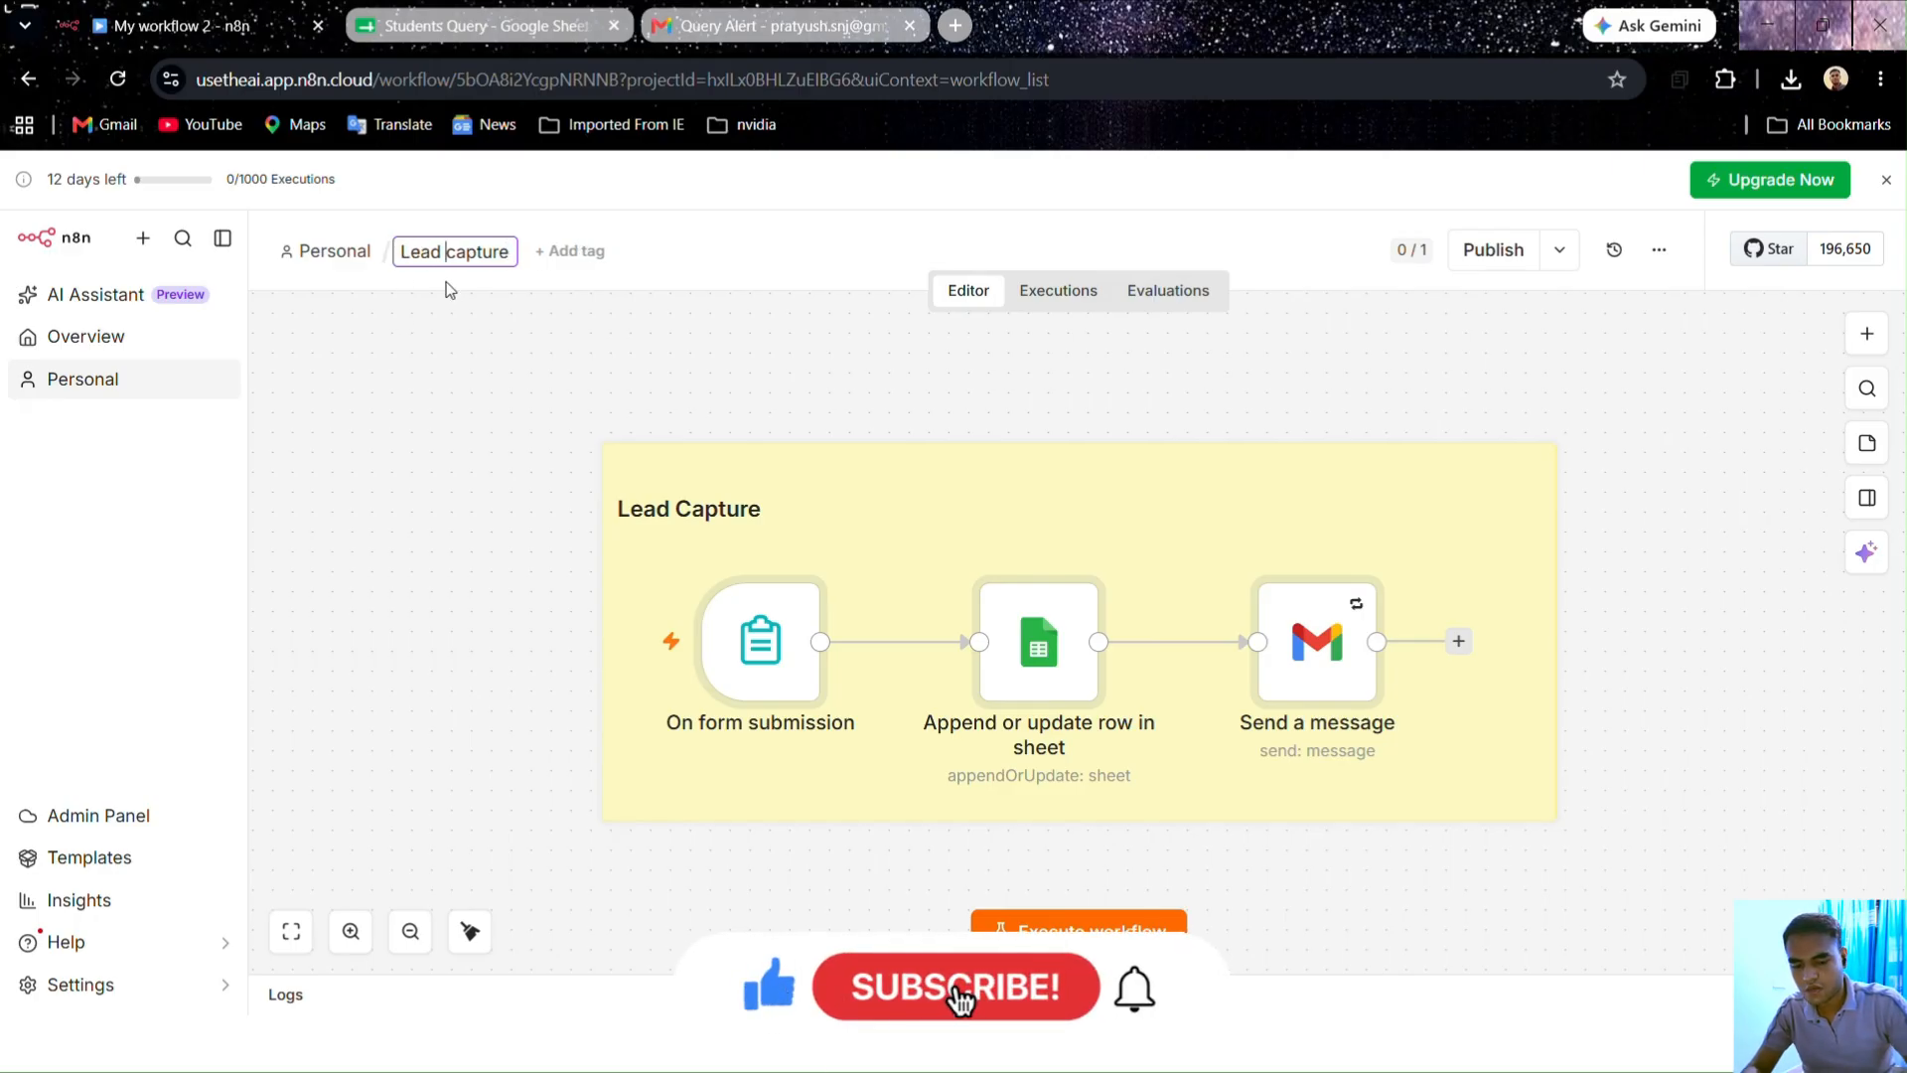
{"action": "key", "text": "Delete"}
{"action": "type", "text": "C"}
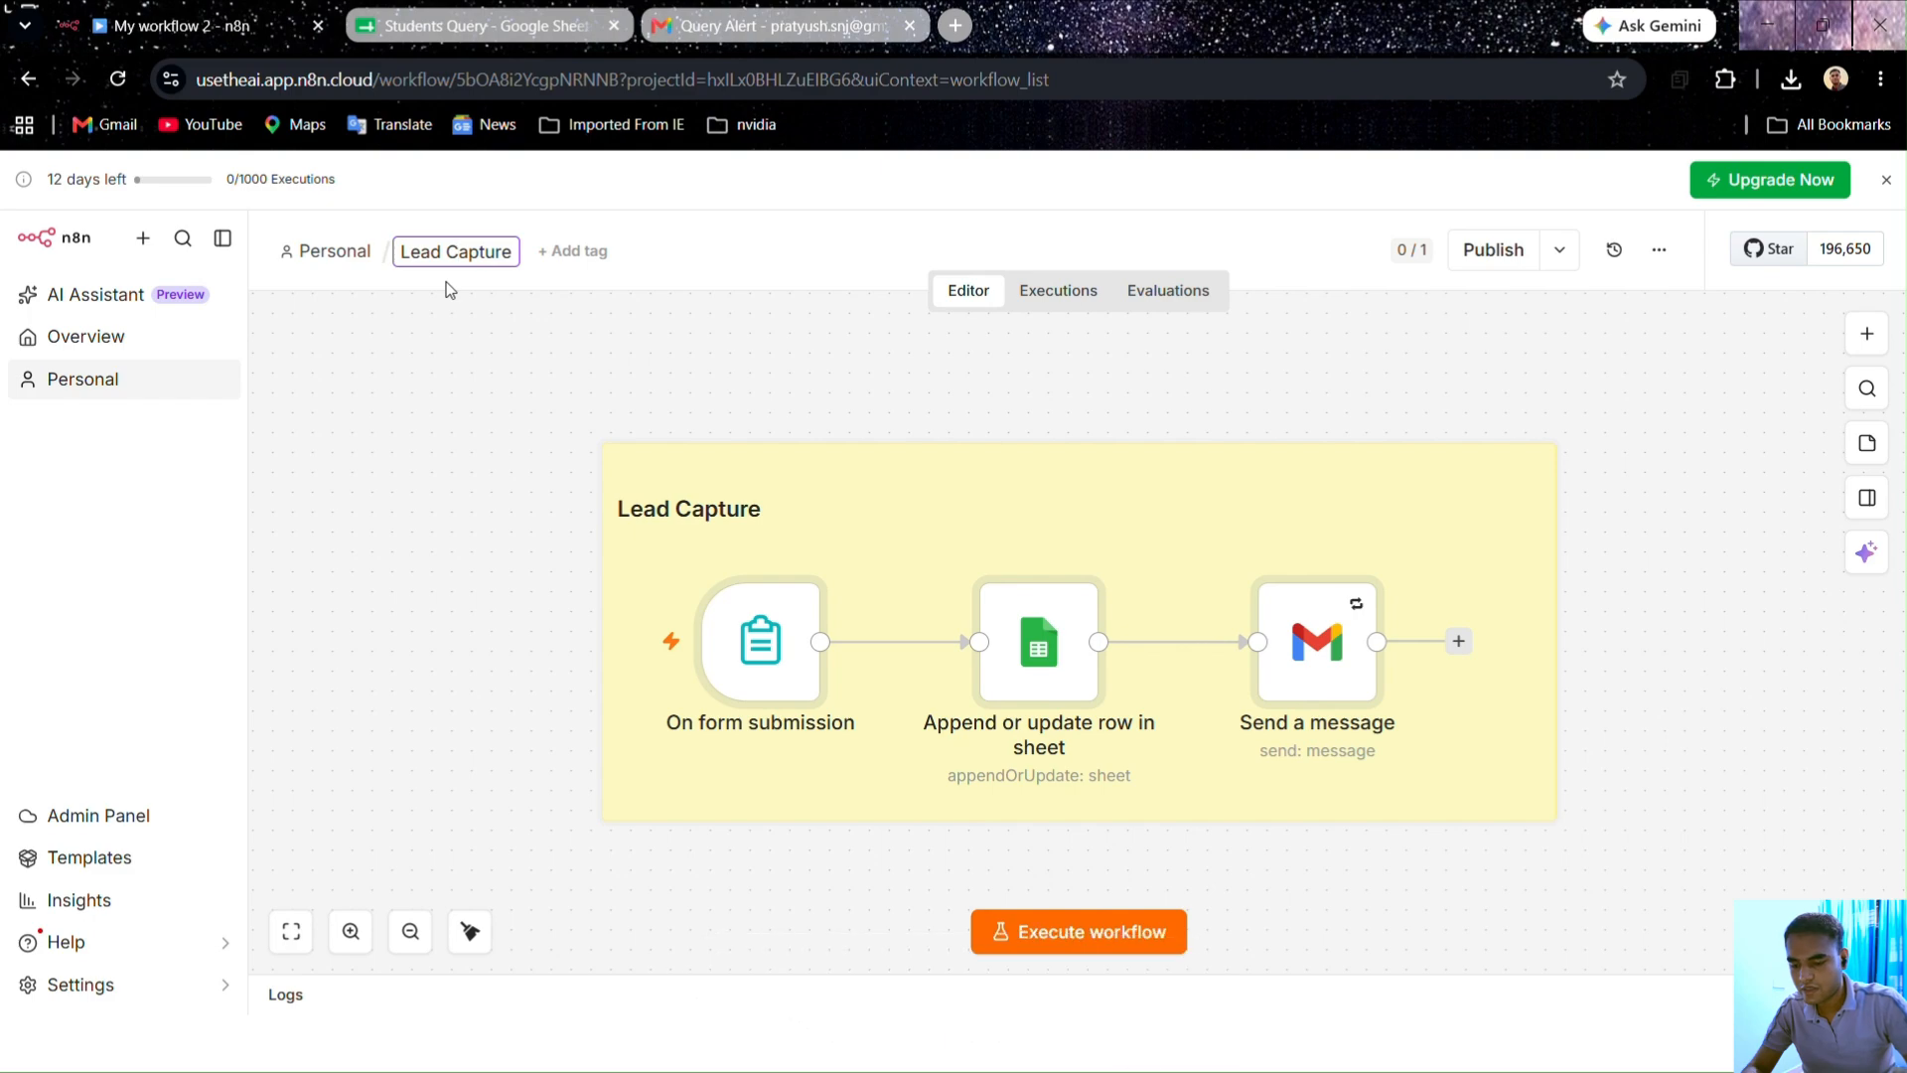
{"action": "key", "text": "Return"}
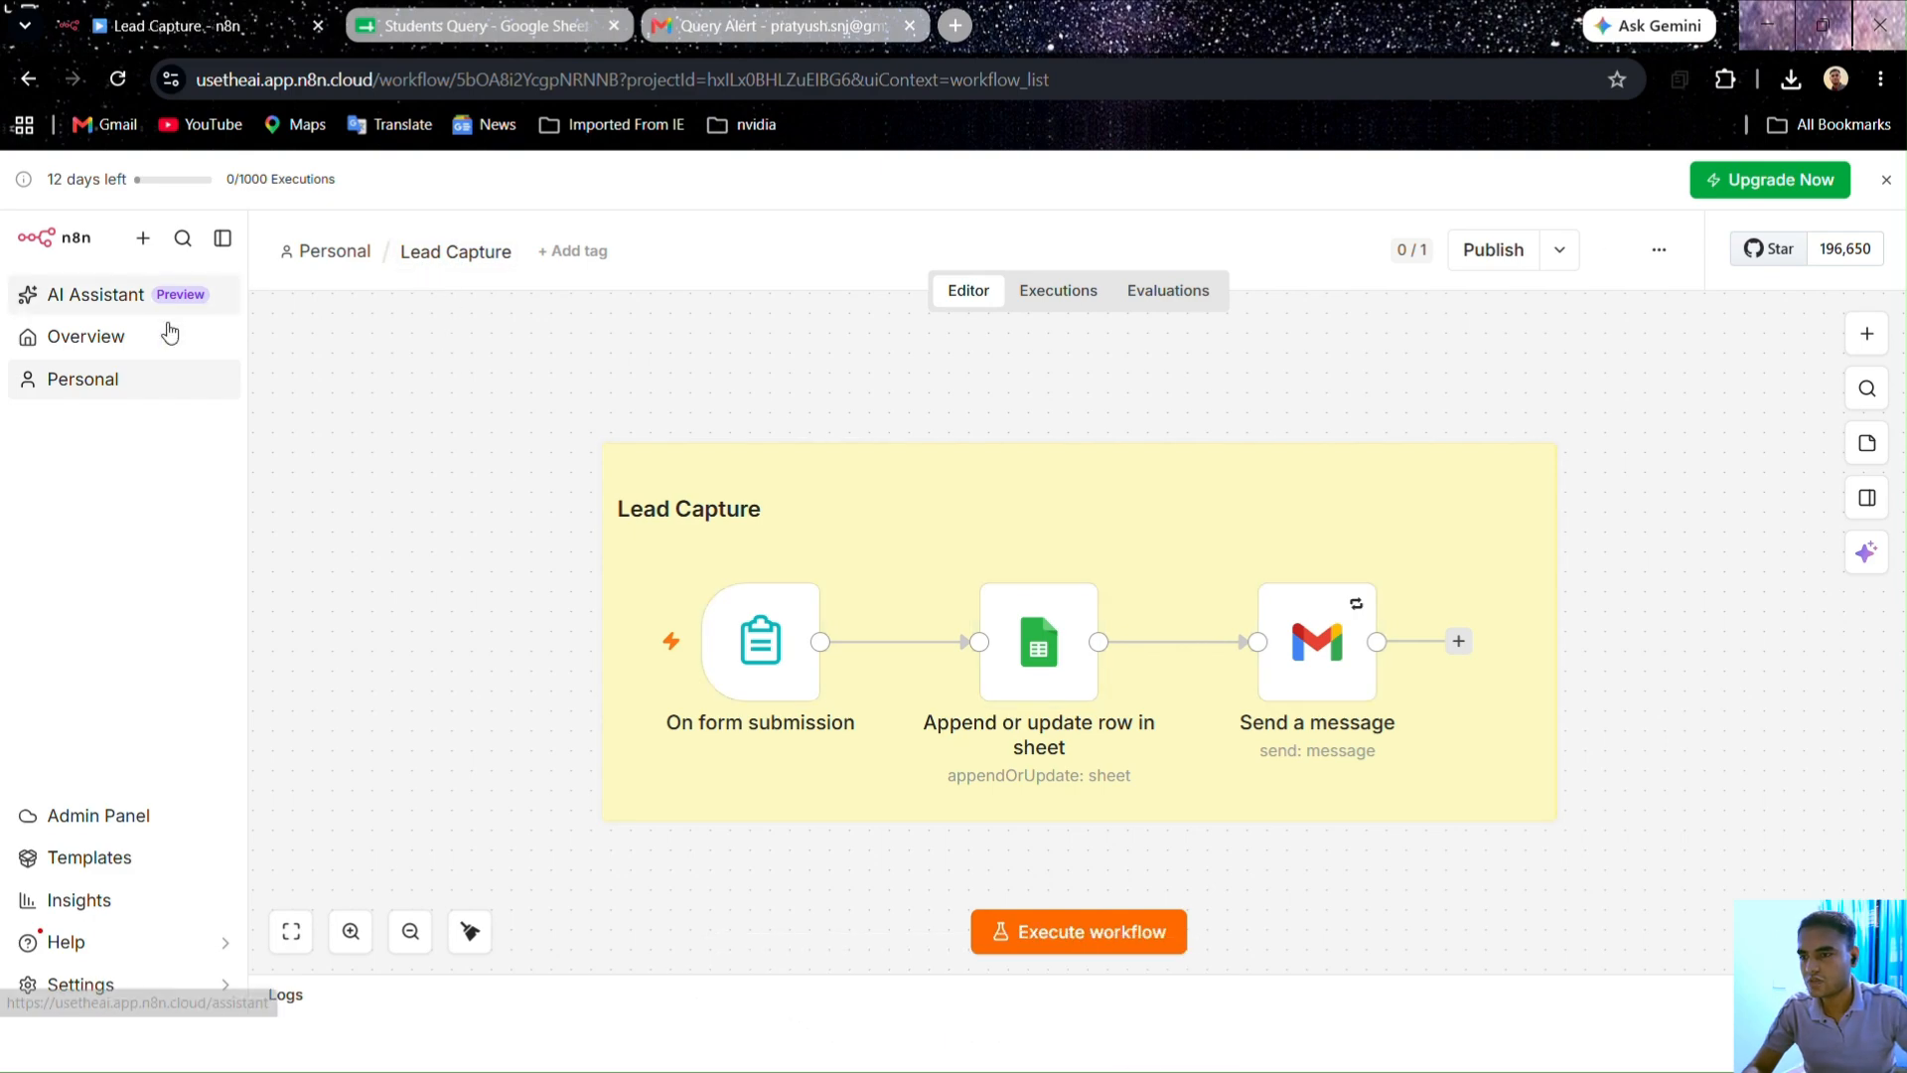
{"action": "left_click", "coordinate": [61, 342]}
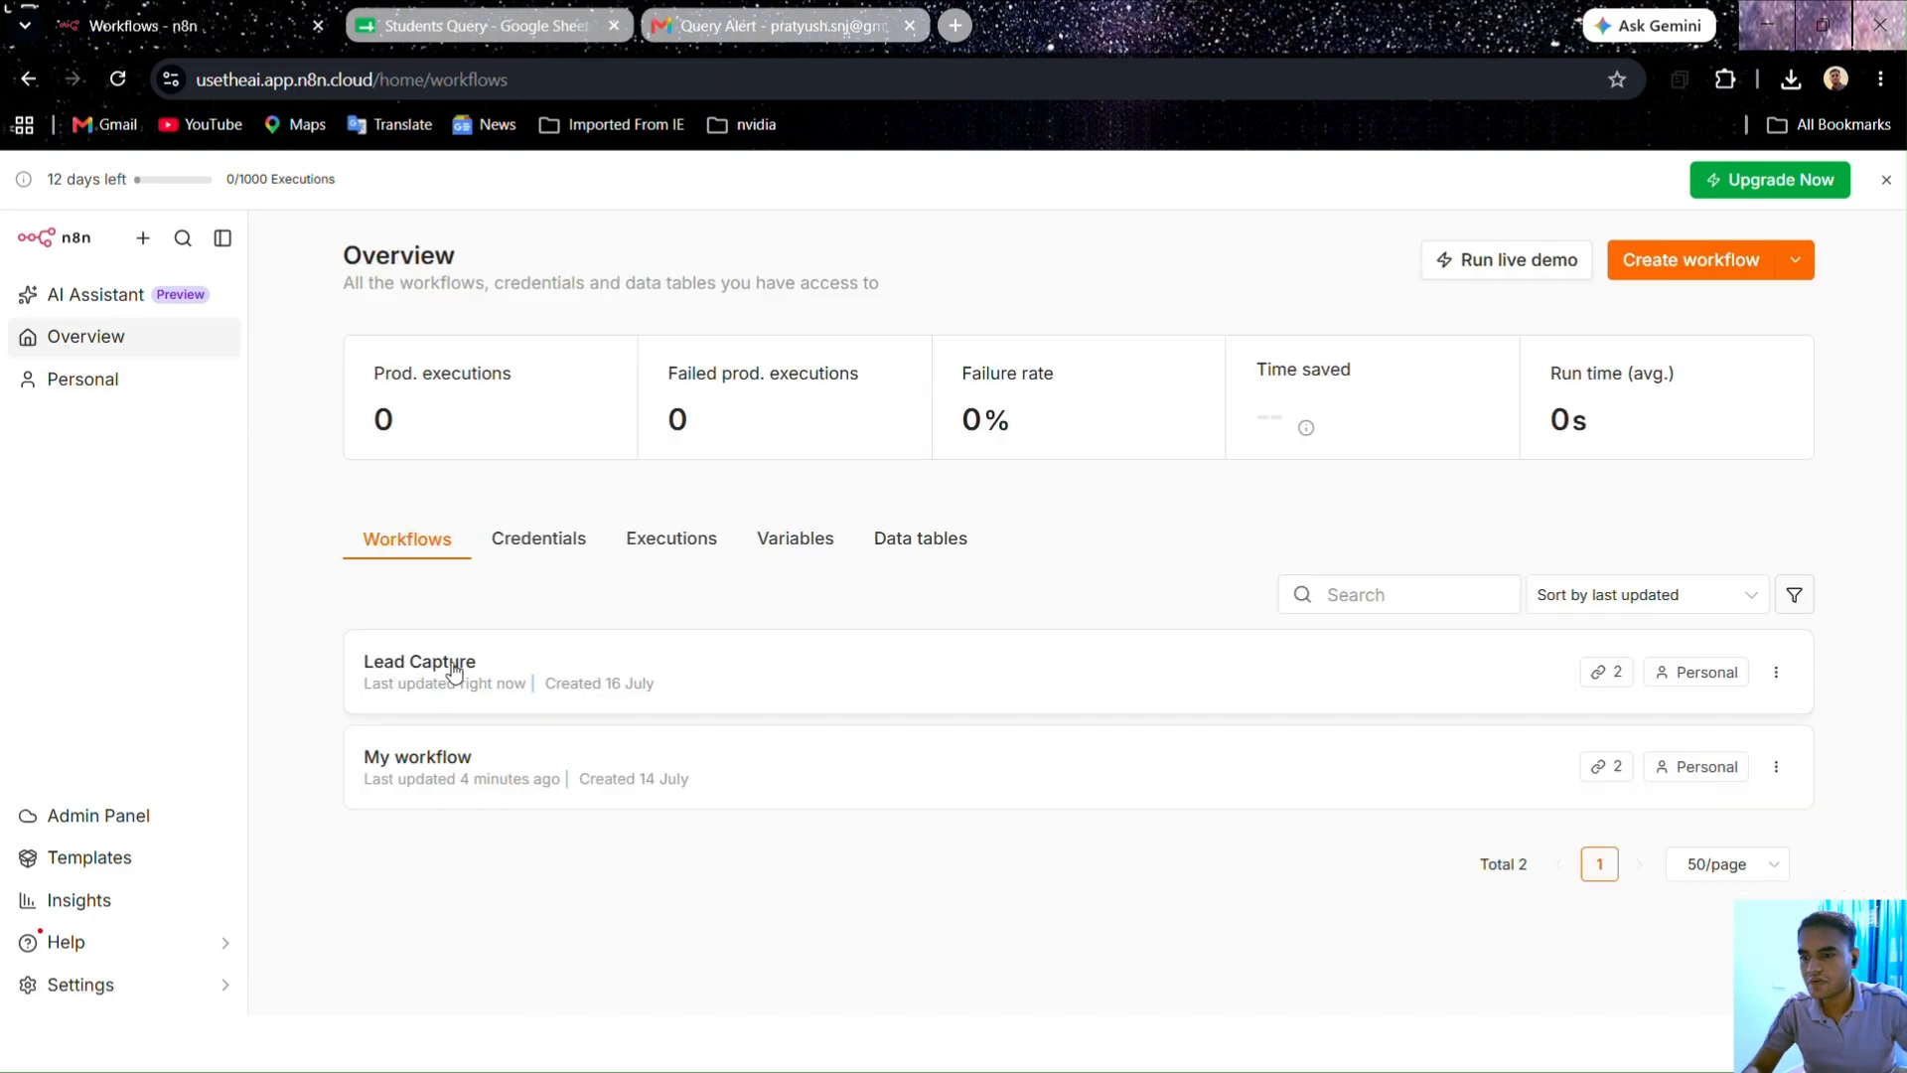